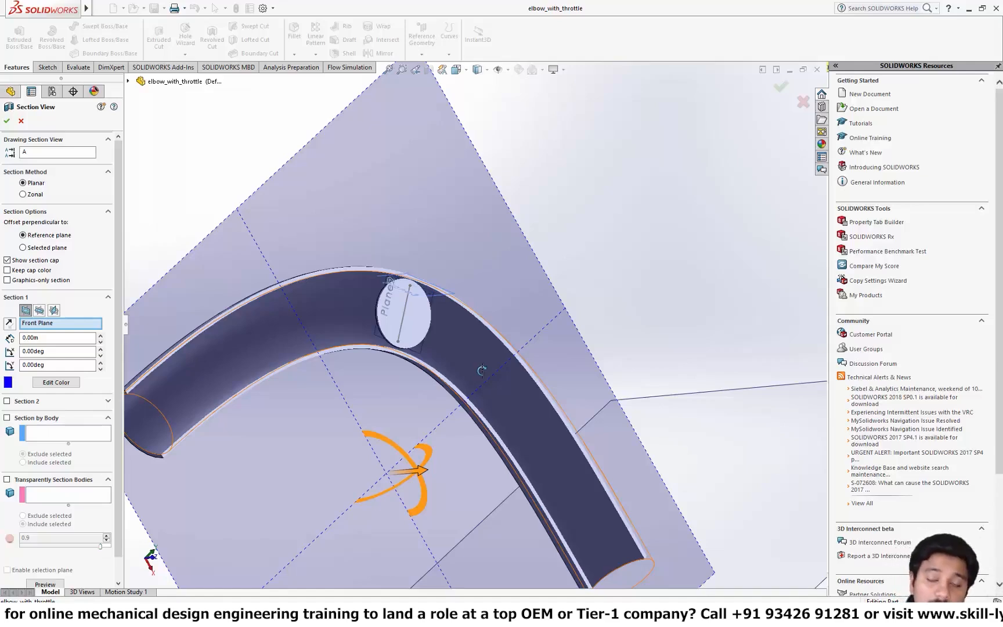
Examine the hollow elbow pipe and the throttle plate inside it through the Front Plane section view.
scroll(481, 370, "up", 4)
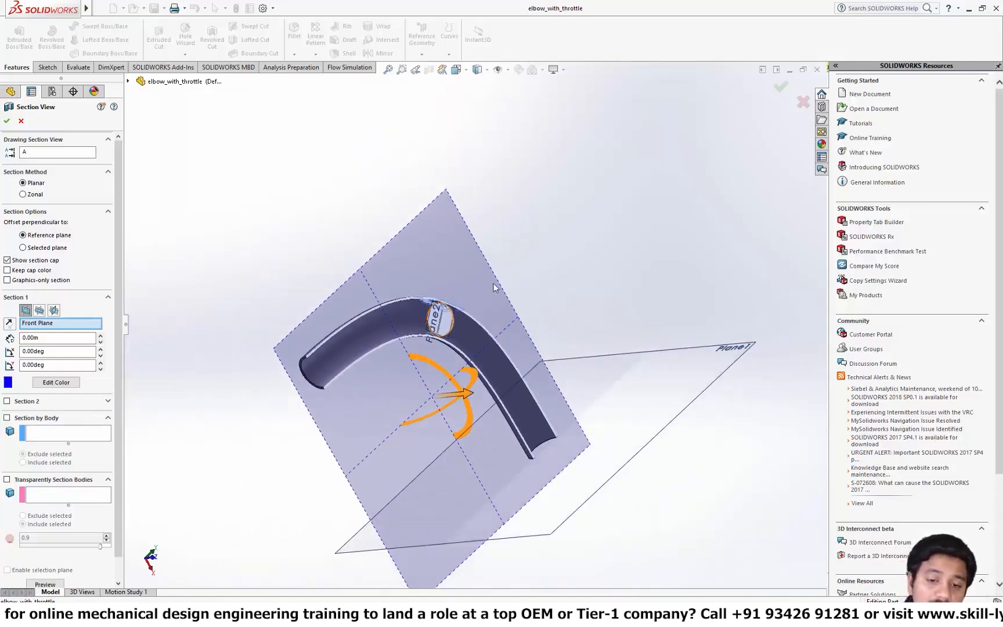
middle_click_drag(478, 278, 470, 282)
scroll(471, 283, "up", 2)
scroll(470, 282, "down", 4)
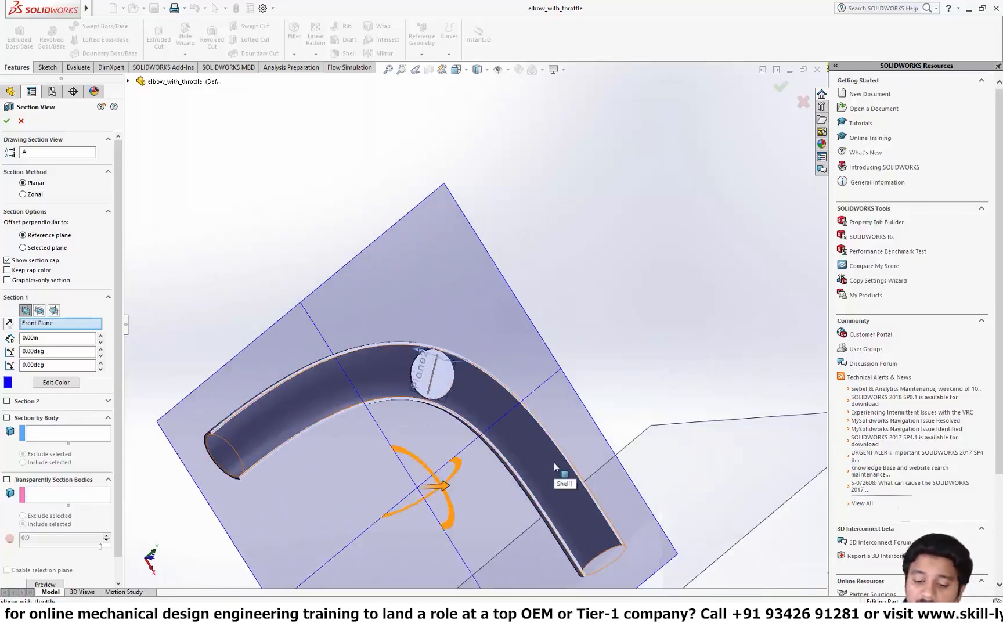
left_click(542, 580)
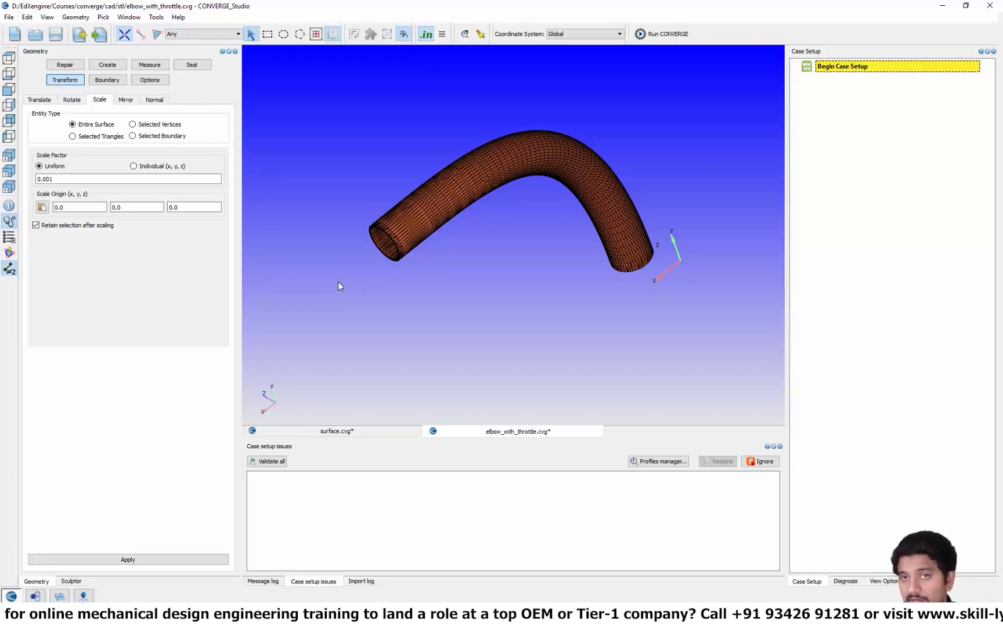
In CONVERGE Studio, check the elbow surface for intersections, nonmanifold problems, open edges, normal orientation and isolated triangles.
left_click_drag(342, 244, 491, 235)
scroll(490, 235, "down", 2)
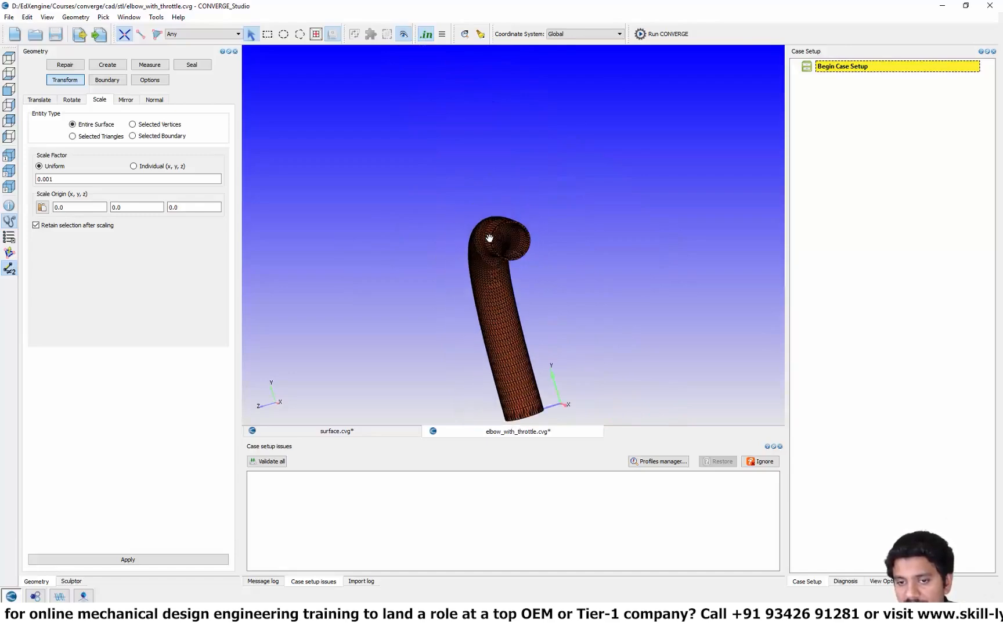
scroll(491, 233, "up", 5)
scroll(353, 317, "down", 4)
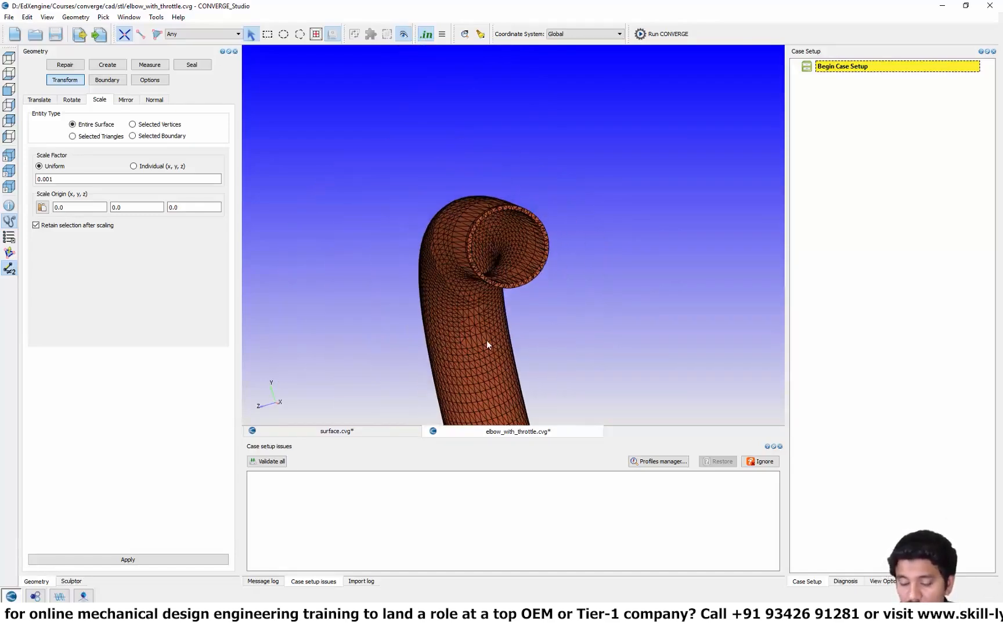
left_click_drag(487, 342, 469, 226)
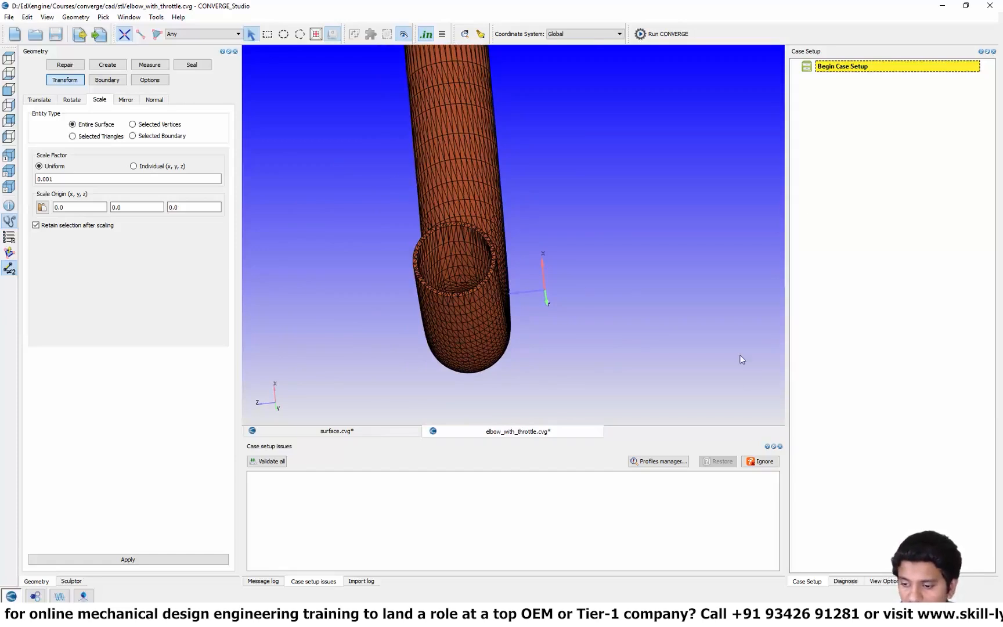
left_click(840, 582)
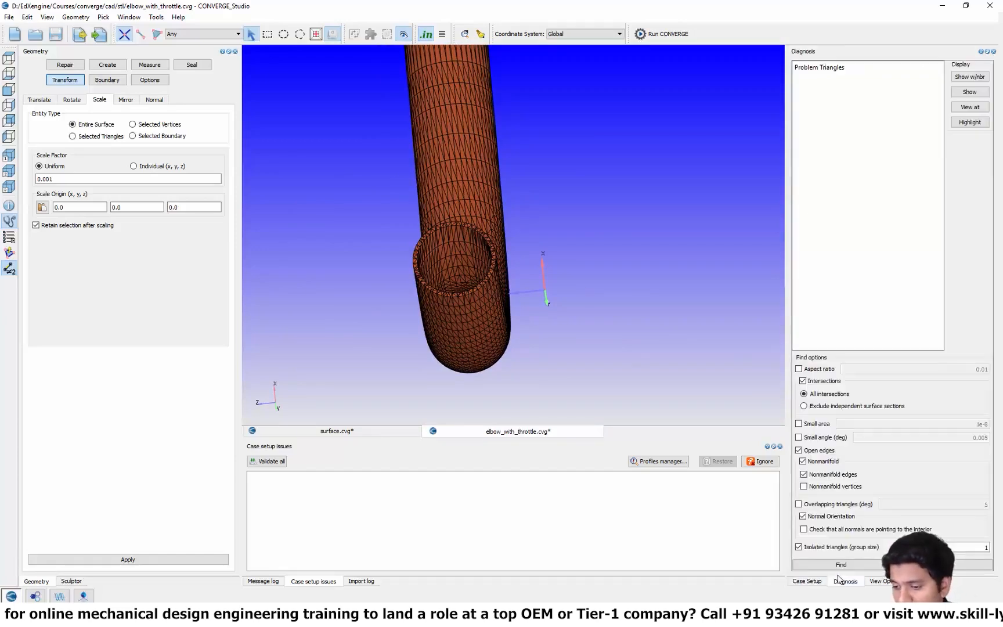
left_click(839, 565)
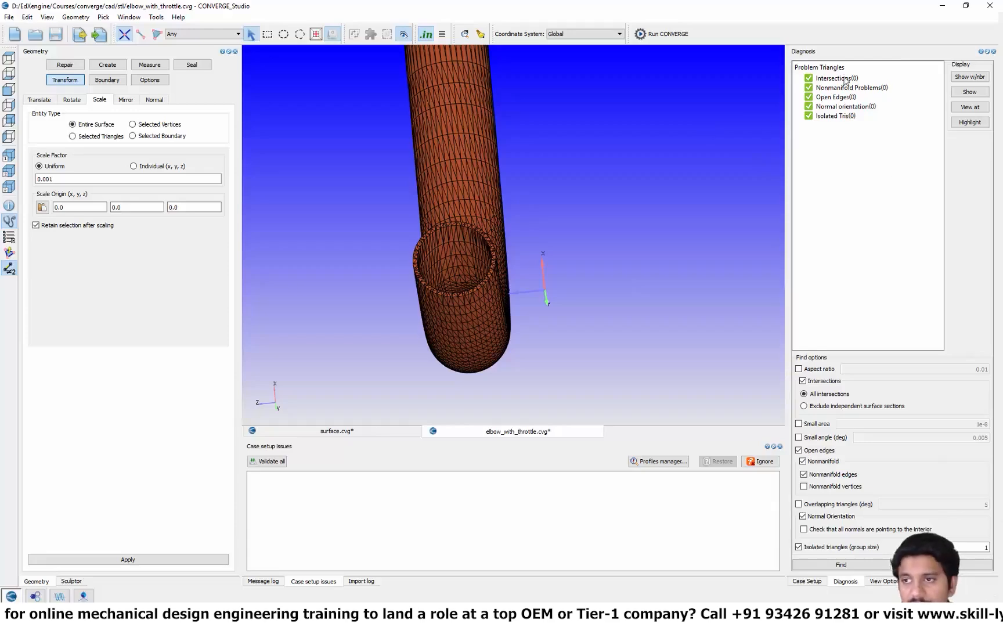
Find the boundary edges of the elbow surface with an upper bound angle of 135 degrees.
scroll(495, 199, "down", 2)
left_click_drag(494, 201, 587, 243)
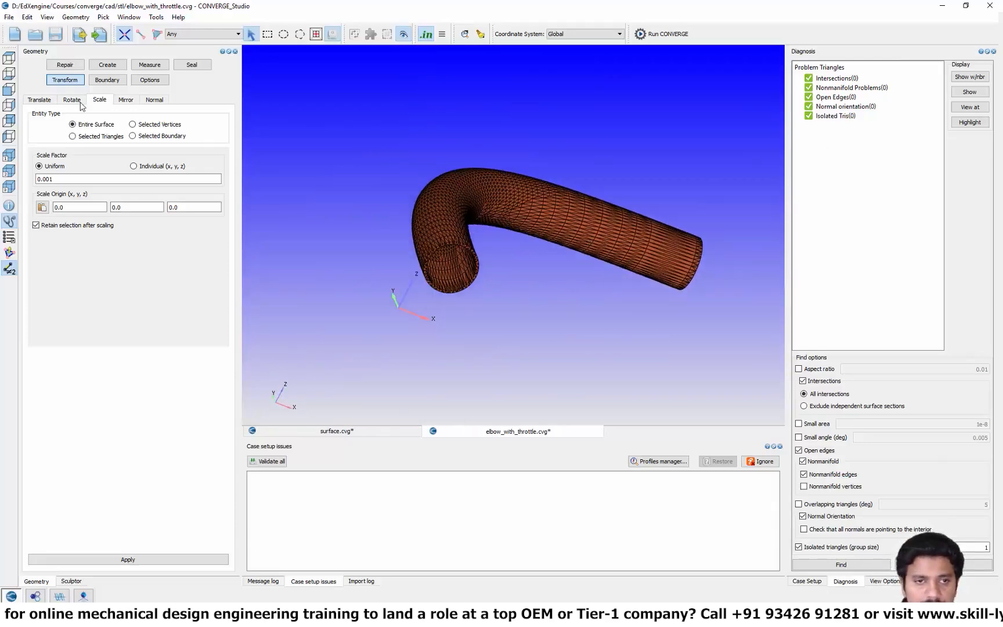
left_click(108, 81)
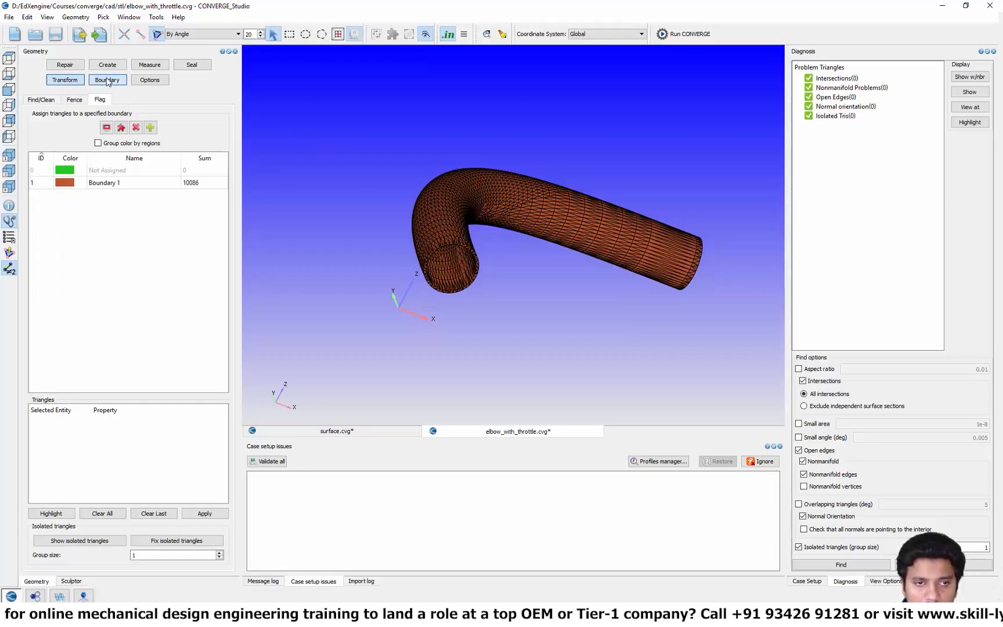
left_click(41, 100)
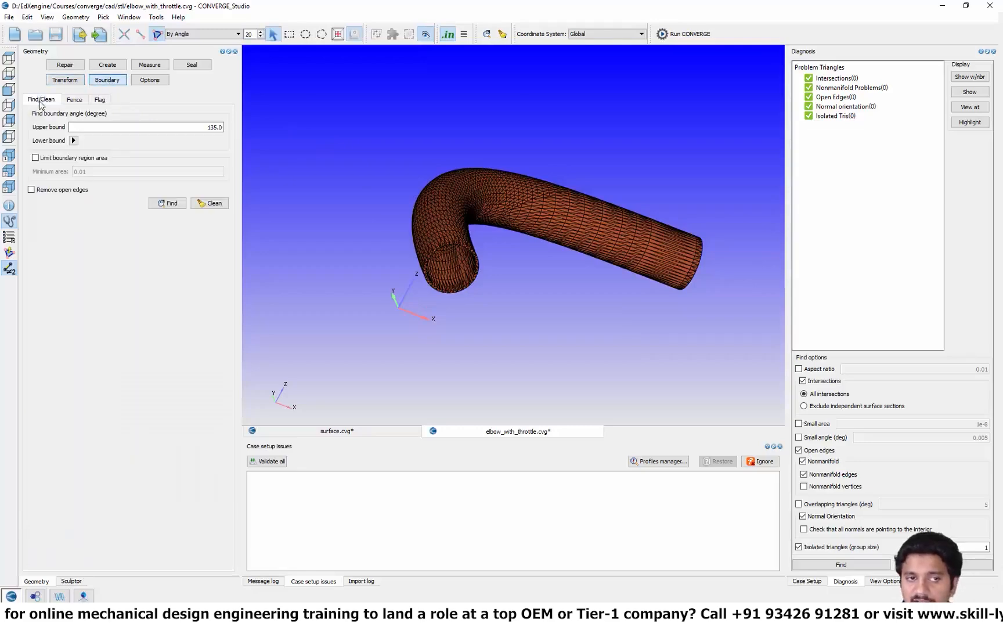
left_click(167, 203)
left_click_drag(576, 233, 530, 168)
scroll(529, 168, "up", 5)
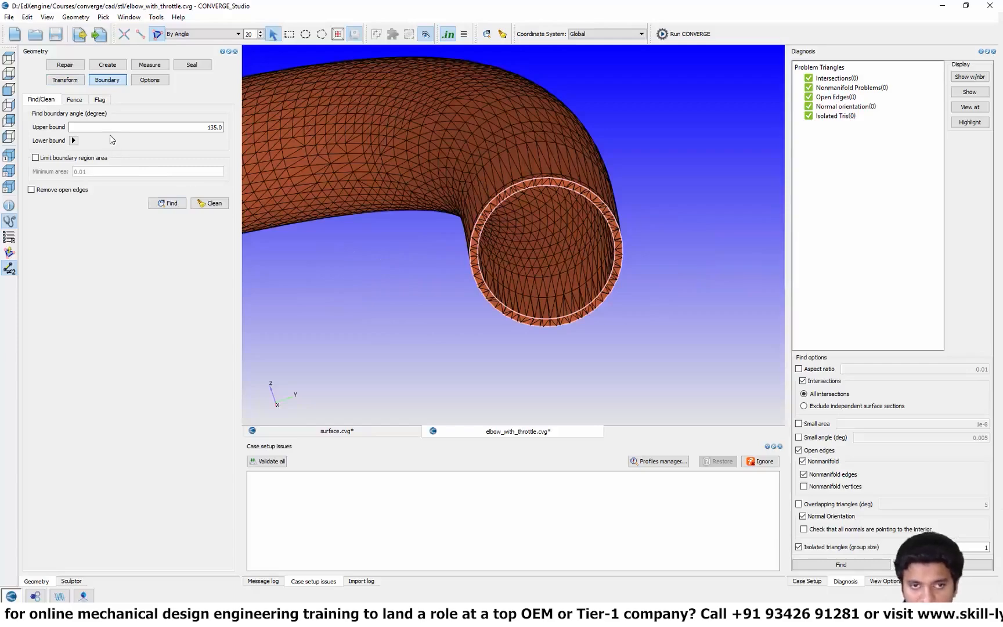
left_click_drag(529, 127, 522, 116)
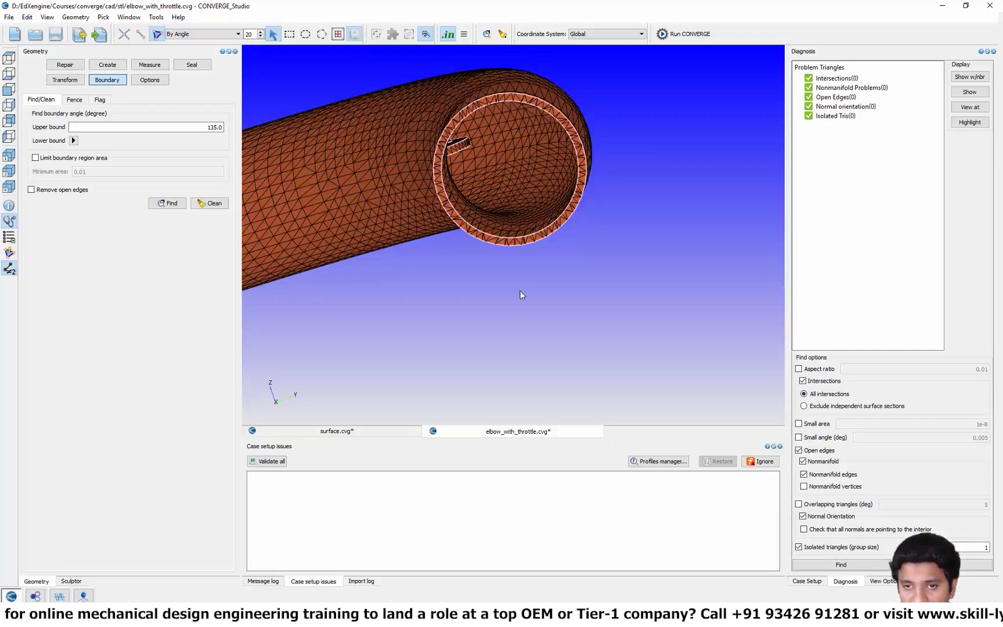
Select the elbow pipe's outer wall surface by angle and delete it, keeping the inner wall and the end rings.
scroll(521, 295, "down", 2)
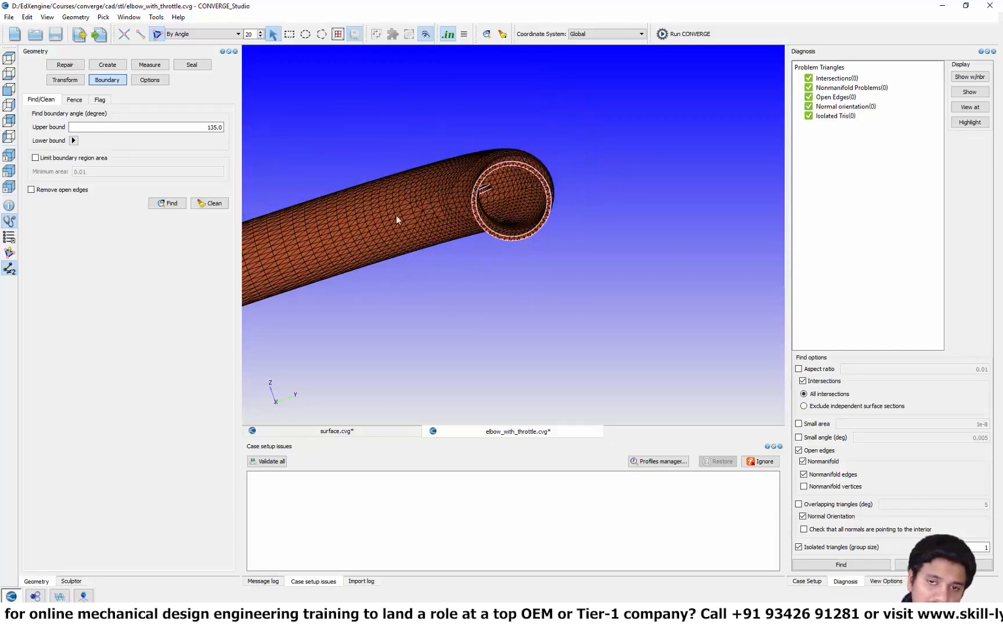
left_click(339, 219)
middle_click_drag(373, 294, 490, 271)
scroll(458, 209, "up", 3)
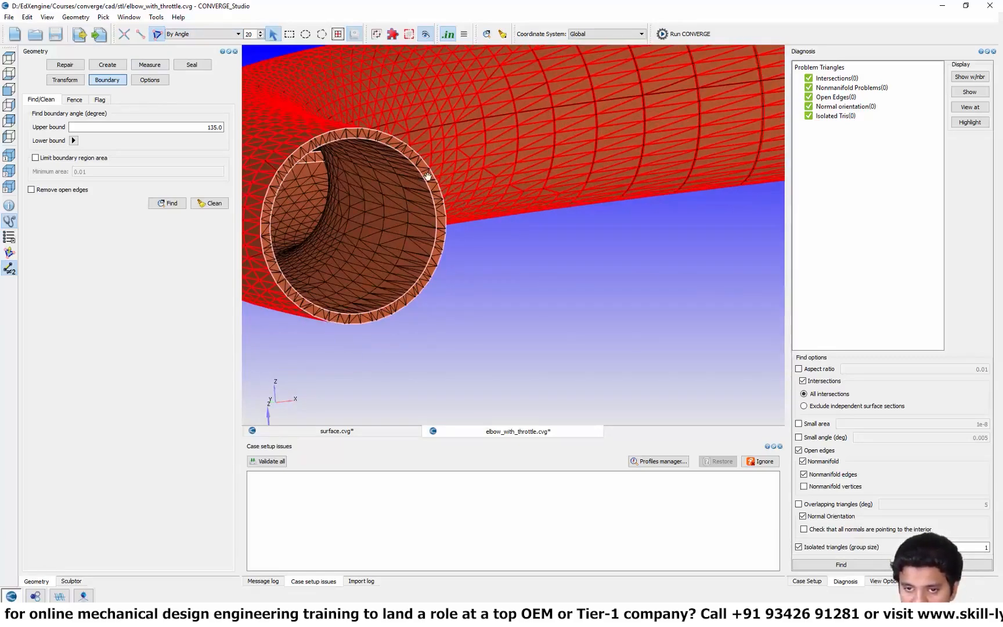
scroll(466, 212, "down", 4)
middle_click_drag(485, 188, 470, 198)
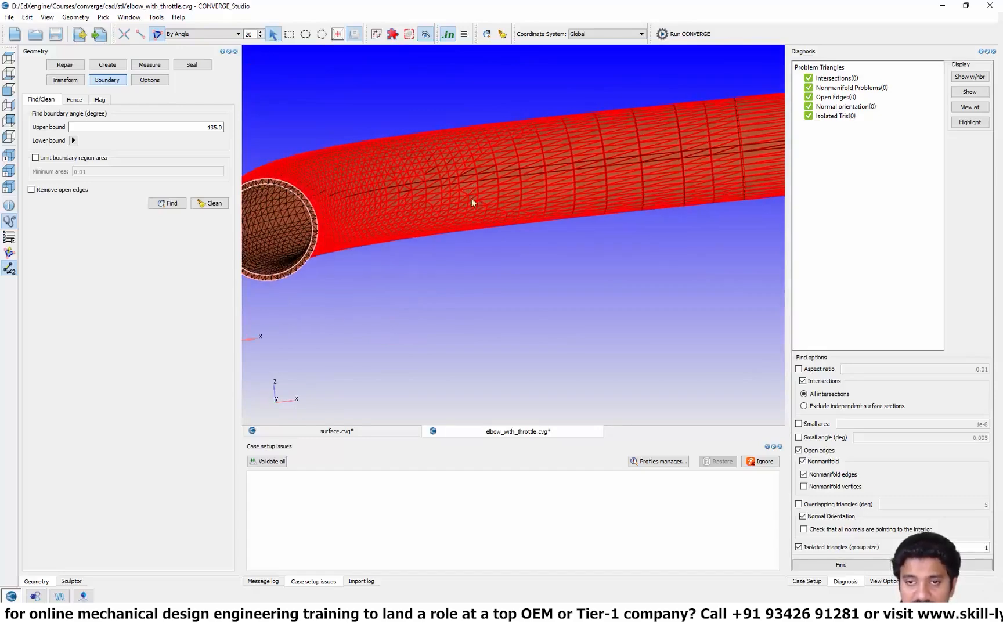
scroll(465, 232, "down", 3)
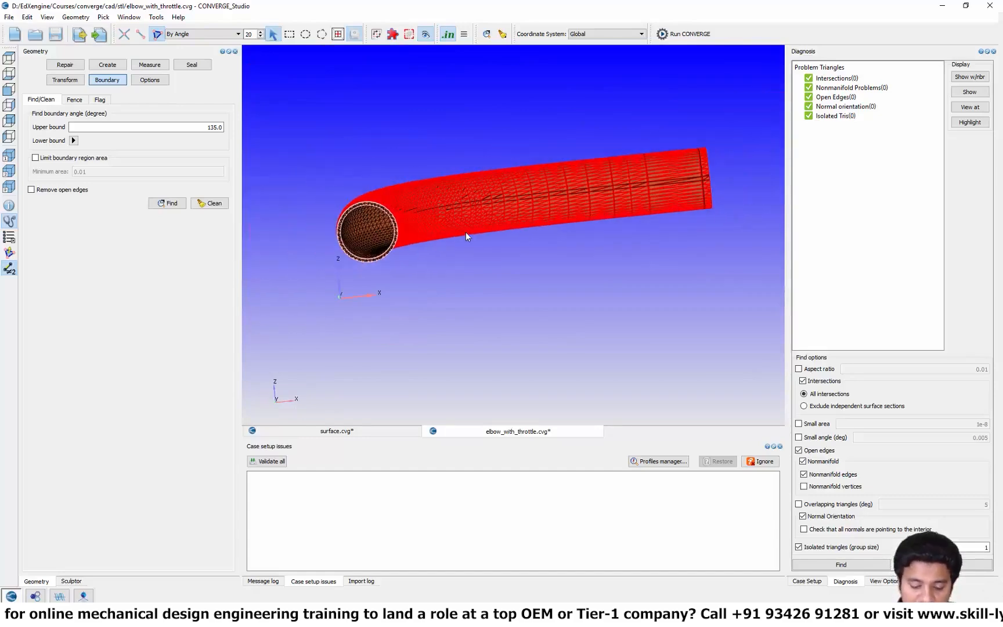
left_click(393, 112)
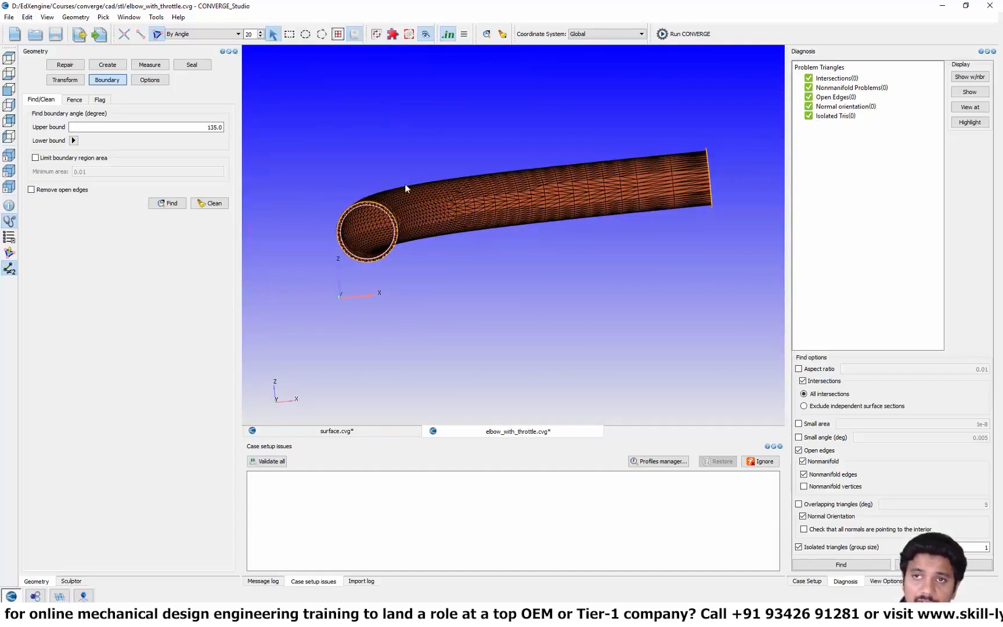
Try to remove the ring-shaped end faces at both openings of the pipe.
scroll(422, 271, "up", 3)
middle_click_drag(423, 270, 413, 232)
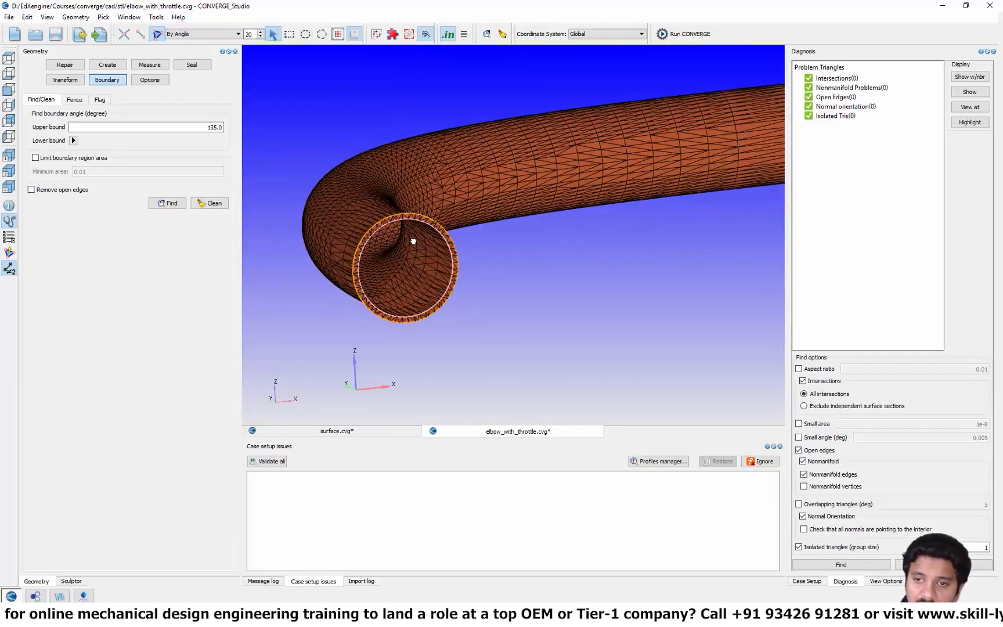
scroll(423, 220, "up", 3)
left_click(389, 229)
scroll(388, 229, "down", 4)
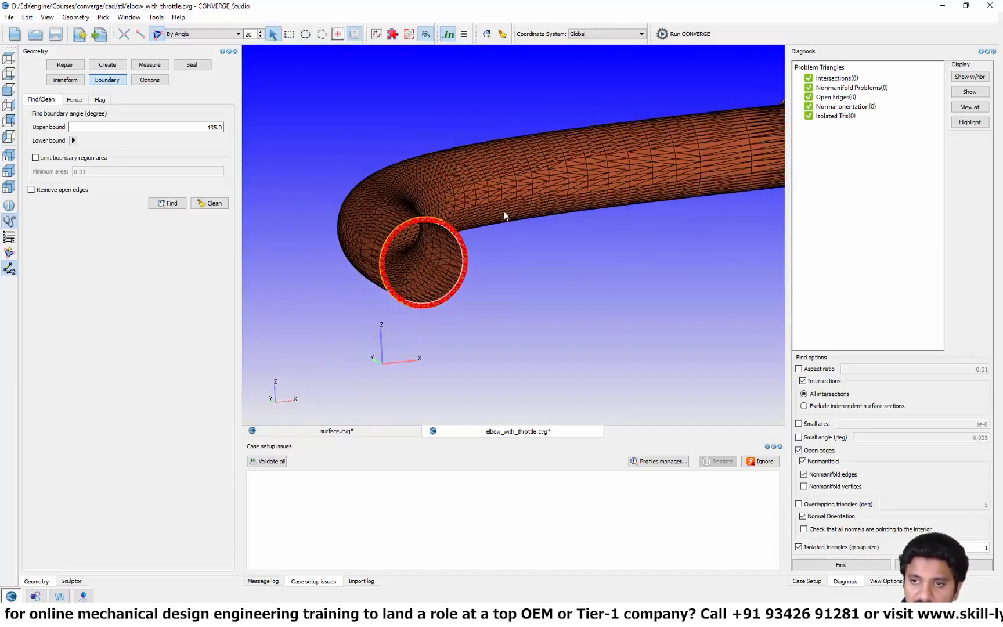
middle_click_drag(635, 186, 366, 280)
scroll(507, 208, "up", 5)
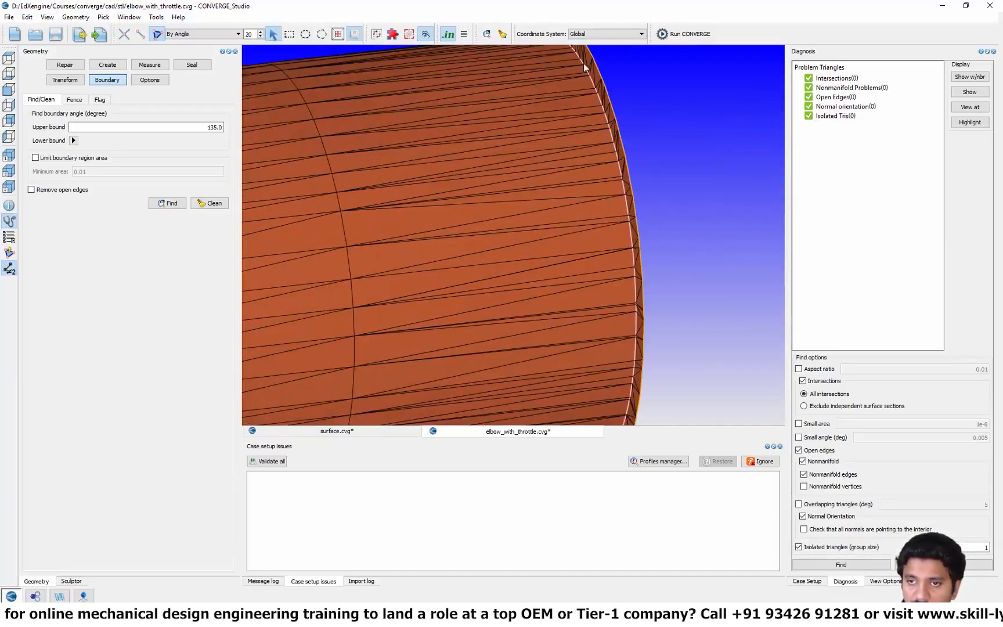
scroll(627, 229, "down", 6)
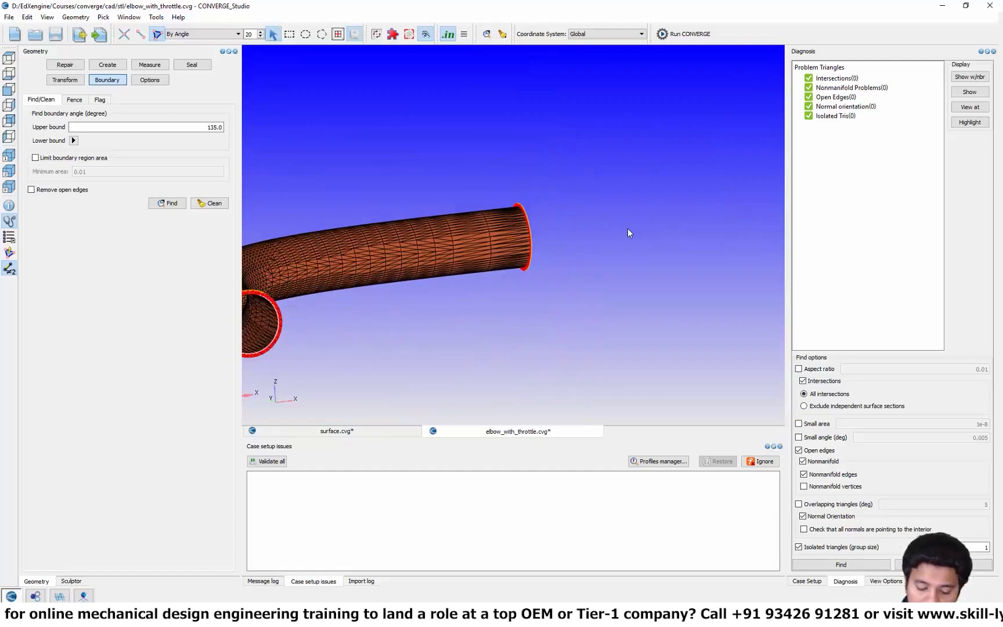
left_click(618, 235)
middle_click_drag(322, 313, 454, 264)
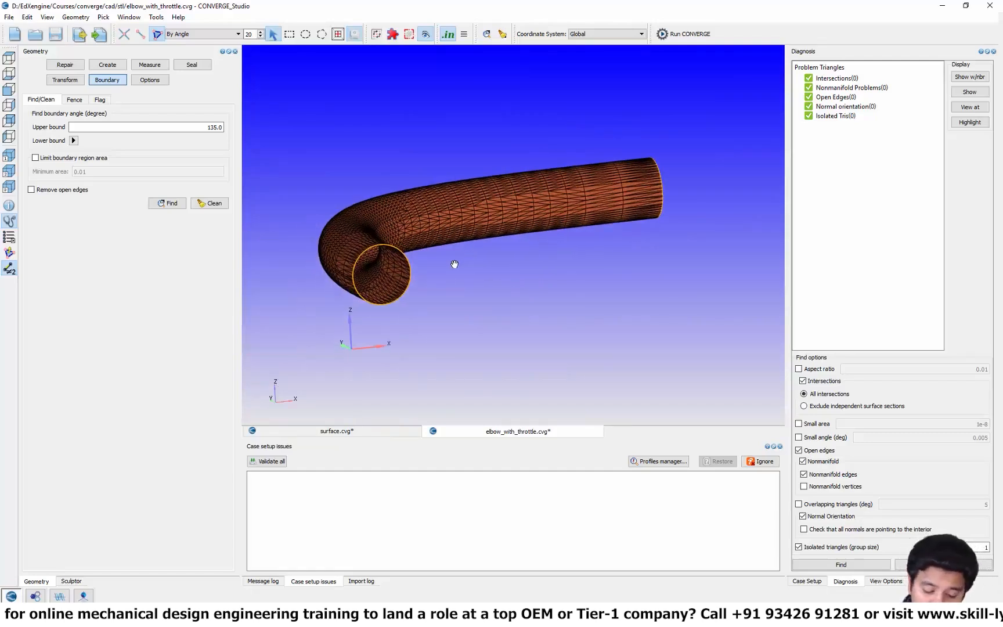
Save the elbow_with_throttle.cvg geometry file.
key("ctrl+s")
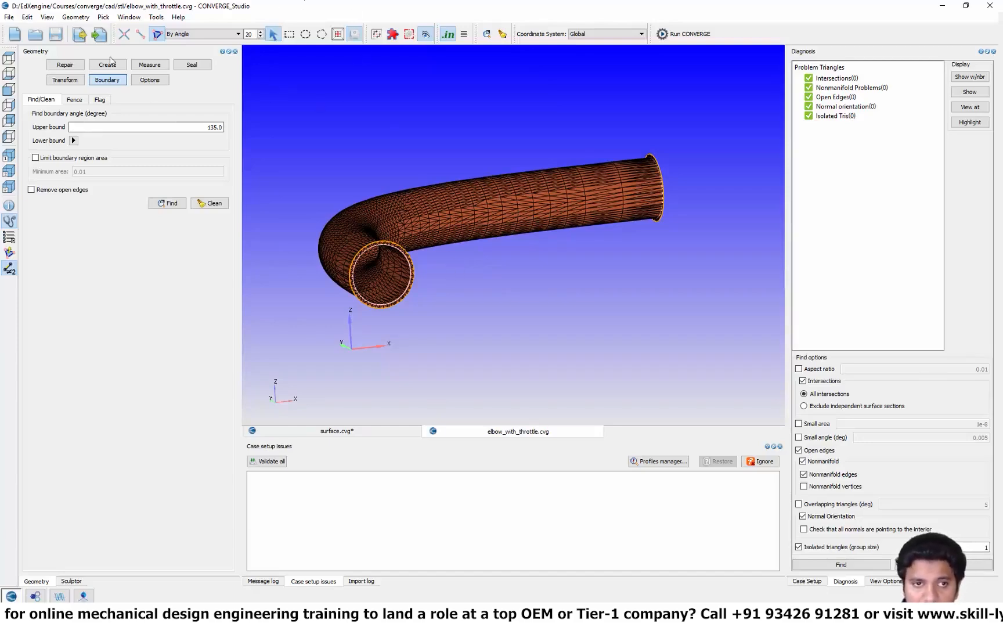
Delete the triangles of the ring-shaped end faces at both pipe openings with the Repair Delete tool.
left_click(65, 70)
left_click(36, 99)
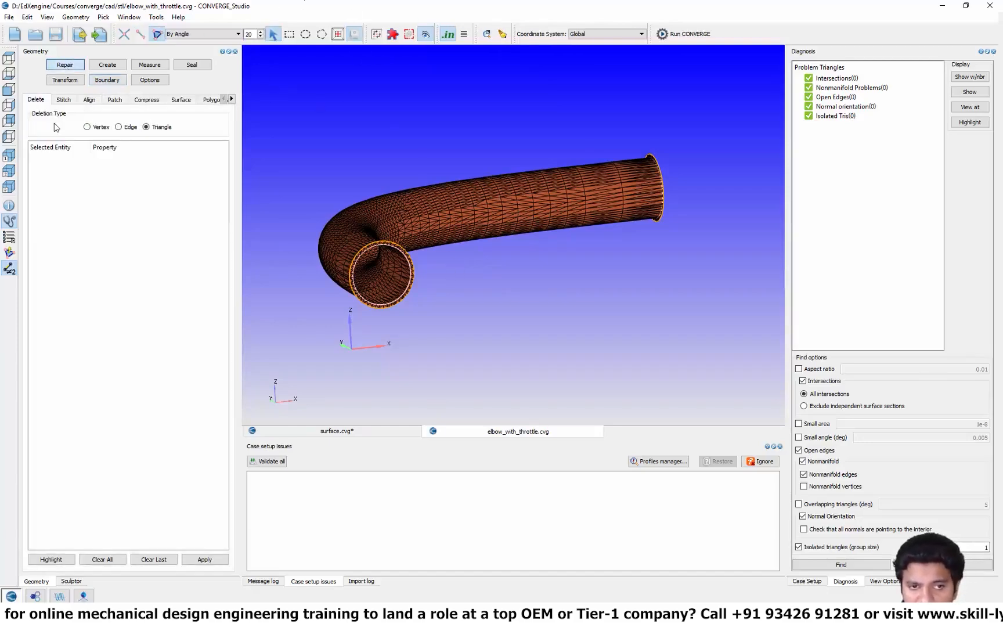
scroll(484, 322, "up", 3)
left_click(282, 269)
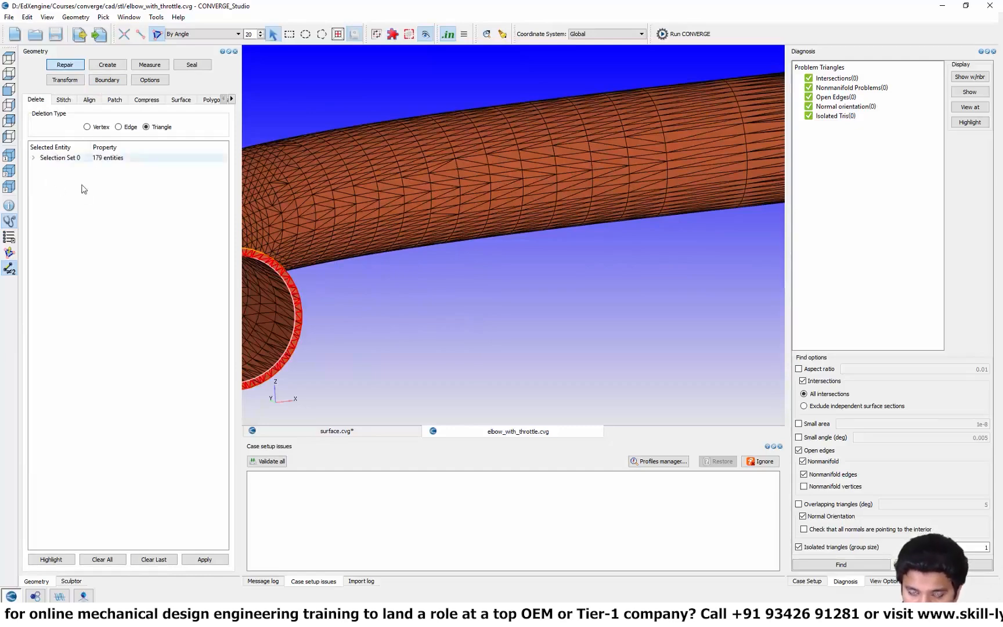
scroll(535, 269, "down", 3)
middle_click_drag(581, 252, 555, 280)
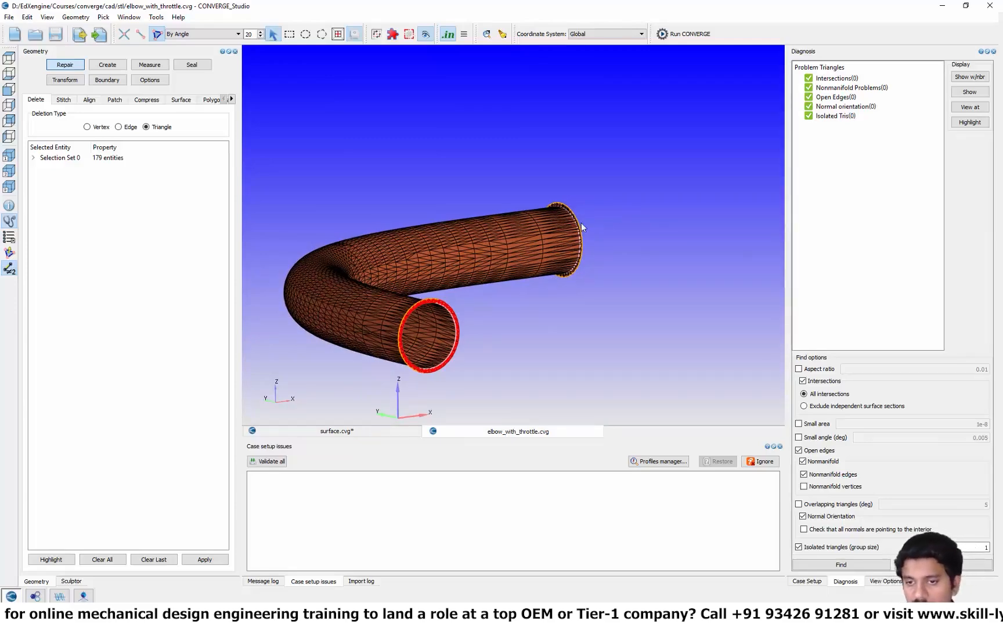
scroll(630, 164, "up", 3)
left_click(631, 164)
scroll(612, 258, "down", 3)
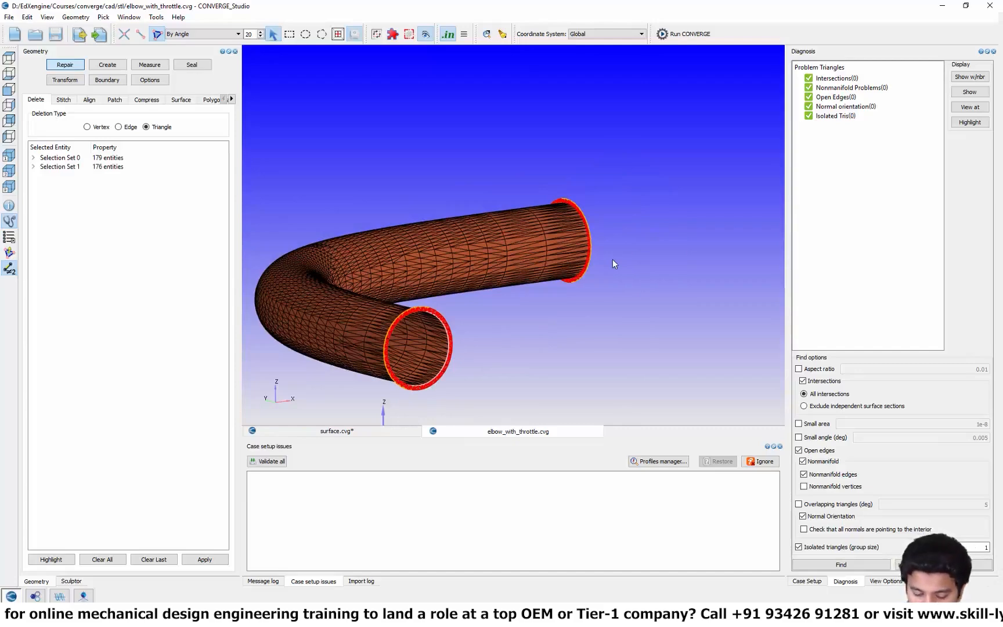
key("Return")
Rerun the surface diagnosis on the inner pipe wall and examine the problem triangles at both ends.
middle_click_drag(600, 224, 461, 242)
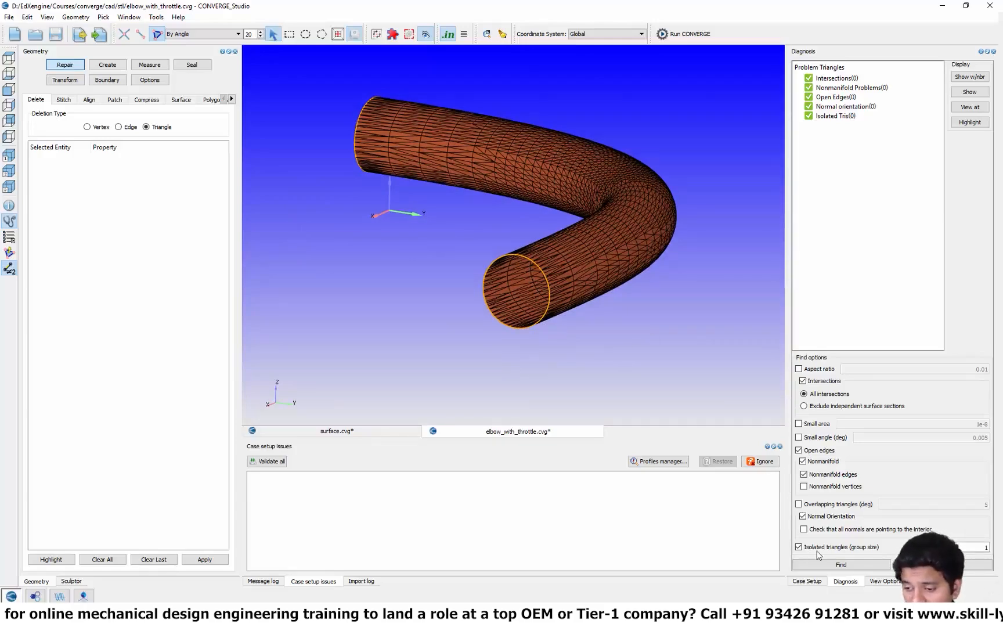
left_click(827, 564)
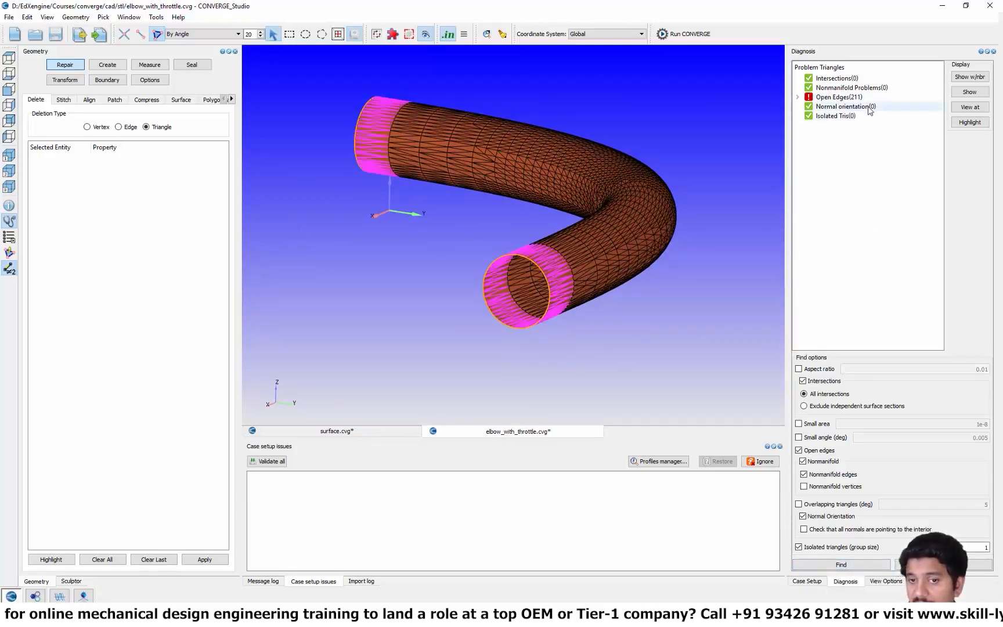
middle_click_drag(453, 136, 534, 201)
middle_click_drag(485, 247, 579, 219)
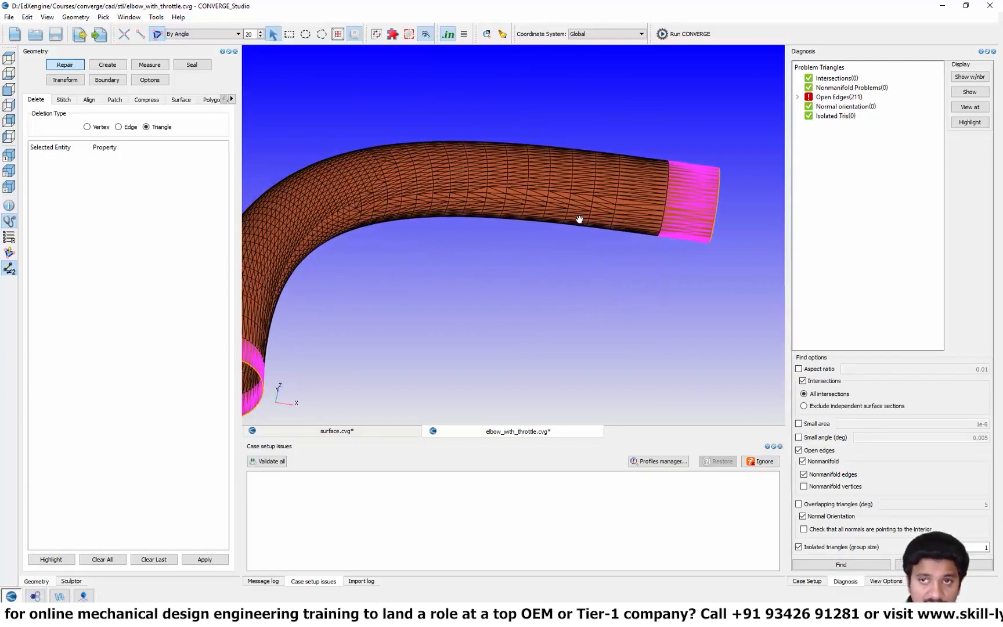
scroll(578, 226, "down", 3)
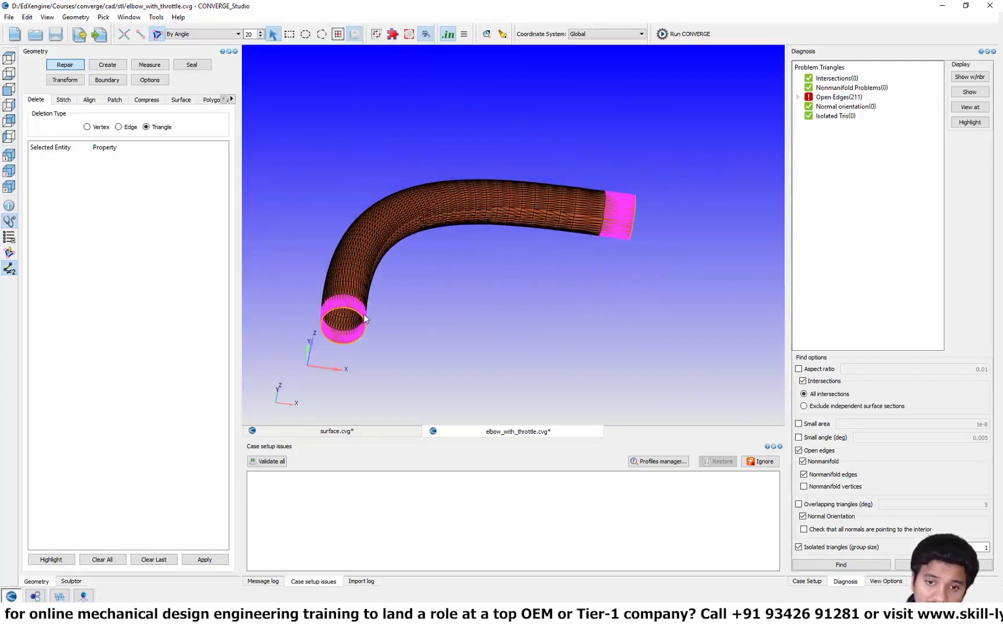
middle_click_drag(420, 235, 495, 194)
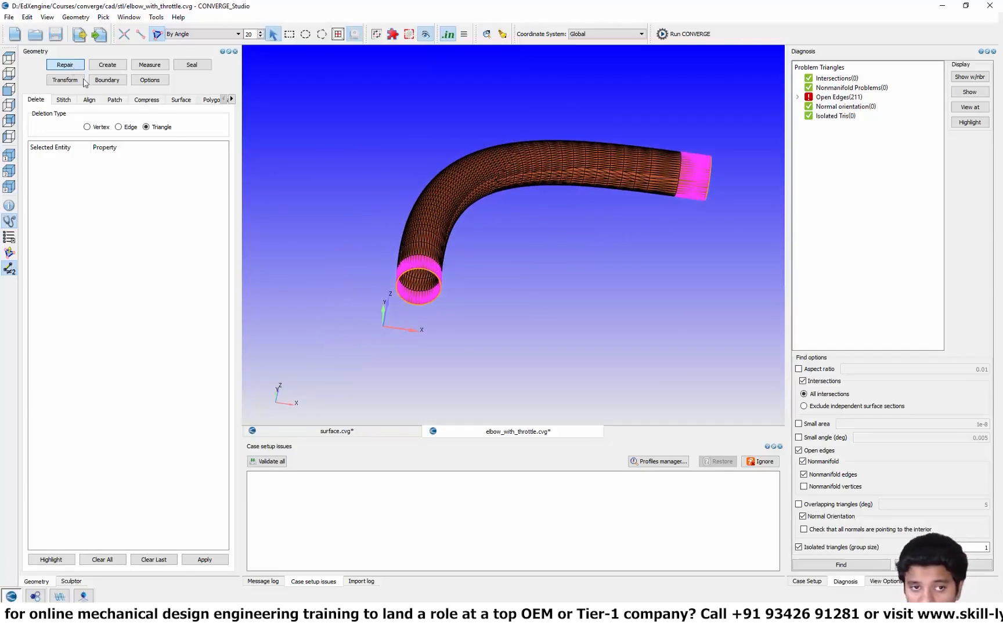
Patch the open edge loop at the pipe opening nearest the origin using the Free edge loop option.
left_click(108, 102)
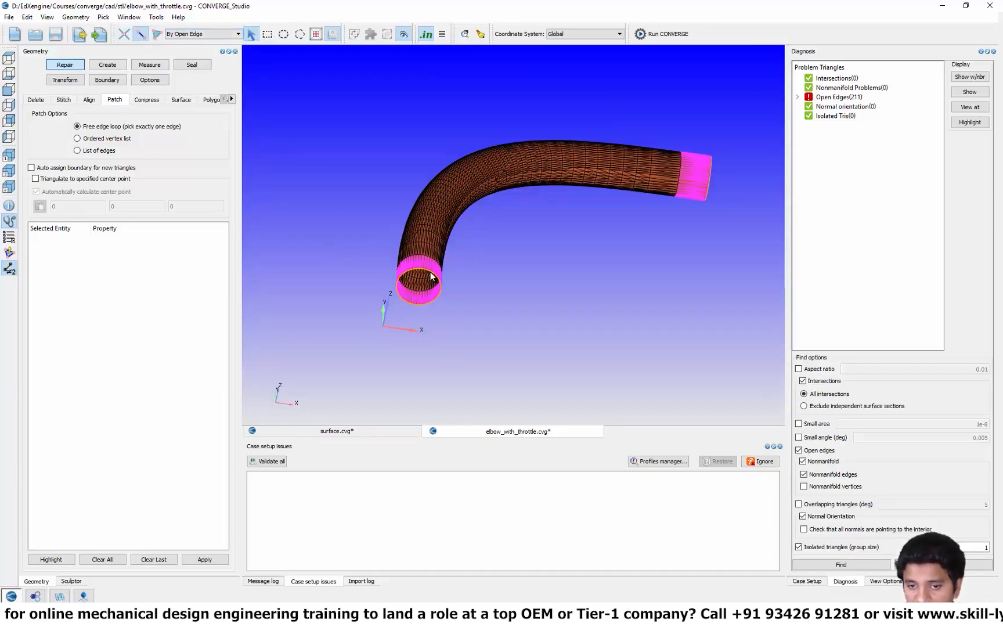
scroll(431, 276, "up", 8)
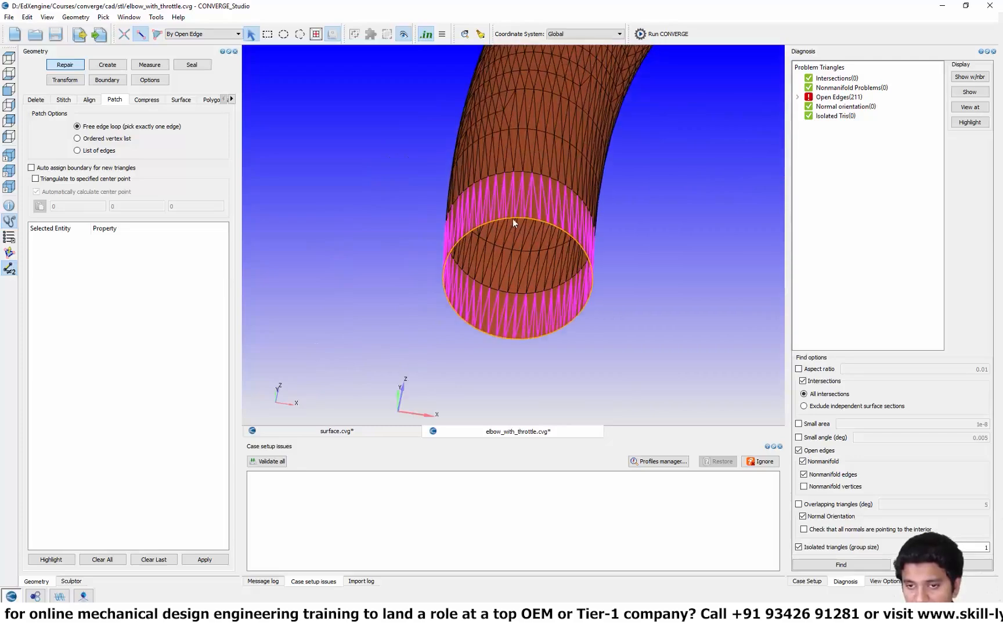
left_click(513, 220)
scroll(510, 220, "down", 8)
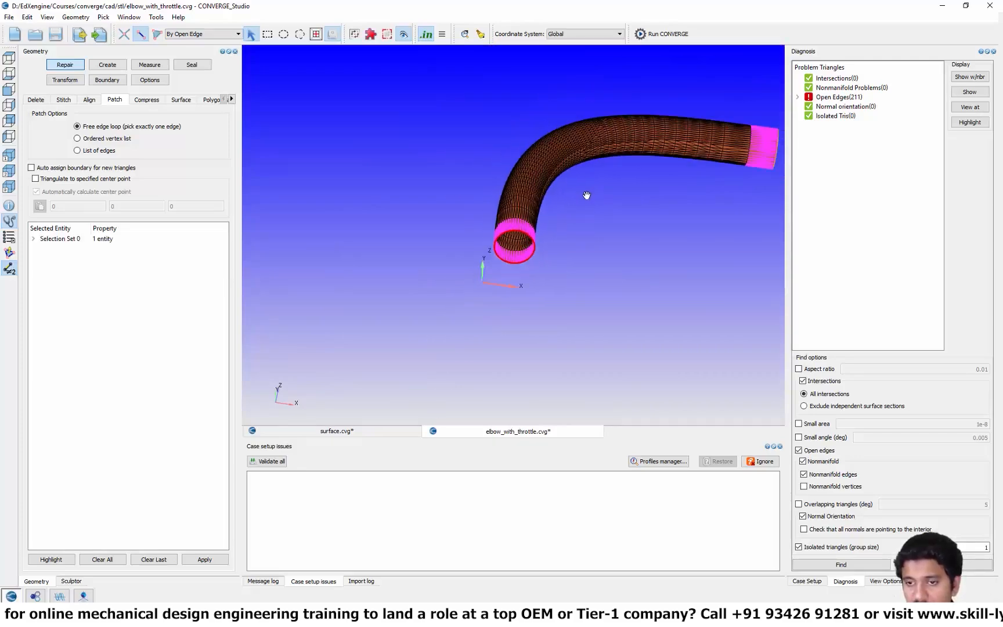
middle_click_drag(586, 195, 377, 233)
key("a")
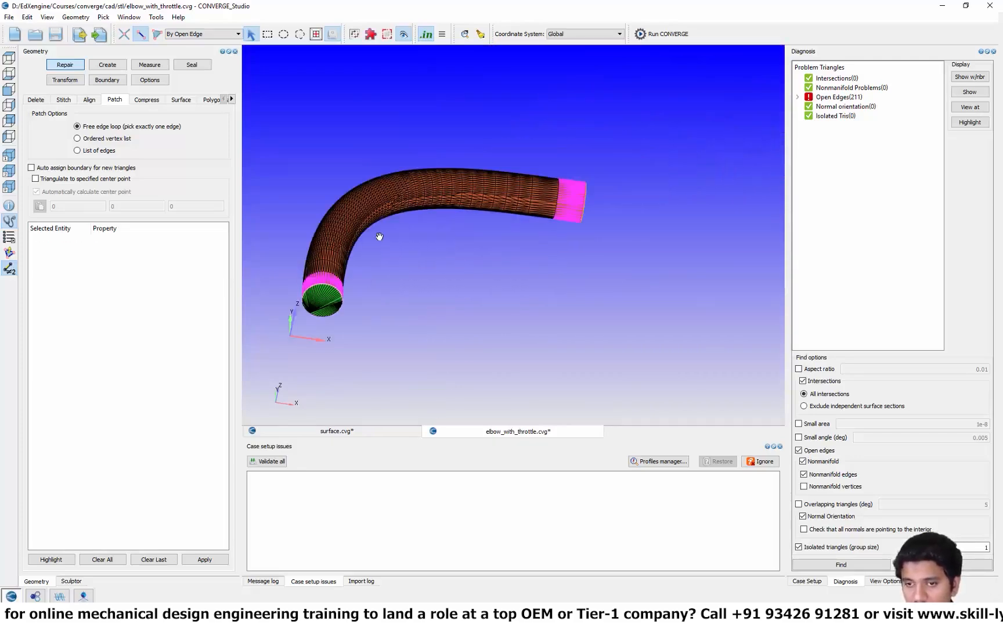
Patch the free edge loop at the opposite pipe opening, the one farther from the origin.
left_click_drag(441, 220, 361, 232)
scroll(572, 199, "up", 6)
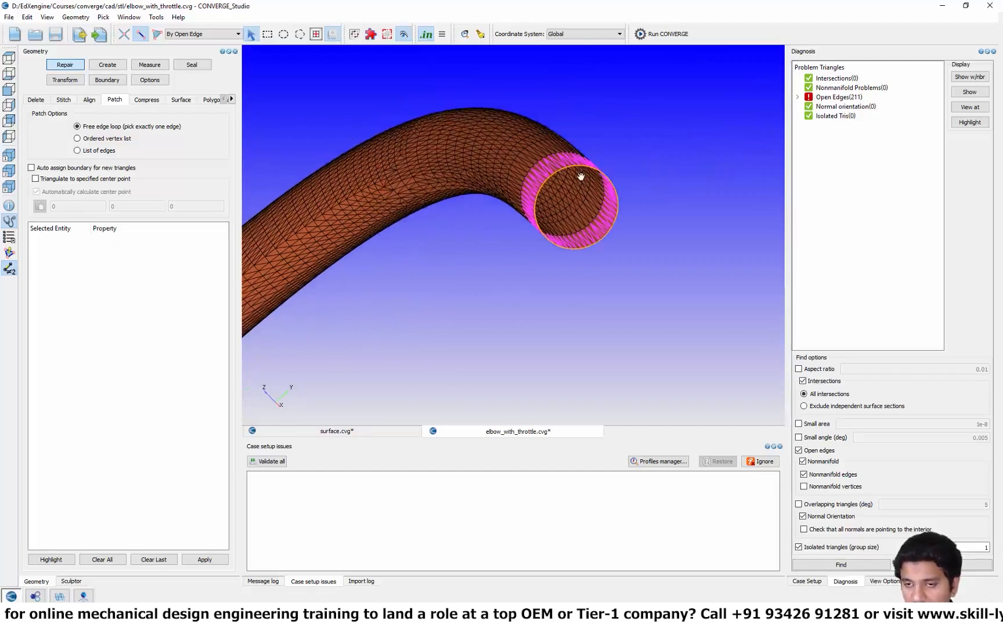
left_click(530, 184)
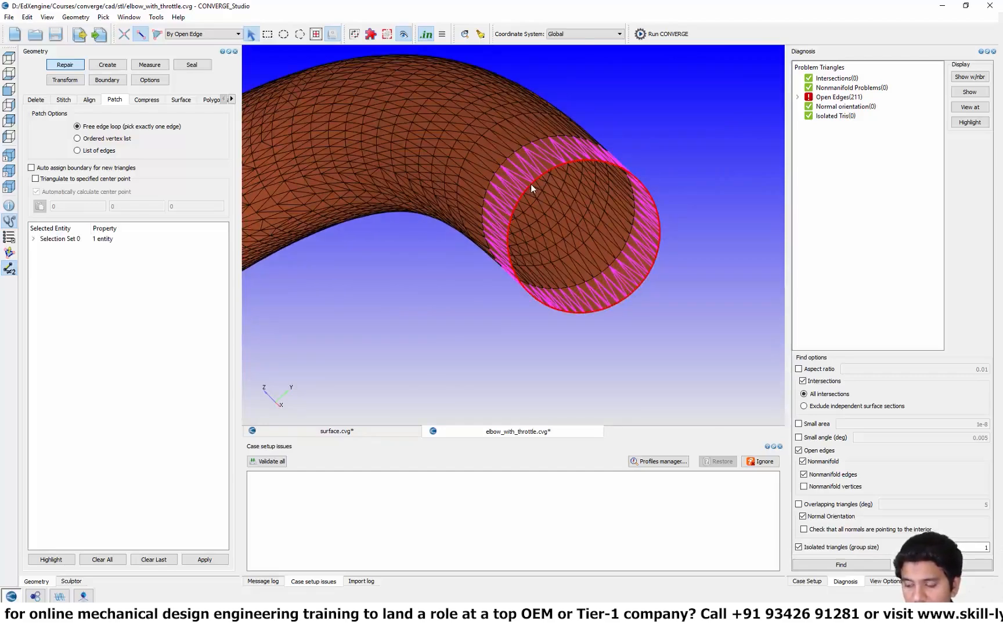
key("a")
scroll(530, 183, "down", 6)
left_click_drag(530, 183, 520, 274)
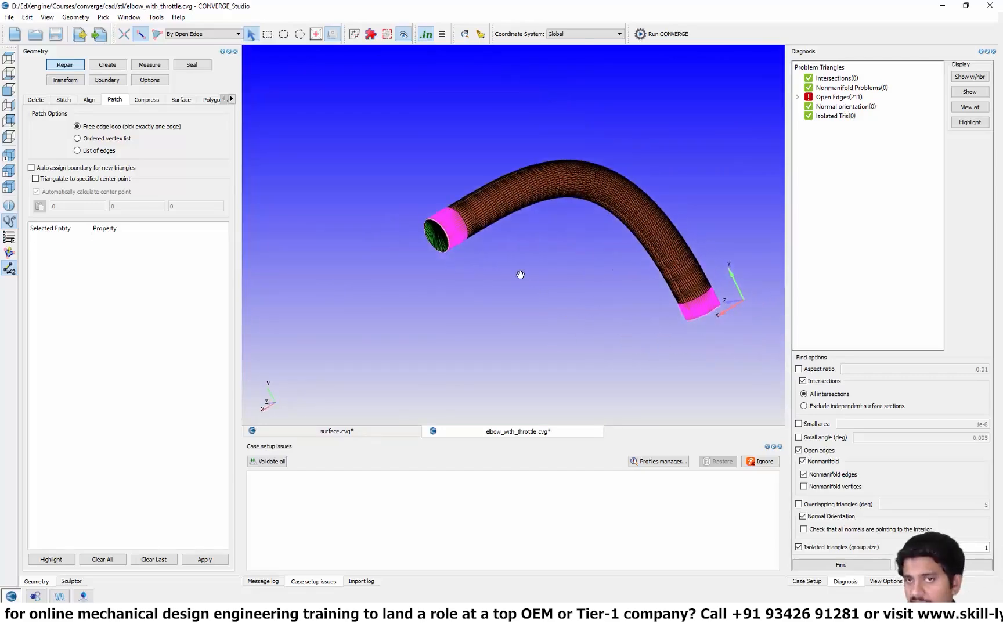
Create three new boundaries at once with a starting boundary ID of 2.
left_click(107, 80)
left_click(99, 99)
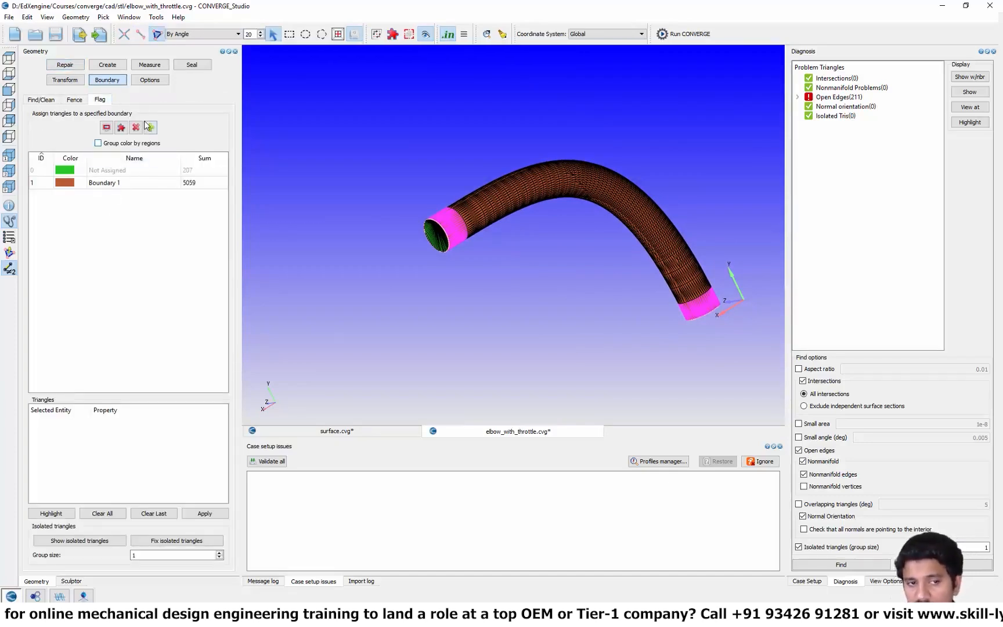
left_click(151, 127)
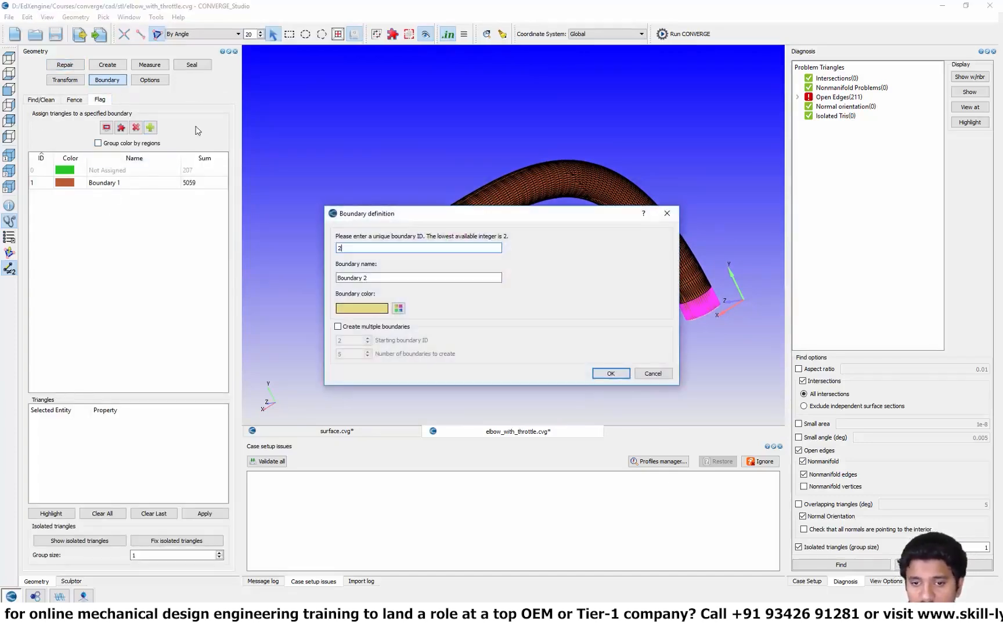
left_click(341, 326)
left_click(368, 355)
left_click(367, 356)
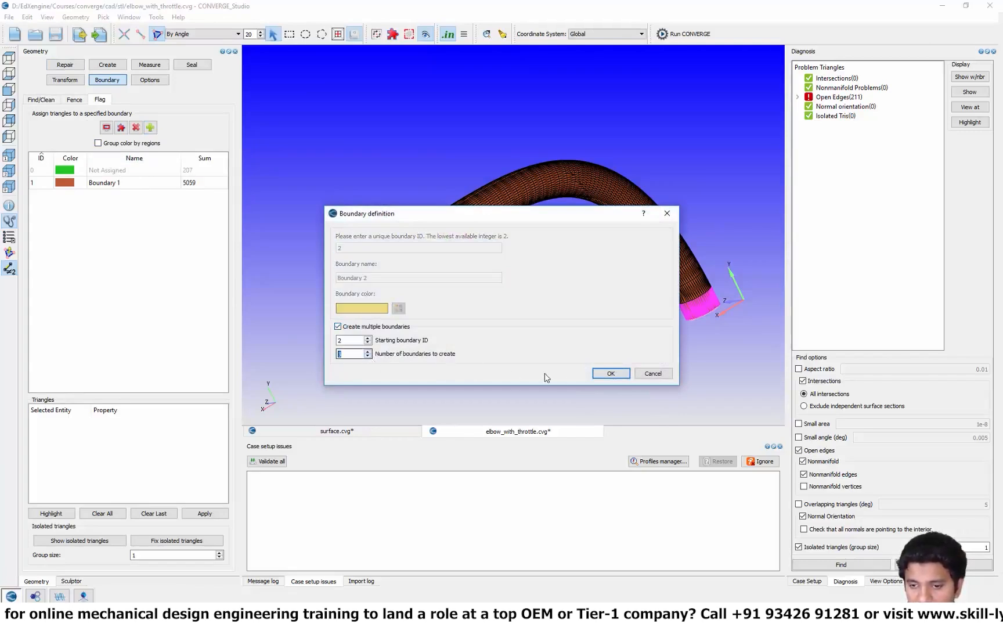
left_click(611, 373)
Hide Boundary 1 and assign the end cap farther from the origin to Boundary 3.
scroll(307, 249, "up", 3)
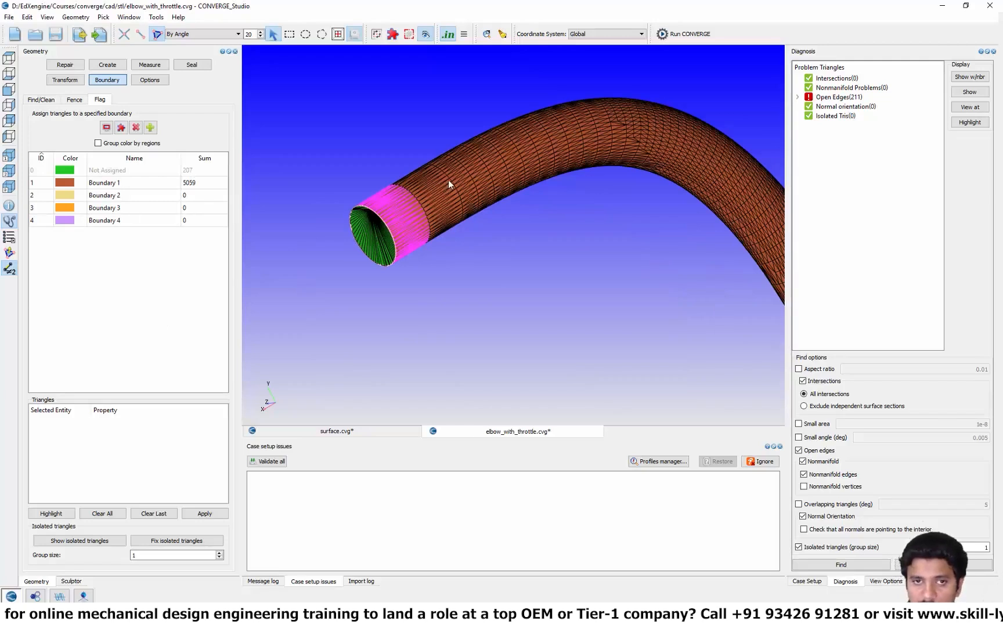
left_click(886, 581)
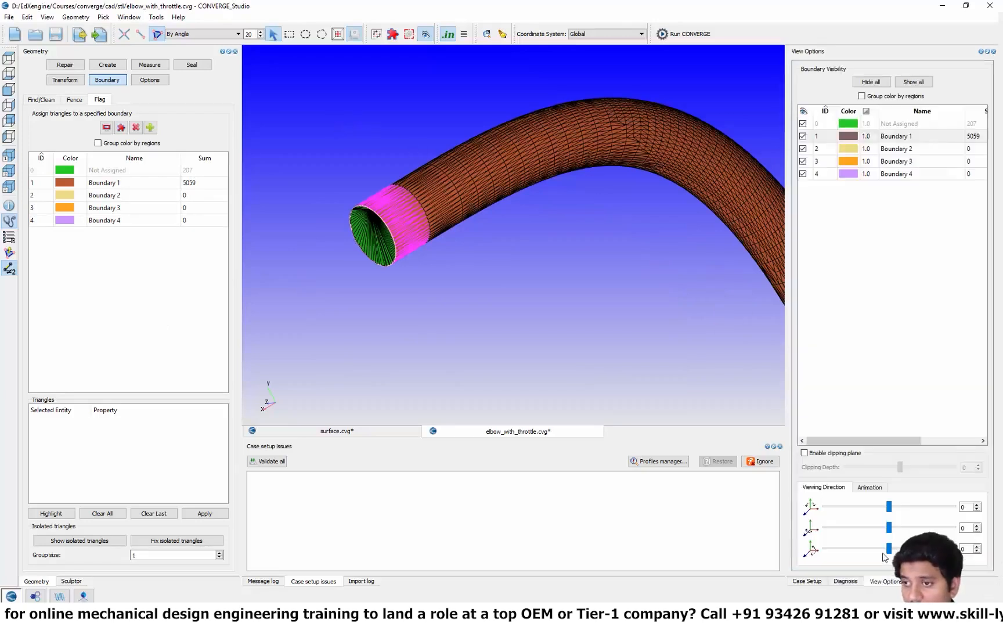
left_click(803, 137)
scroll(550, 300, "down", 3)
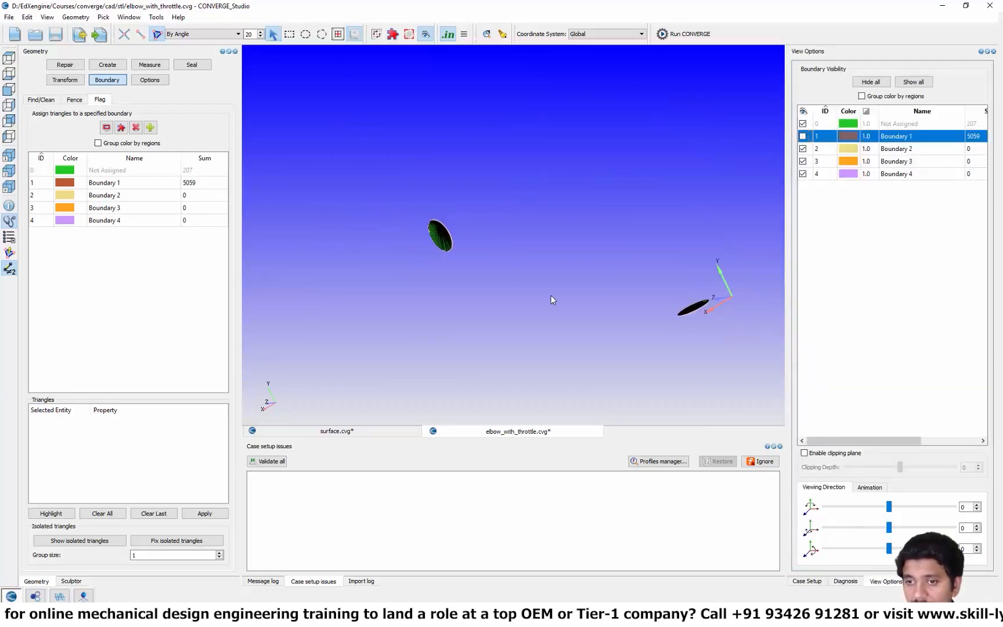
scroll(442, 208, "down", 2)
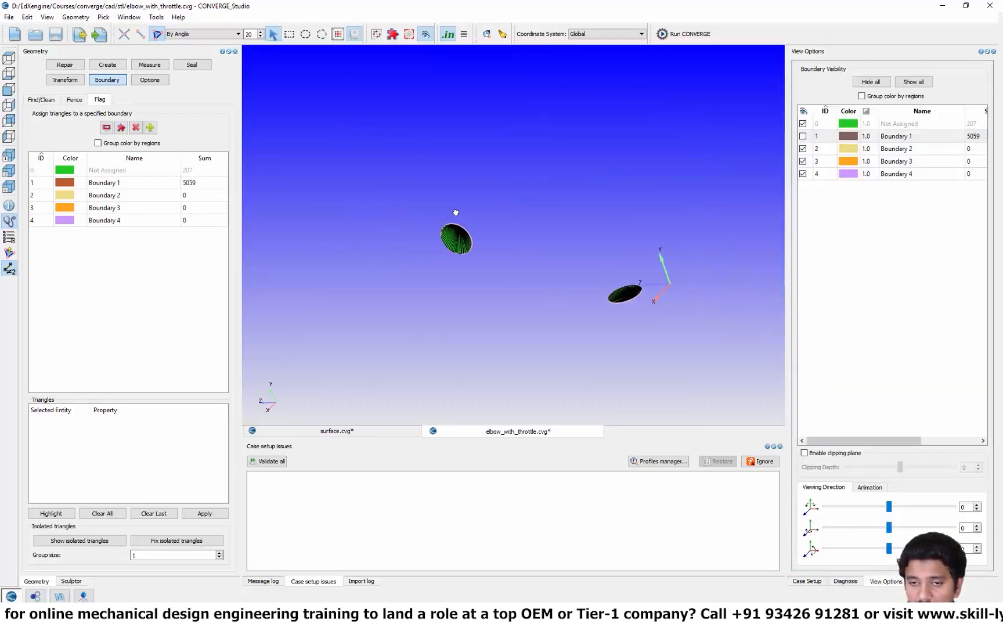
left_click(108, 207)
left_click(448, 245)
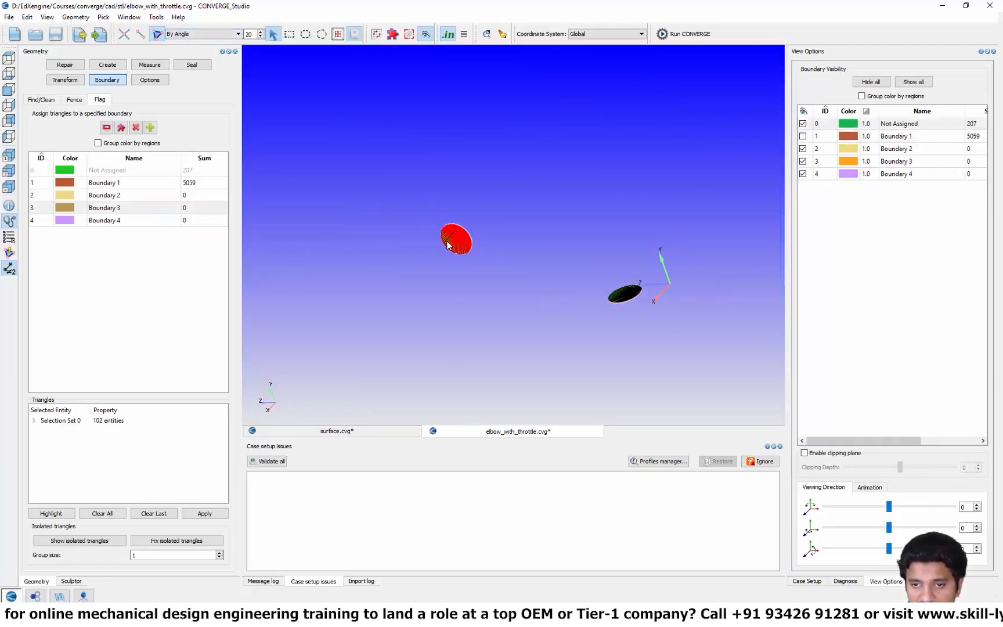
key("a")
Assign the end cap nearest the origin to Boundary 4.
left_click(164, 222)
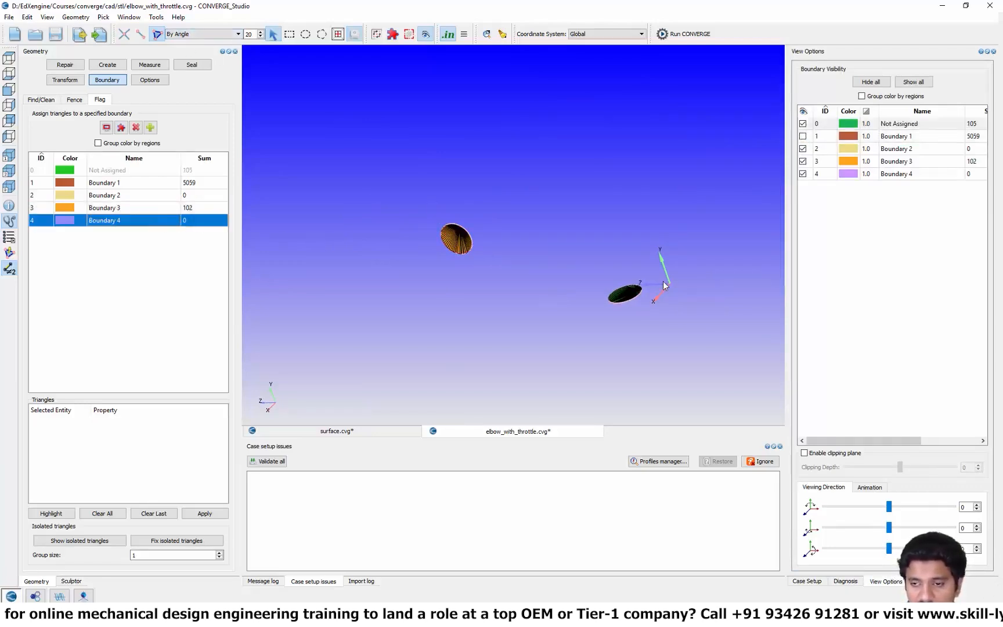
left_click(635, 284)
key("a")
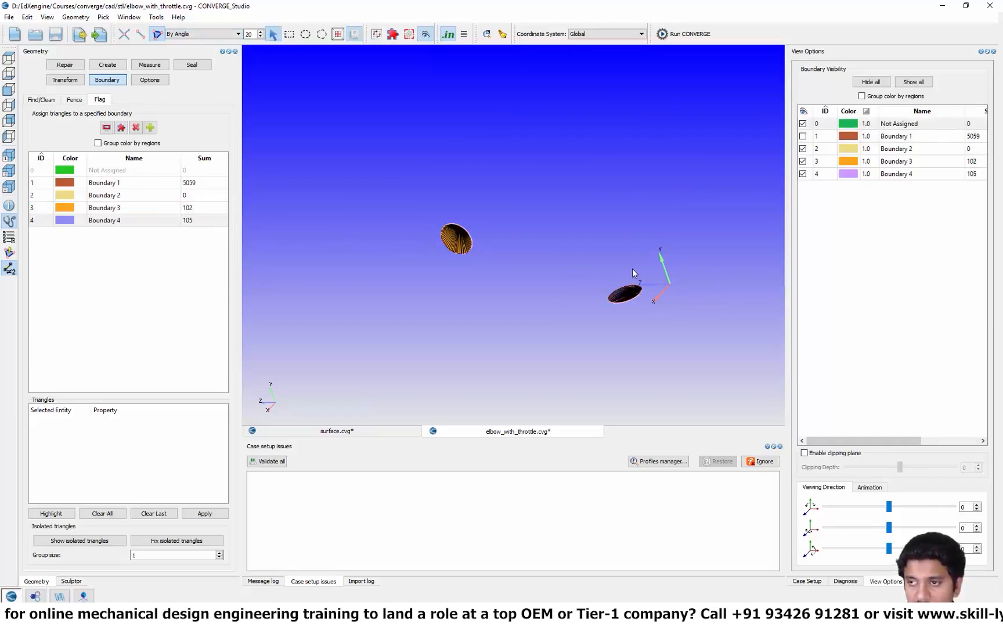
Show Boundary 1 again and hide Boundaries 3 and 4 to expose the pipe's interior.
left_click(803, 136)
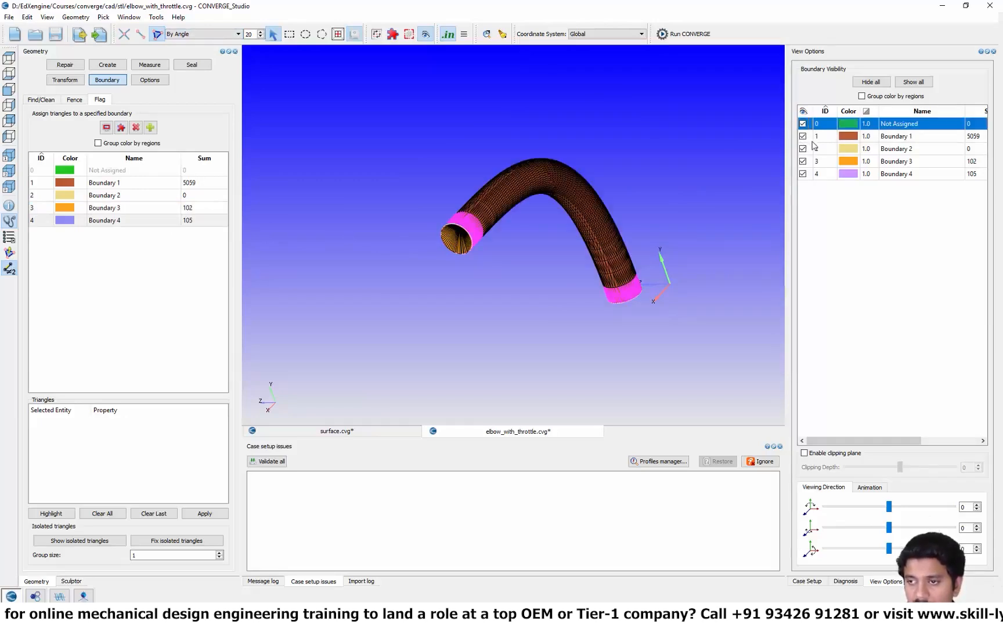
left_click(802, 161)
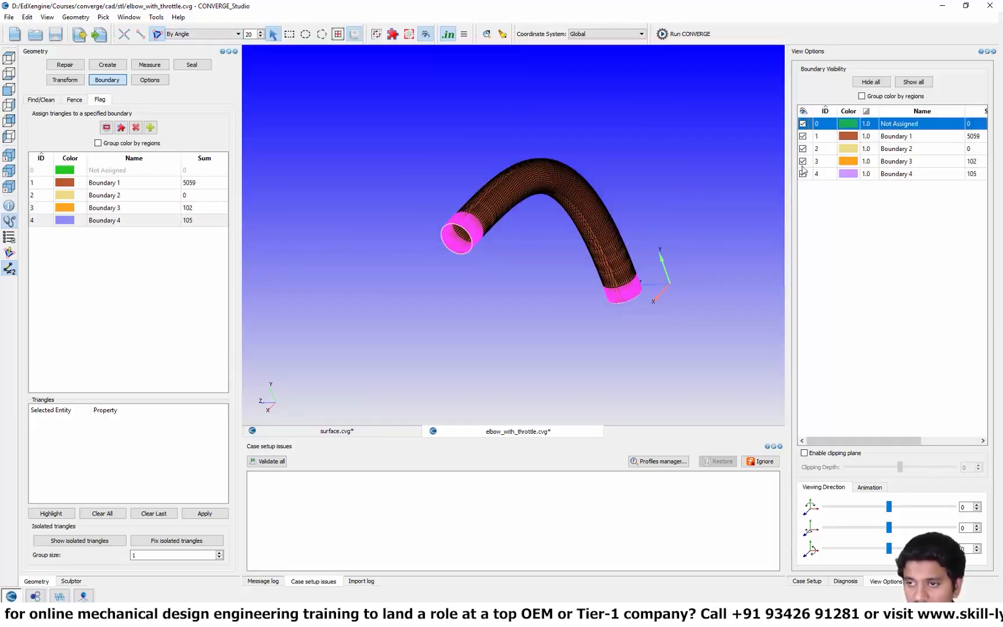
left_click(802, 173)
left_click_drag(532, 180, 472, 129)
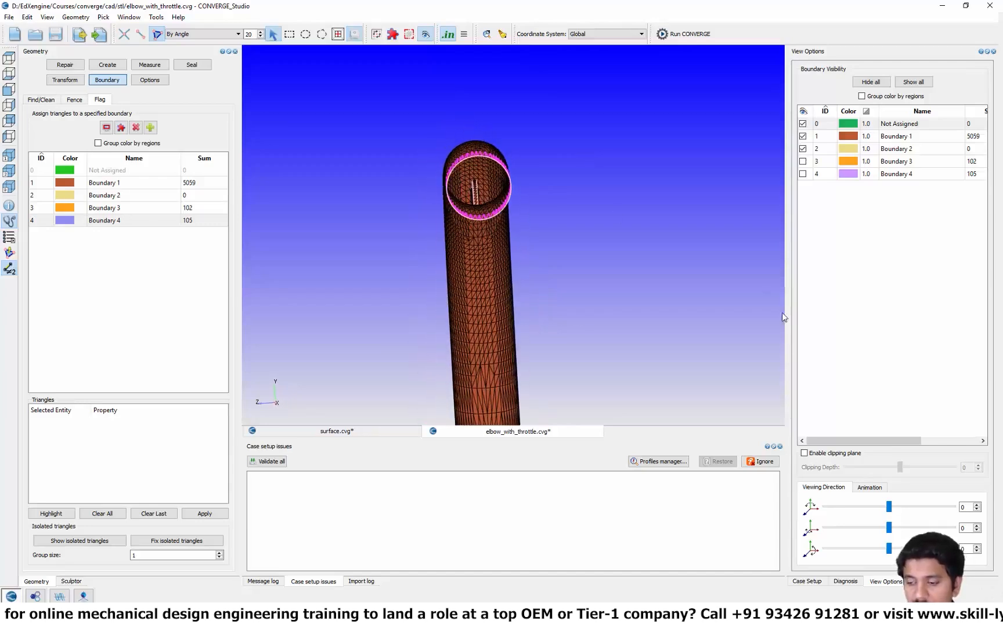
left_click_drag(611, 234, 638, 212)
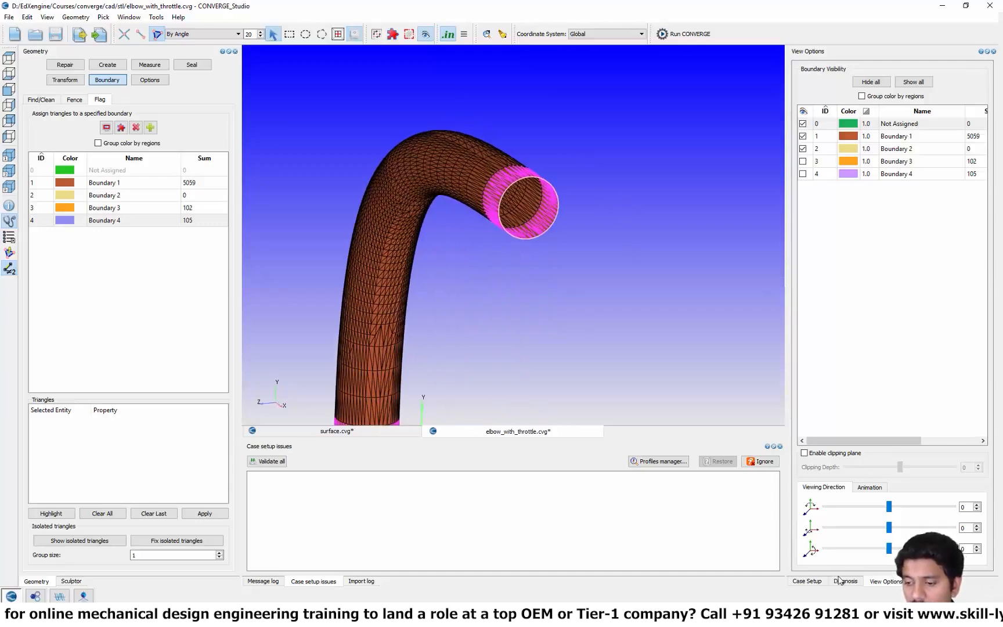
Clear the surface diagnosis results and examine the throttle inside the pipe through its open end.
left_click(845, 581)
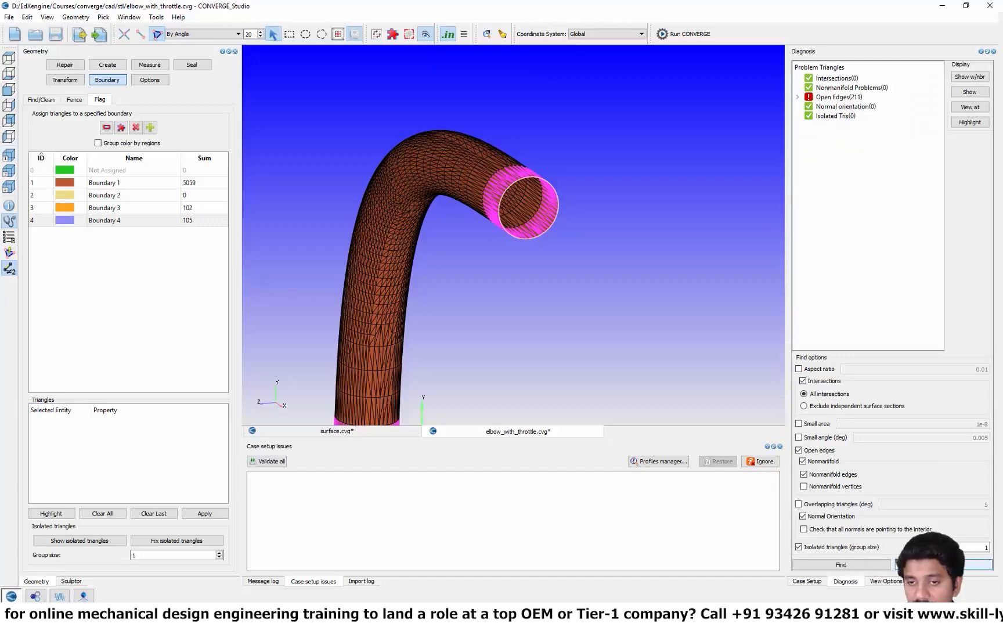
left_click(942, 564)
left_click_drag(528, 193, 479, 148)
scroll(473, 160, "up", 4)
middle_click_drag(472, 178, 510, 240)
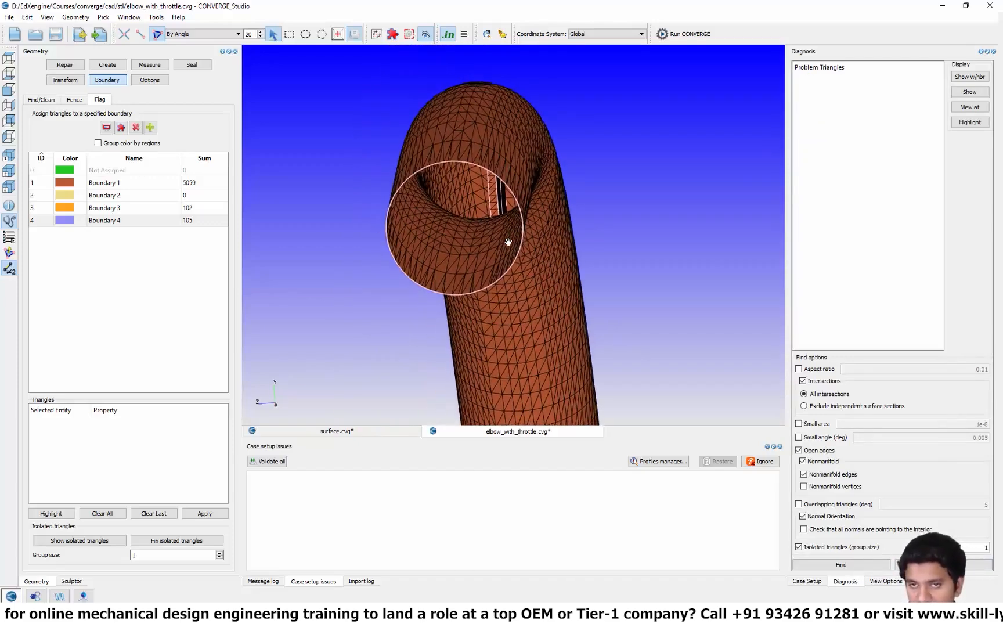
left_click_drag(493, 139, 495, 126)
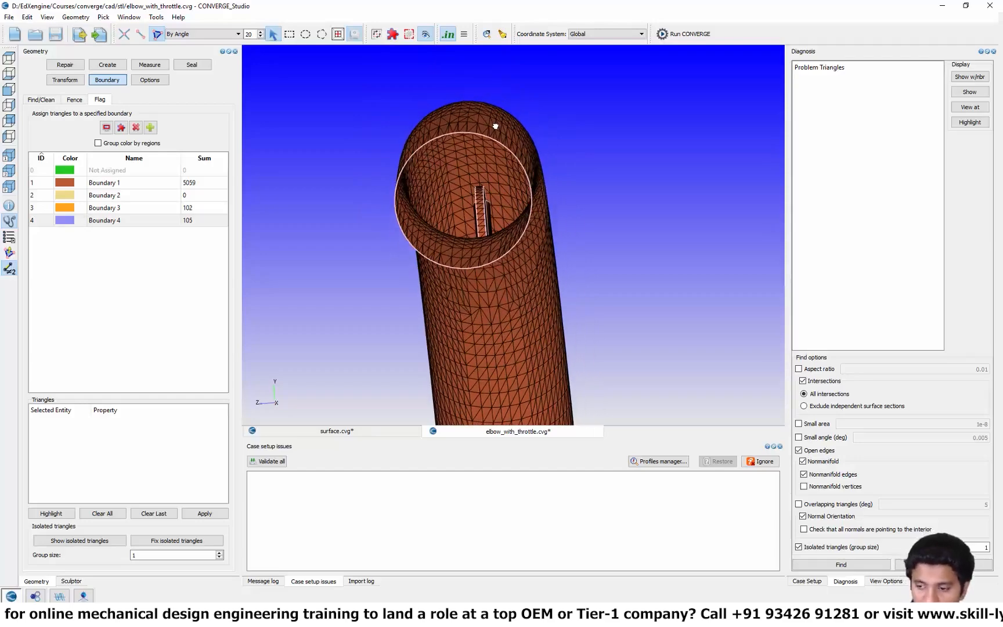
scroll(484, 287, "up", 4)
left_click_drag(466, 222, 460, 196)
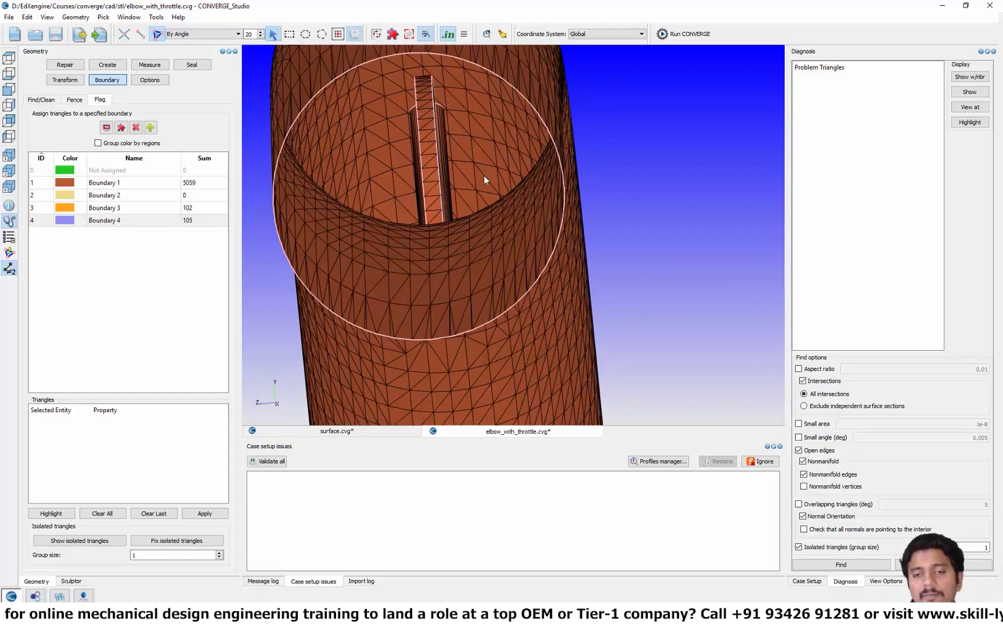
scroll(470, 202, "down", 8)
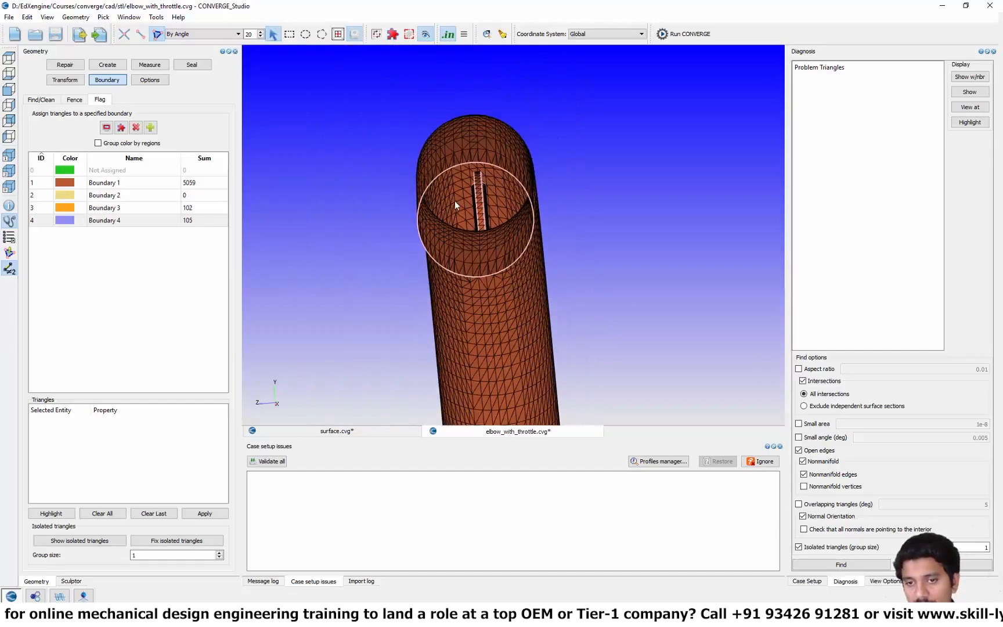
left_click_drag(575, 154, 489, 153)
middle_click_drag(668, 195, 580, 241)
left_click_drag(391, 135, 534, 116)
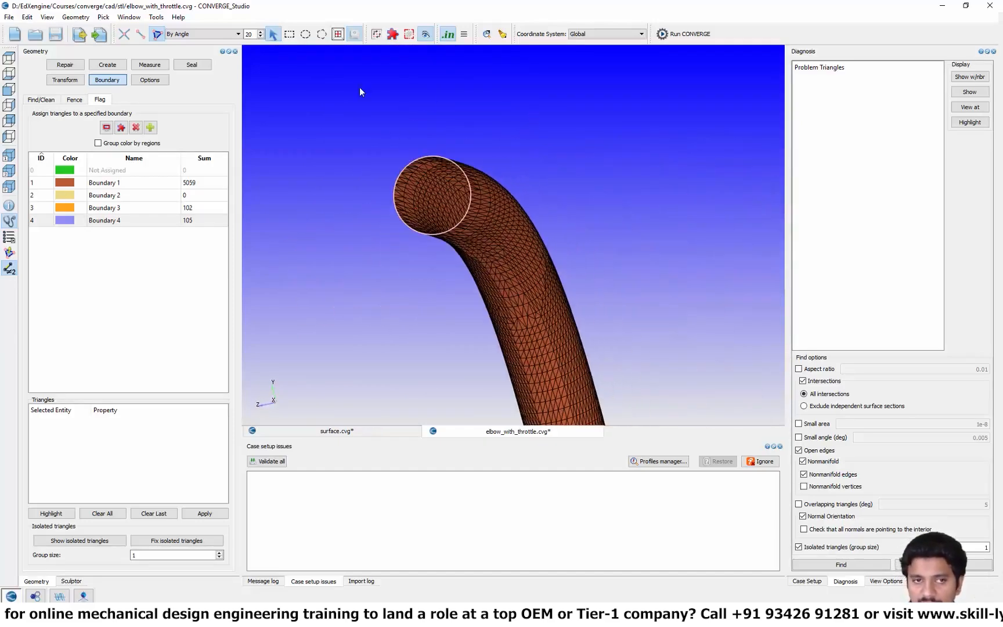
Orient the pipe to the XZ view and save the elbow_with_throttle.cvg geometry file.
left_click(8, 58)
left_click(8, 89)
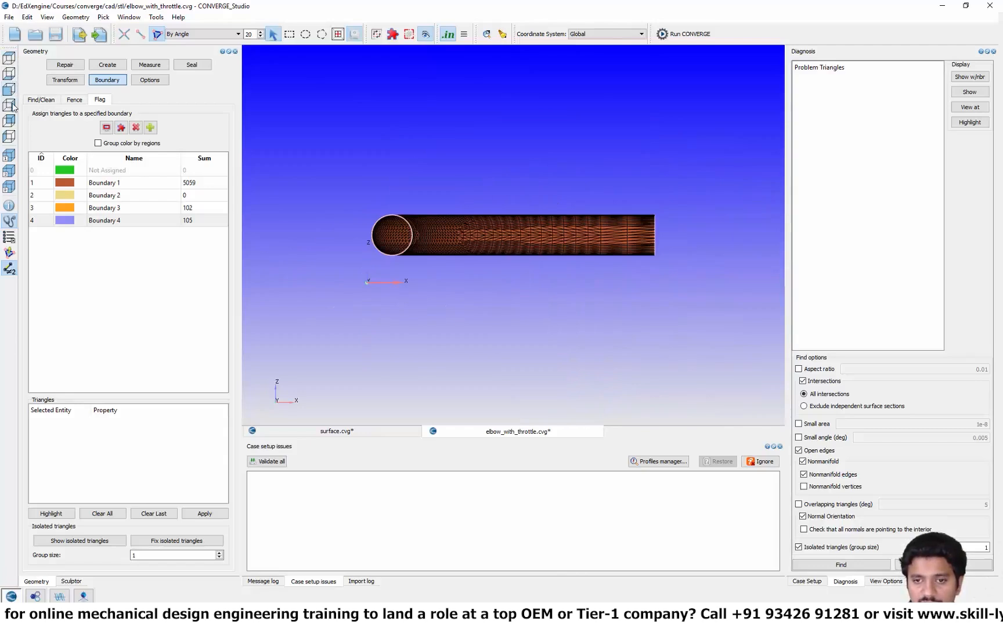
key("ctrl+s")
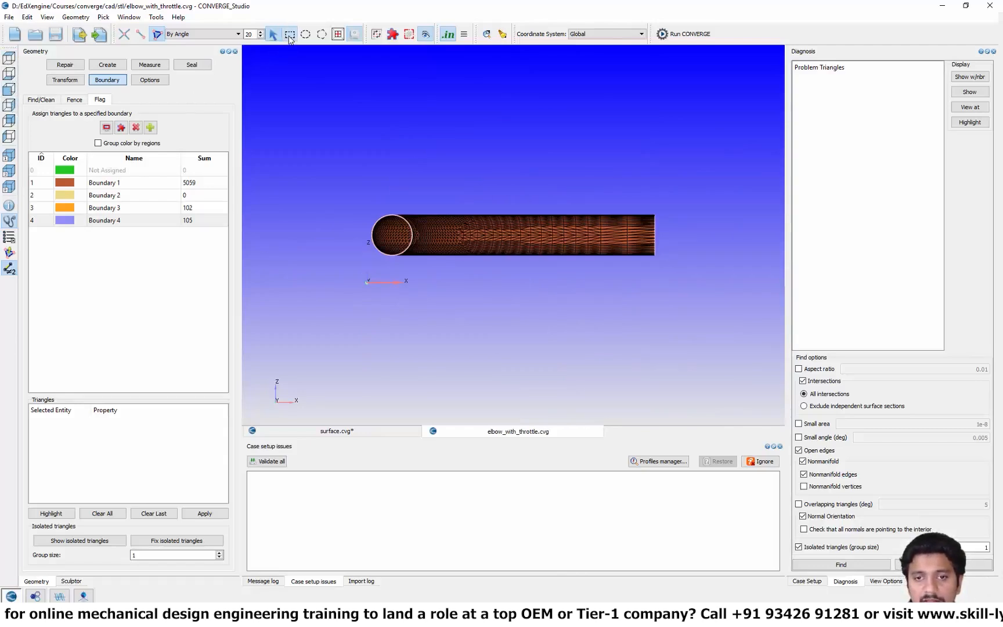
Box-select the band of triangles along the pipe's upper edge in the XZ view and hide them.
left_click(289, 34)
left_click_drag(313, 137, 676, 225)
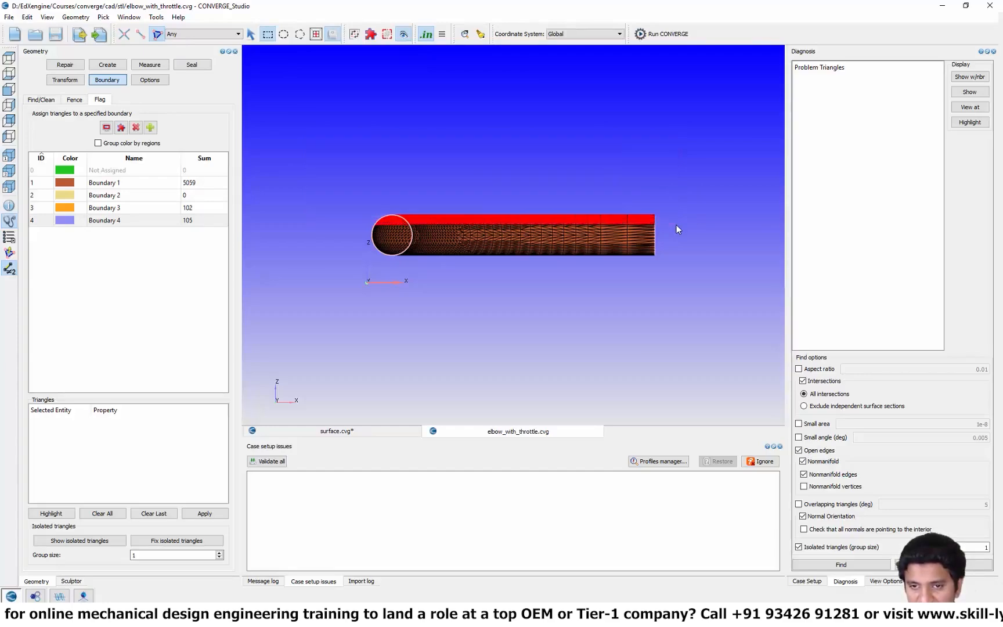
right_click(483, 217)
left_click(501, 243)
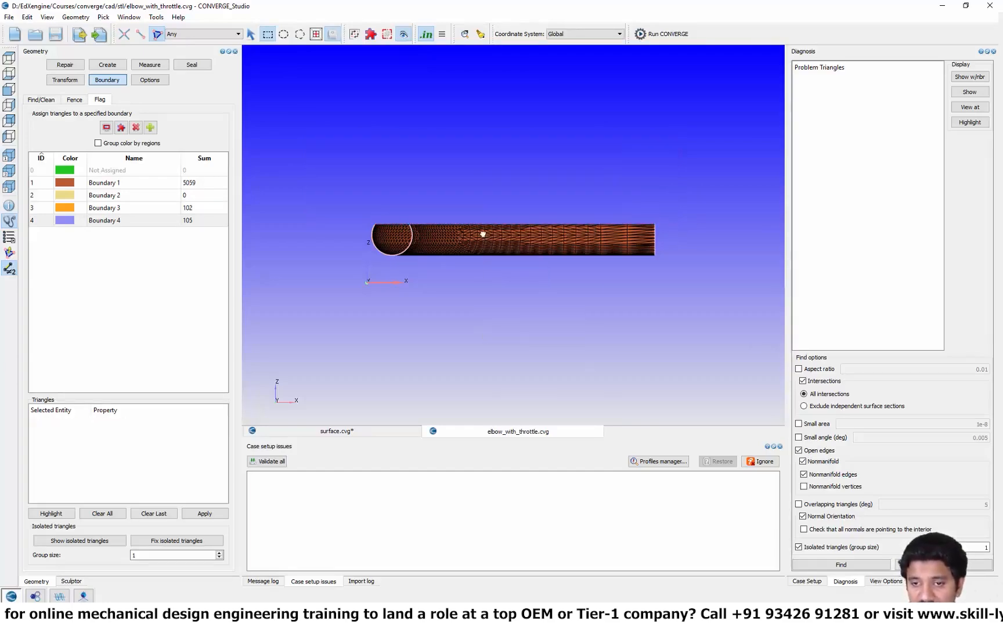
Examine the throttle plate and shaft inside the bend through the opened section of the pipe wall.
middle_click_drag(483, 233, 449, 224)
scroll(377, 129, "up", 3)
scroll(398, 228, "up", 3)
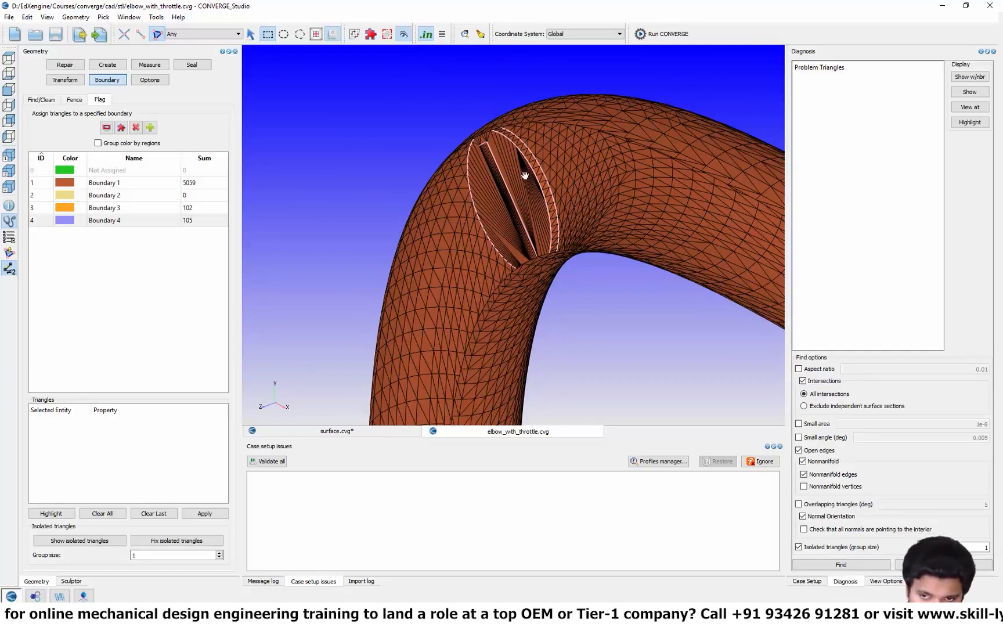
scroll(513, 169, "up", 5)
middle_click_drag(537, 199, 505, 270)
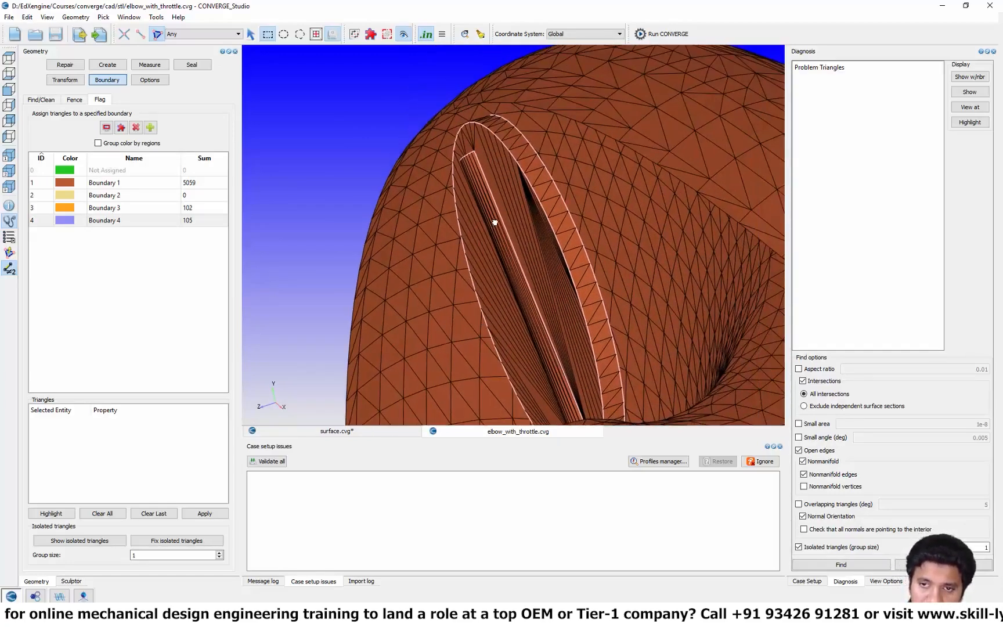
middle_click_drag(496, 221, 483, 223)
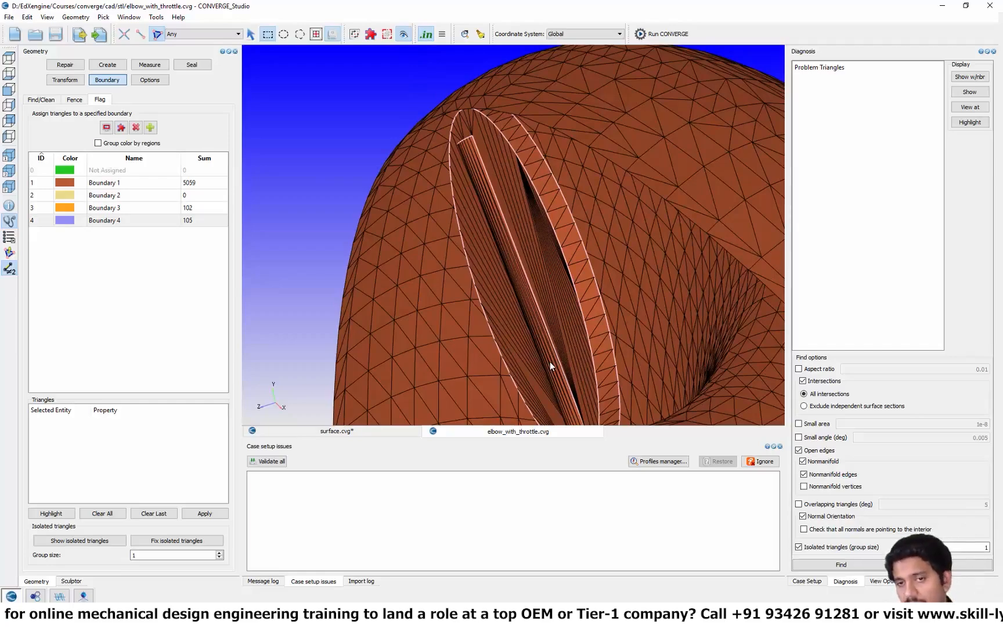
scroll(550, 366, "down", 5)
middle_click_drag(534, 300, 400, 266)
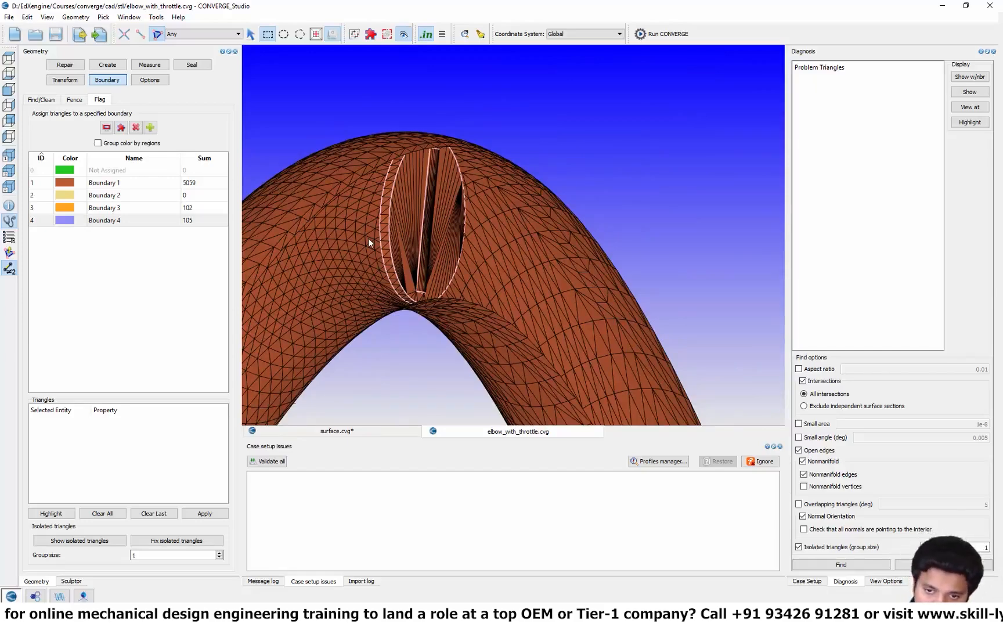
Flag the throttle plate and shaft inside the bend as Boundary 2, picking their triangles by surface.
middle_click_drag(442, 174, 419, 133)
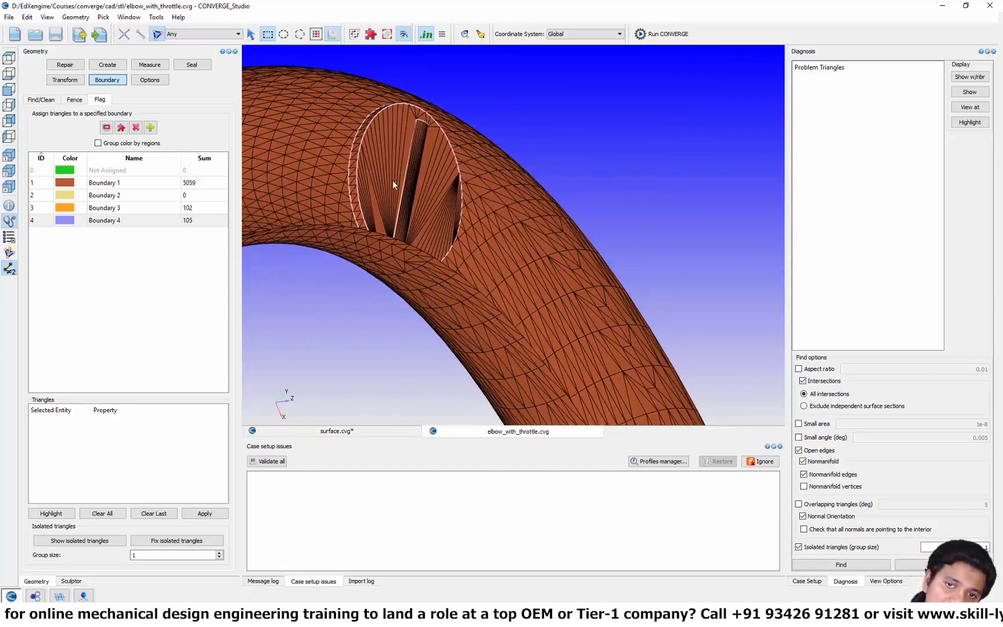
middle_click_drag(379, 235, 347, 219)
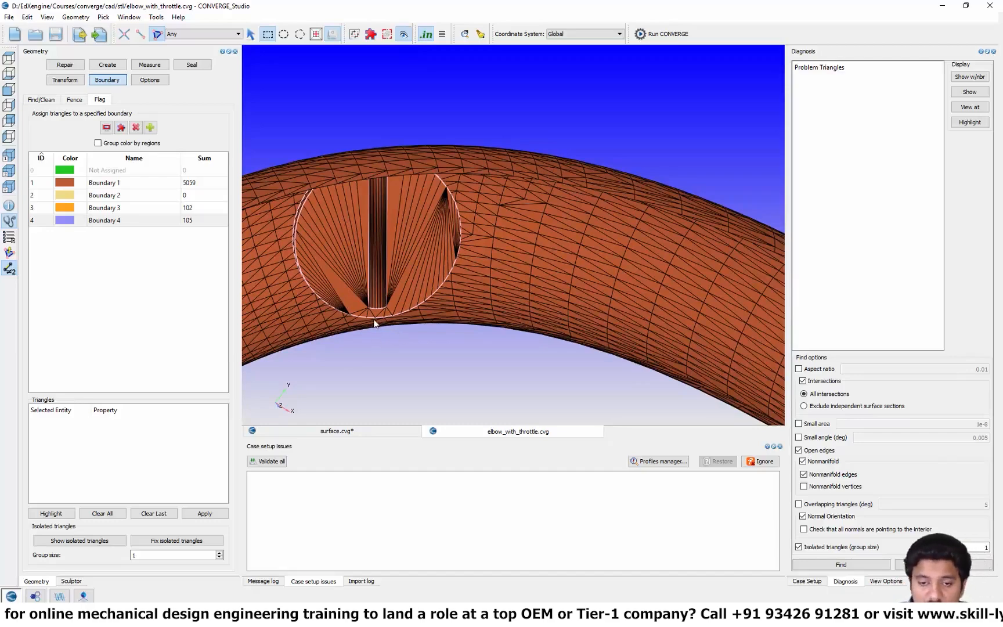
left_click_drag(380, 215, 408, 207)
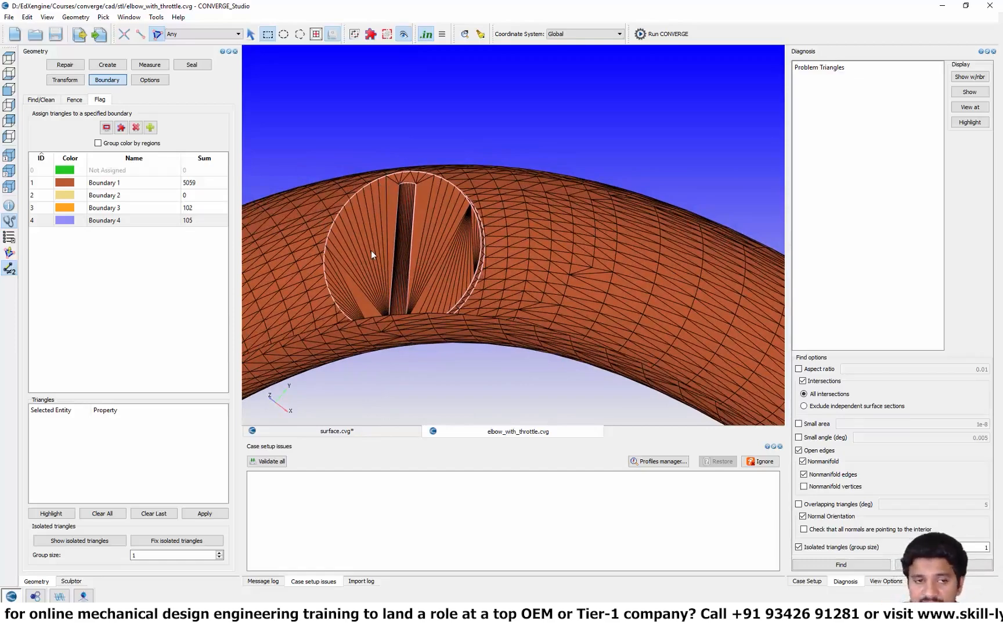
left_click(143, 196)
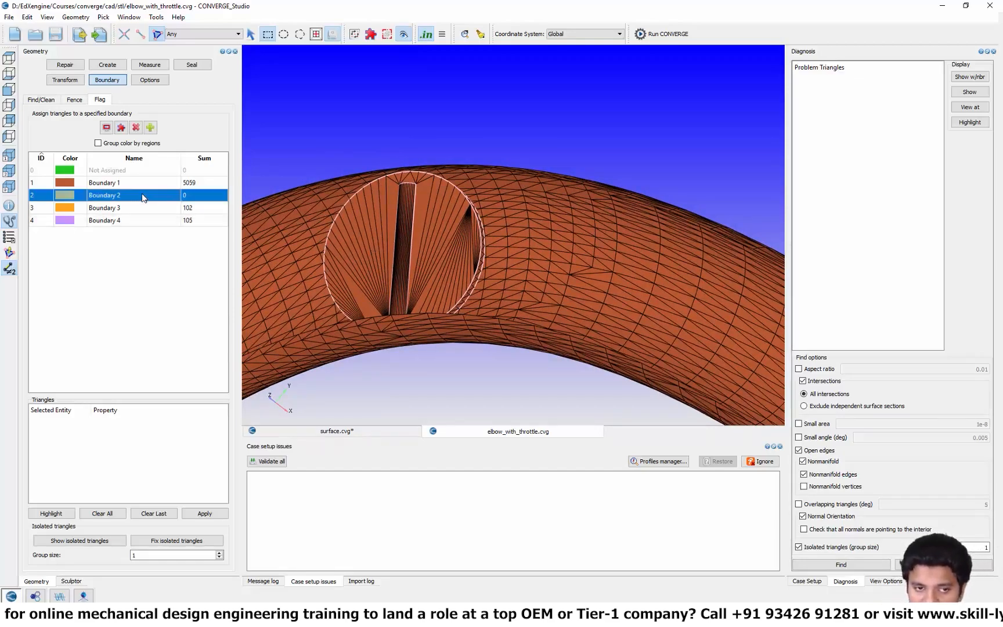
left_click(251, 34)
left_click(233, 34)
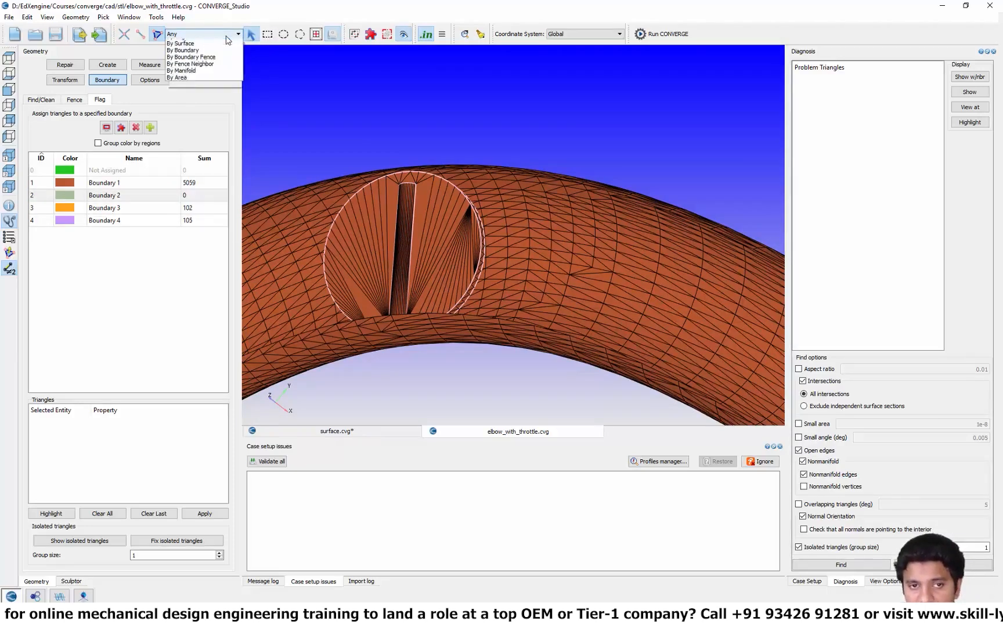
left_click(217, 58)
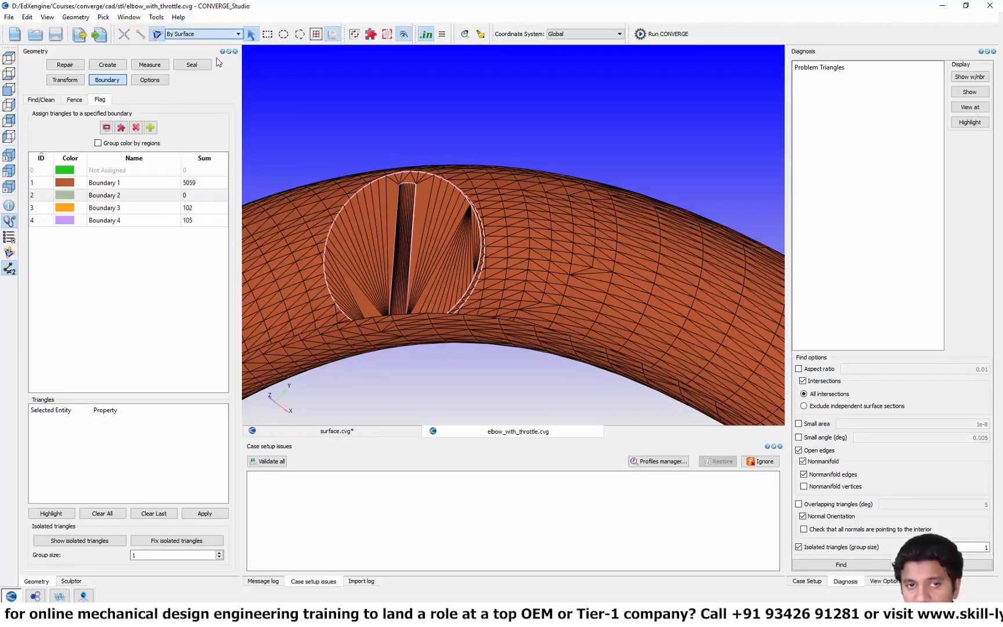
left_click(410, 196)
left_click(217, 513)
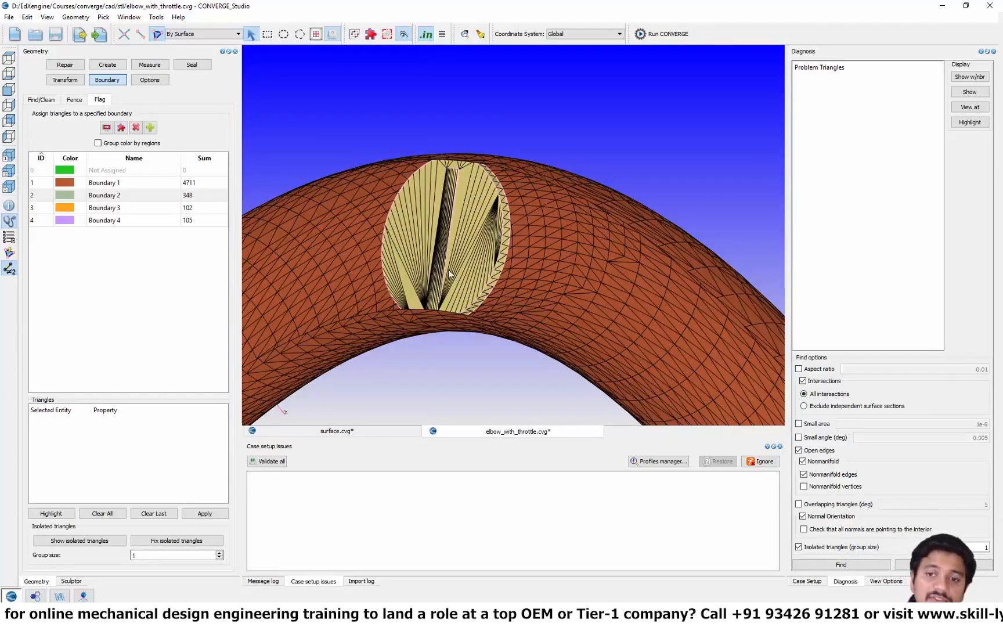
Display the surface normals and examine their direction on the throttle and the surrounding pipe wall.
left_click_drag(426, 335, 497, 319)
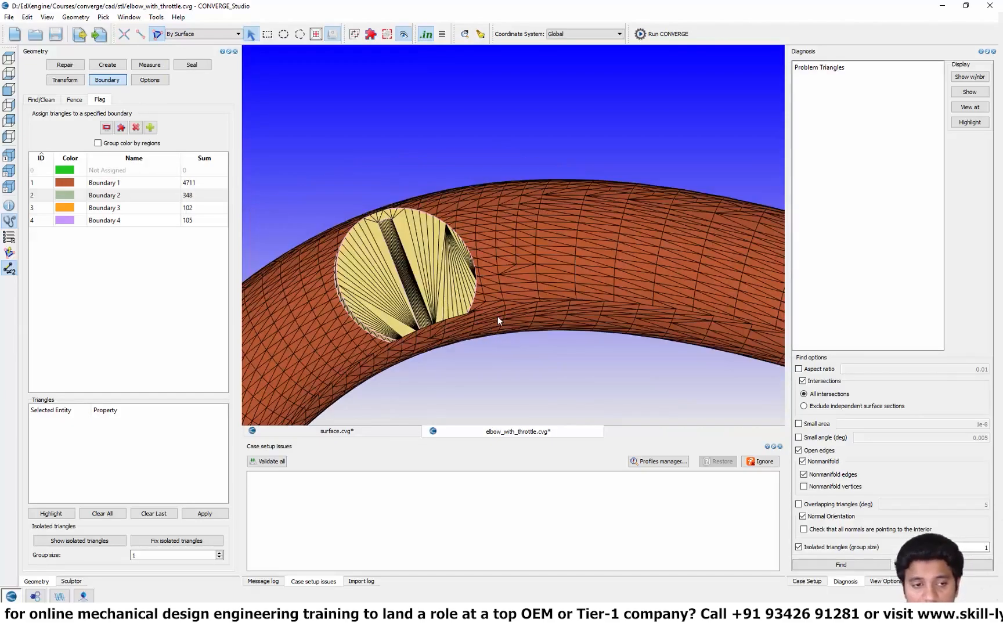
left_click(8, 253)
left_click_drag(365, 322, 455, 257)
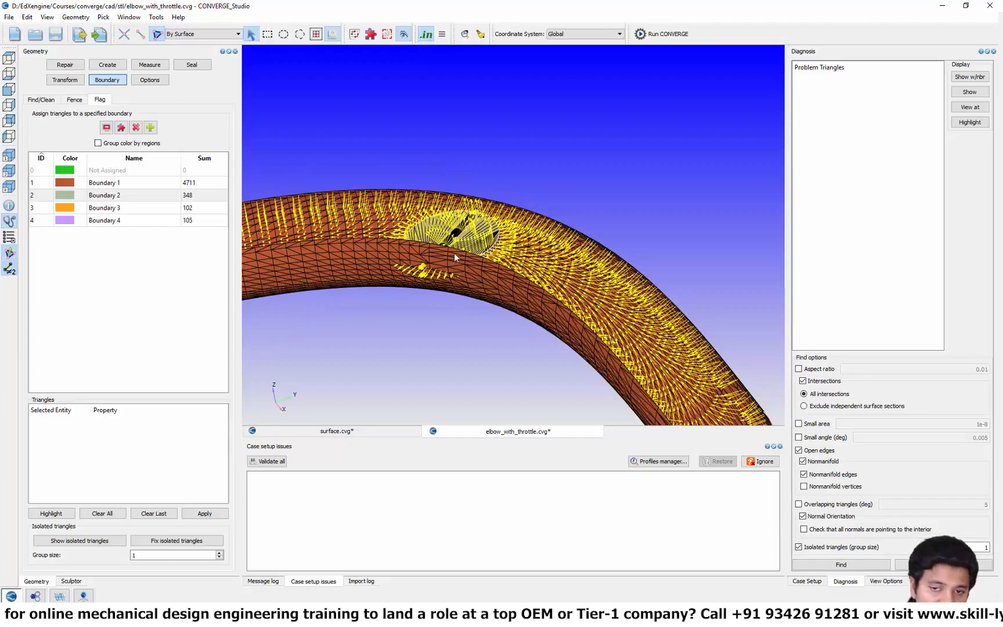
scroll(454, 272, "down", 3)
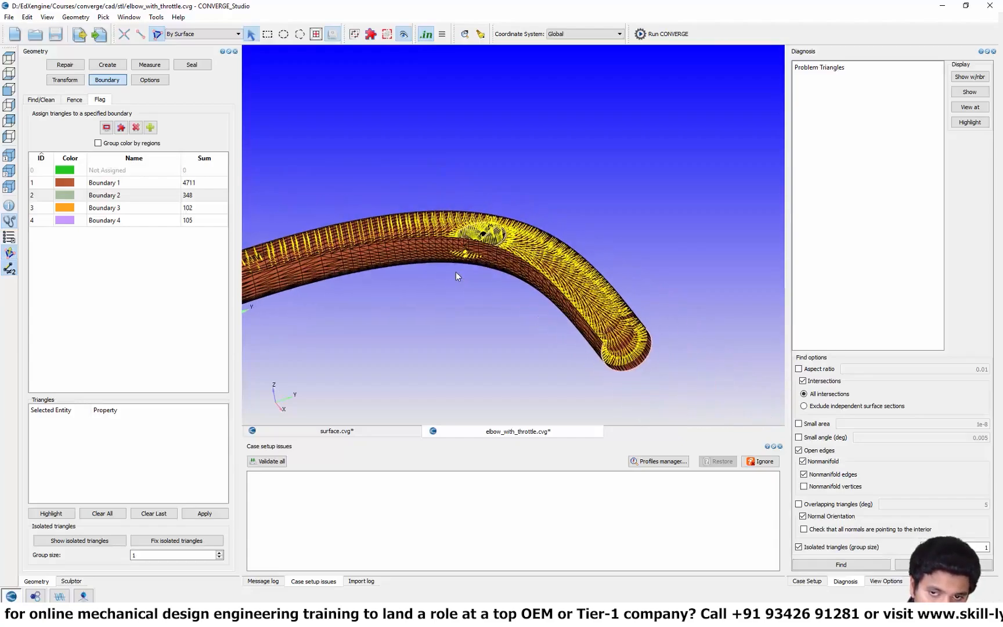
scroll(454, 272, "up", 8)
middle_click_drag(504, 253, 598, 227)
left_click_drag(566, 223, 476, 281)
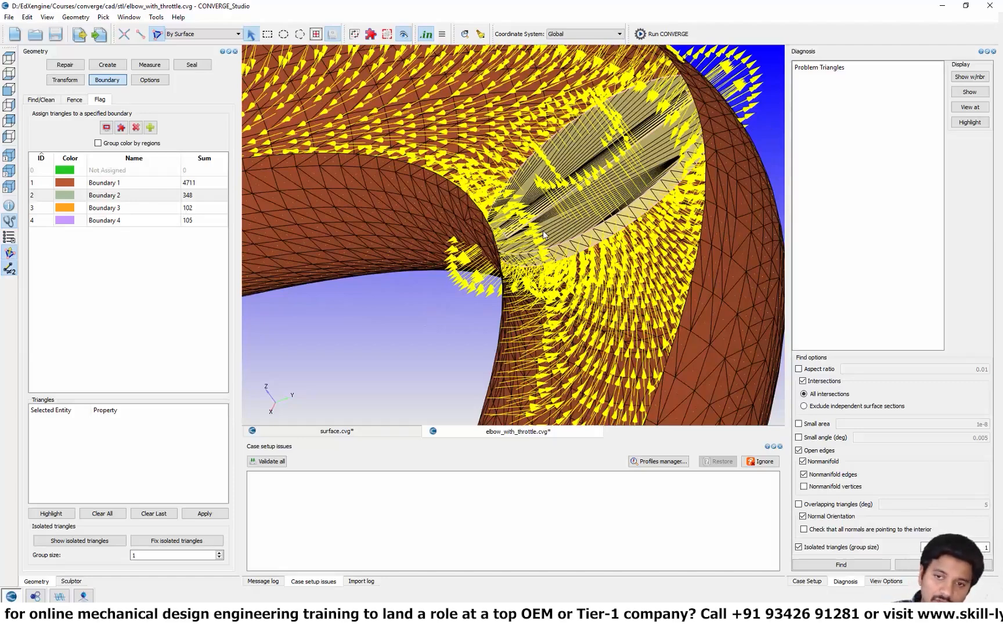
scroll(544, 231, "up", 4)
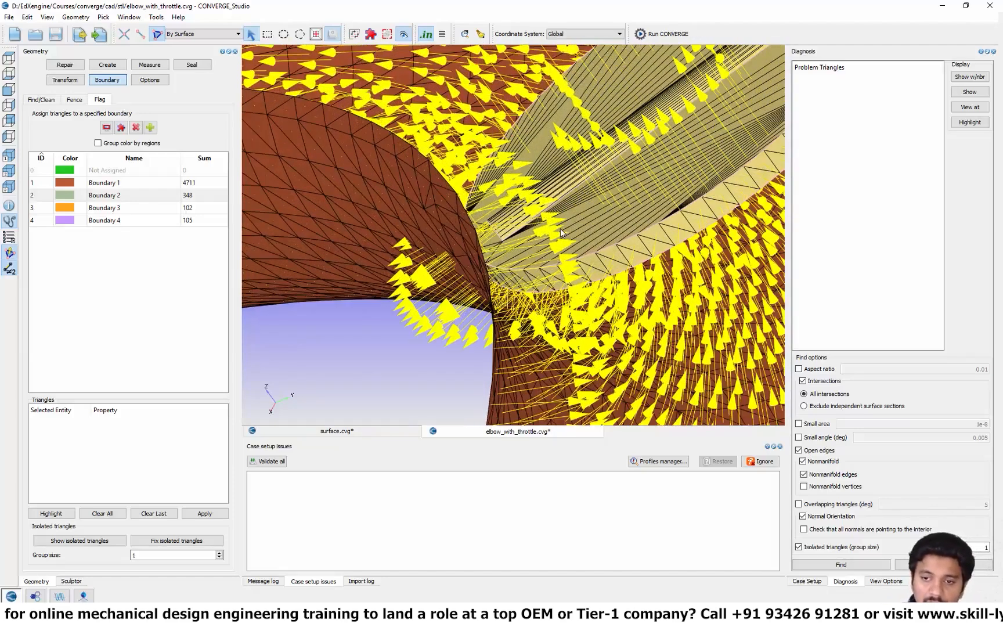
left_click(10, 253)
left_click(10, 254)
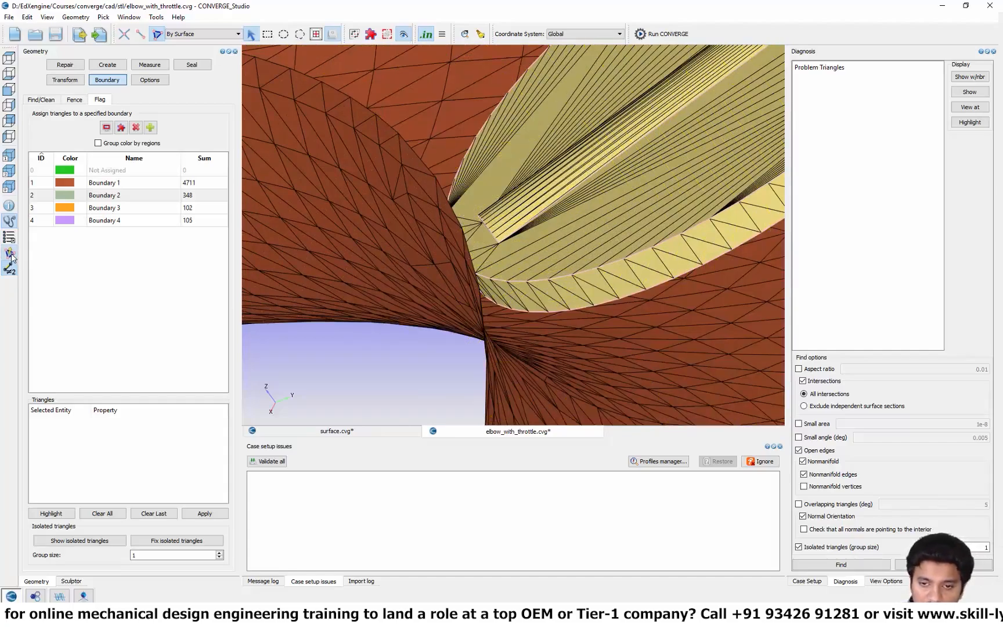
left_click_drag(497, 311, 557, 217)
scroll(509, 263, "down", 5)
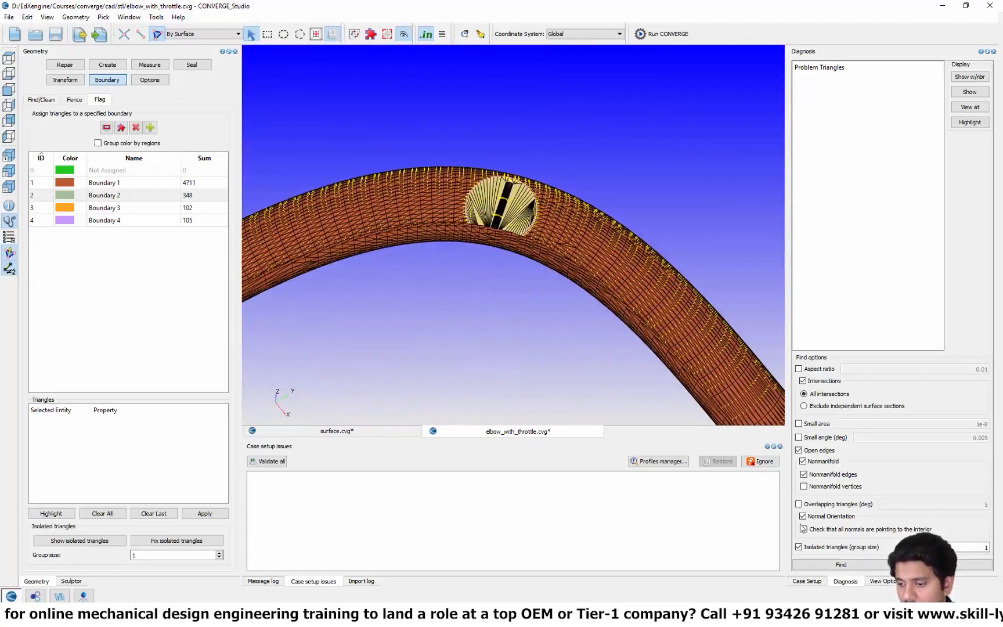
Run the surface diagnosis, repeat it with the check that all normals point to the interior, and hide the normals.
left_click(830, 565)
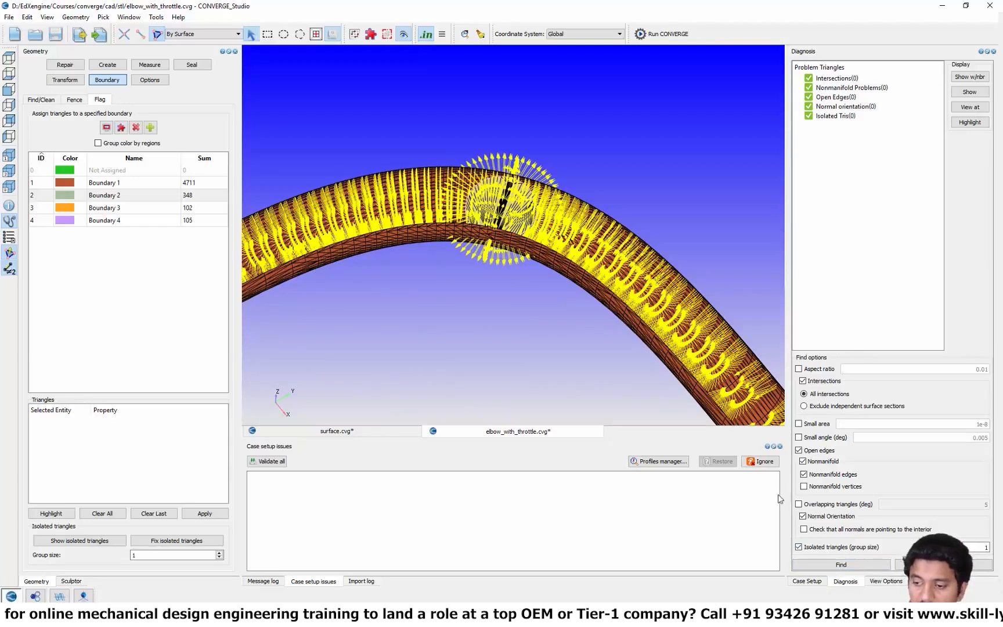
left_click(804, 529)
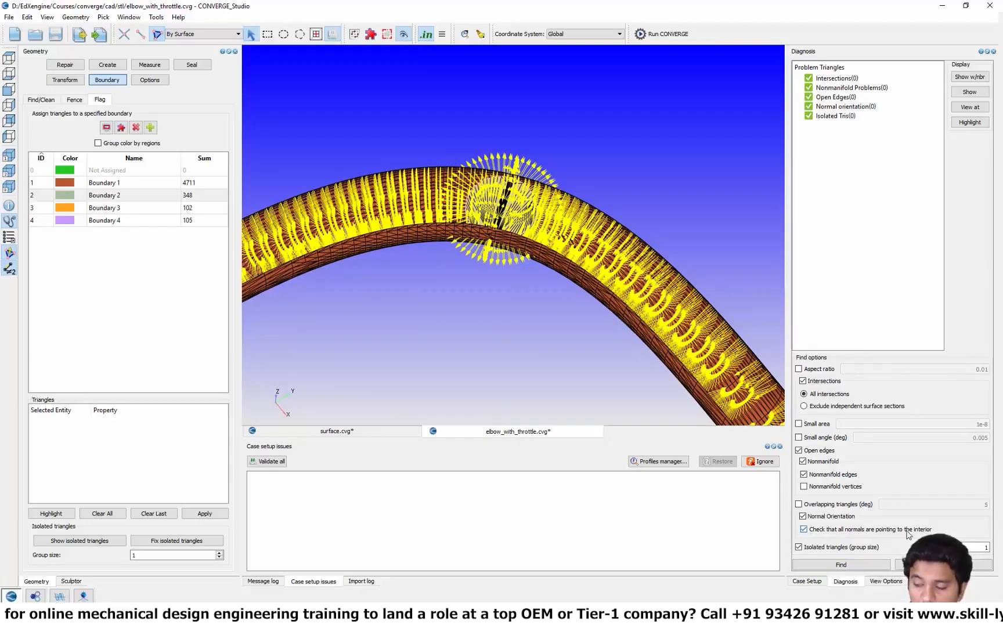
left_click(861, 564)
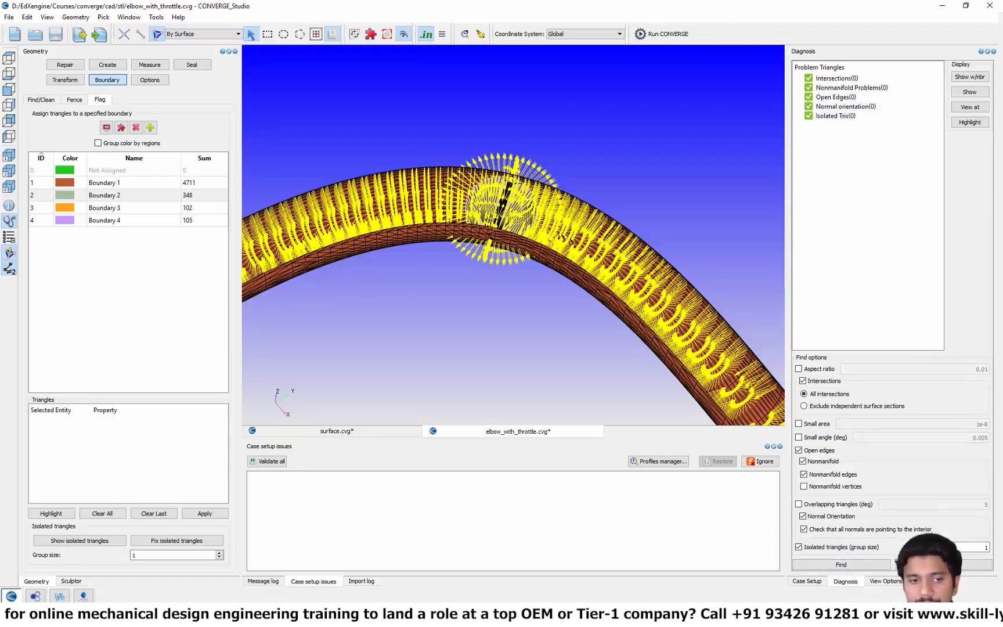
left_click(9, 252)
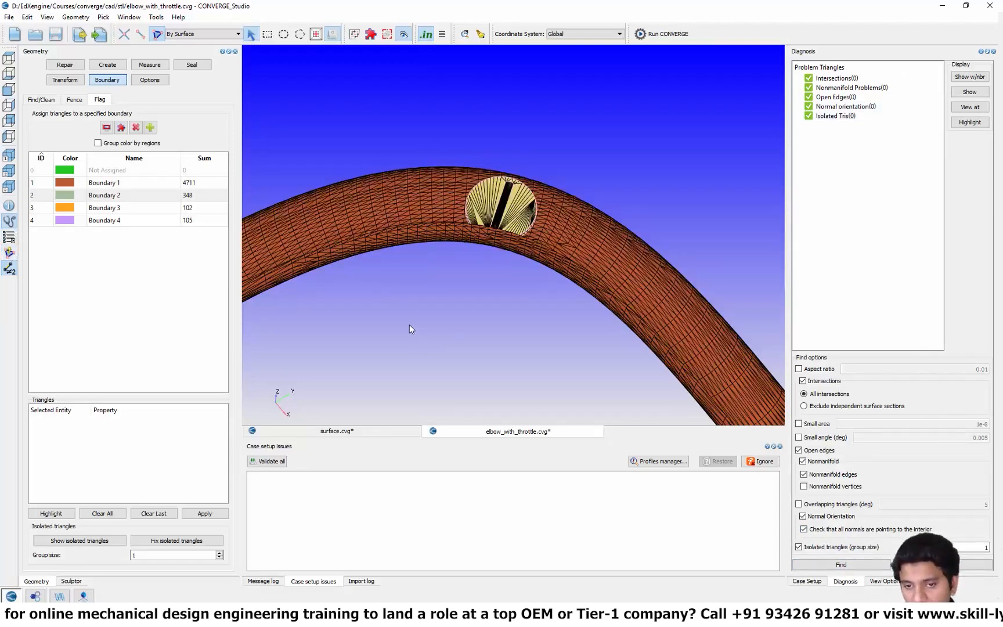
Show all hidden triangles again so that the complete pipe with both end caps is displayed.
right_click(409, 325)
left_click(417, 330)
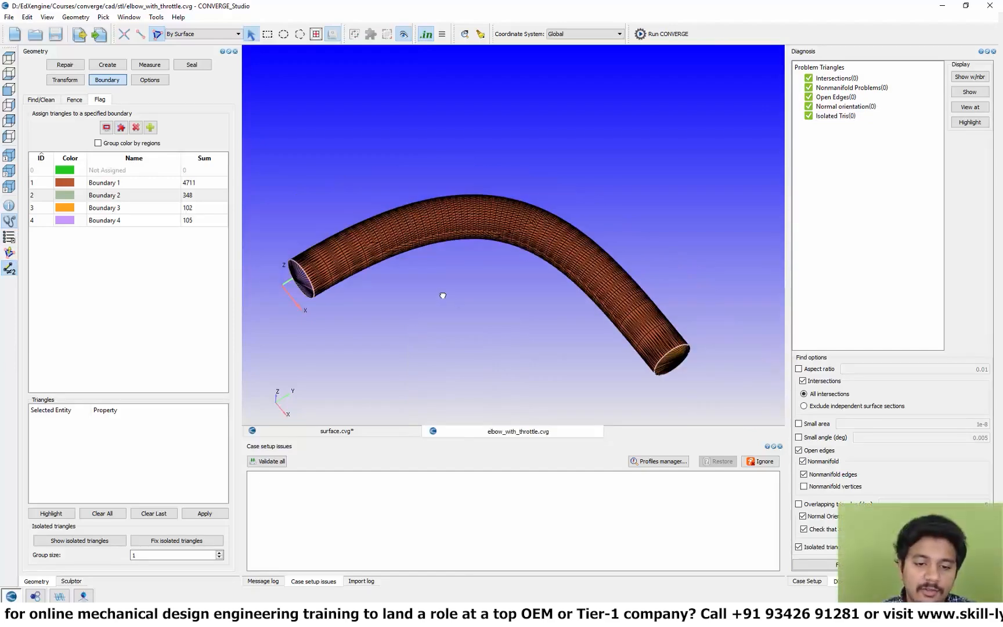
left_click_drag(442, 295, 448, 232)
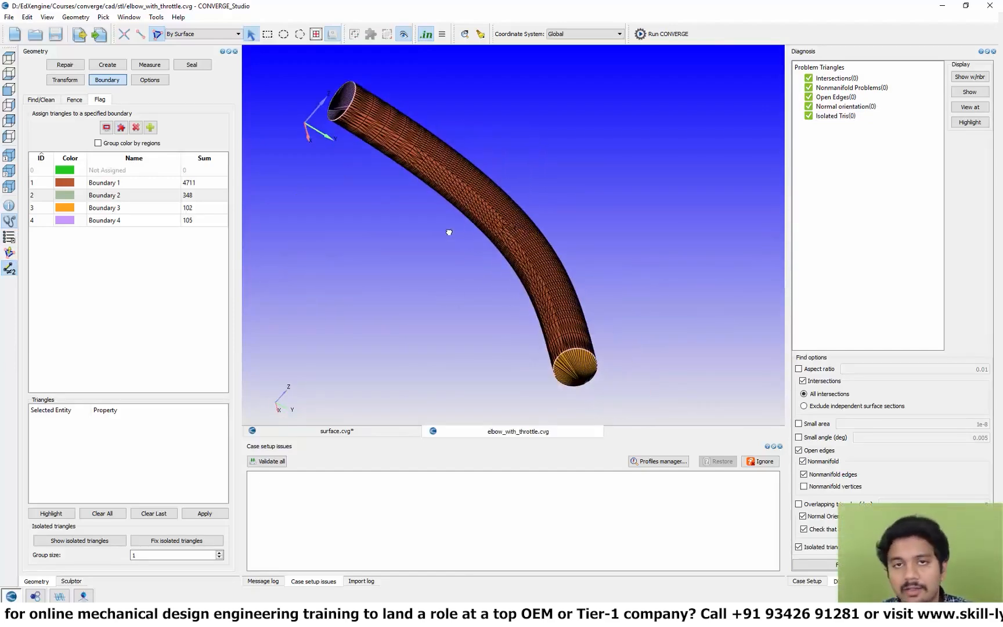
Begin the case setup and apply General flow as the application type.
left_click(805, 581)
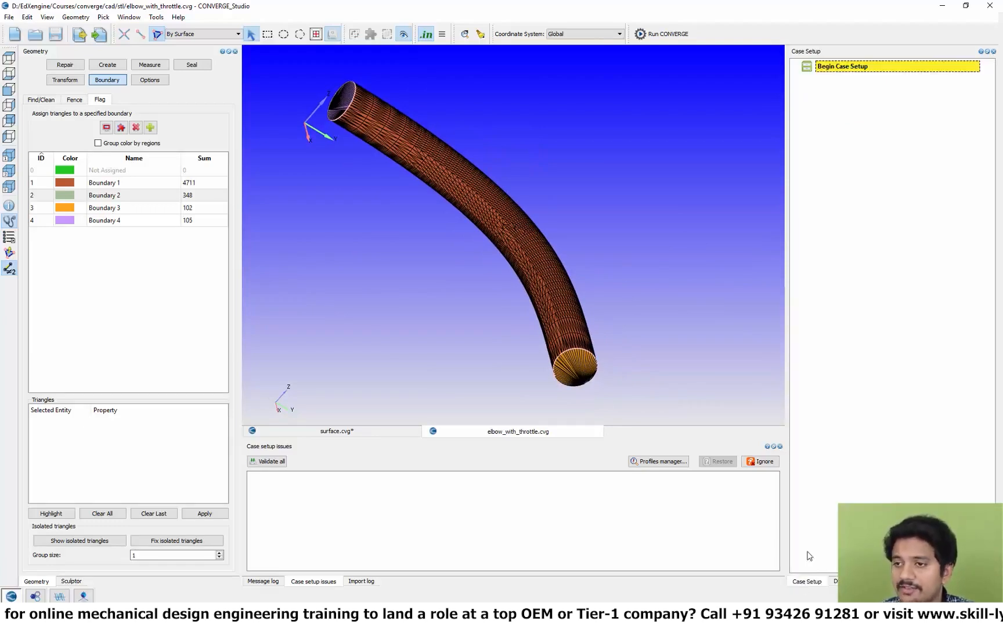
double_click(825, 68)
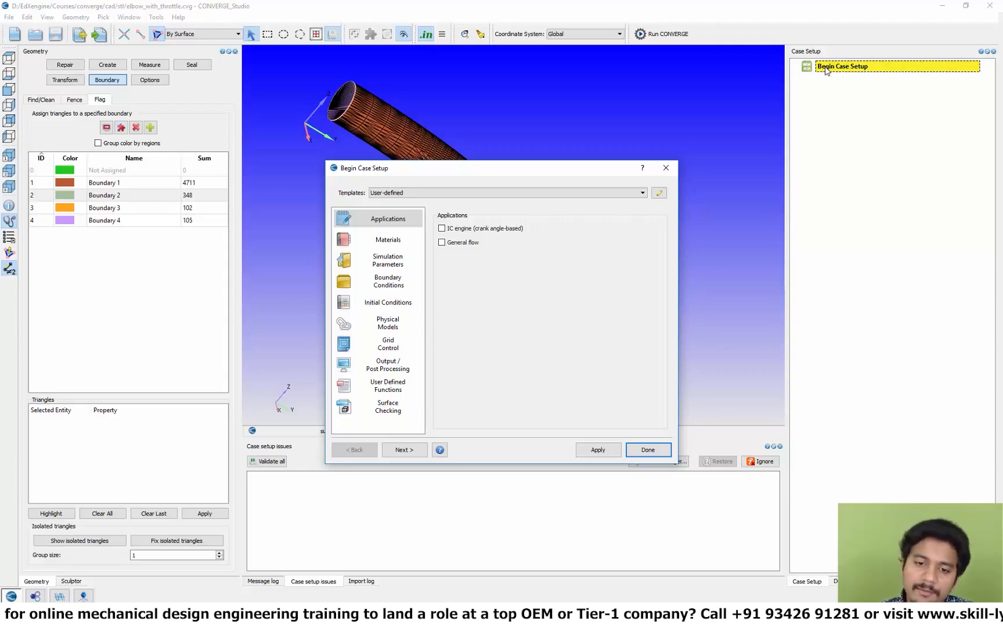
left_click(441, 242)
left_click(598, 449)
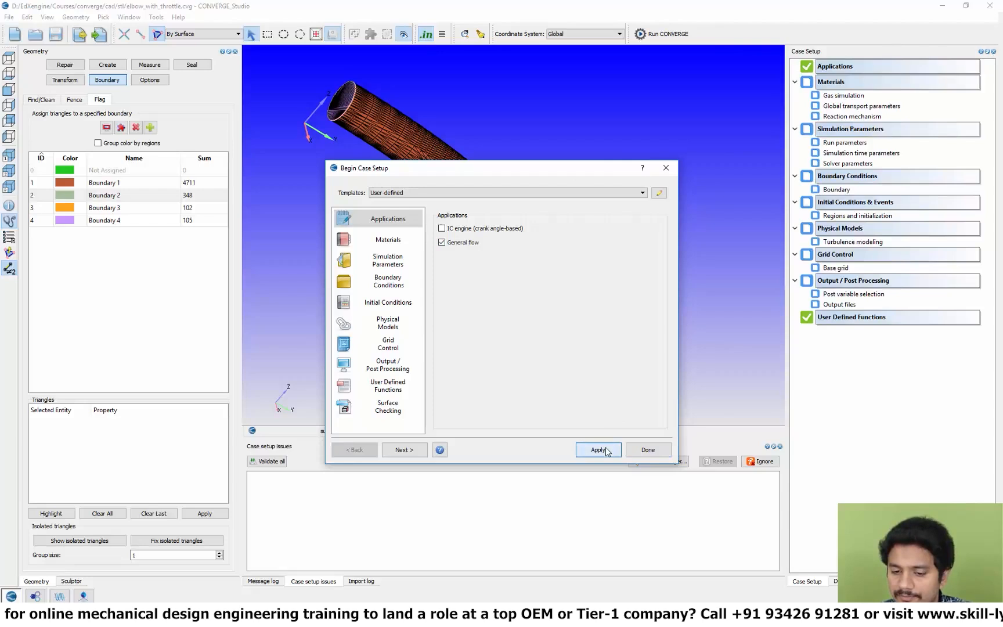
left_click(647, 450)
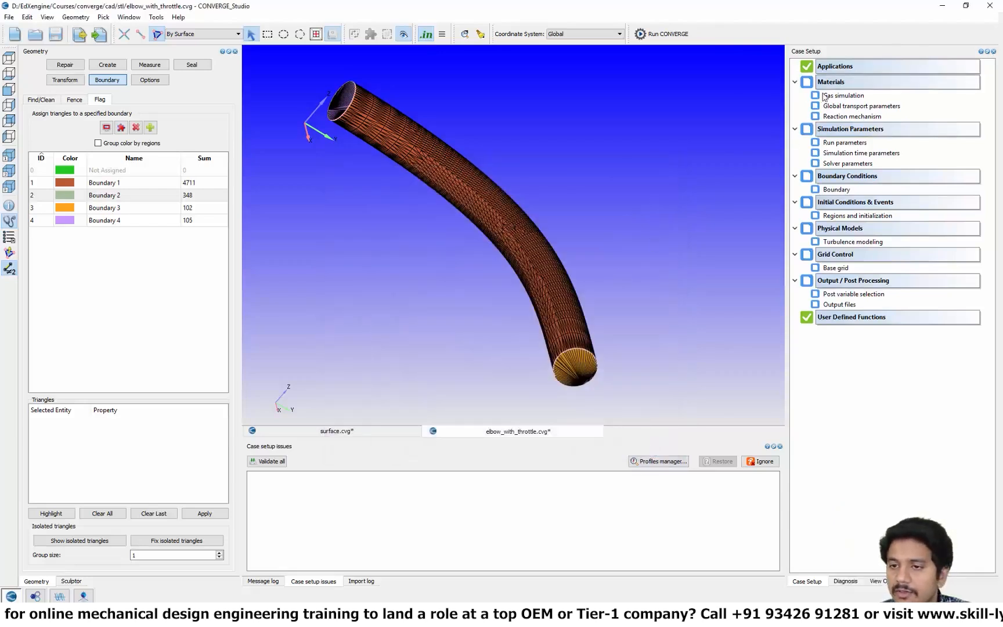
Apply the predefined Air mixture in the Materials setup and accept the default global transport parameters.
double_click(831, 84)
left_click(510, 229)
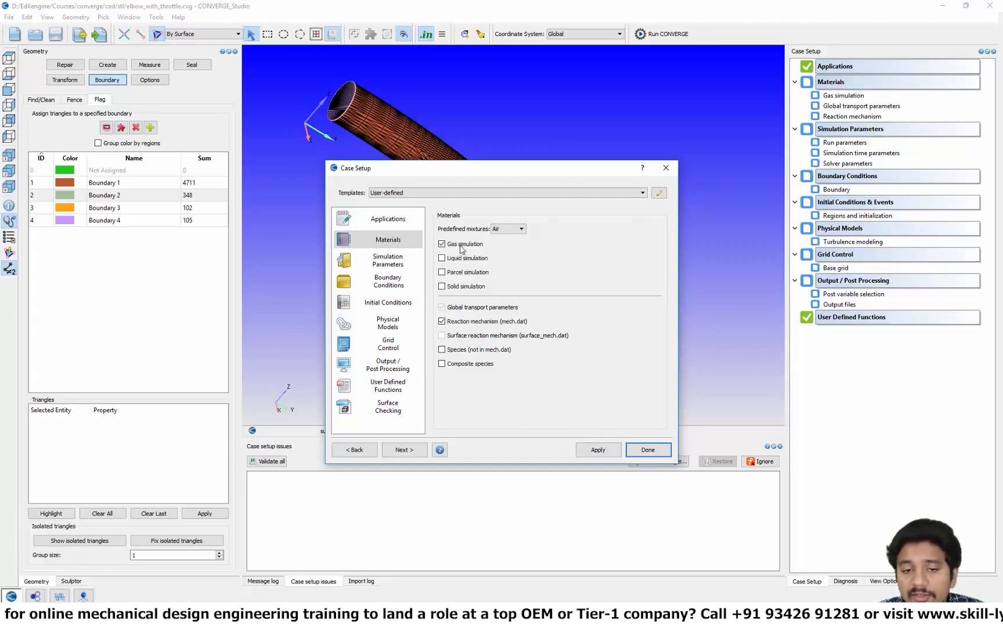
left_click(609, 456)
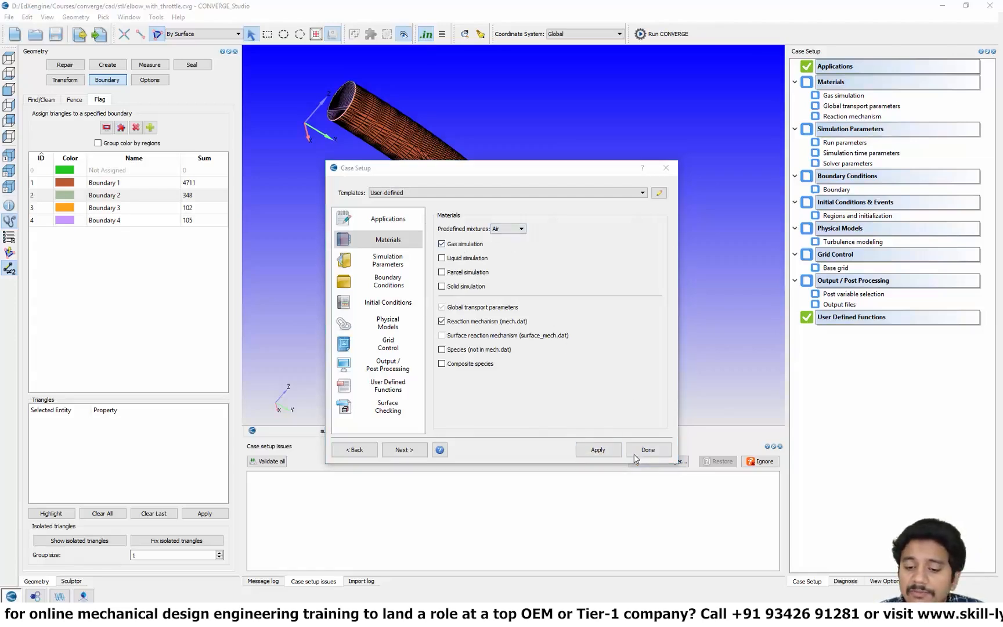
left_click(571, 333)
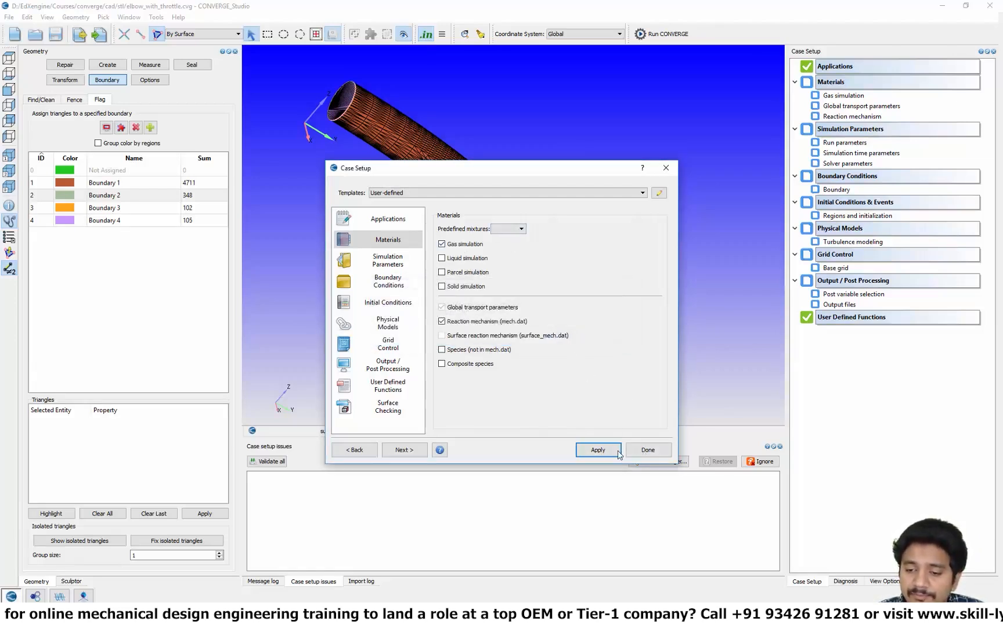
left_click(644, 450)
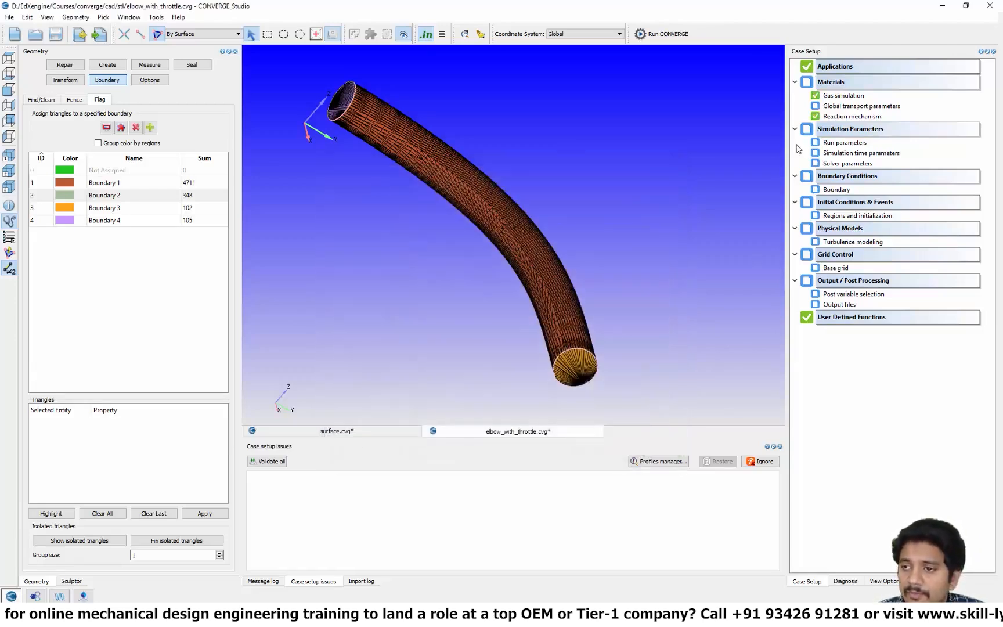
double_click(853, 106)
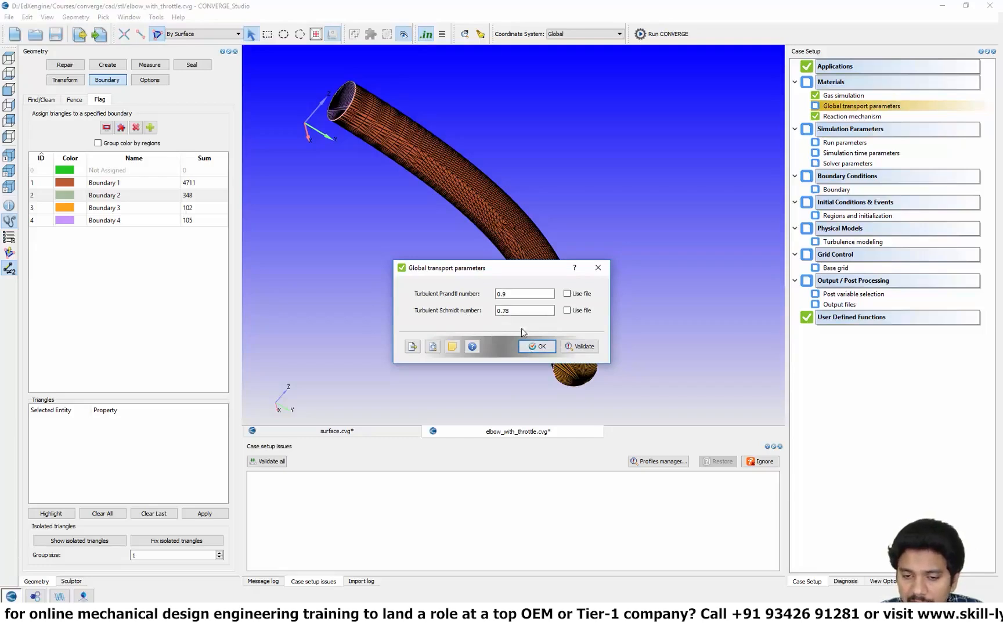
left_click(542, 347)
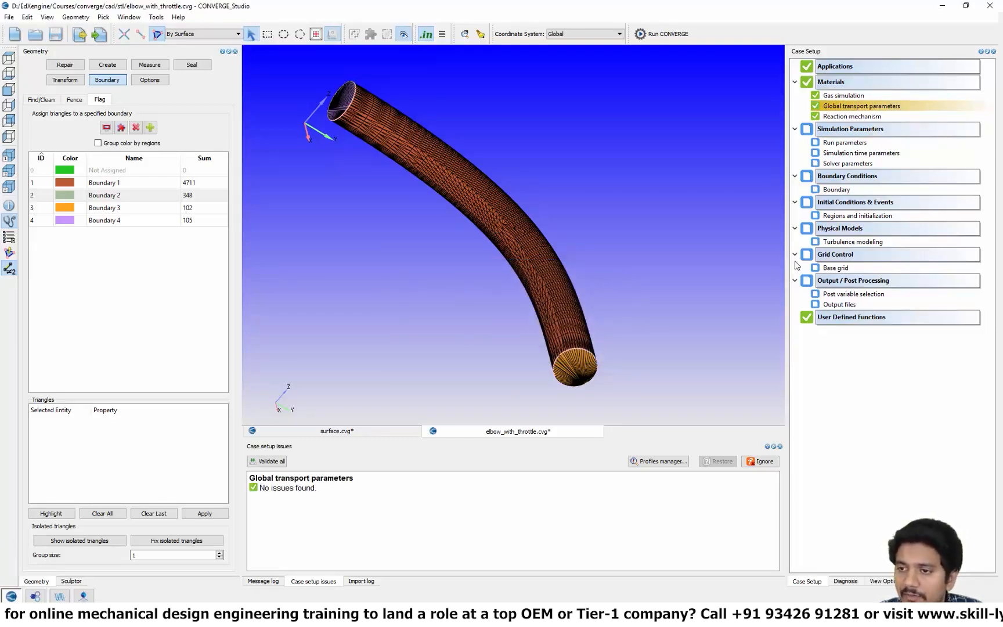
Set the run parameters to the Pressure-based steady solver and load the solver and non-engine application defaults.
double_click(839, 148)
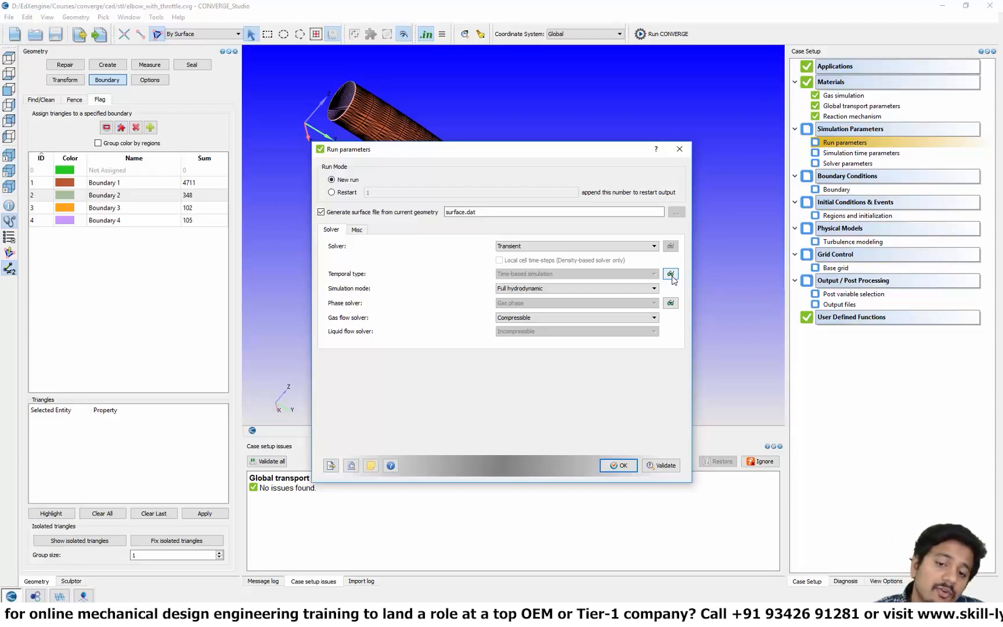
left_click(532, 246)
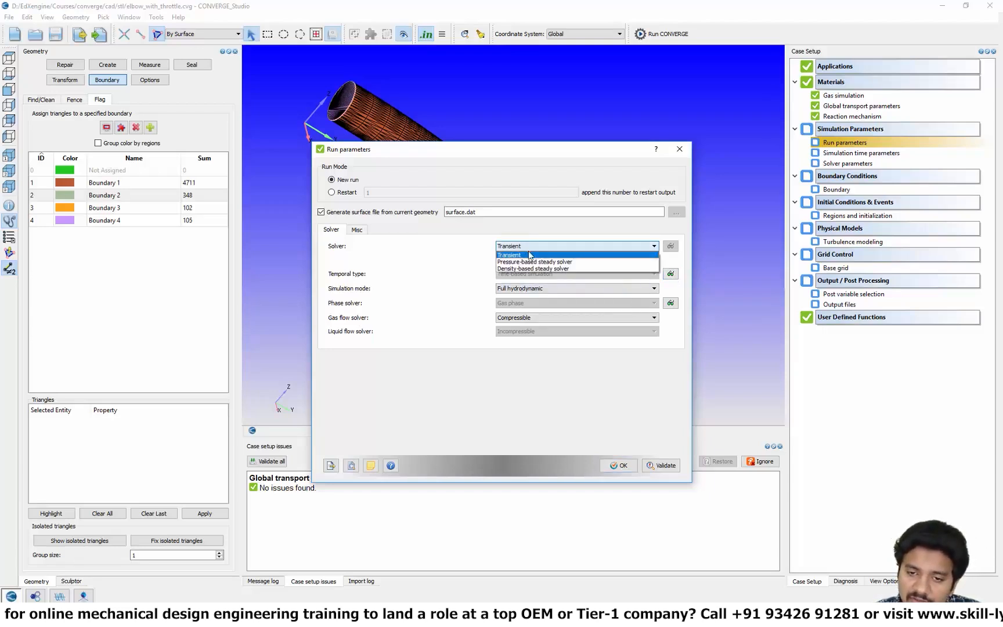
left_click(531, 263)
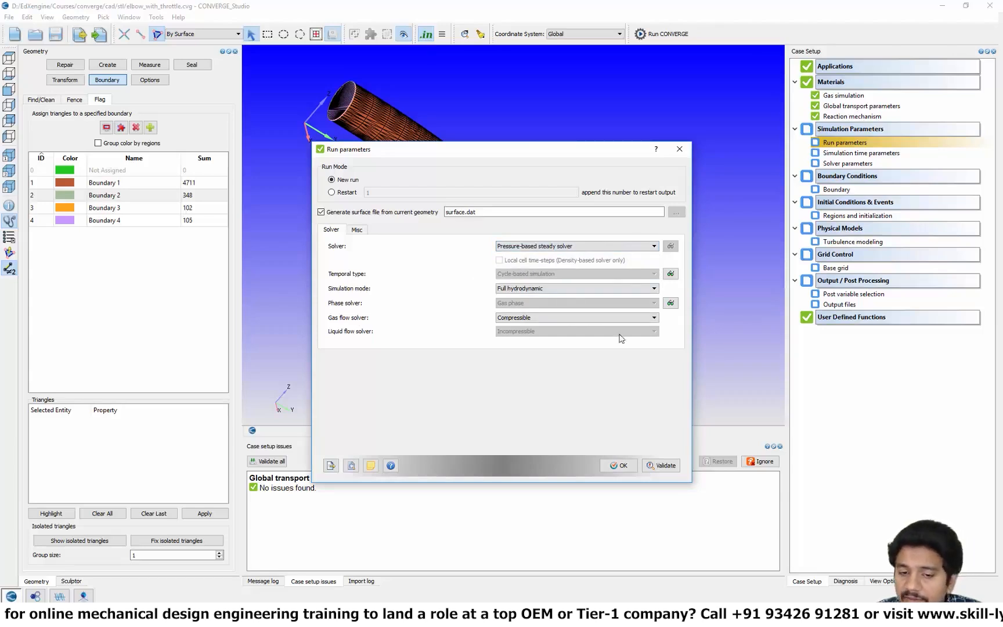
left_click(617, 465)
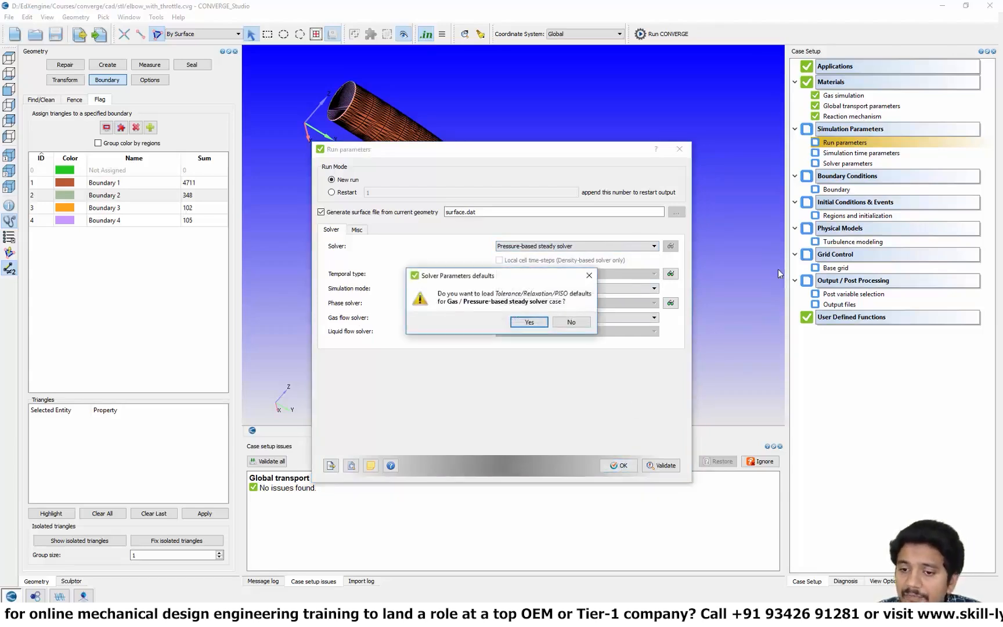
left_click(530, 323)
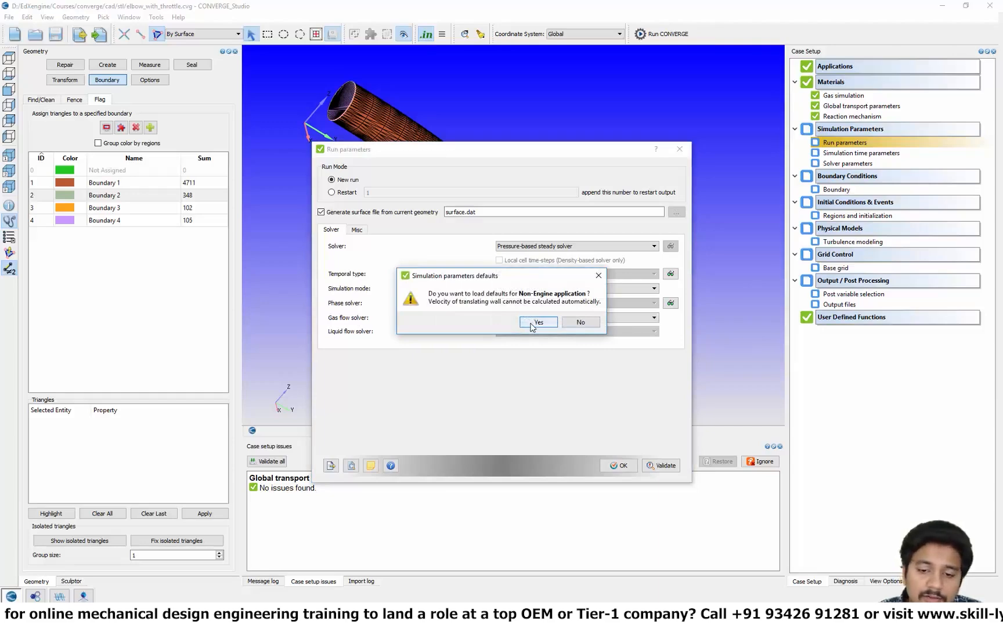
left_click(530, 325)
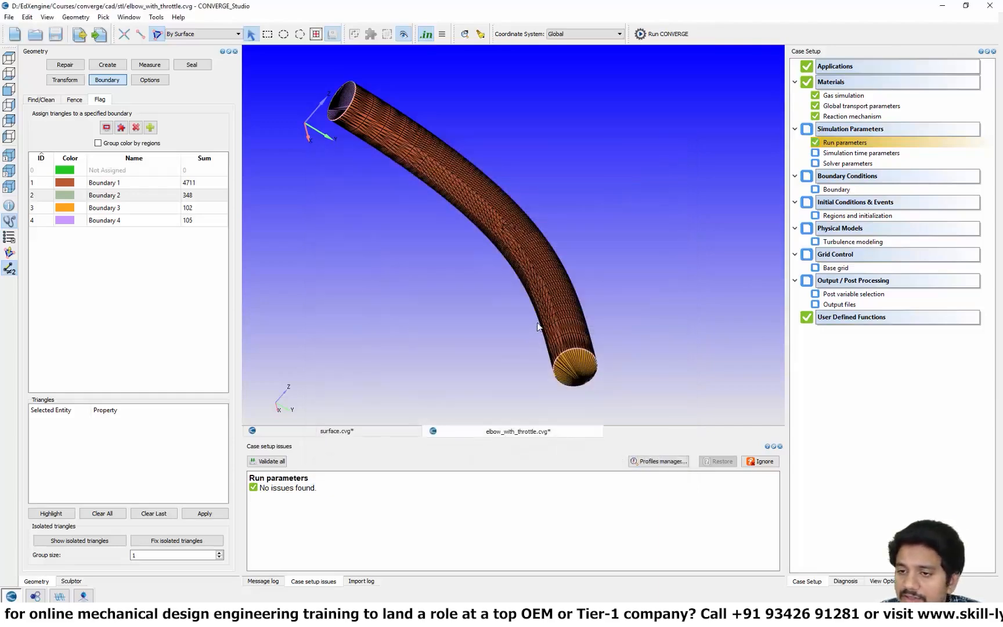
Set the simulation start time to 0.0 and end time to 15000 cycles, with initial and minimum time-steps of 1e-9 s.
left_click(818, 154)
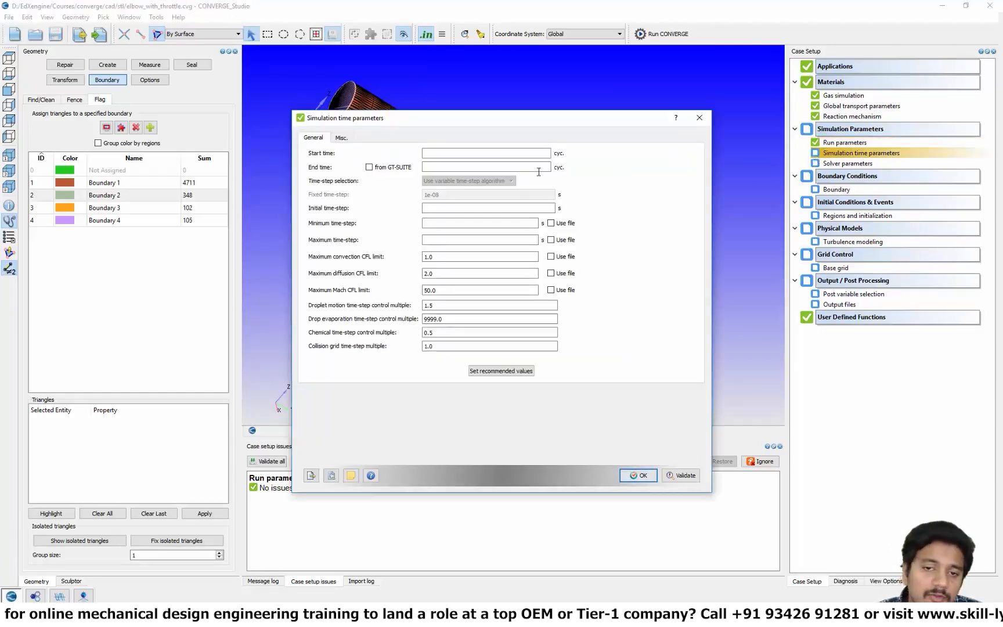
left_click(494, 163)
type("15000")
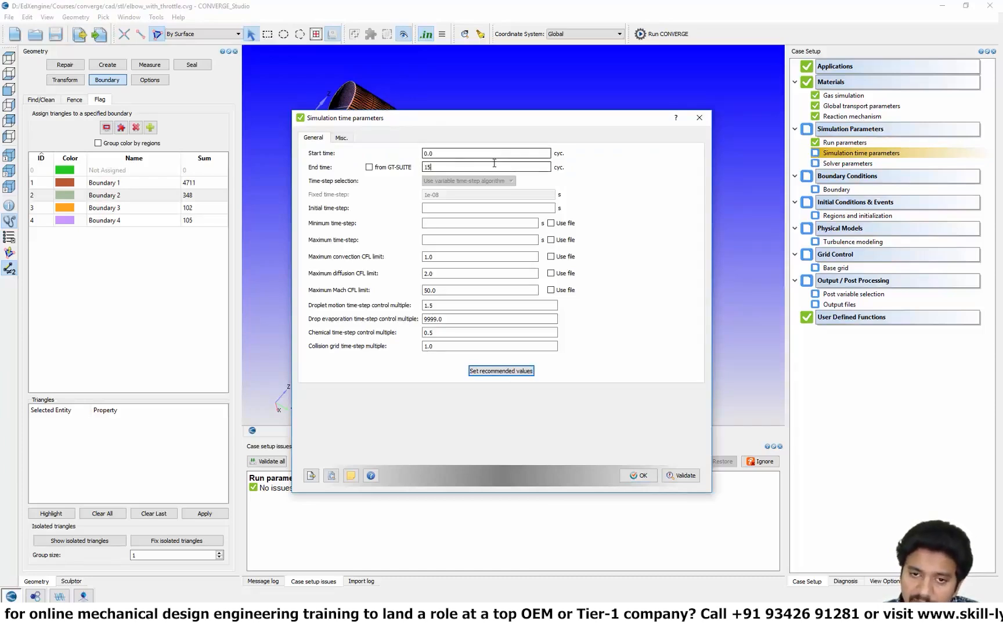
left_click(469, 207)
type("1e-9")
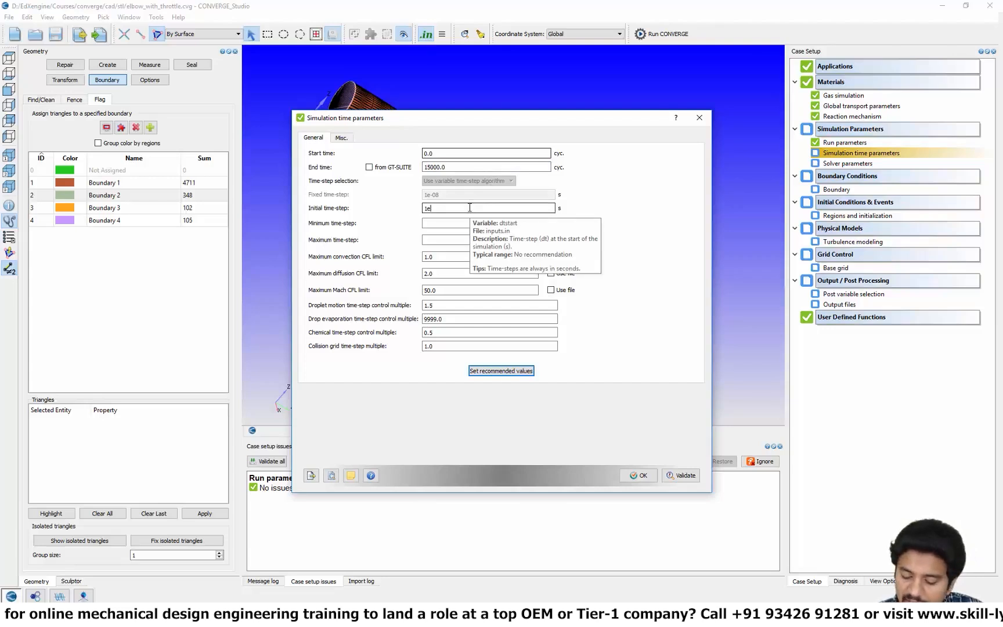
left_click(439, 223)
type("1e-")
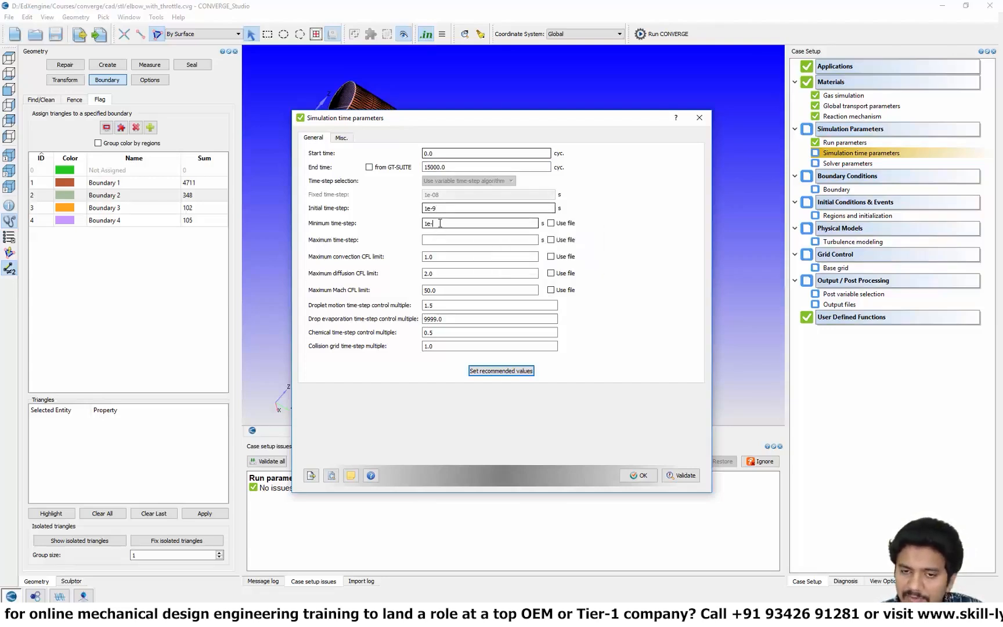
type("9")
Set the maximum time-step to 1 s in the simulation time parameters and accept the default solver parameters.
left_click(439, 237)
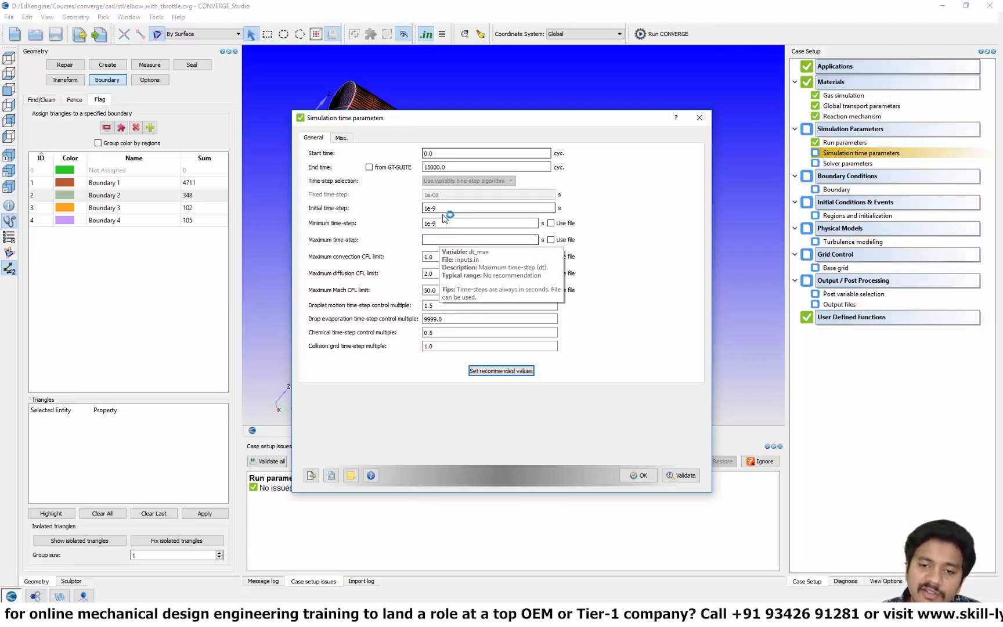
left_click_drag(437, 208, 411, 207)
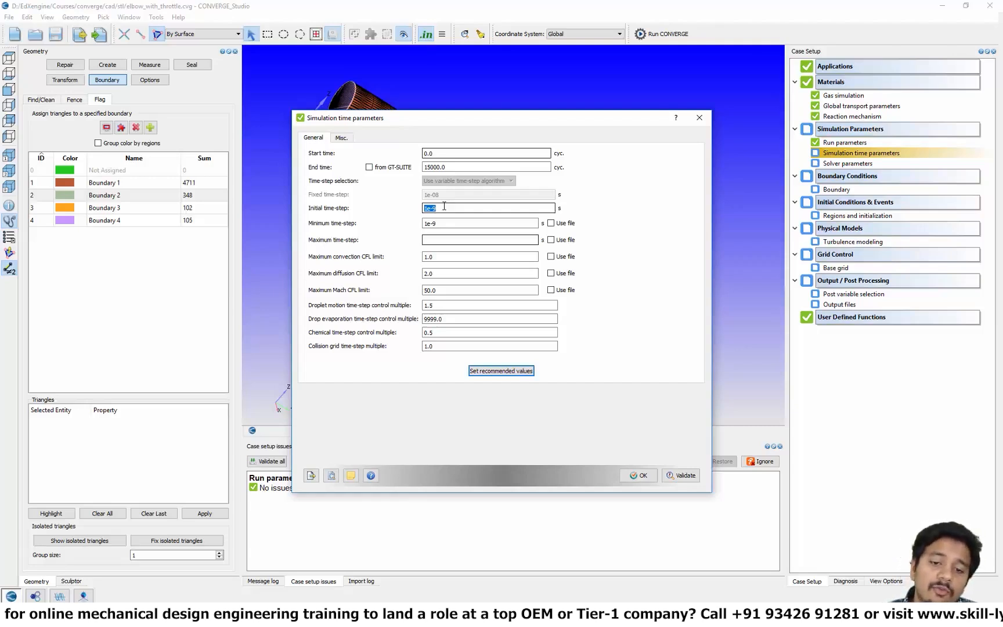
left_click(453, 239)
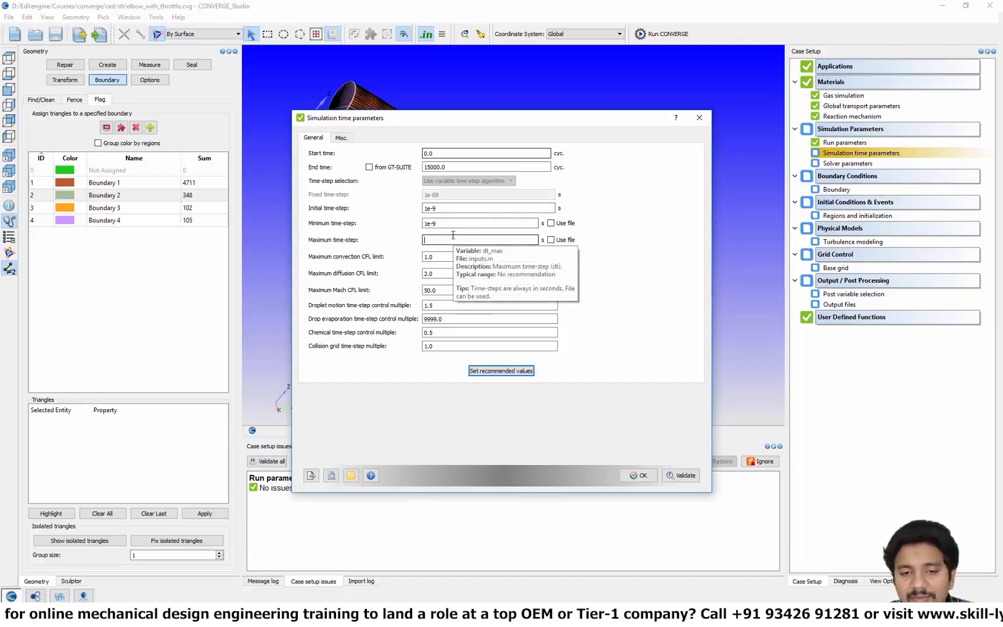
type("1")
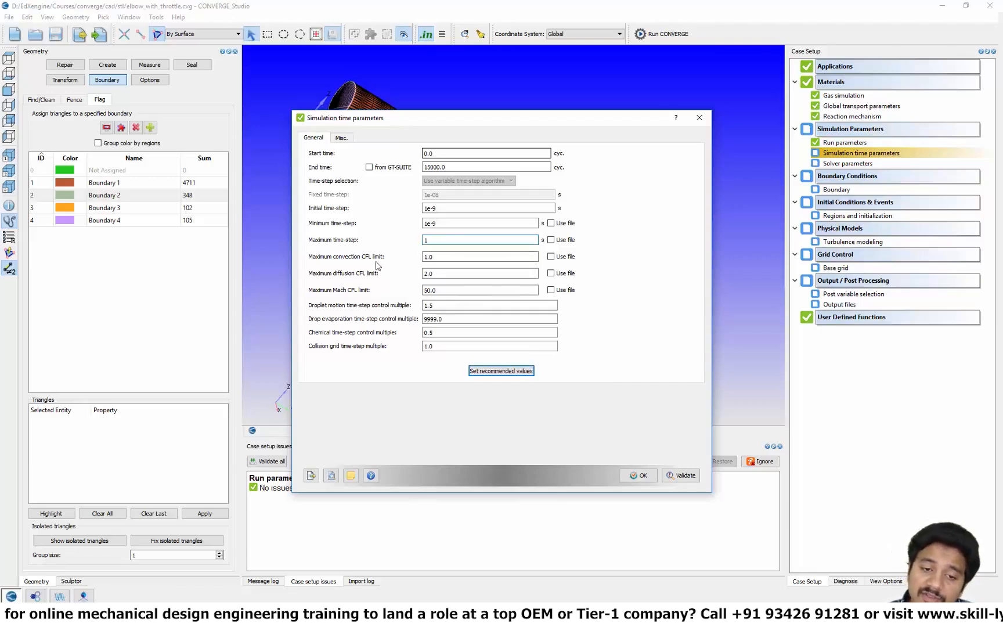
left_click(440, 292)
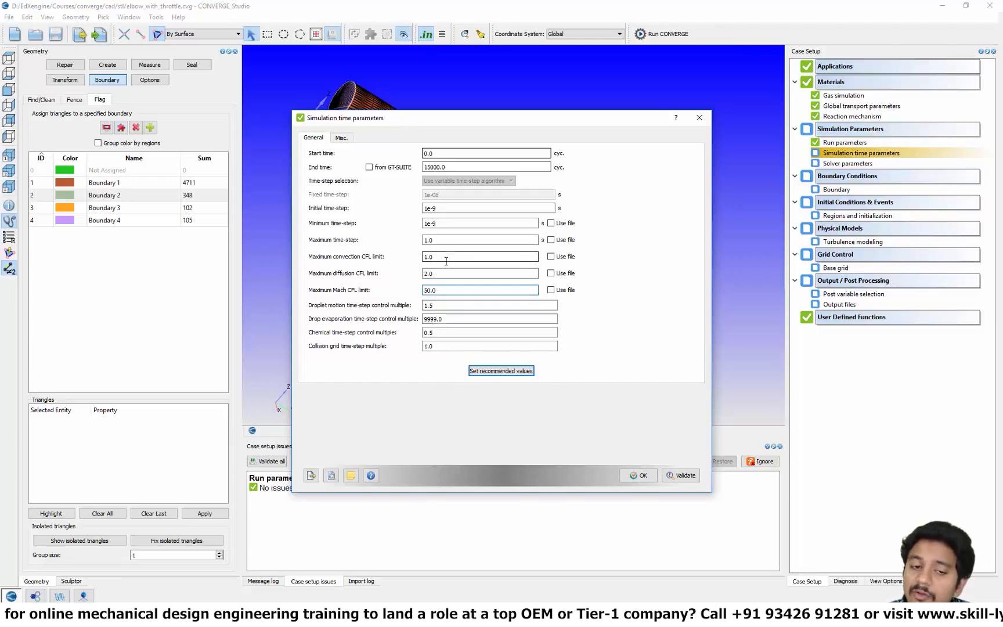
left_click(441, 291)
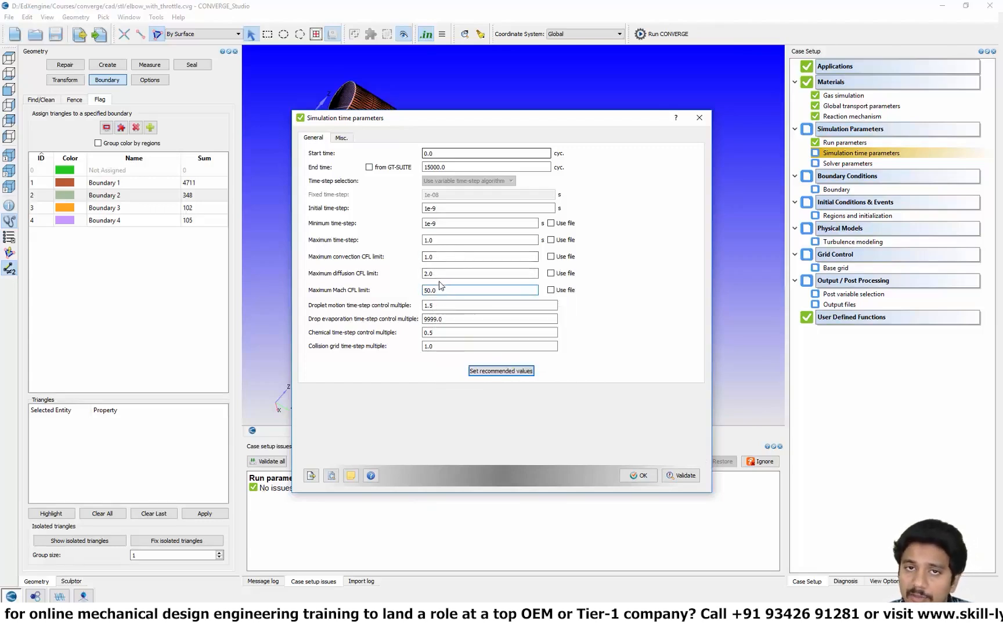
left_click(642, 476)
double_click(835, 165)
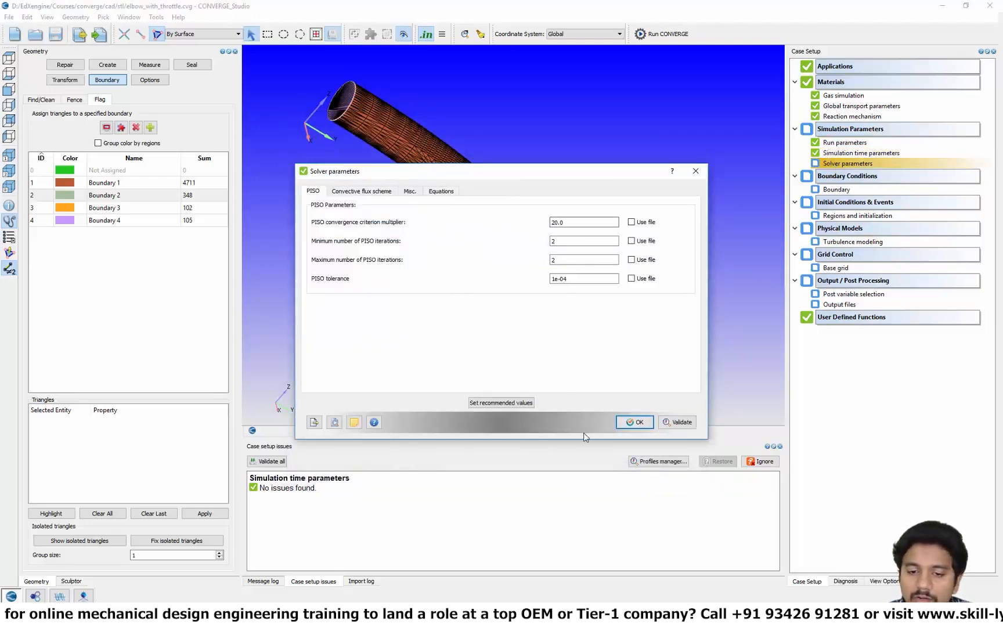
left_click(629, 425)
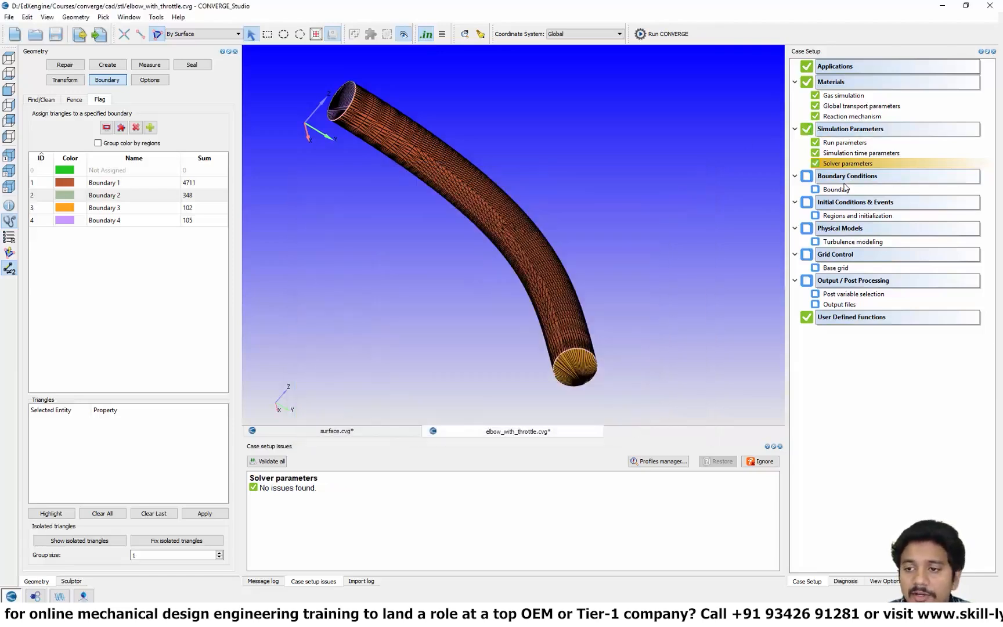
View the elbow in the XY plane, assign the WALL type to Boundary 1, and close the boundary setup.
left_click(9, 89)
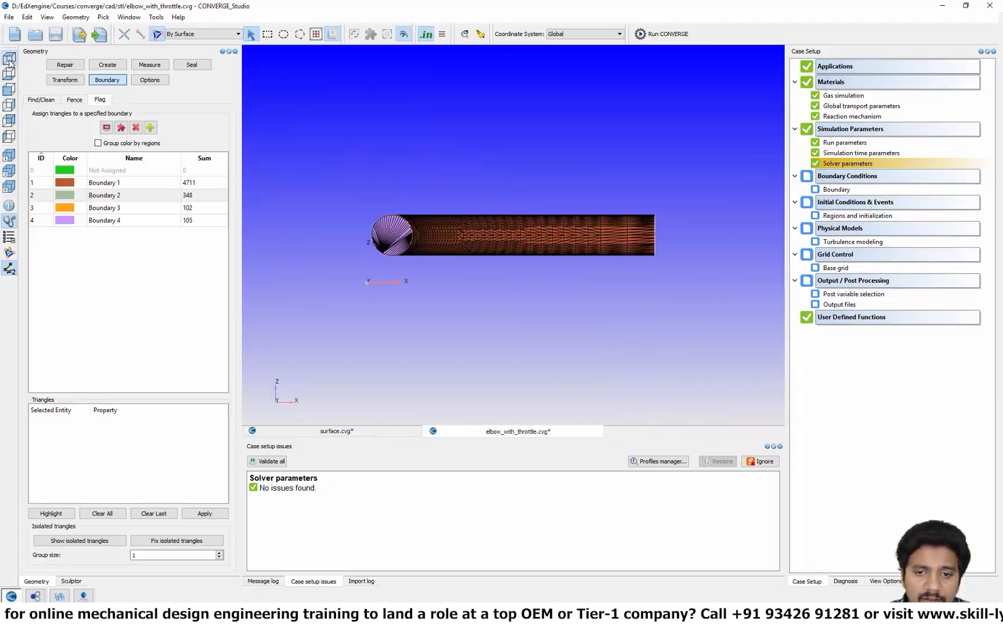
left_click(9, 58)
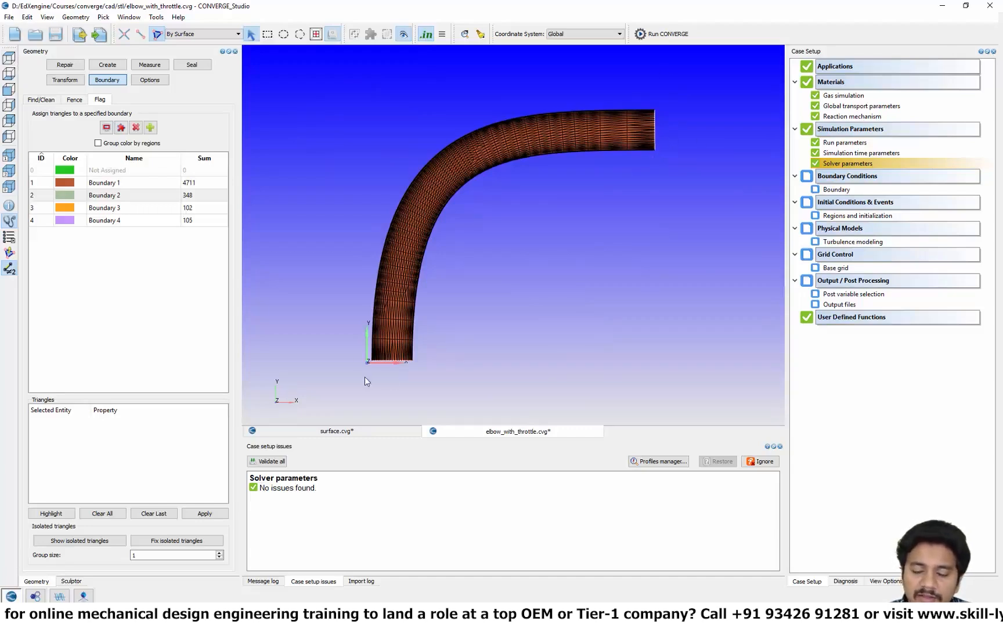
double_click(835, 190)
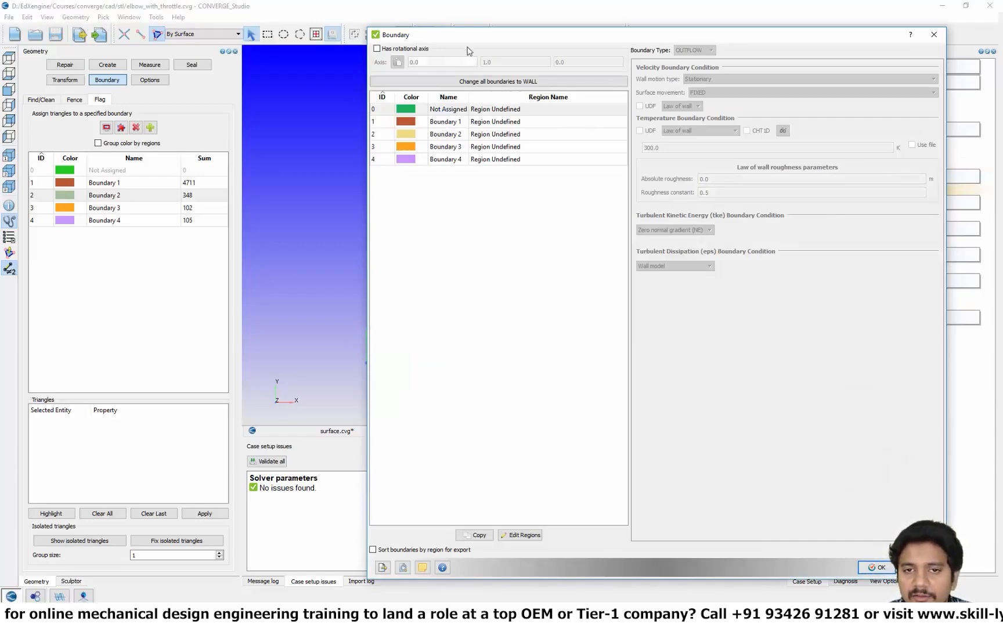
left_click_drag(467, 31, 458, 133)
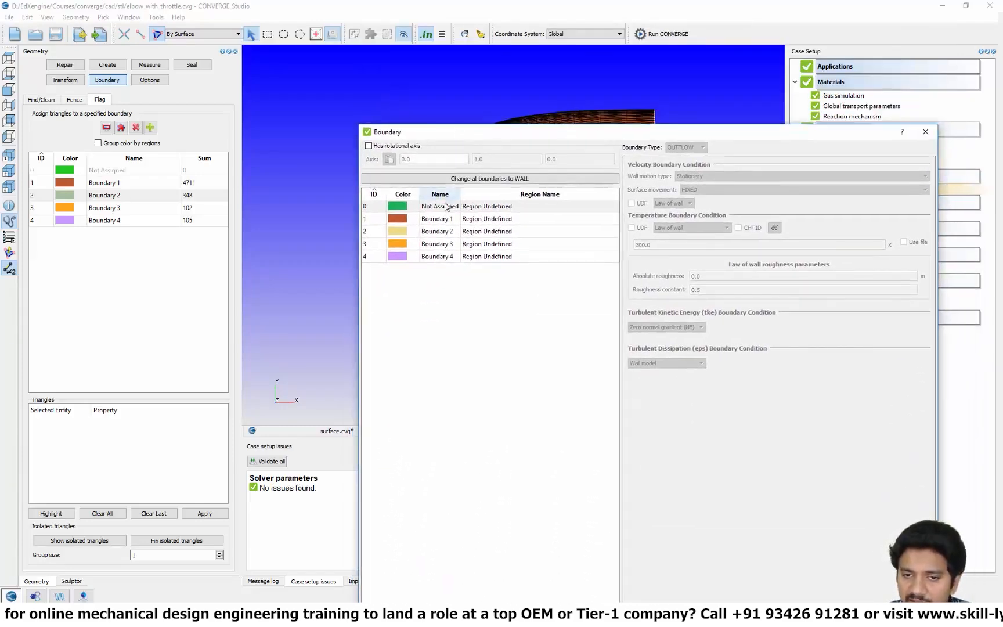
left_click(439, 219)
left_click(685, 147)
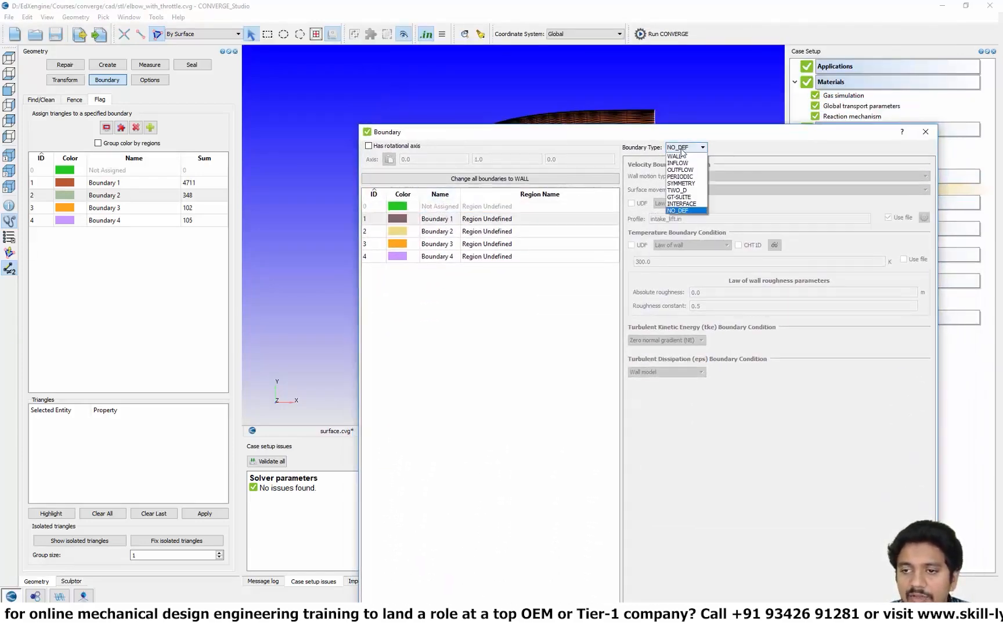
left_click(679, 159)
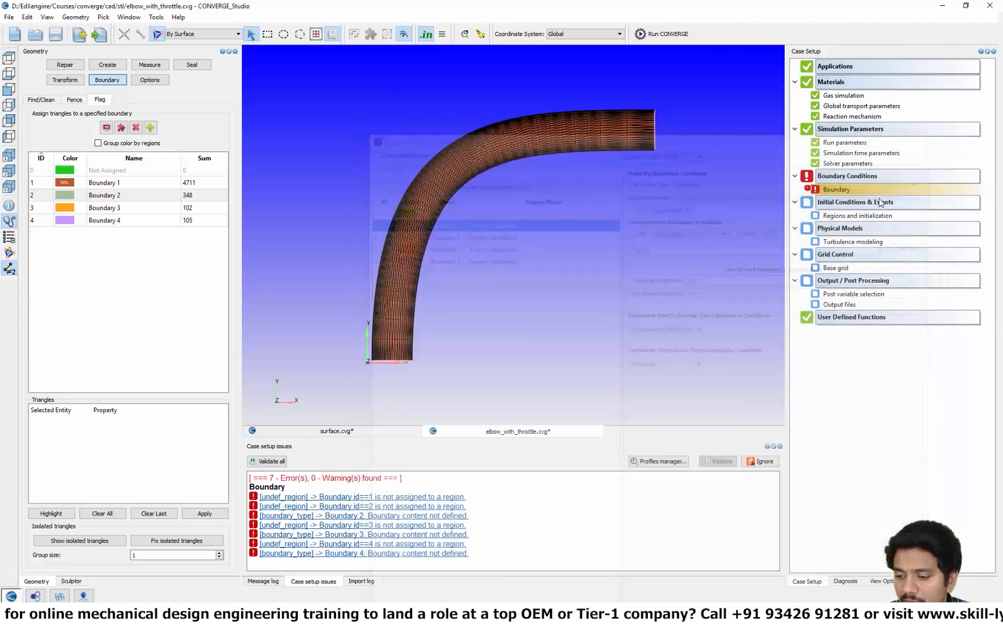
left_click(925, 132)
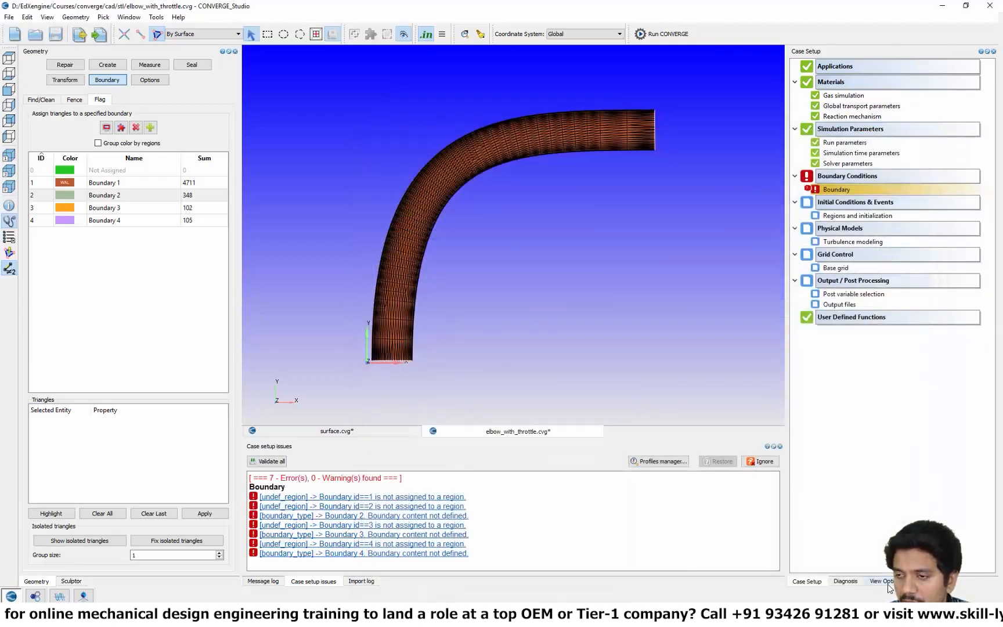
Rename Boundary 1 as "Elbow wall" in the boundary visibility list.
left_click(888, 582)
double_click(898, 137)
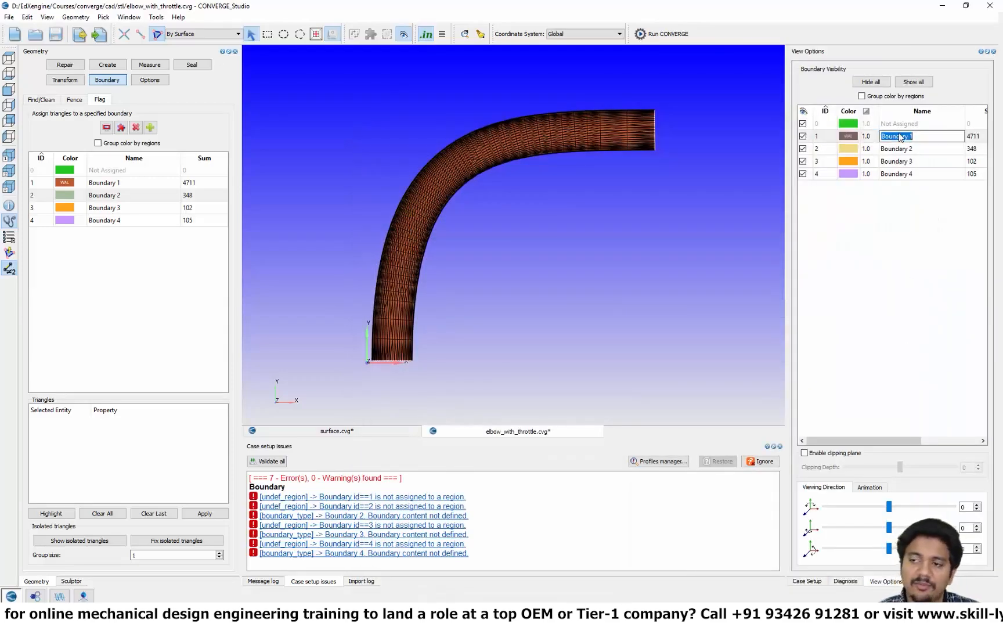
type("P")
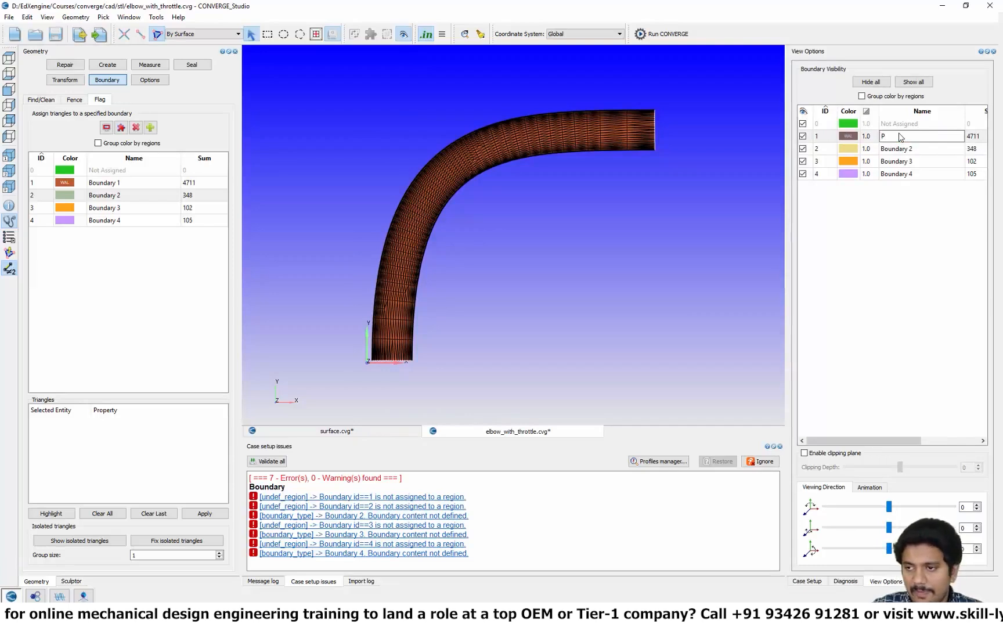
key("BackSpace")
type("Elbow_wall")
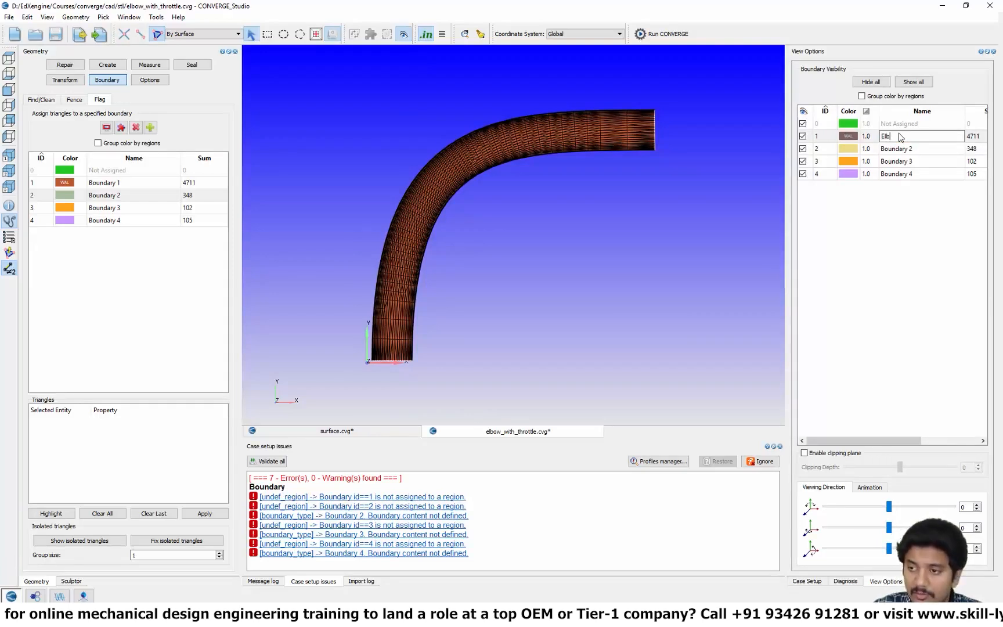
left_click(909, 161)
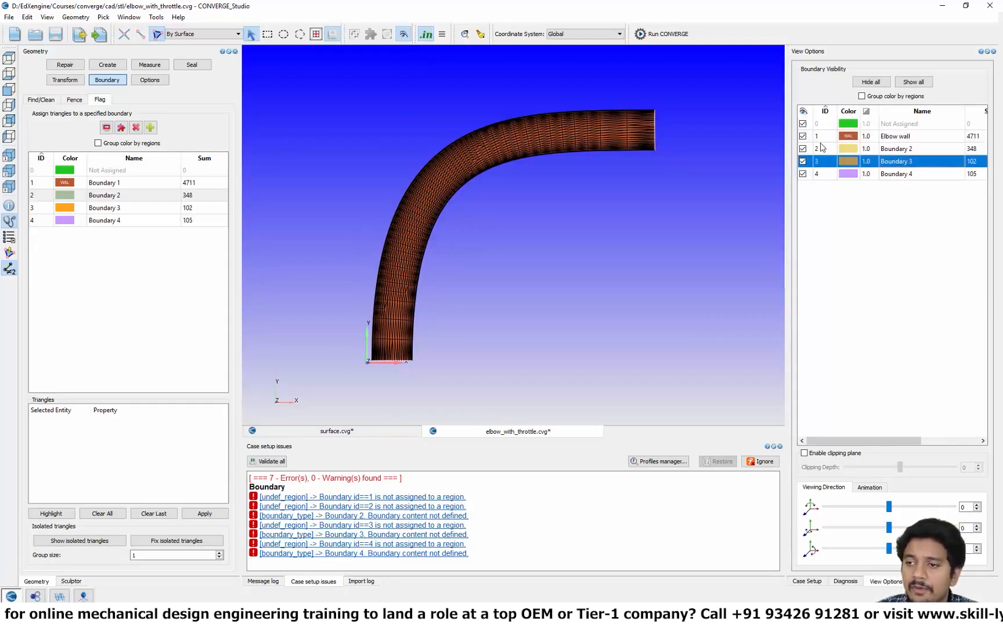
Hide the elbow wall to expose the inner disc and rename Boundary 2 as "Throttle".
left_click(912, 151)
left_click(802, 149)
left_click(802, 149)
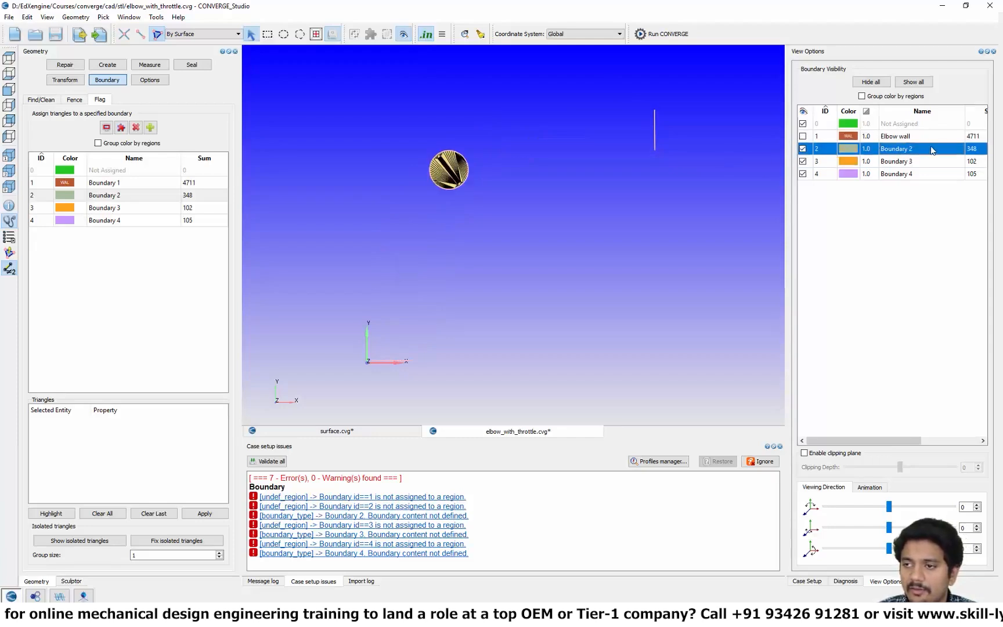
double_click(927, 150)
type("Thrott")
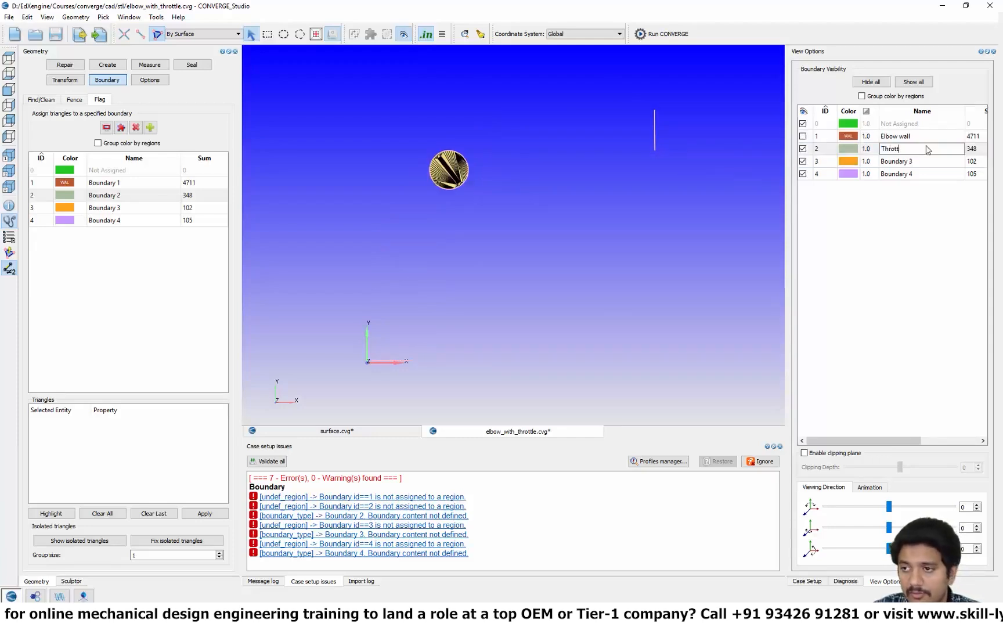
type("le")
key("Return")
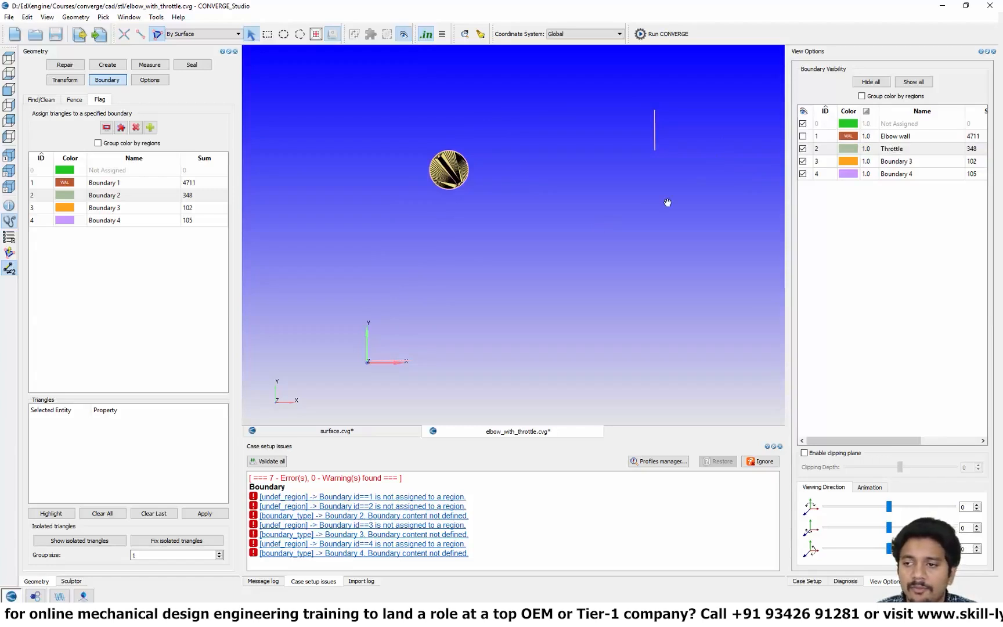
Toggle the visibility of Boundary 3 to identify the end cap and rename it "Inlet".
left_click_drag(668, 203, 642, 211)
left_click(802, 162)
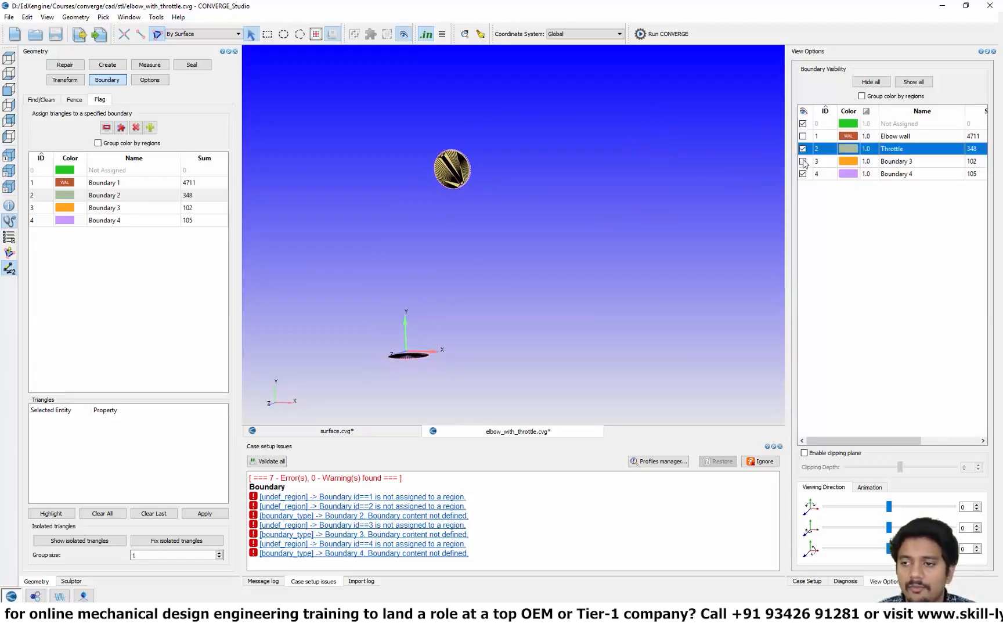
left_click(801, 162)
double_click(896, 165)
type("In")
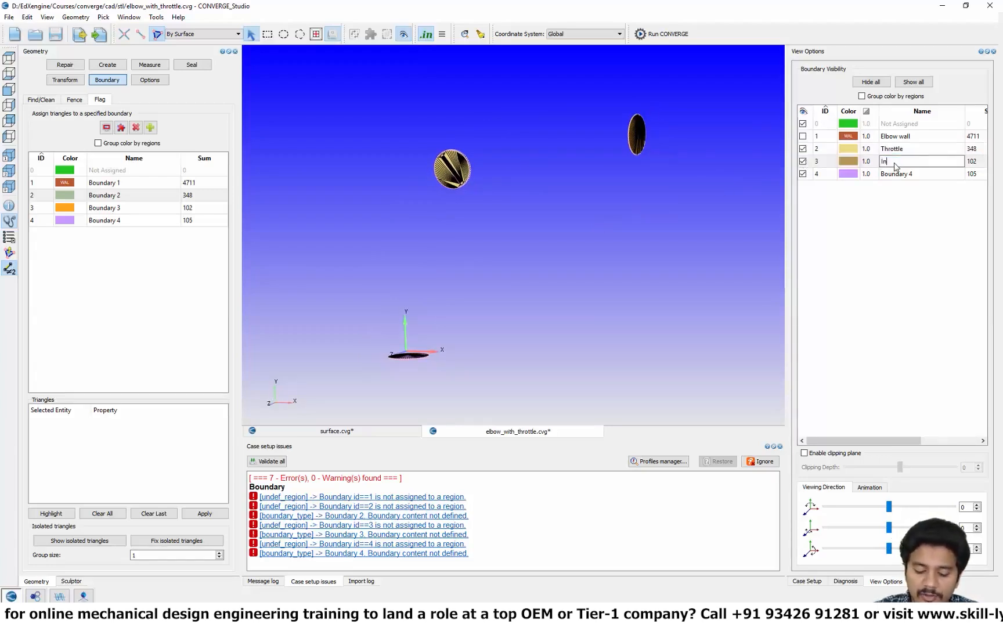
type("let")
Rename Boundary 4 as "Outlet" in the boundary visibility list.
double_click(885, 175)
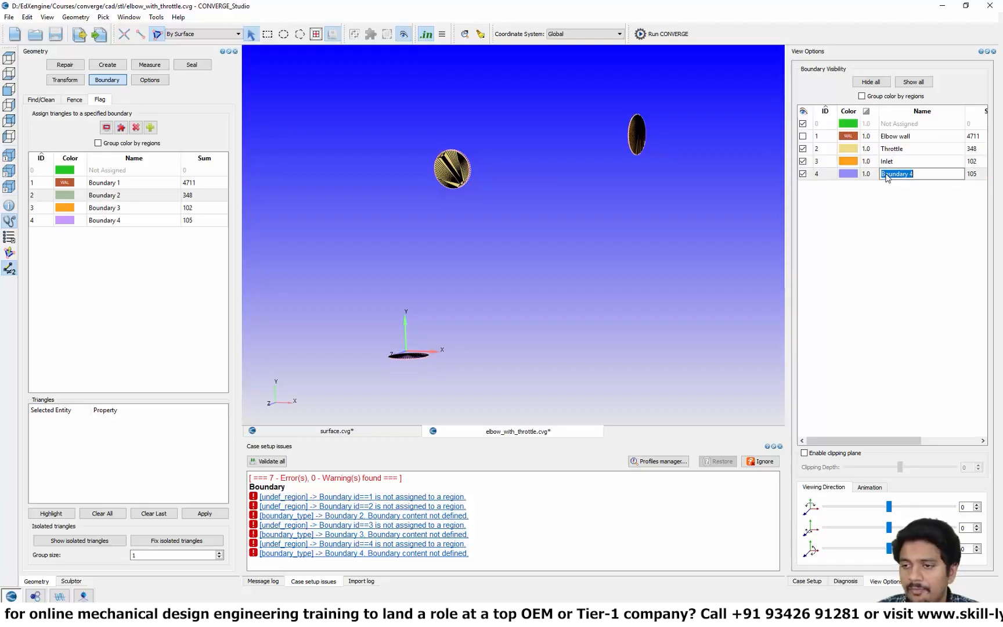
type("Outlet")
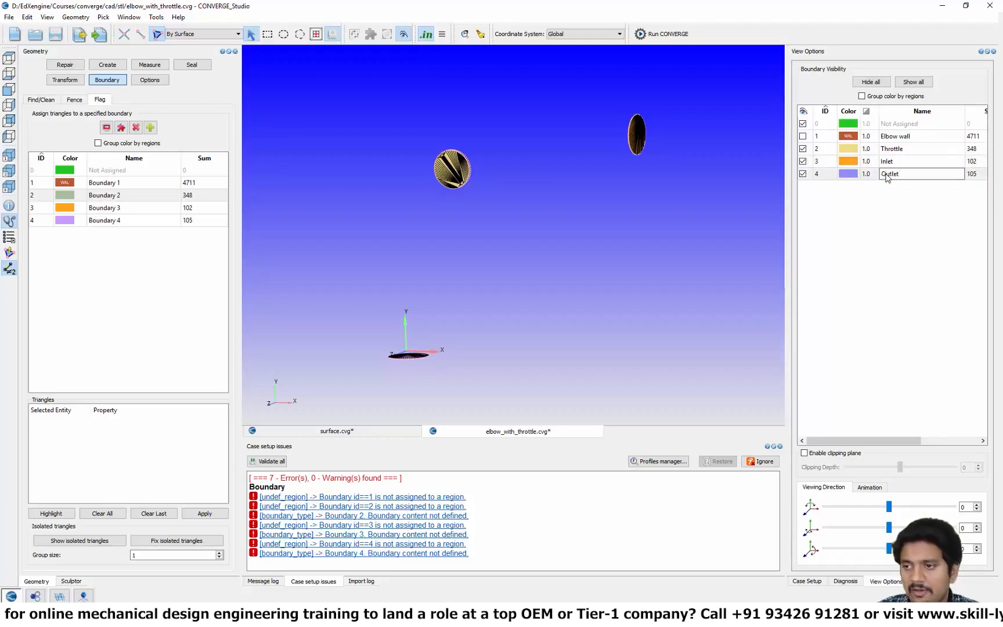
left_click(887, 197)
Open the boundary setup and assign the WALL type to the Throttle boundary.
double_click(918, 138)
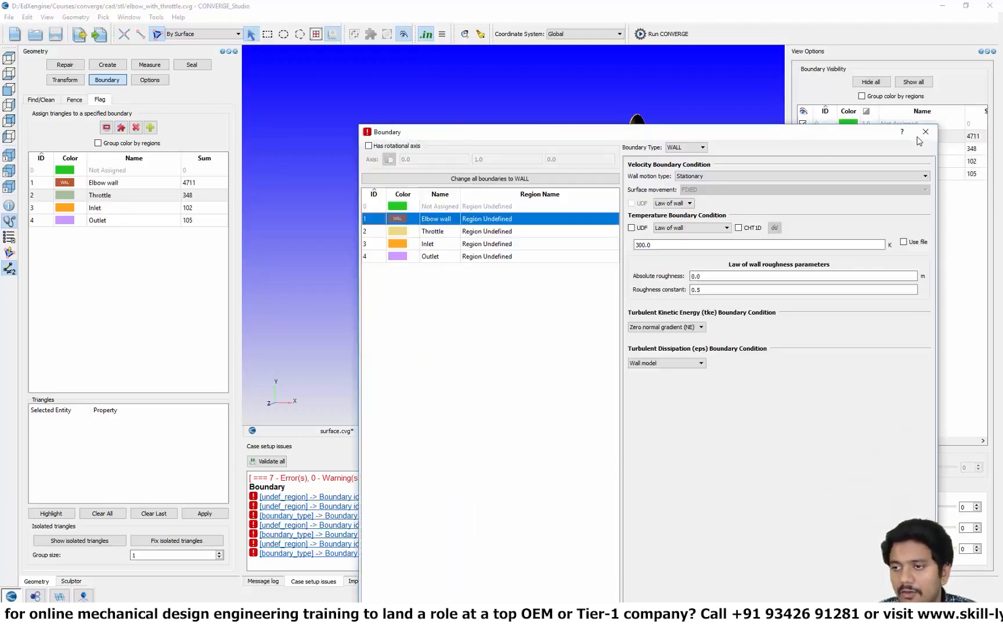
left_click(690, 152)
left_click(416, 249)
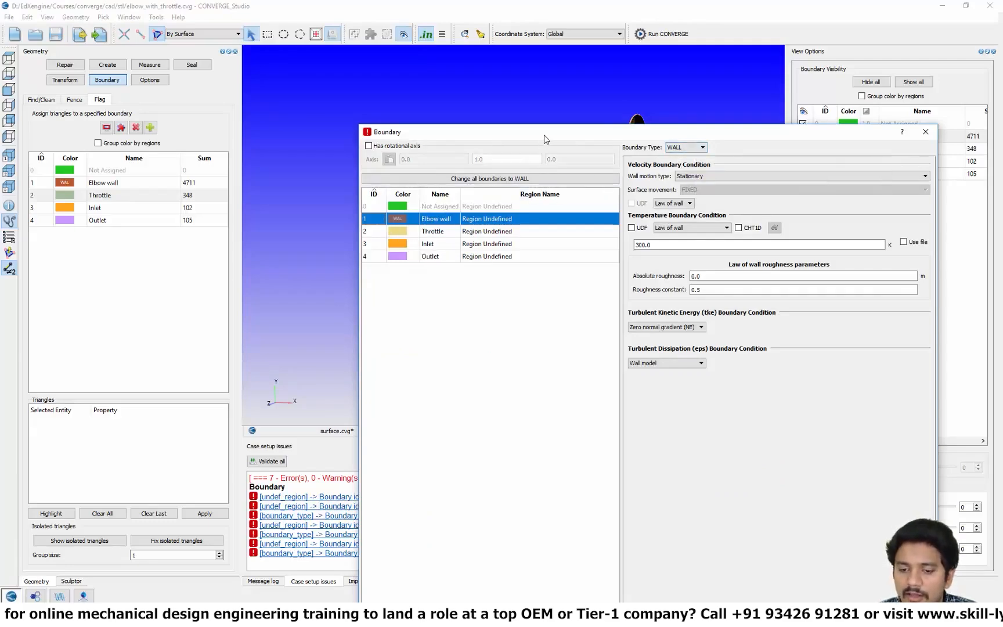
left_click_drag(544, 134, 516, 42)
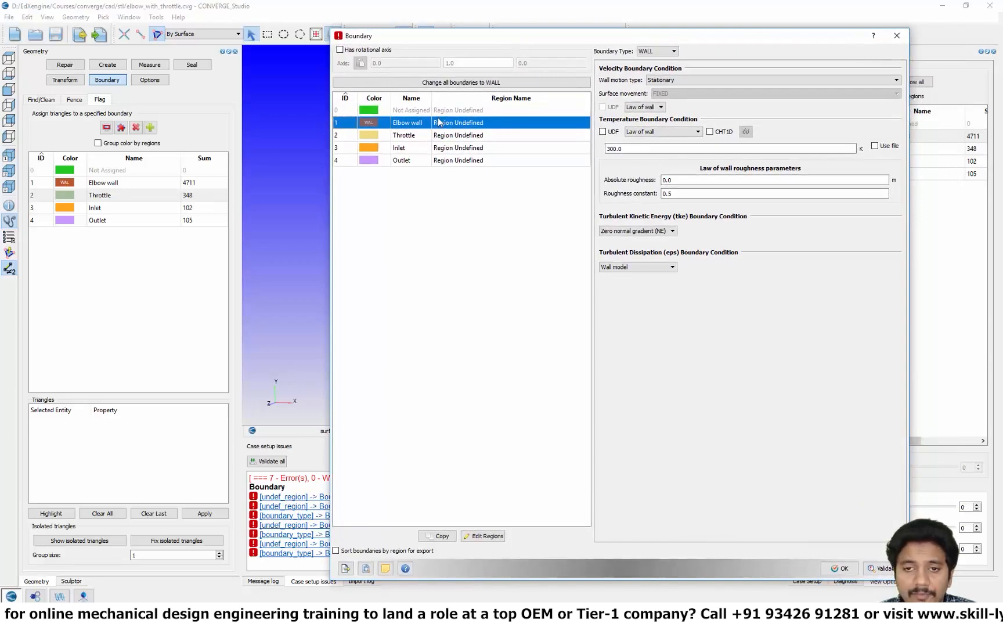
left_click(410, 137)
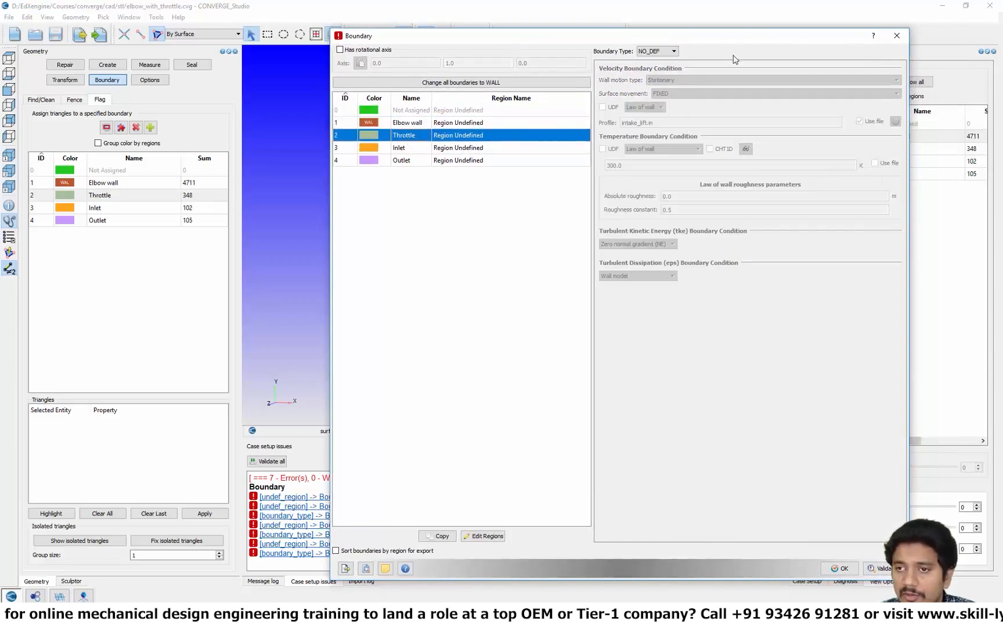
left_click(646, 55)
left_click(647, 60)
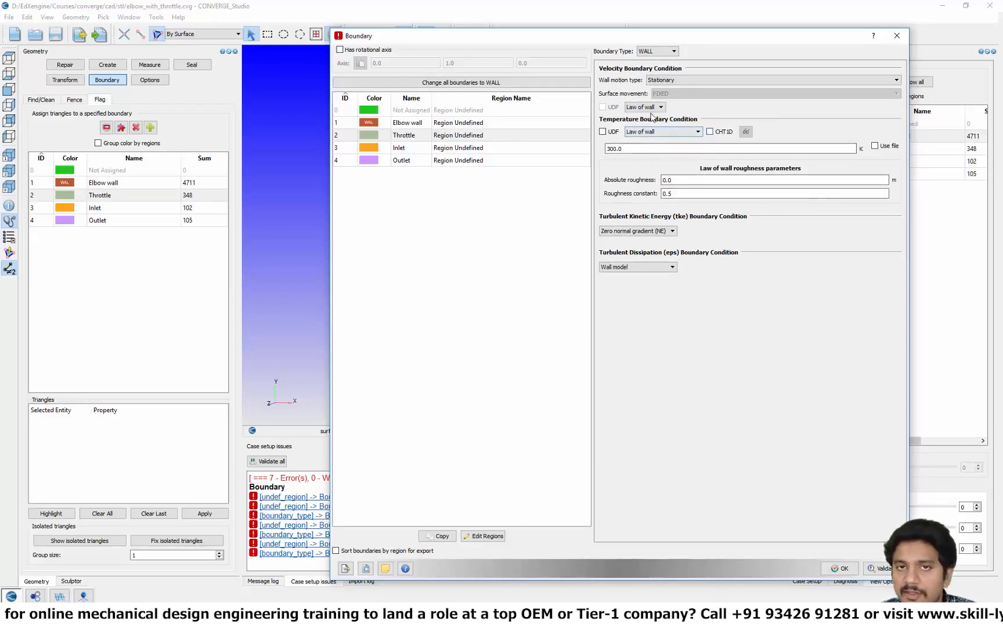
left_click(672, 193)
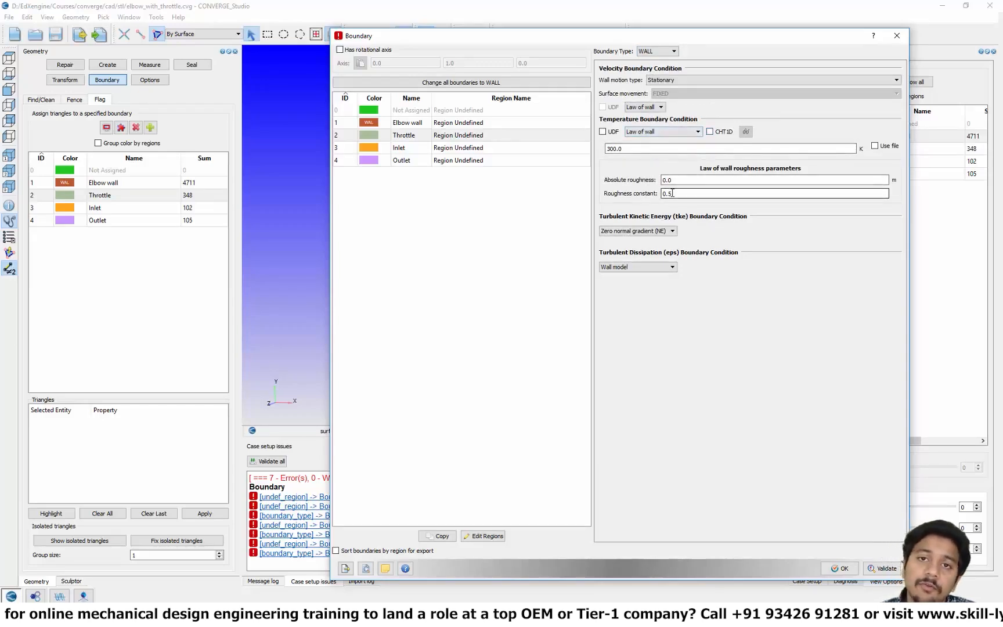
Define the Inlet as an INFLOW boundary with a total pressure of 1.5e5 Pa and air as its species.
left_click(410, 148)
left_click(659, 51)
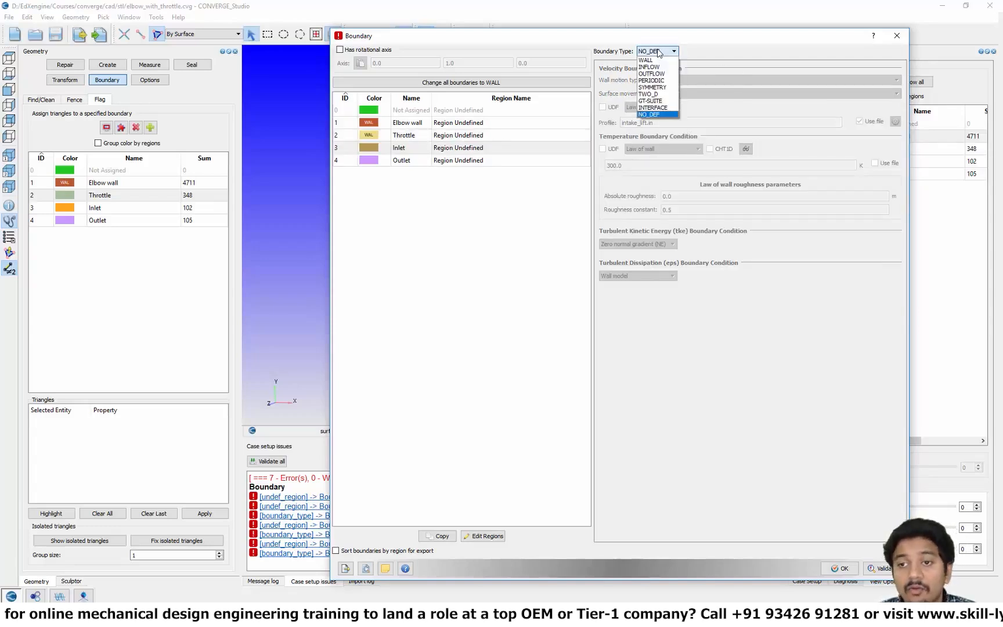
left_click(648, 67)
left_click(684, 123)
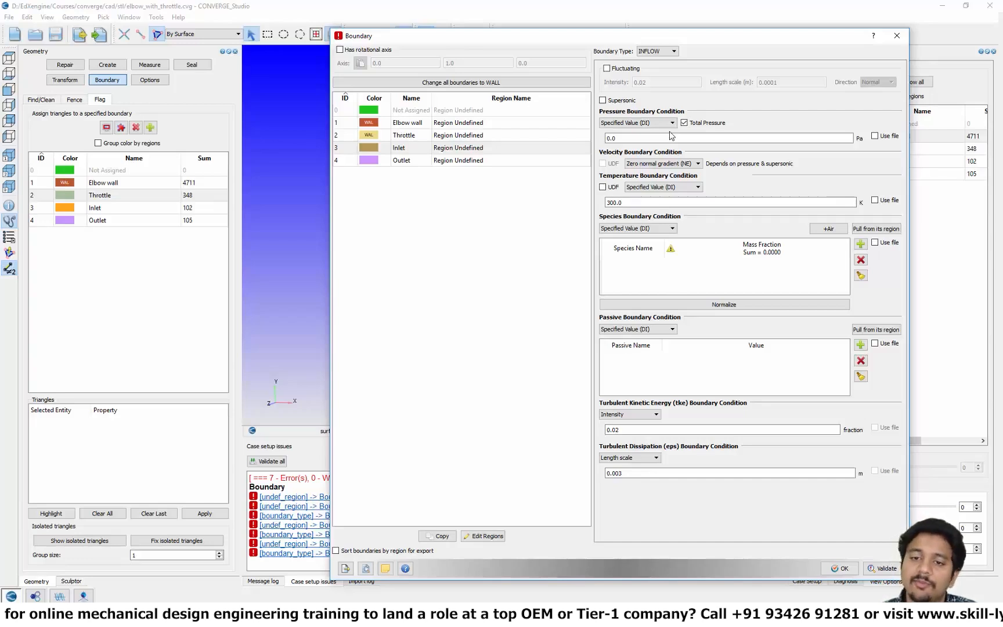
double_click(667, 137)
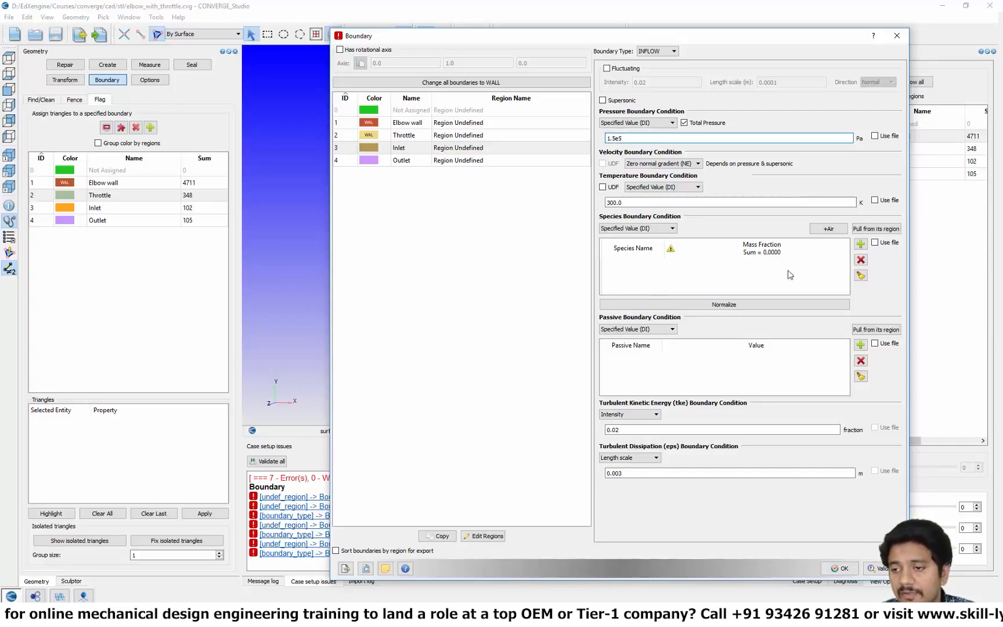
left_click(833, 232)
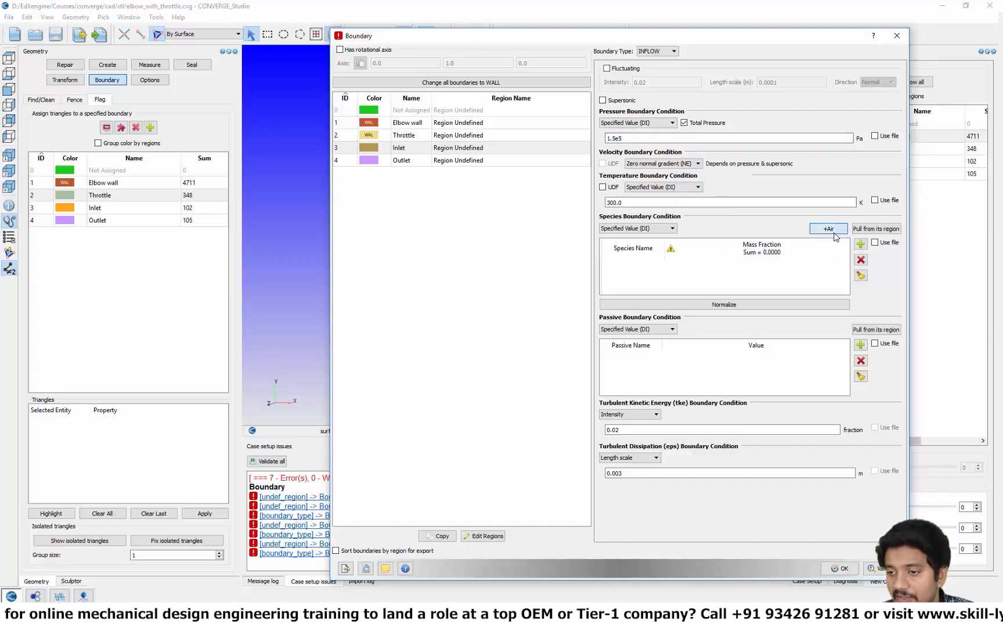
Define the Outlet as an OUTFLOW boundary at 1e5 Pa with air as the backflow species, and accept the boundary setup.
left_click(418, 160)
left_click(656, 51)
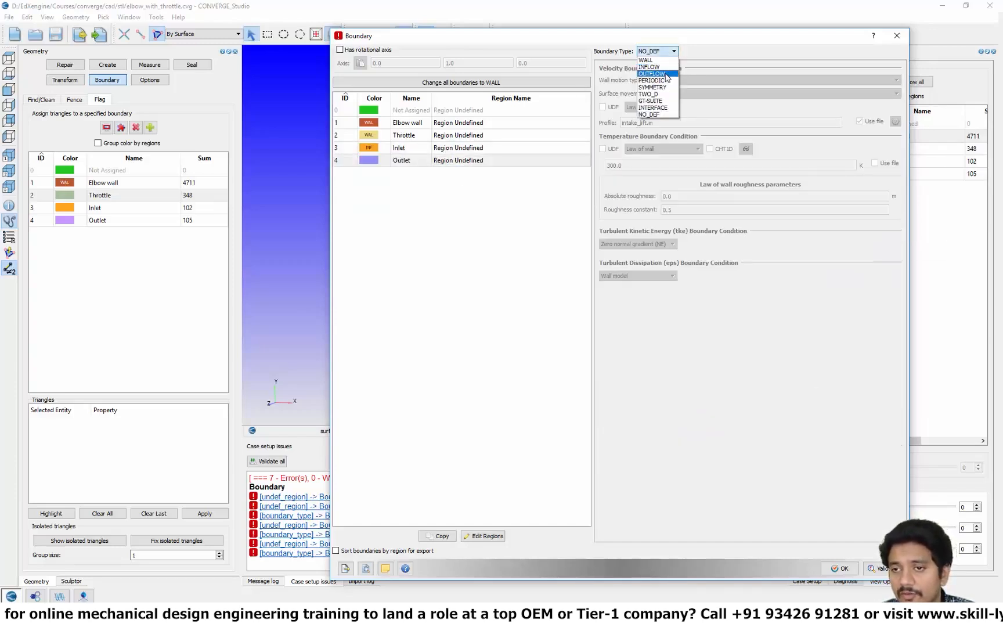
key("Escape")
left_click_drag(628, 95, 570, 85)
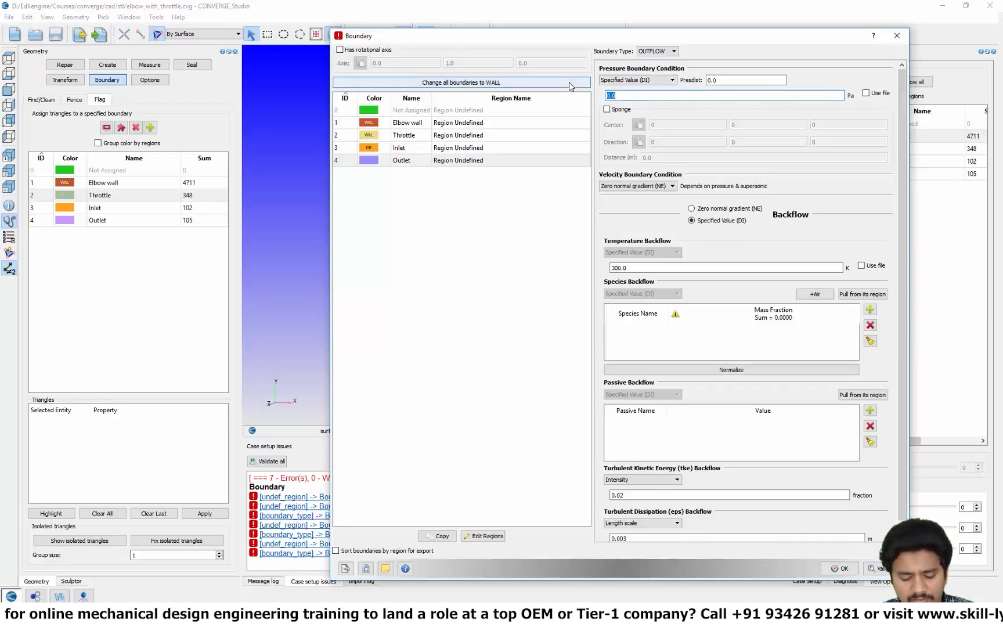
type("1e5")
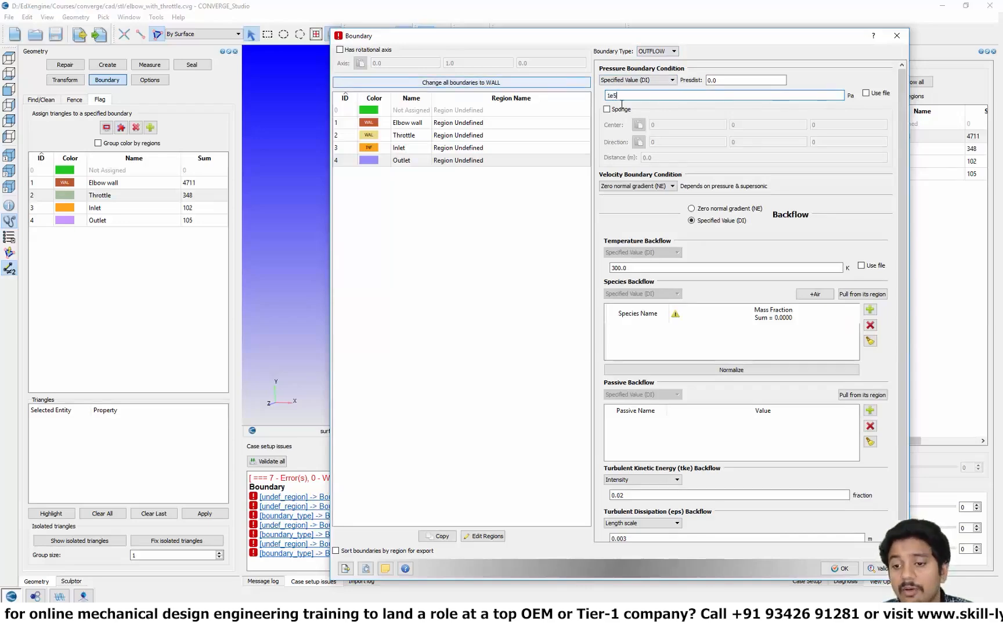
left_click(816, 294)
left_click(839, 568)
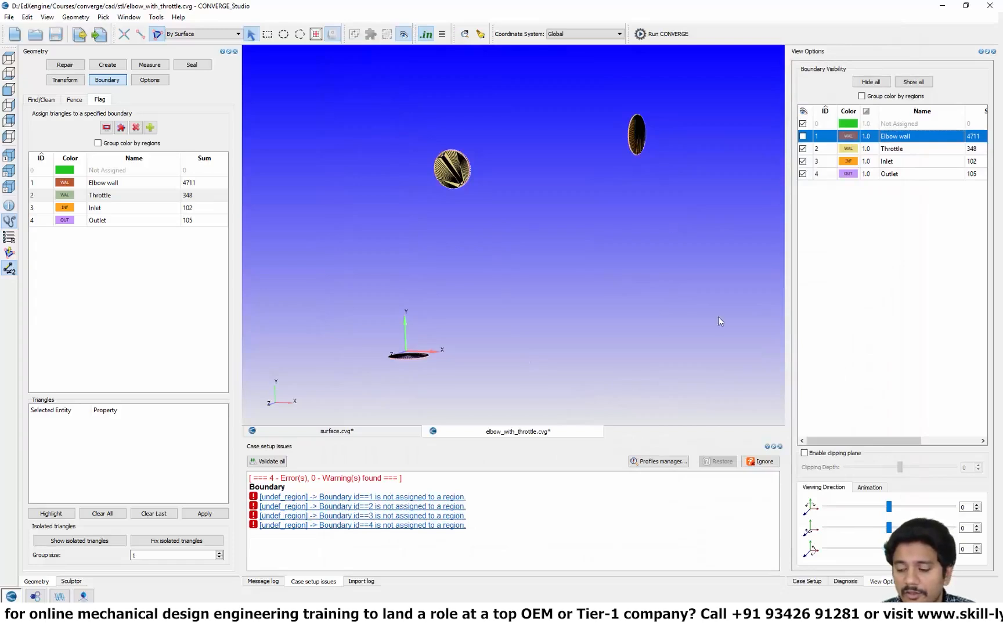
Add a region in Regions and initialization, fill it with air species, and accept the setup.
left_click(875, 582)
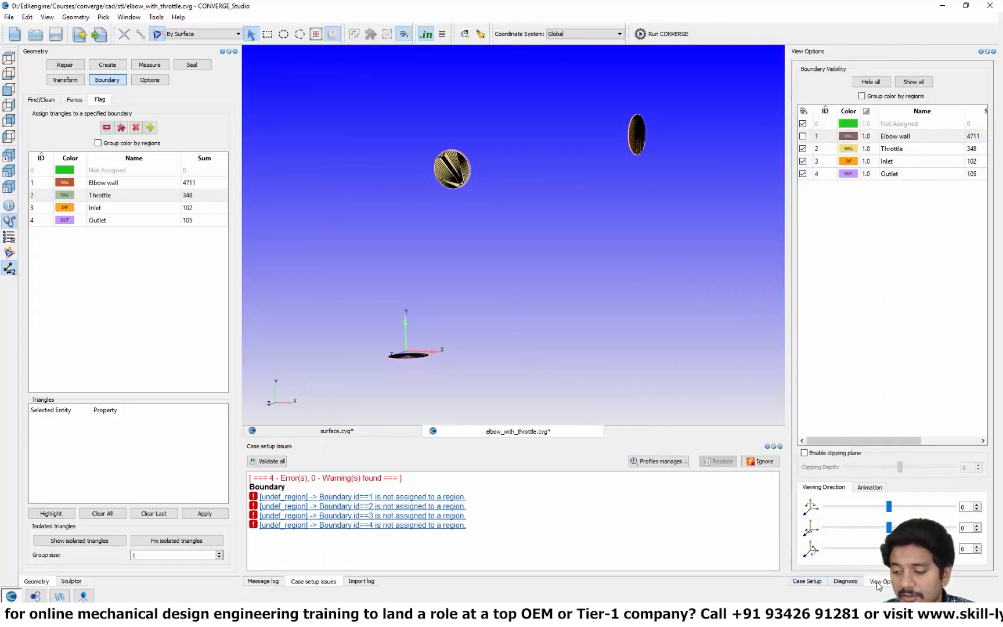
left_click(807, 580)
double_click(875, 215)
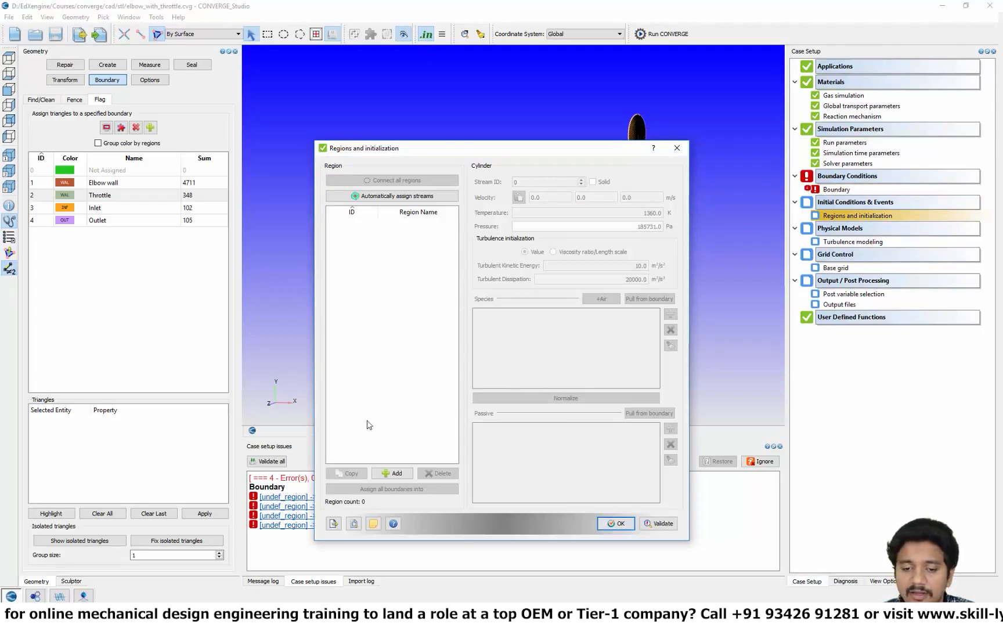
left_click(381, 476)
left_click(599, 299)
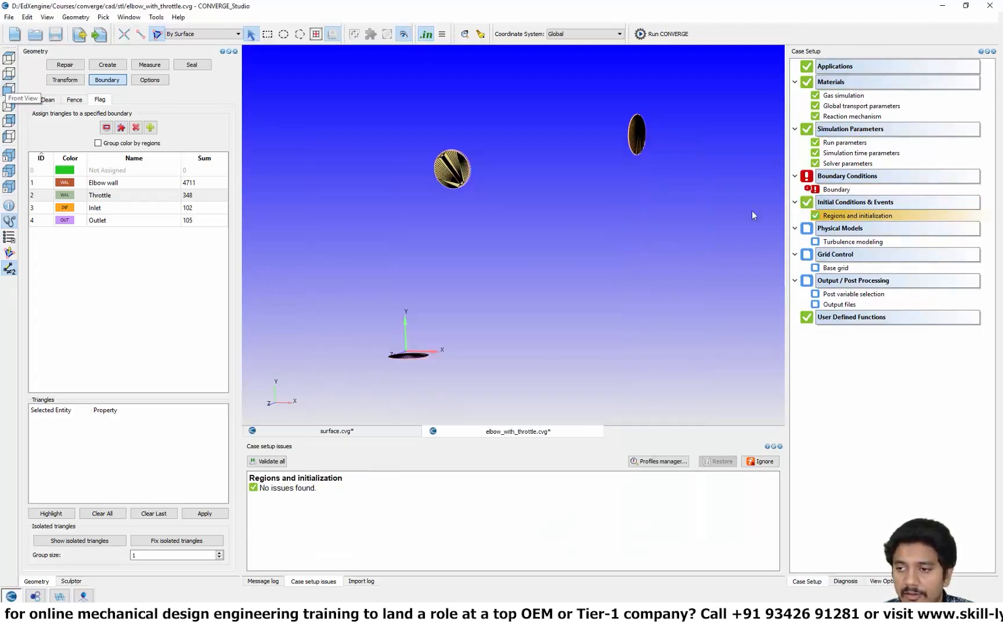
Assign the Elbow wall, Throttle, Inlet and Outlet boundaries to Region 0 and accept the region setup.
double_click(852, 218)
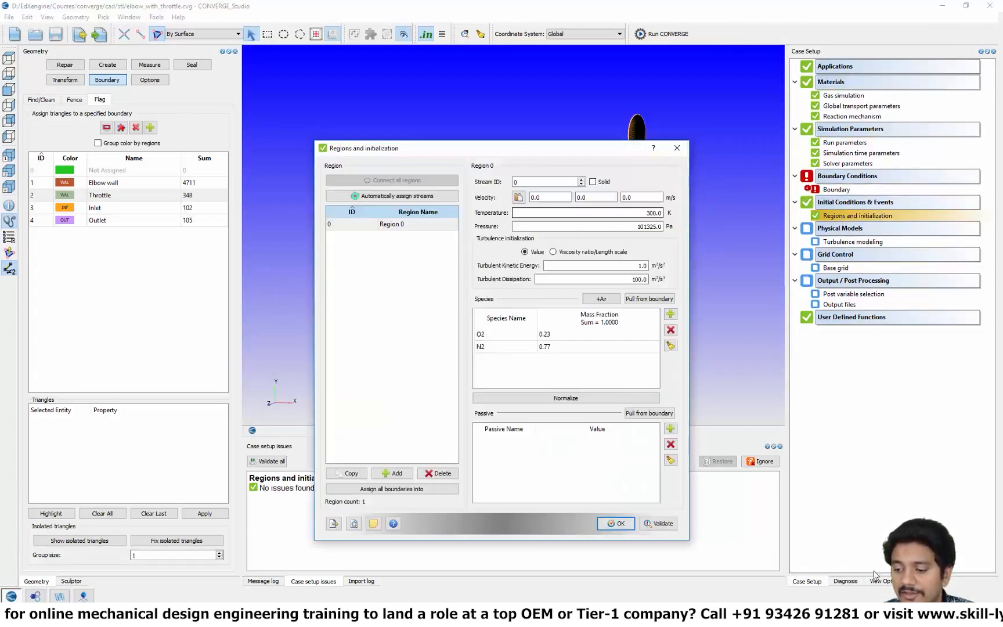
left_click(881, 581)
left_click(906, 170, "shift")
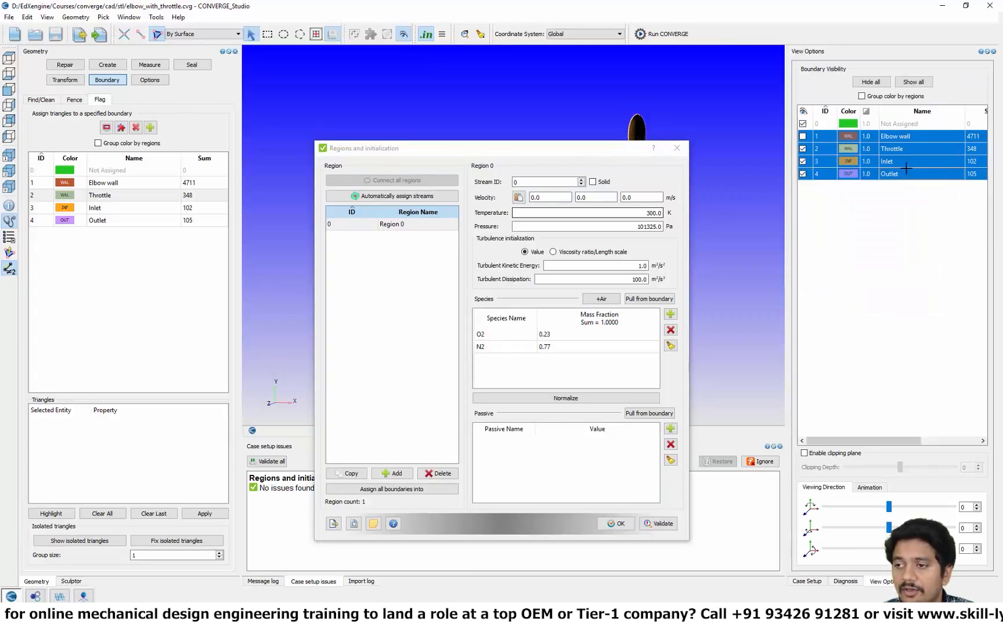
left_click_drag(899, 141, 392, 225)
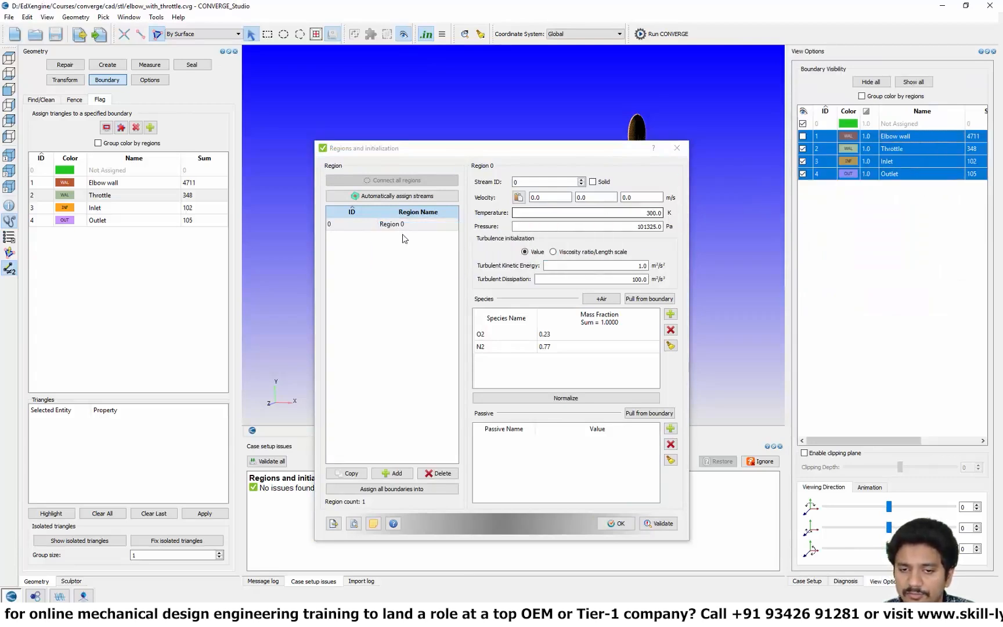
left_click(615, 523)
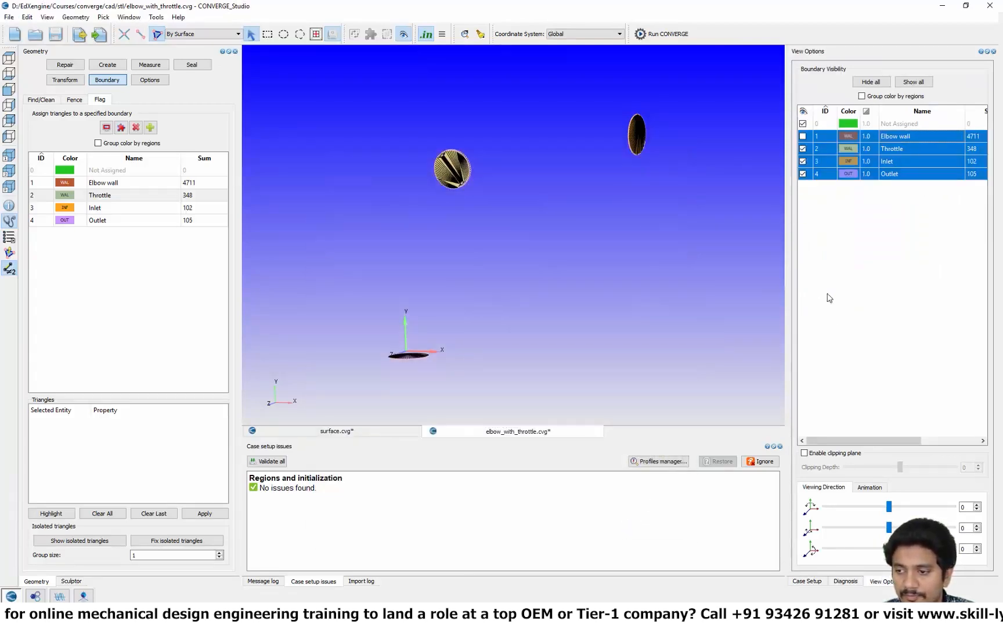
Validate the Boundary entry of the case setup again.
left_click(812, 581)
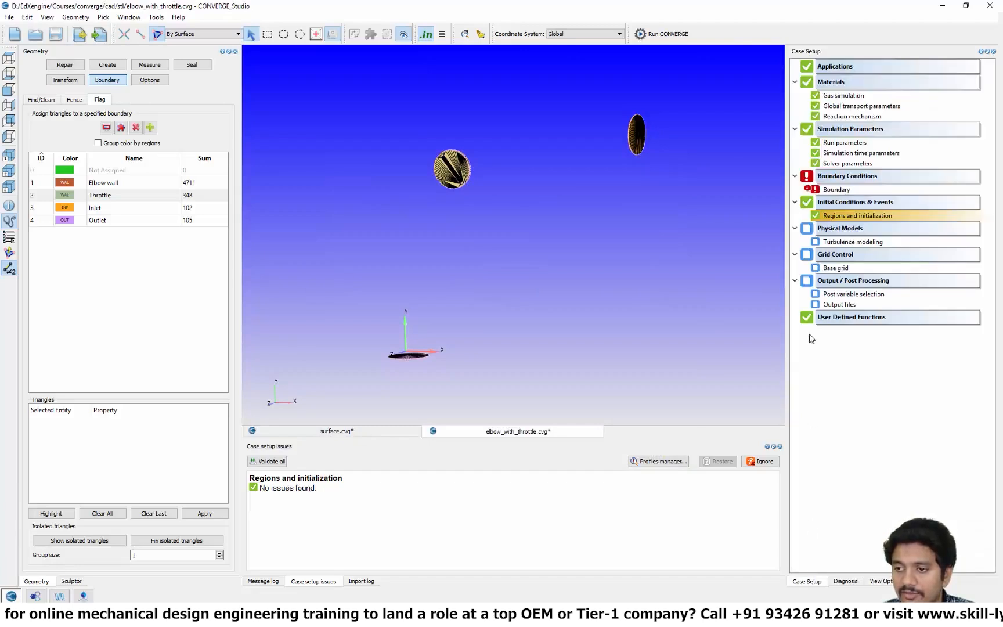
right_click(824, 191)
left_click(836, 192)
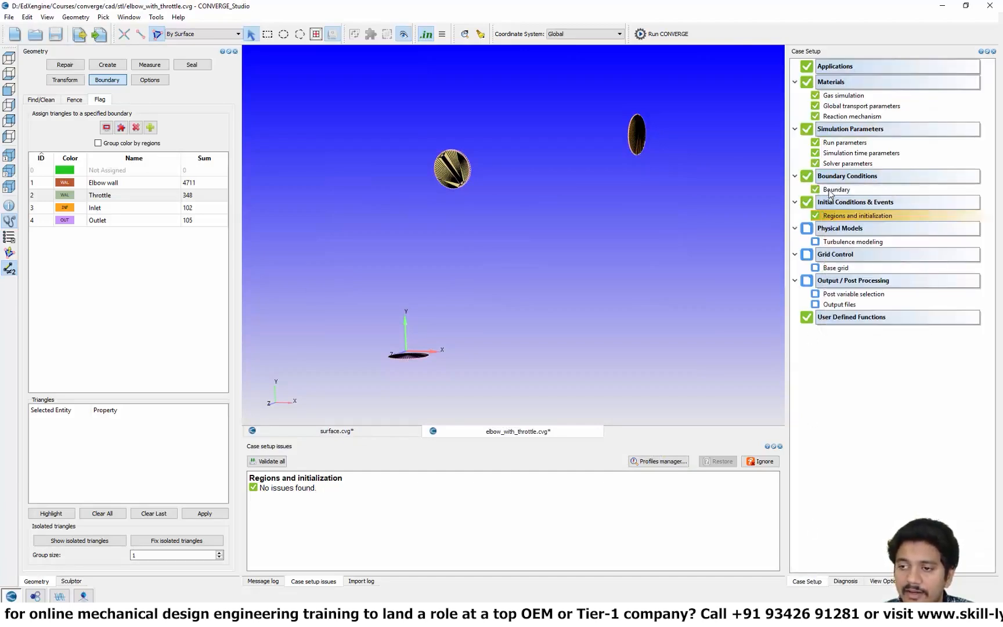
Accept the RNG k-ε turbulence model and a base grid size of 0.004 m in all three directions.
double_click(830, 241)
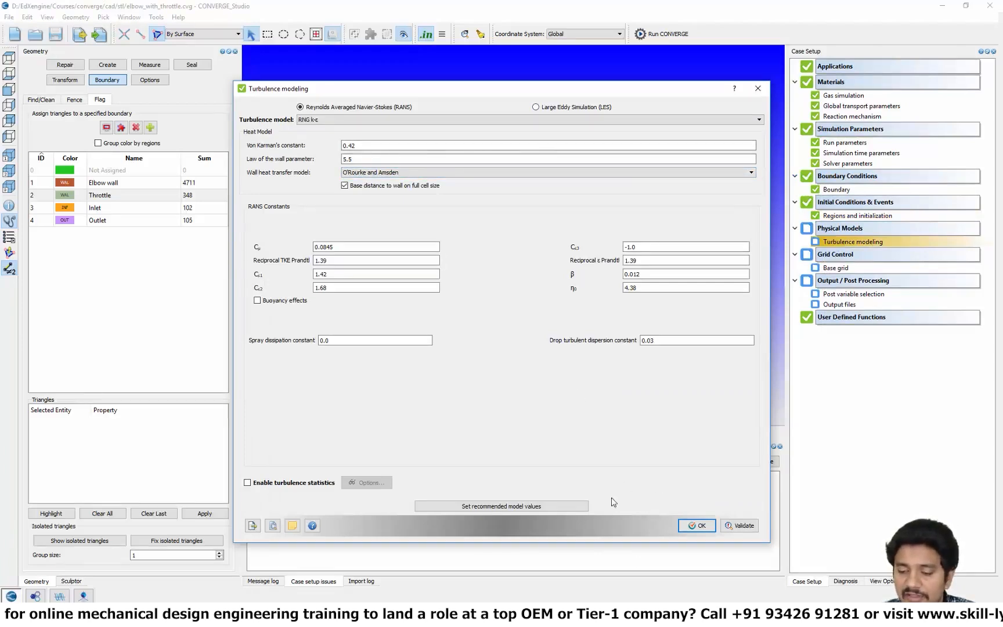
left_click(705, 525)
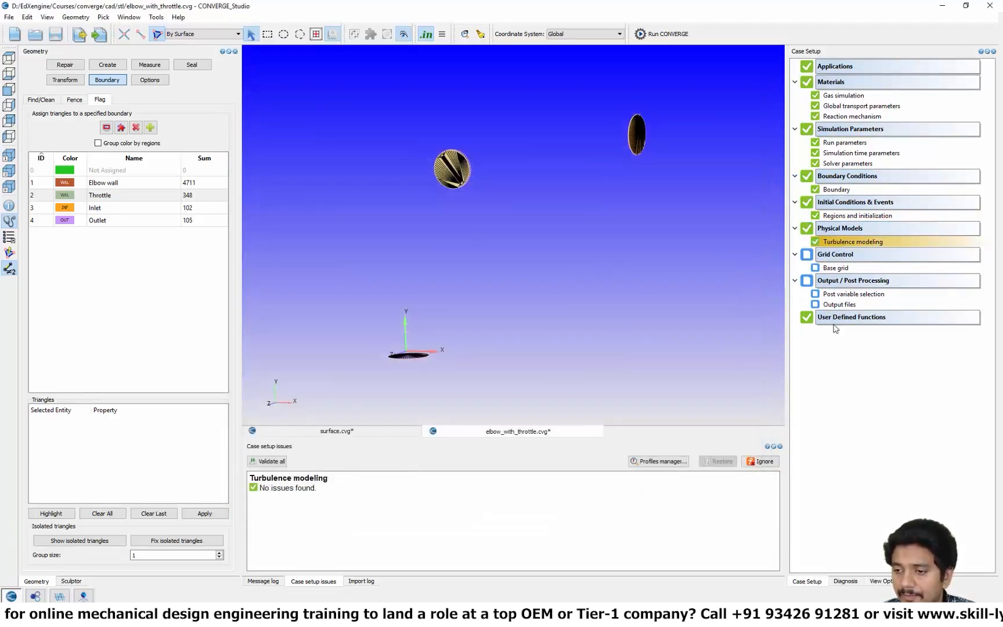
double_click(837, 268)
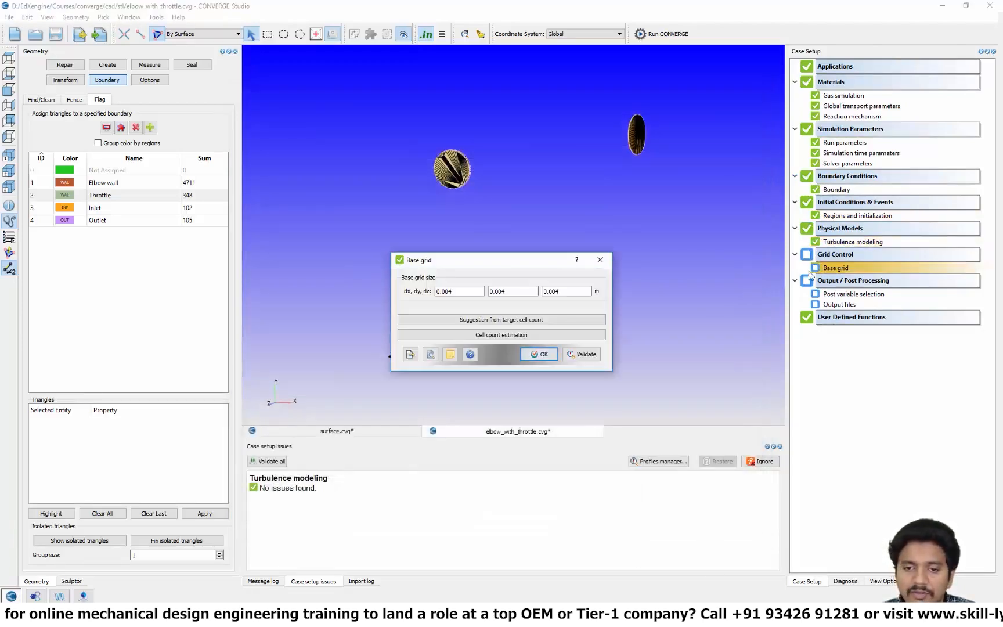
left_click(550, 356)
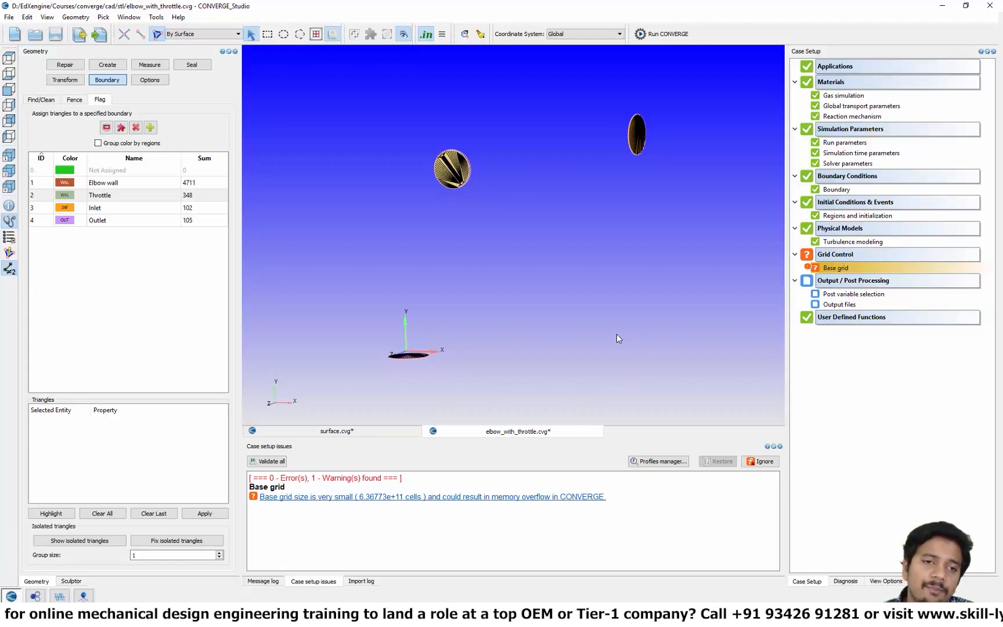
Display the geometry bounding box with its dimensions around the elbow.
left_click(149, 79)
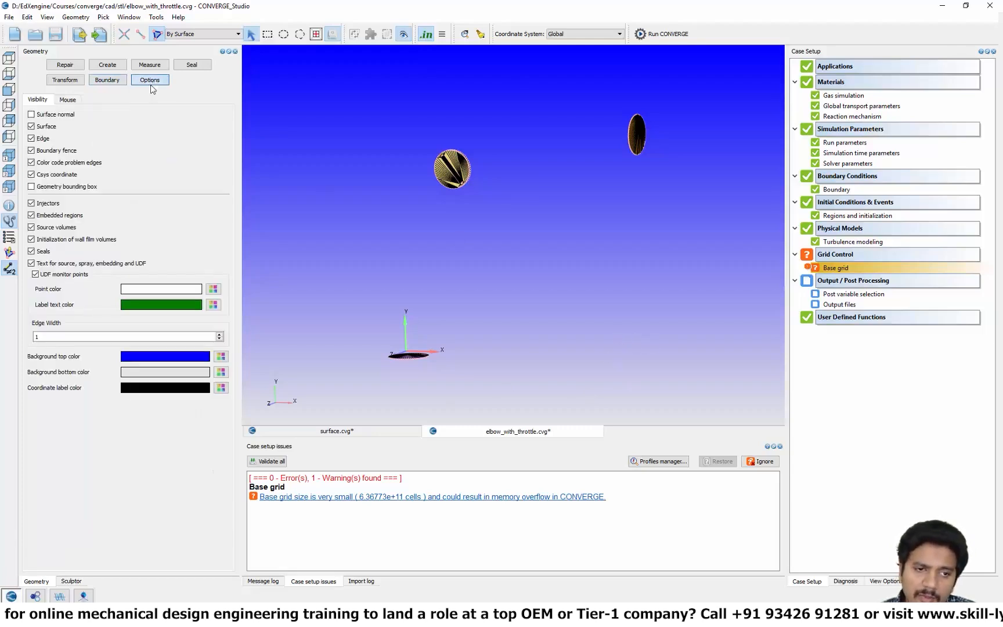
left_click(31, 186)
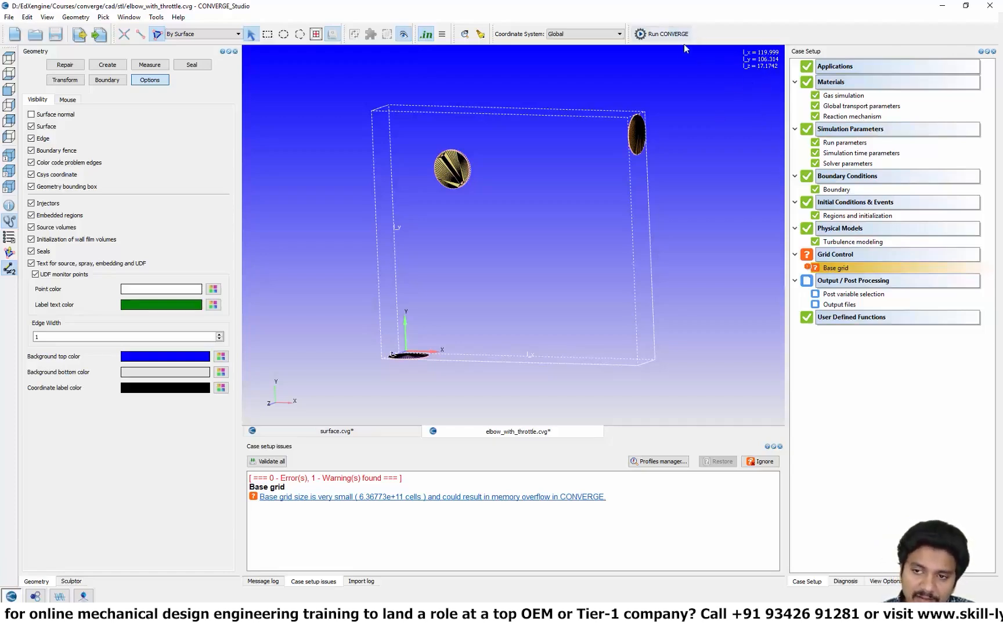
Scale the entire surface uniformly by 0.001 about the origin and revalidate the base grid.
left_click(53, 81)
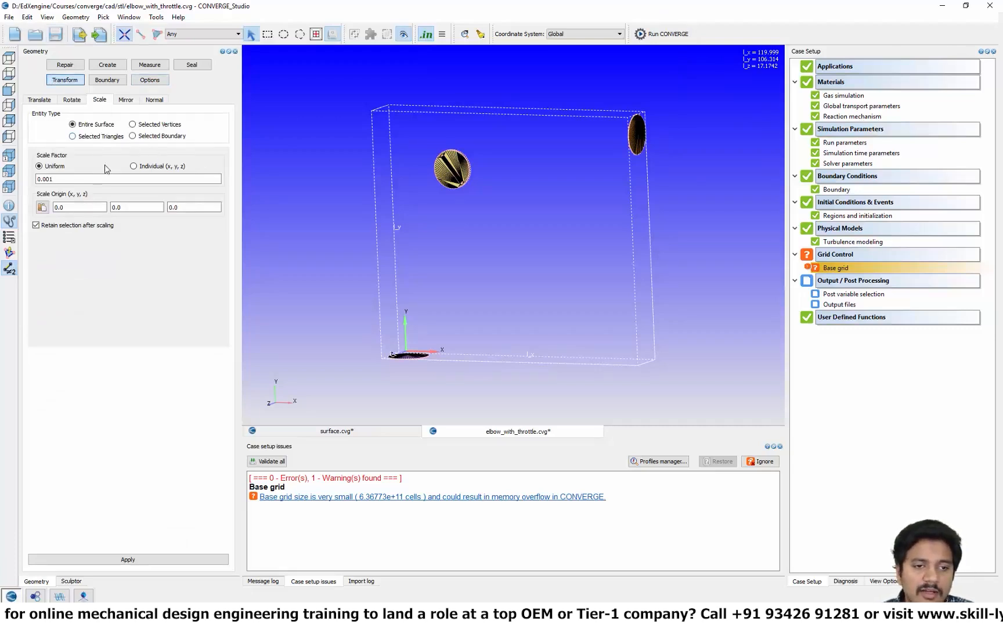
left_click_drag(61, 179, 33, 178)
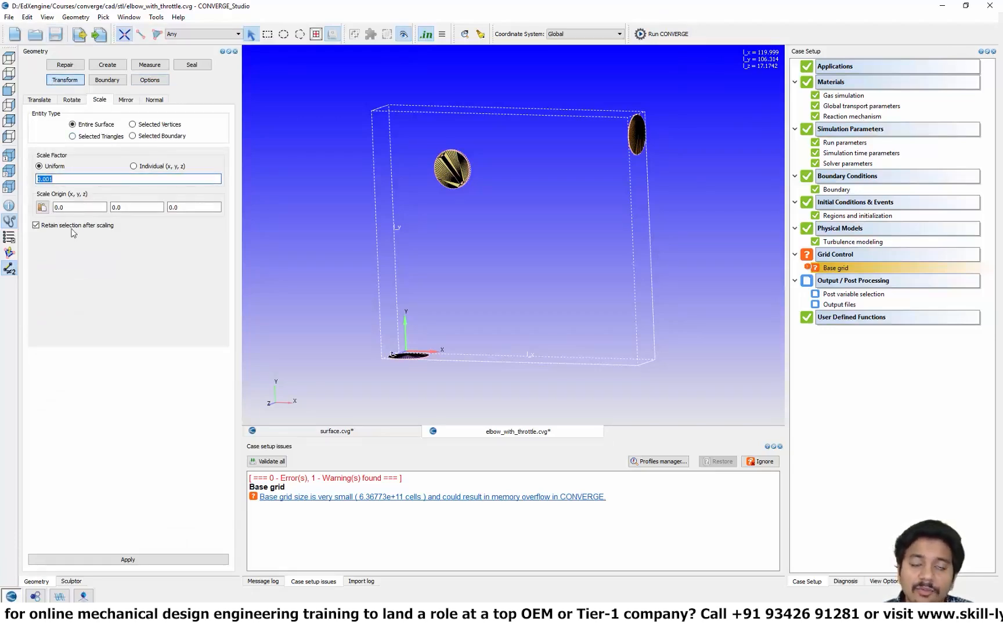
left_click(112, 562)
left_click(9, 58)
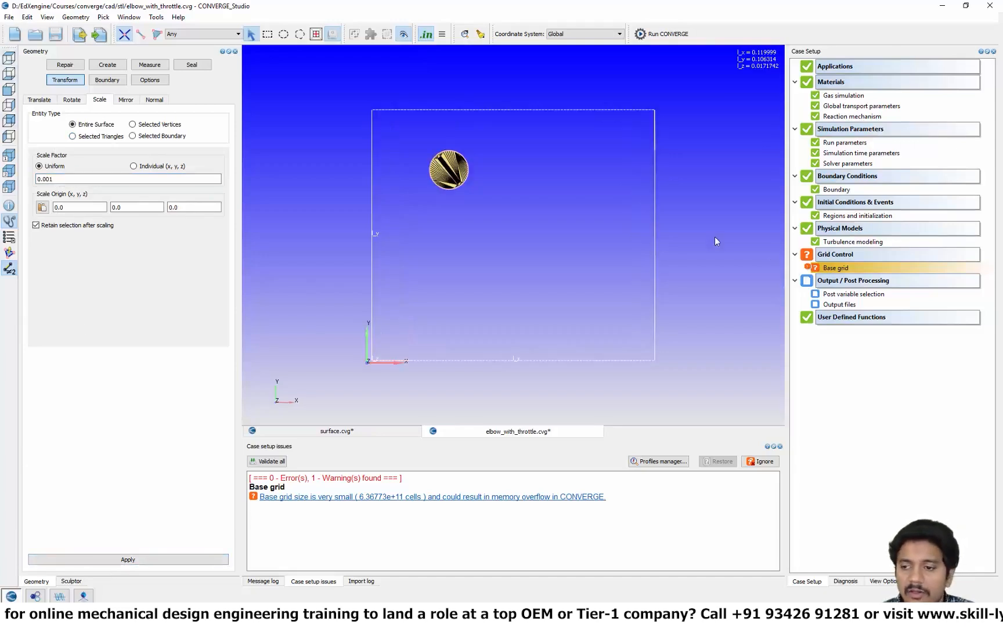
right_click(846, 272)
left_click(852, 275)
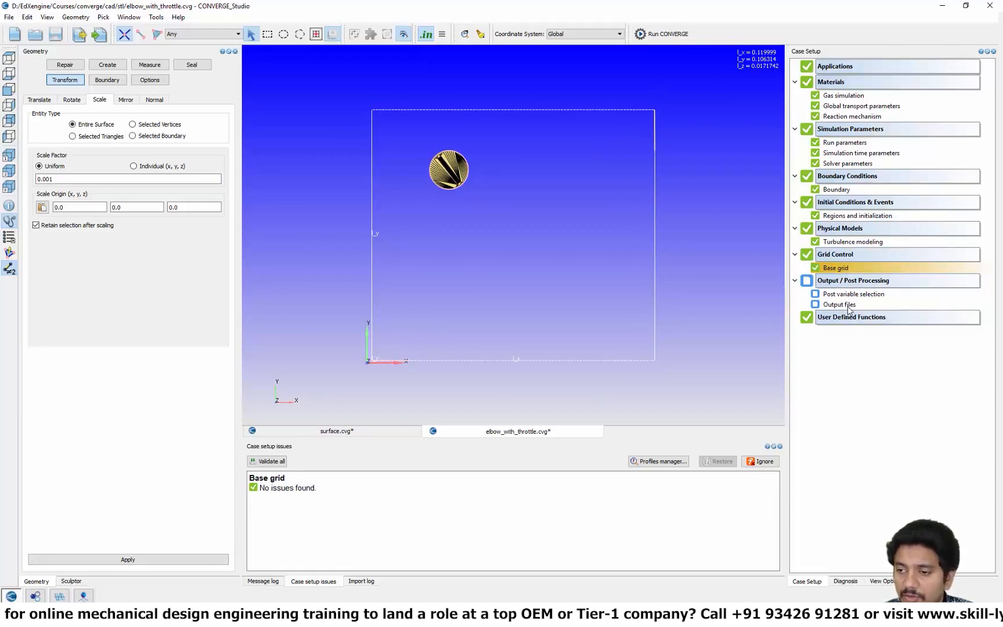
Accept the default post variable selection and output file settings to complete the Output / Post Processing section.
double_click(850, 294)
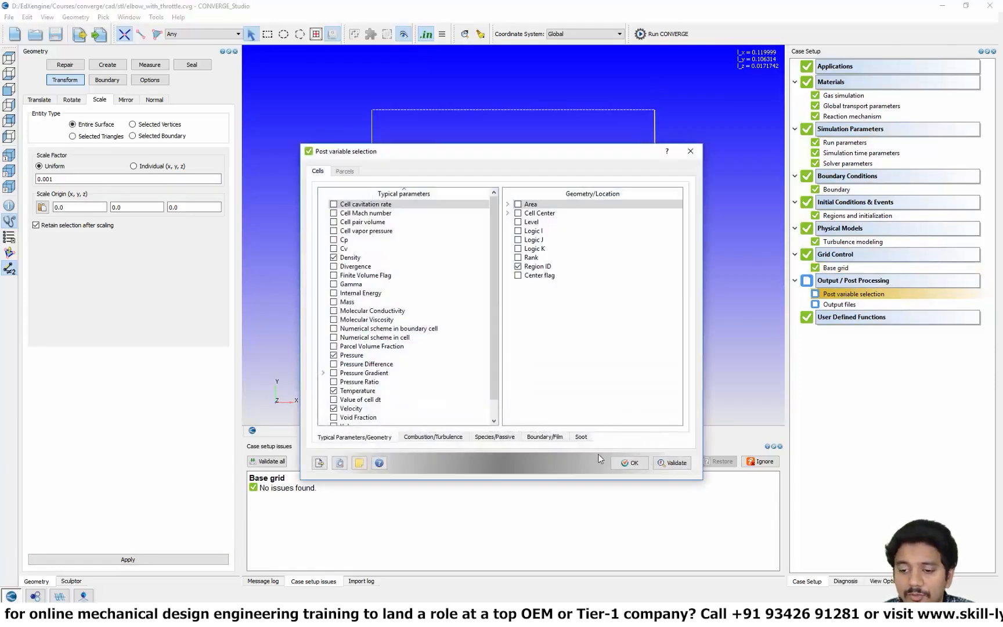
left_click(636, 479)
double_click(823, 306)
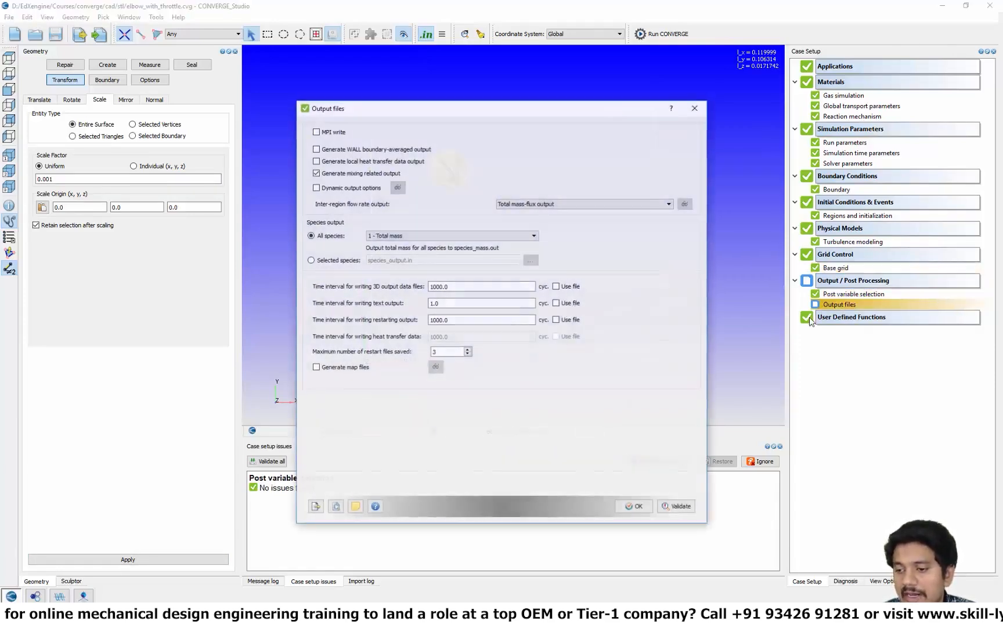
left_click(641, 502)
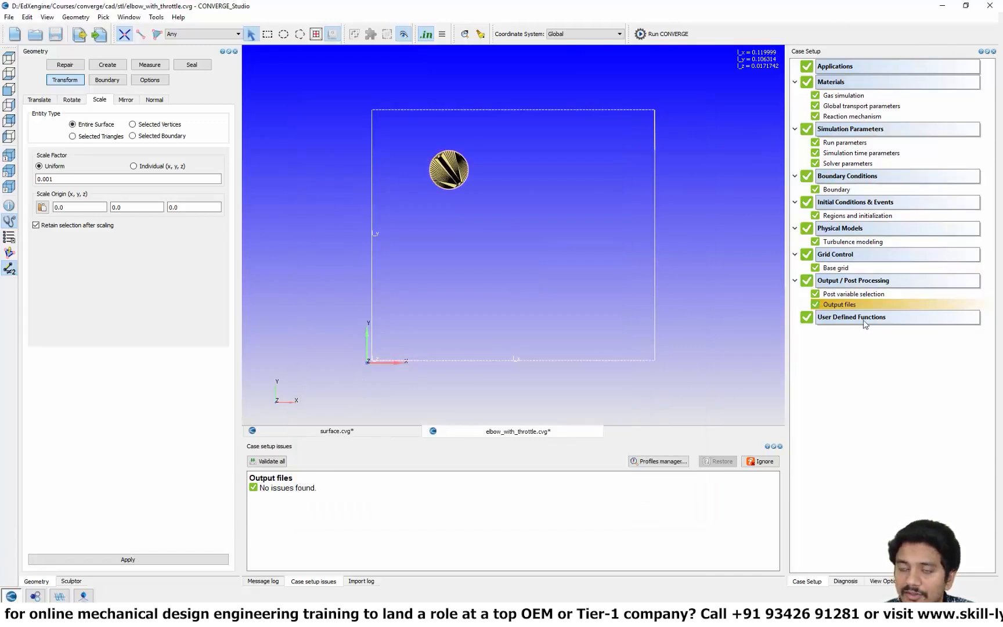
Start exporting the input files and create an output folder named elbow_flow inside D:\converge_runs.
left_click(9, 17)
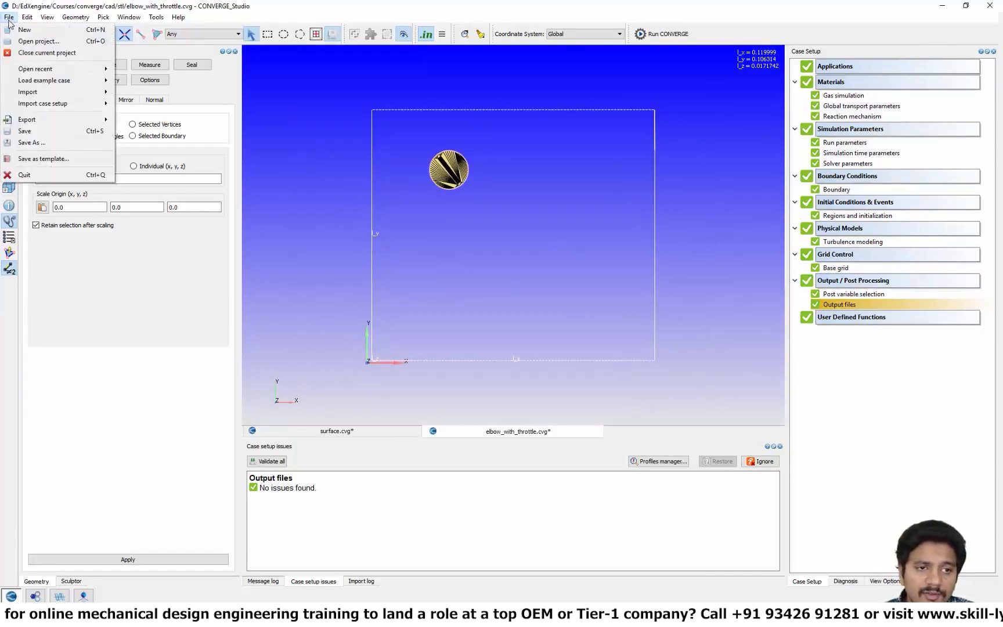
mouse_move(27, 120)
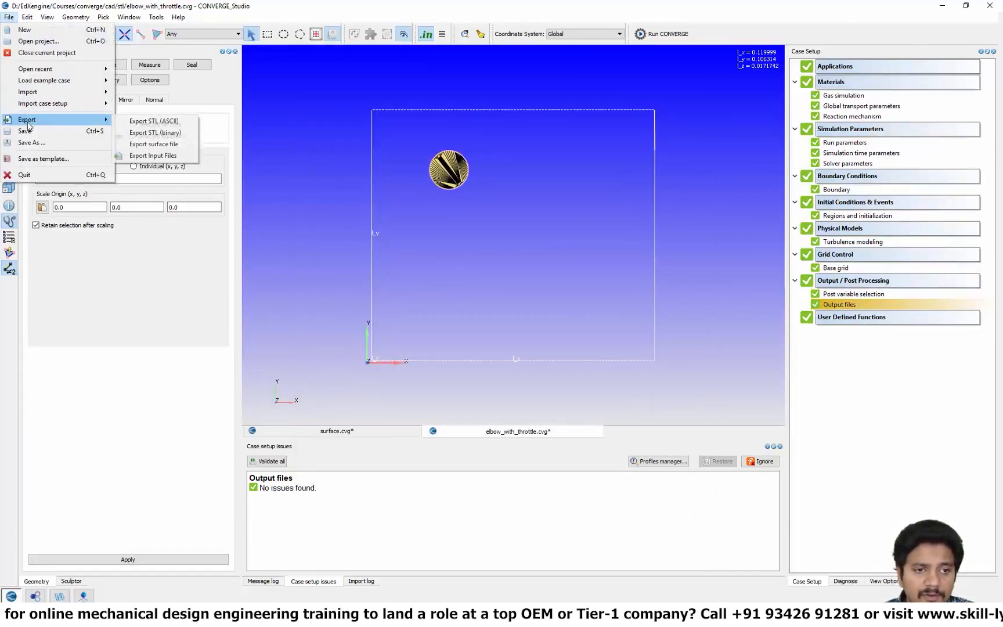
left_click(153, 155)
left_click(643, 193)
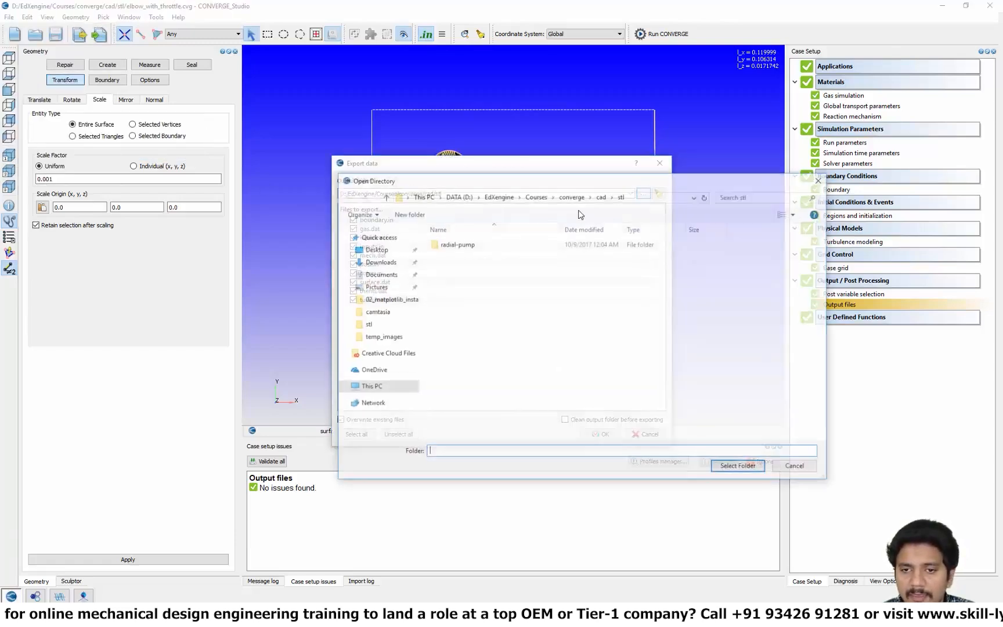
left_click(377, 388)
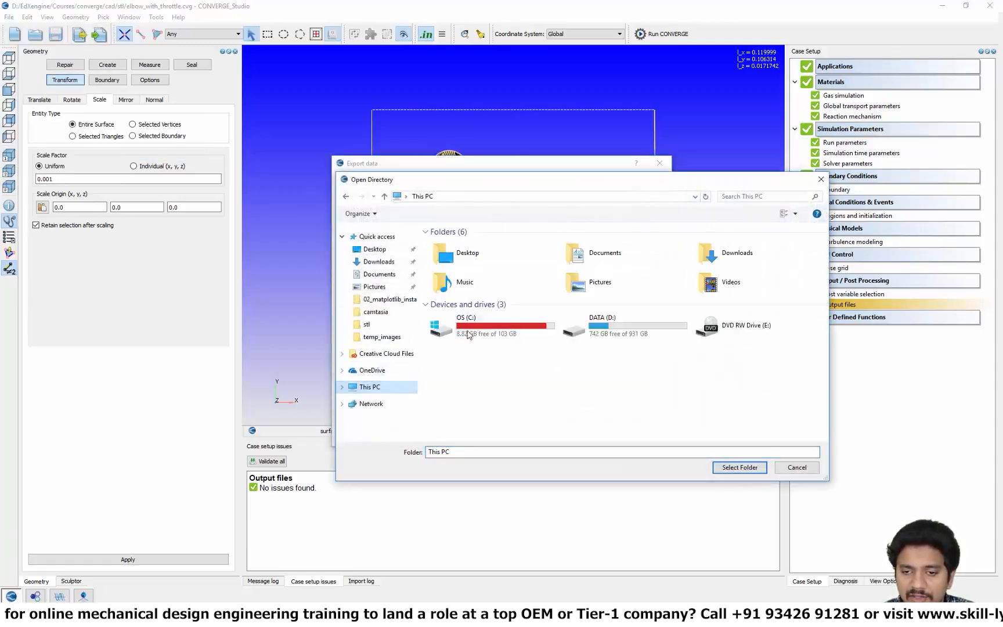
double_click(633, 322)
double_click(459, 276)
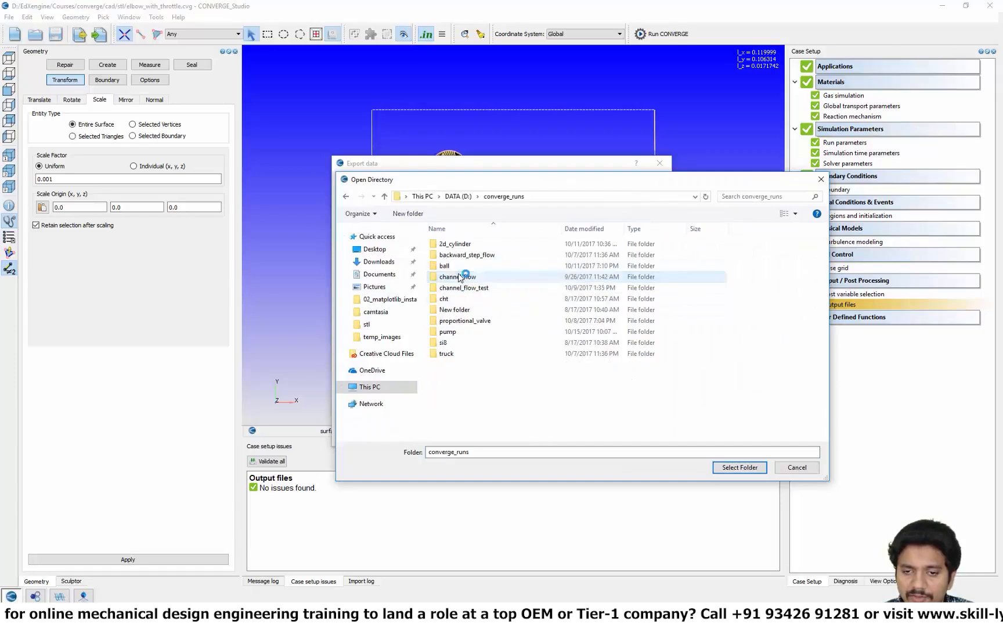
left_click(408, 213)
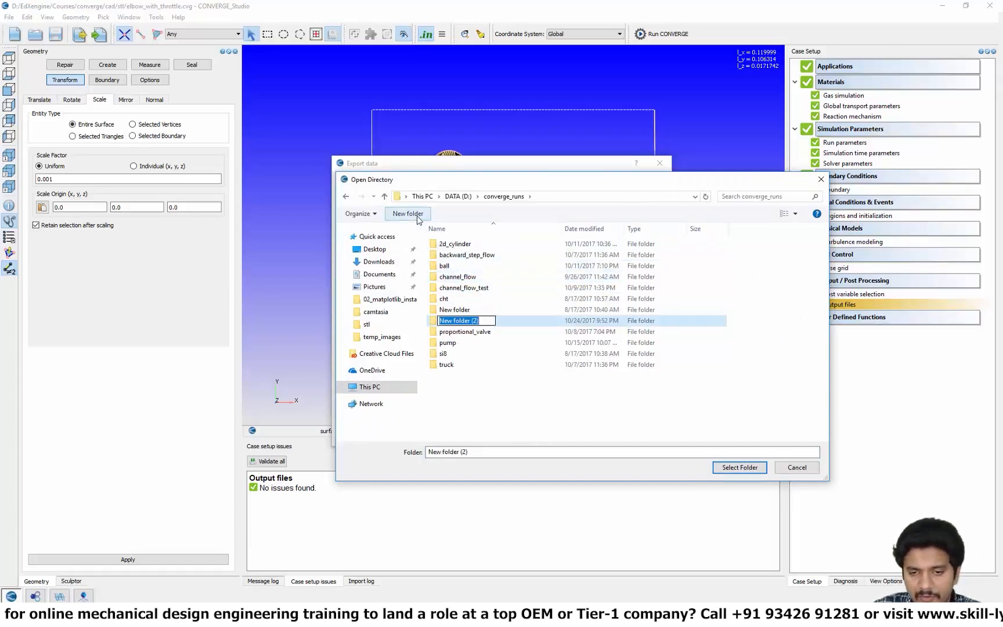
type("elbow_flow")
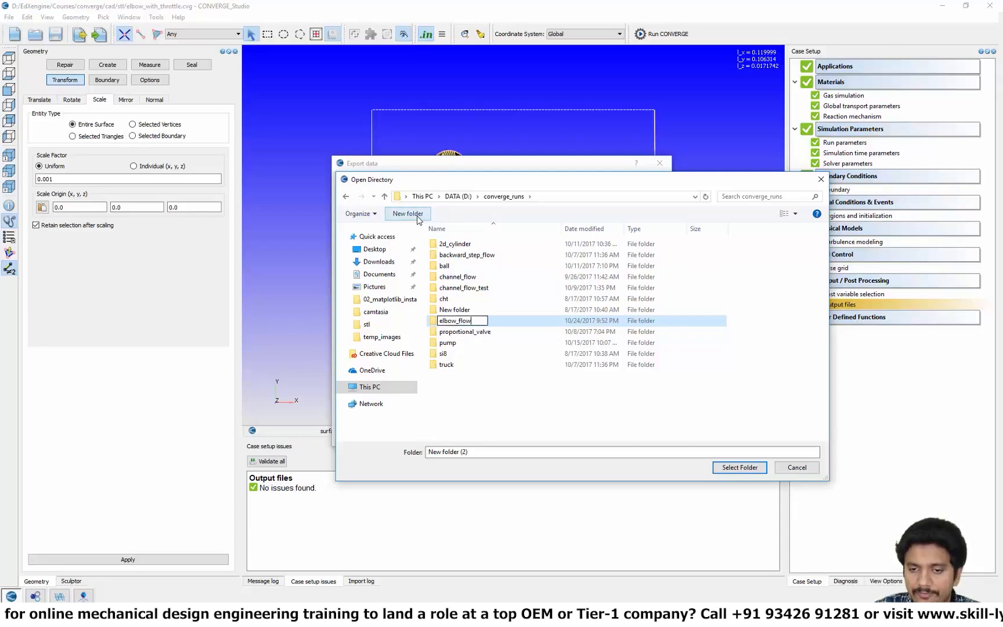
key("Return")
double_click(461, 320)
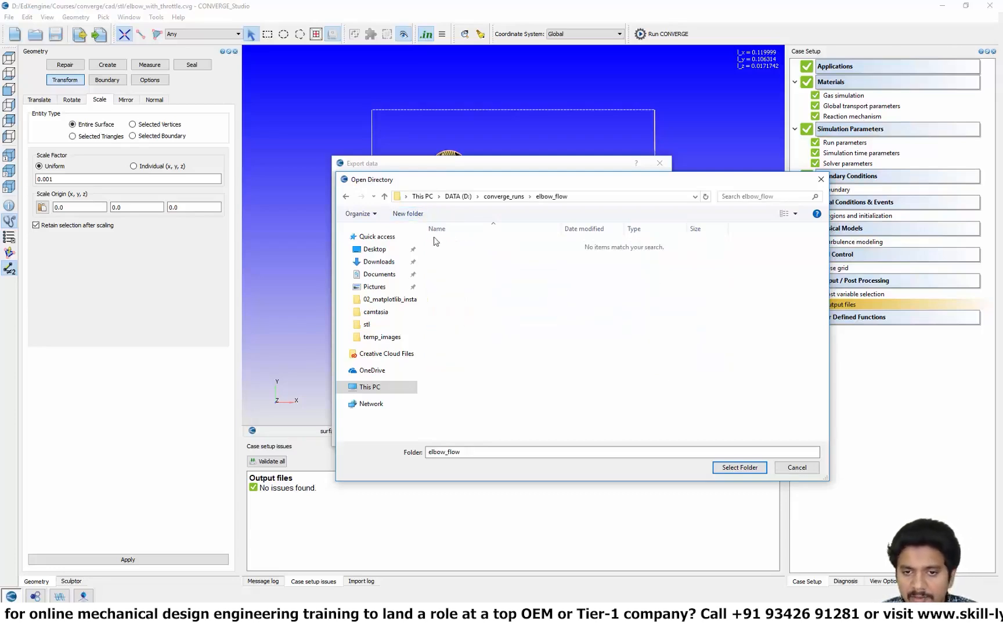
Create a steady_state subfolder in elbow_flow and export all the case input files into it.
left_click(420, 218)
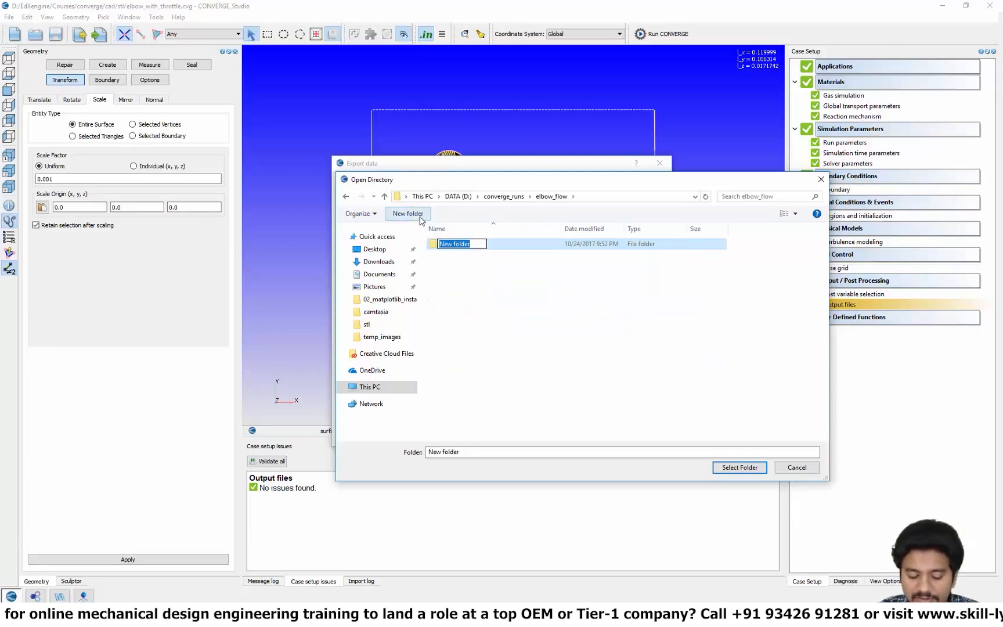
type("steady")
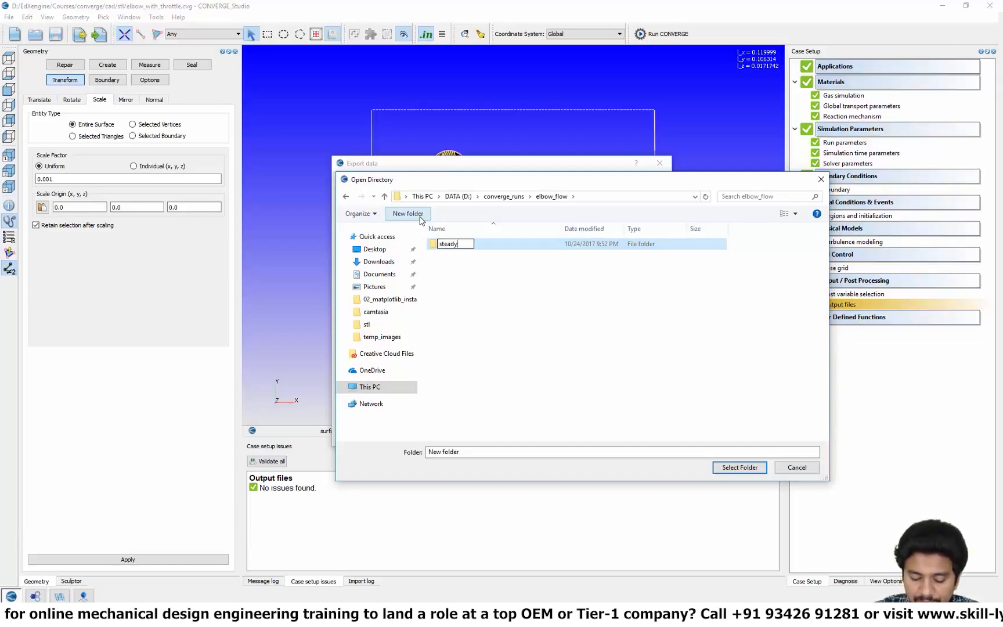
type("_state")
key("Return")
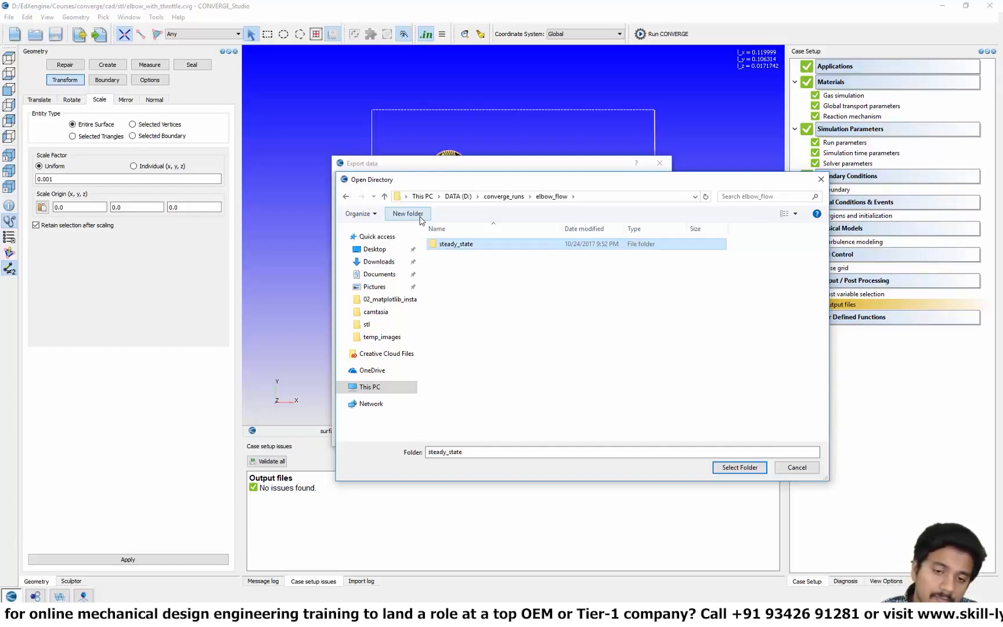
double_click(444, 246)
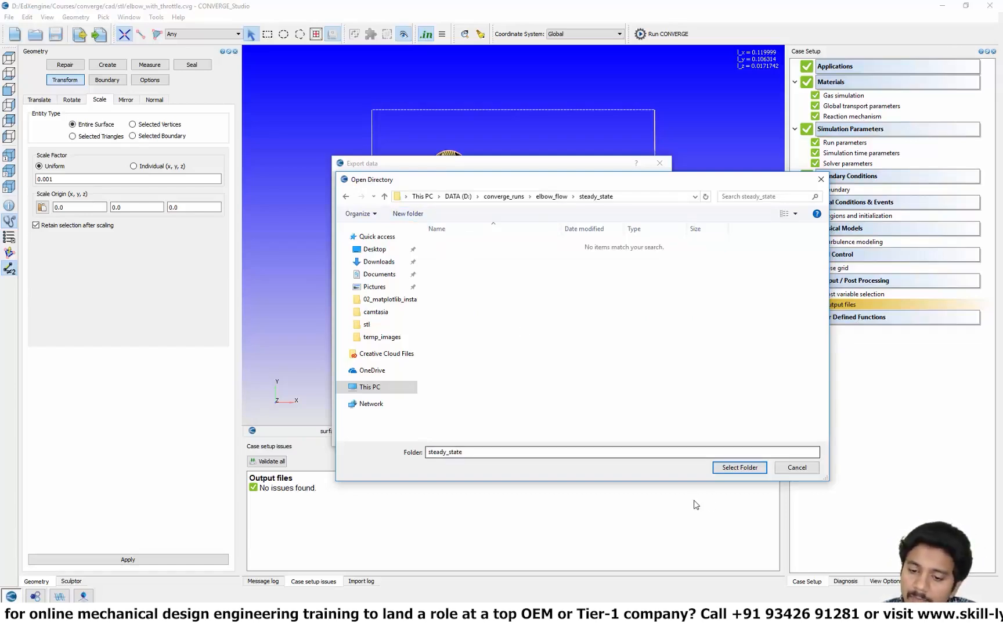
left_click(726, 467)
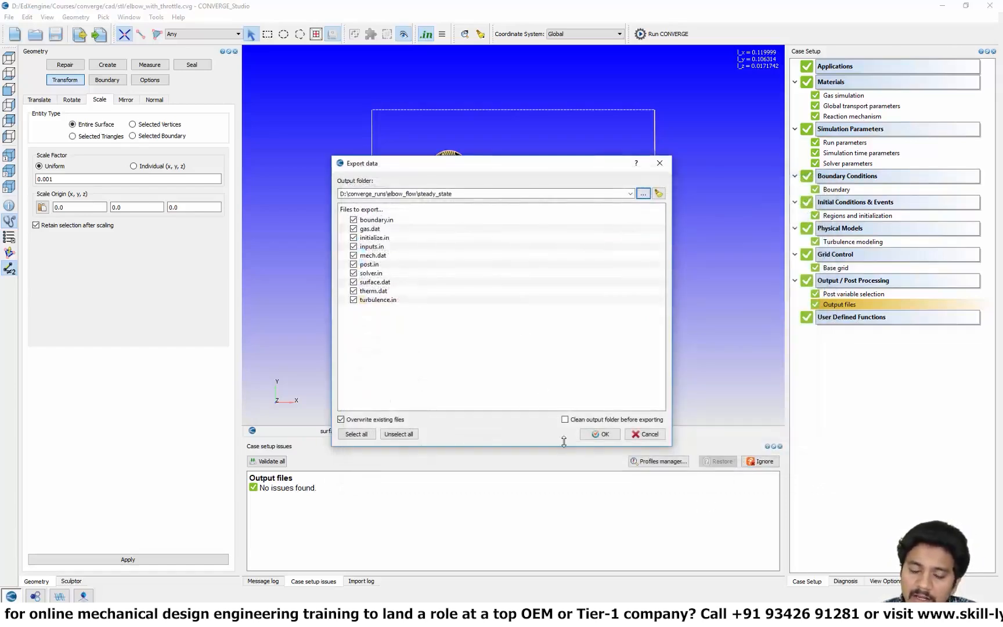
left_click(595, 438)
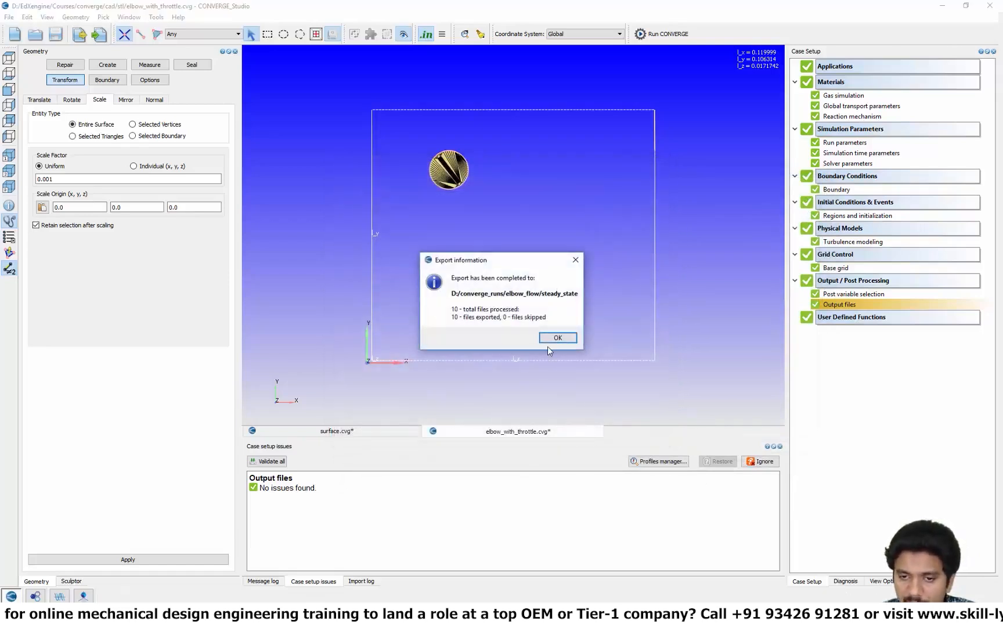
left_click(549, 338)
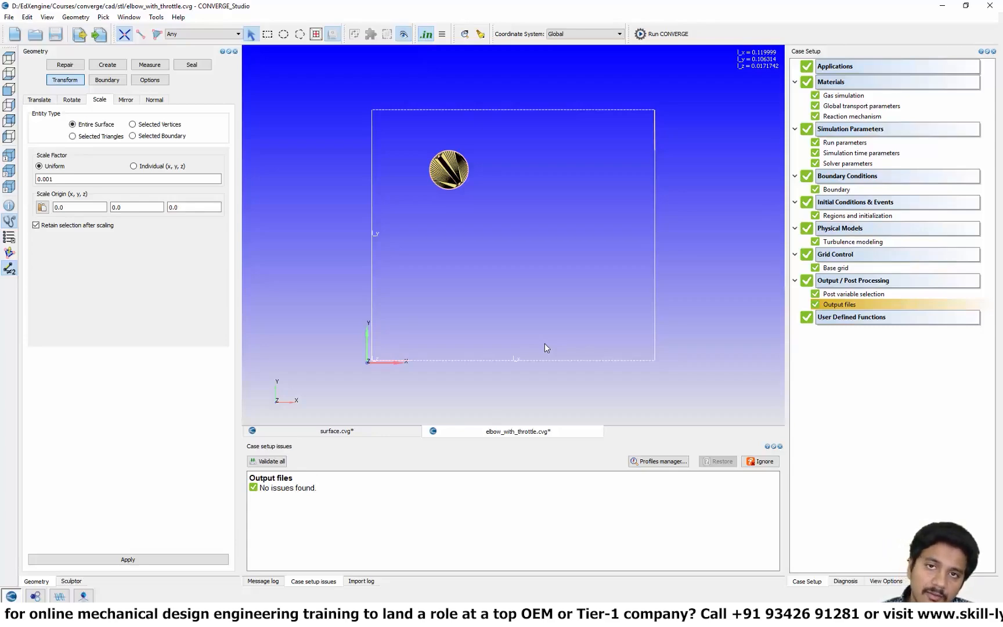
Switch to the Cygwin terminal, change to the converge_runs directory on drive D: and list its contents.
key("alt+Tab")
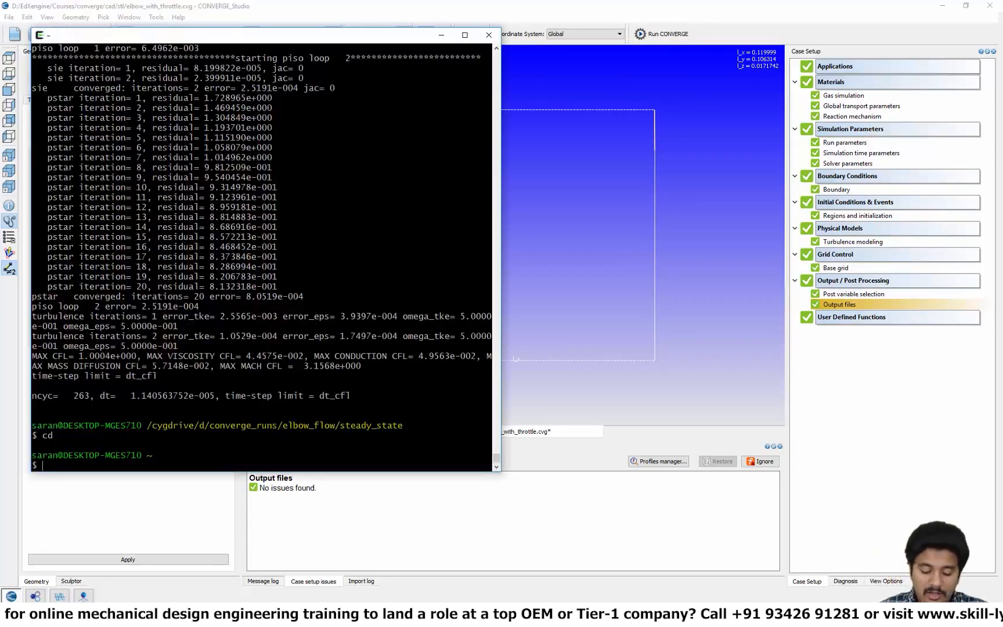
type("cd D:")
key("Return")
type("cd ")
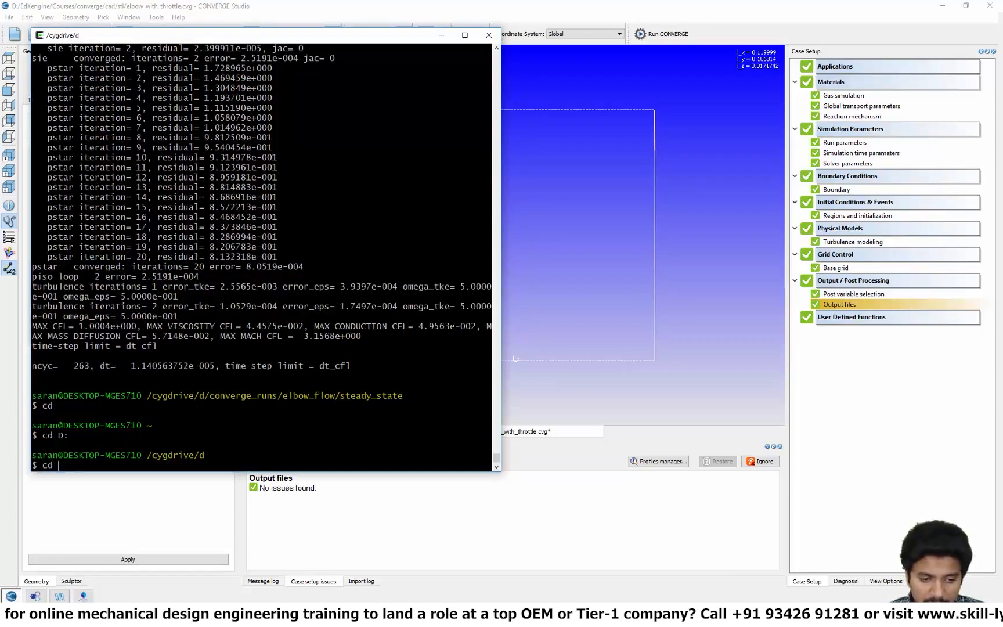
type("converge_runs/")
key("Return")
type("l")
Change into the elbow_flow/steady_state directory and list the exported input files.
type("d elb")
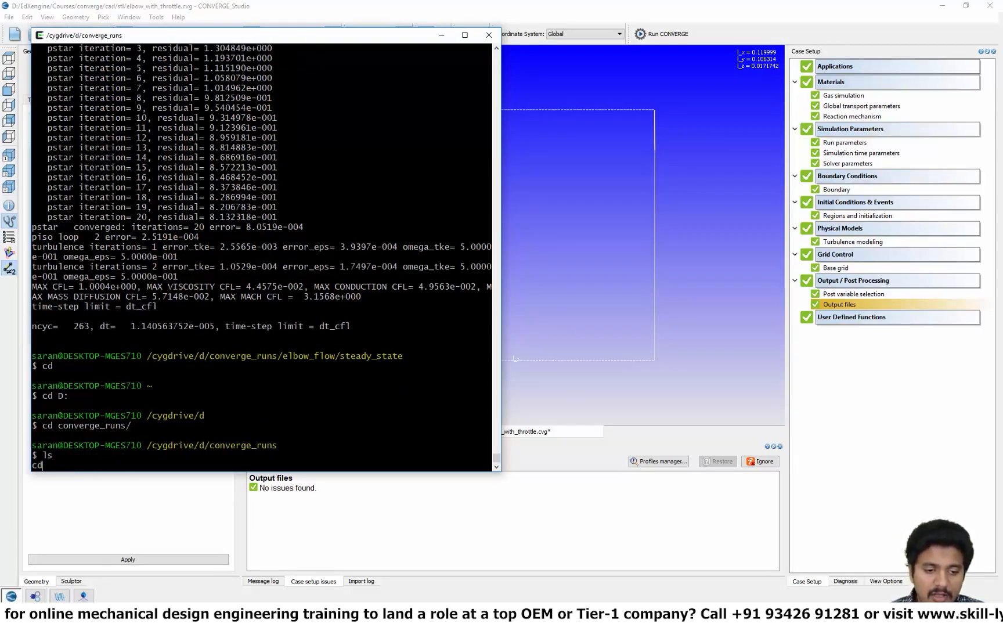
key("Tab")
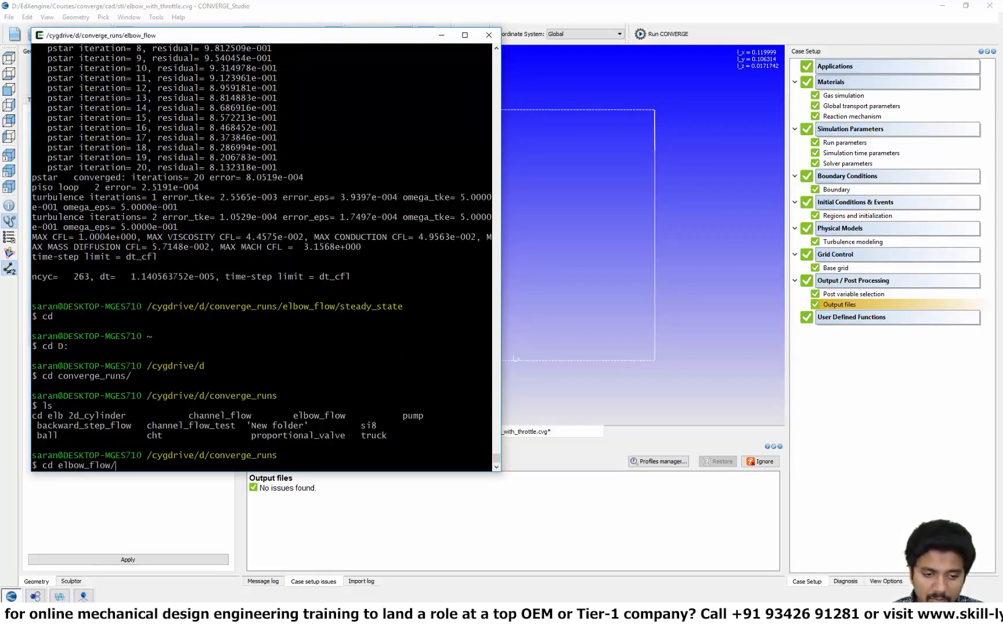
key("Return")
type("cd st")
key("Tab")
key("Return")
type("ls")
key("Return")
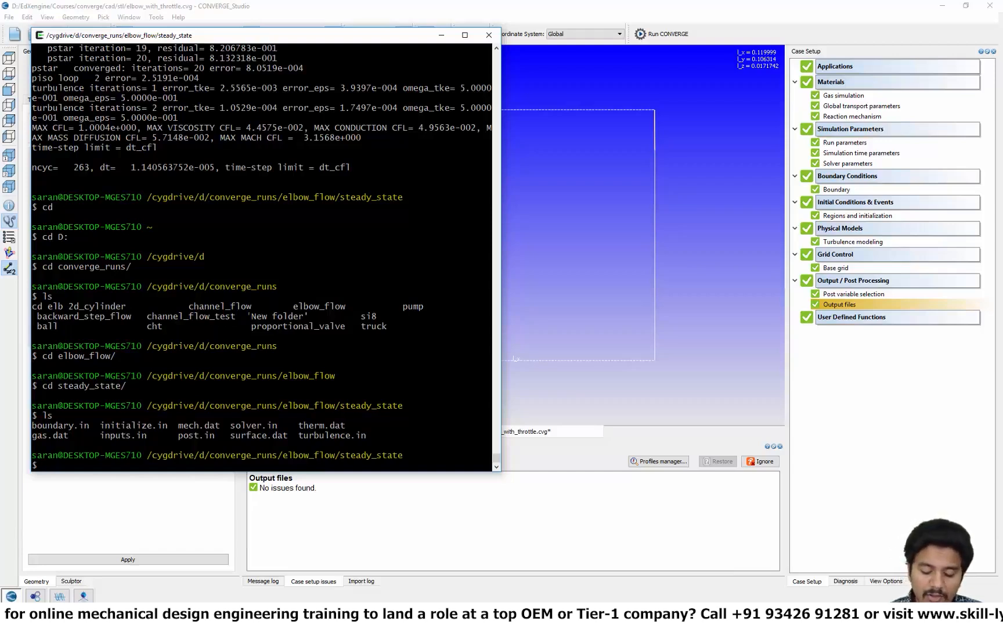
Run the converge solver in the steady_state directory and check the cycle number reached in its output.
type("converge")
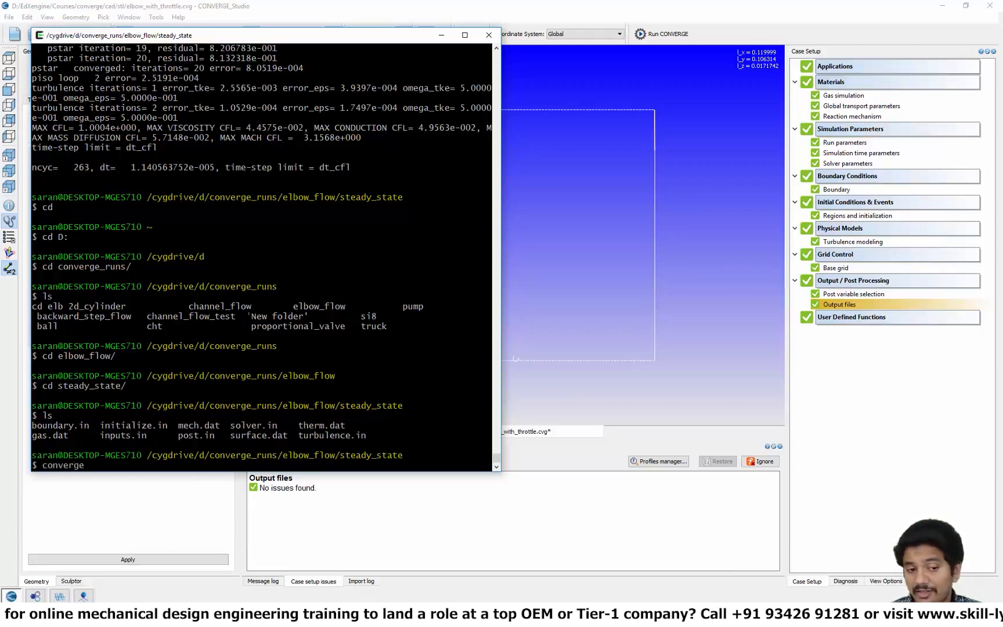
key("Return")
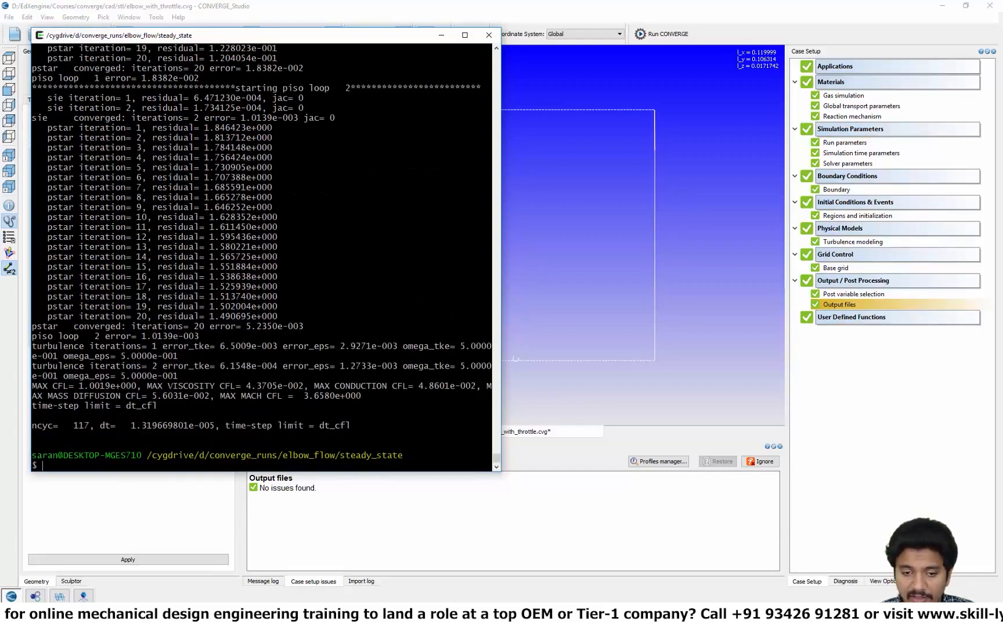
double_click(80, 426)
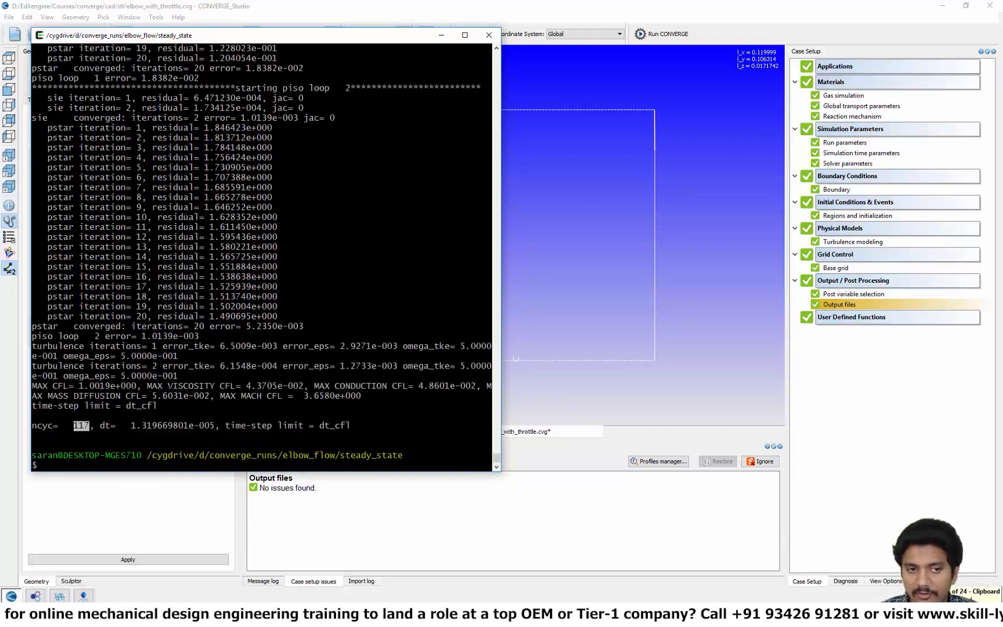
Open the cell_count_ranks.out file in the vi editor.
type("cl")
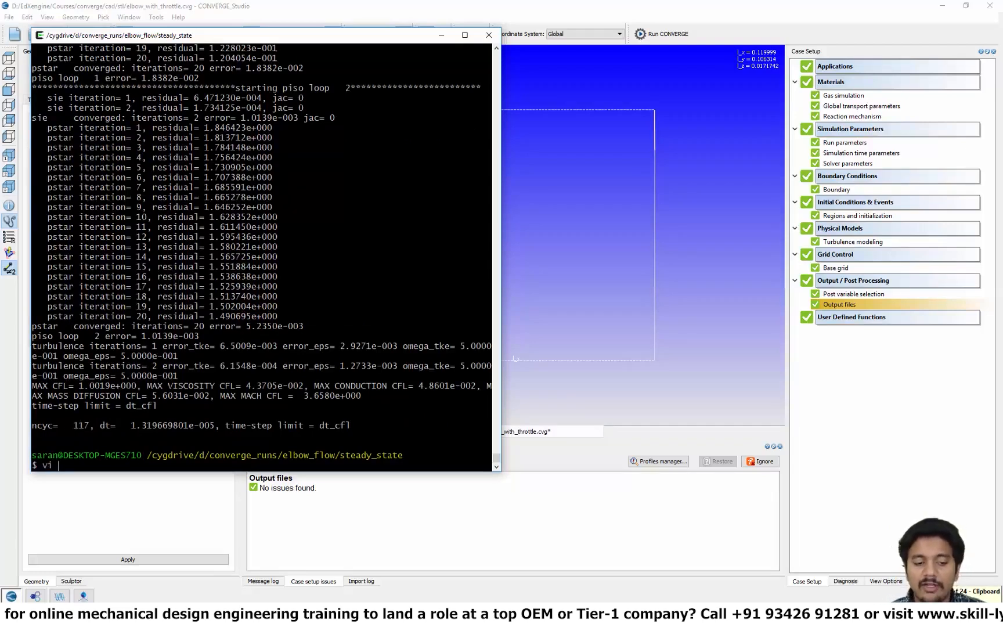
key("BackSpace")
key("BackSpace")
type("vi cell_count_r")
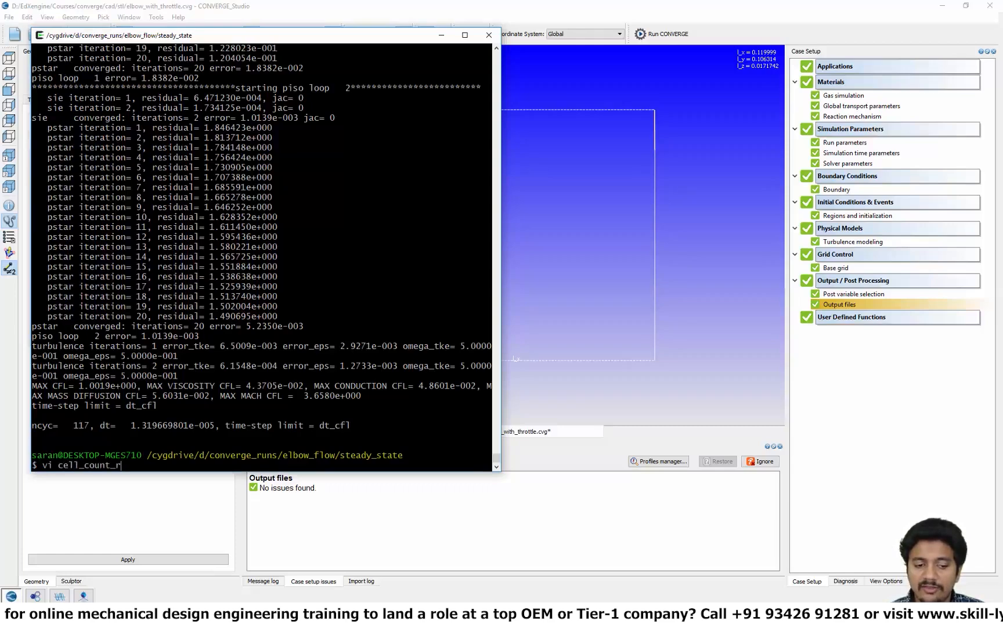
type("a")
key("Tab")
key("Return")
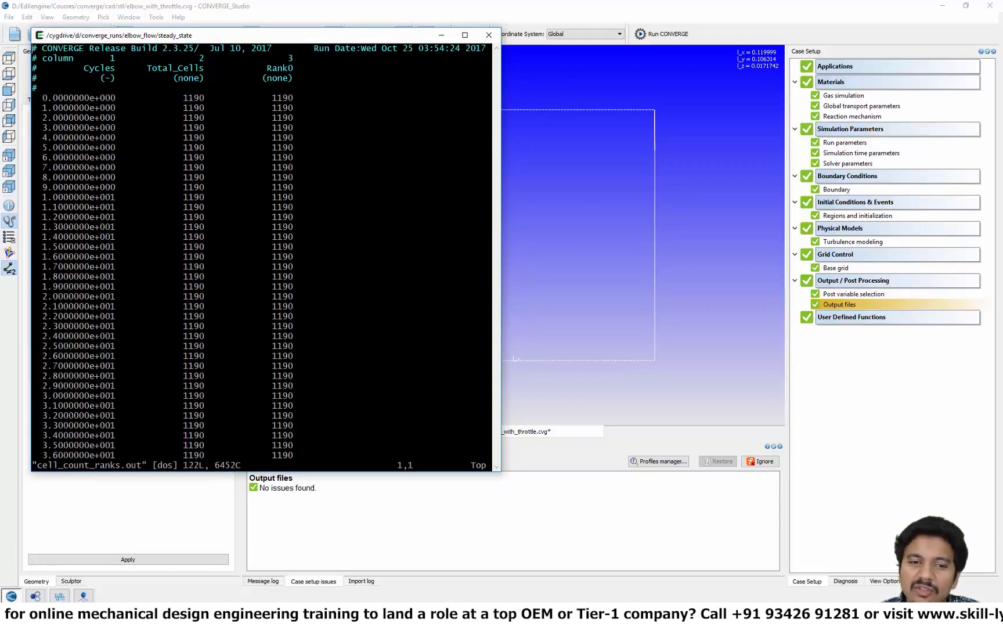
Examine the Cycles, Total_Cells and Rank0 columns of the cell count file.
left_click_drag(179, 97, 205, 98)
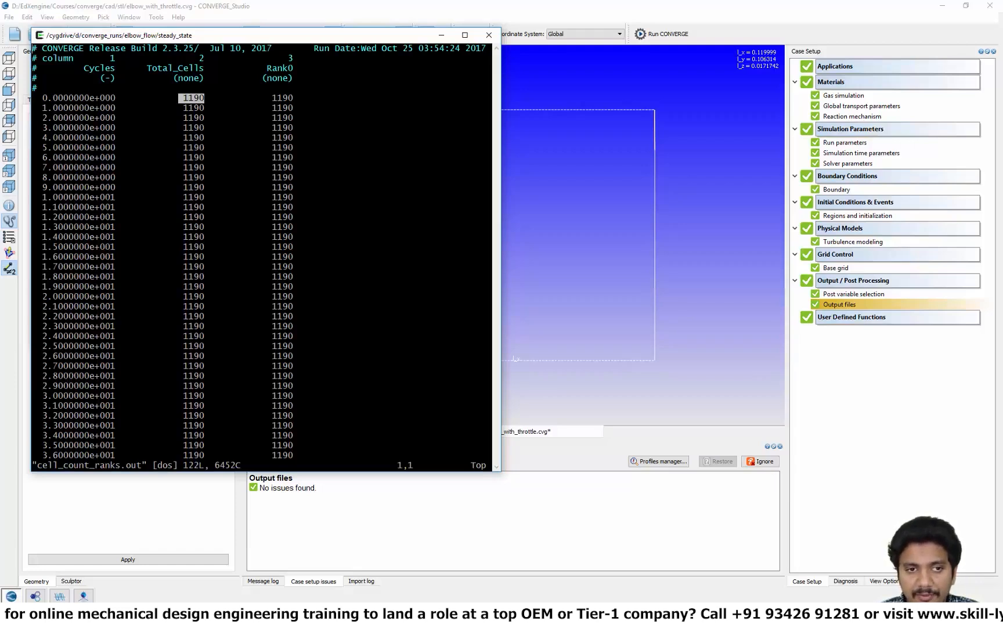
double_click(68, 97)
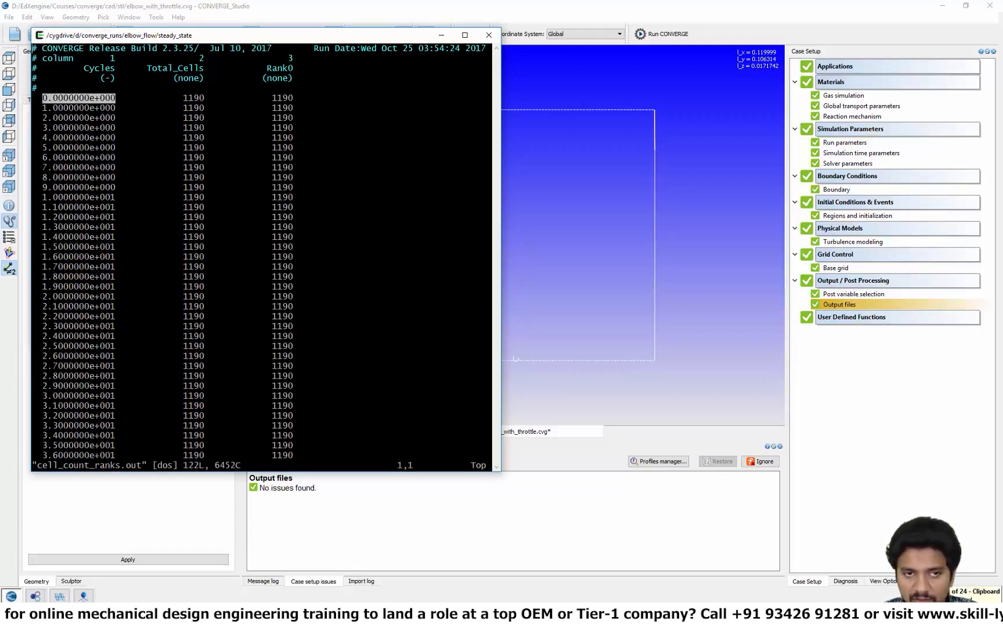
double_click(167, 69)
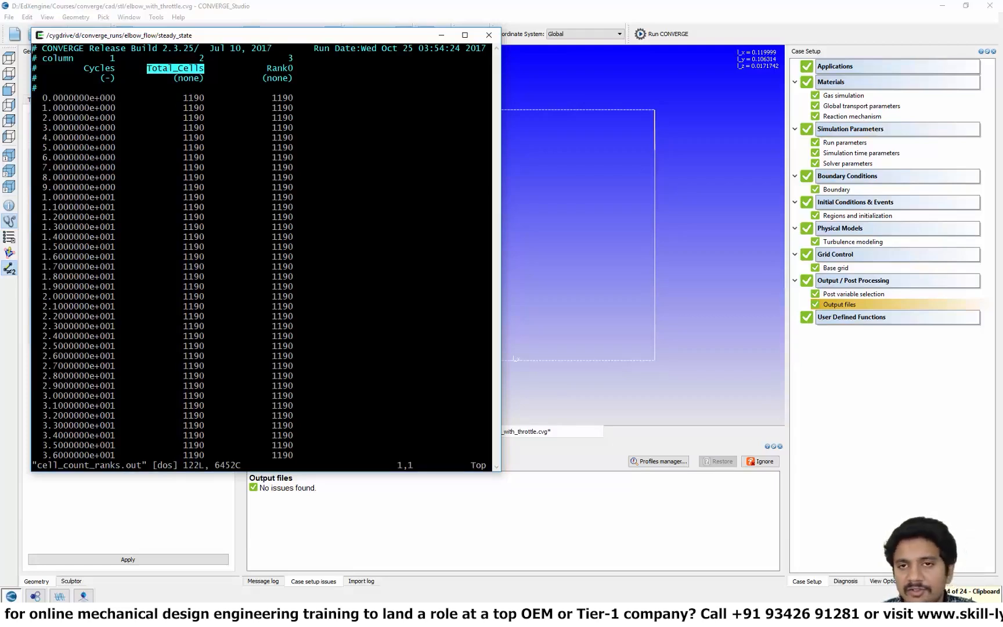
double_click(280, 68)
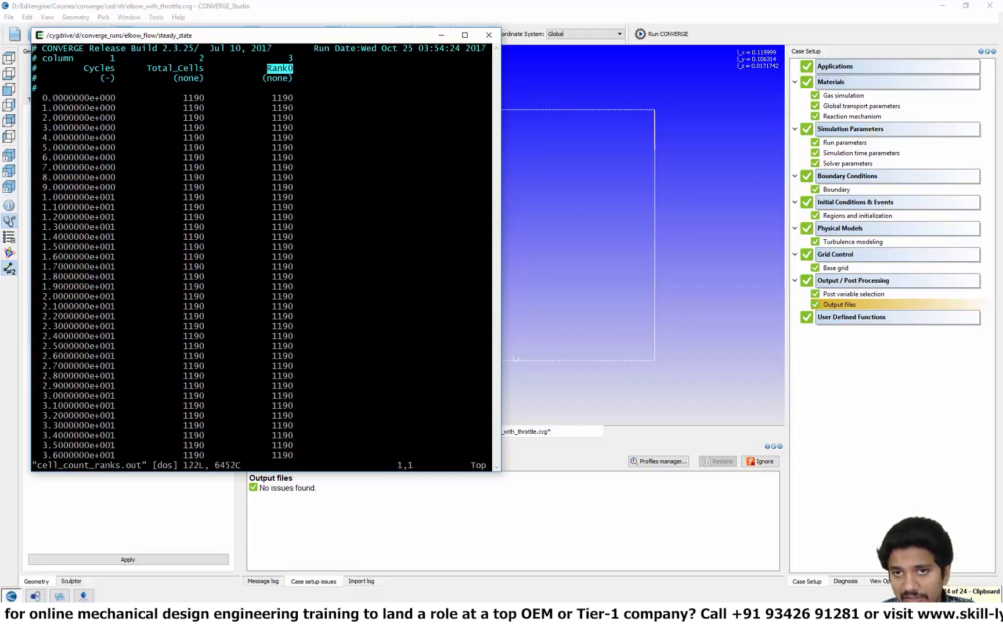
left_click(281, 68)
double_click(280, 69)
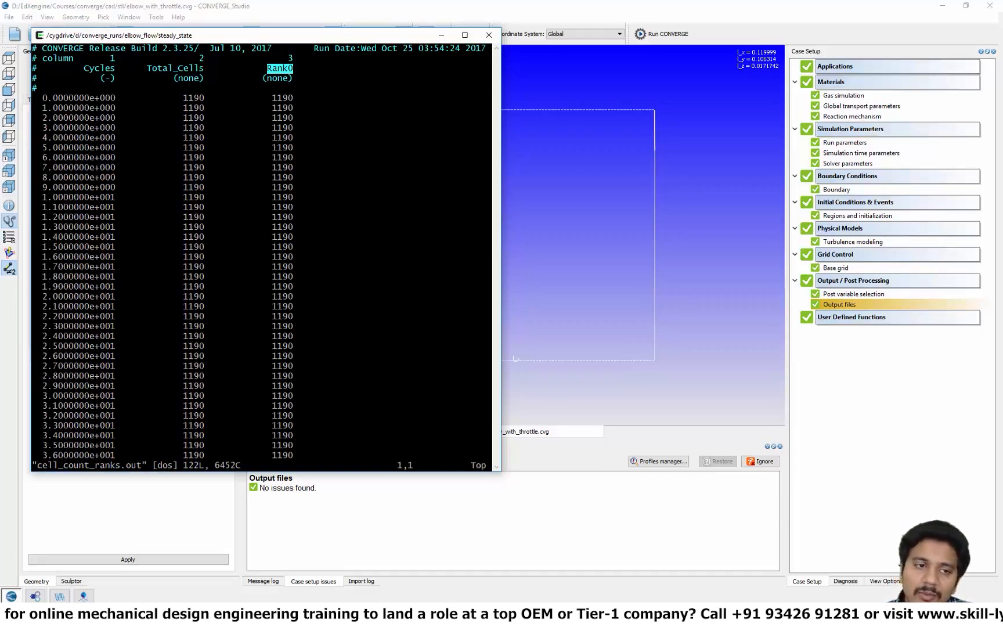
key("Escape")
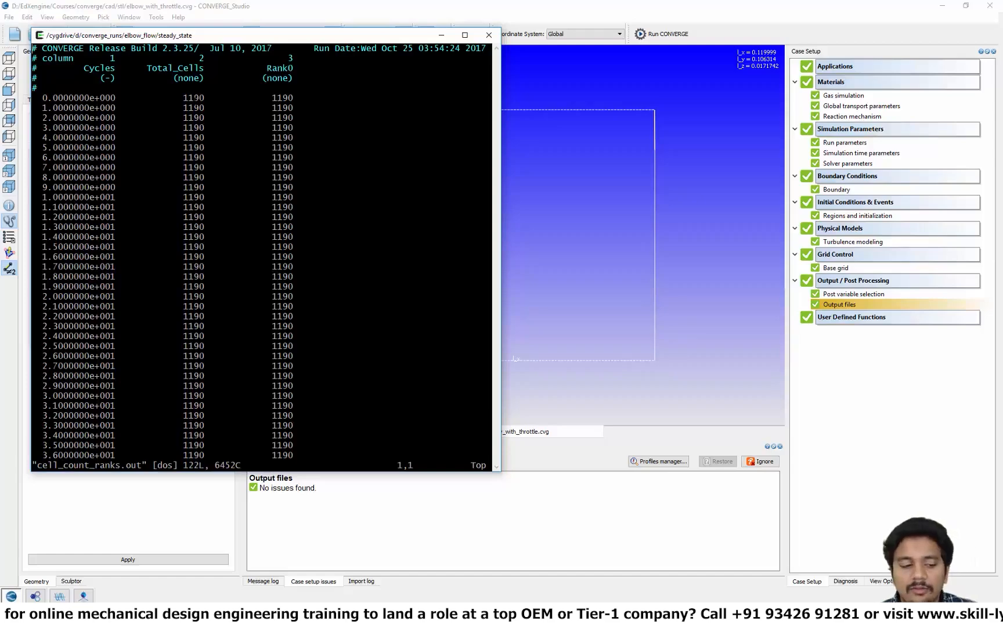
Quit the cell count file without saving, change into the output directory and list its post files.
type(":q")
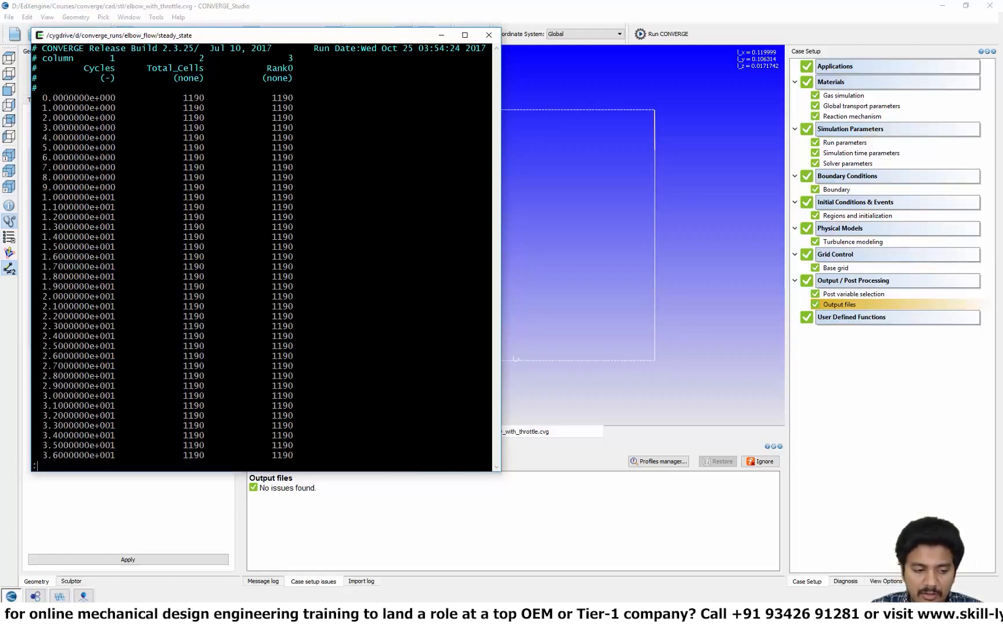
key("Return")
type("cd output/")
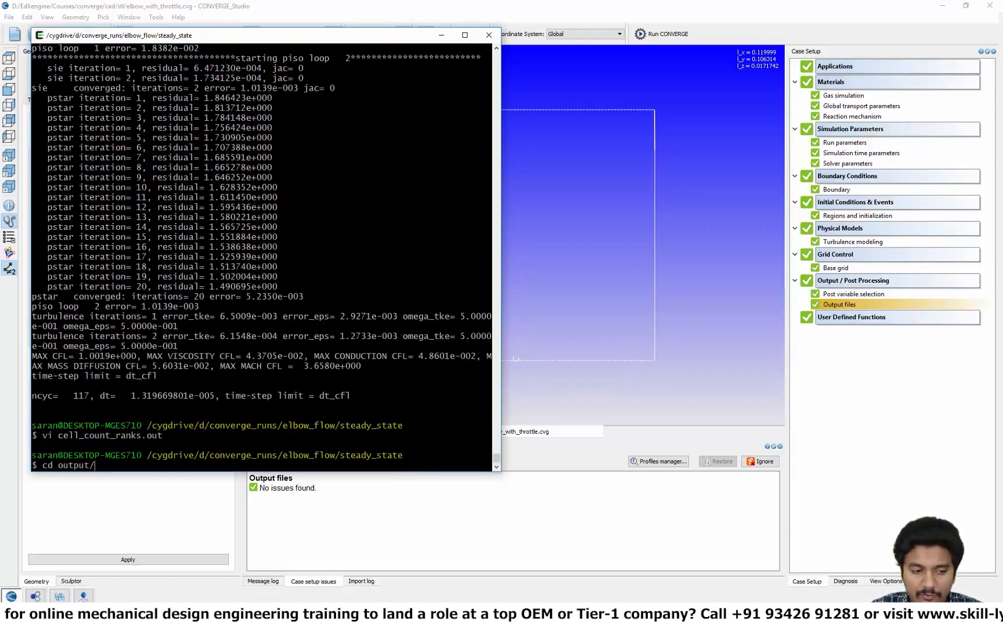
key("Return")
type("ls")
key("Return")
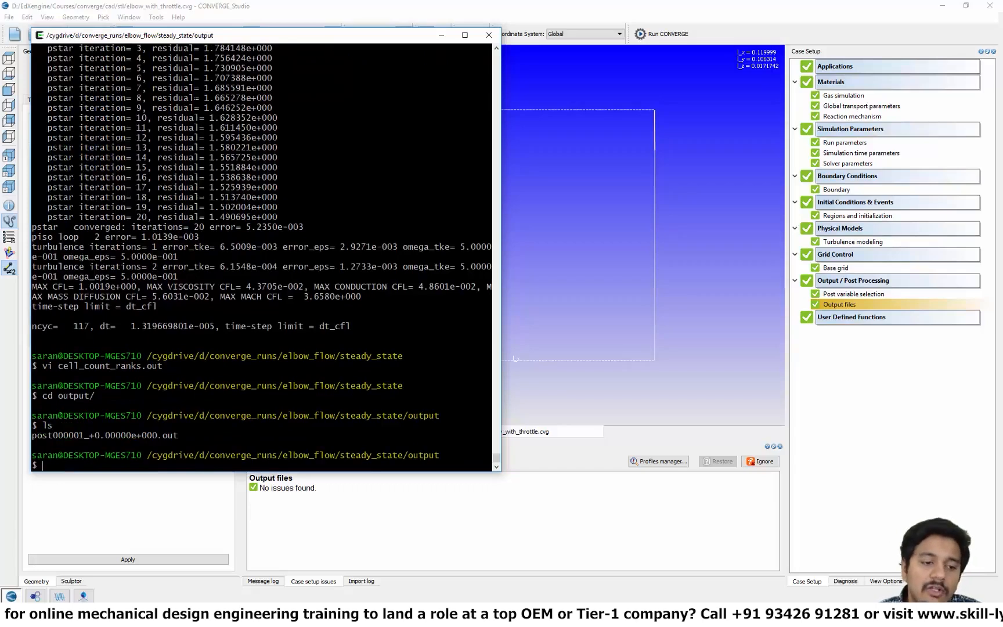
double_click(79, 435)
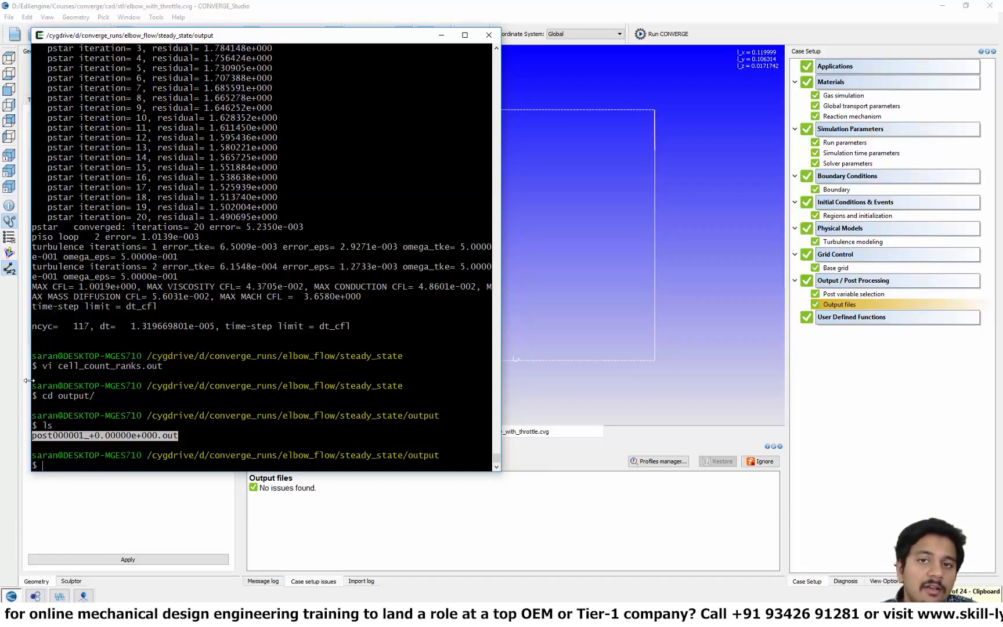
In the post-conversion module, name the case test and set the directory to D:/converge_runs/elbow_flow/steady_state/output.
left_click(83, 596)
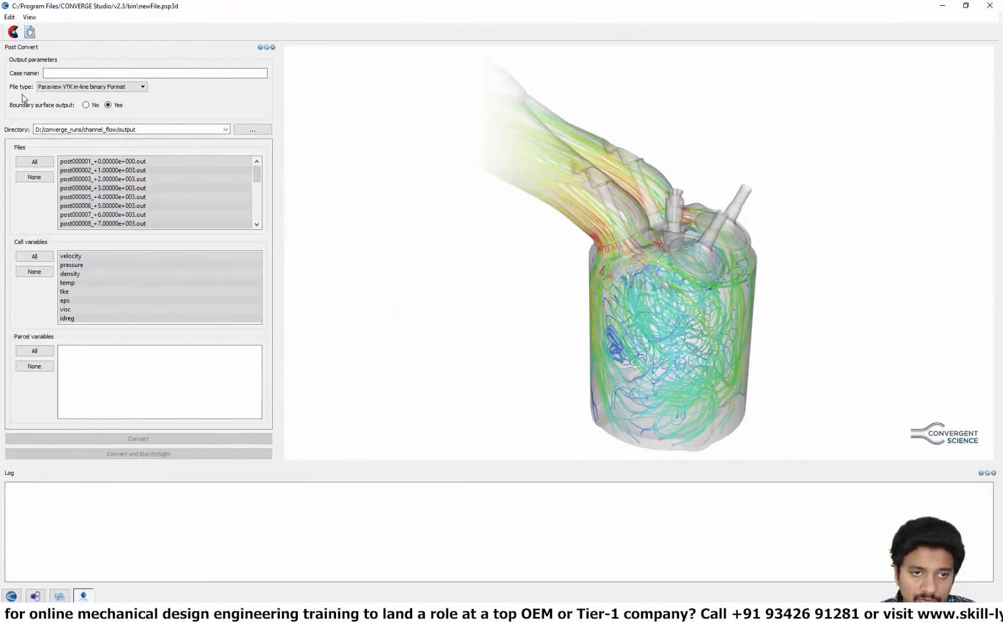
left_click(60, 74)
type("test")
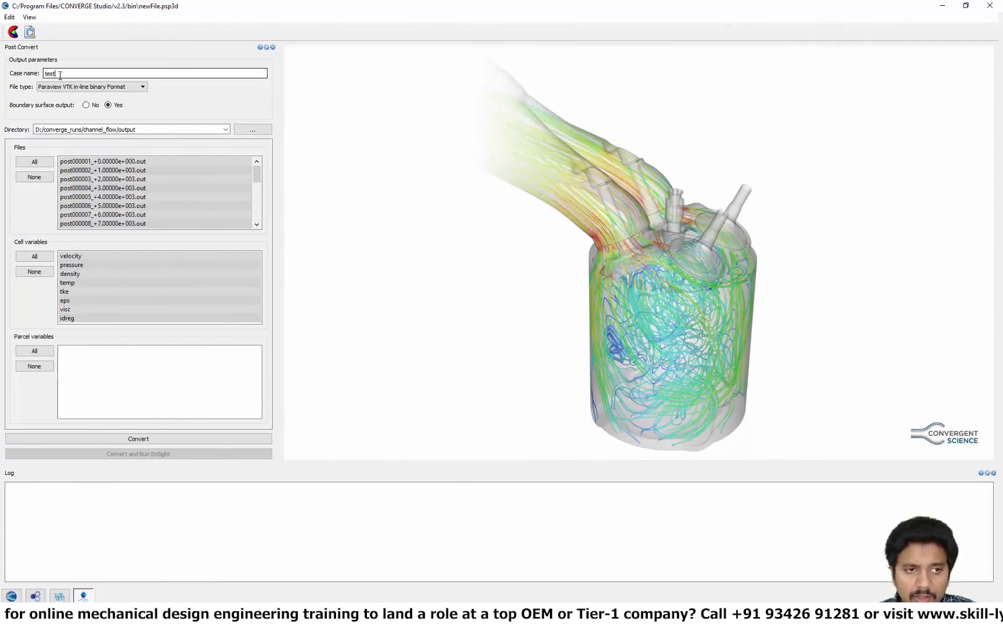
left_click(253, 129)
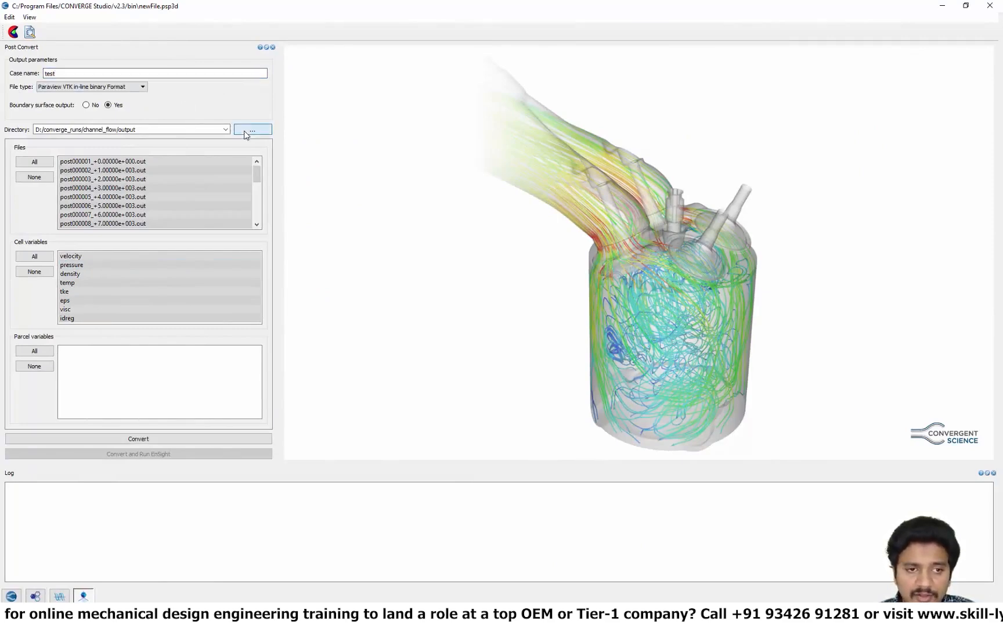
left_click(172, 37)
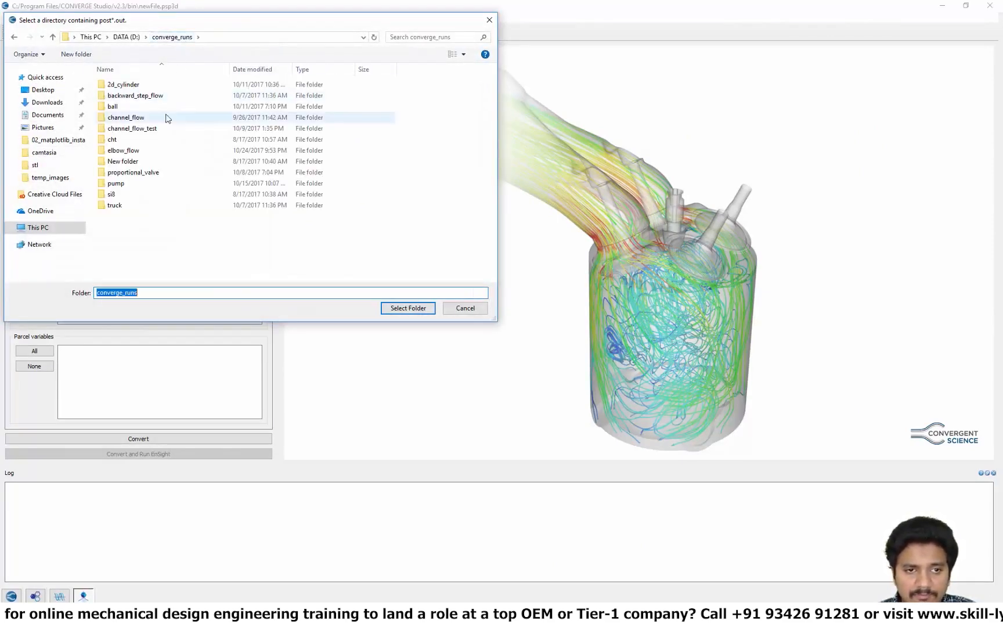
double_click(135, 152)
double_click(125, 85)
double_click(116, 95)
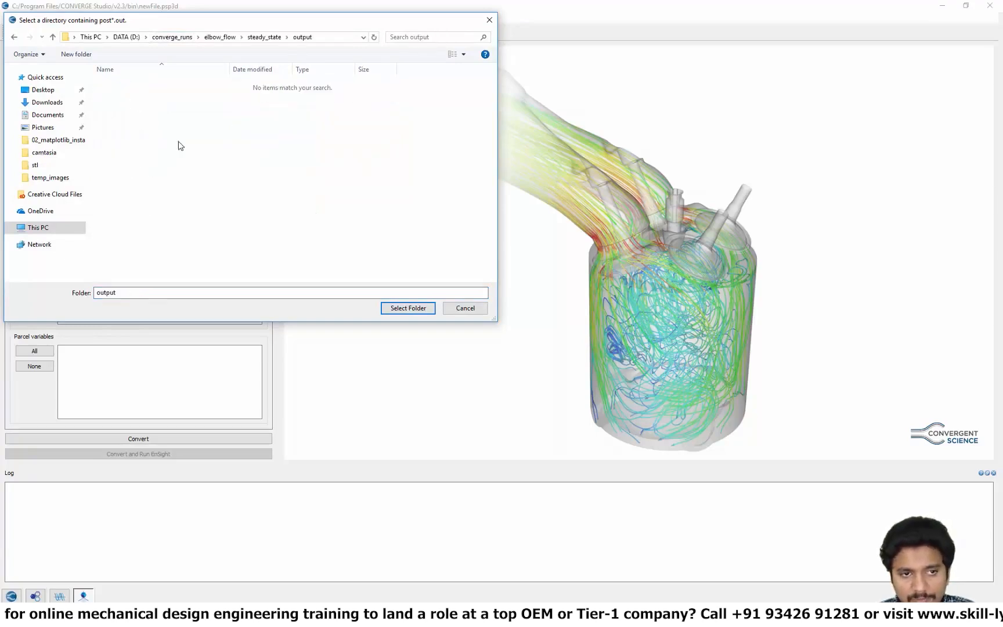
left_click(407, 307)
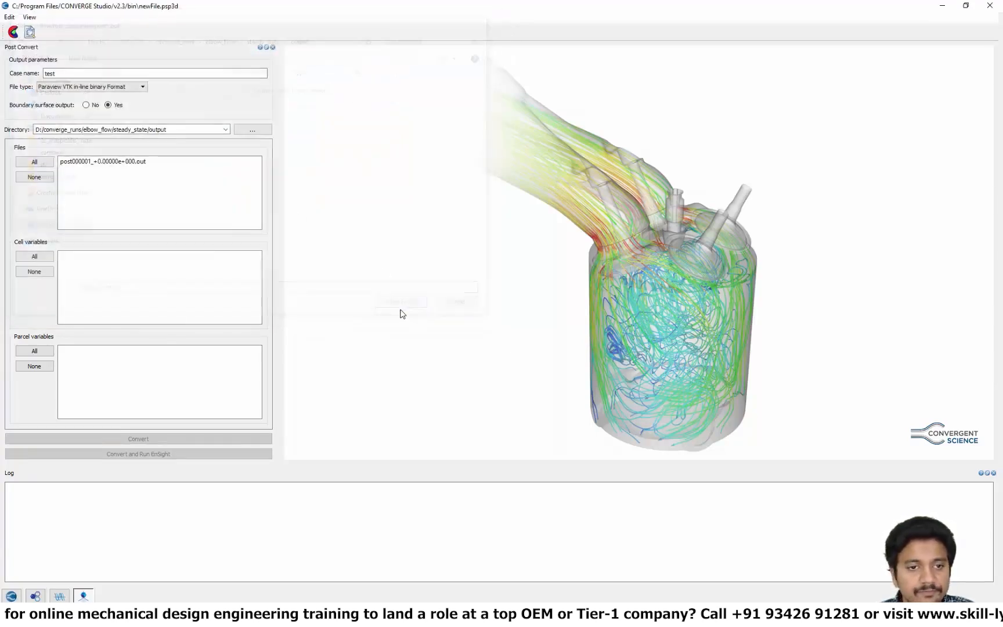
Convert all listed post files with all cell variables to ParaView format and dismiss the conversion log.
left_click(34, 162)
left_click(36, 256)
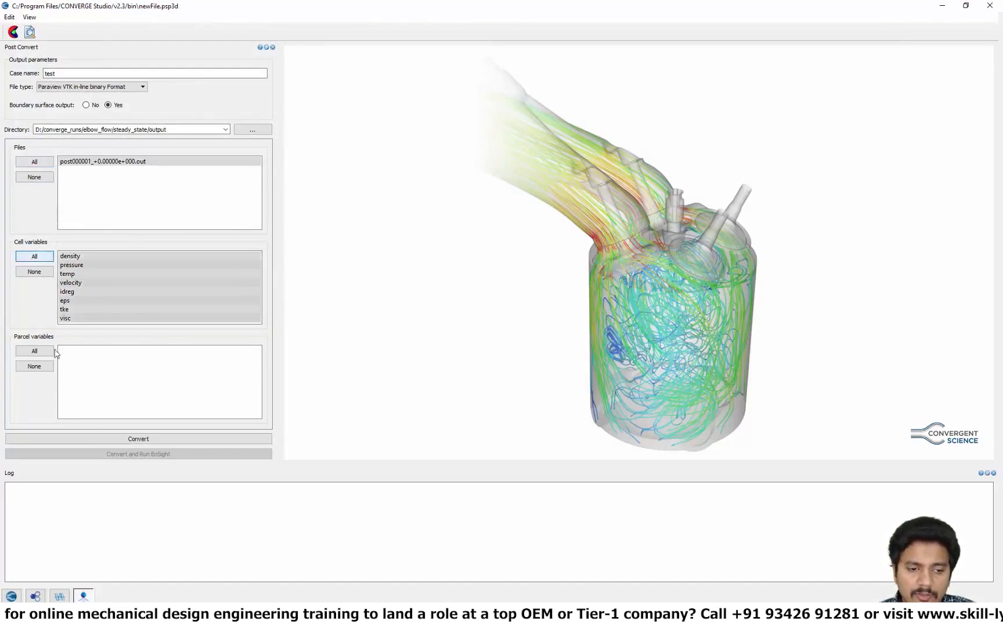
left_click(90, 439)
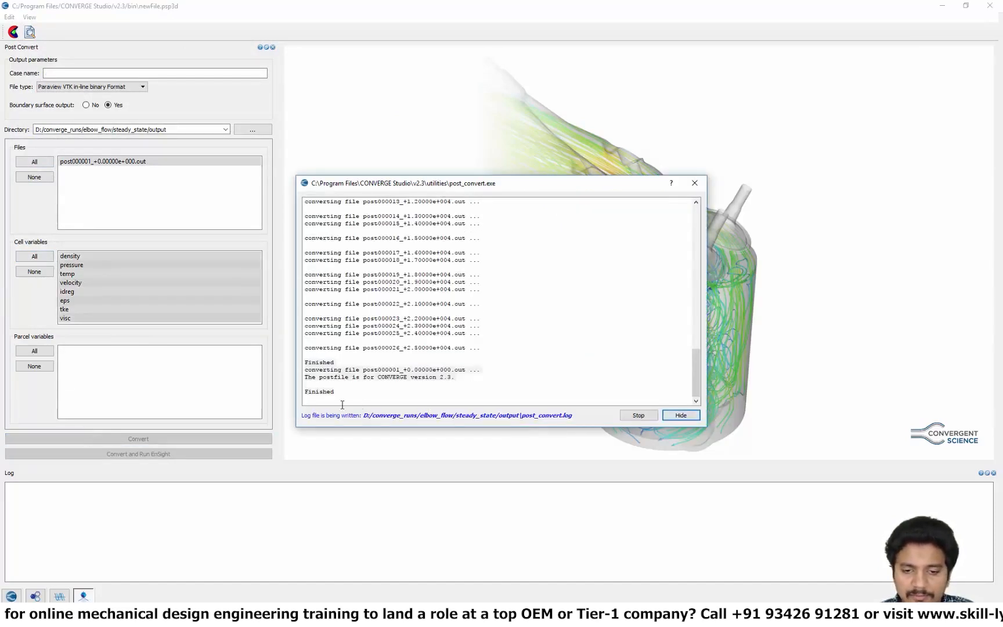
left_click(638, 415)
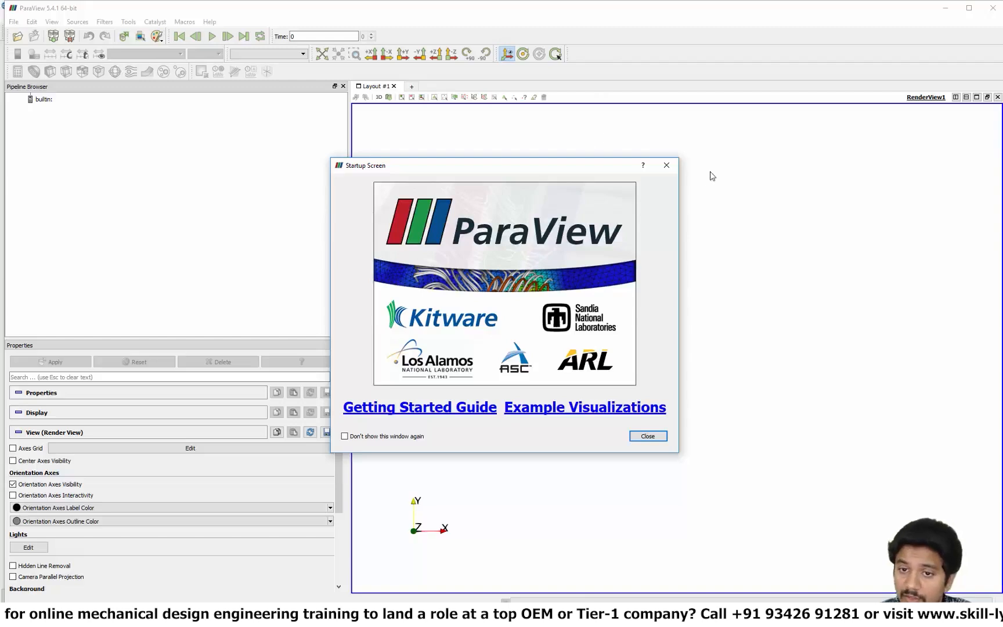
In ParaView, load and display test000001.vtm from D:/converge_runs/elbow_flow/steady_state/output.
left_click(671, 165)
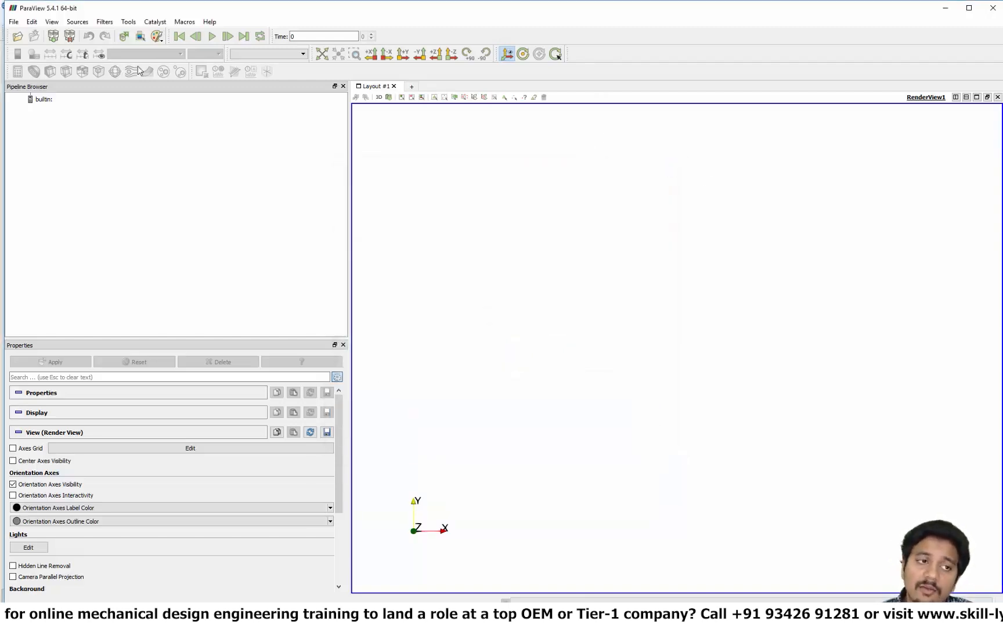
left_click(17, 36)
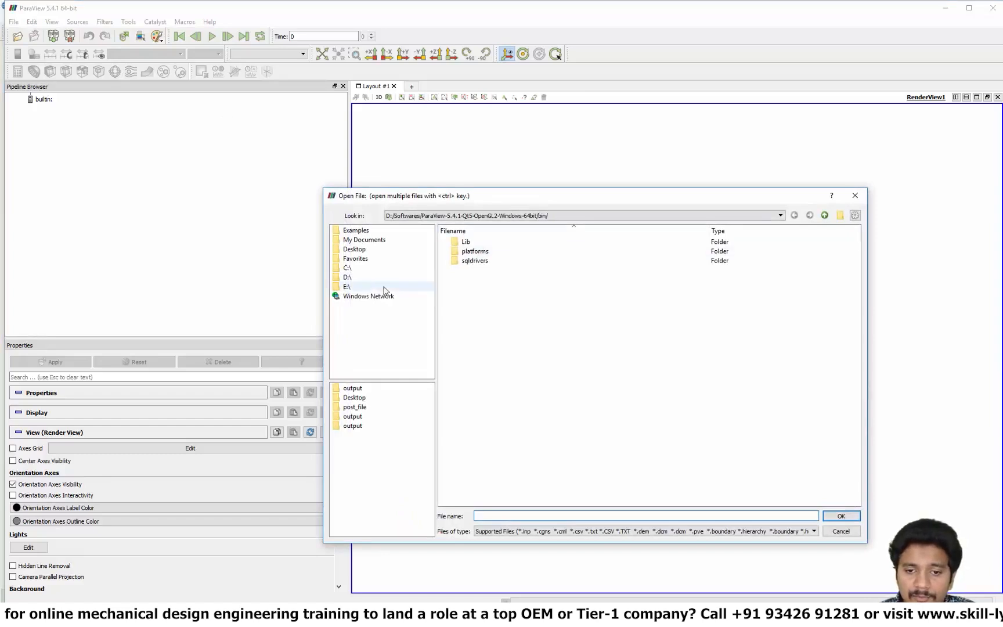
left_click(355, 278)
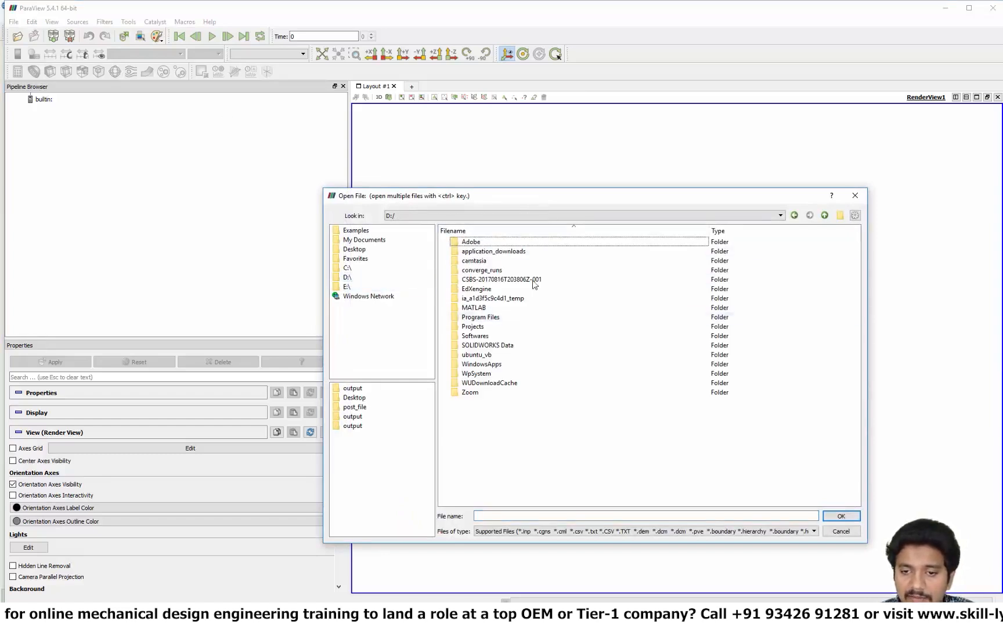
double_click(504, 270)
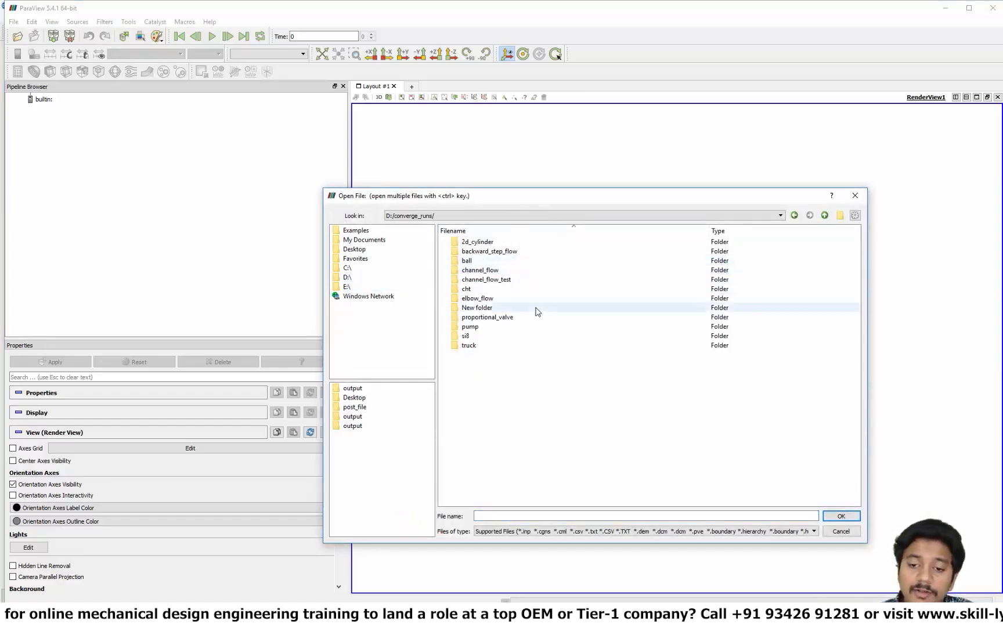
double_click(486, 298)
double_click(481, 243)
double_click(475, 250)
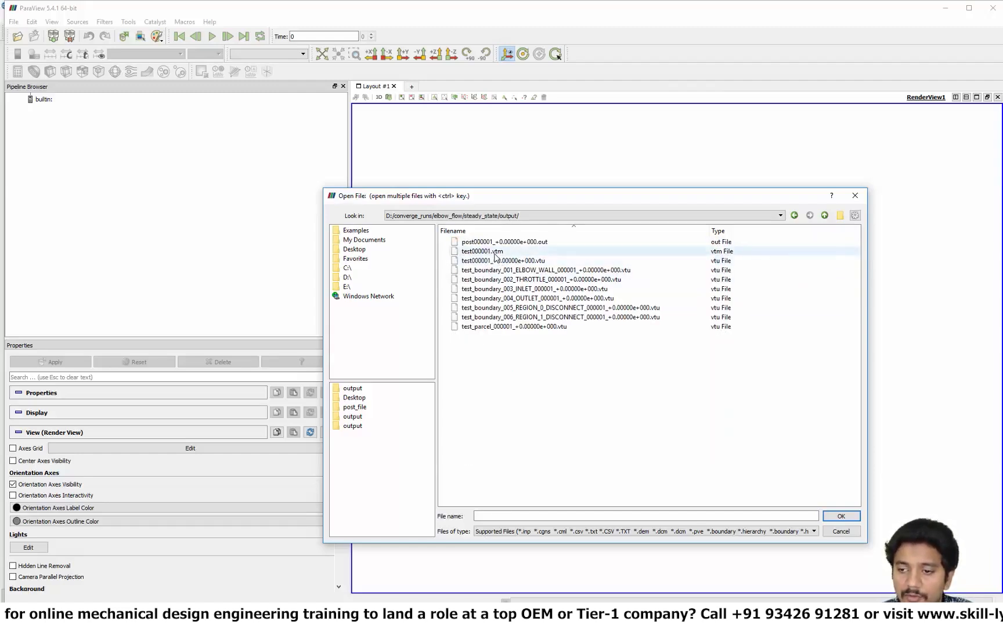
left_click(496, 252)
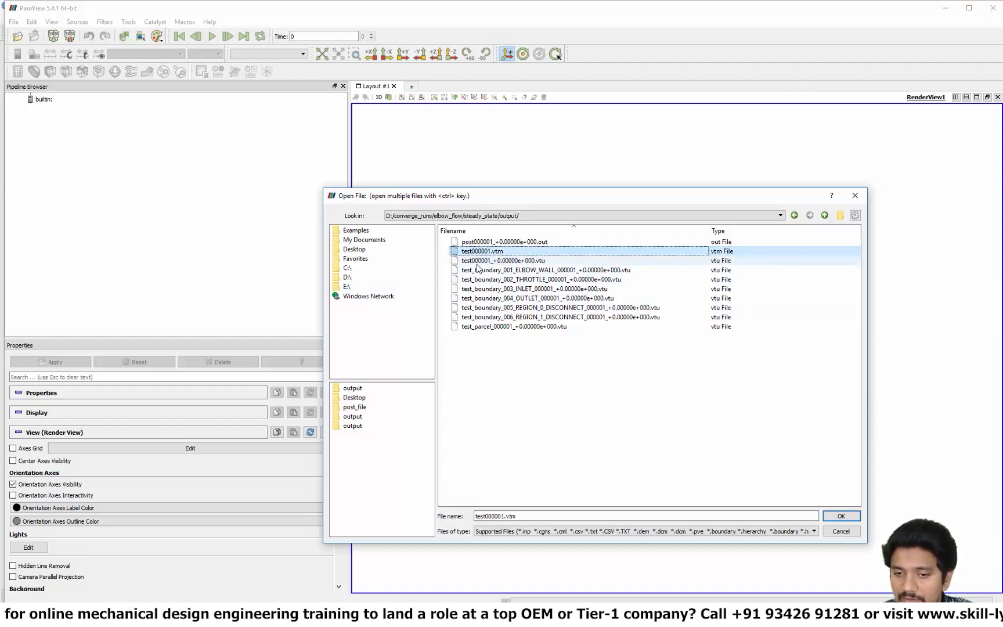
left_click(840, 515)
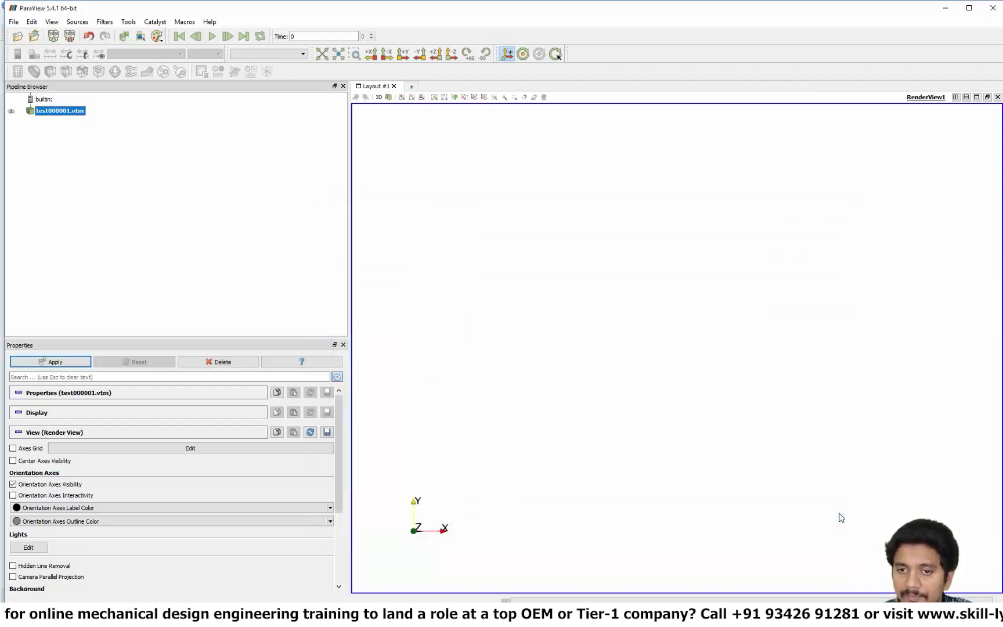
left_click(62, 362)
left_click_drag(820, 329, 775, 357)
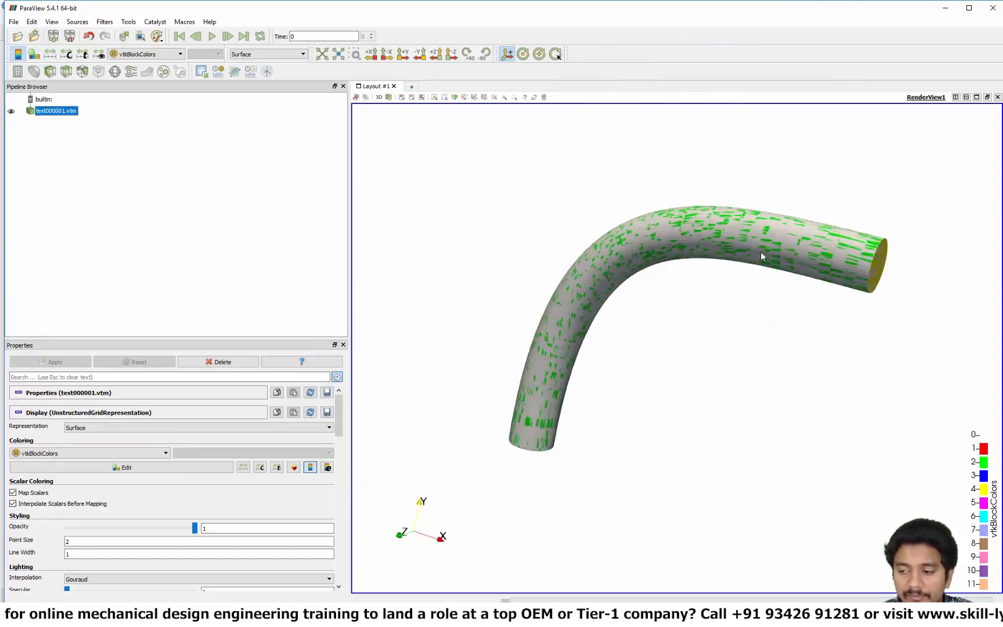
left_click_drag(886, 287, 829, 310)
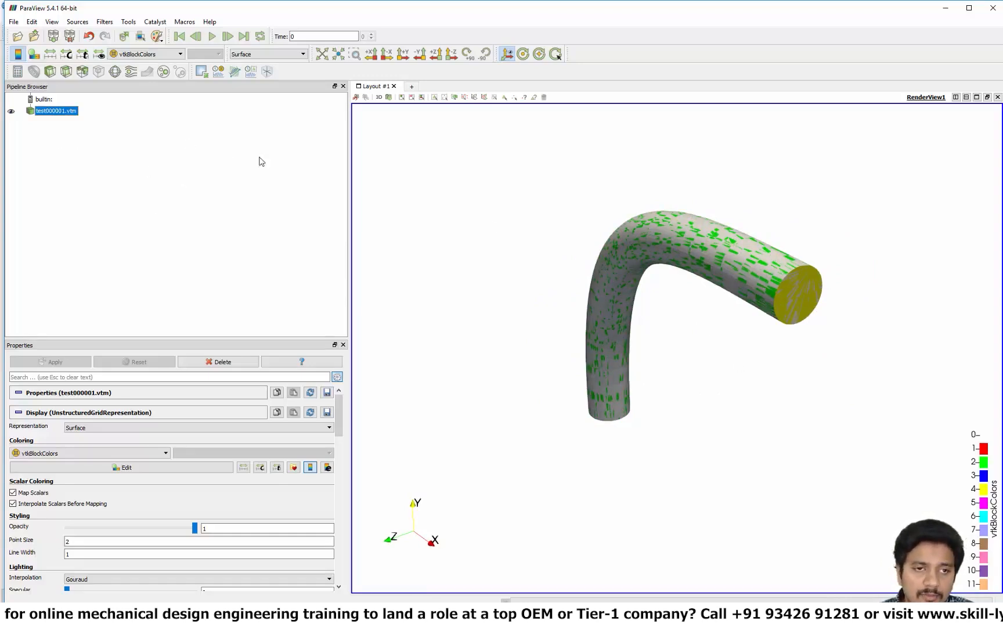
Show the Multi-block Inspector and hide the Cell Data block of test000001.vtm, leaving the boundary blocks displayed.
left_click(51, 21)
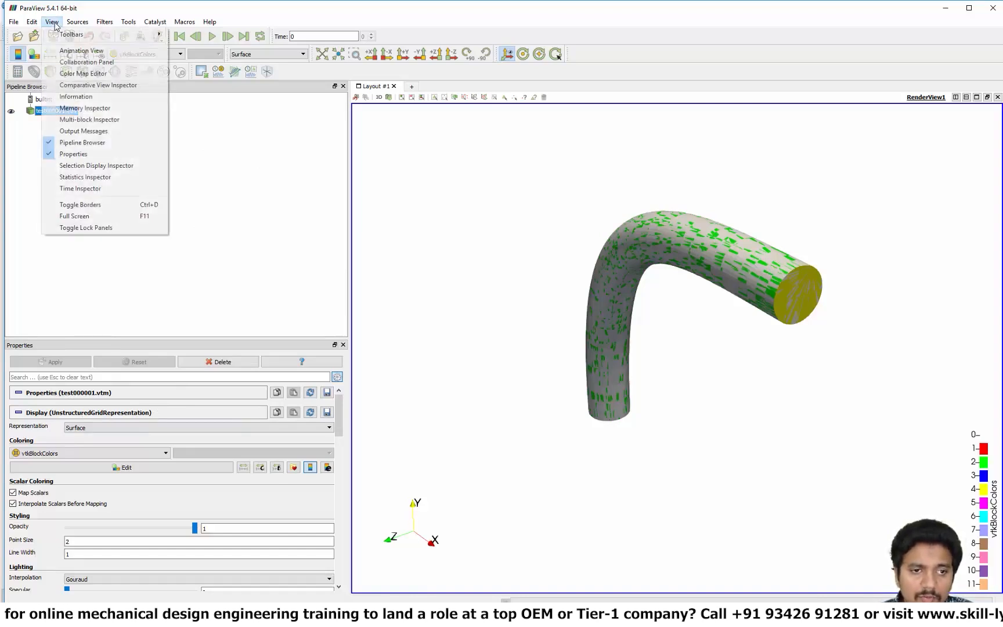
left_click(75, 120)
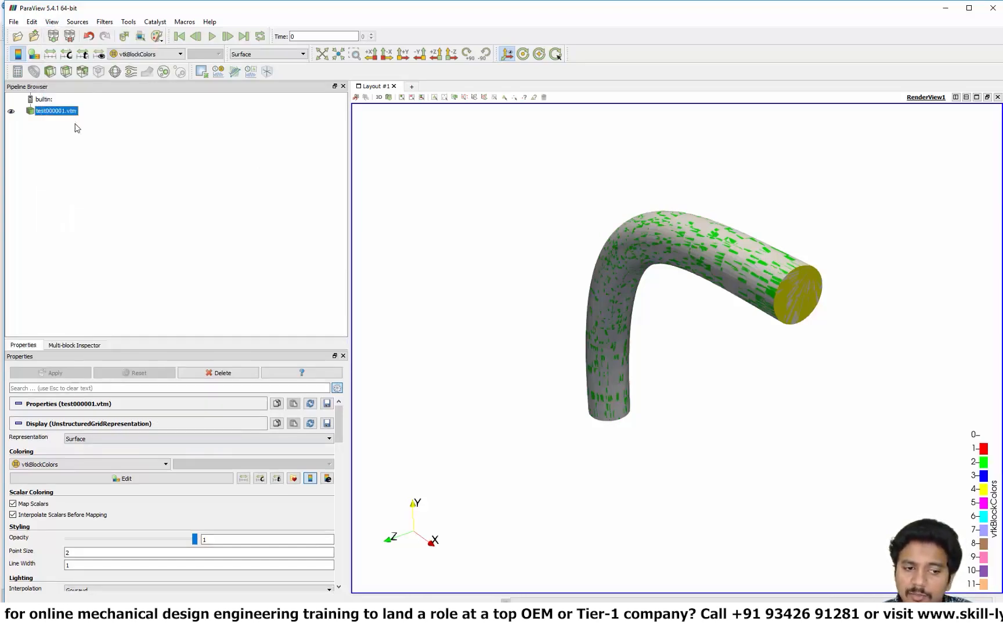
left_click(83, 346)
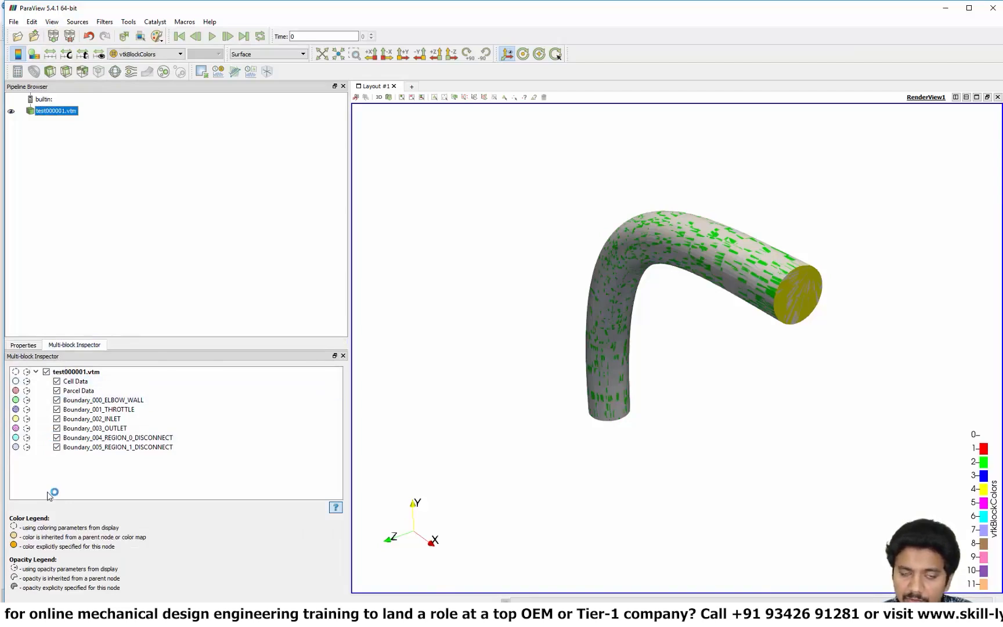
left_click(57, 381)
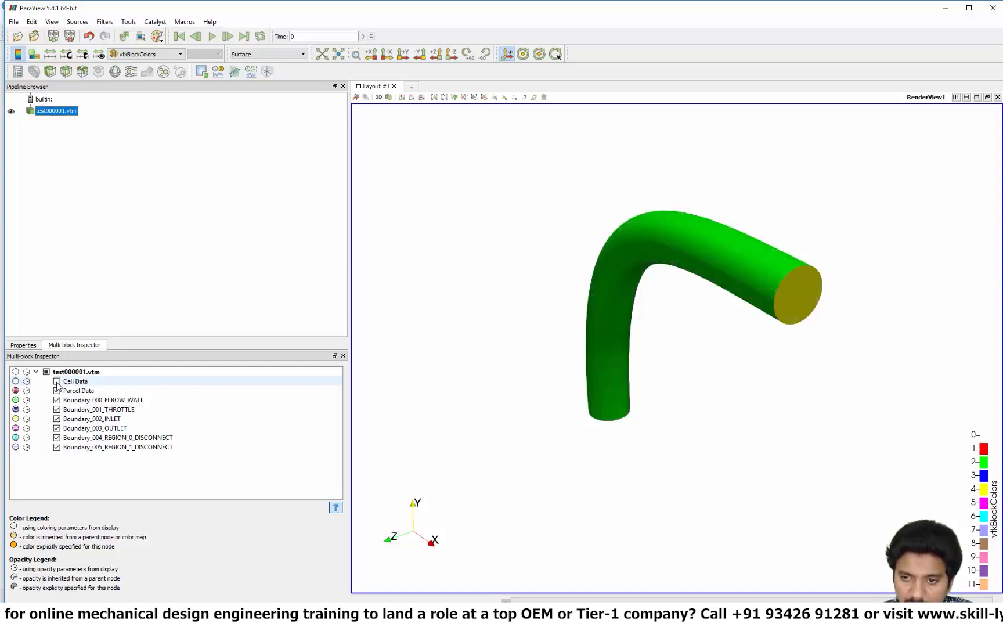
left_click_drag(680, 422, 739, 410)
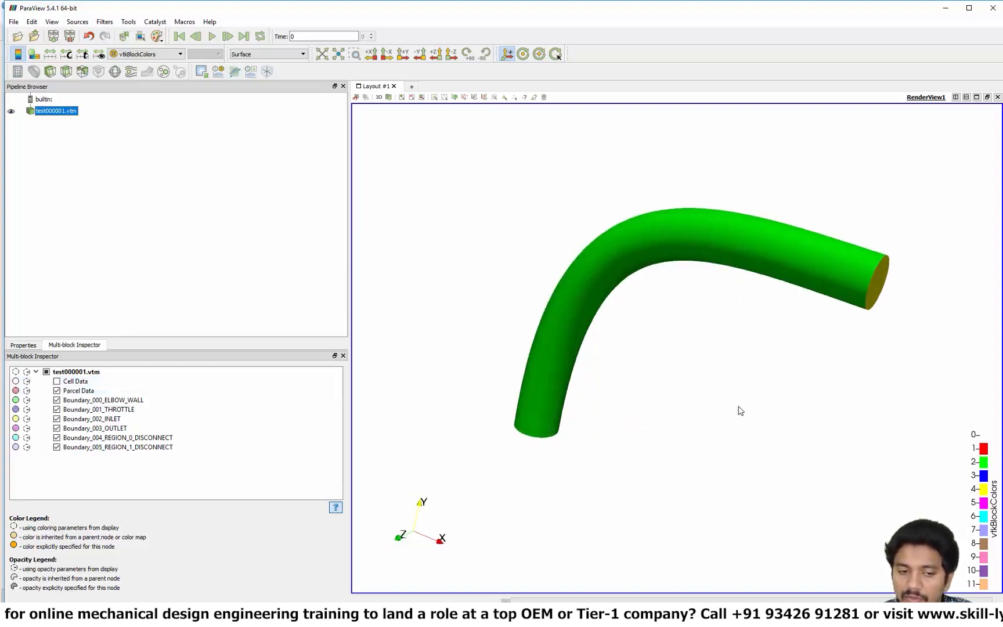
left_click(56, 381)
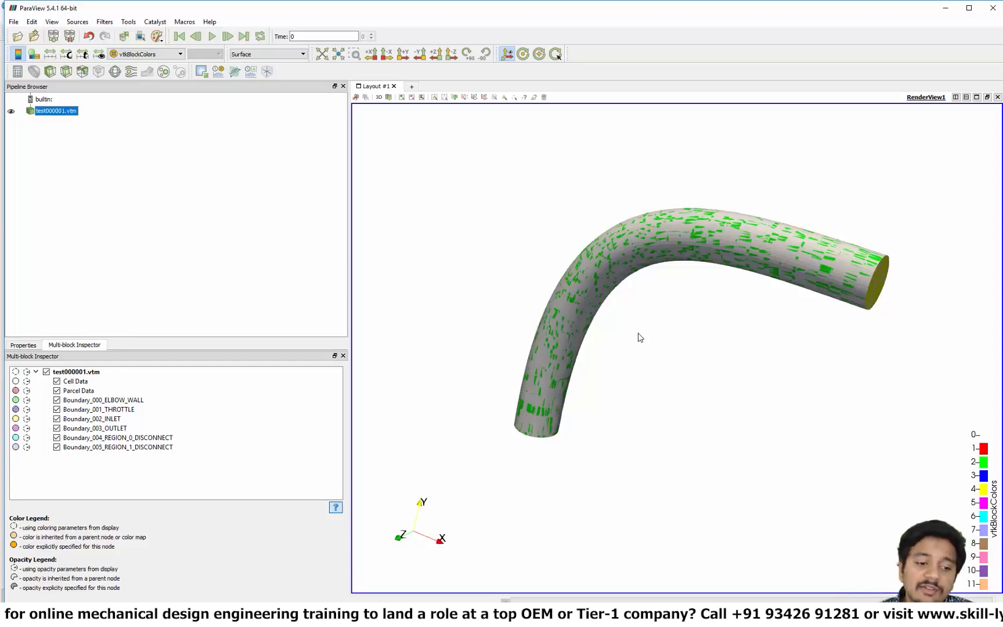
left_click(57, 382)
mouse_move(714, 344)
left_mouse_down()
mouse_move(672, 354)
mouse_move(699, 356)
left_mouse_up()
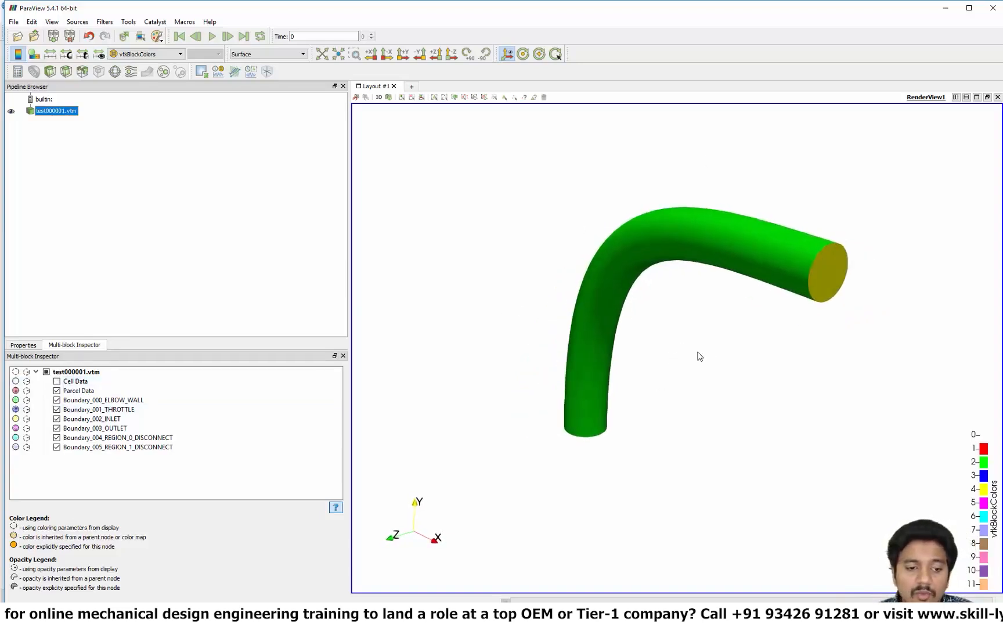
Lower the opacity of the Boundary_000_ELBOW_WALL block to expose the throttle inside, and clear the block highlight.
left_click(26, 399)
left_click_drag(498, 307, 471, 310)
left_click(512, 320)
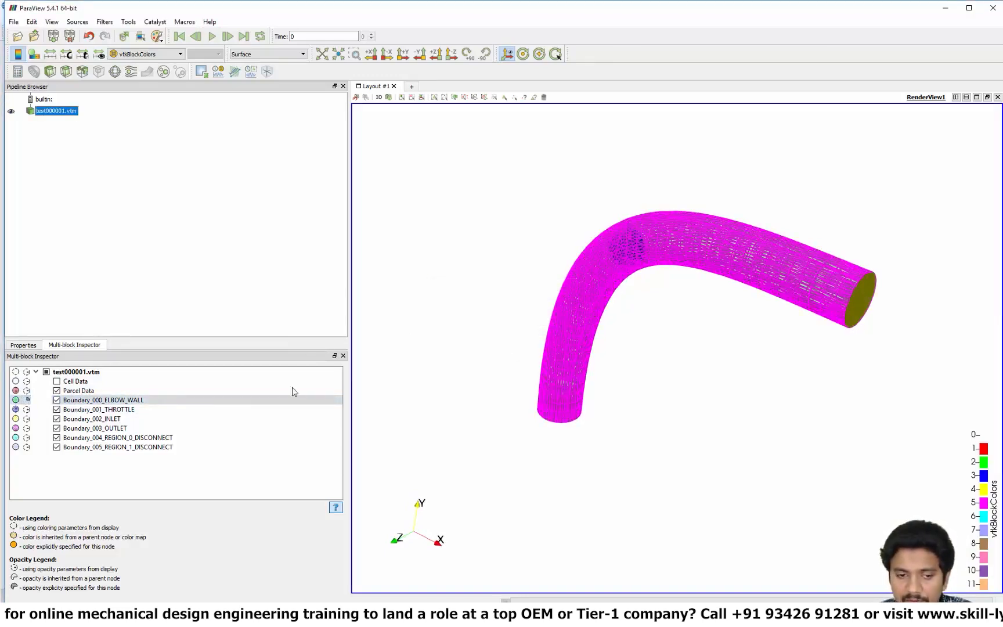
right_click(85, 376)
left_click(98, 384)
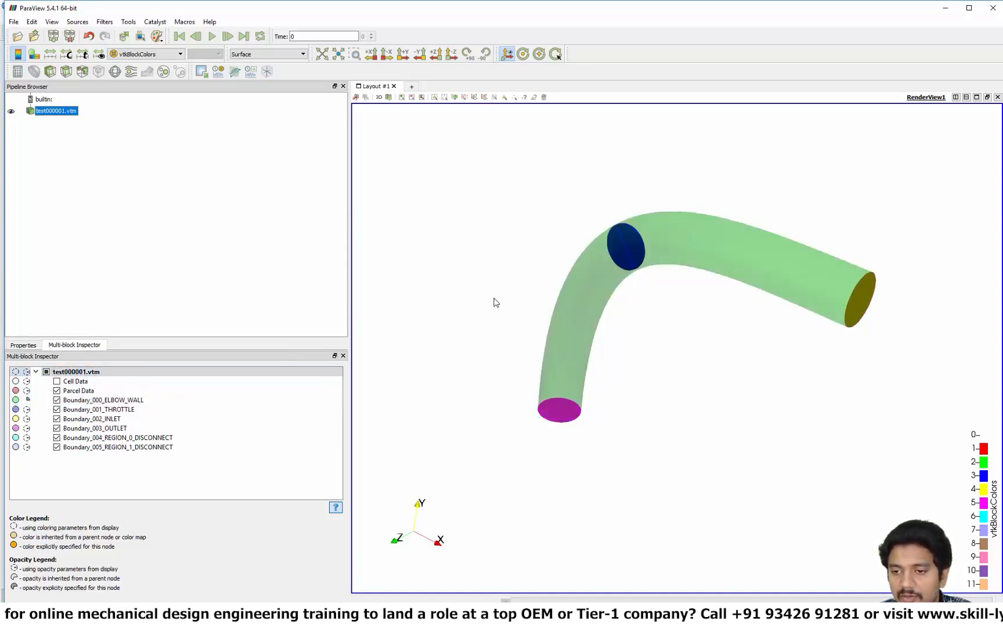
left_click_drag(495, 302, 551, 273)
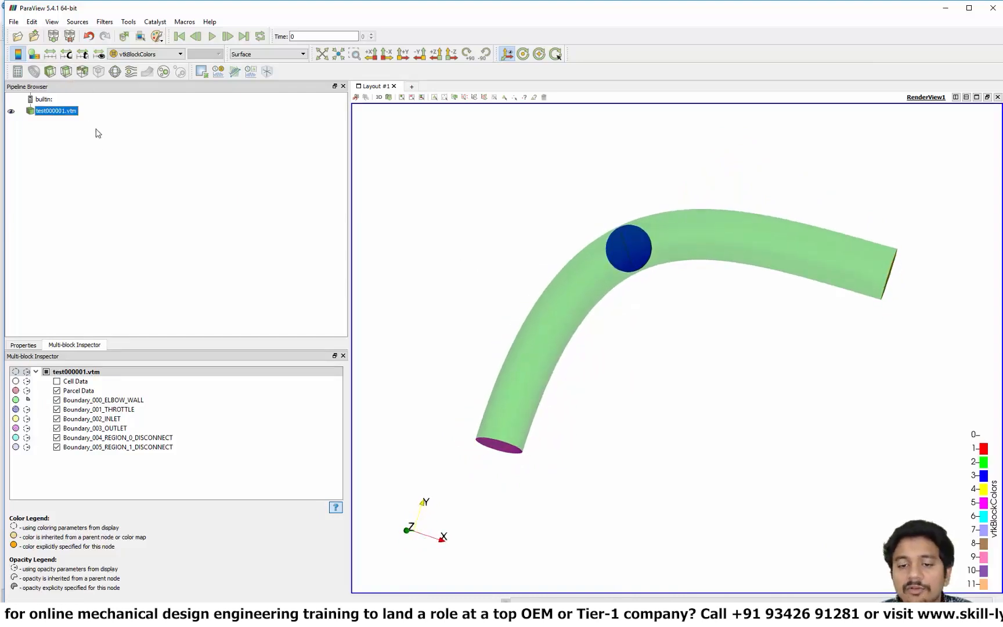
Create a plane slice of test000001.vtm with its normal along Z, keeping the default origin.
left_click(68, 73)
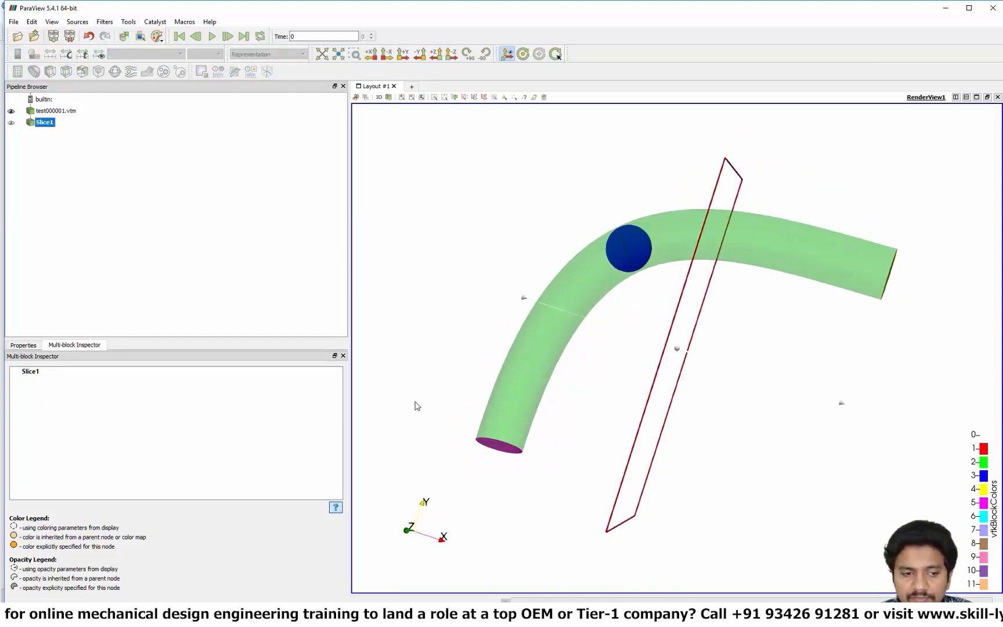
left_click(23, 345)
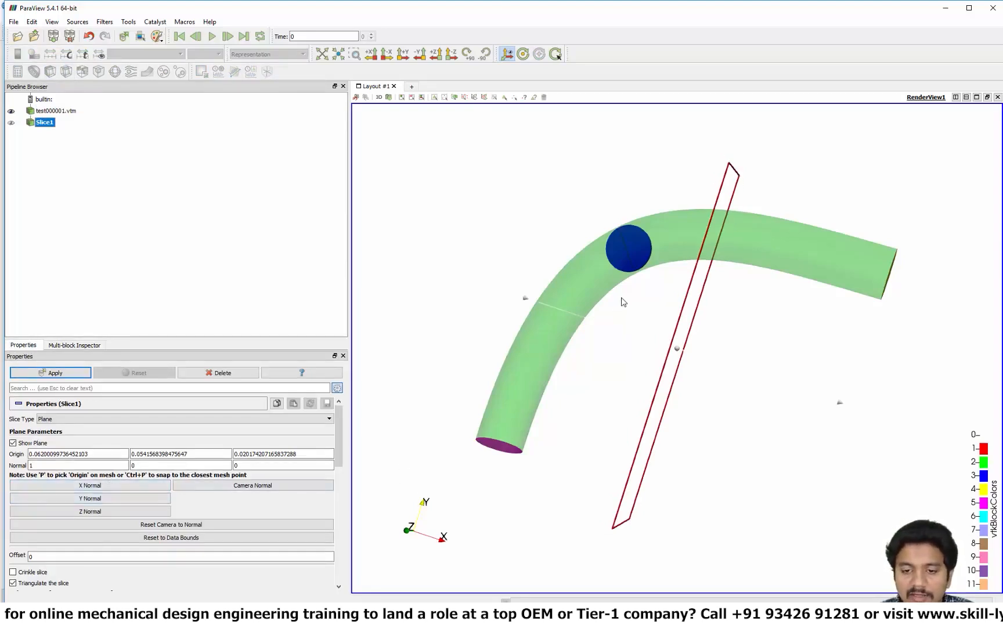
left_click_drag(554, 226, 483, 262)
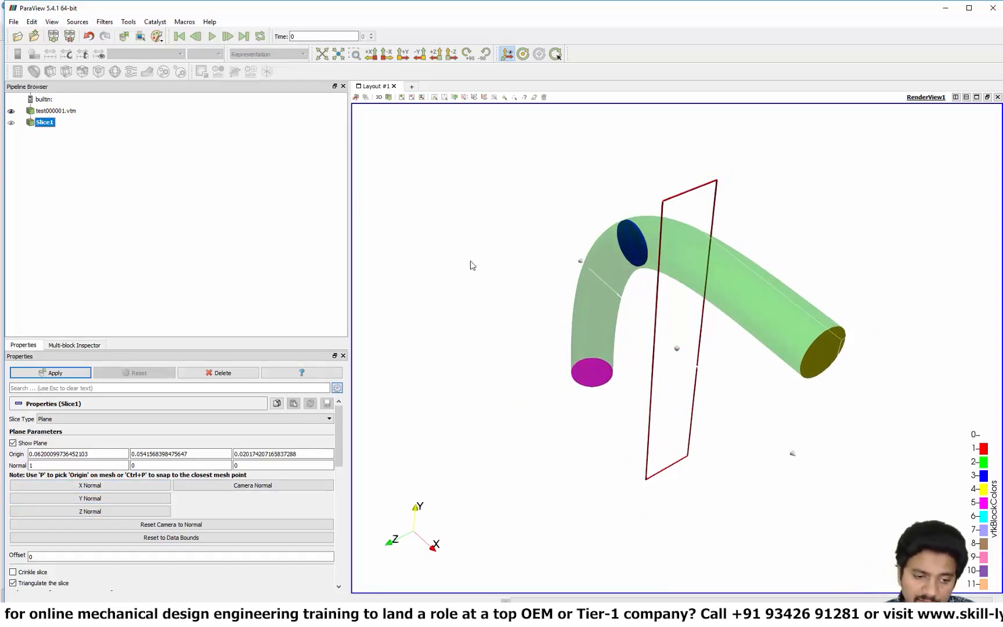
left_click(93, 512)
left_click_drag(613, 543, 551, 542)
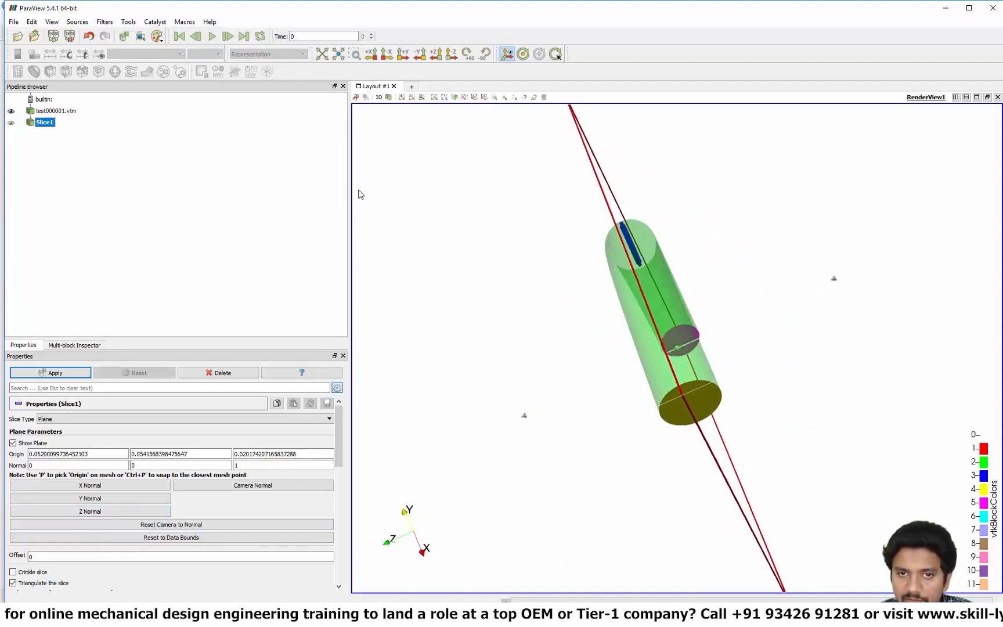
left_click(388, 56)
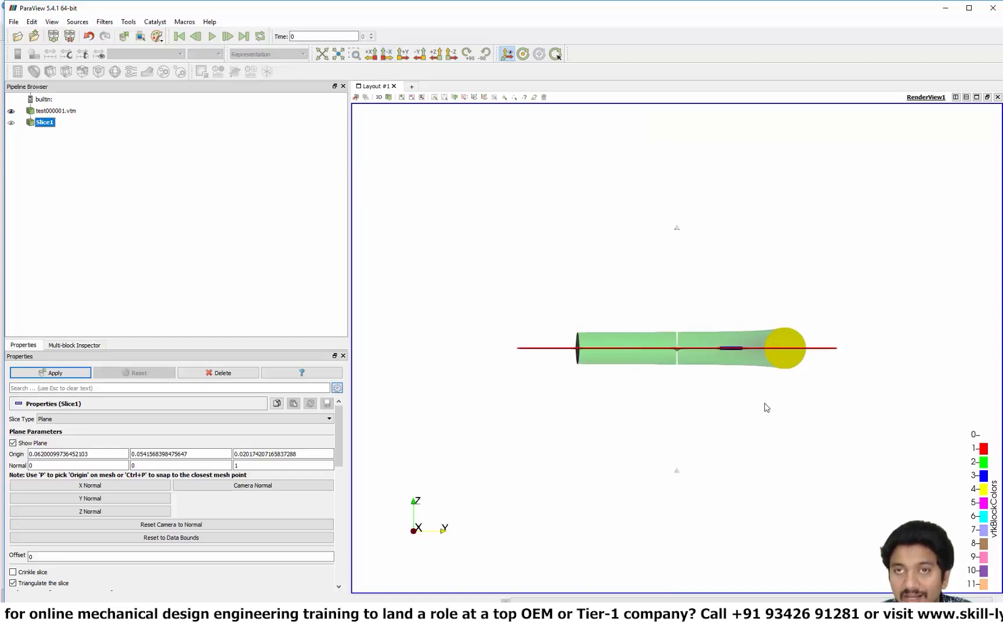
left_click_drag(776, 406, 696, 556)
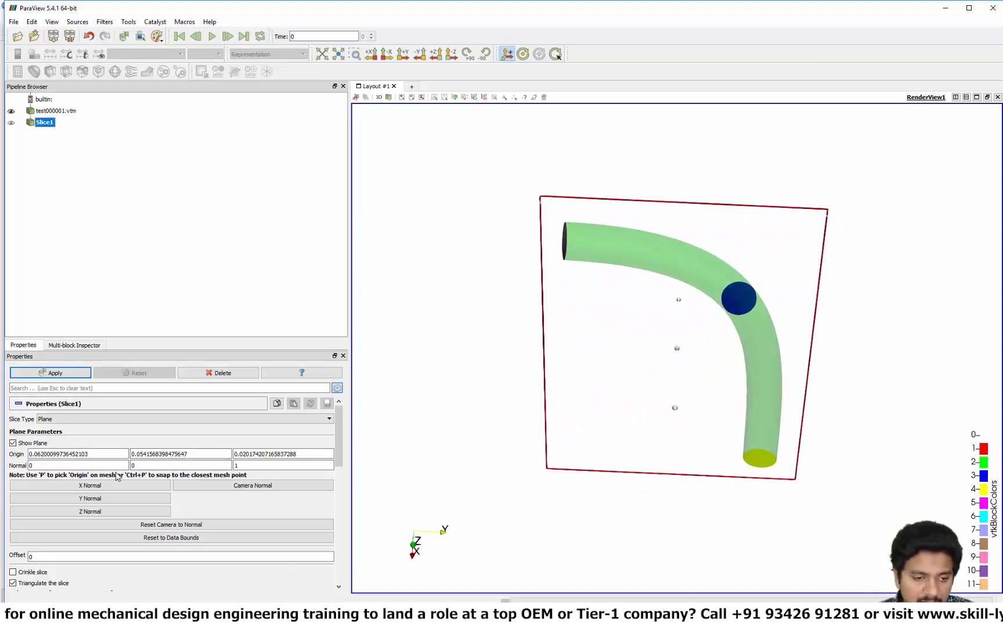
left_click(65, 375)
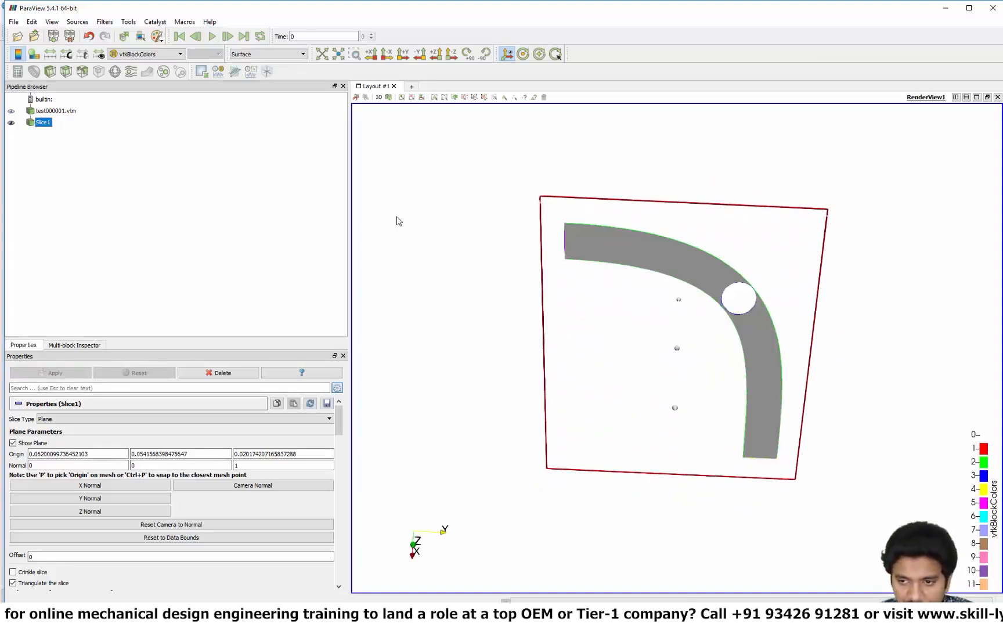
Display the slice as Surface With Edges and apply it with Triangulate the slice turned off.
left_click_drag(459, 312, 470, 290)
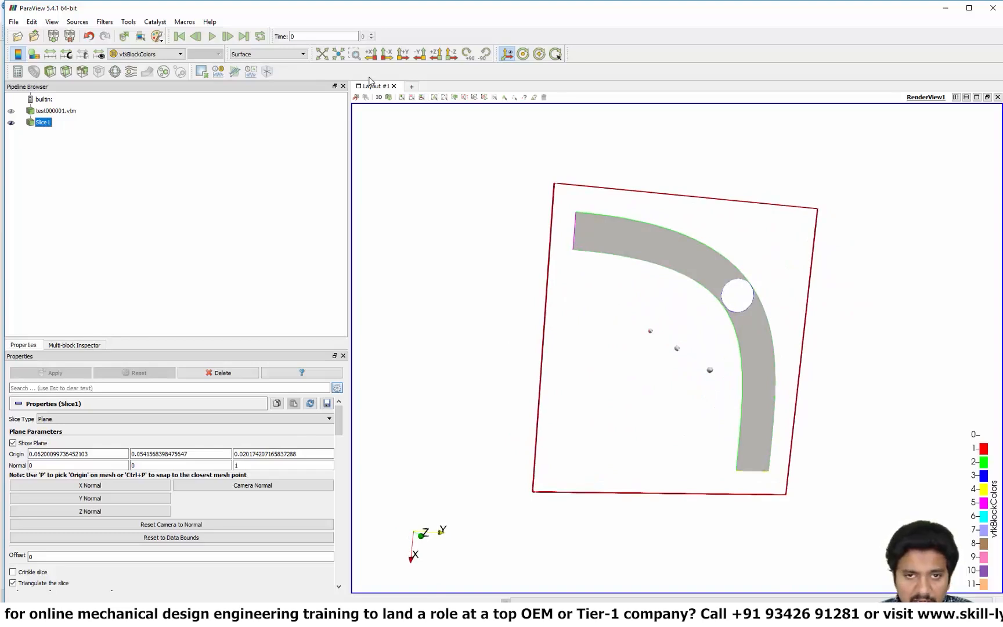
left_click(261, 54)
left_click(261, 98)
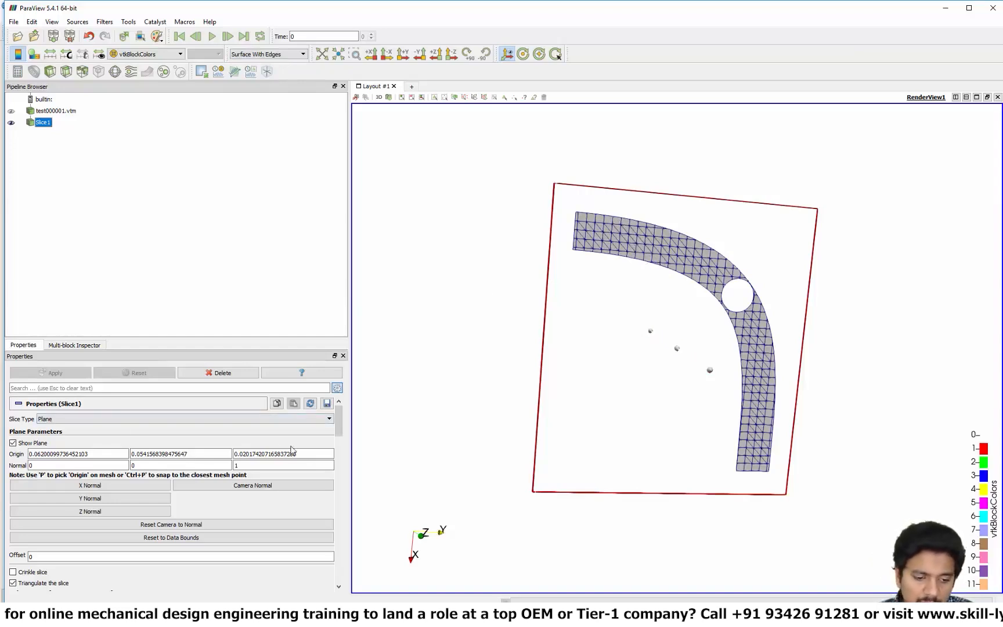
scroll(343, 430, "down", 3)
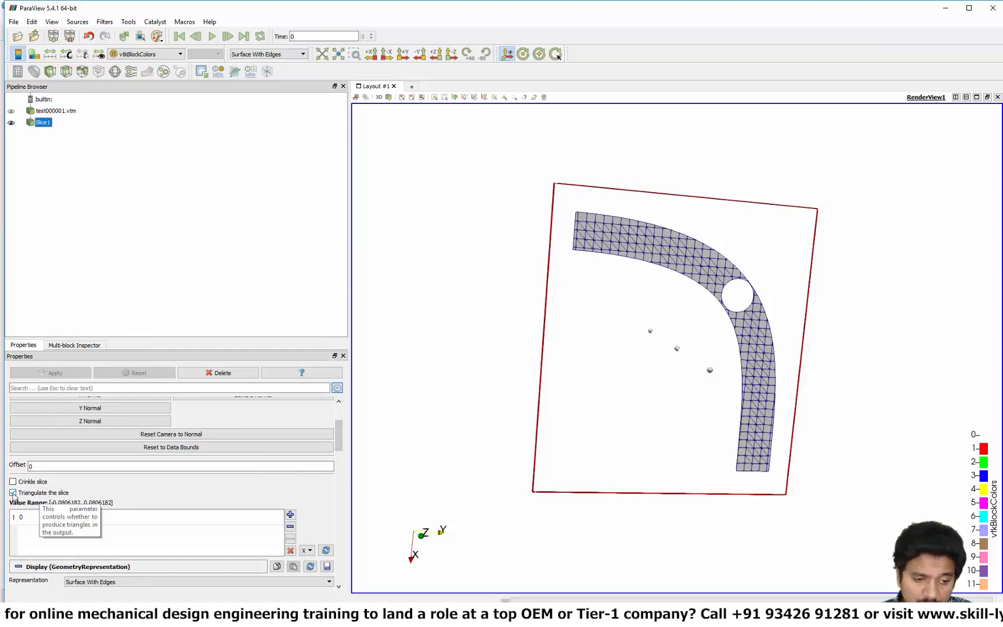
left_click(12, 492)
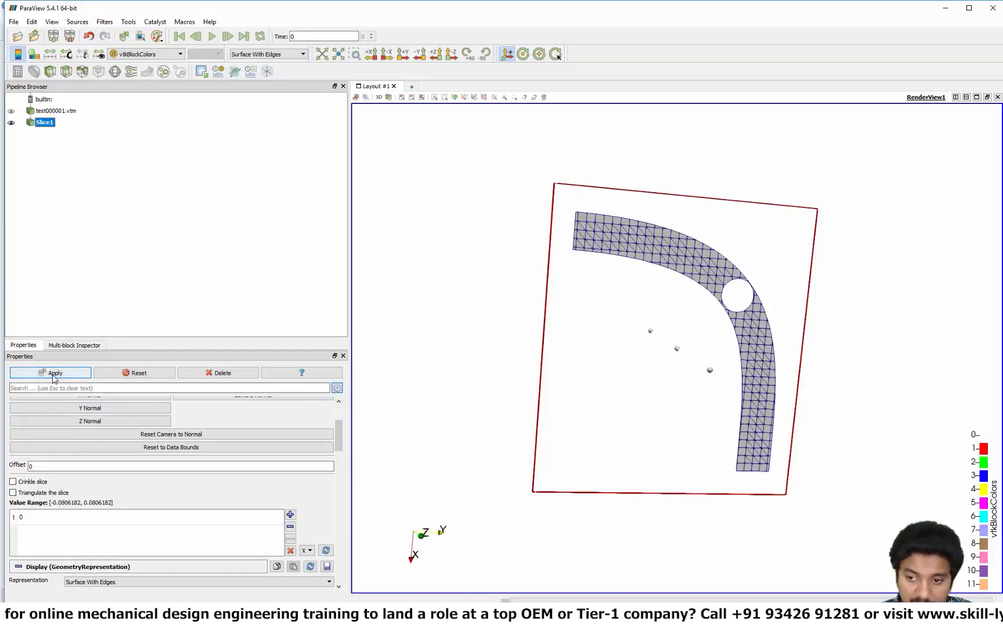
left_click(53, 375)
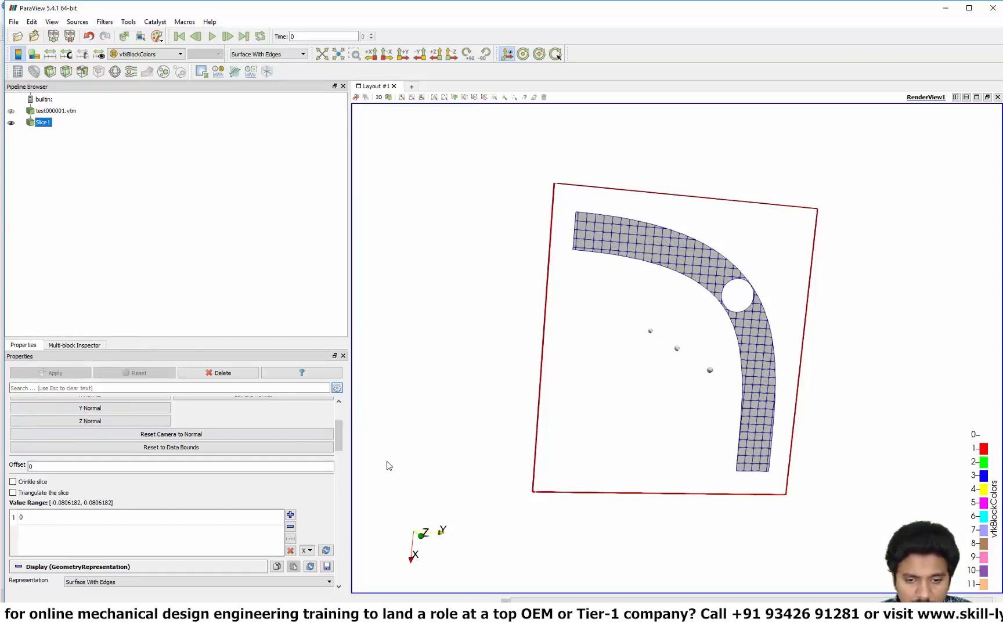
Hide the slice plane outline and set the view direction to +Z to face the mesh squarely.
scroll(341, 432, "up", 3)
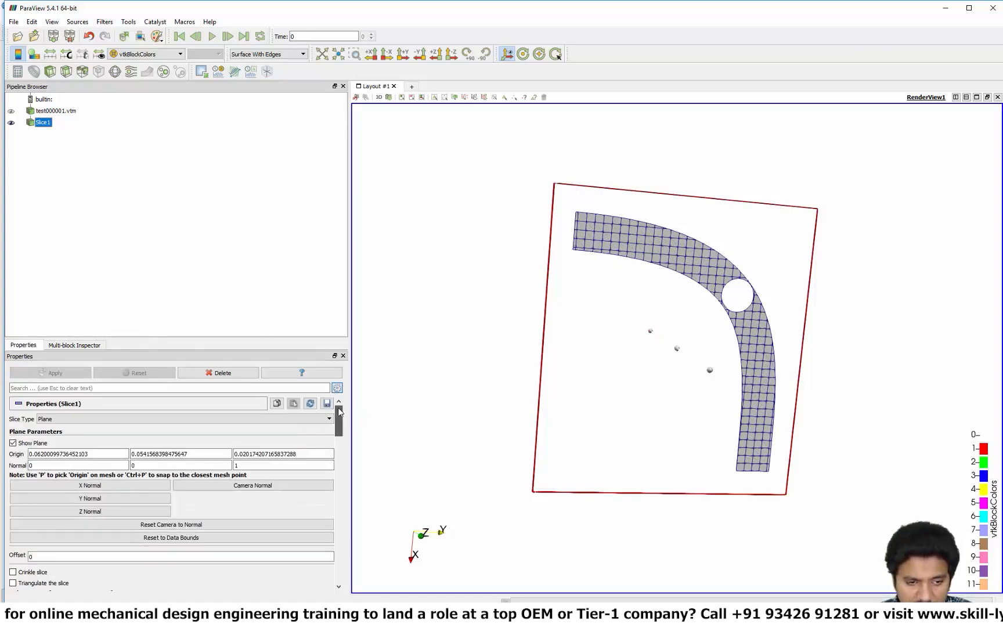
left_click(13, 443)
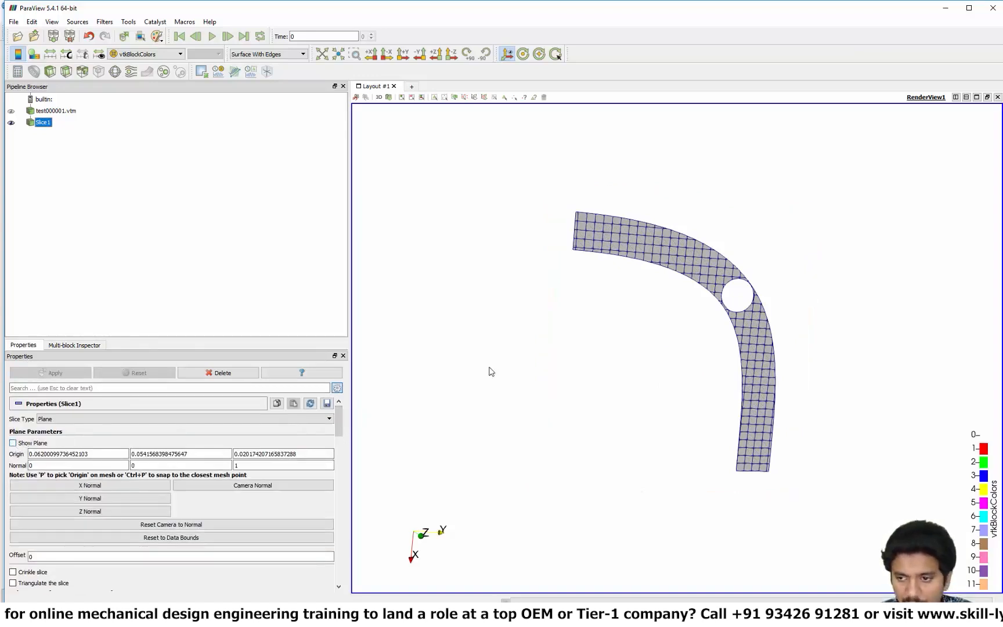
left_click(419, 57)
left_click(436, 55)
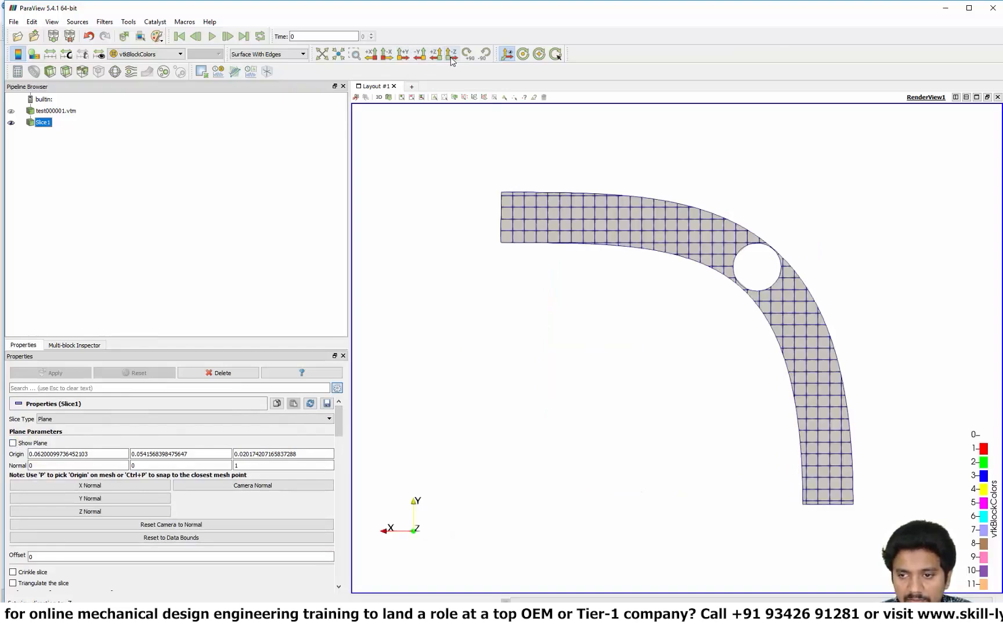
Examine the slice's mesh cells around the throttle, along the elbow walls and at the pipe's end.
scroll(717, 263, "up", 2)
scroll(726, 269, "up", 2)
scroll(787, 289, "down", 2)
middle_click_drag(779, 288, 673, 314)
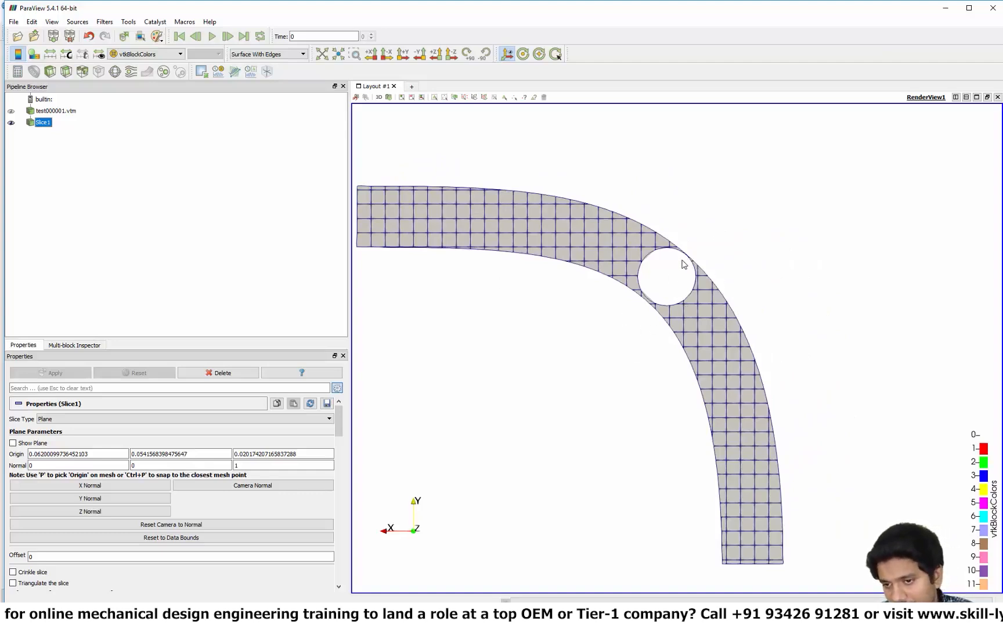
scroll(688, 265, "down", 2)
scroll(688, 265, "up", 6)
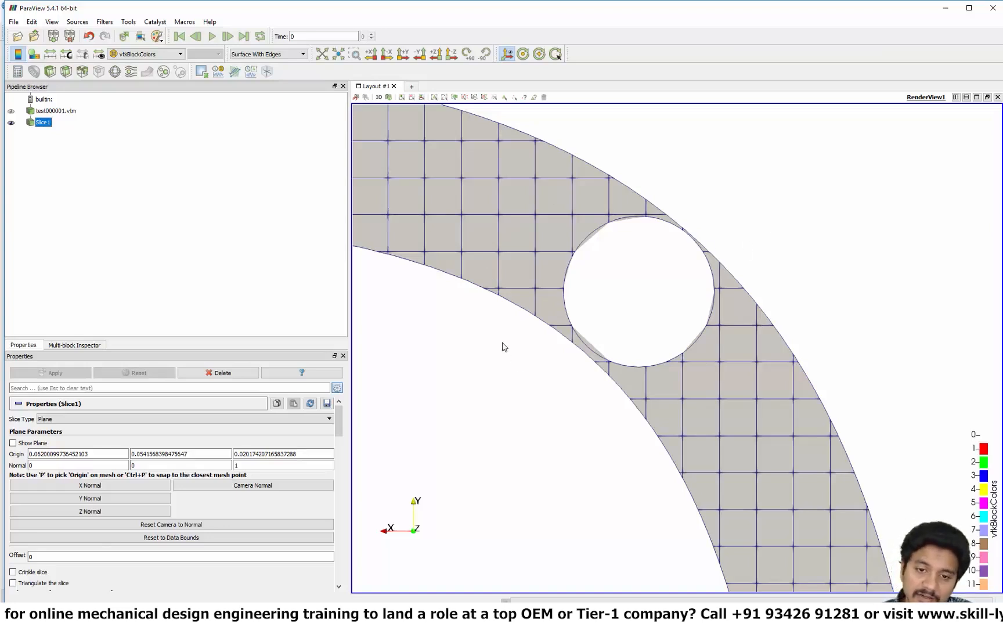
scroll(502, 342, "up", 2)
scroll(503, 342, "down", 3)
middle_click_drag(513, 343, 637, 426)
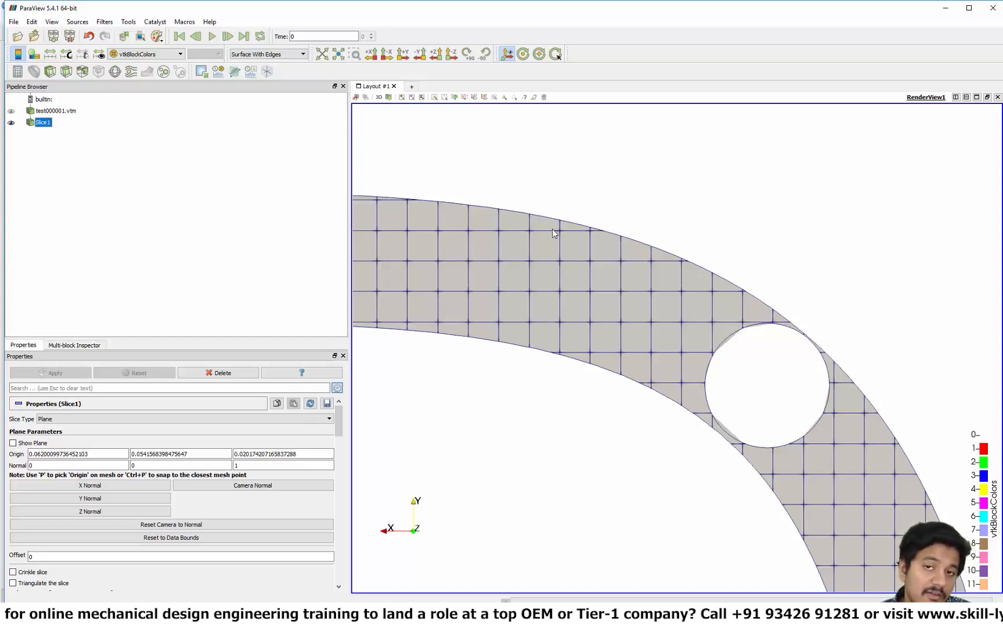
scroll(558, 240, "up", 3)
scroll(558, 240, "down", 5)
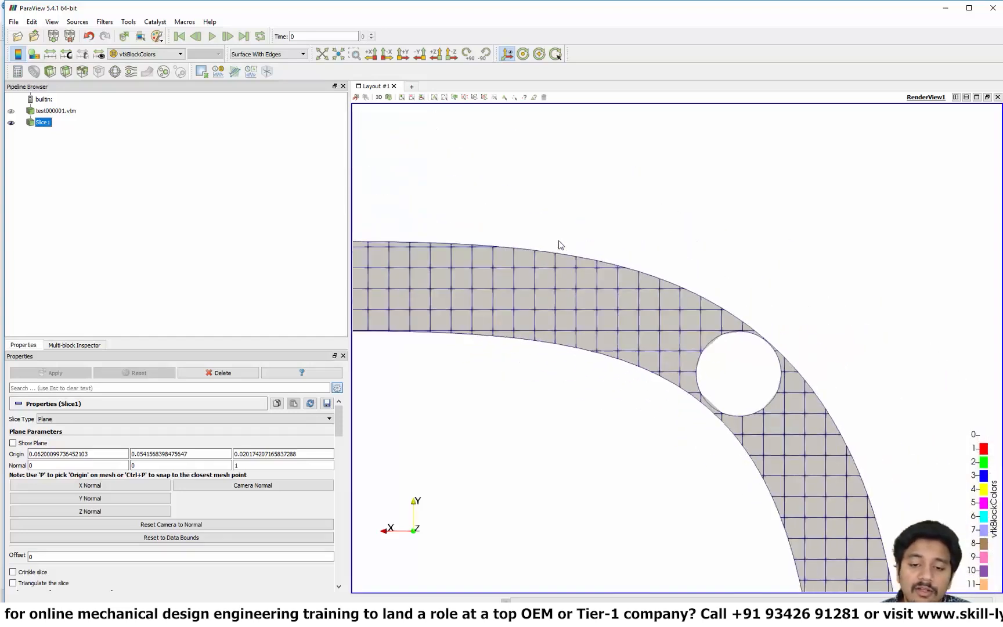
scroll(559, 244, "down", 3)
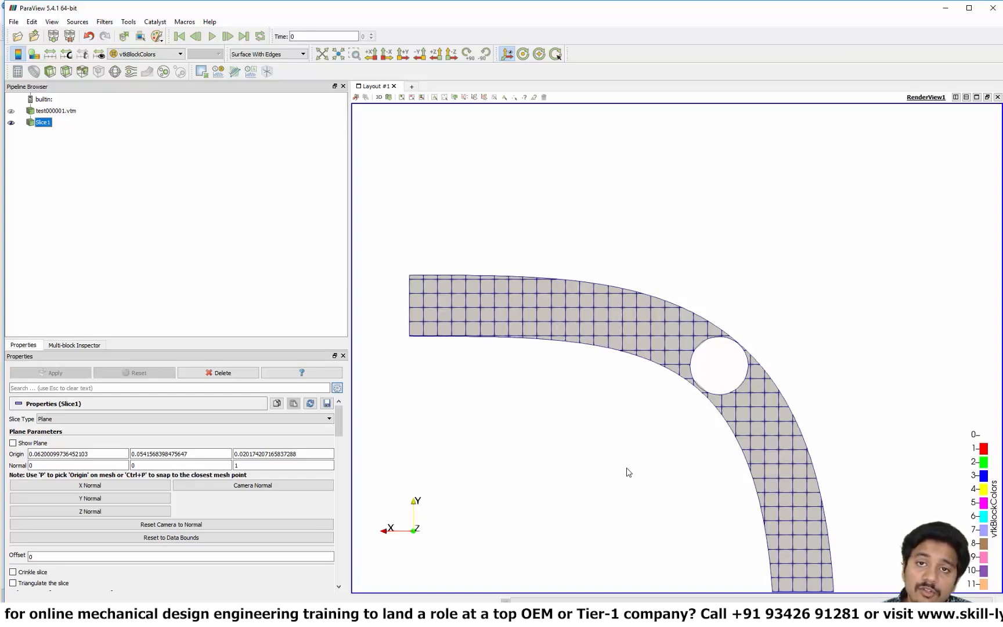
scroll(766, 369, "up", 10)
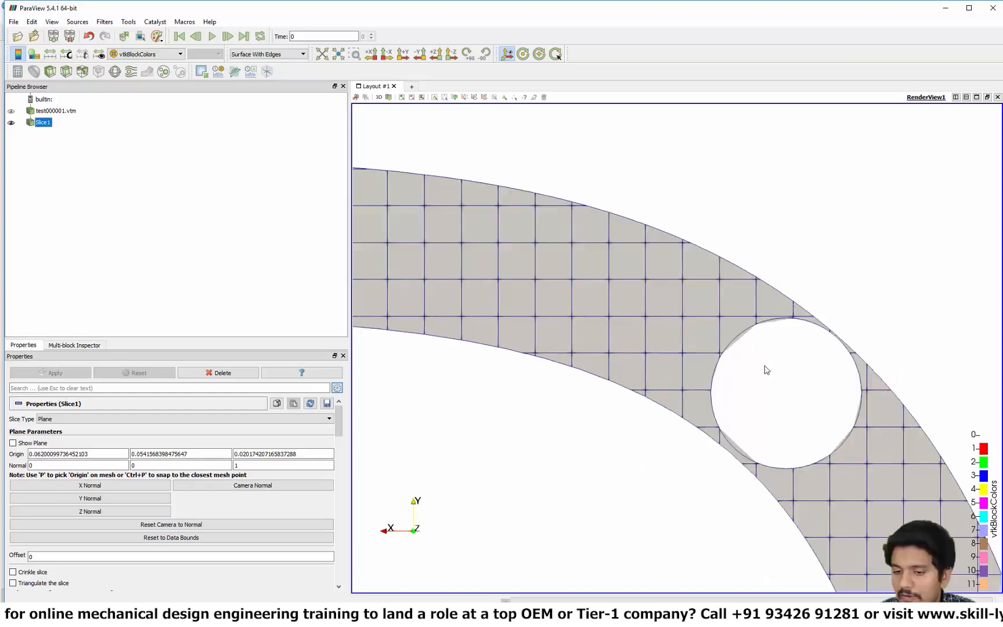
middle_click_drag(857, 439, 691, 397)
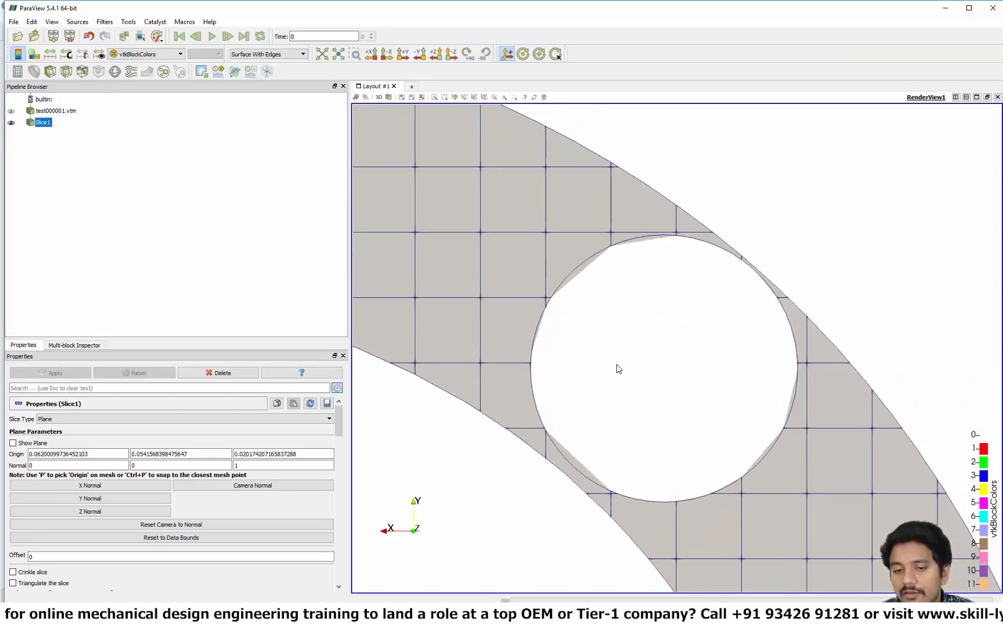
scroll(616, 369, "down", 10)
middle_click_drag(429, 313, 813, 353)
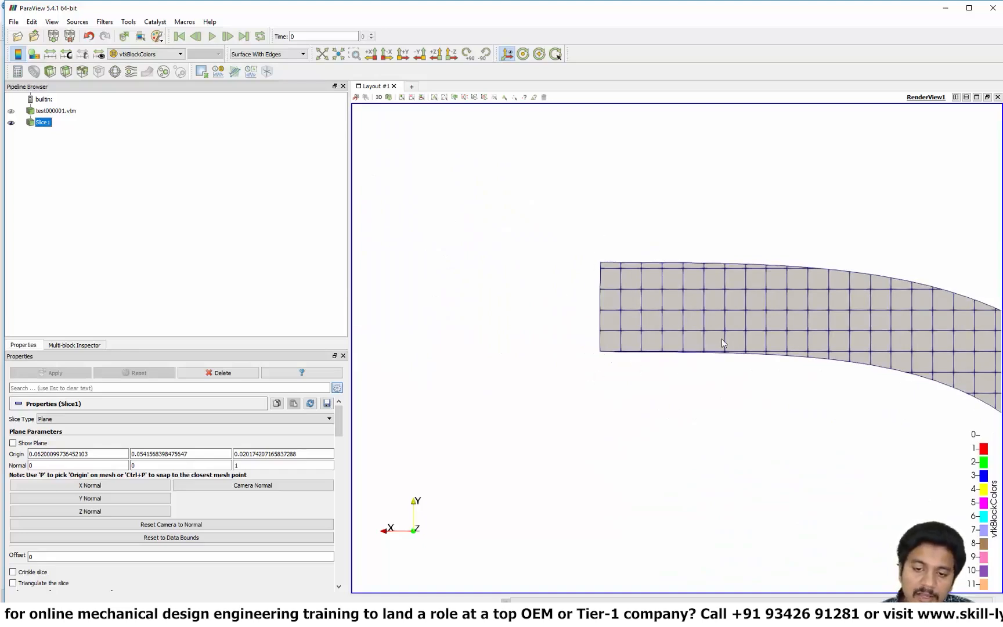
middle_click_drag(722, 342, 476, 405)
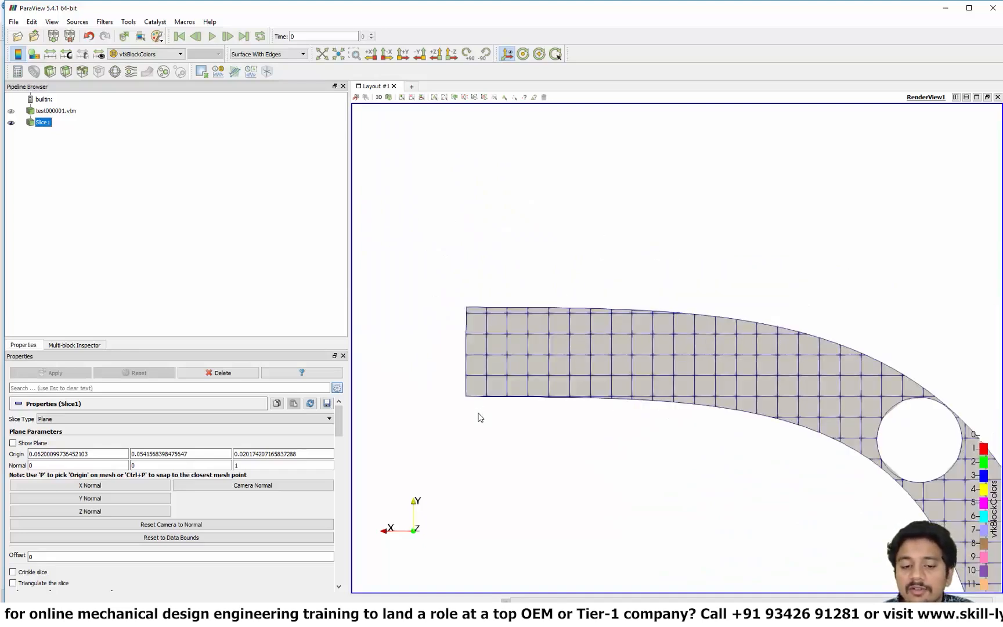
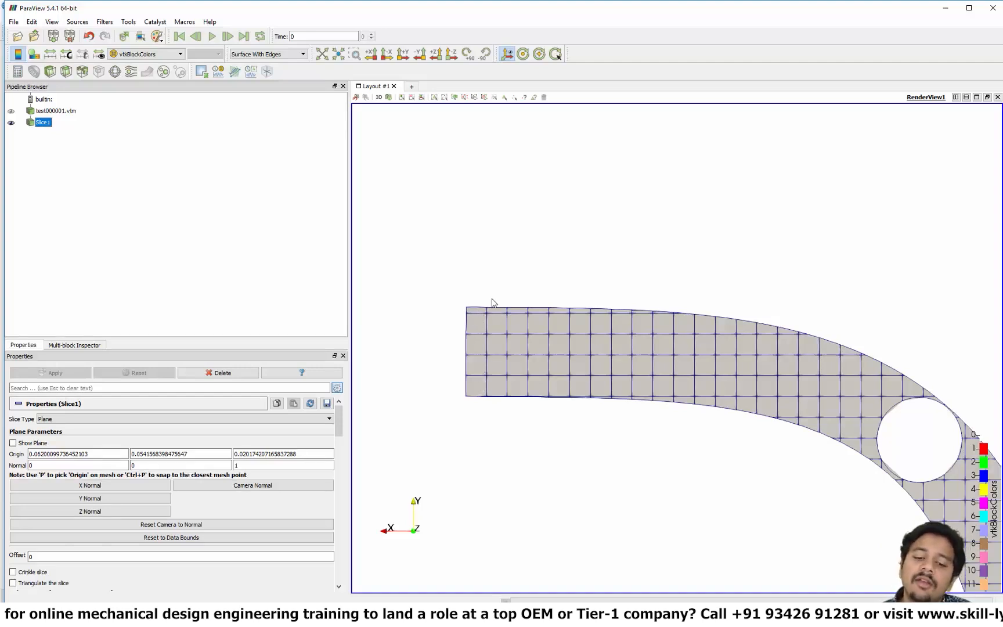
middle_click_drag(754, 457, 599, 363)
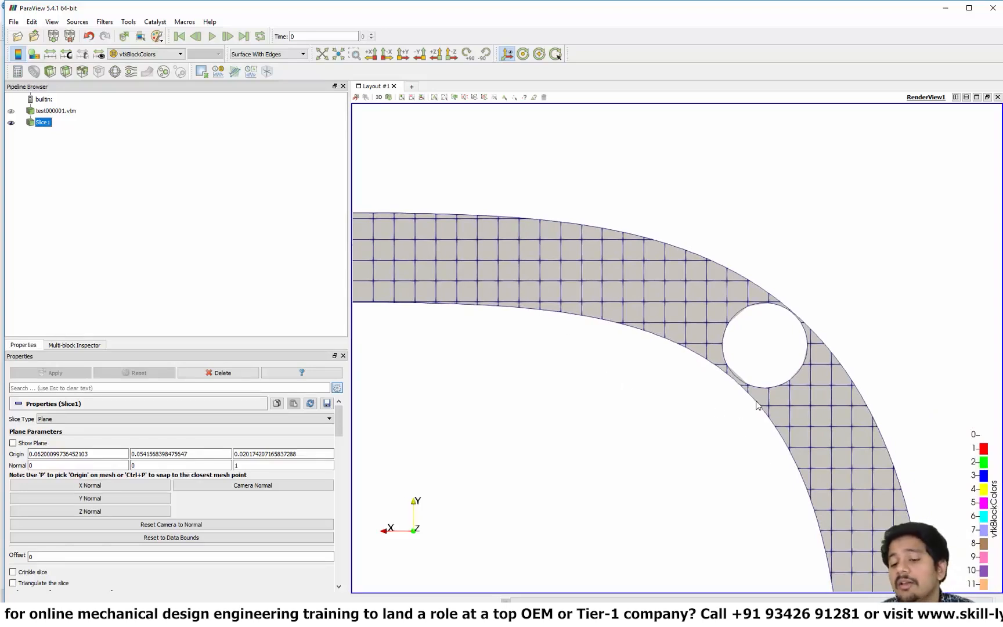
middle_click_drag(756, 405, 612, 396)
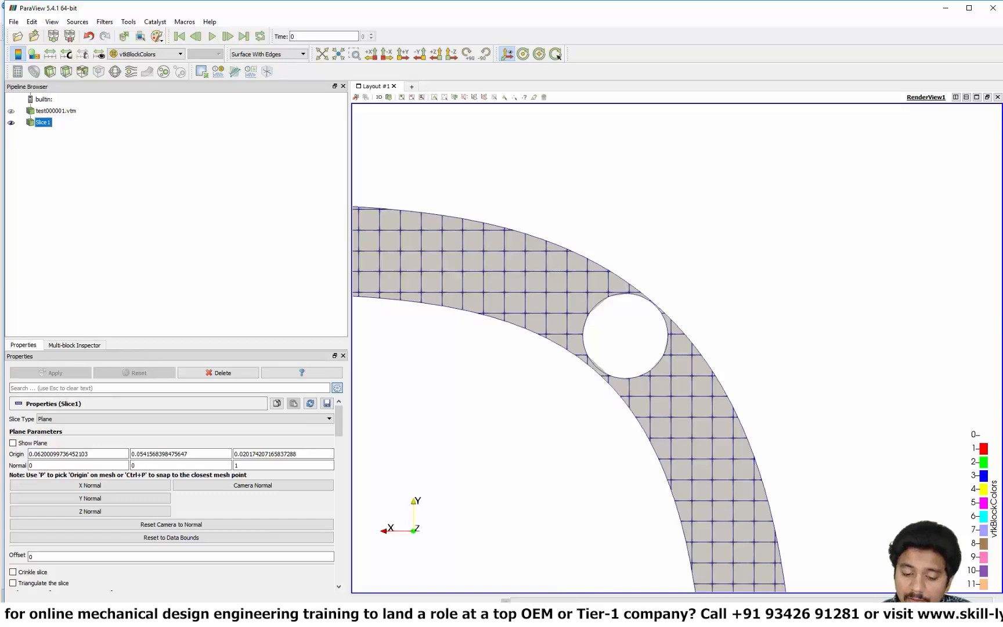
Switch to CONVERGE Studio, dismiss the finished post-conversion log and return to the elbow_with_throttle case setup.
mouse_move(548, 613)
left_click(528, 561)
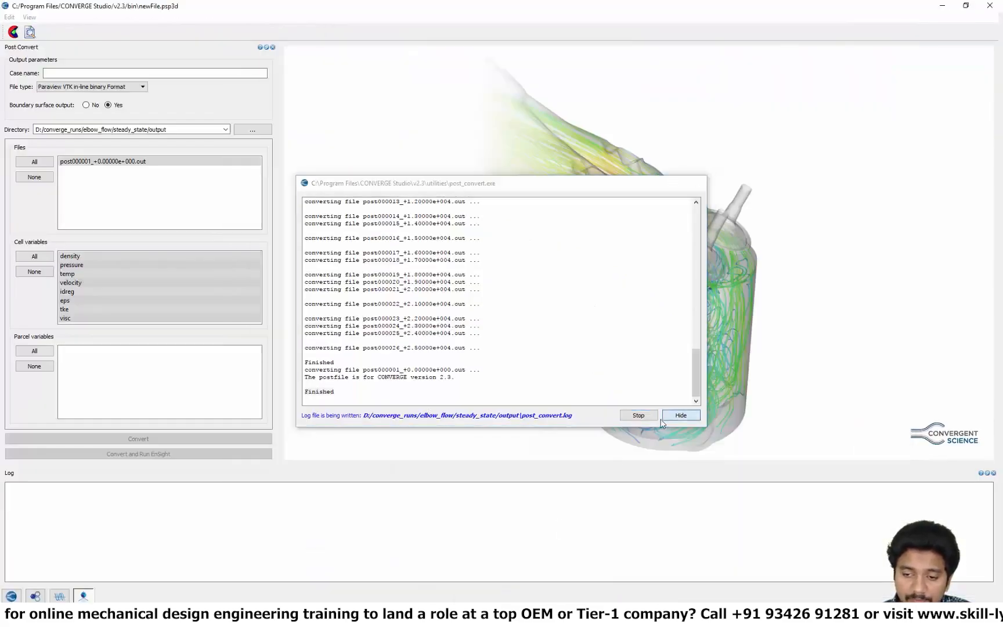
left_click(676, 417)
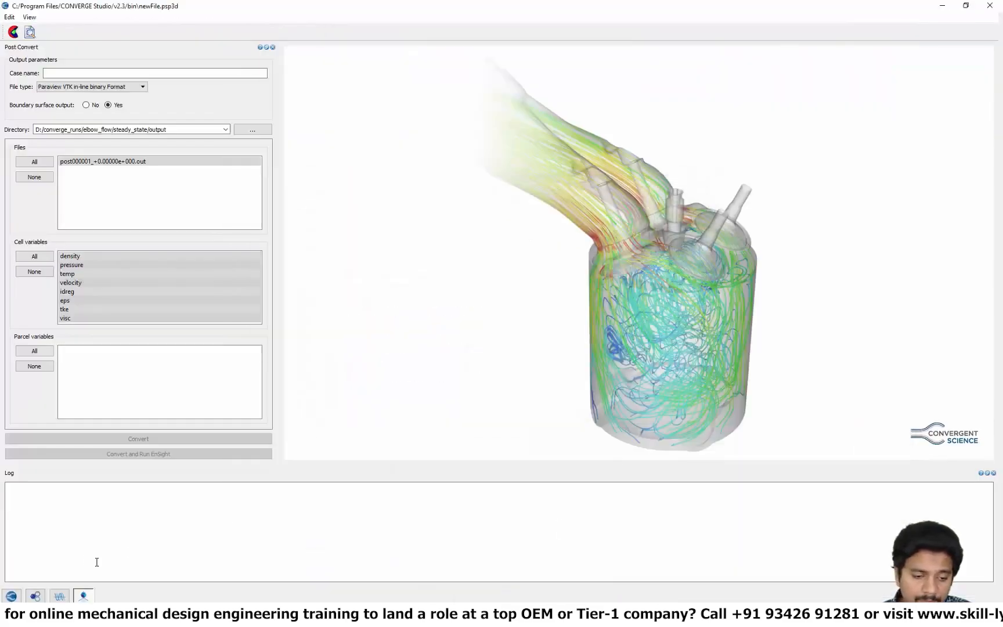
left_click(11, 594)
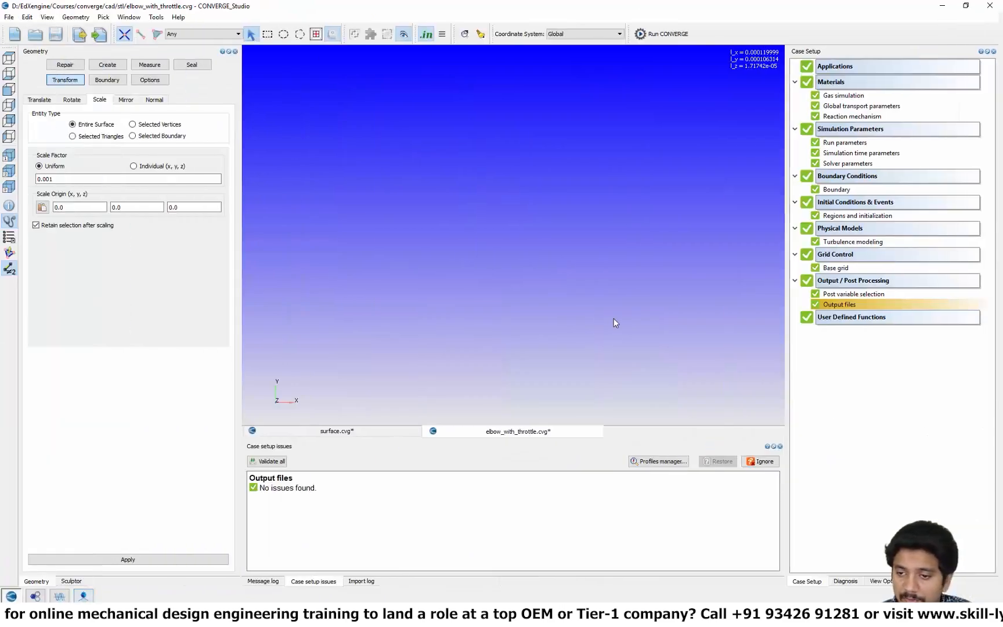
Bring the elbow geometry into view along X and show all of its hidden surfaces.
left_click(9, 104)
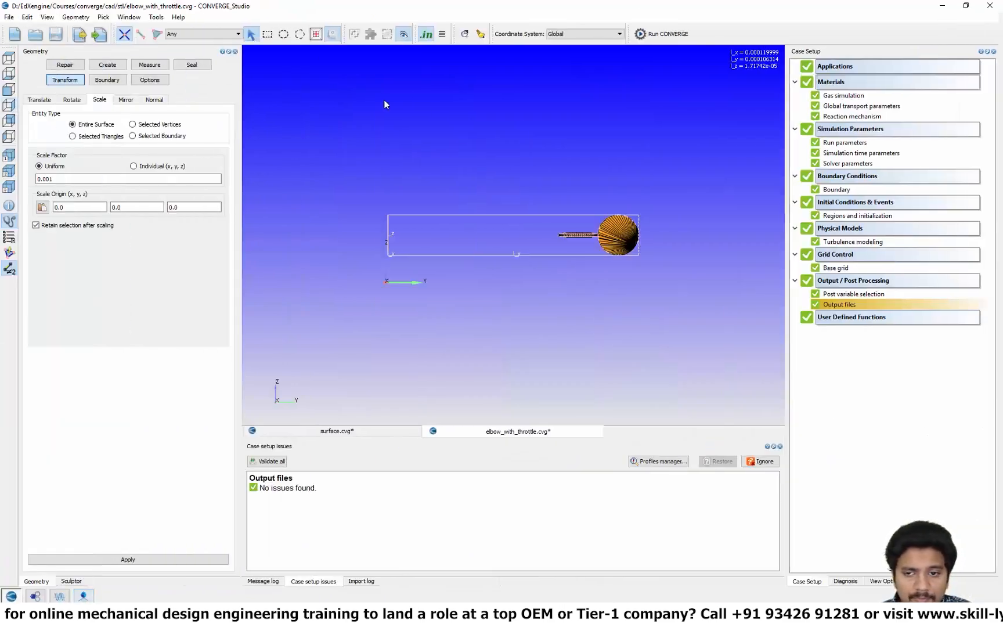
right_click(385, 101)
left_click(393, 109)
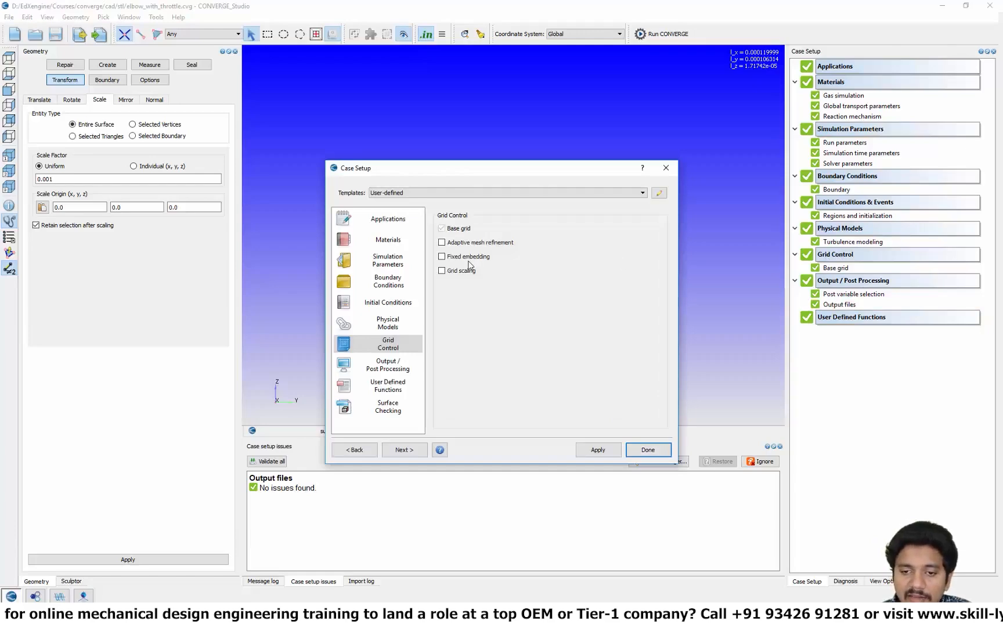
Enable Fixed embedding under Grid Control in the case setup.
left_click(468, 259)
left_click(647, 450)
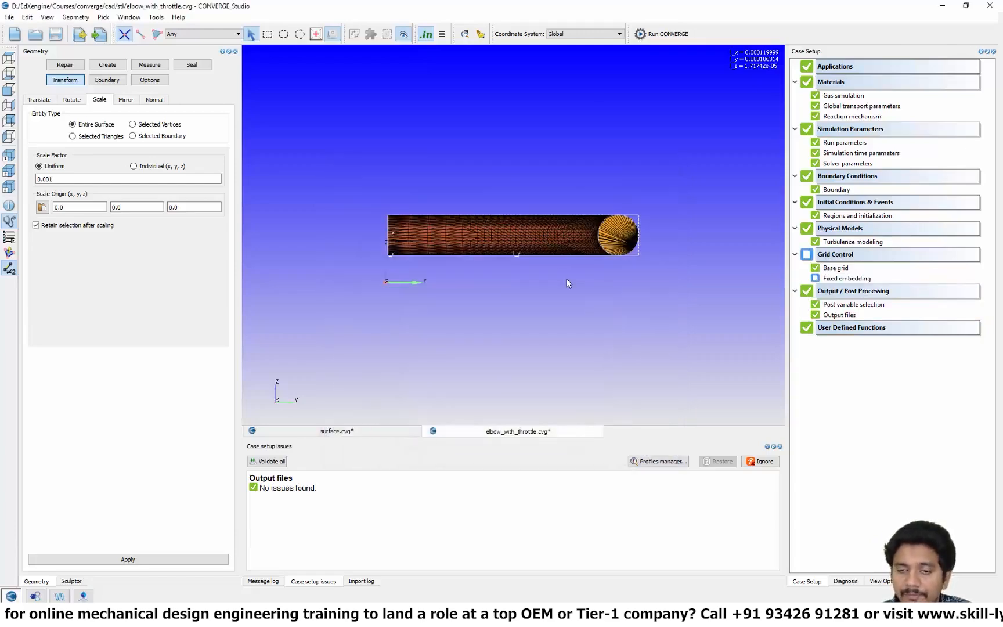
left_click_drag(552, 253, 353, 199)
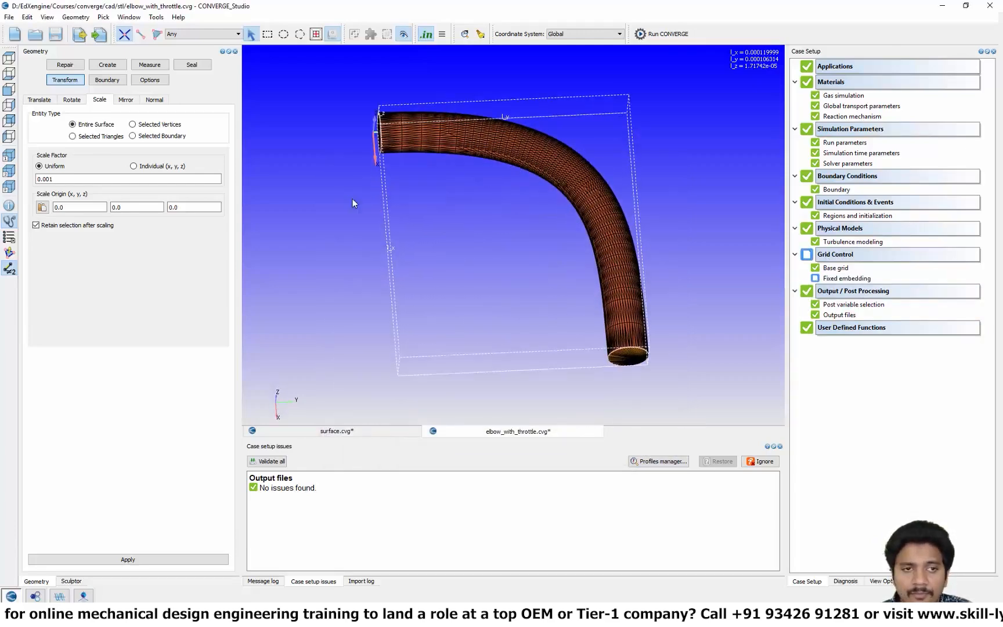
left_click(10, 58)
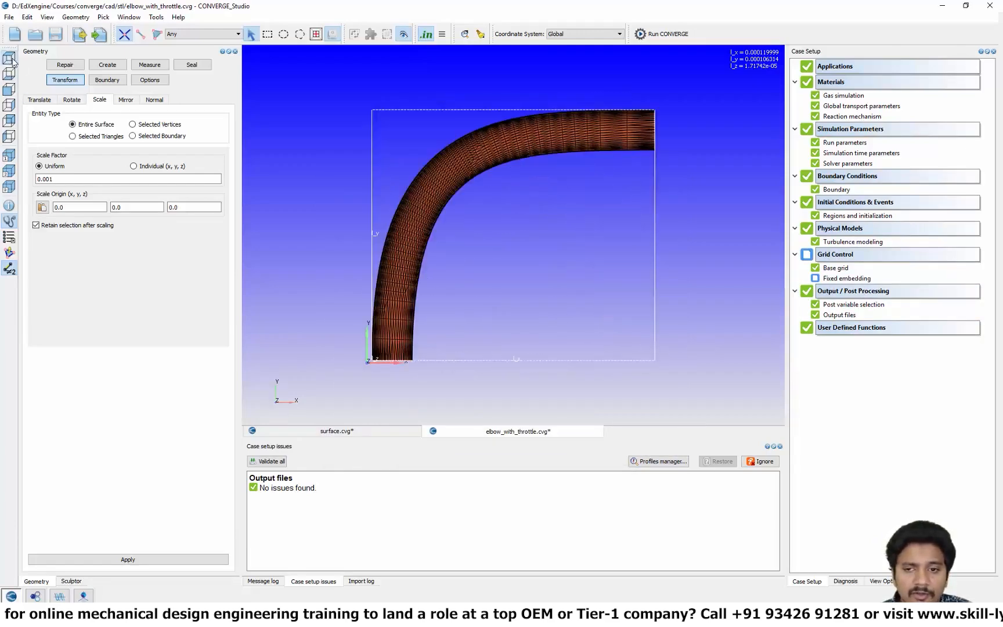
Hide the elbow wall surface so that only the throttle geometry inside the pipe is shown.
key("s")
left_click(448, 170)
key("h")
scroll(457, 161, "up", 3)
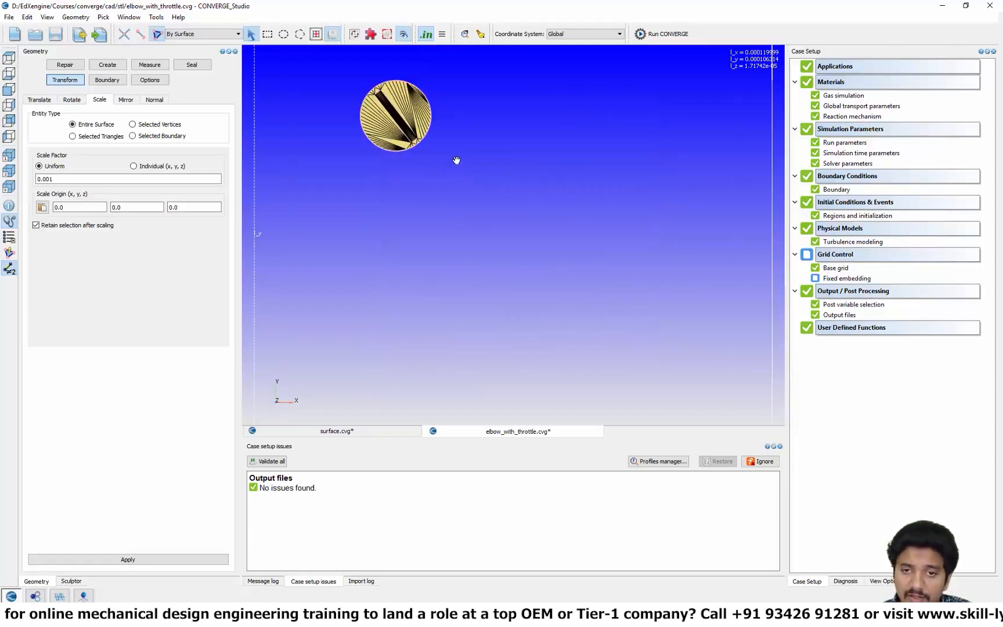
middle_click_drag(457, 161, 596, 258)
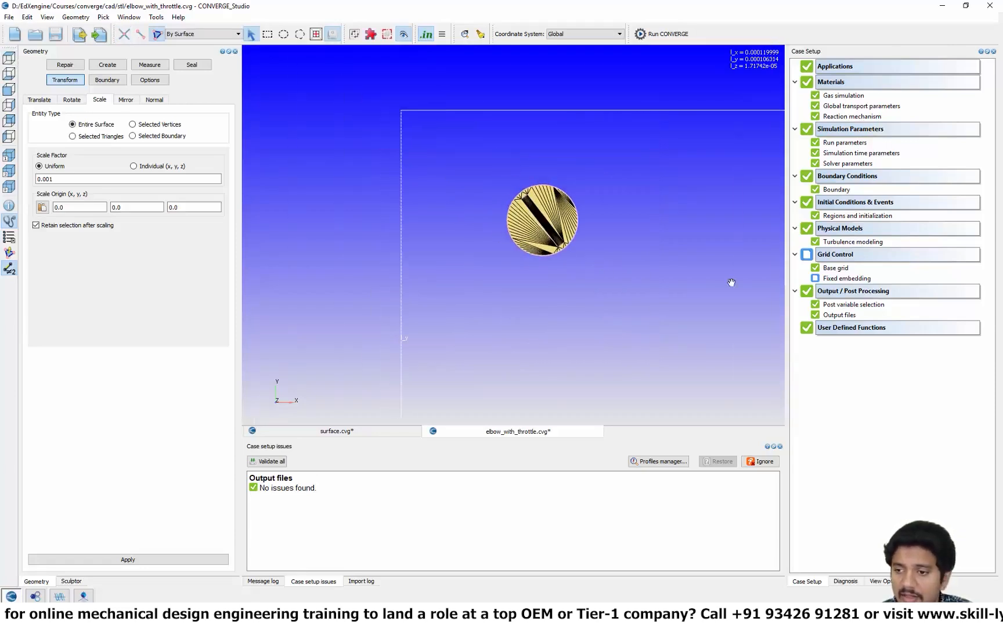
Add a fixed embedding of type BOUNDARY for the Throttle boundary with a scale of 1.
double_click(832, 280)
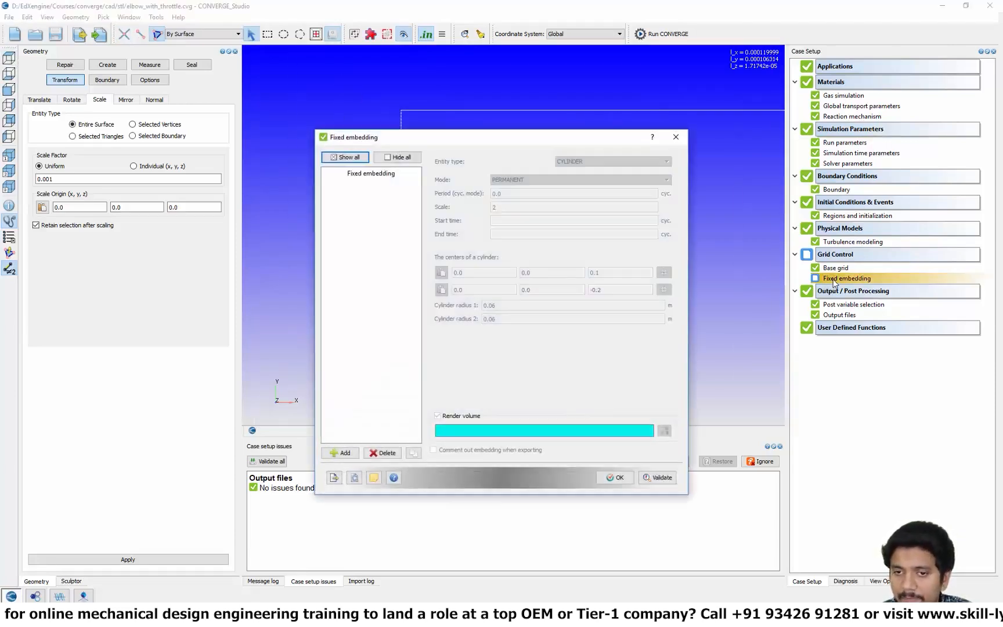
left_click(339, 458)
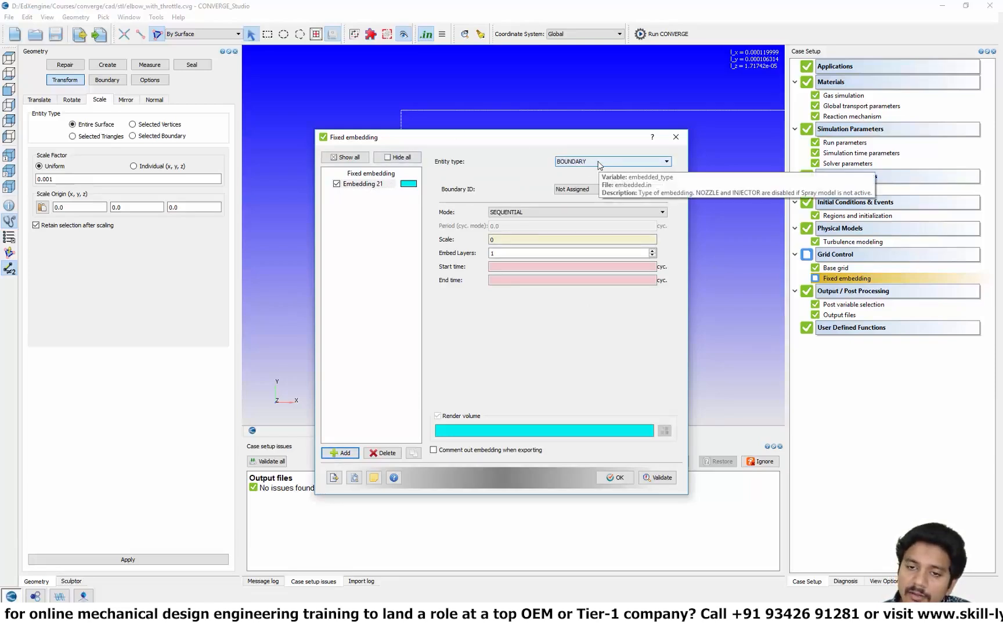
left_click(591, 190)
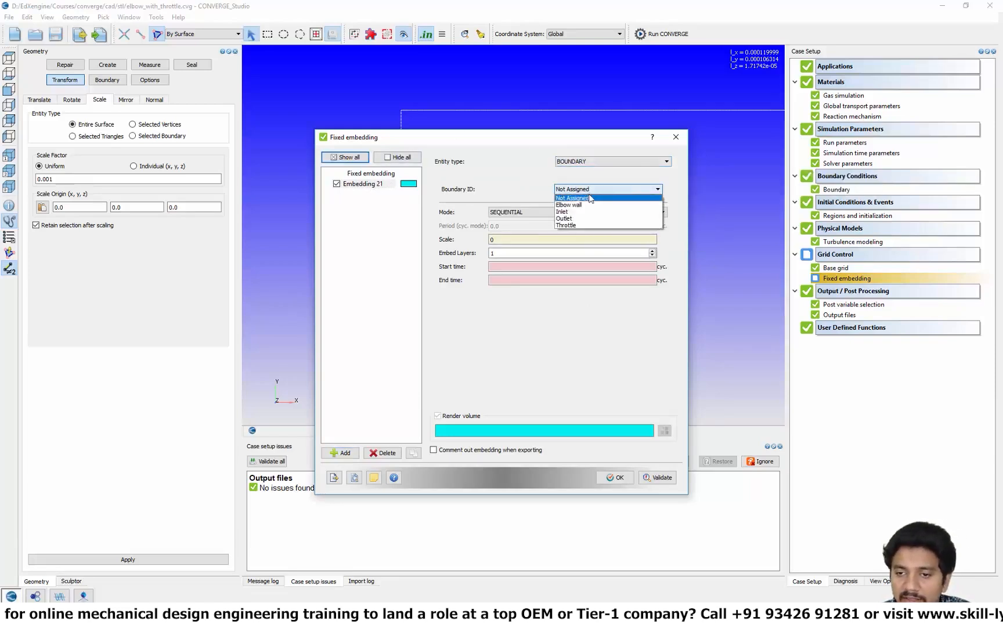
left_click(587, 226)
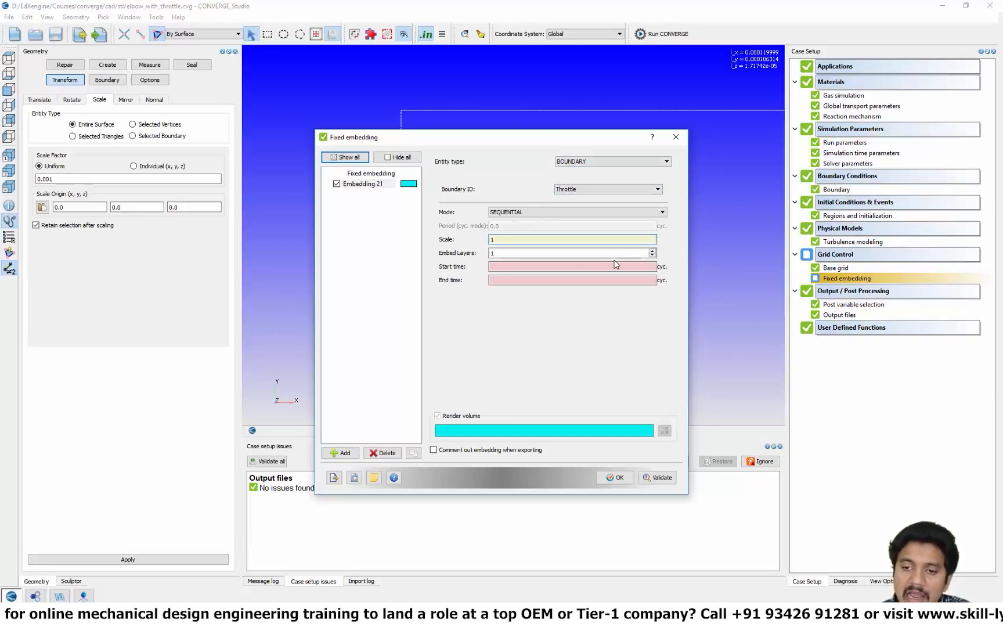
Give the throttle embedding 2 embed layers and set its mode to PERMANENT.
mouse_move(498, 256)
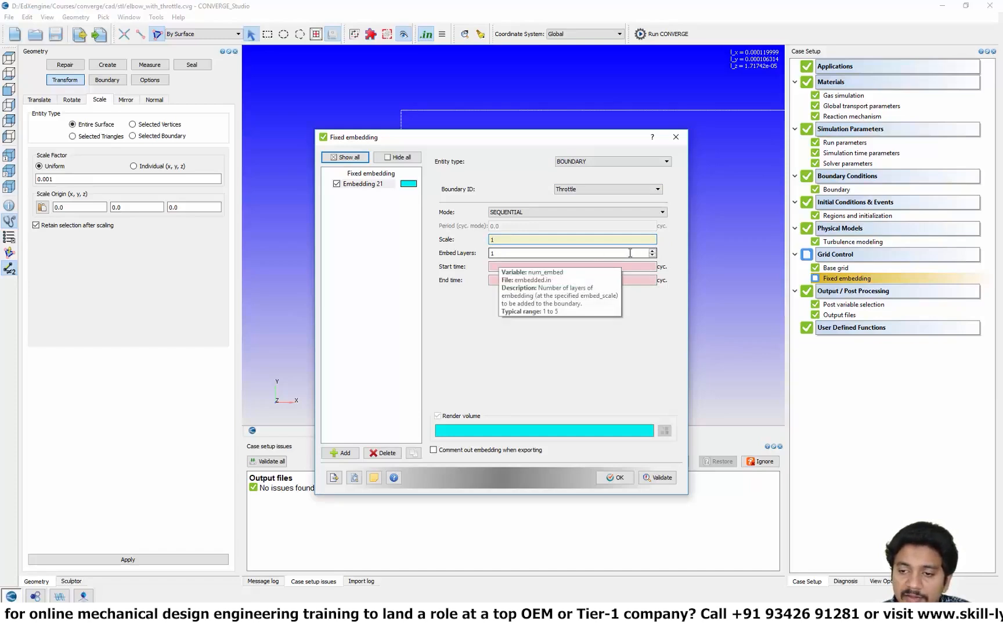
left_click(652, 252)
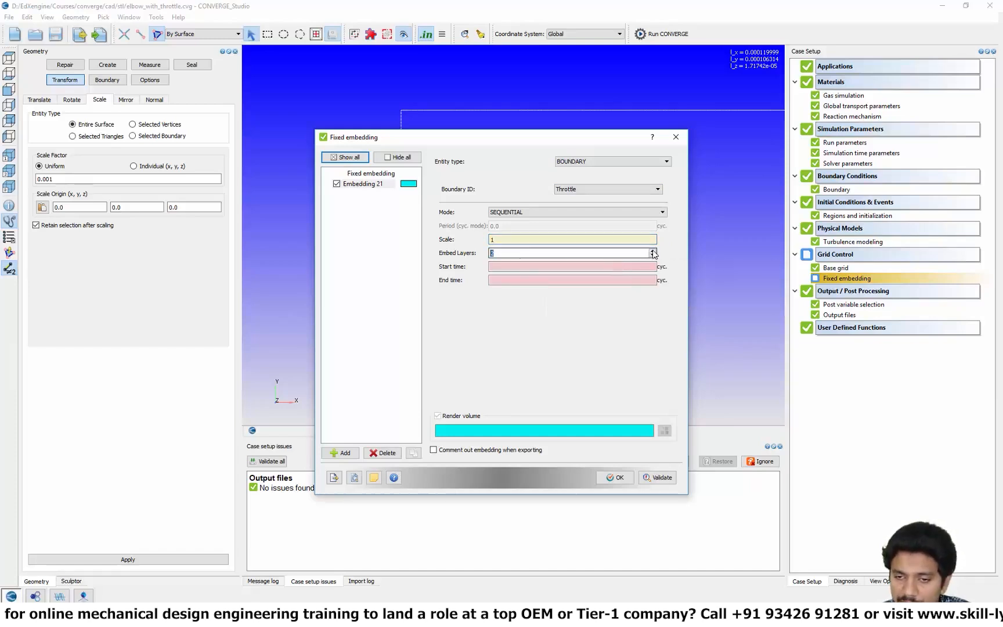
left_click(519, 212)
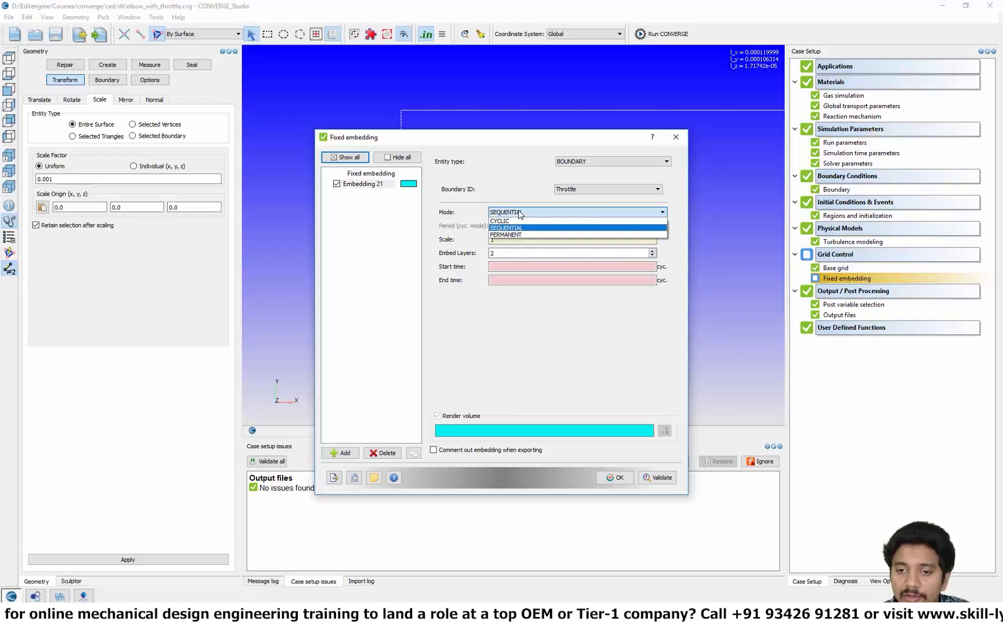
left_click(525, 235)
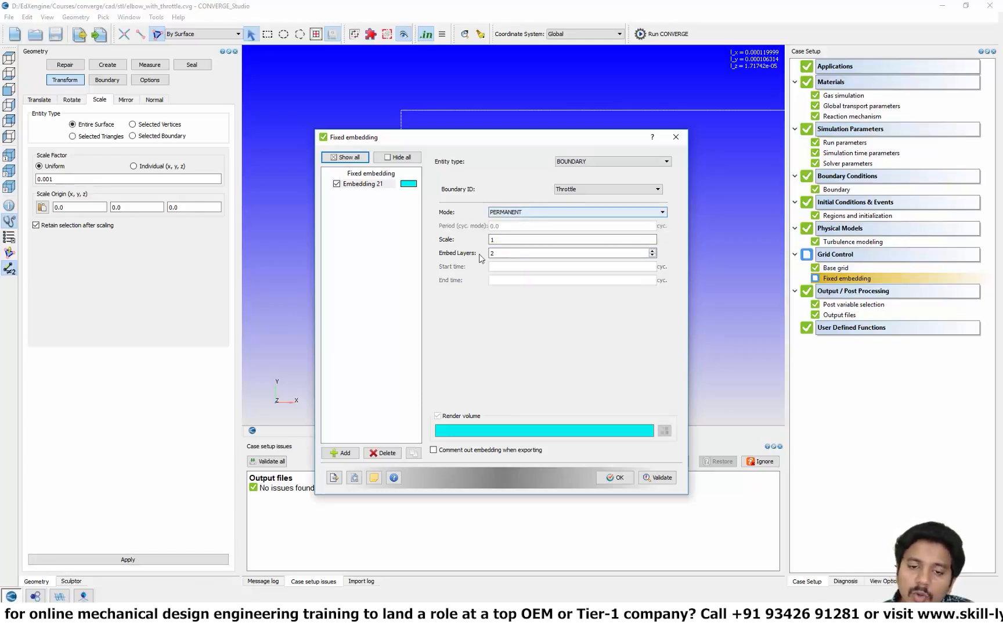
mouse_move(501, 250)
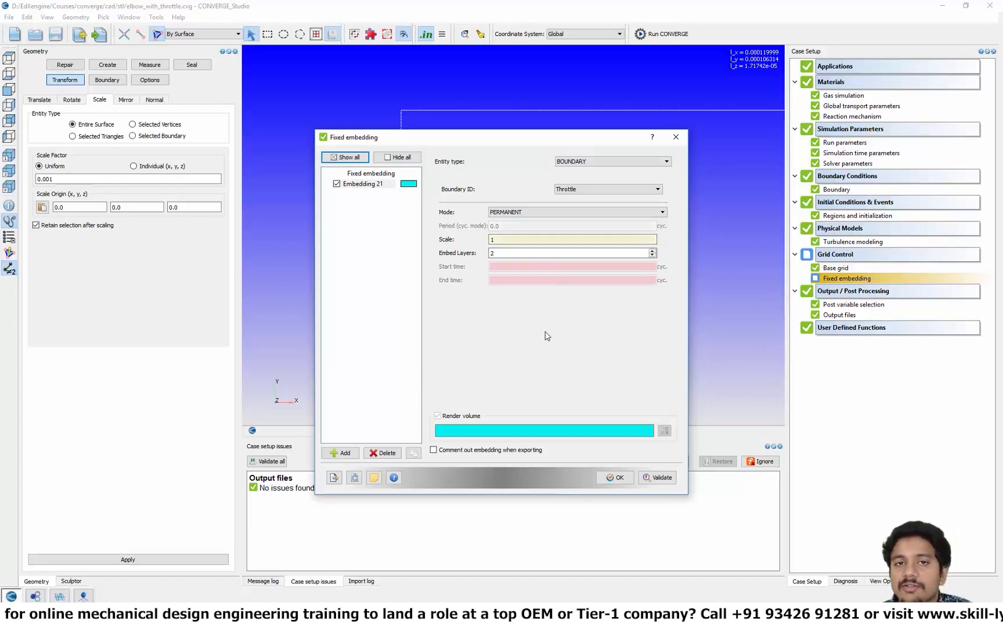
Review the base grid size alongside the fixed embedding settings and close it again.
left_click(828, 268)
left_click_drag(463, 264, 157, 224)
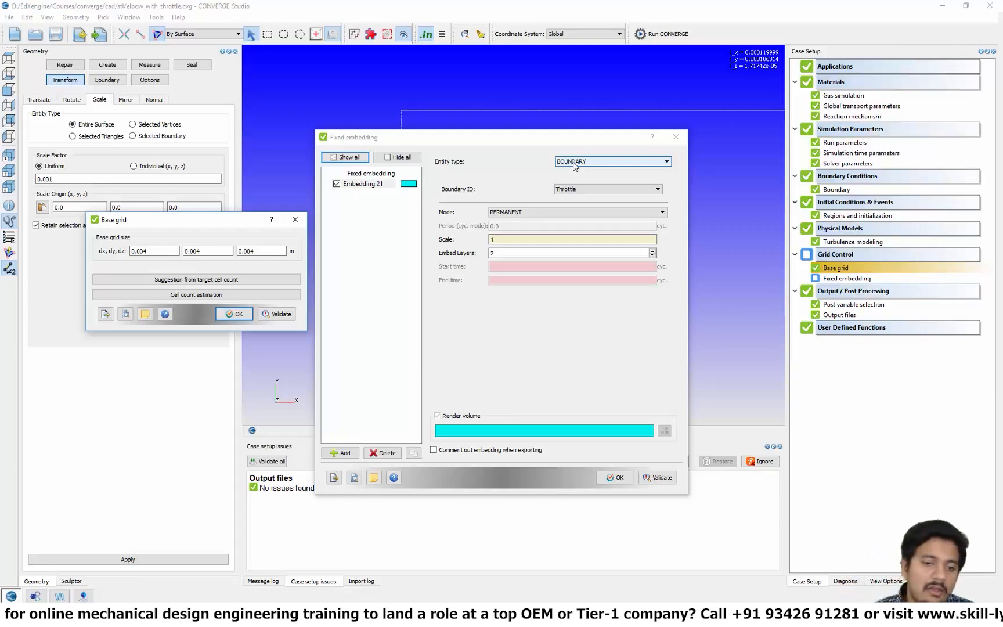
left_click(234, 313)
Set the throttle embedding's scale to 2 and accept the fixed embedding settings.
left_click(502, 240)
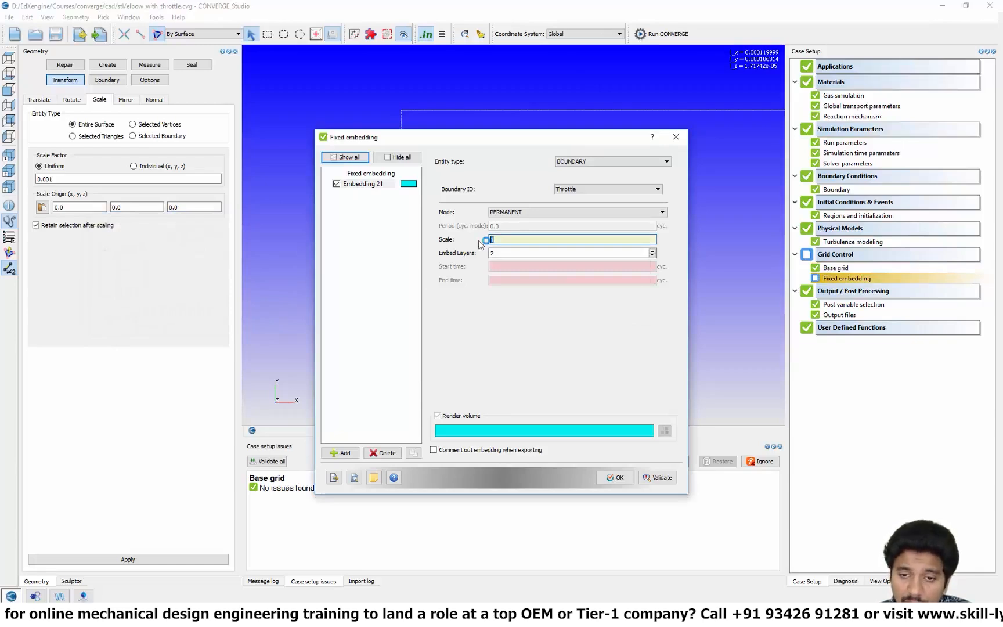
type("2")
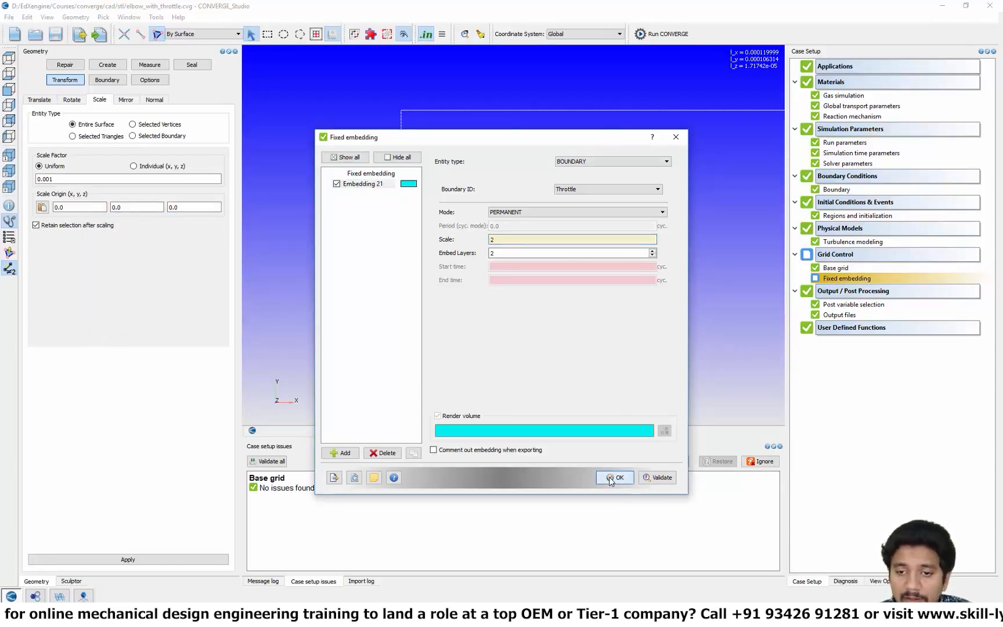
left_click(615, 477)
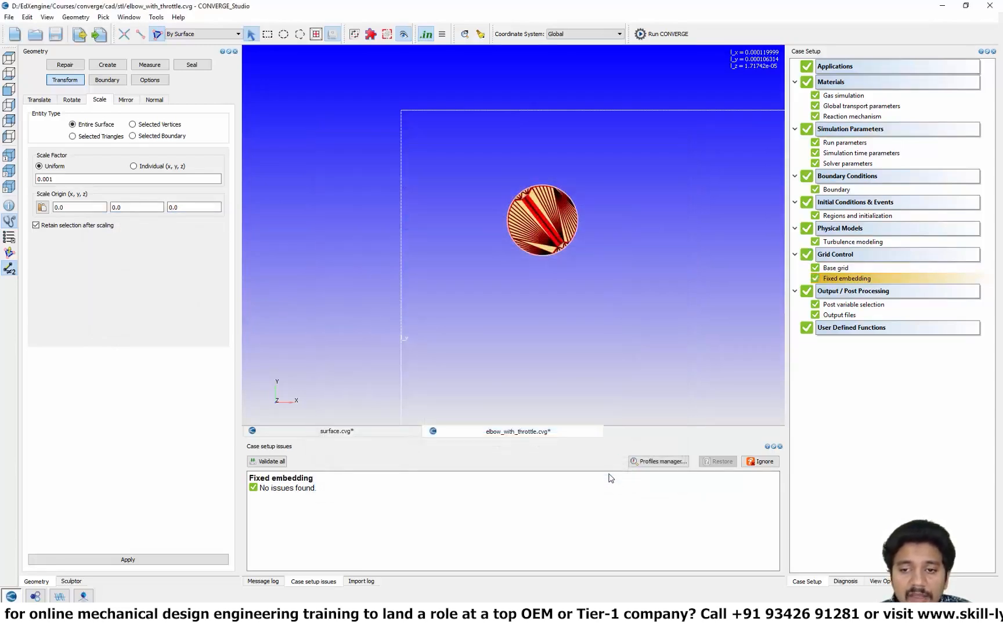
Start exporting the input files, choosing a new folder steady_state_with_embedding inside elbow_flow as the output location.
left_click(8, 17)
mouse_move(60, 122)
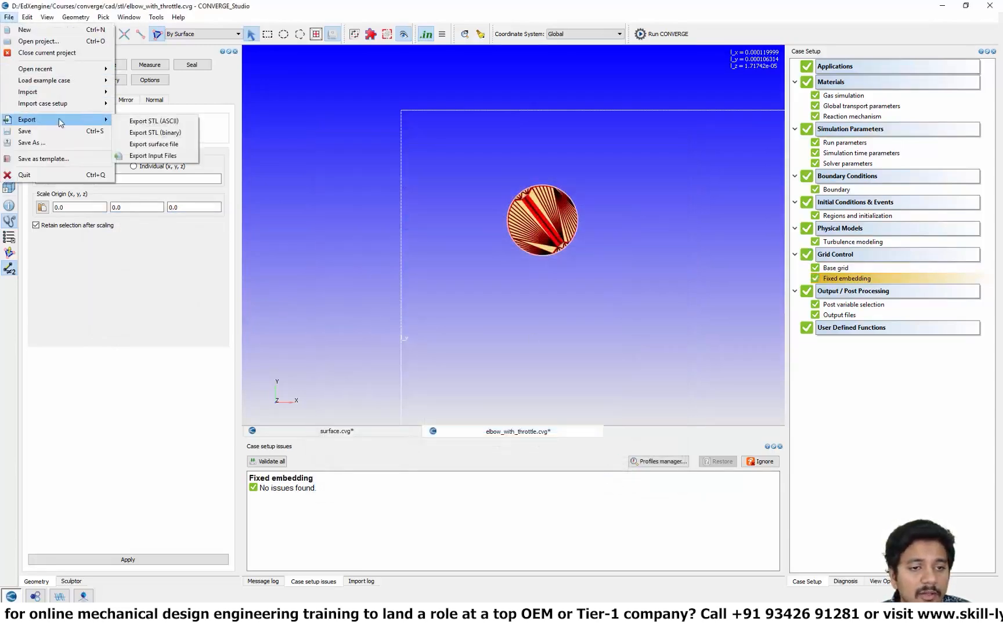
left_click(151, 156)
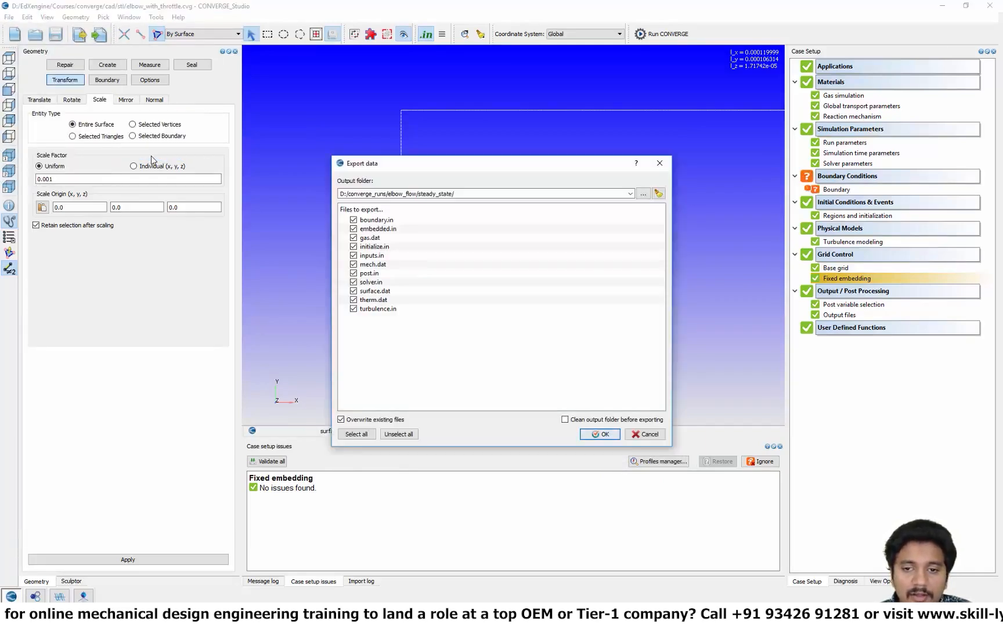
left_click(643, 194)
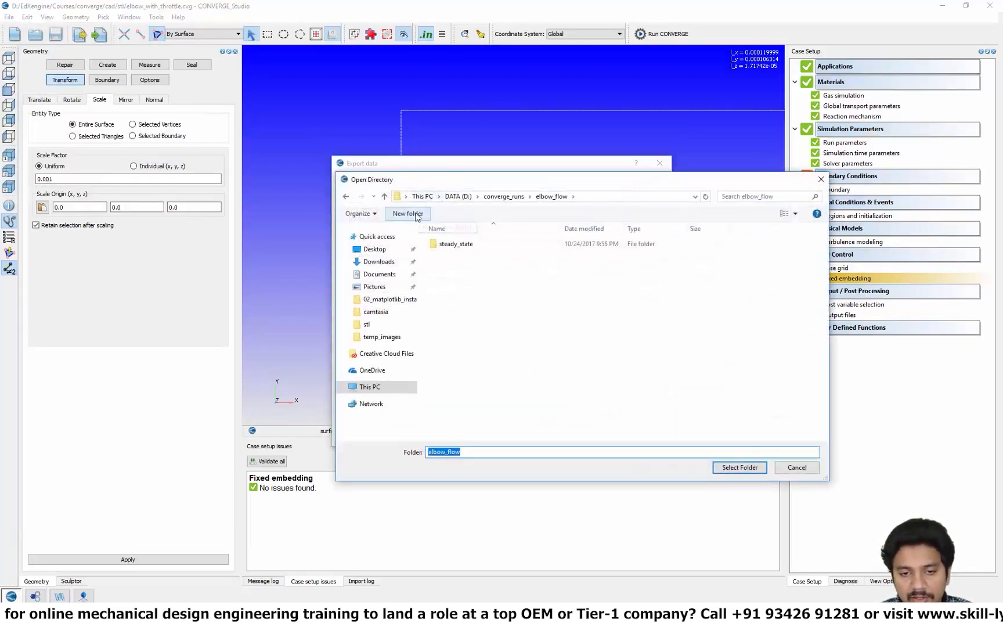
left_click(416, 217)
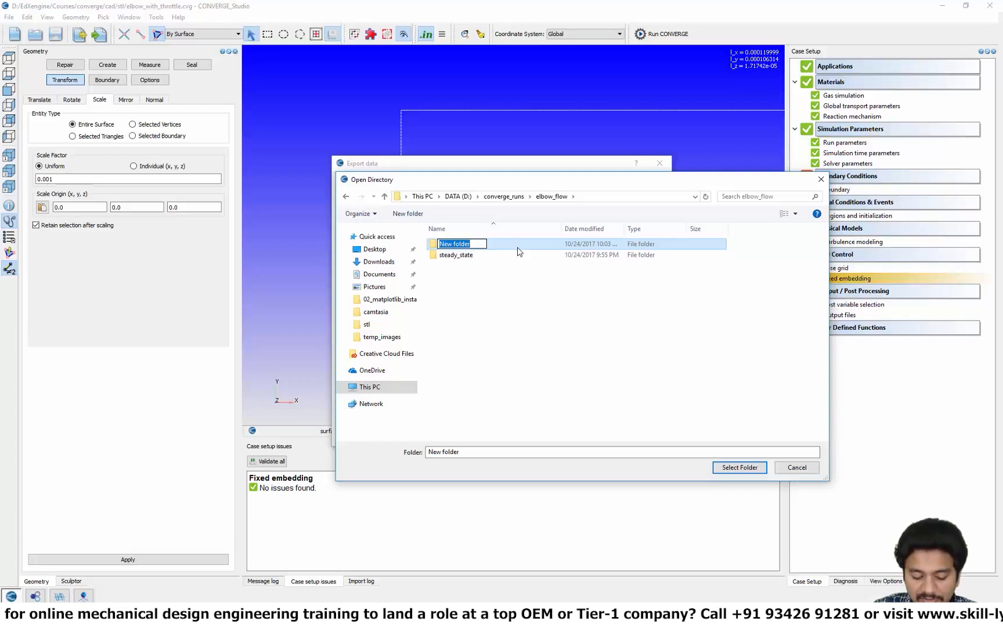
type("seteady")
key("BackSpace")
key("BackSpace")
key("BackSpace")
key("BackSpace")
key("BackSpace")
key("BackSpace")
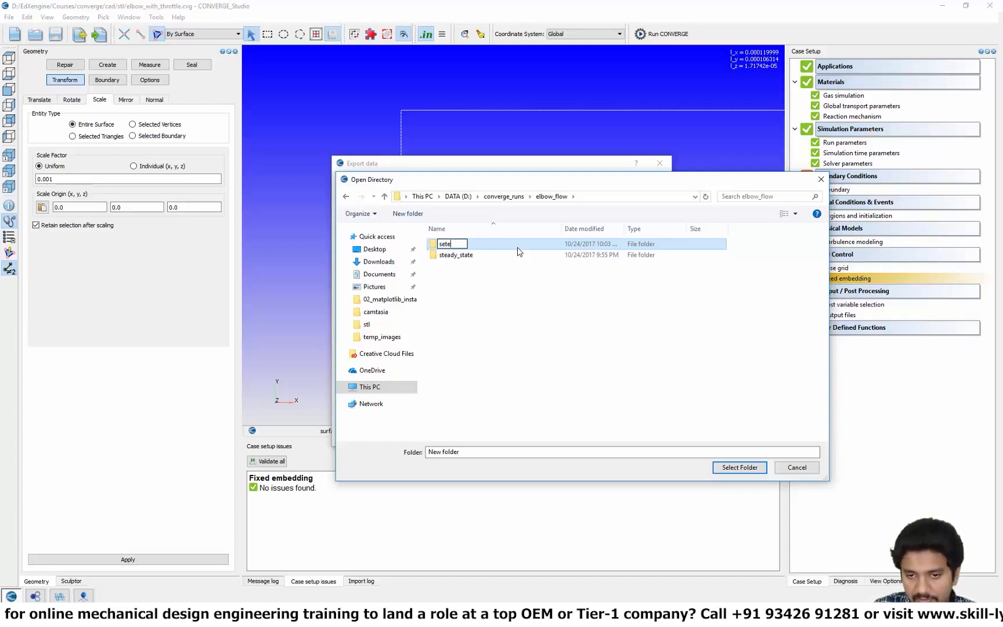
type("teady_state")
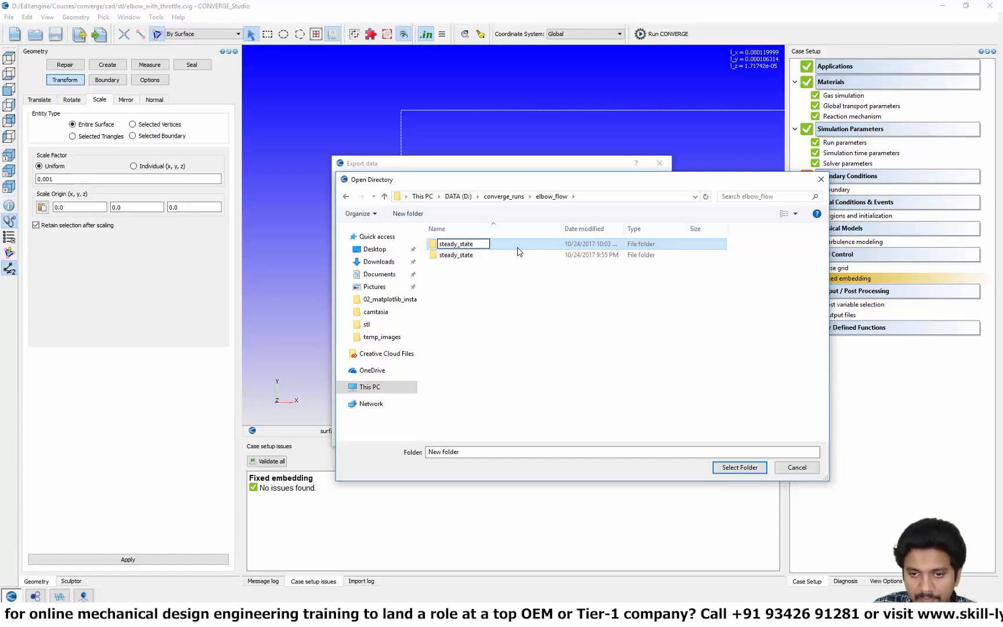
type("_with_embedding")
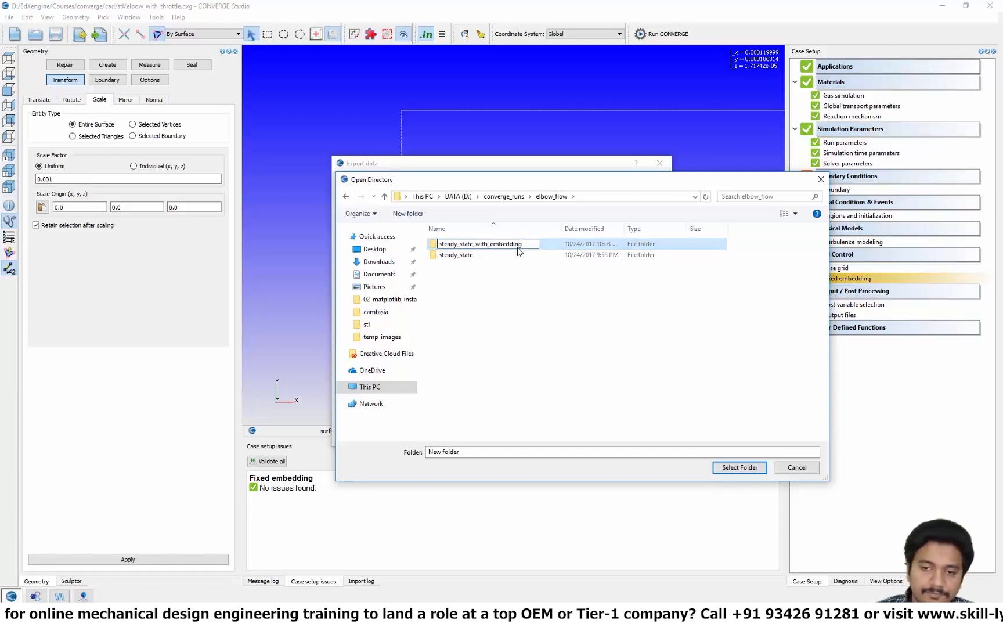
left_click(541, 284)
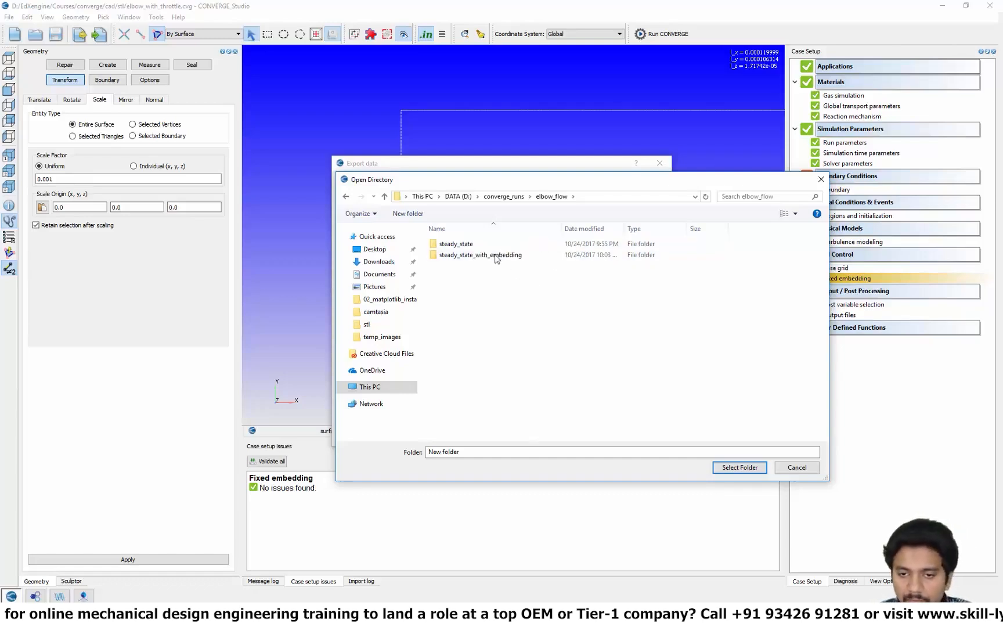
double_click(497, 258)
left_click(739, 467)
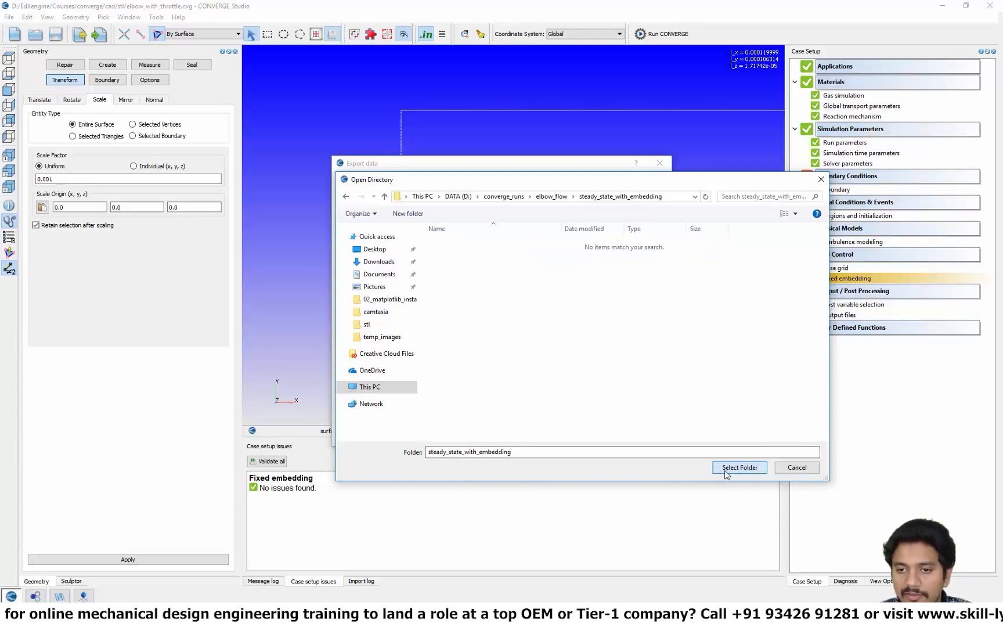
Export all case input files to D:/converge_runs/elbow_flow/steady_state_with_embedding.
left_click(605, 435)
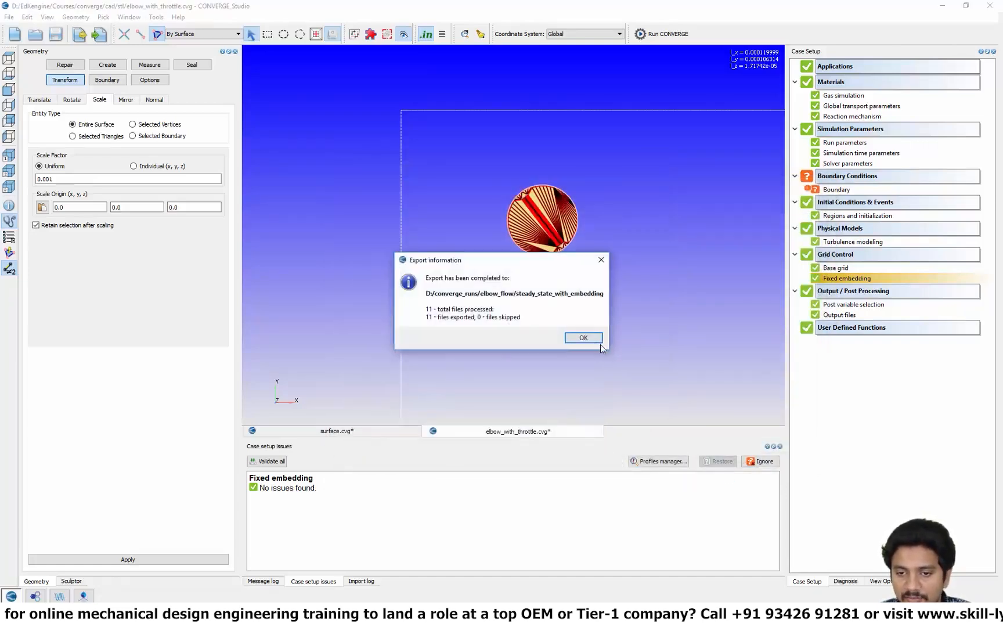
left_click(575, 342)
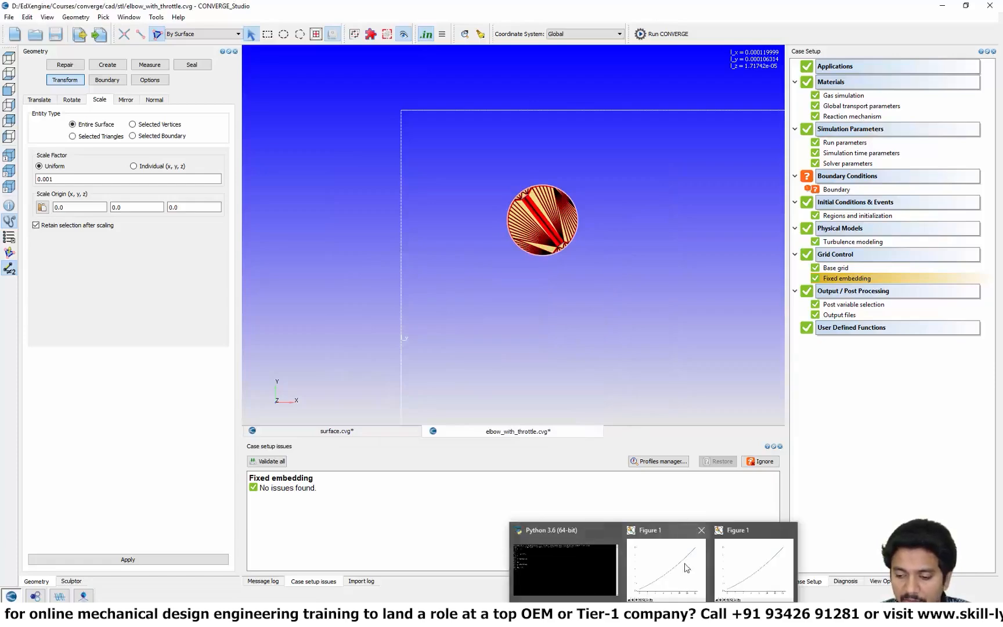
Switch to the Cygwin terminal, go up two directories to elbow_flow and list its contents.
left_click(709, 560)
key("Escape")
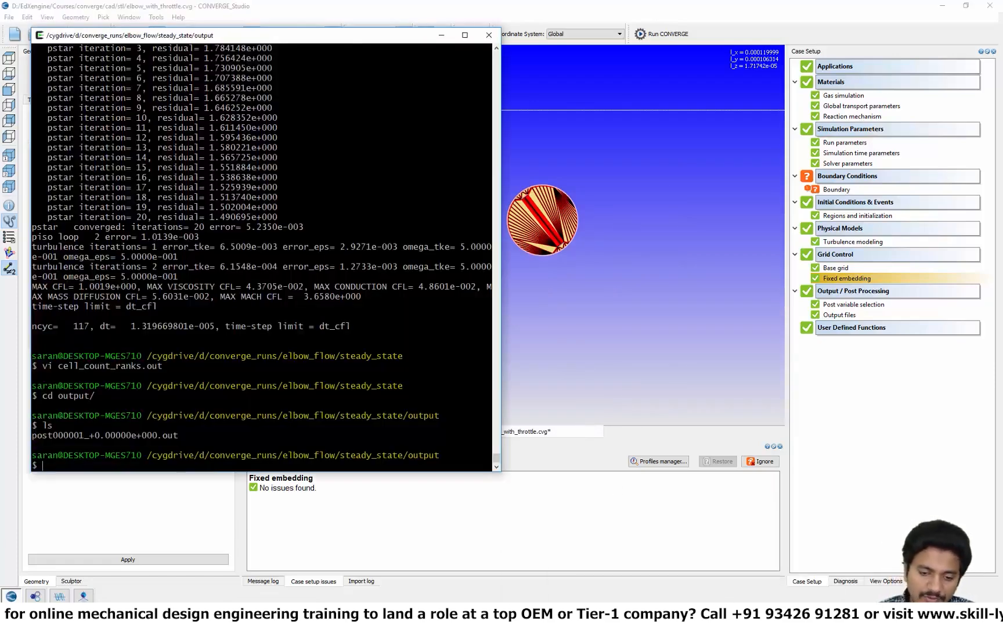
type("cd ../..")
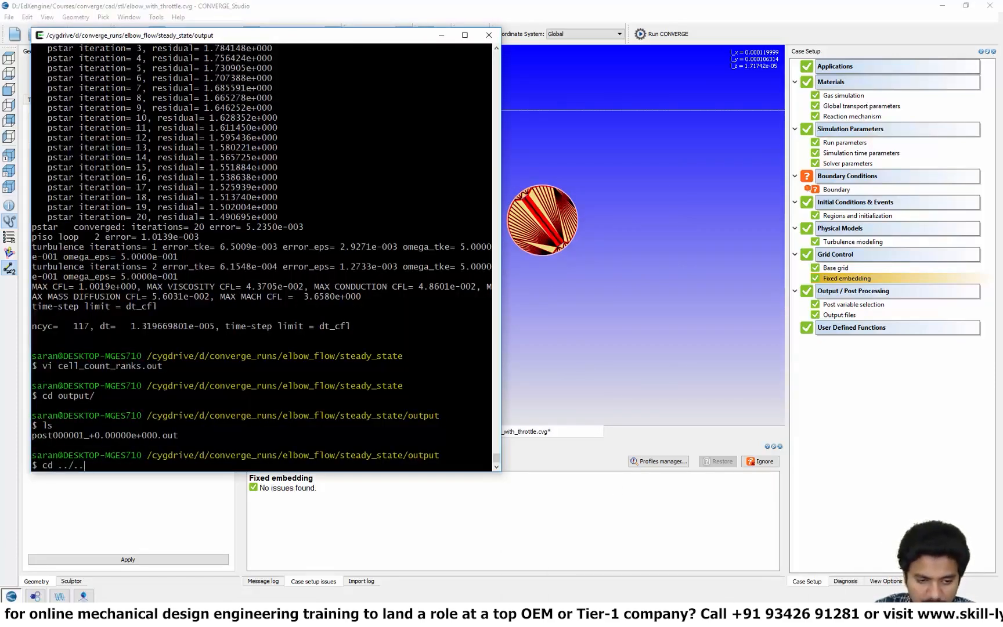
type("/")
key("Return")
type("ls")
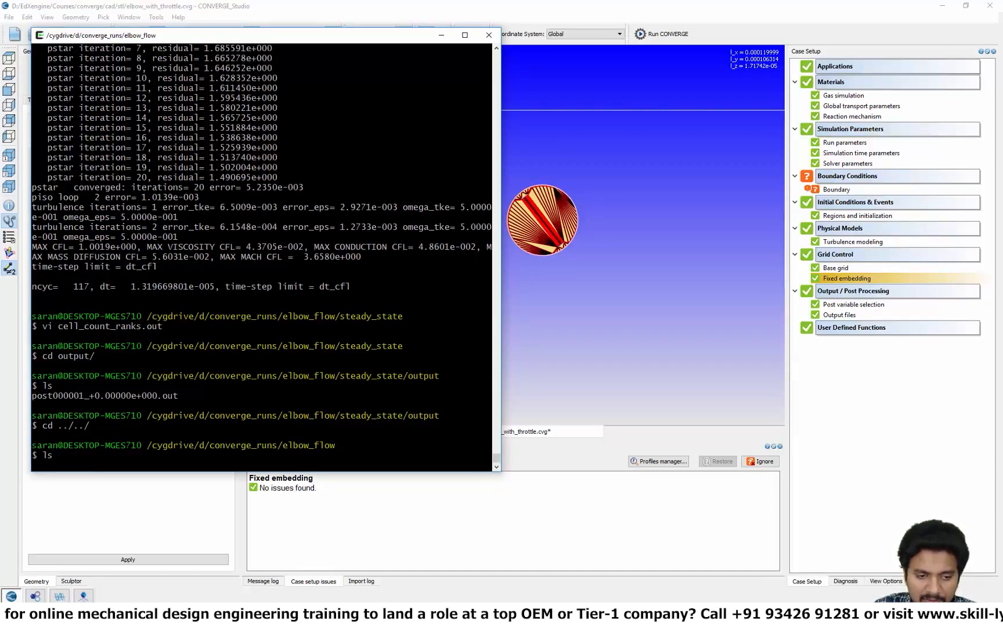
Change into the steady_state_with_embedding directory and list its exported input files.
type("cd ")
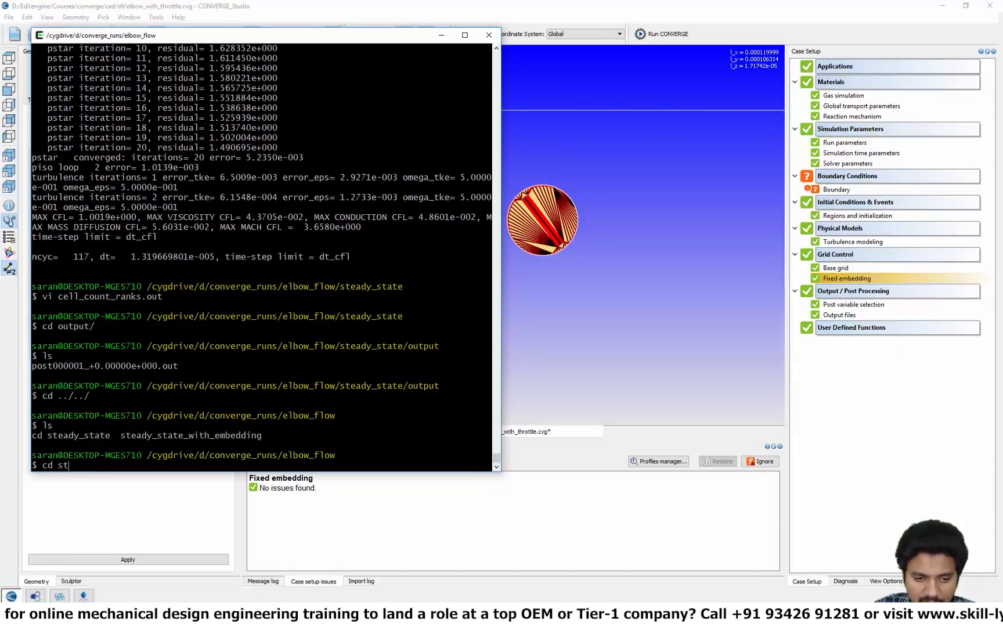
type("st")
key("Tab")
type("_w")
key("Tab")
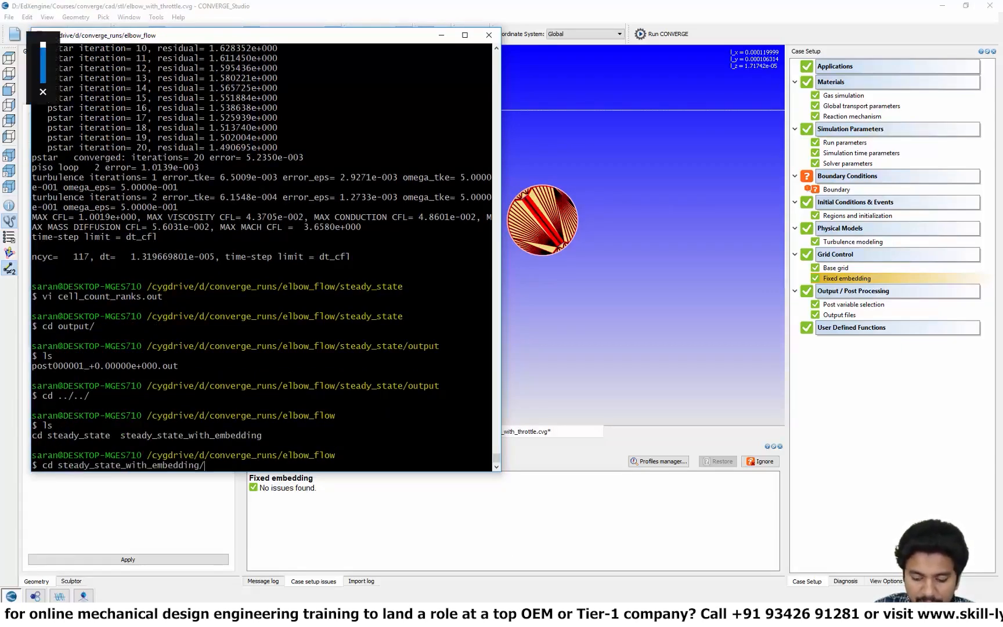
key("Return")
type("ls")
key("Return")
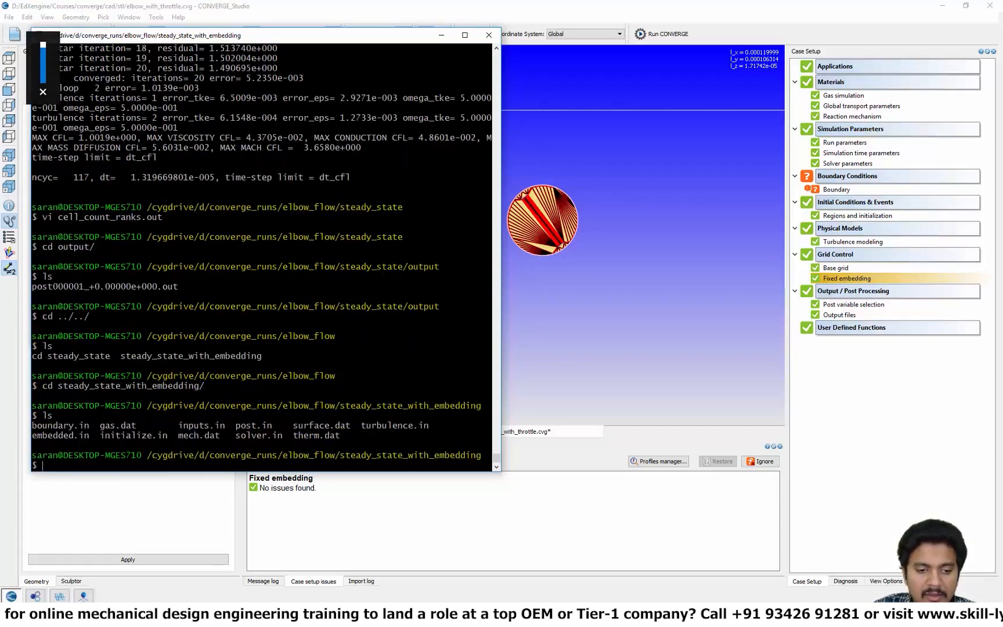
Run converge in the steady_state_with_embedding directory, and open cell_count_ranks.out in vim to examine the total cell count.
type("converge")
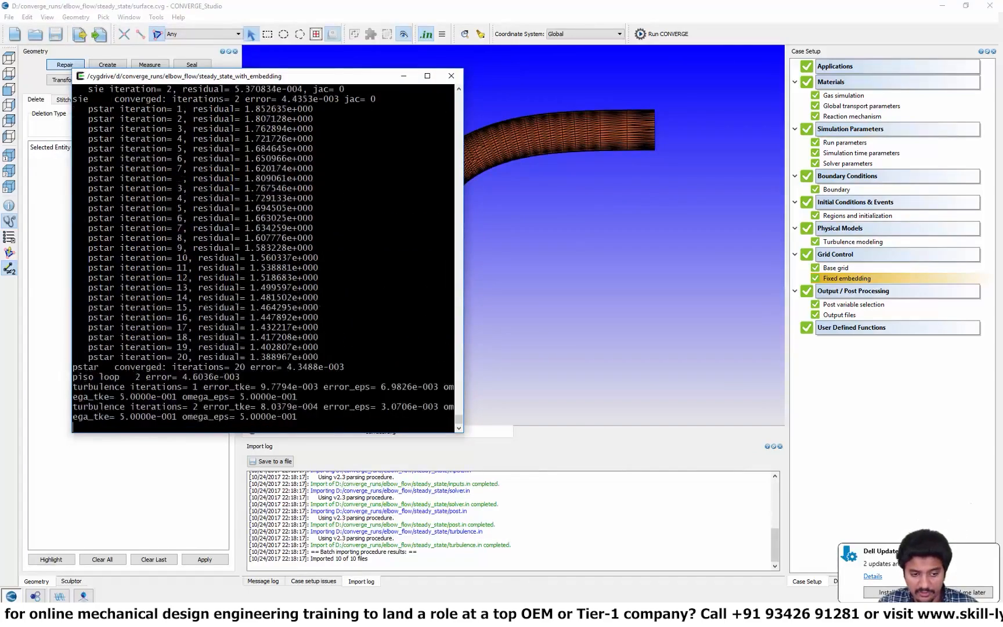
type("cell_count_ranks.out")
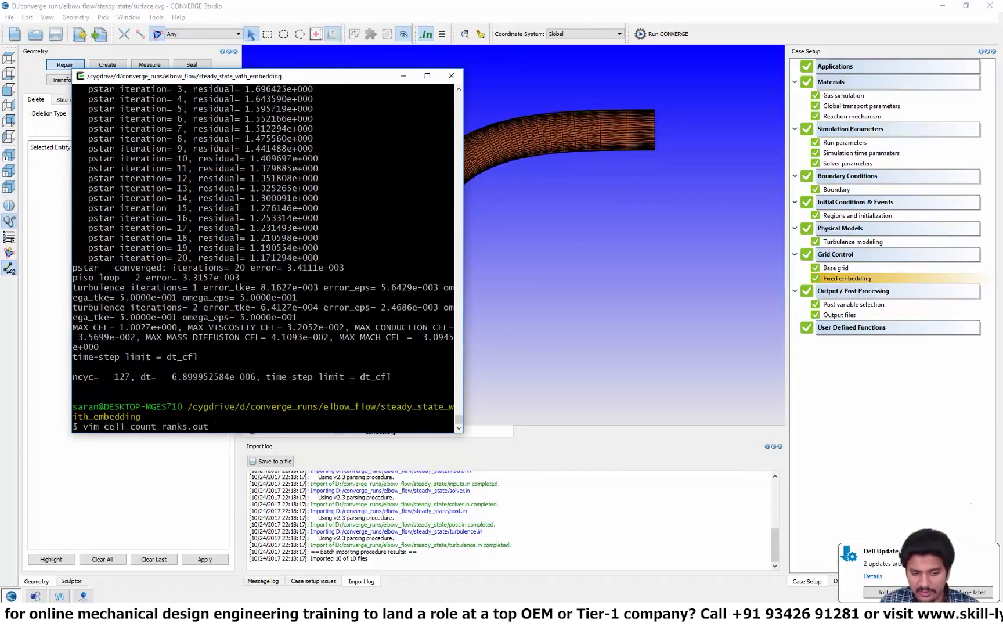
key("Return")
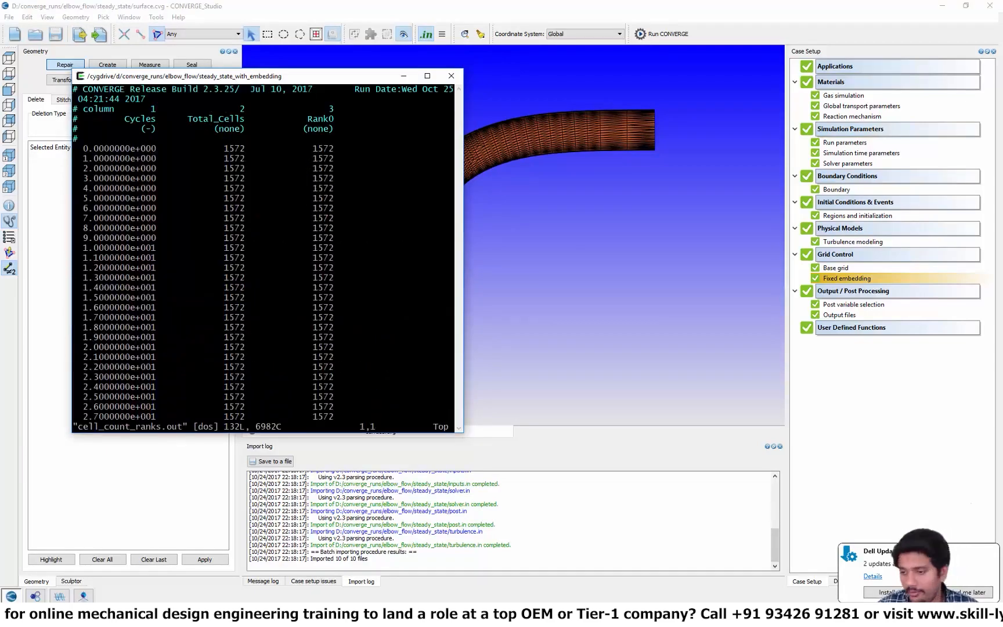
In CONVERGE Studio, set the scale of the Throttle boundary's fixed embedding to 3.
double_click(836, 279)
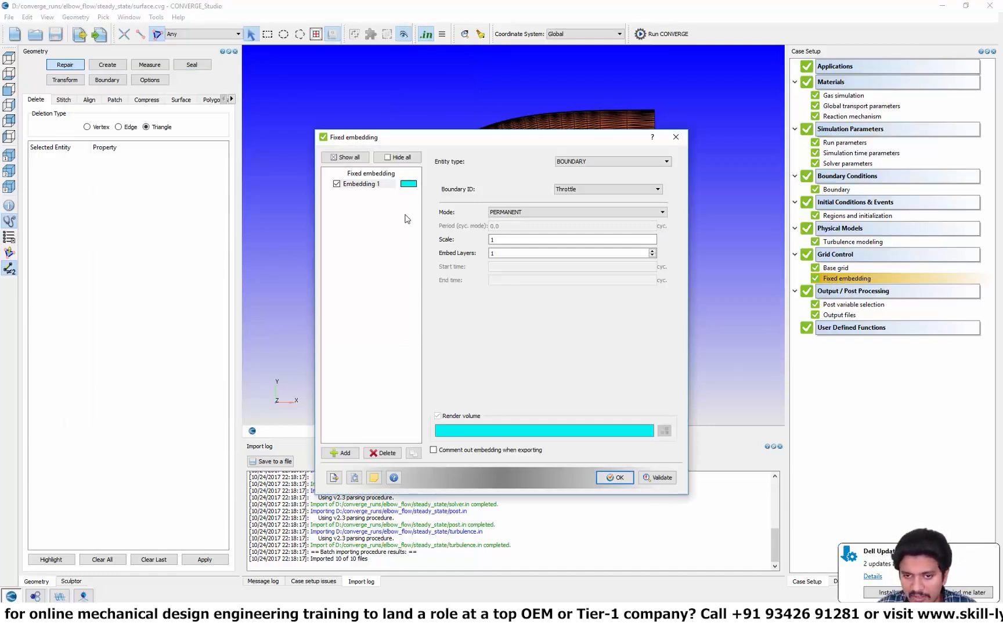
double_click(498, 240)
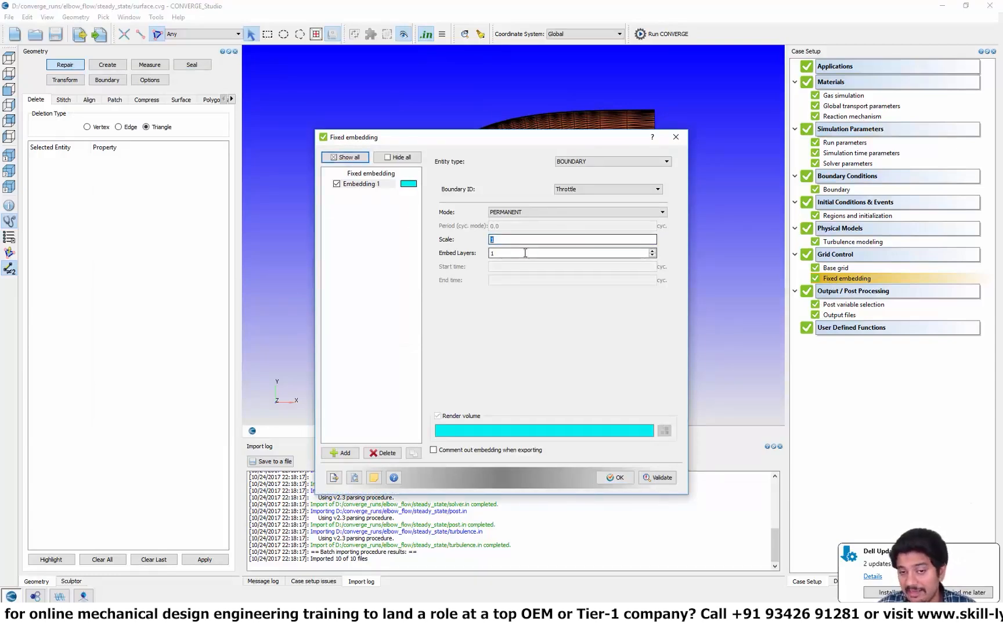
mouse_move(528, 253)
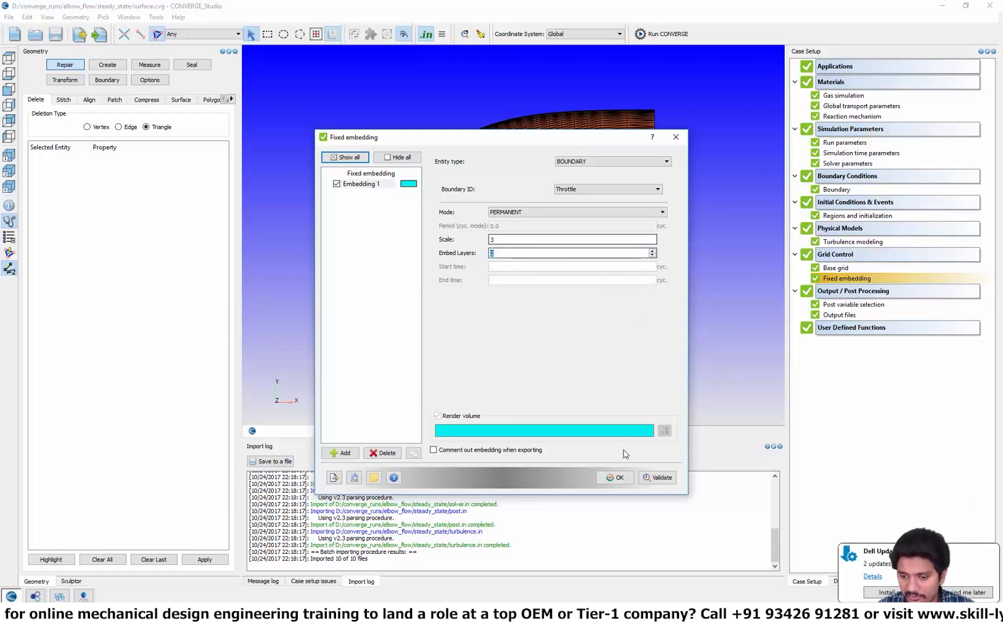
left_click(616, 476)
Export all input files again to the steady_state_with_embedding folder, overwriting the existing ones.
left_click(9, 17)
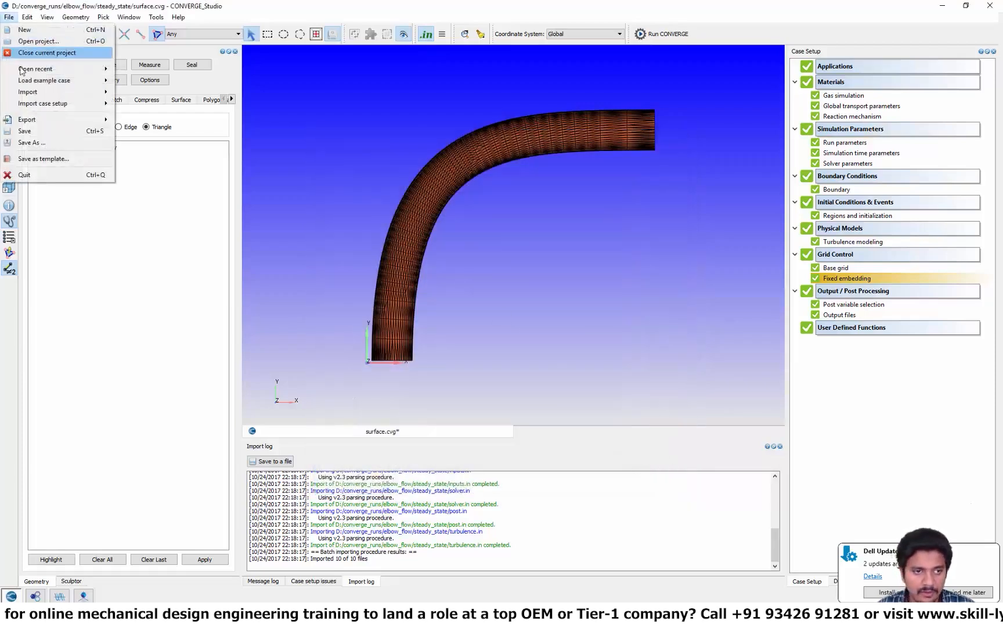
mouse_move(58, 123)
left_click(144, 150)
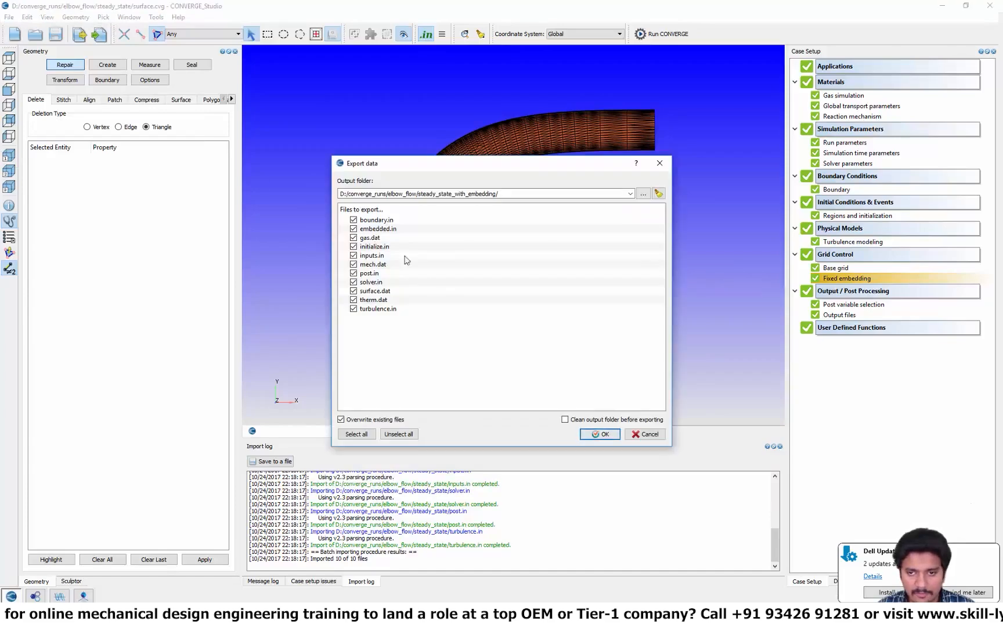
left_click(586, 433)
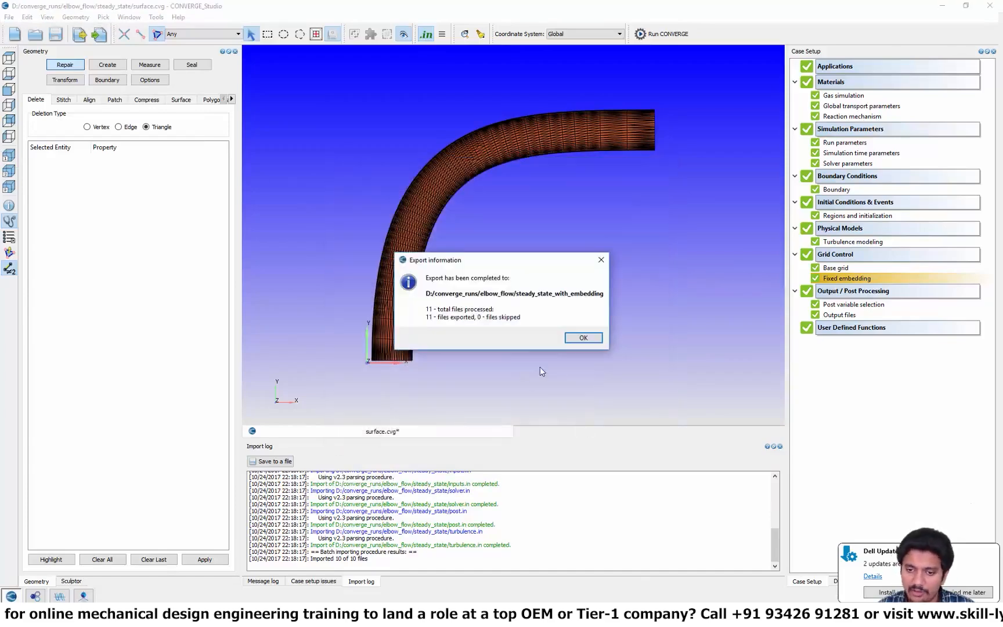
left_click(584, 337)
Return to the Cygwin terminal, quit the cell count file without saving, and rerun converge.
mouse_move(463, 587)
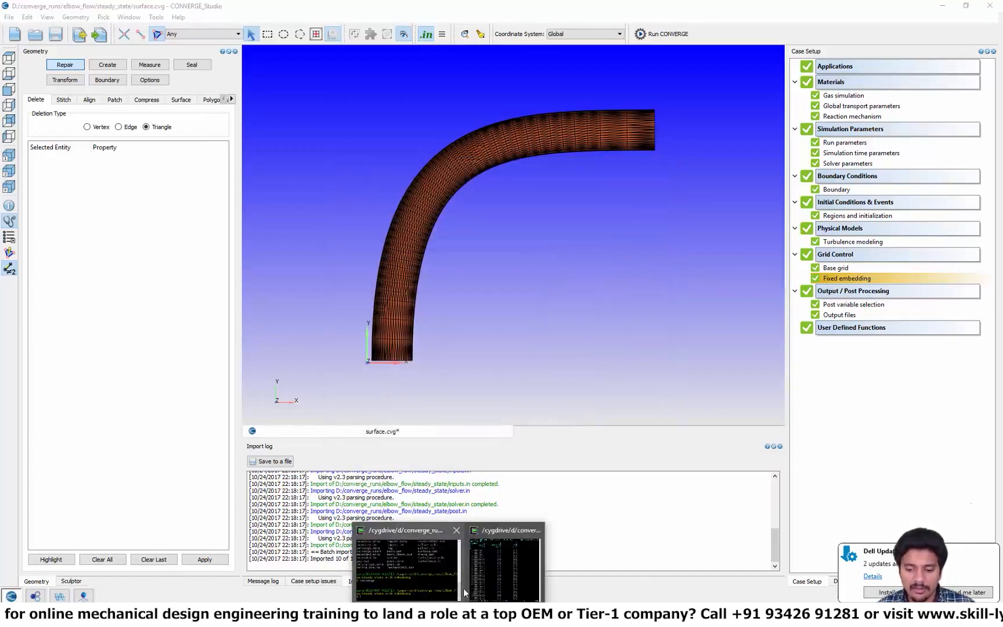
left_click(505, 572)
type(":q")
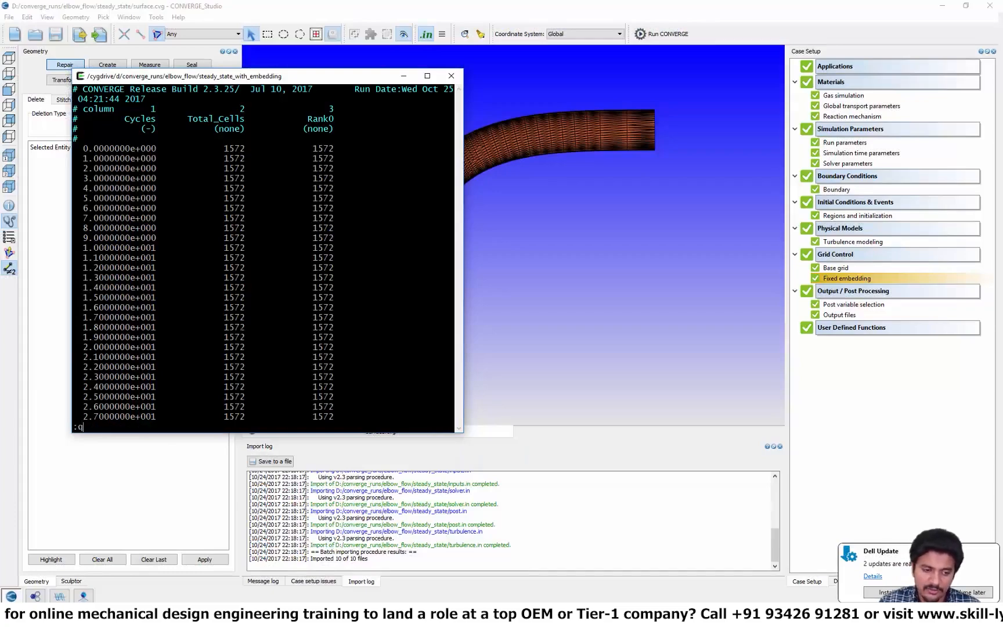
key("Return")
type("converge")
key("Return")
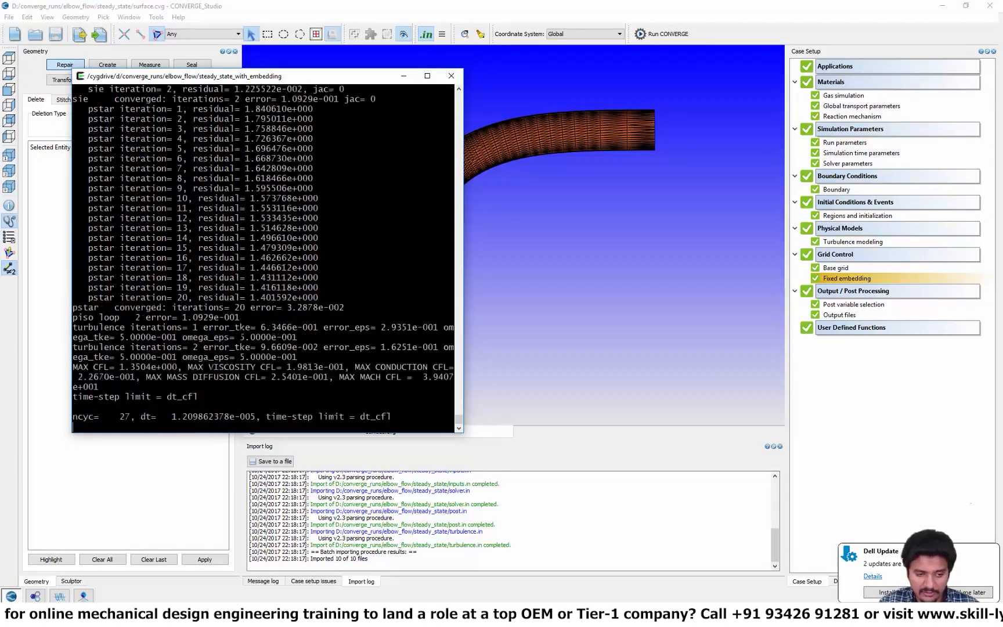
Stop the running solver, examine the cell counts in cell_count_ranks.out with vim, and quit the file.
key("ctrl+c")
key("Up")
key("Up")
key("Return")
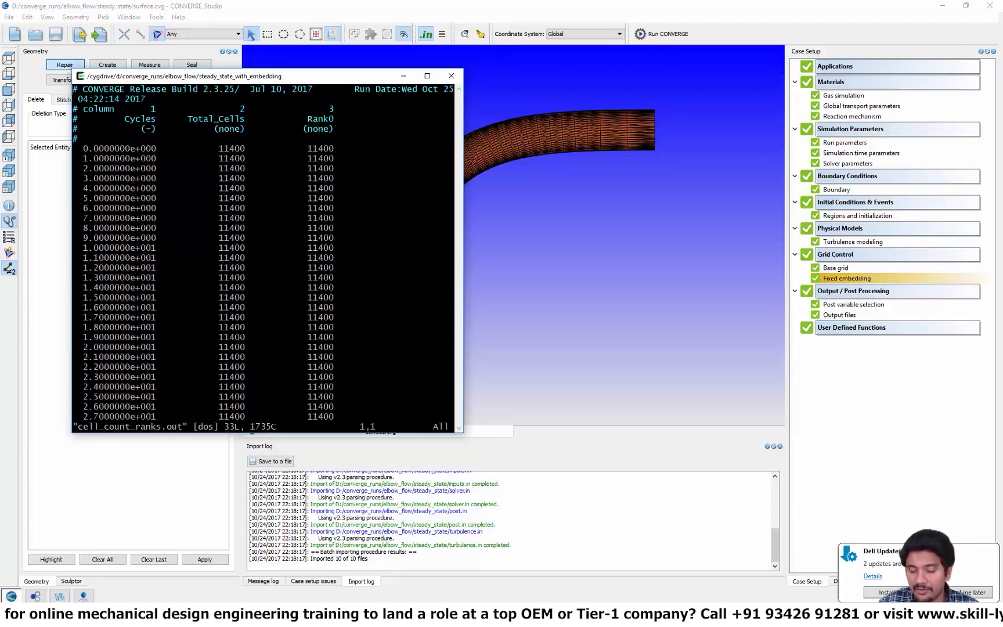
type(":q")
key("Return")
type("cd ou")
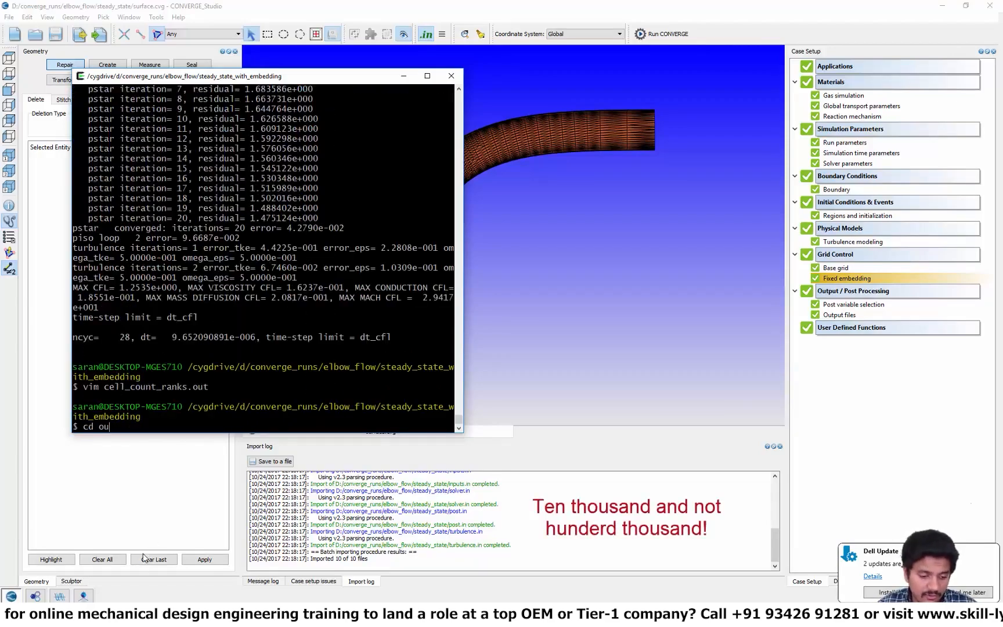
Use Post Convert to convert post000001_+0.00000e+000.out with all cell variables to CONVERGE-customized EnSight Format, case name test.
left_click(125, 590)
left_click(85, 596)
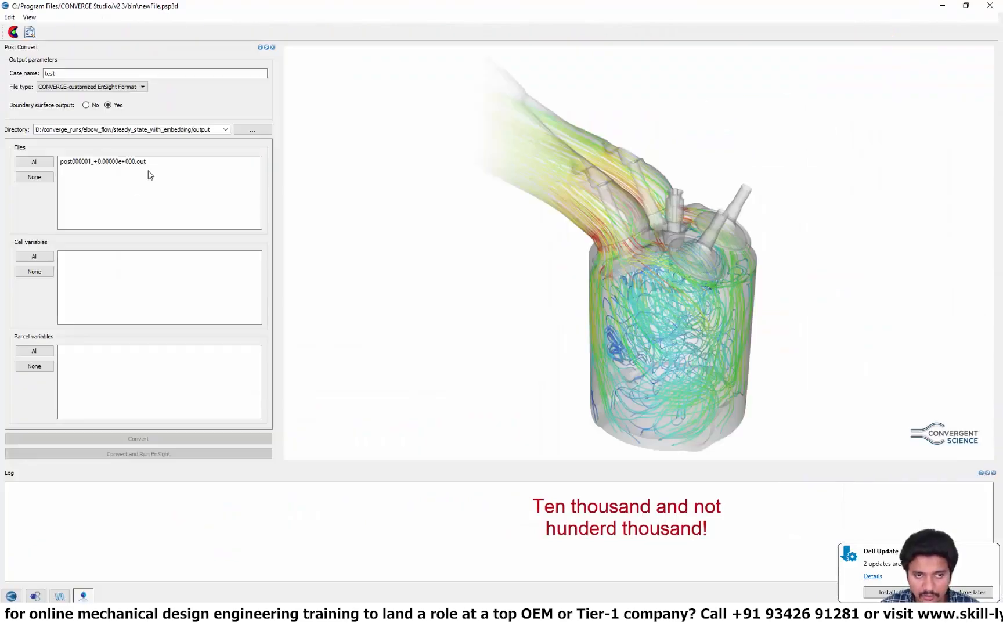
left_click(100, 164)
left_click(34, 256)
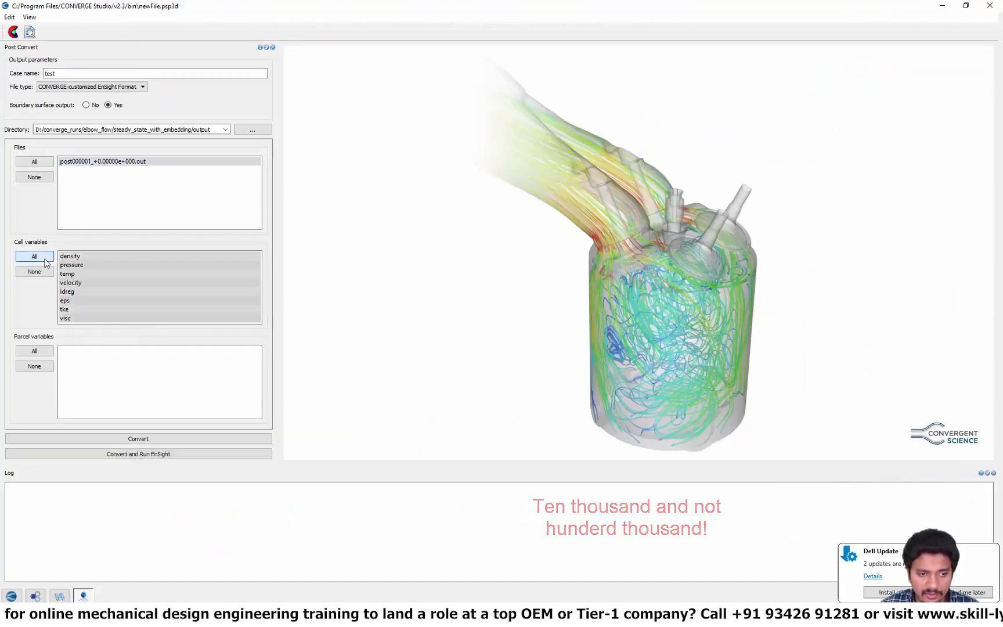
left_click(152, 439)
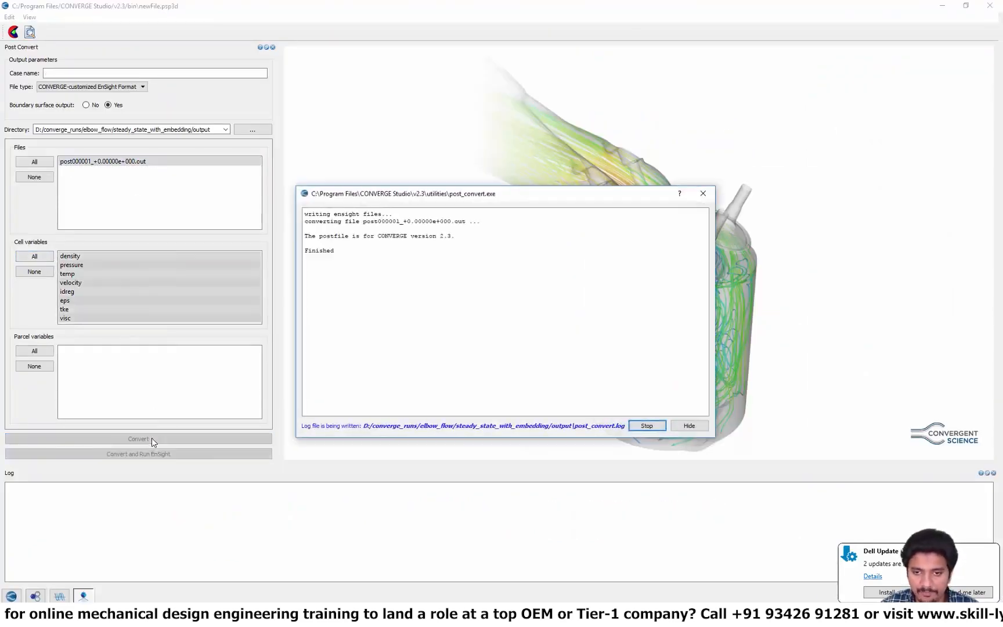
left_click(689, 427)
Start ParaView and open test.case from D:/converge_runs/elbow_flow/steady_state_with_embedding/output.
key("super+e")
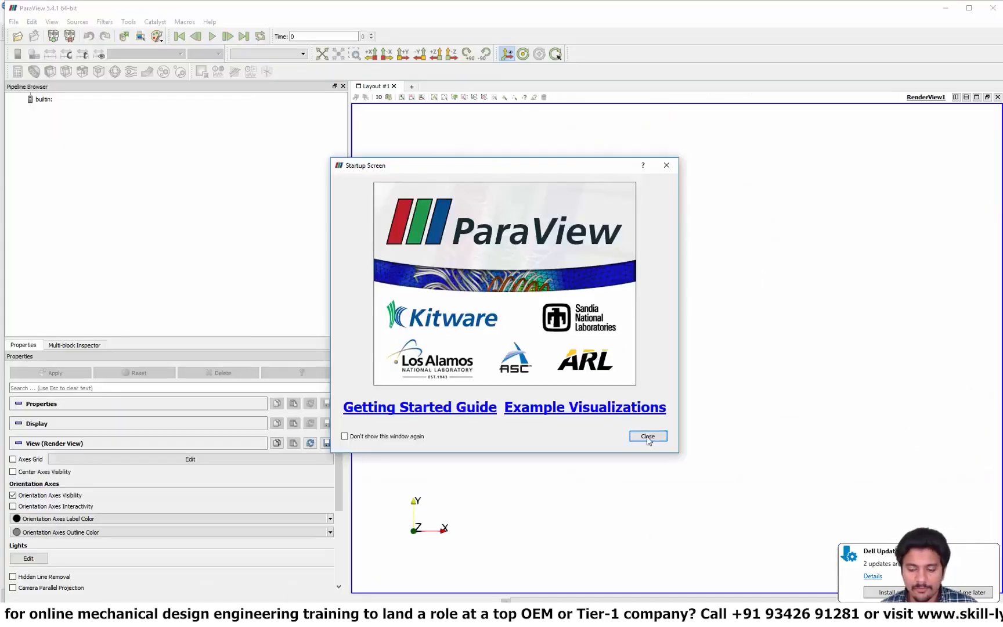
left_click(646, 437)
left_click(18, 36)
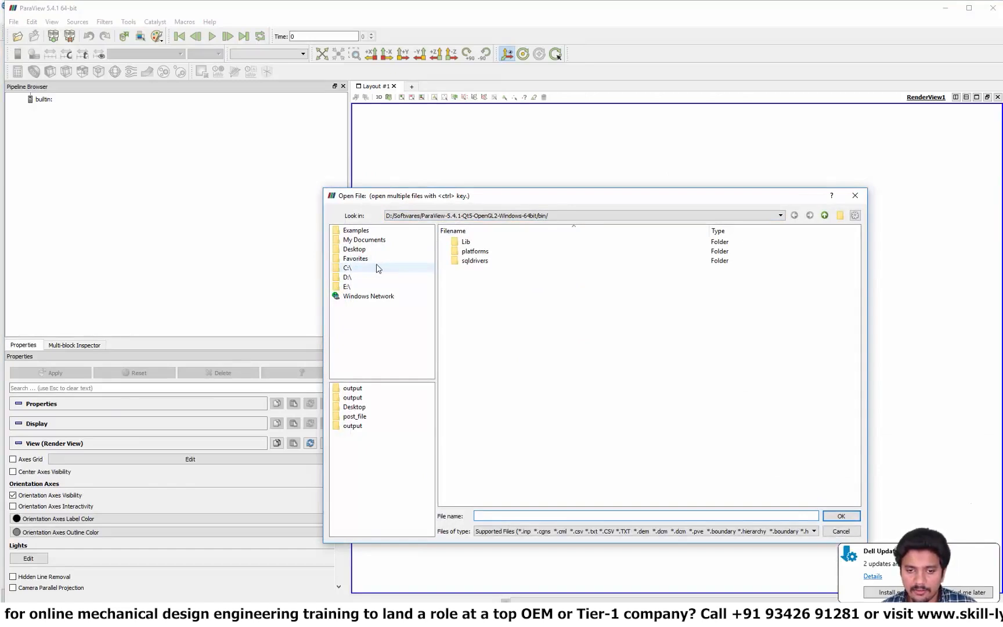
left_click(350, 277)
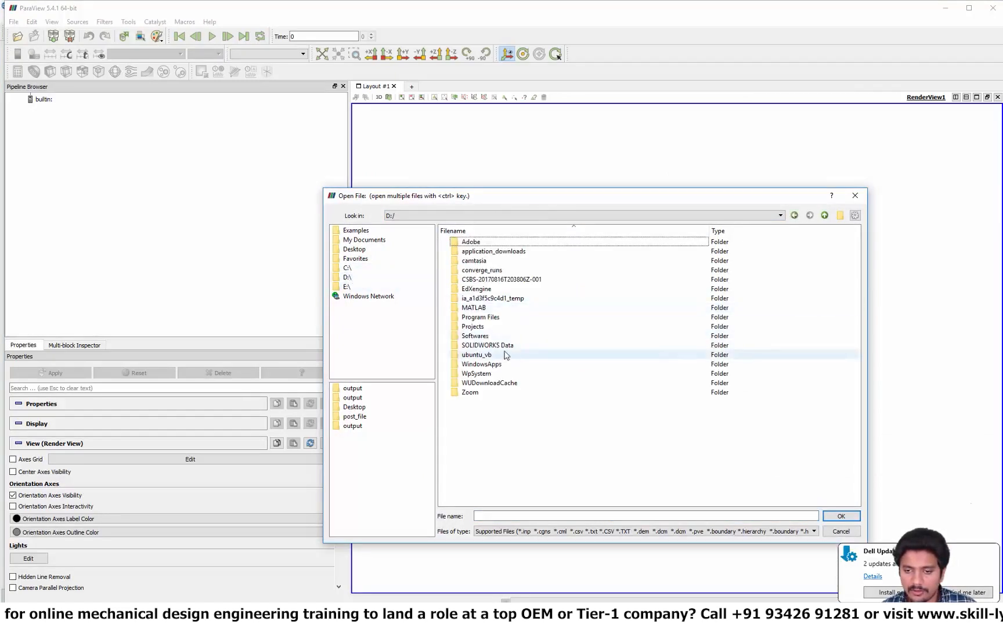
double_click(477, 271)
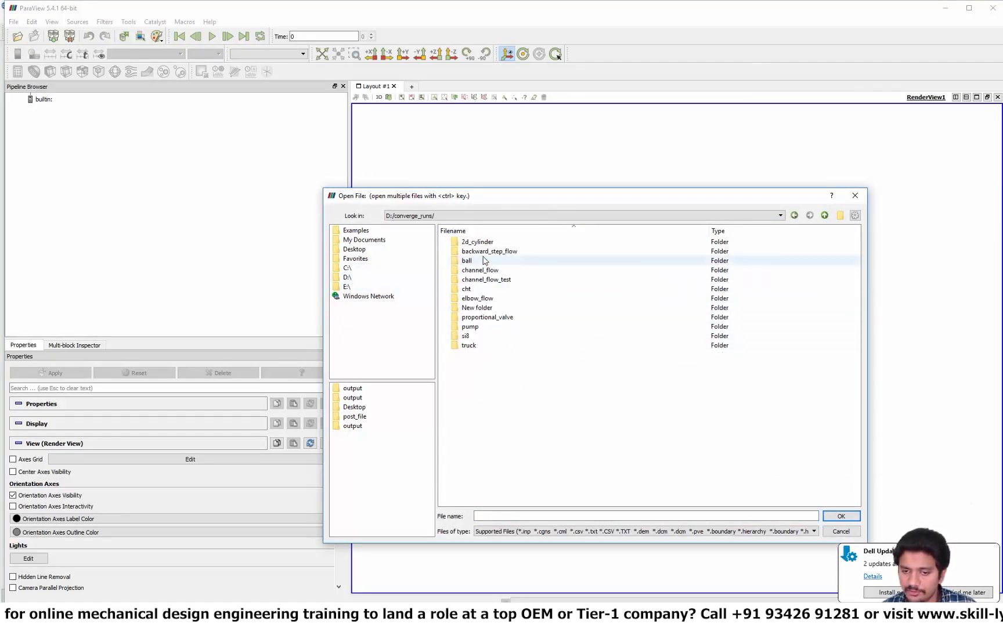
double_click(482, 298)
double_click(501, 254)
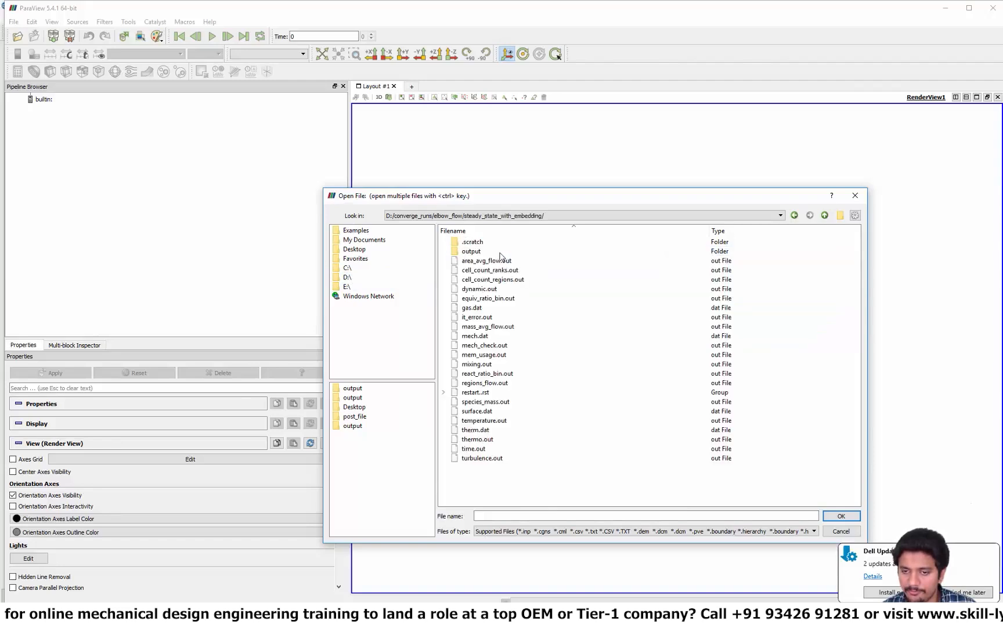
left_click(483, 252)
double_click(484, 254)
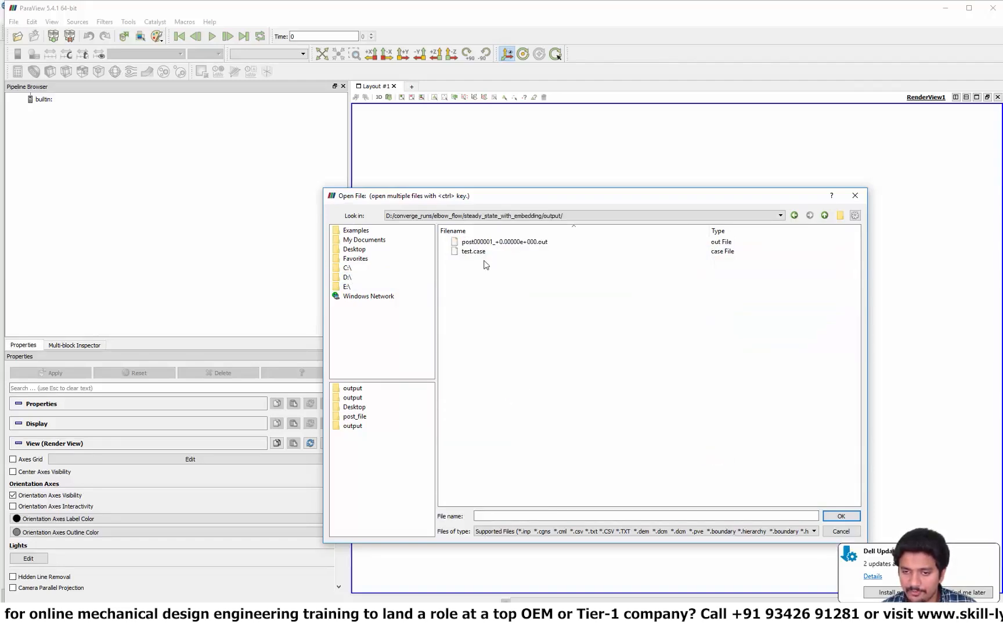
double_click(481, 251)
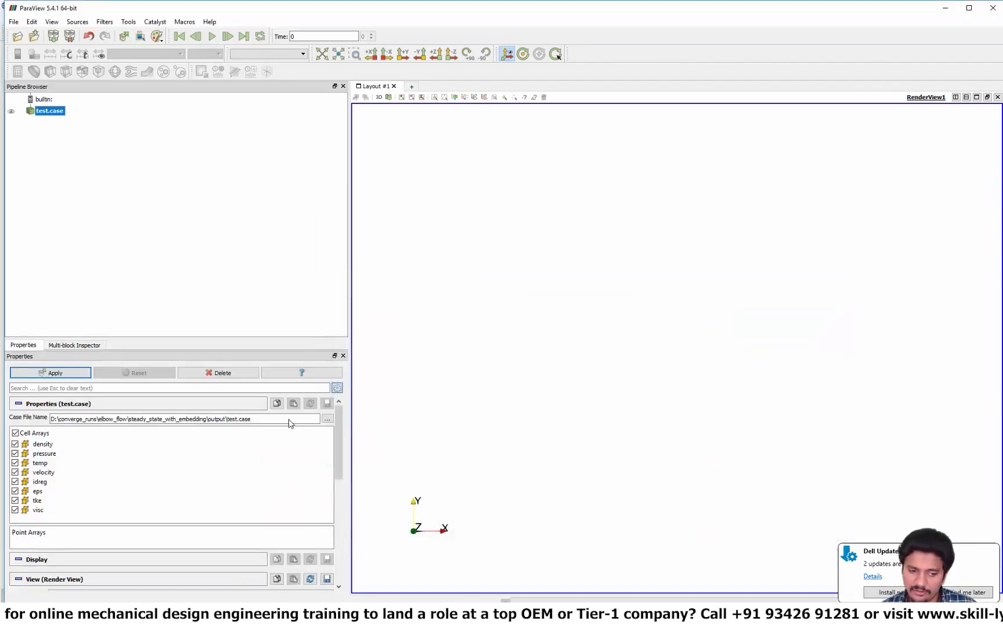
Try to load the test.case data with all its cell arrays into the render view.
left_click(494, 615)
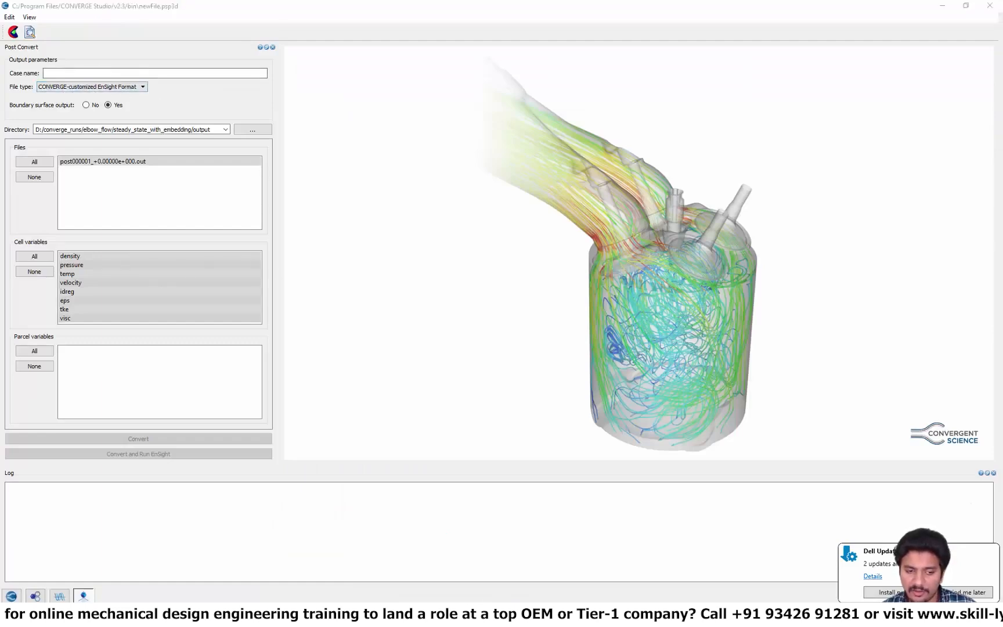
left_click(522, 615)
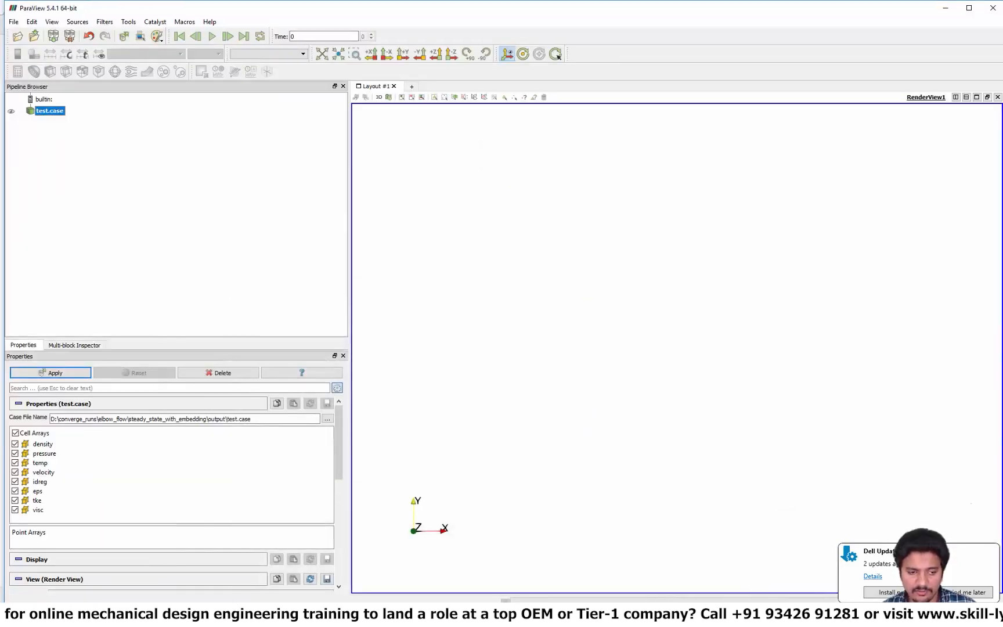
left_click(54, 374)
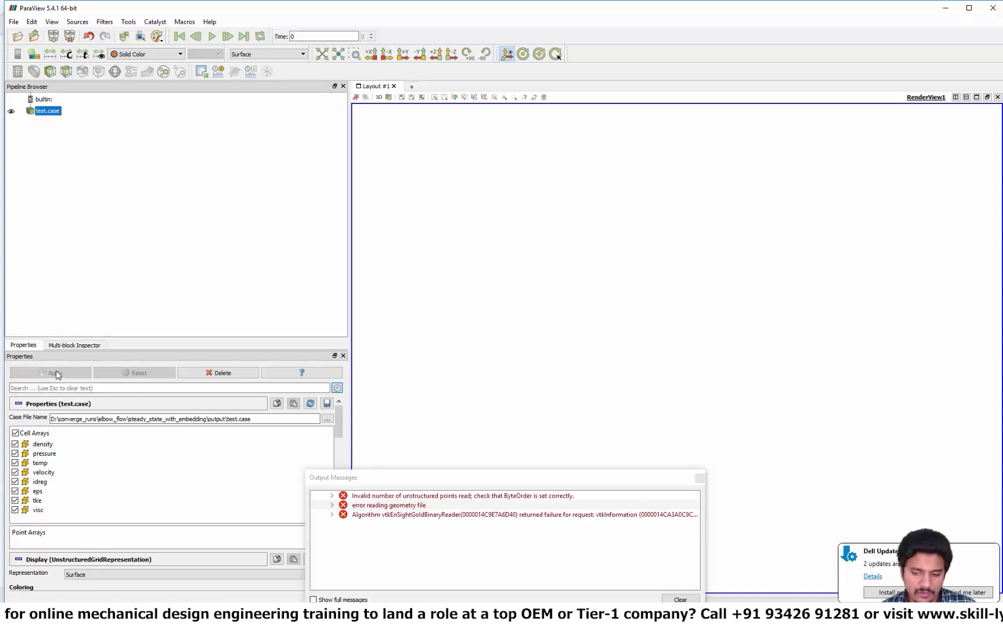
In CONVERGE Studio, convert post000001_+0.00000e+000.out with all cell variables to the EnSight file type, using case name test.
key("alt+Tab")
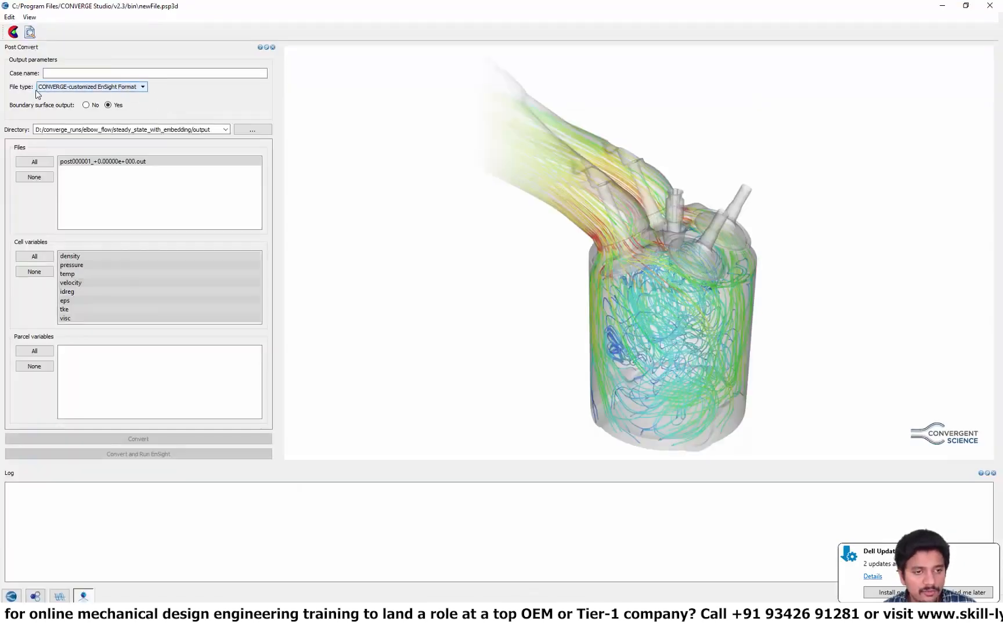
left_click(120, 89)
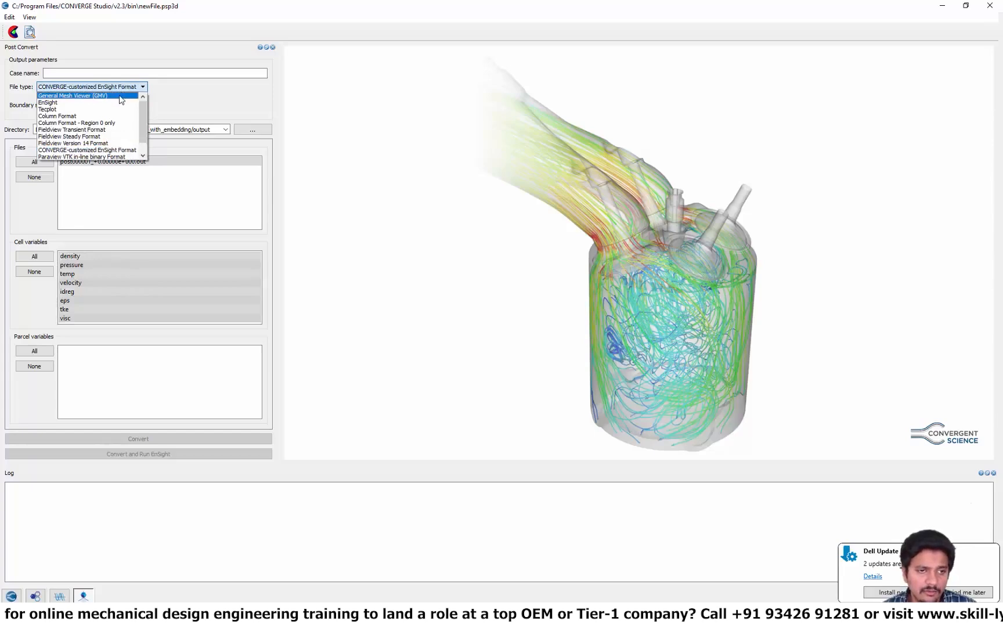
left_click(120, 102)
left_click(105, 73)
type("te")
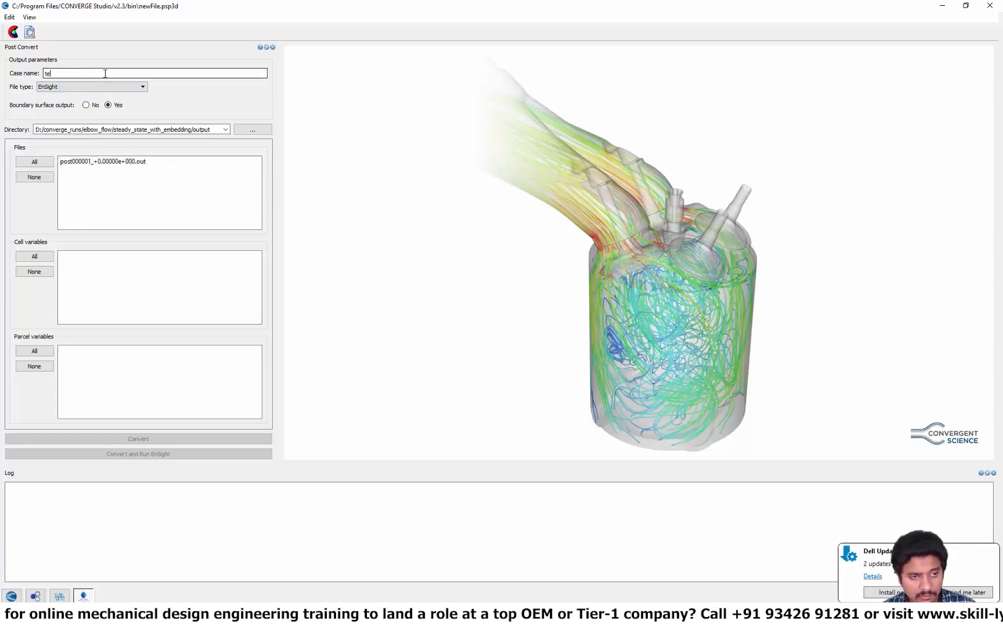
type("st")
left_click(110, 161)
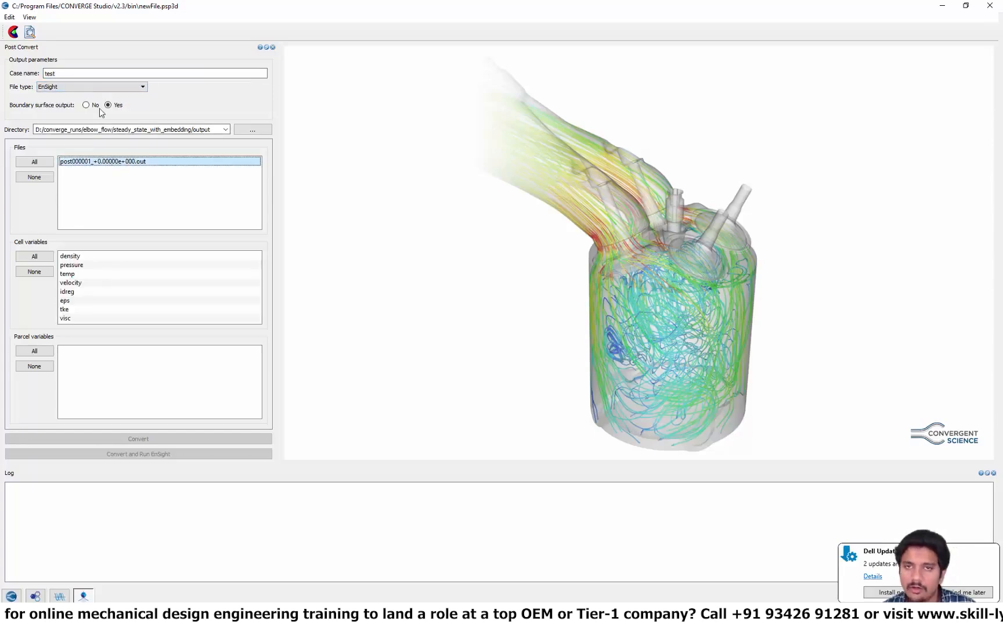
left_click(35, 259)
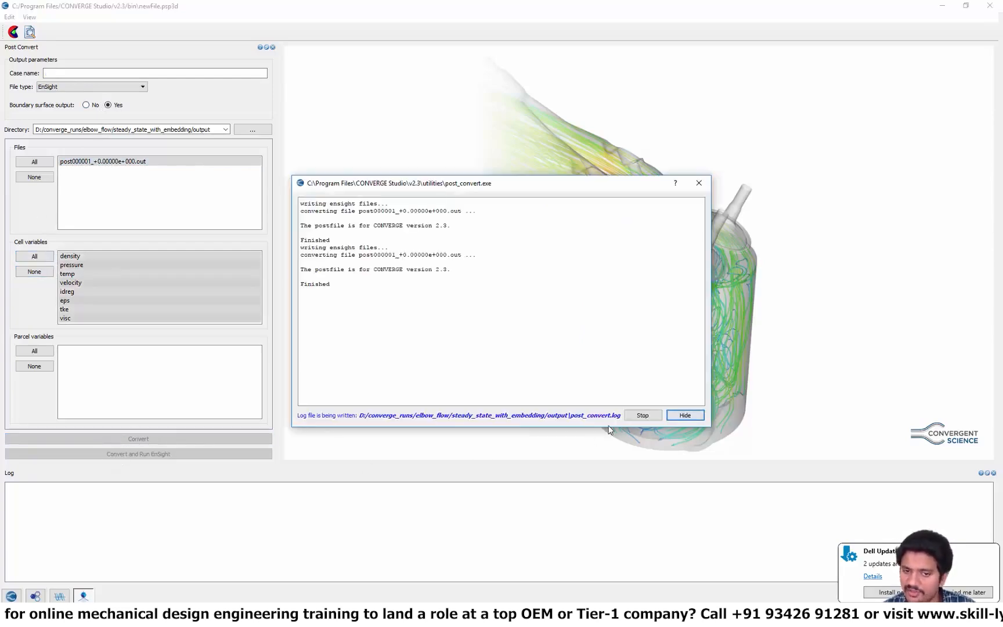
left_click(684, 419)
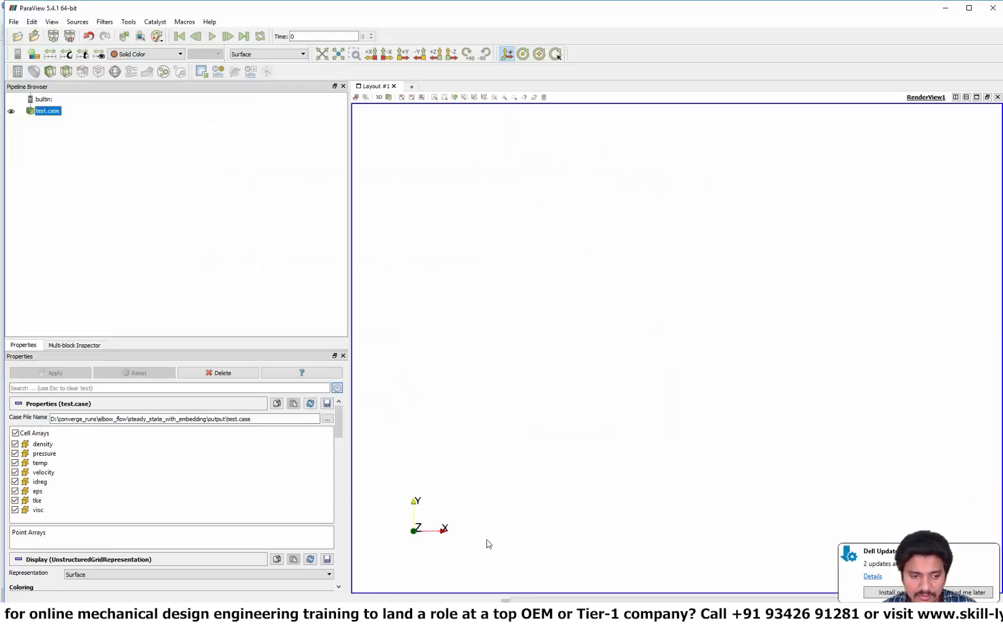
In ParaView, delete the loaded test.case, reopen test.case from the output folder and load it into the render view.
right_click(33, 111)
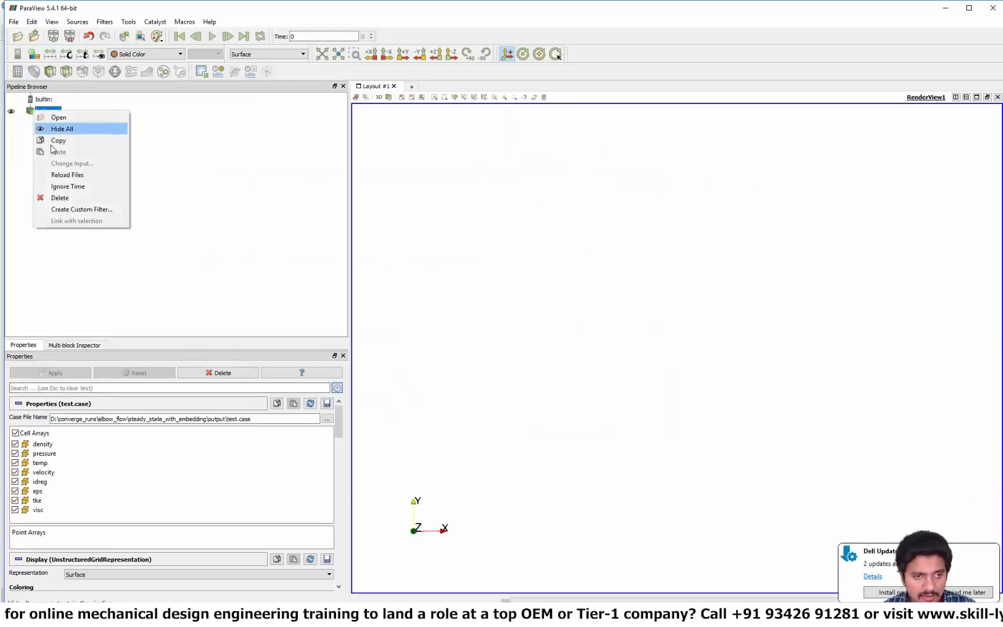
left_click(62, 192)
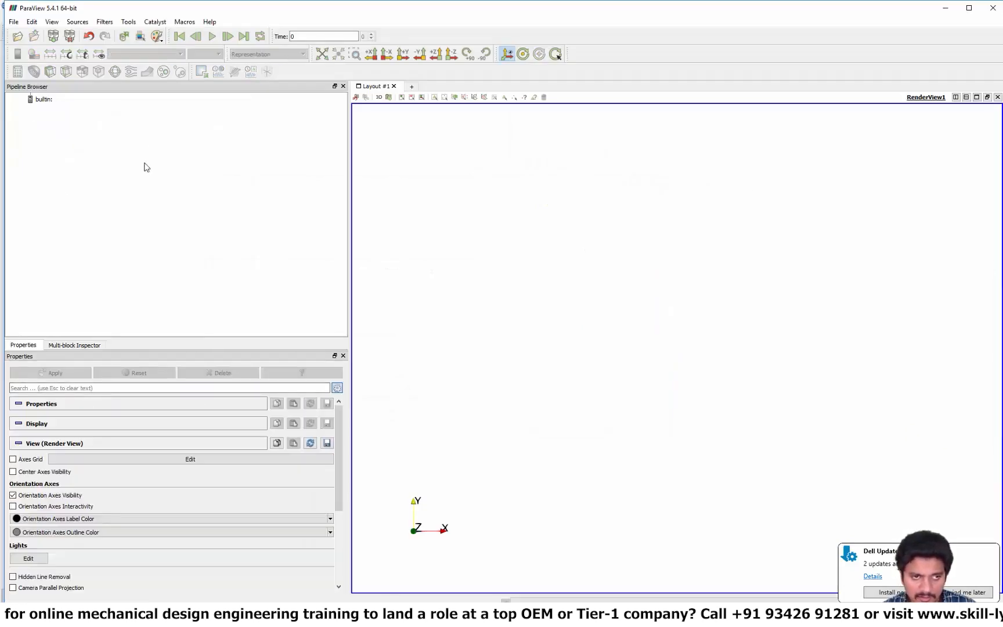
left_click(18, 36)
left_click(458, 250)
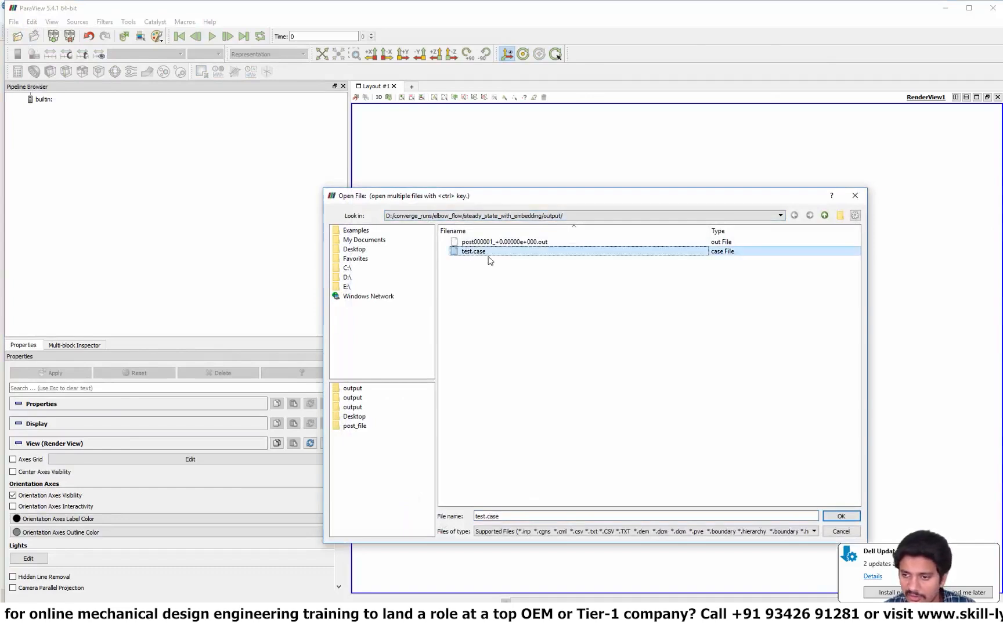
left_click(840, 516)
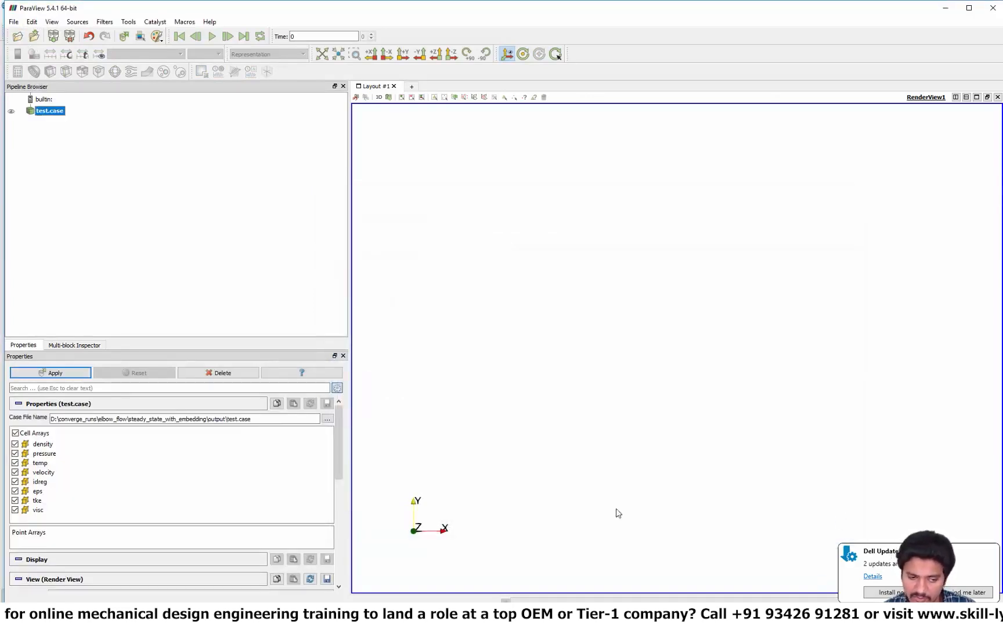
left_click(56, 374)
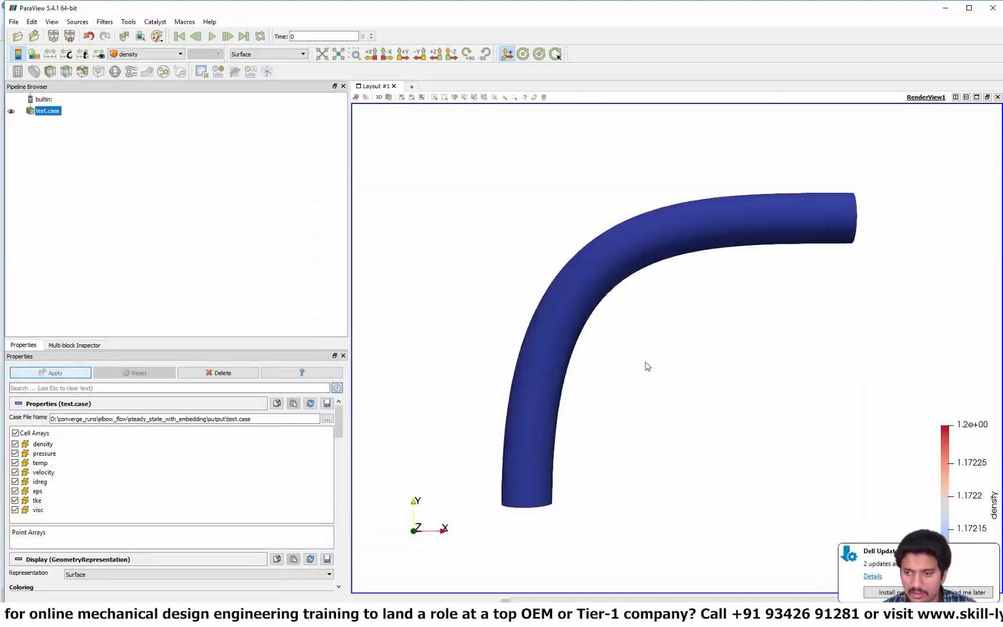
left_click_drag(833, 314, 748, 362)
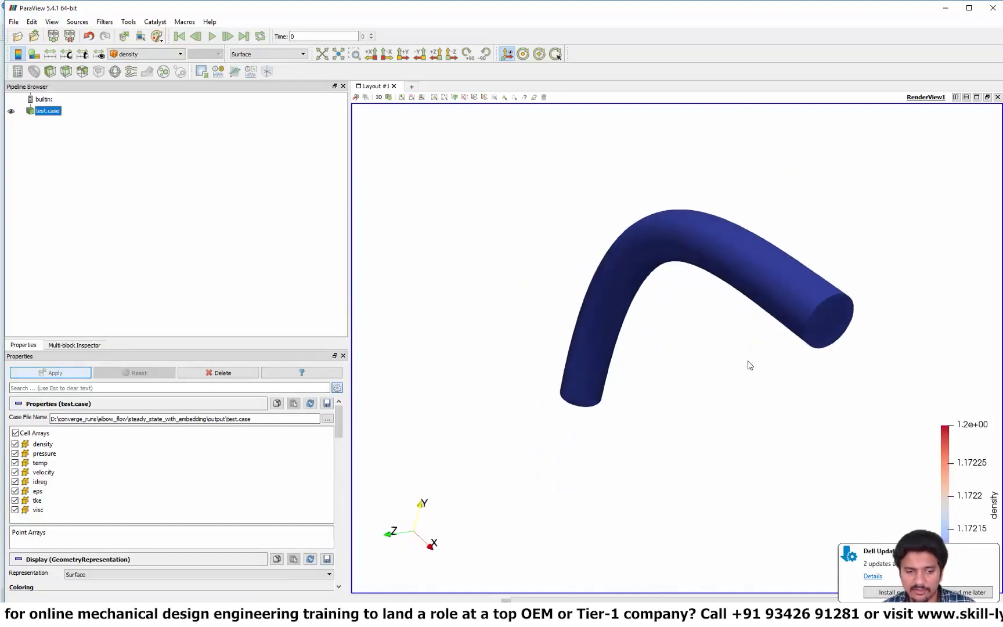
Set the ELBOW WALL boundary's opacity to 0.19 and hide the CONVERGE Cell Data block.
left_click(63, 345)
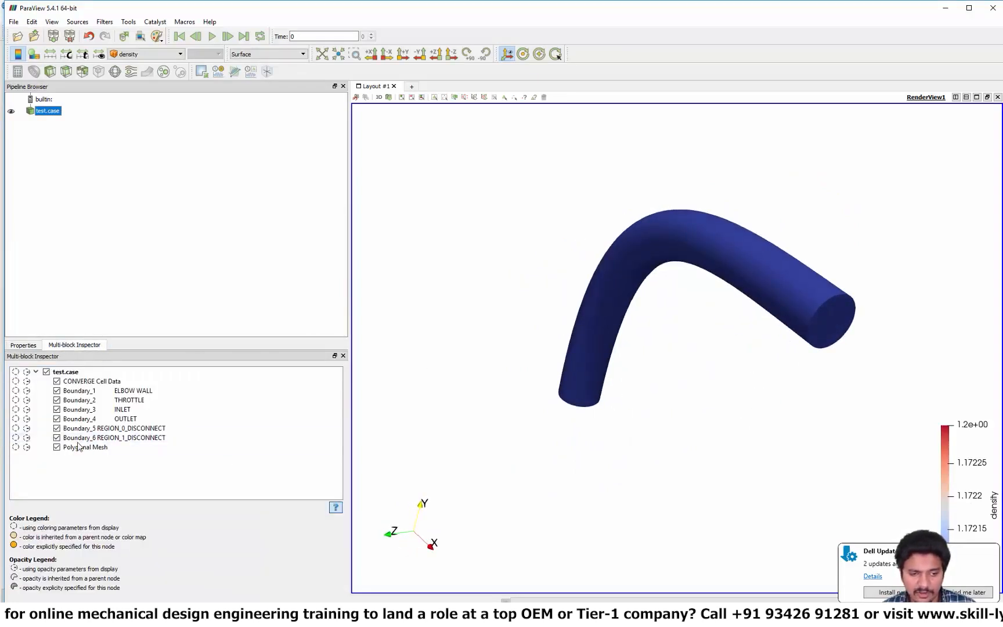
left_click_drag(708, 421, 733, 423)
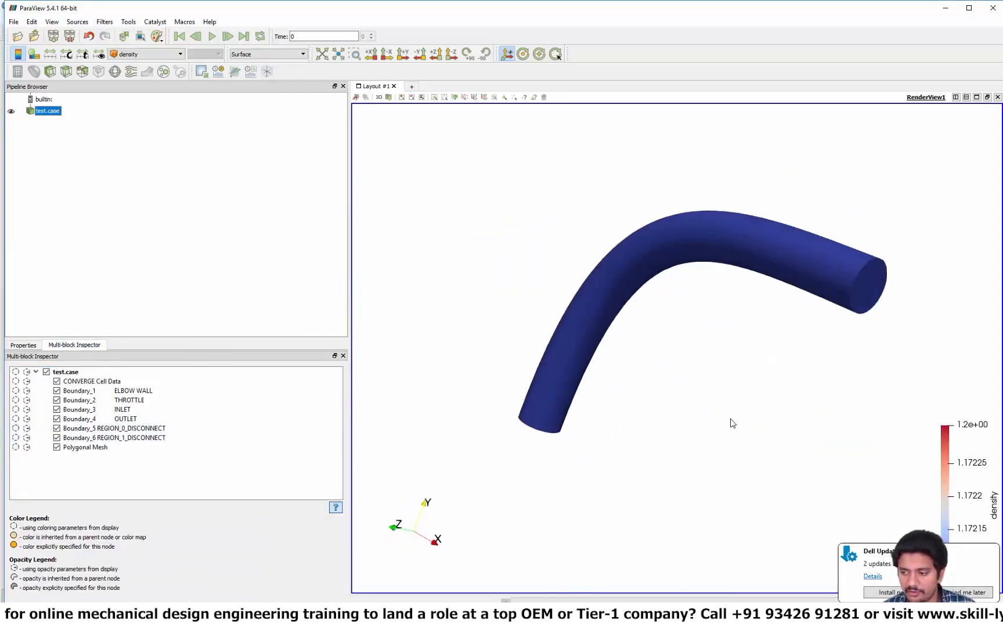
scroll(723, 420, "up", 3)
scroll(723, 419, "down", 3)
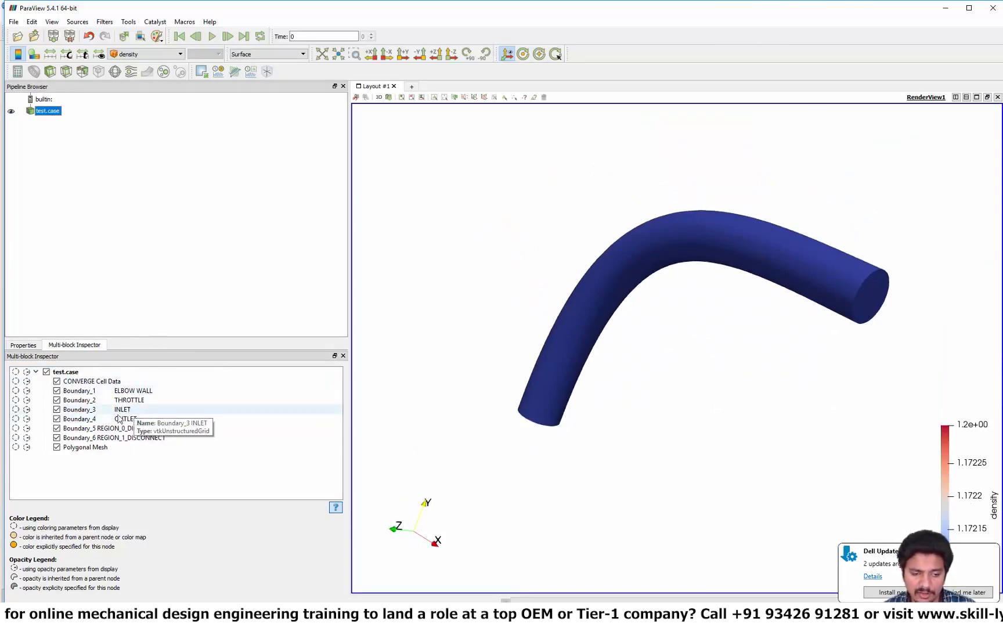
left_click(26, 390)
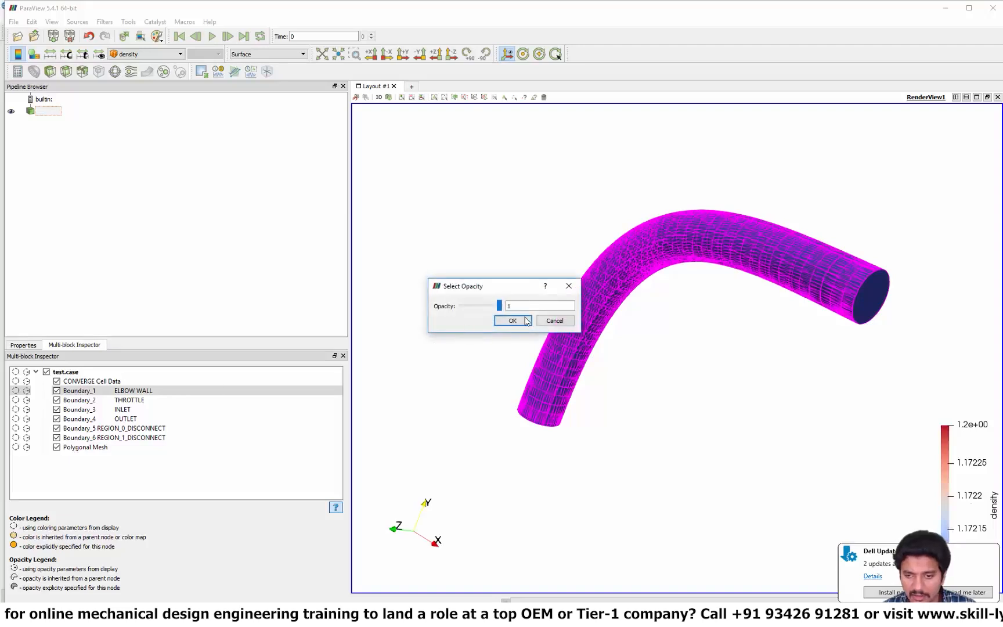
left_click_drag(500, 306, 468, 305)
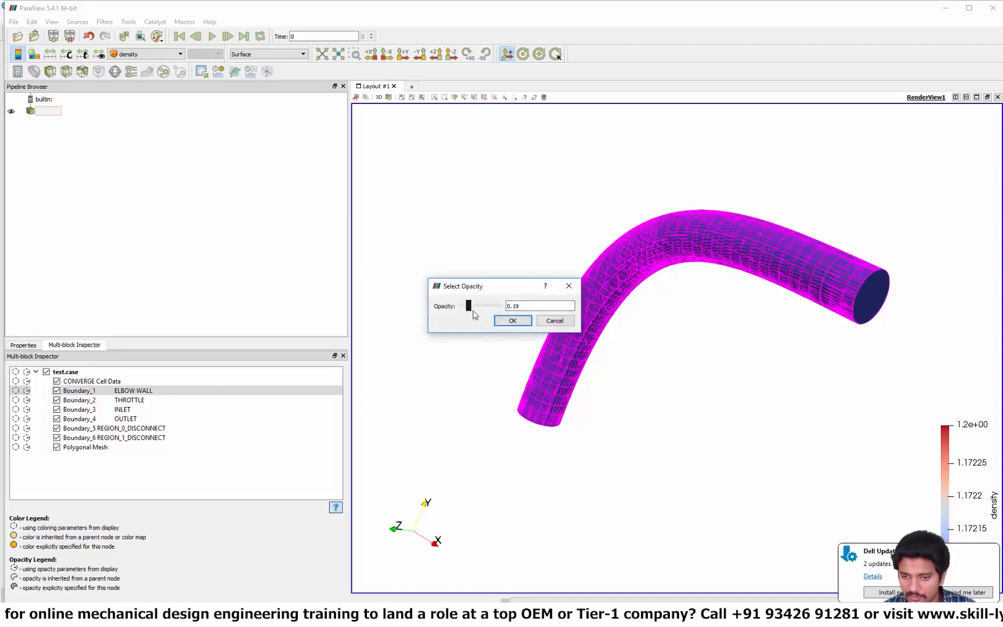
left_click(511, 320)
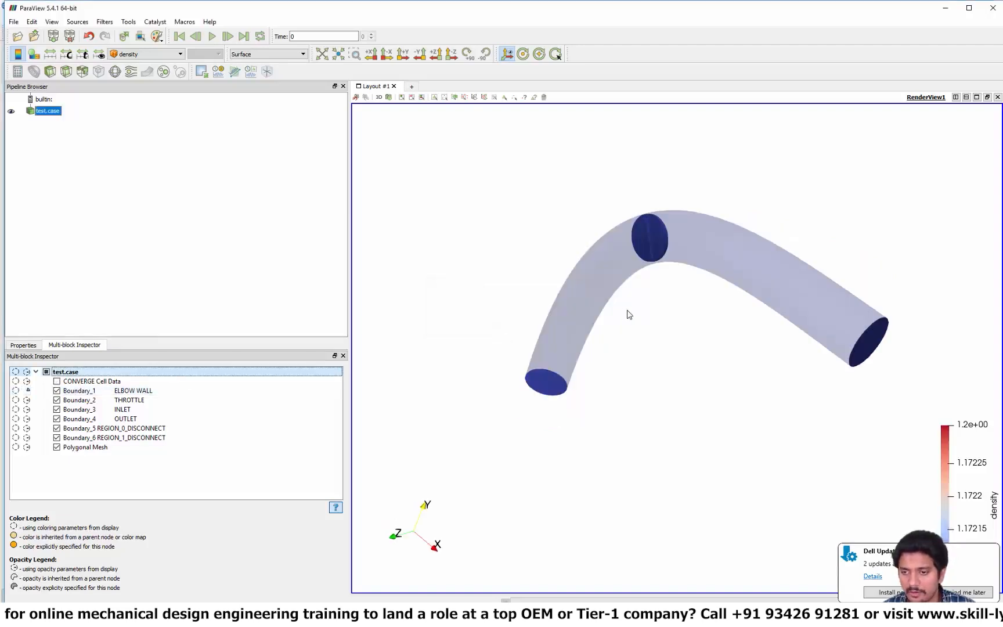
left_click_drag(628, 313, 684, 306)
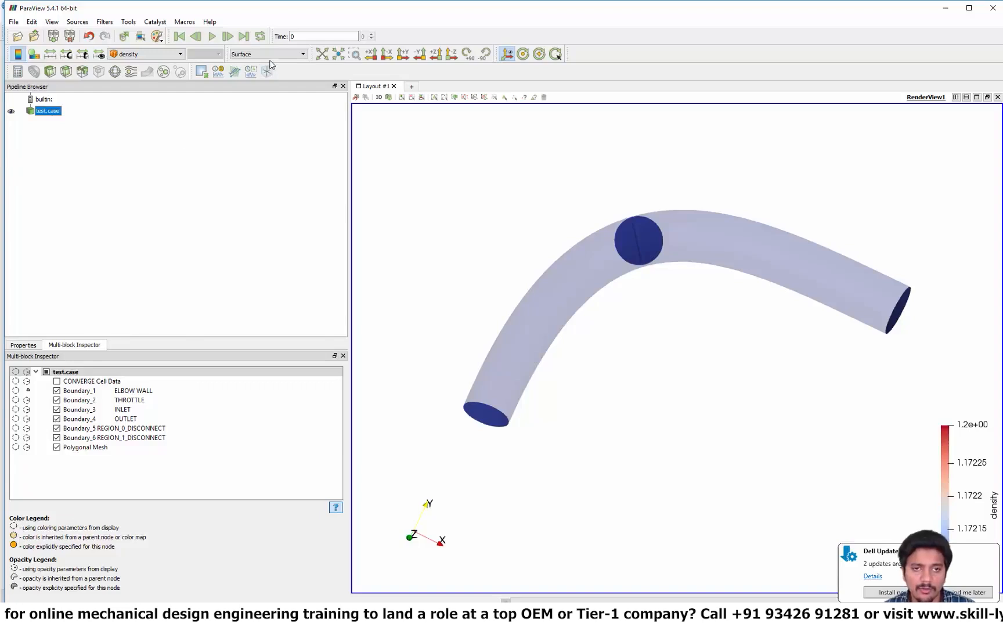
Create a planar slice of test.case with its normal along Z.
left_click(65, 72)
left_click(23, 345)
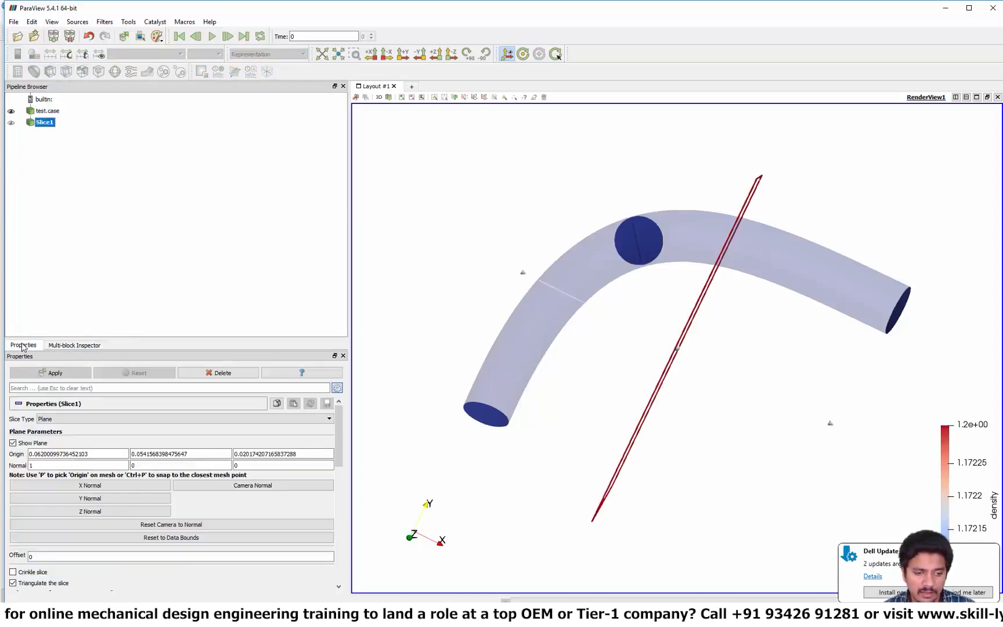
left_click(59, 513)
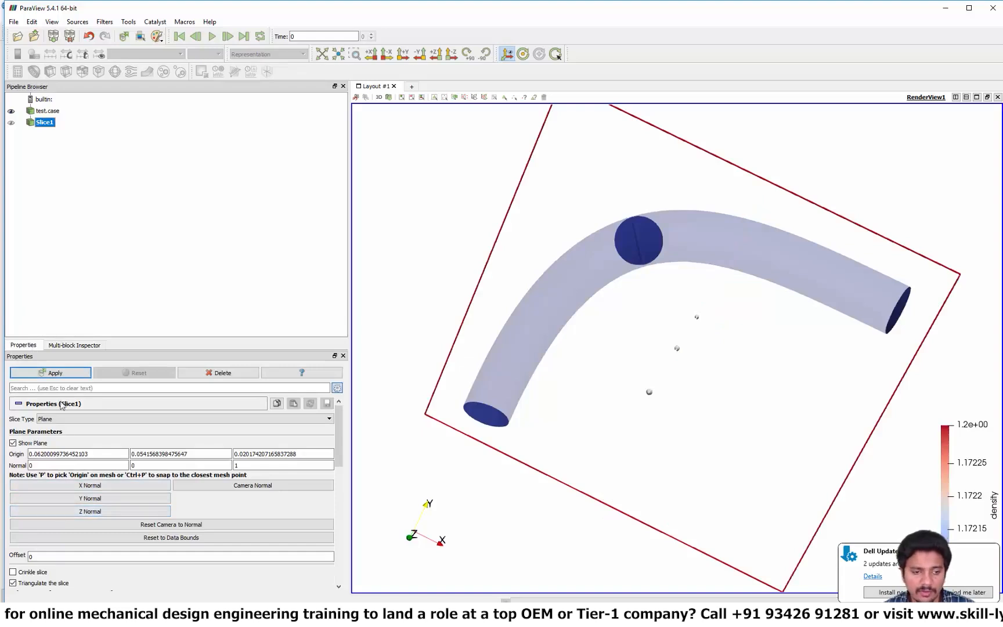
left_click(55, 374)
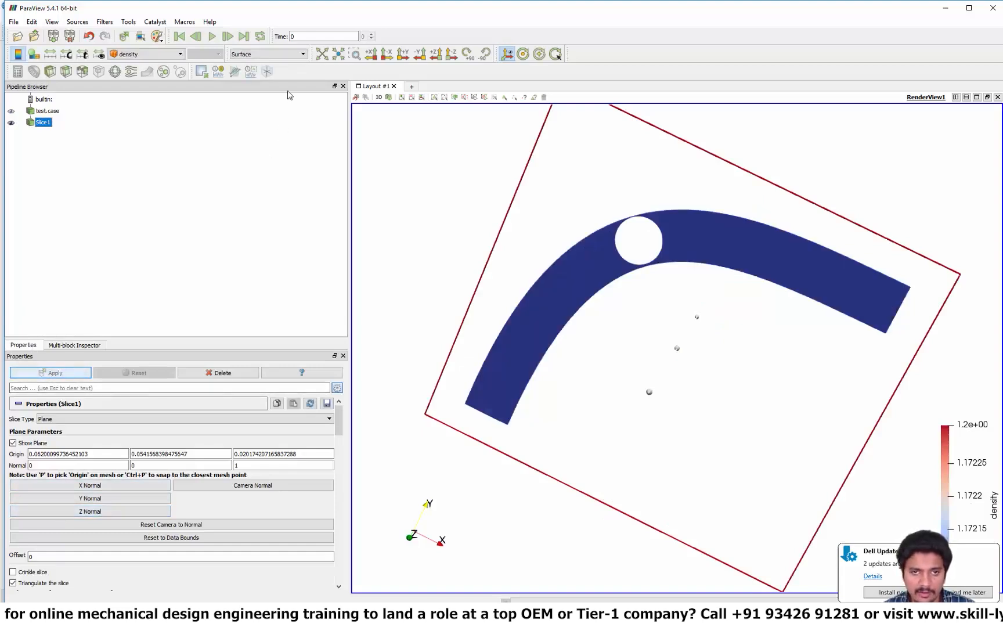
Display the slice as Surface With Edges and turn off its triangulation.
left_click(271, 55)
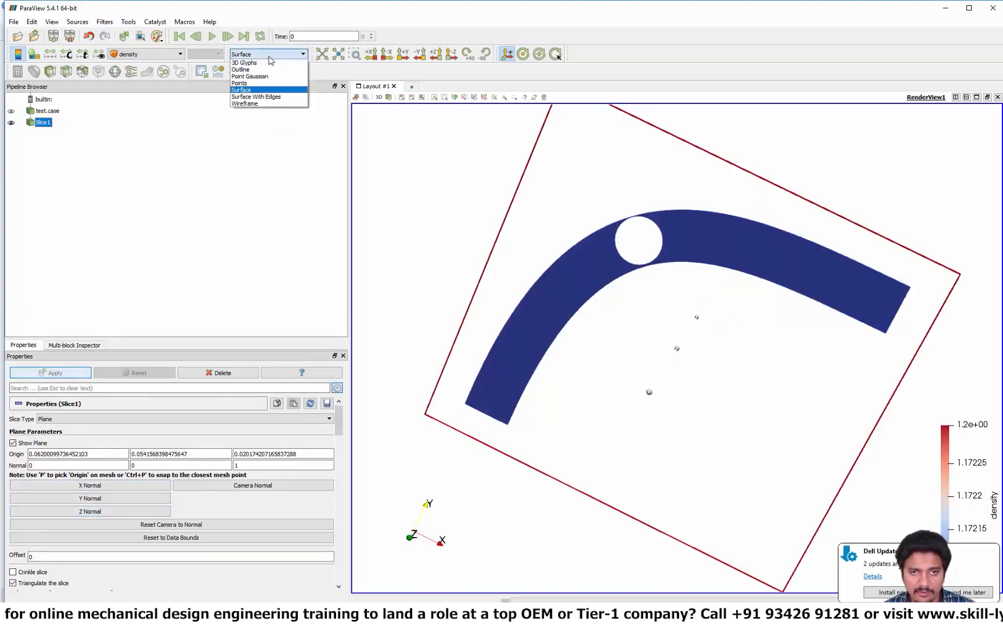
left_click(275, 97)
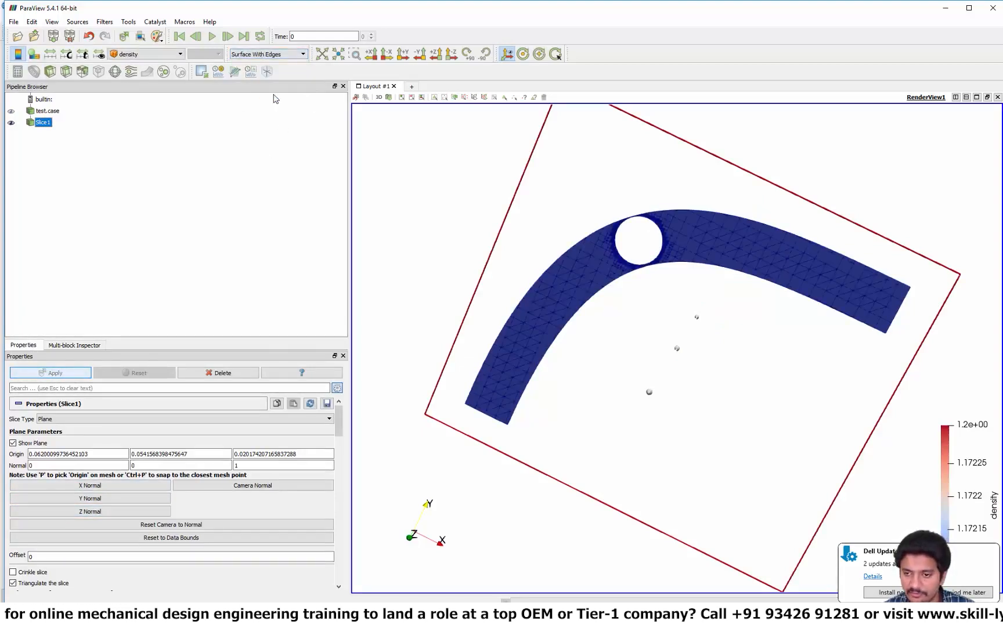
left_click(32, 583)
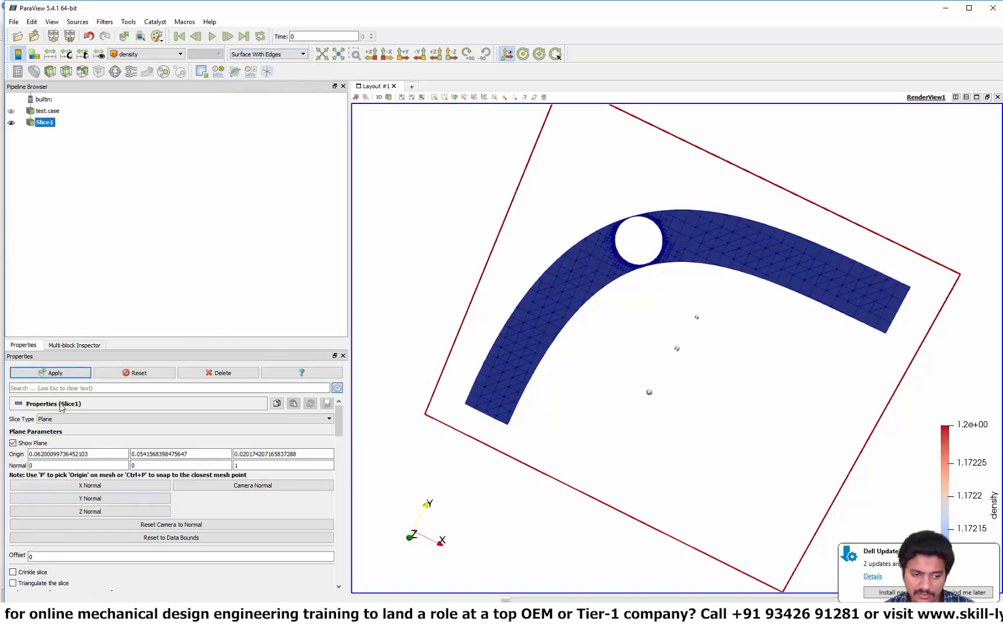
left_click(62, 375)
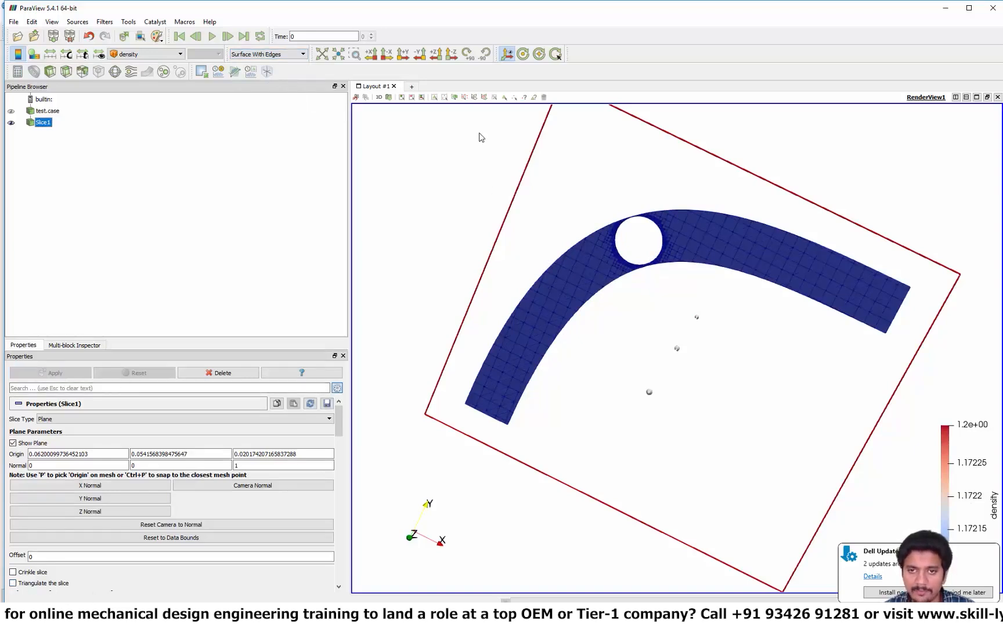
Hide the slice plane outline and color the slice with Solid Color.
left_click(41, 444)
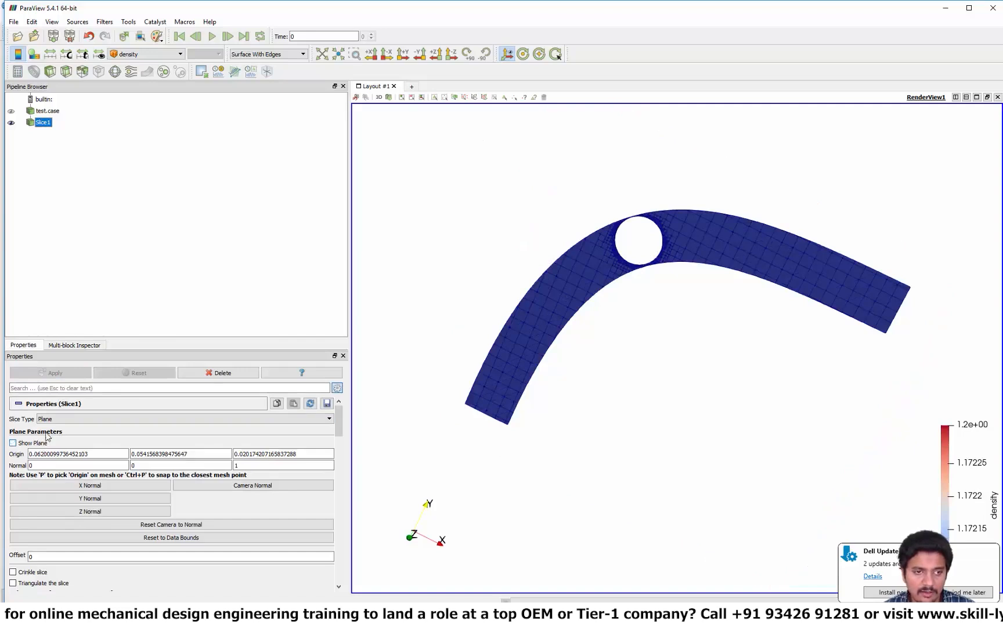
left_click(147, 54)
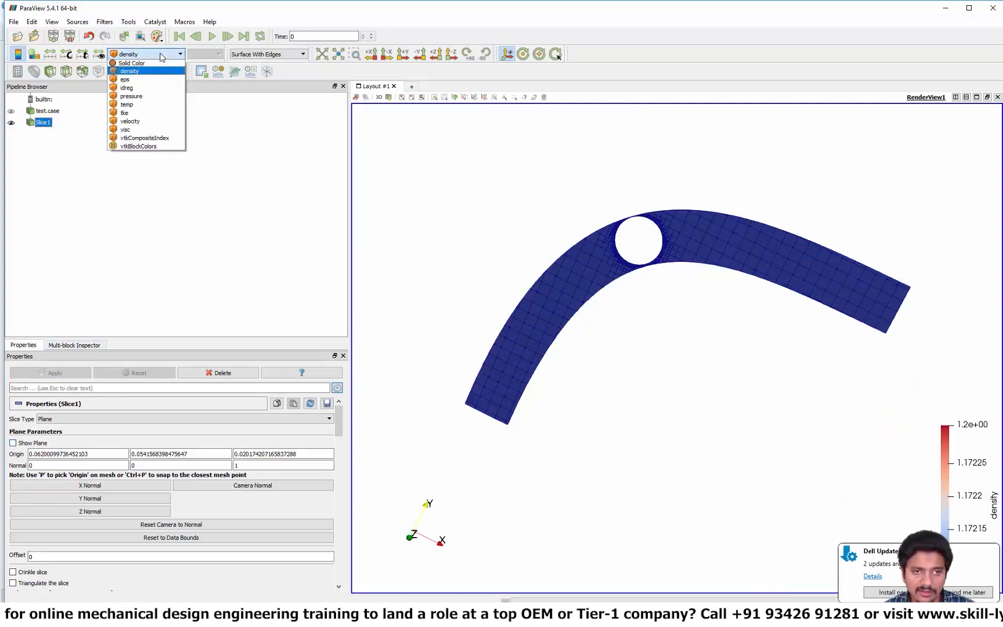
left_click(134, 63)
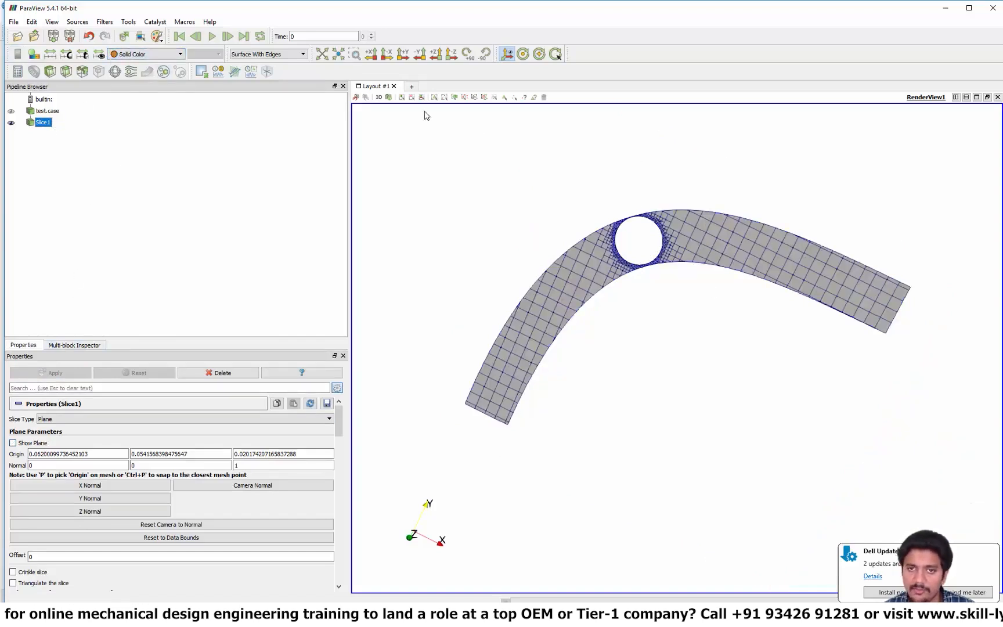
Examine the sliced mesh along the Z direction, close up around the throttle and its narrow gaps to the elbow wall.
left_click(451, 54)
scroll(602, 296, "up", 7)
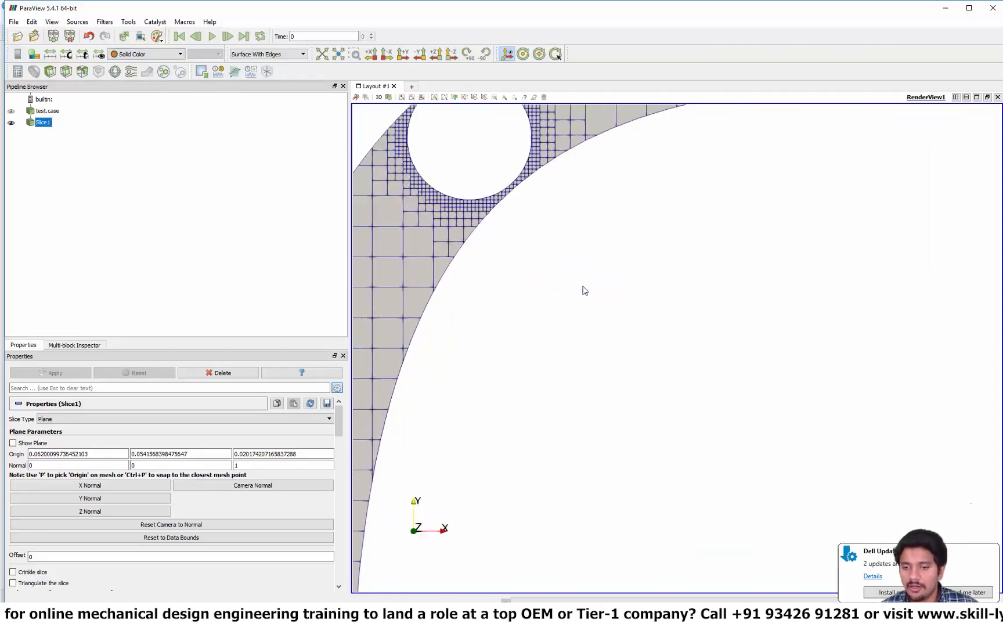
left_click_drag(525, 206, 538, 231)
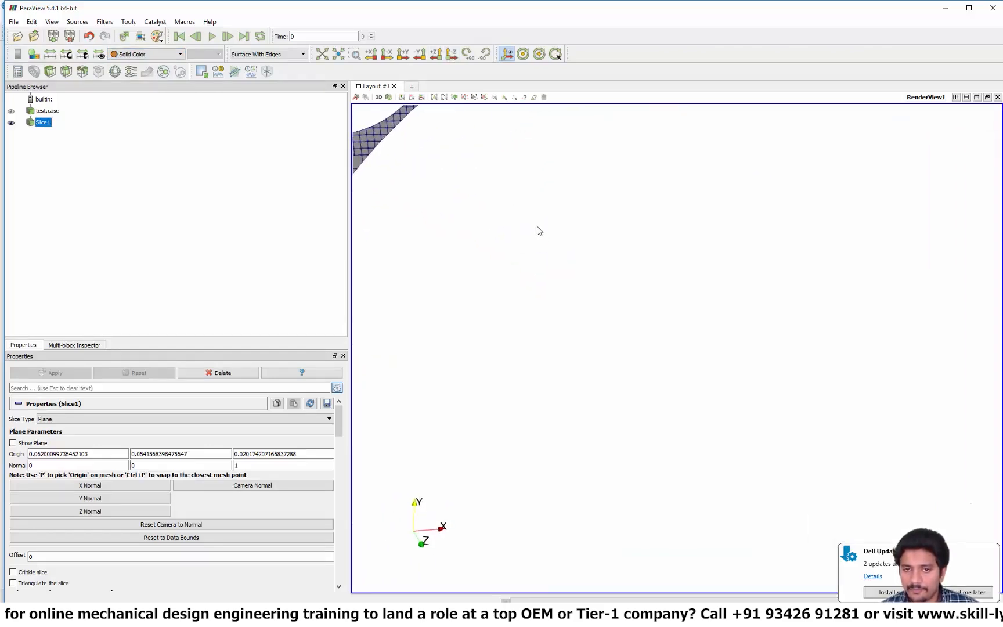
left_click(451, 54)
scroll(534, 206, "up", 4)
middle_click_drag(514, 174, 615, 344)
scroll(570, 280, "up", 5)
middle_click_drag(538, 309, 705, 279)
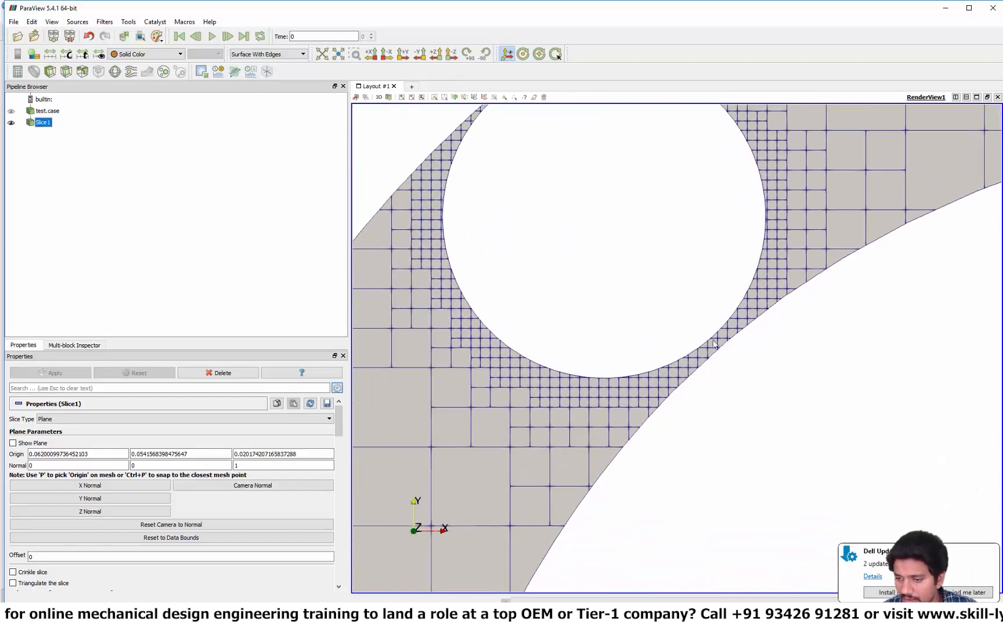
scroll(706, 361, "up", 1)
middle_click_drag(660, 340, 761, 503)
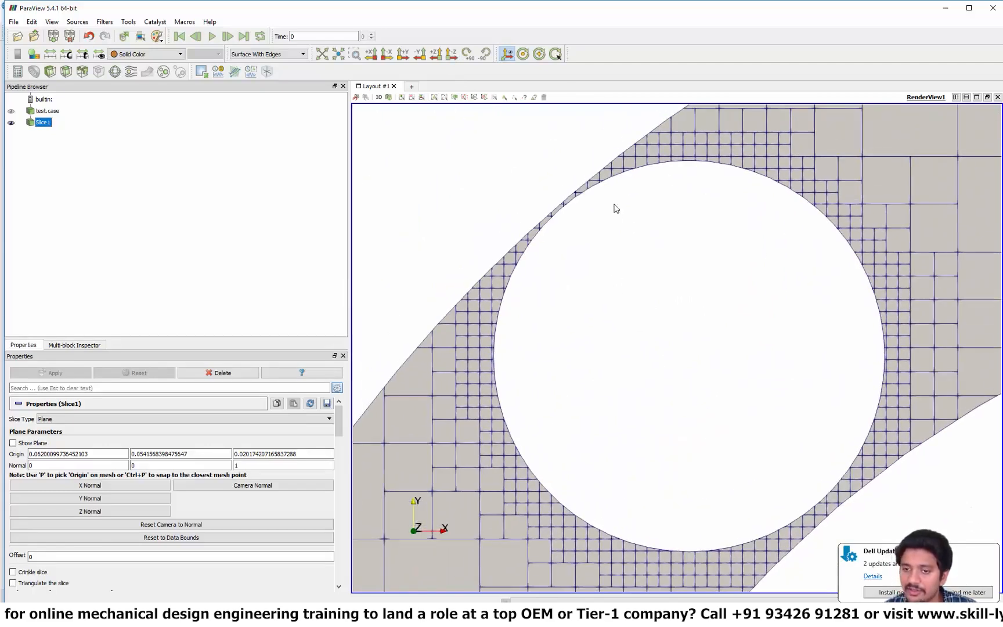
middle_click_drag(550, 190, 618, 286)
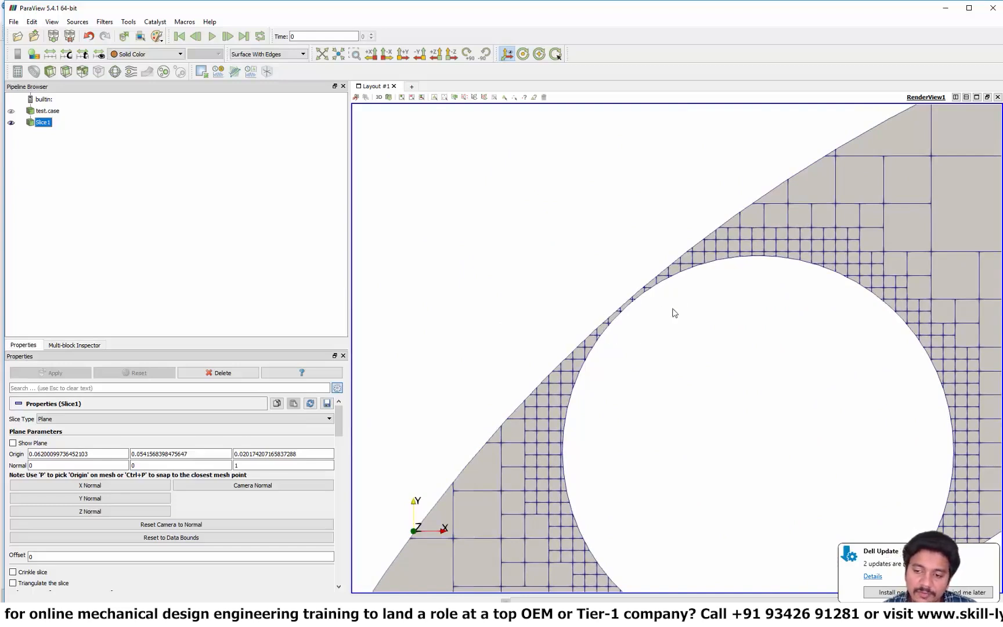
scroll(646, 305, "down", 2)
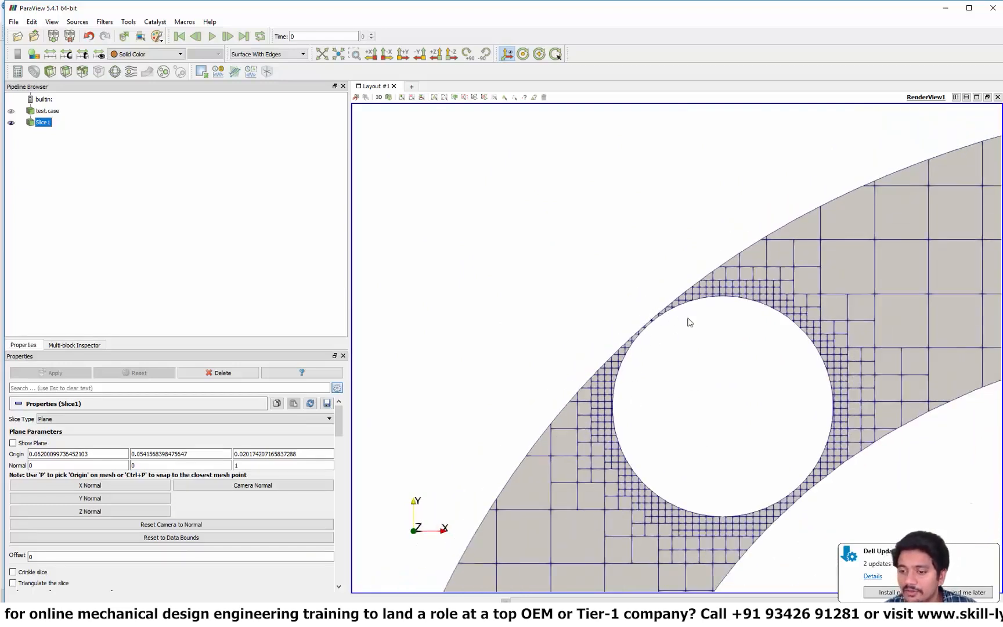
Examine the transition from the fine cells around the throttle to the coarser cells along the elbow slice.
scroll(779, 365, "down", 3)
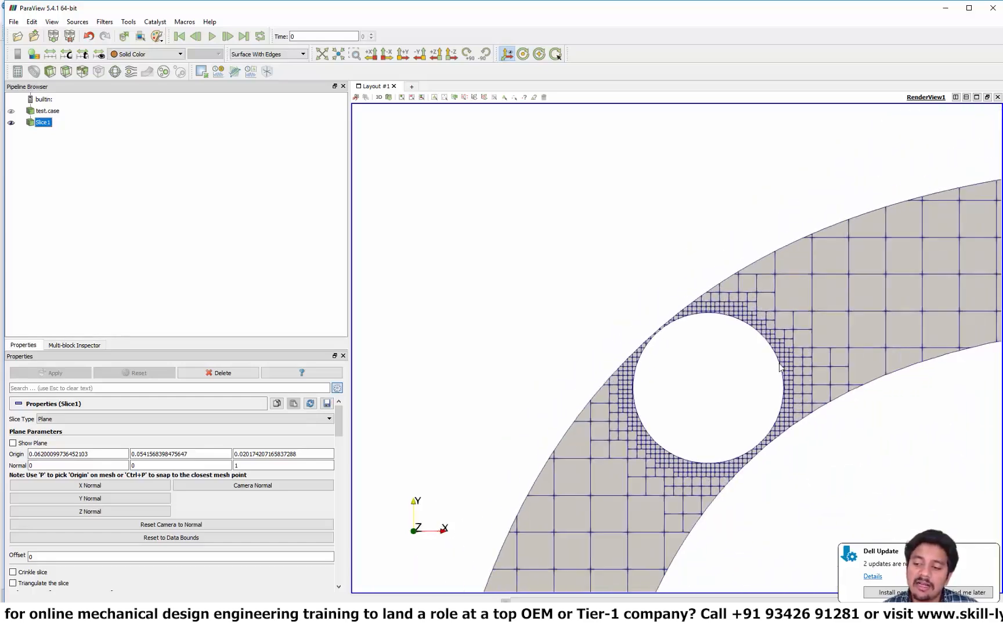
scroll(798, 332, "down", 3)
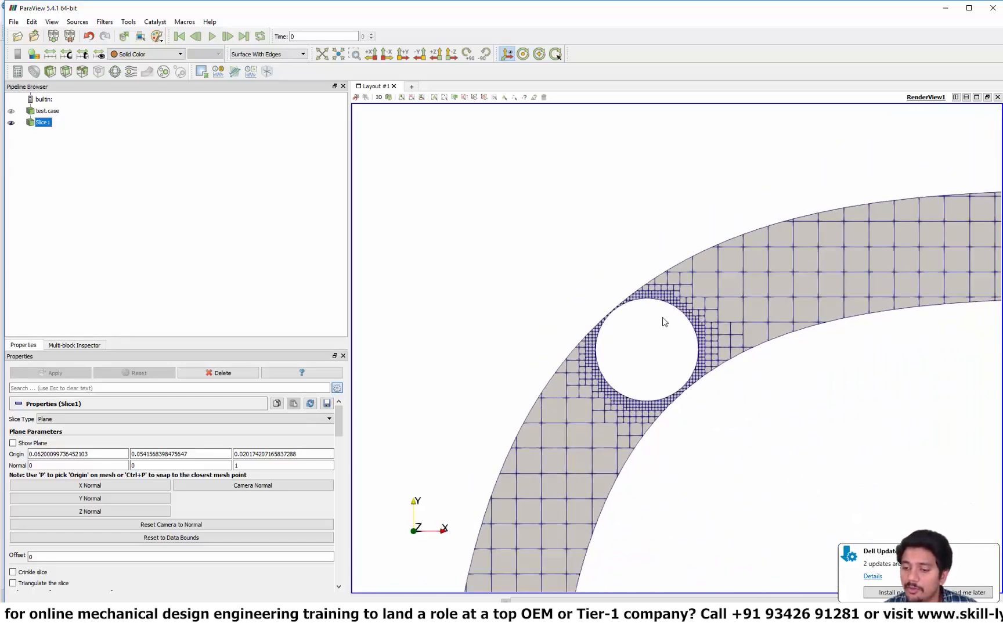
scroll(745, 323, "down", 2)
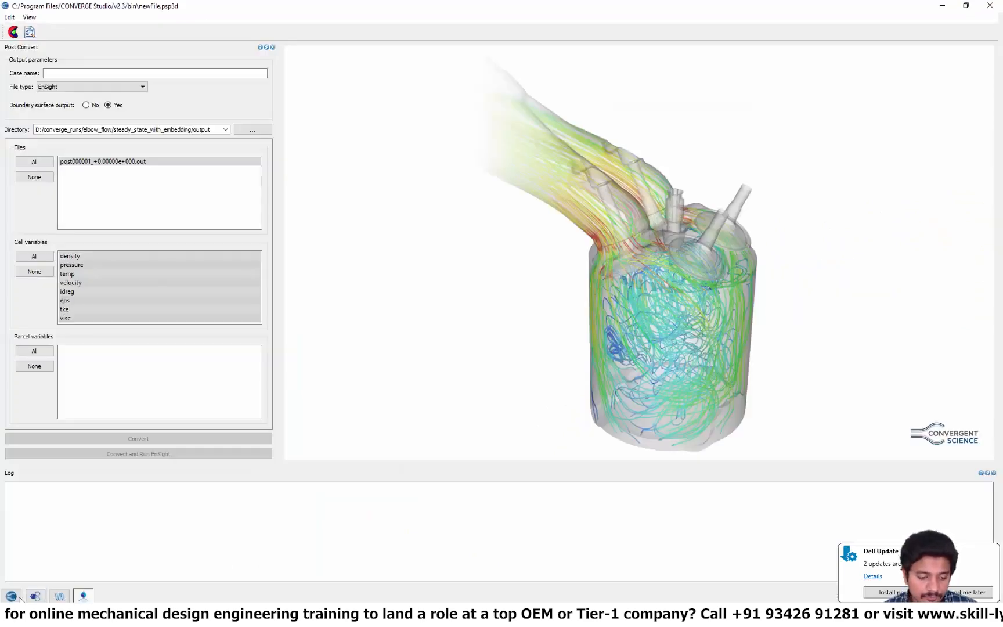
Switch to CONVERGE Studio and set the base grid size to 0.002 m in dx, dy and dz.
left_click(19, 598)
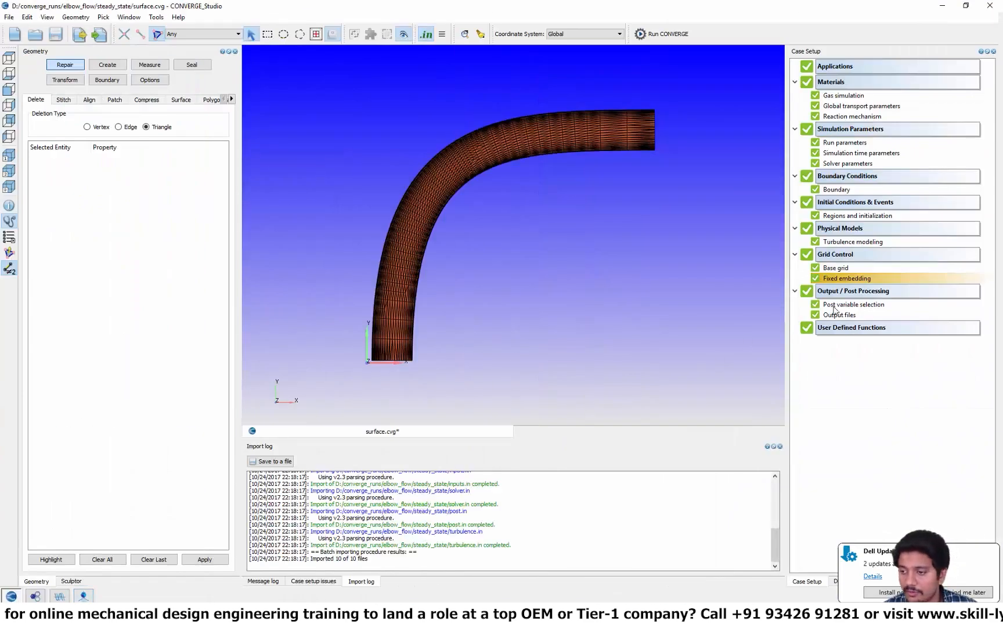
left_click(855, 268)
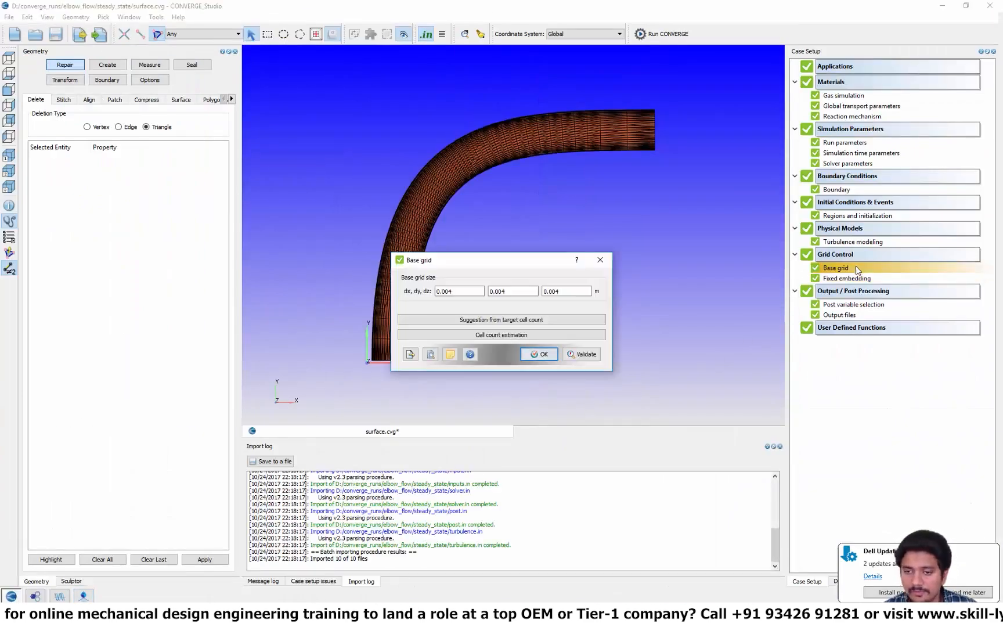
left_click(477, 291)
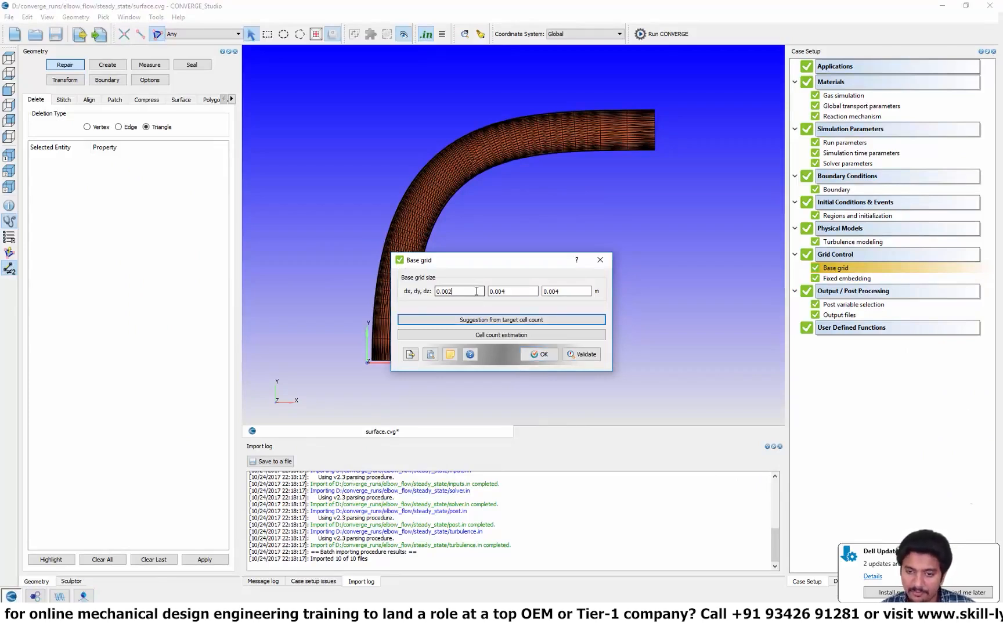
key("Tab")
type("0.002")
key("Tab")
type("0.00")
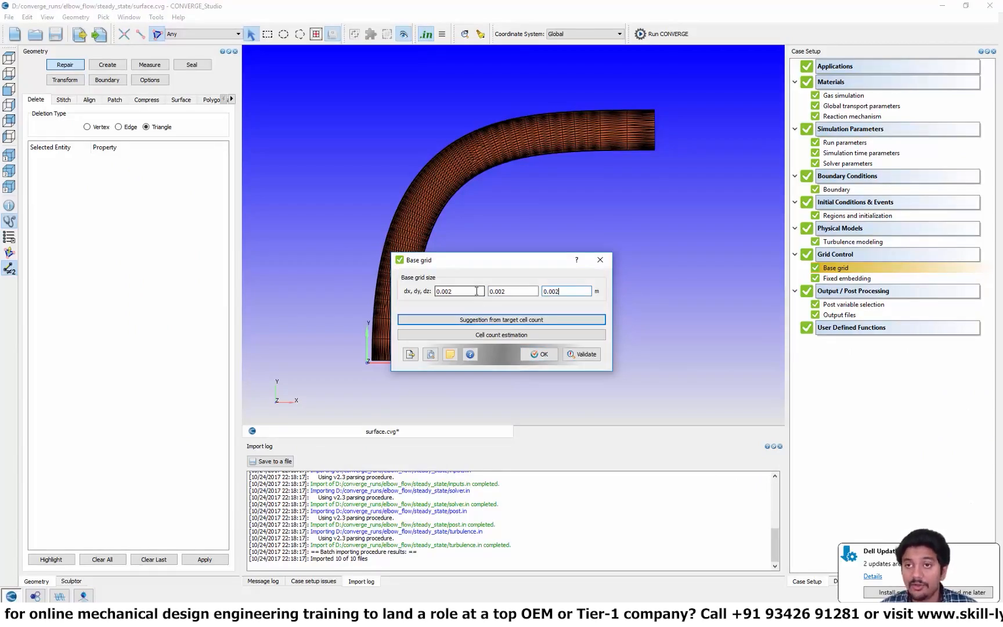
left_click(538, 354)
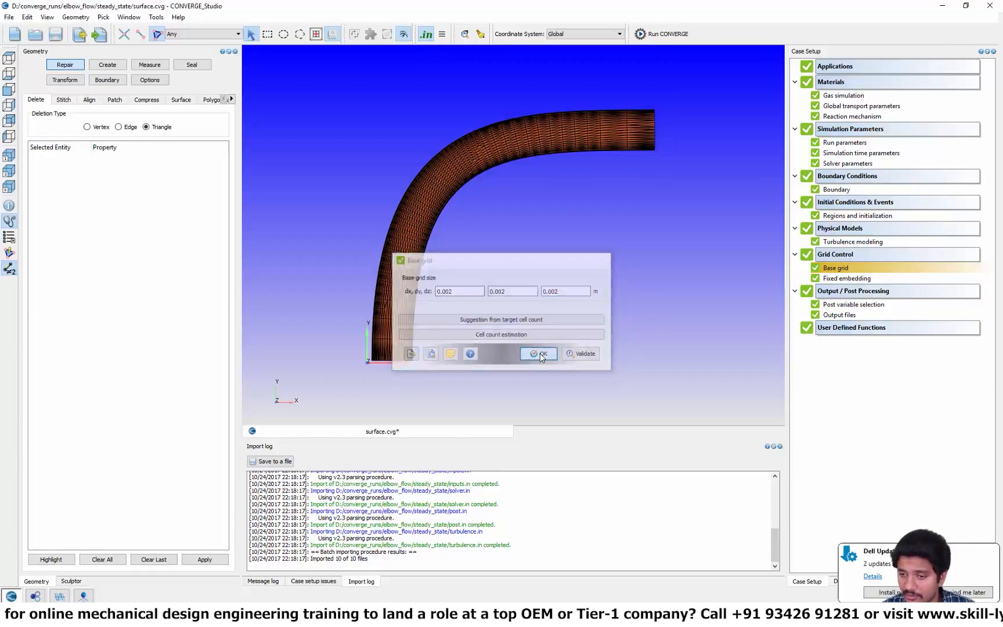
Review the throttle's fixed embedding settings and export all input files to D:/converge_runs/elbow_flow/steady_state_with_embedding/, overwriting existing files.
double_click(844, 279)
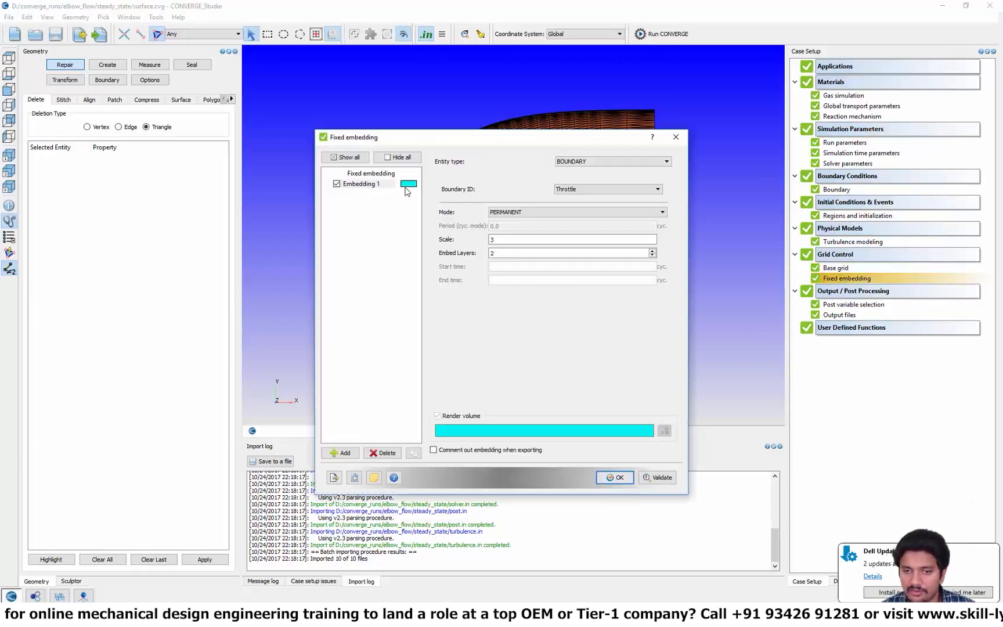
left_click(607, 477)
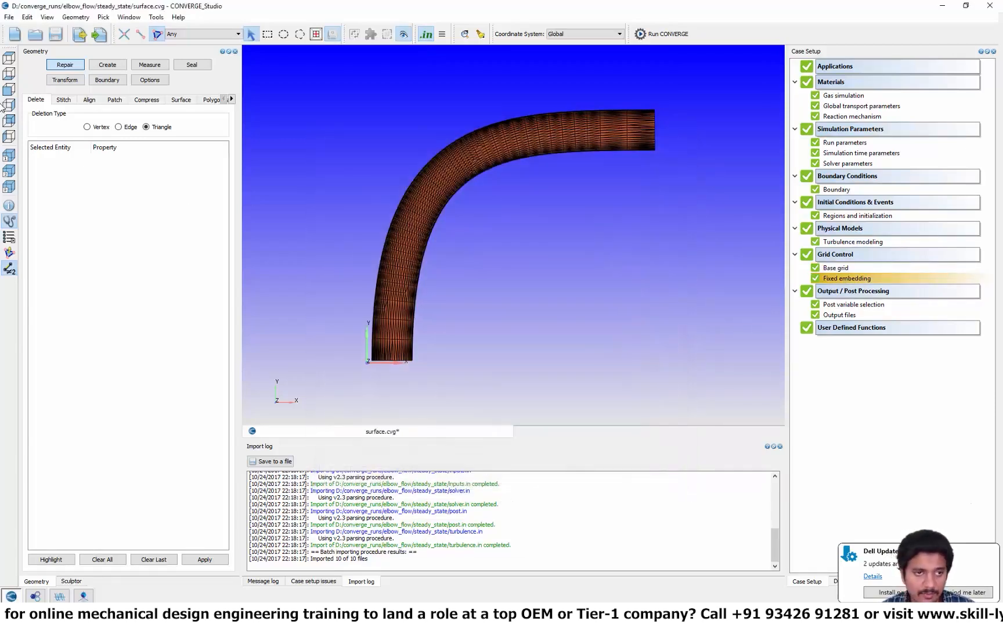
left_click(9, 17)
mouse_move(41, 120)
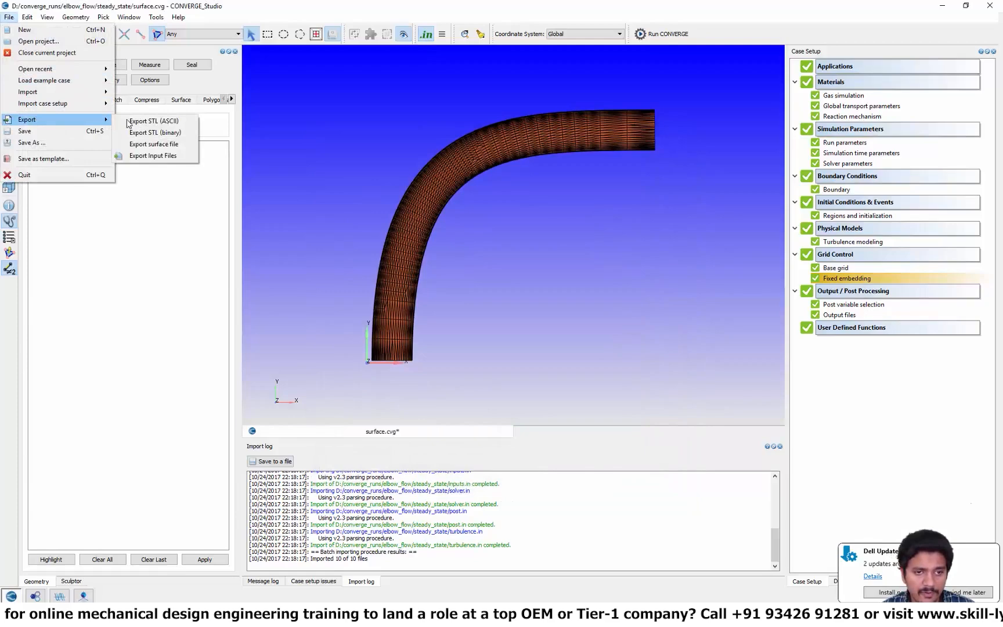
left_click(140, 154)
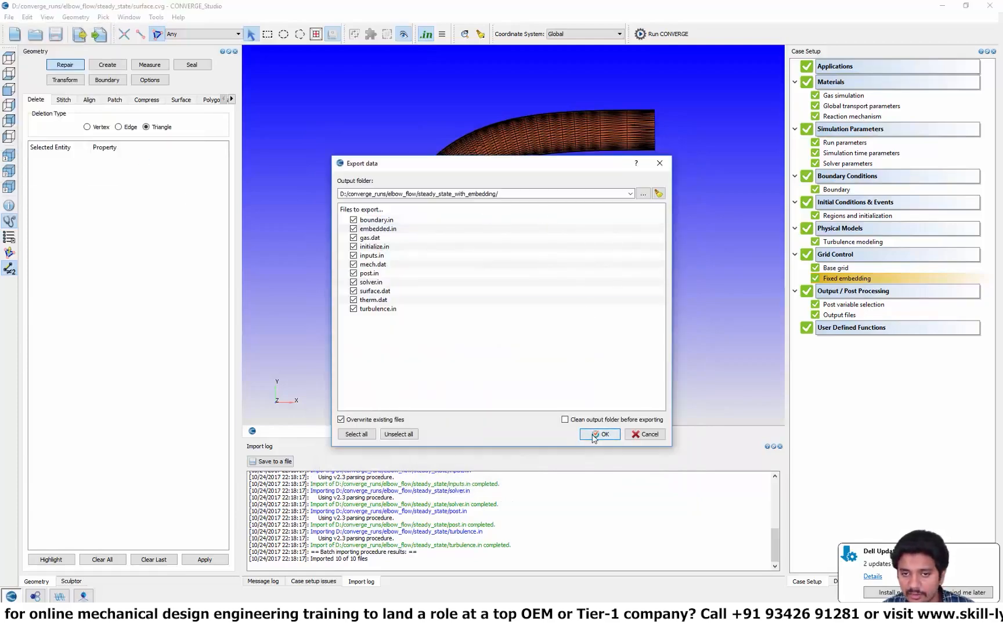
left_click(595, 435)
left_click(594, 339)
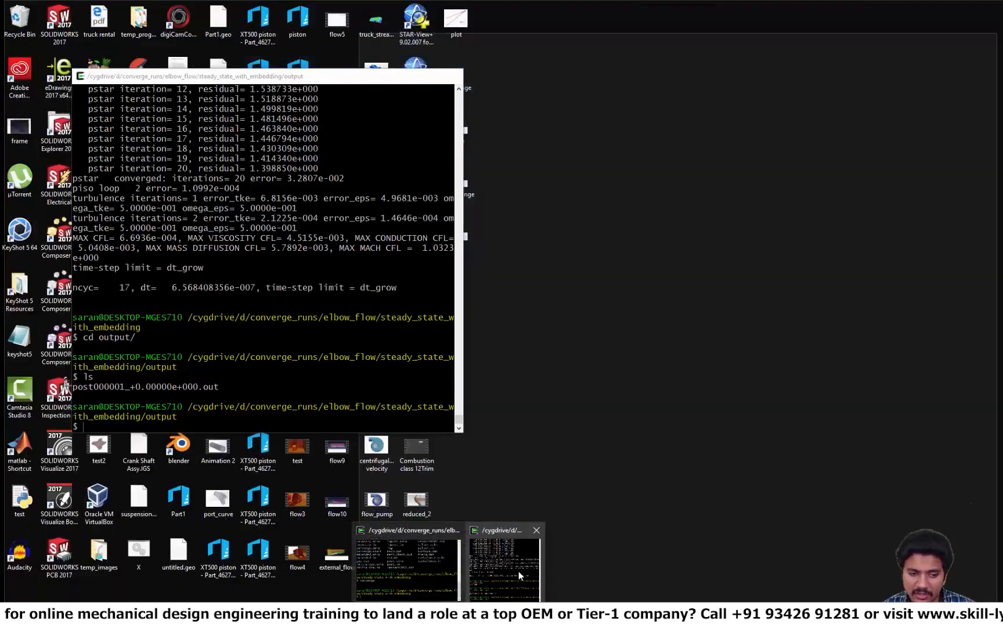
Switch to the case's terminal and go up from the output folder to steady_state_with_embedding.
left_click(518, 571)
type("cd")
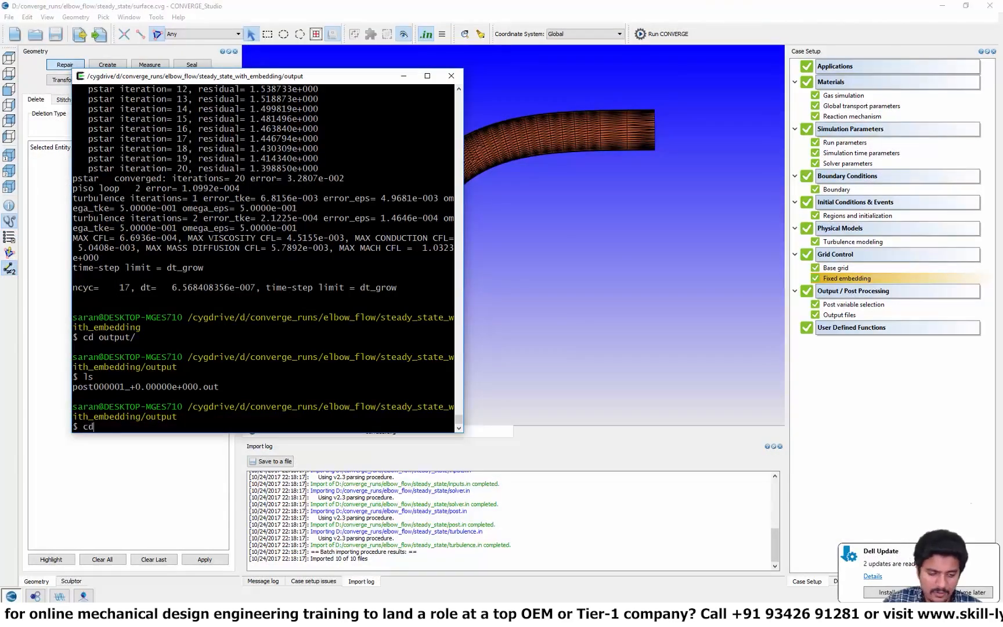
type(" ..")
key("Return")
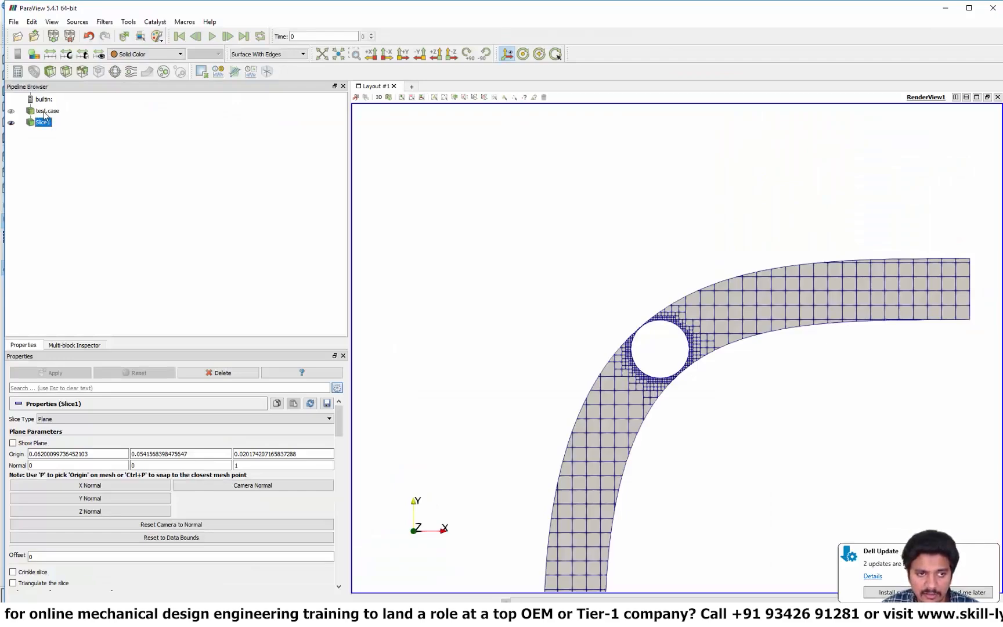
Switch to ParaView and delete the slice and the loaded test.case from the pipeline.
right_click(44, 113)
left_click(37, 162)
right_click(44, 123)
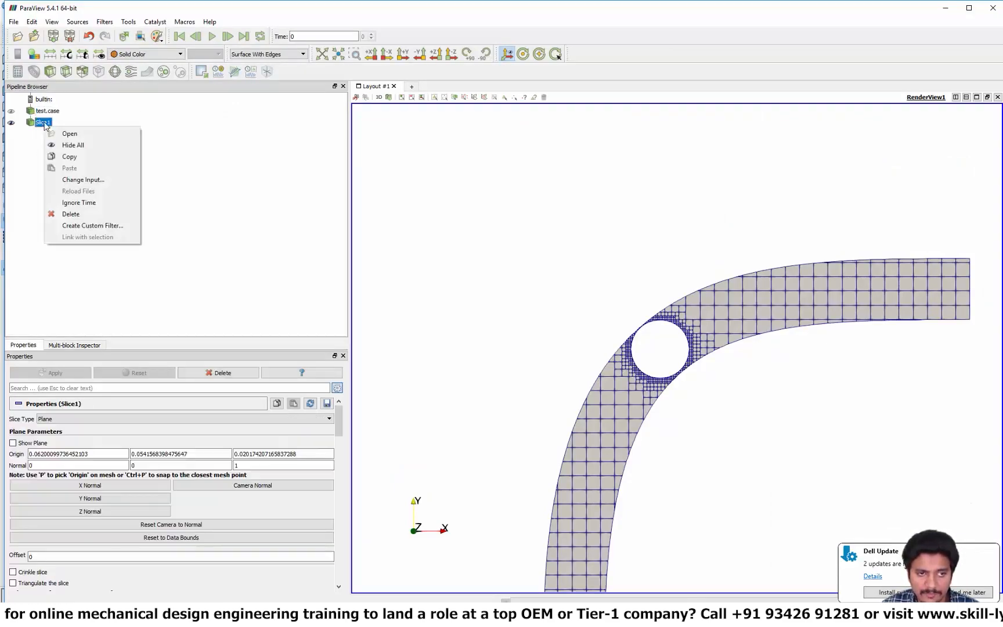
left_click(70, 213)
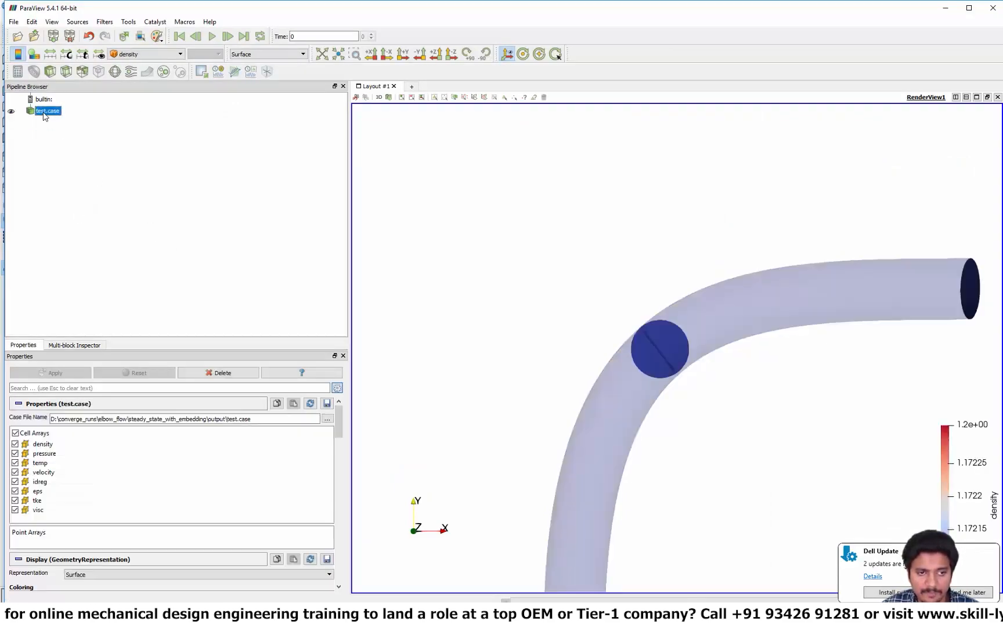
right_click(45, 116)
left_click(76, 199)
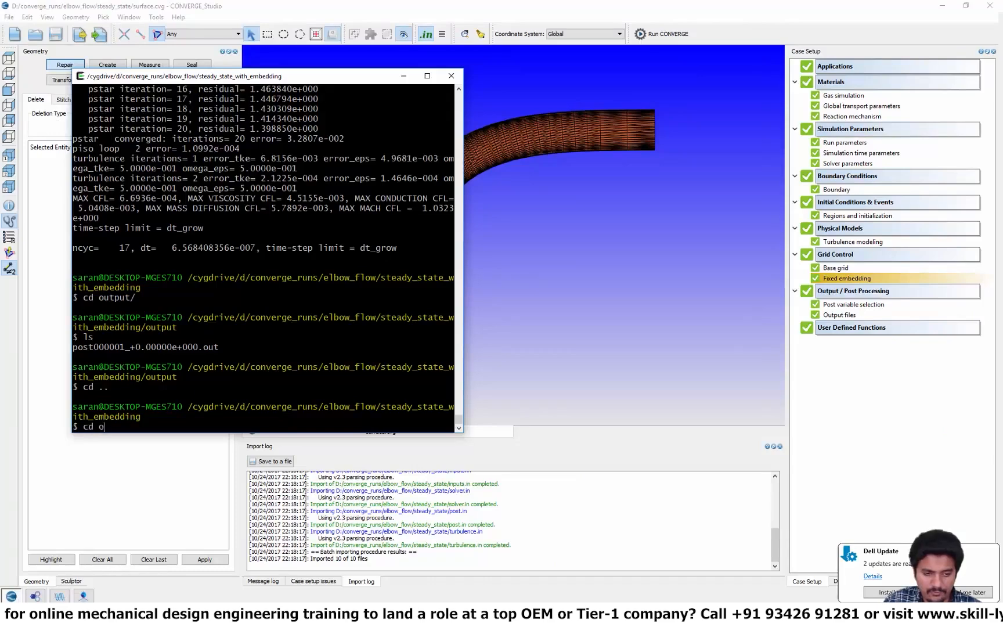
Switch to the terminal, list the contents of the case's output folder and remove all files in it.
key("Tab")
key("Return")
type("ls")
key("Return")
type("rm ")
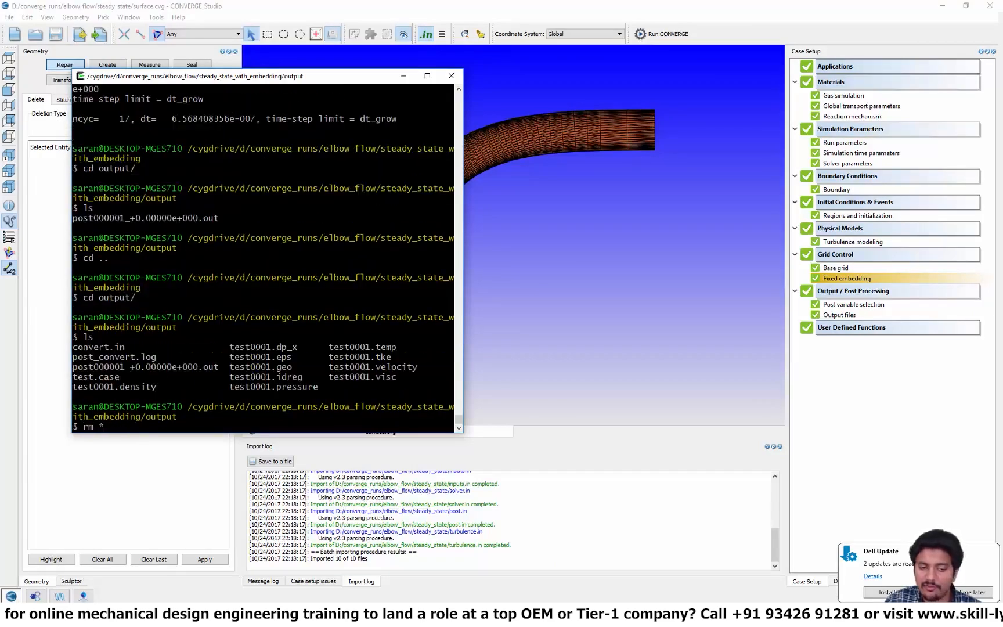
type("*")
key("Return")
Go back to the steady_state_with_embedding folder, list its files and run converge.
type("cd ..")
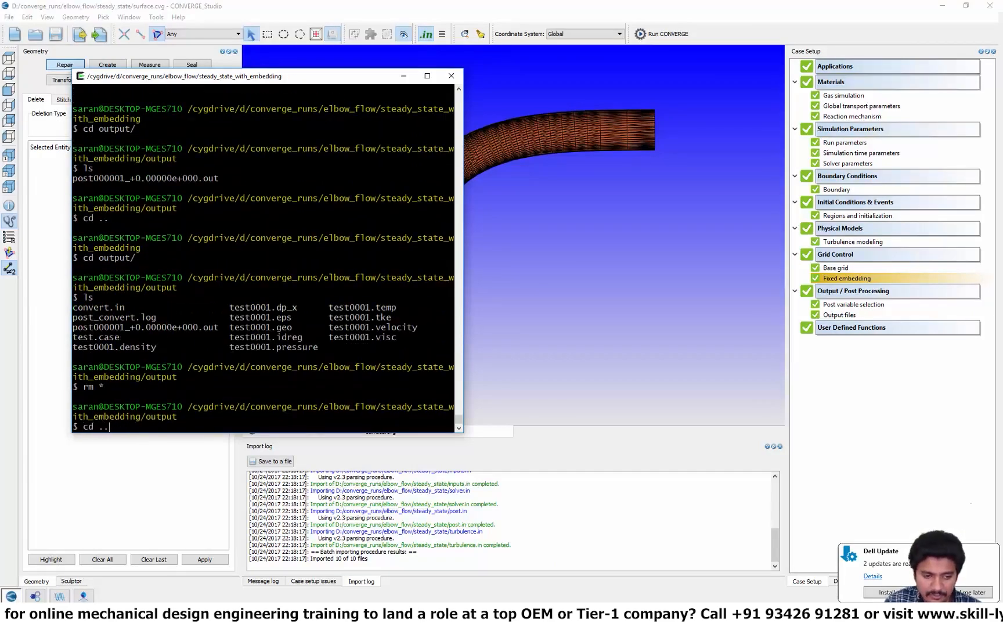
key("Return")
type("ls")
key("Return")
type("converge")
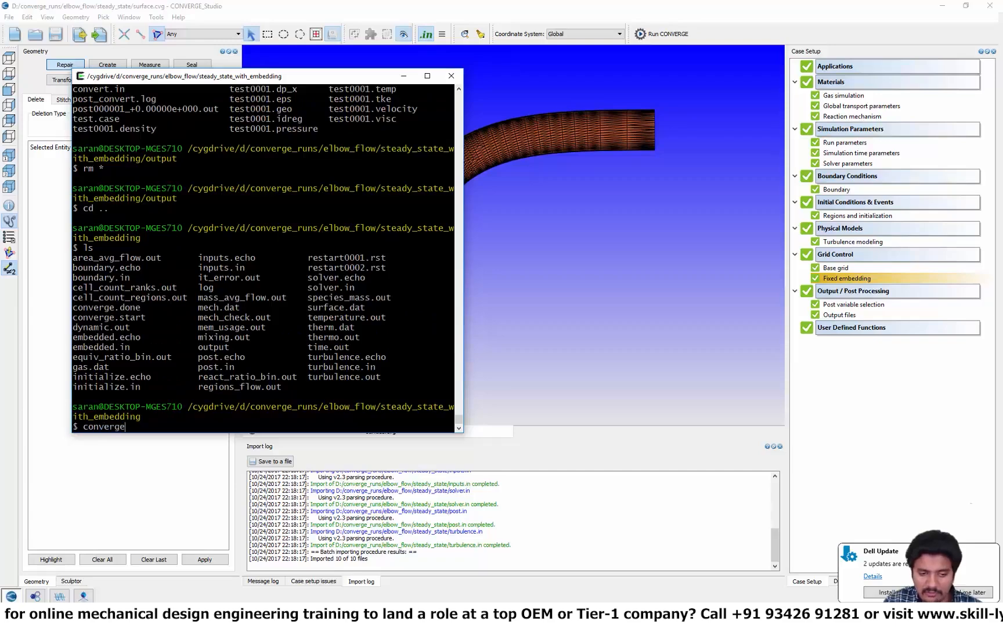
key("Return")
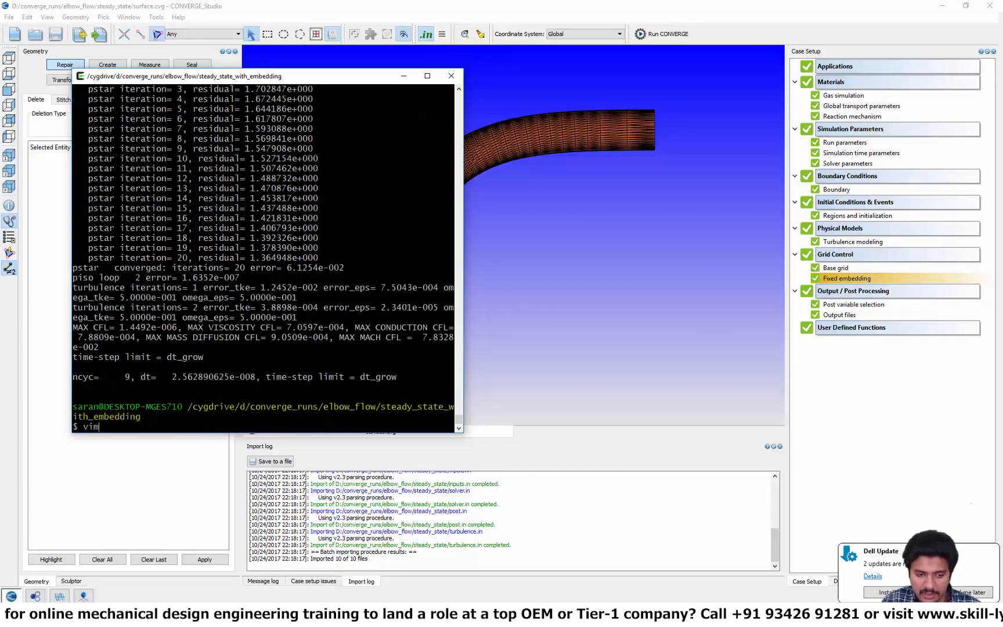
Read the total cell count in cell_count_ranks.out with vim and quit the file.
type("vim cell_count_ranks.out")
key("Return")
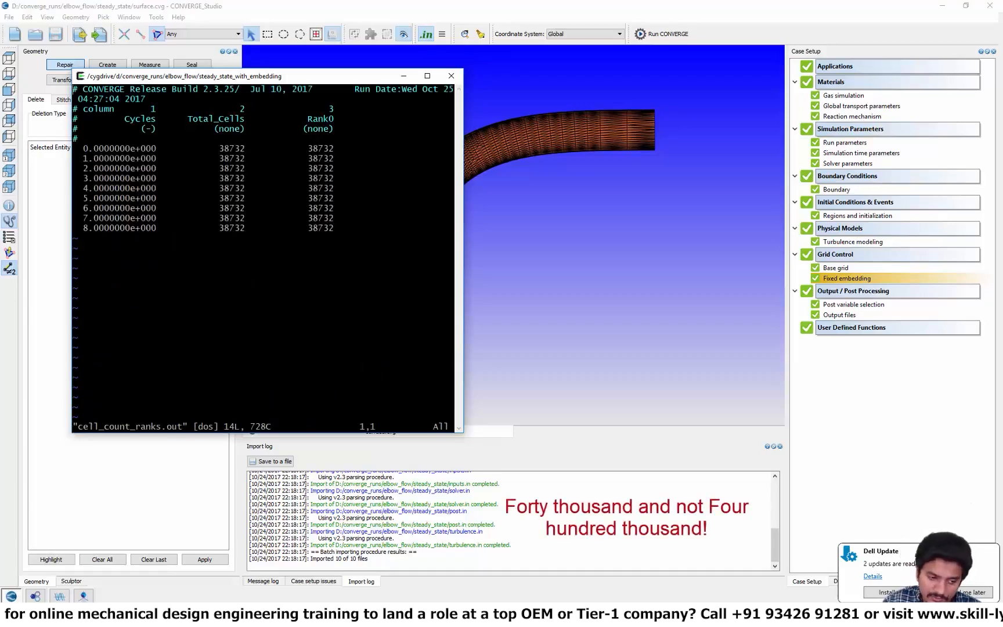
type(":q")
key("Return")
Switch to CONVERGE Studio's Post Convert and convert the output folder's post file to EnSight as case test with all cell variables.
type("cd")
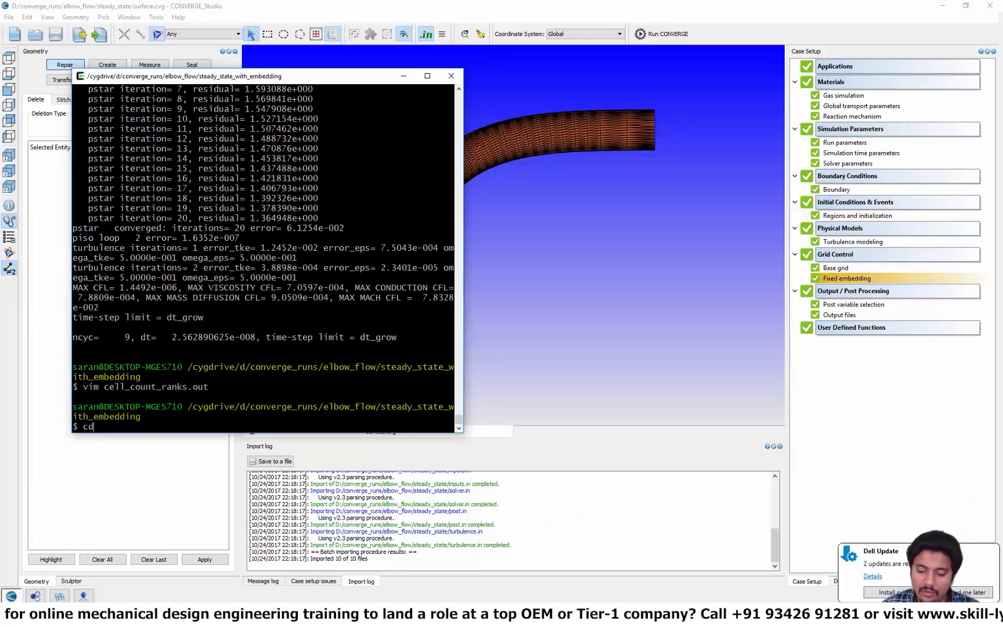
key("alt+Tab")
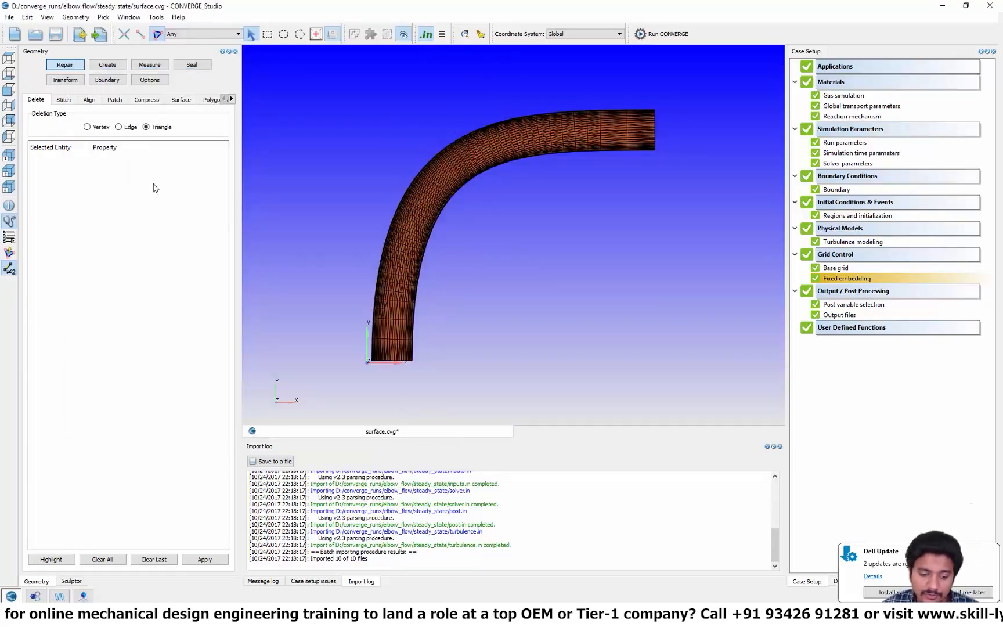
left_click(89, 597)
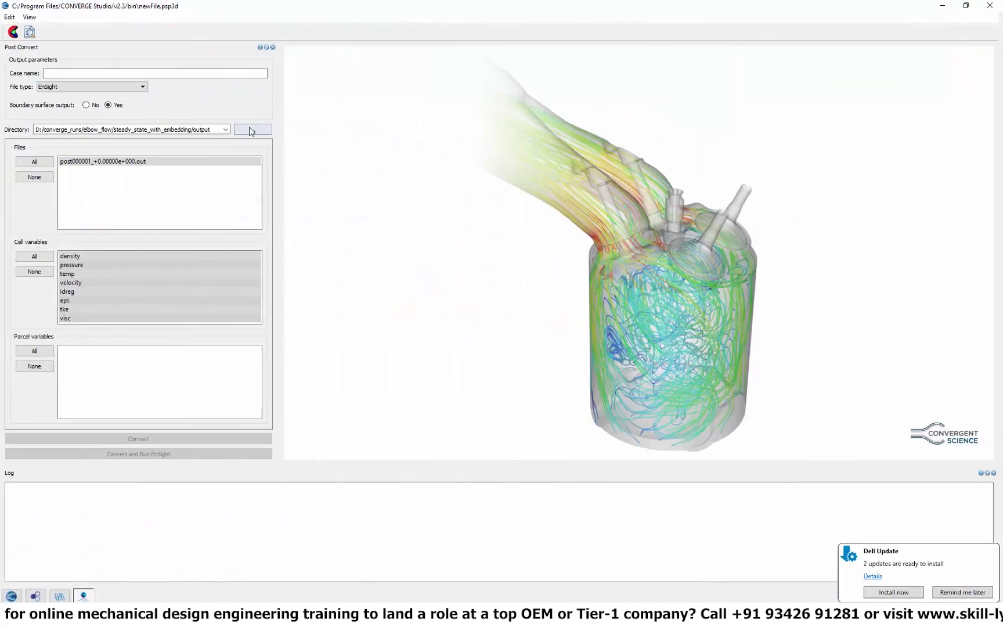
left_click(252, 129)
left_click(395, 308)
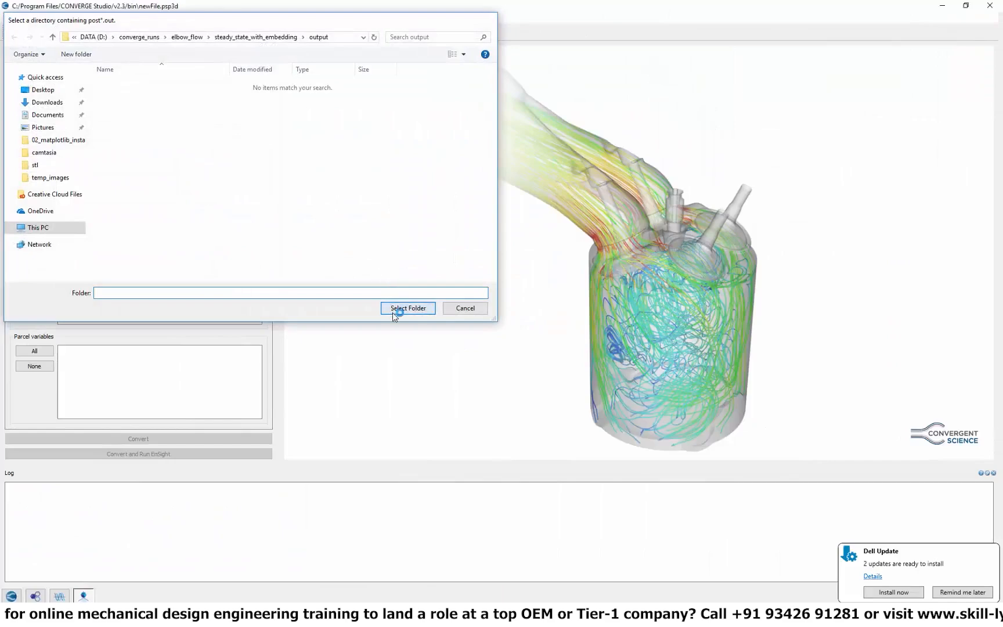
left_click(34, 256)
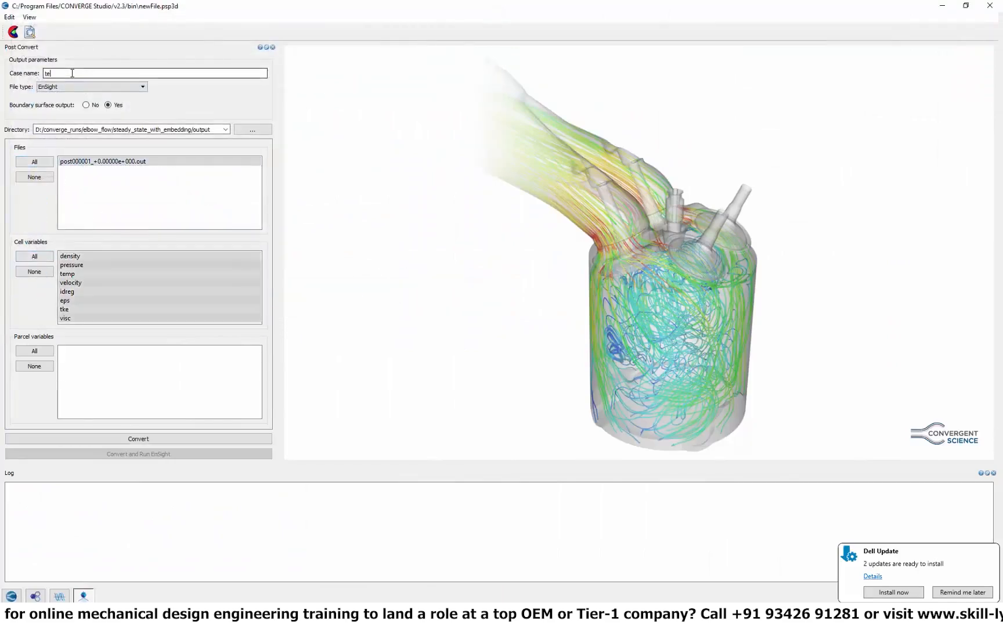
left_click(100, 438)
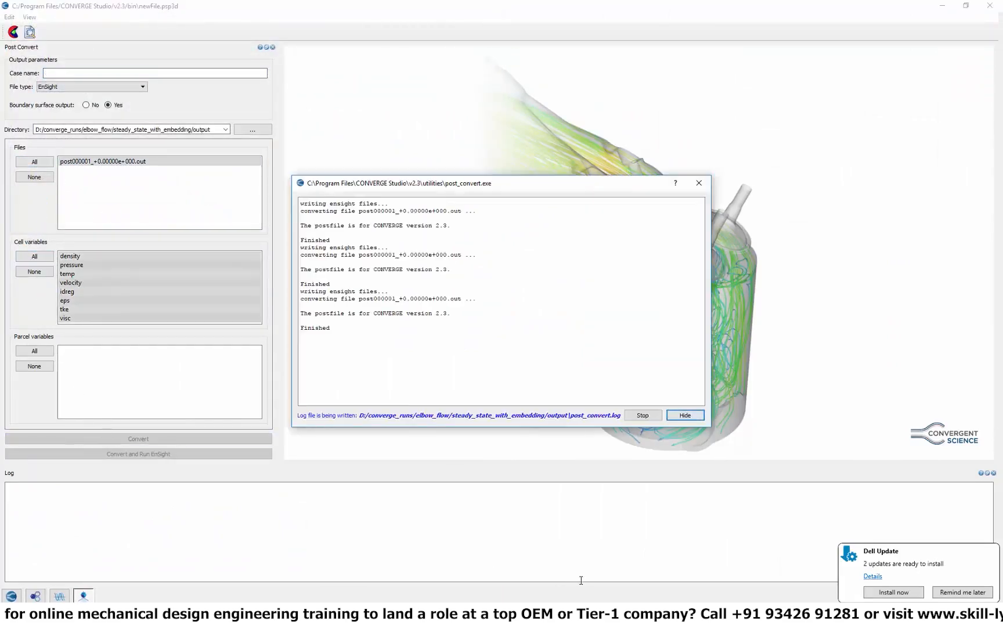
left_click(659, 415)
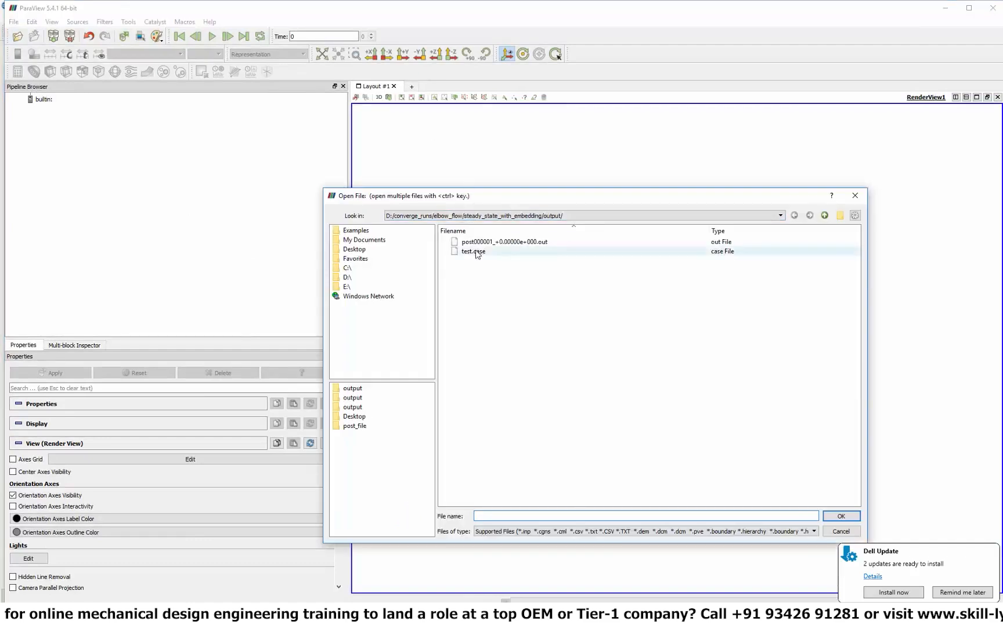
Open the converted test.case in ParaView and lower the opacity of the ELBOW WALL boundary.
double_click(472, 251)
left_click(59, 345)
left_click(28, 391)
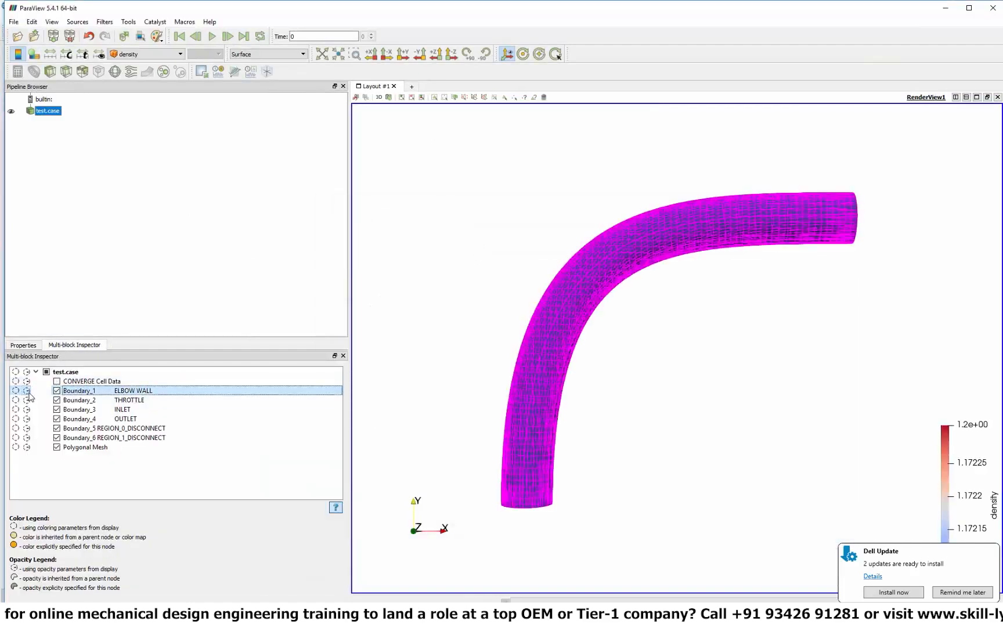
double_click(28, 392)
left_click_drag(498, 305, 468, 305)
left_click(510, 324)
Create a planar slice of the newly loaded test.case with its normal along Z.
left_click(65, 372)
left_click(67, 71)
left_click(29, 345)
left_click(90, 511)
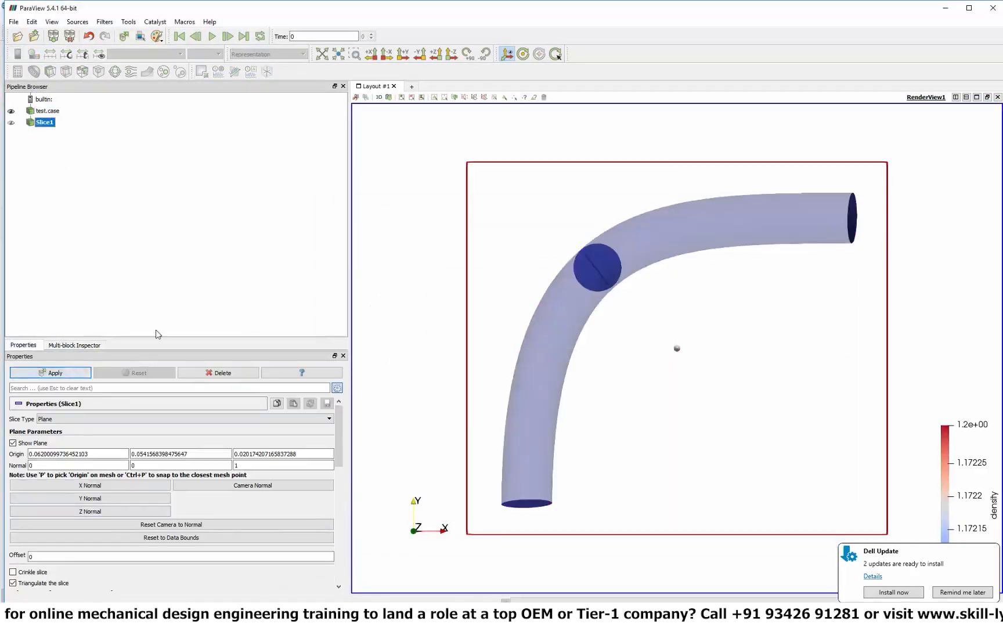
left_click(50, 373)
Display the new slice as Surface With Edges and color it with Solid Color.
left_click(269, 54)
left_click(255, 112)
left_click(162, 54)
left_click(135, 64)
Hide the new slice's plane outline and turn off triangulation of the slice.
left_click(13, 443)
scroll(601, 300, "up", 4)
left_click(13, 582)
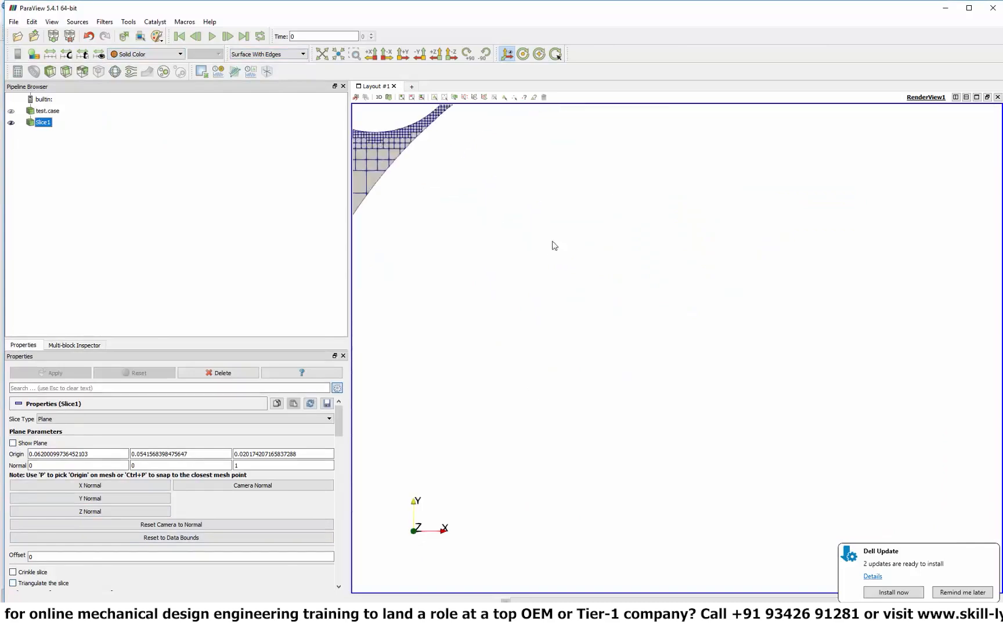
Examine the new slice along the Z direction, close up around the throttle and across the whole elbow.
scroll(553, 242, "down", 5)
left_click_drag(553, 241, 562, 222)
left_click(452, 53)
scroll(573, 251, "up", 3)
middle_click_drag(573, 251, 657, 386)
middle_click_drag(495, 222, 604, 298)
scroll(604, 299, "up", 5)
scroll(603, 300, "down", 2)
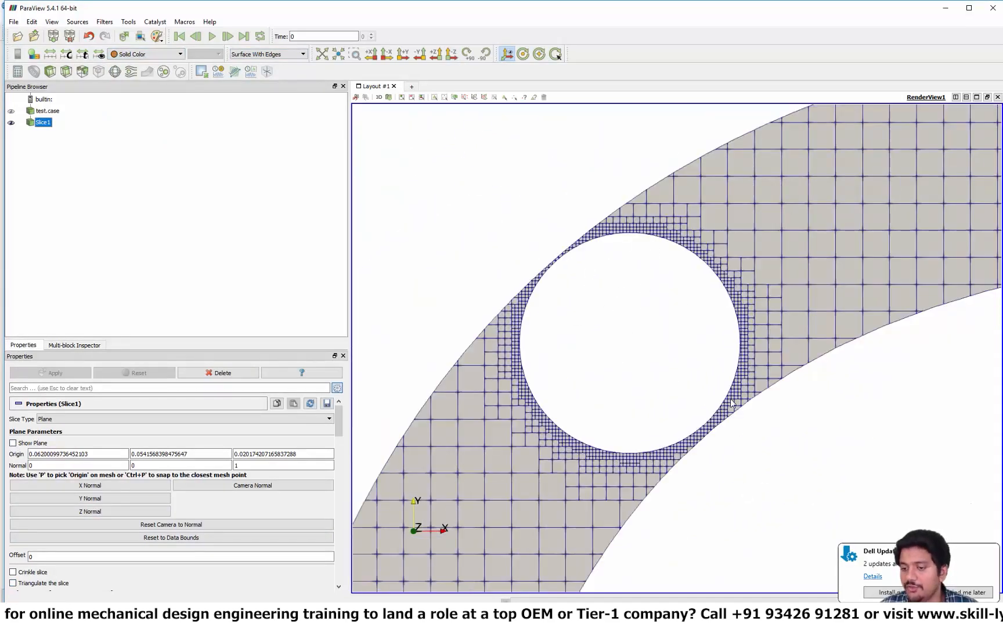
scroll(729, 403, "up", 2)
scroll(729, 403, "down", 8)
middle_click_drag(729, 403, 697, 381)
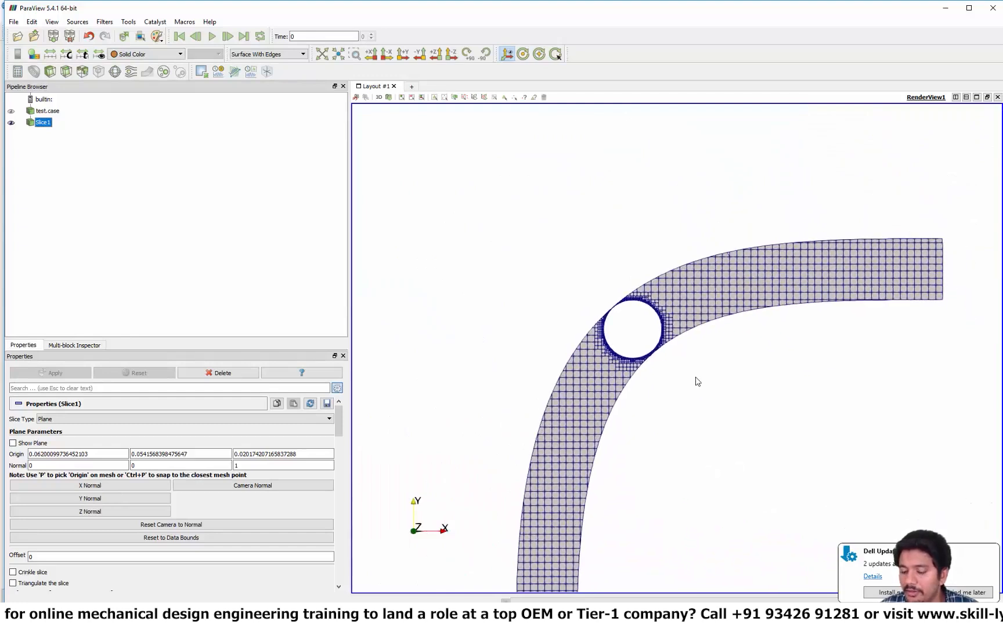
scroll(696, 380, "up", 3)
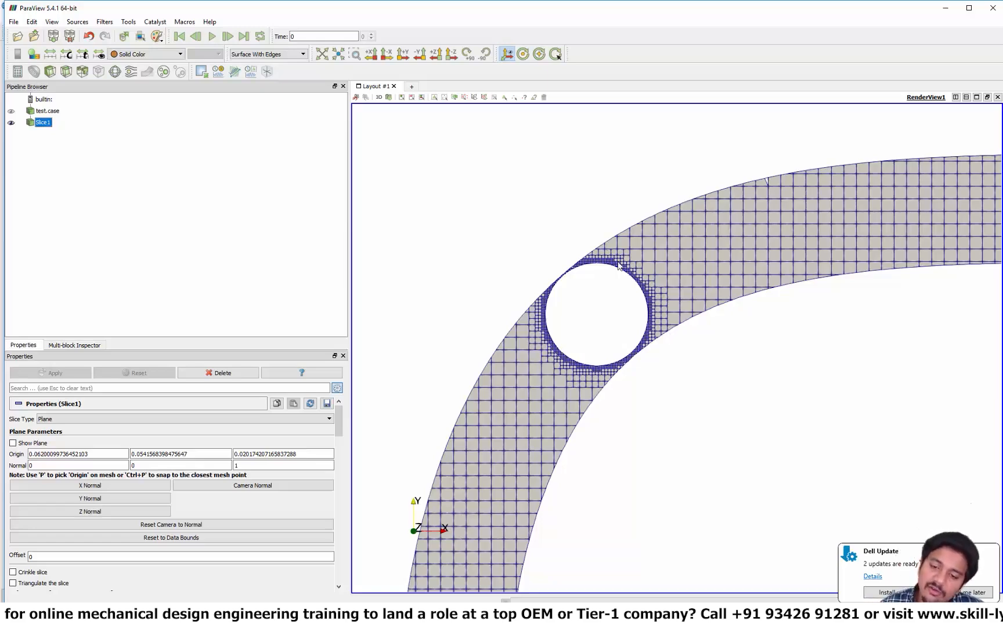
scroll(621, 387, "down", 8)
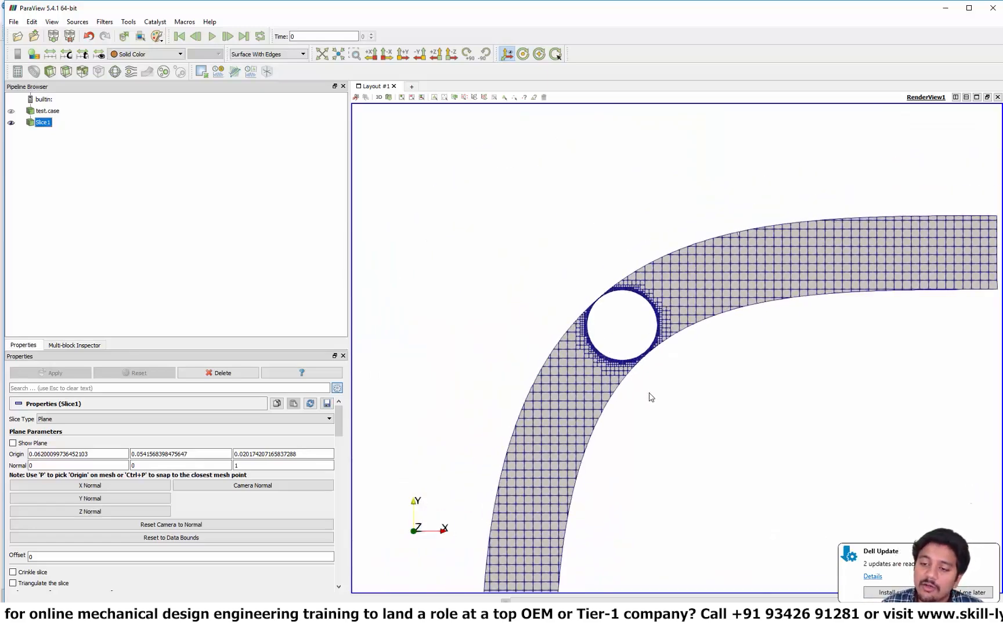
scroll(690, 419, "up", 4)
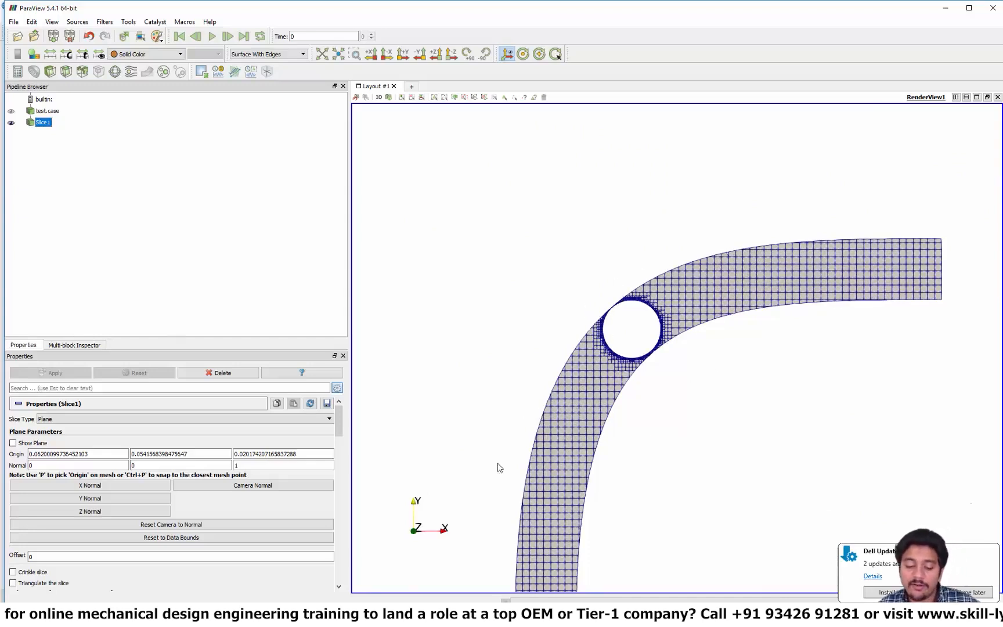
Switch to the Cygwin terminal, enlarge its window, and open inputs.in in vim with line wrapping turned off.
key("alt+Tab")
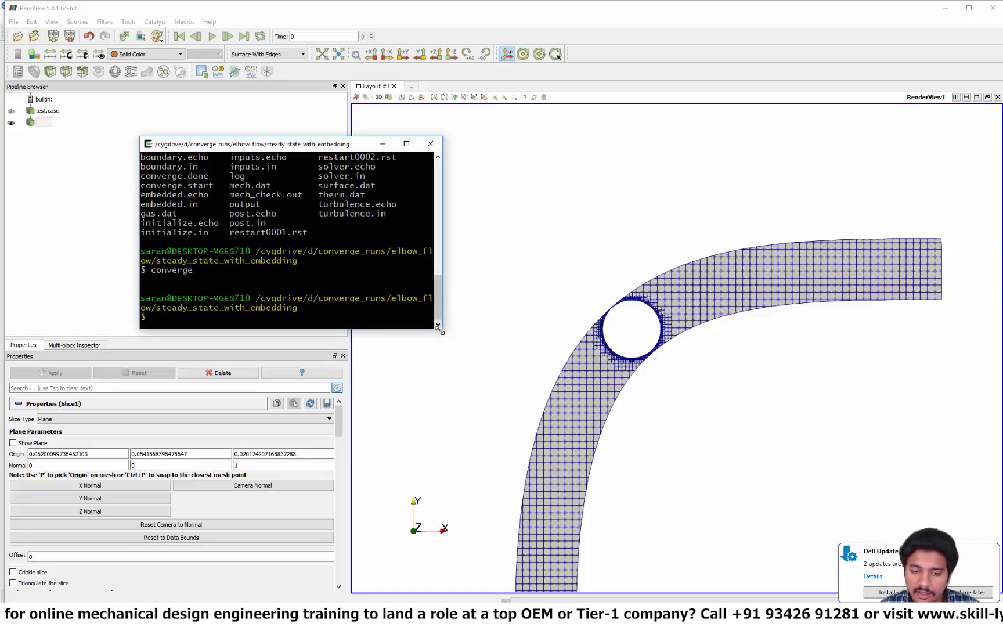
left_click_drag(441, 327, 536, 472)
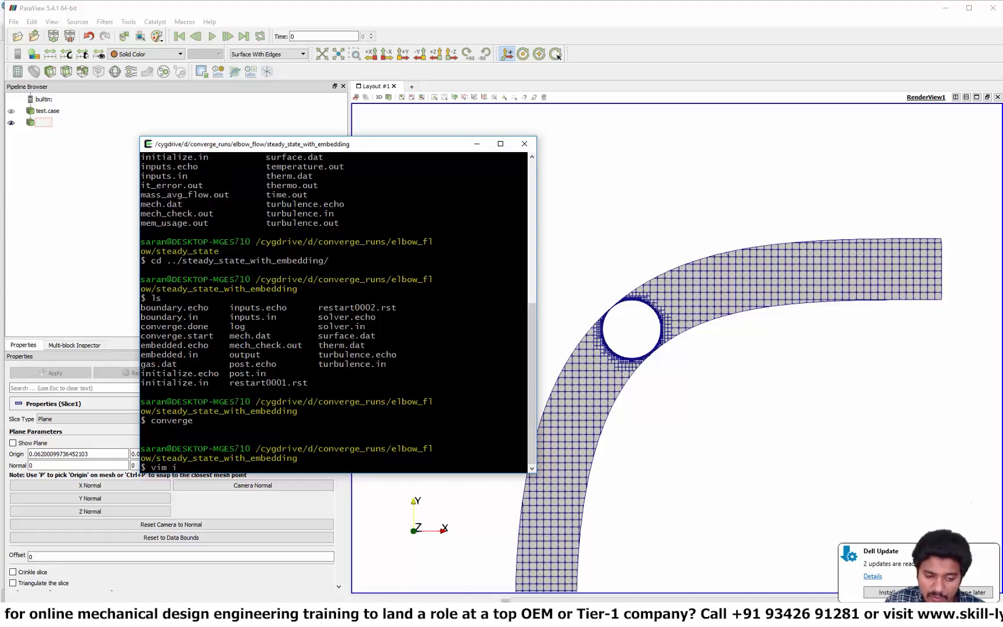
key("Return")
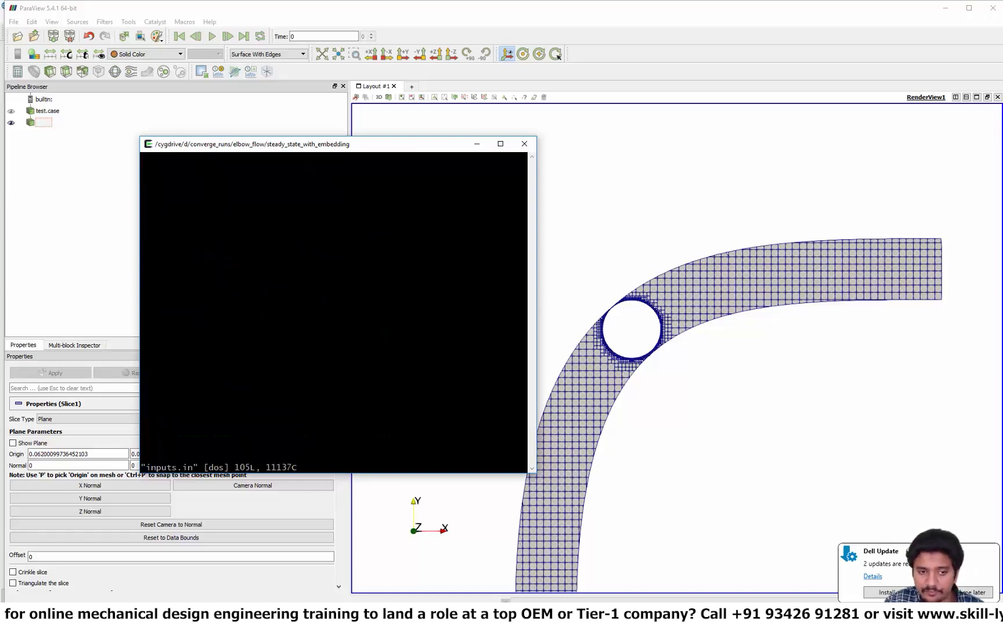
type(":set n")
type("owrap")
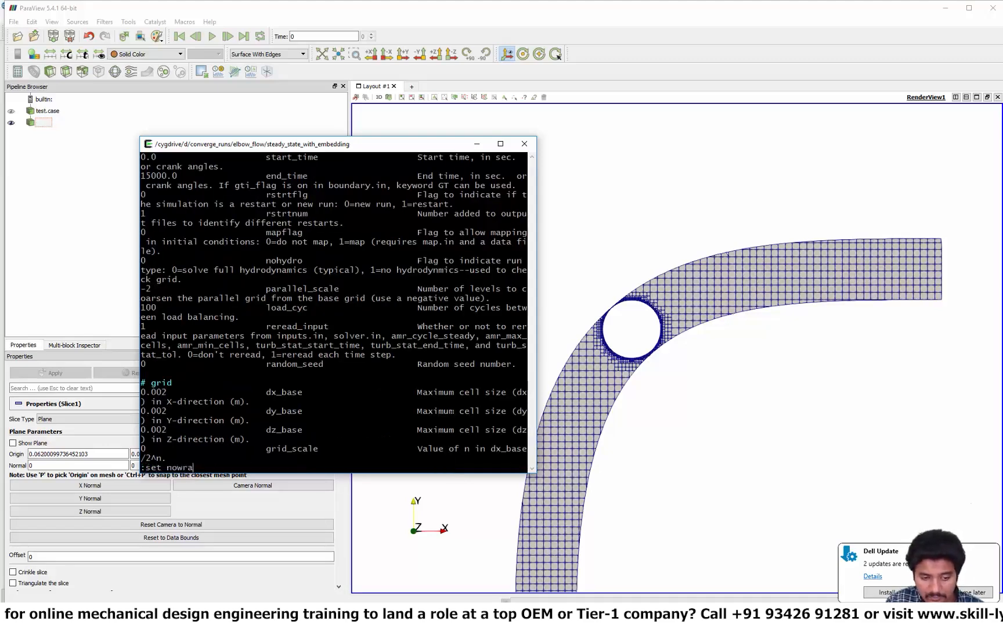
key("Return")
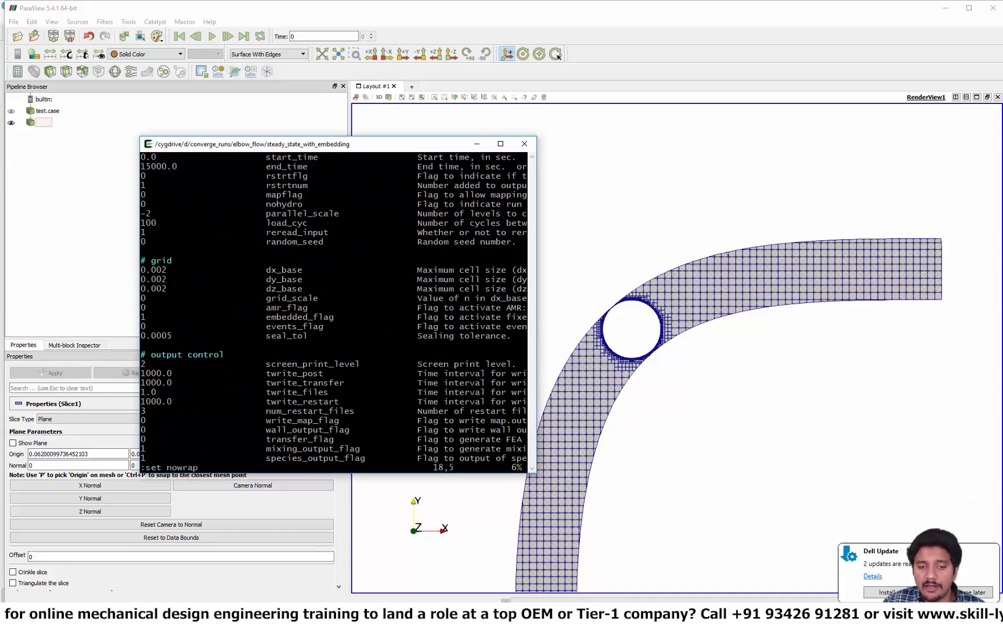
Search inputs.in for the twrite parameters, check the twrite_files interval and its description, and quit vim without changes.
type("/twr")
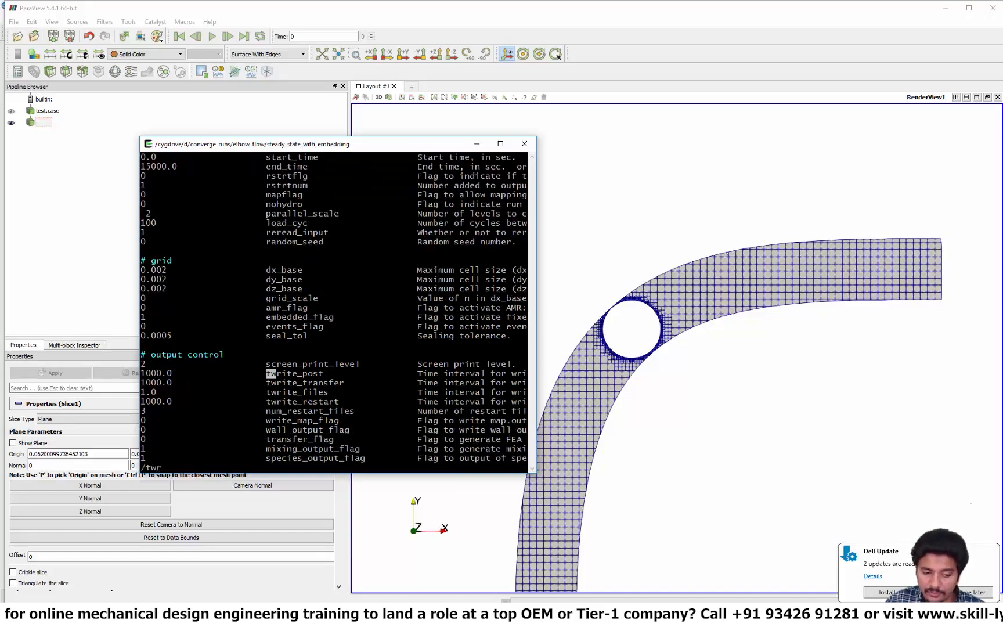
type("ite")
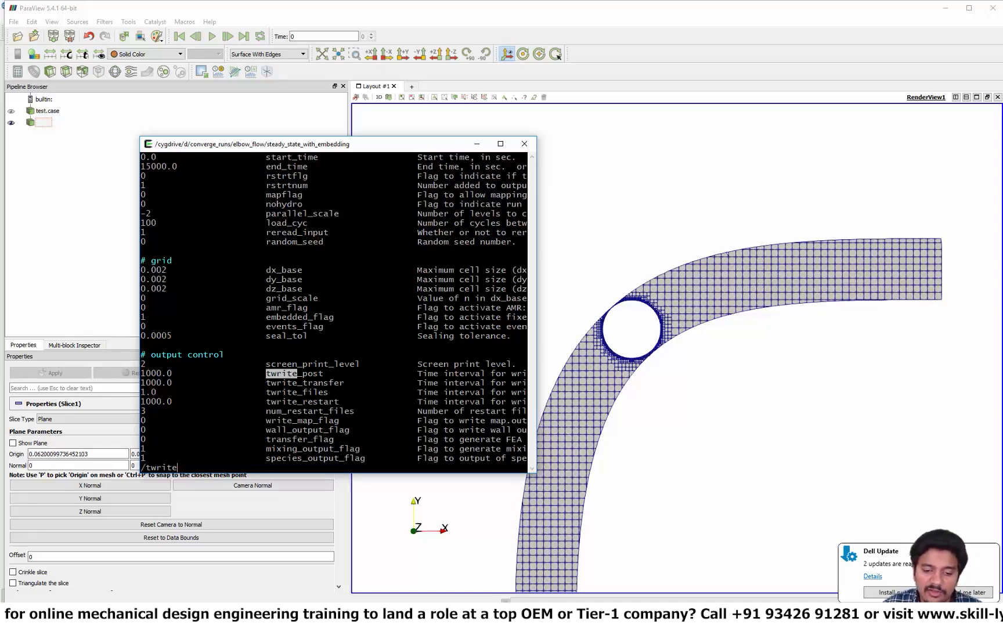
double_click(291, 392)
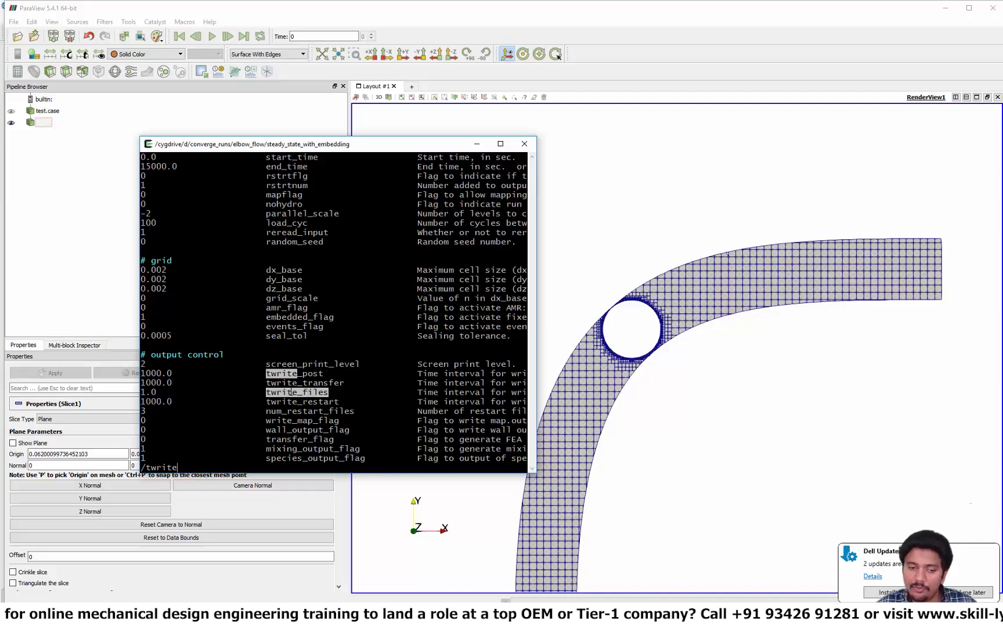
double_click(148, 393)
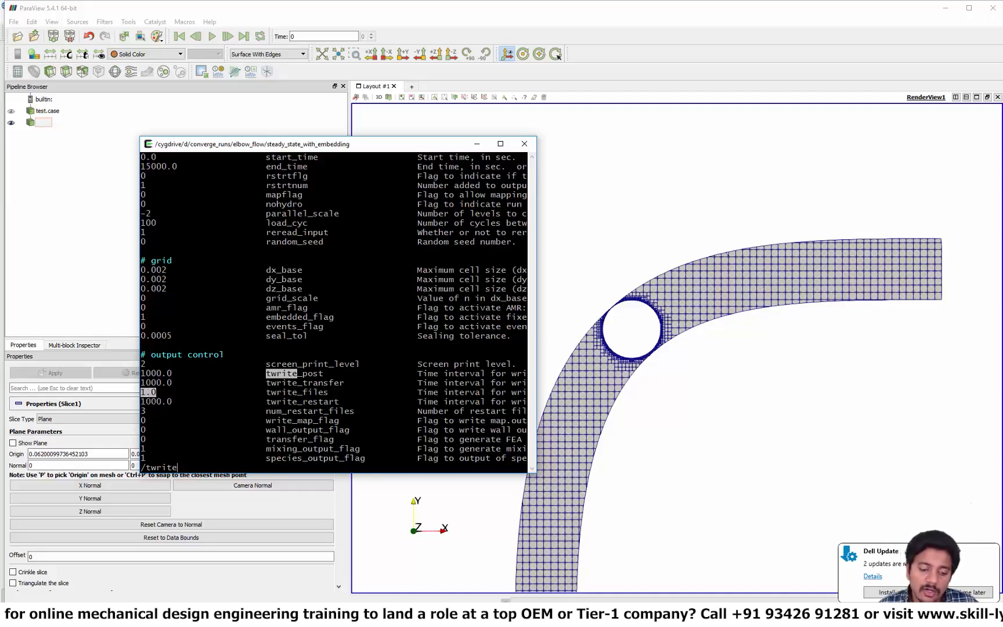
key("BackSpace")
key("BackSpace")
key("BackSpace")
key("BackSpace")
key("BackSpace")
key("BackSpace")
key("BackSpace")
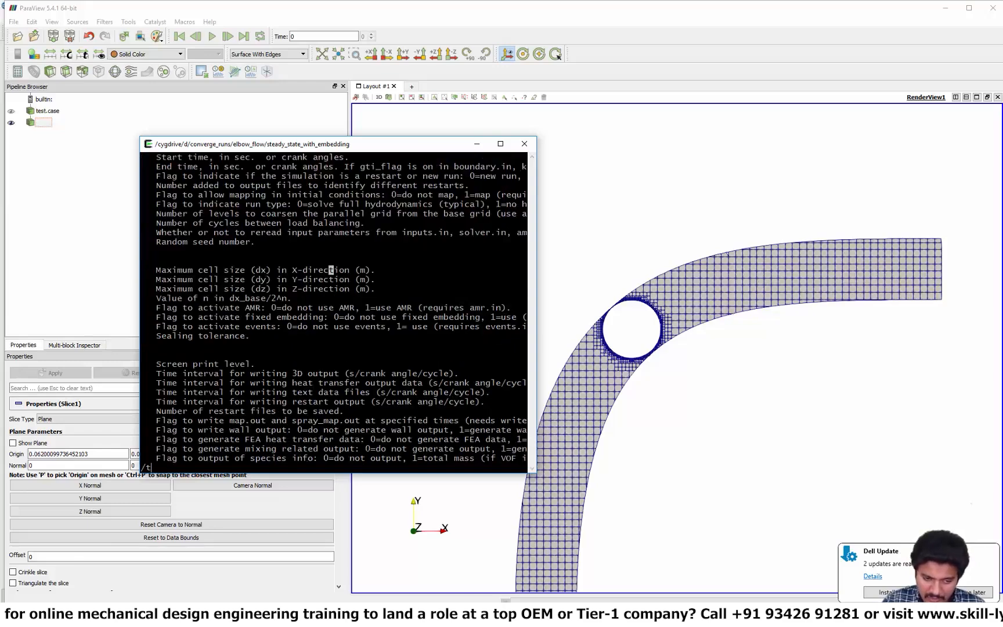
type(":q")
key("Return")
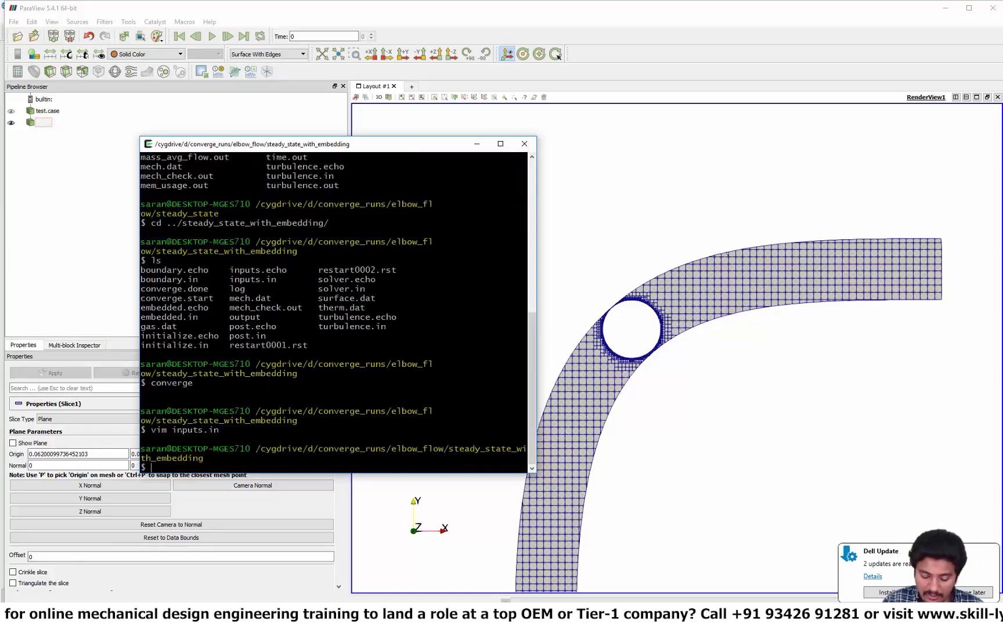
Start the parallel background run on four processes with mpiexec.exe -n 4 converge </dev/null>logfile &.
type("mpiexec.exe ")
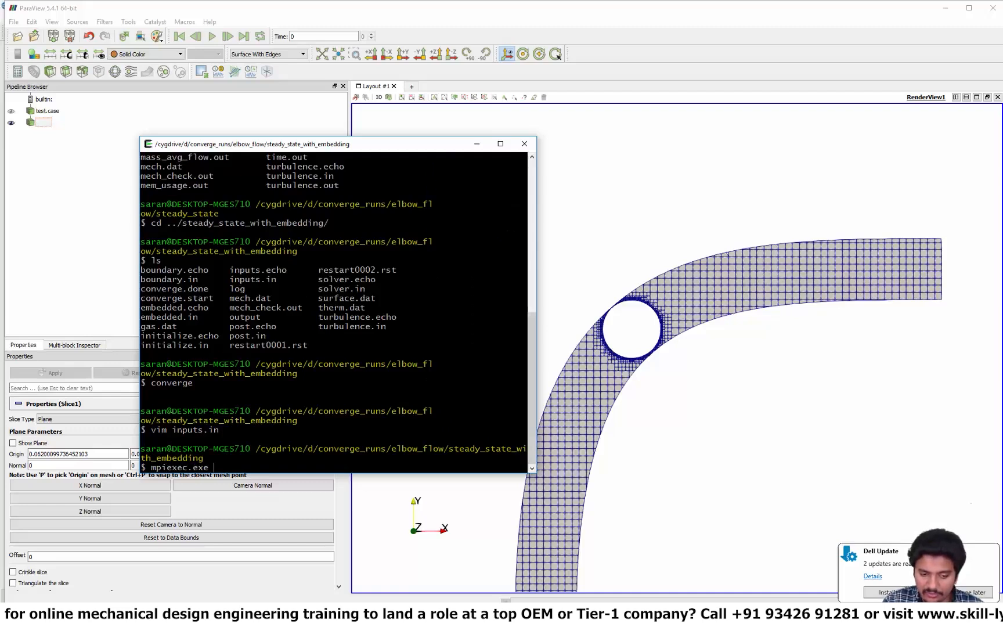
type("-n")
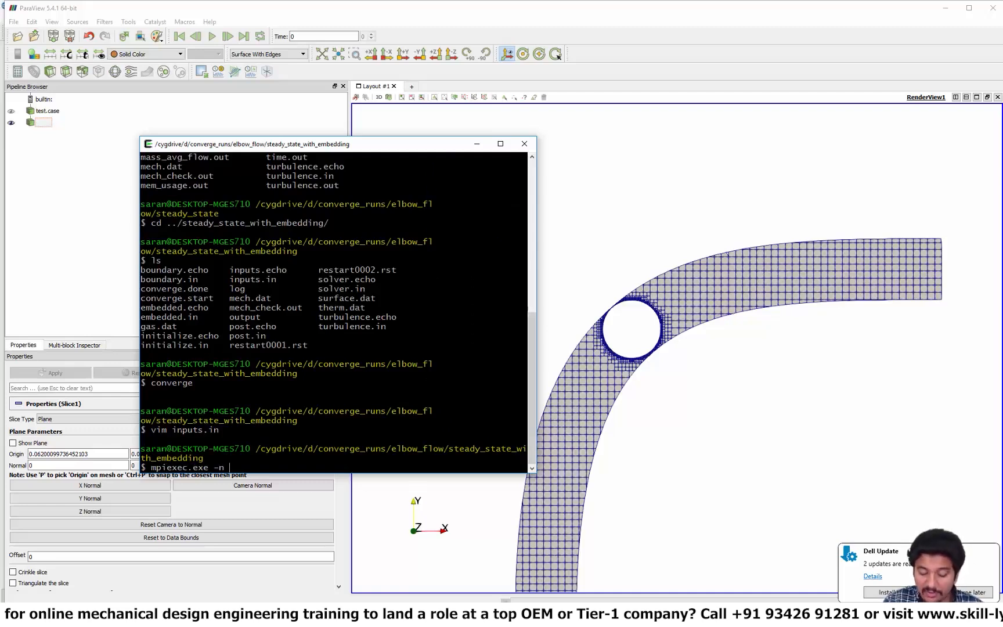
type(" 4 convereg")
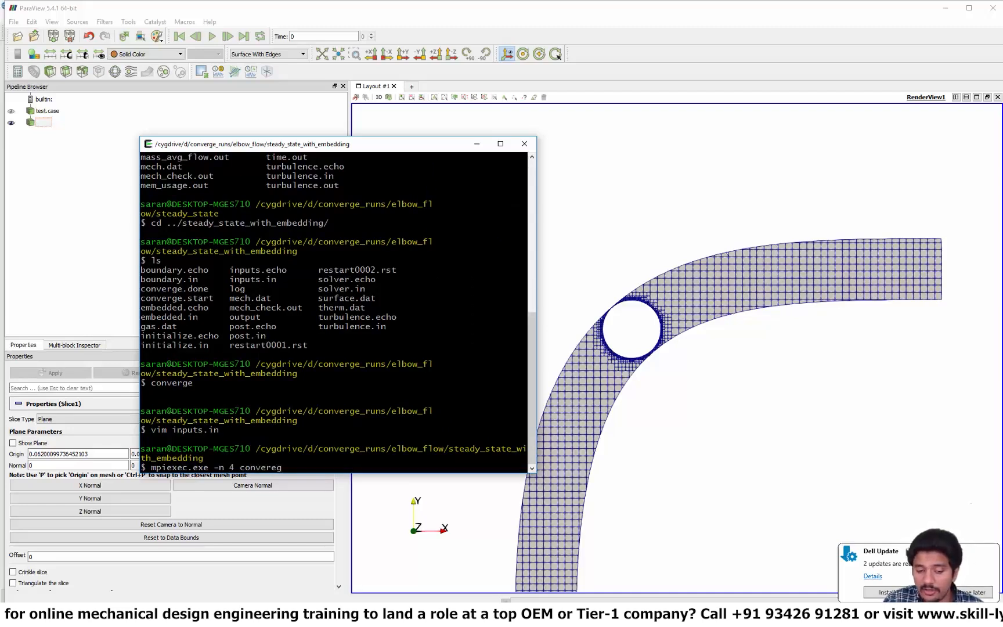
key("BackSpace")
key("BackSpace")
type("ge ")
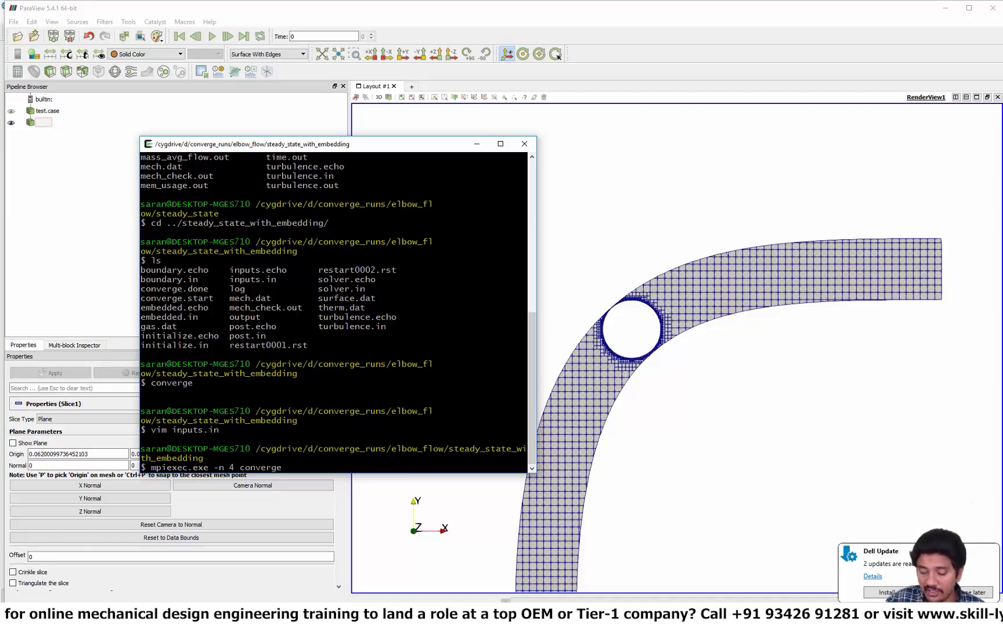
type("</dev/null")
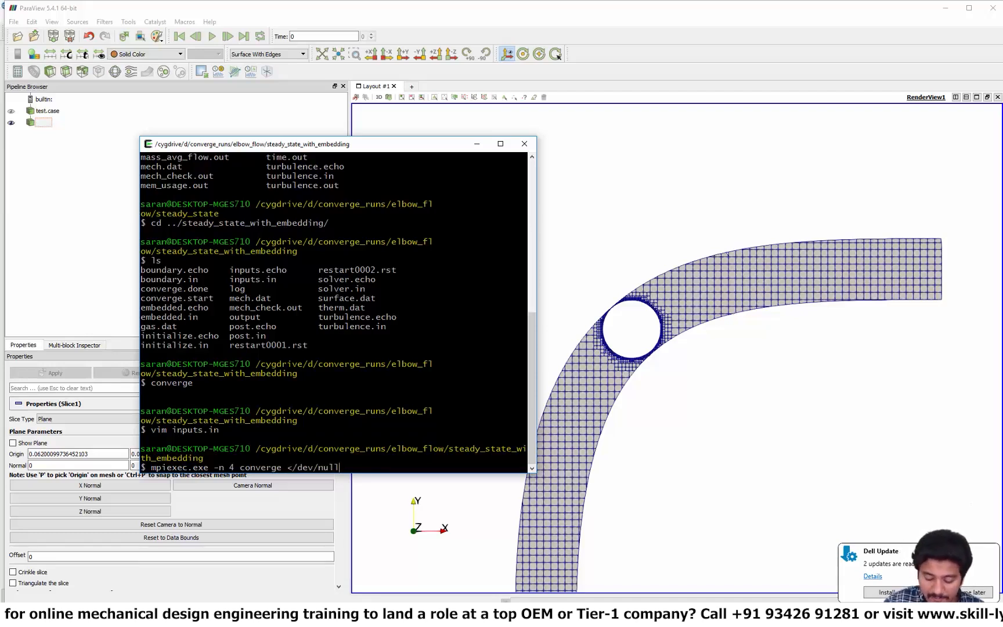
type(">logfile")
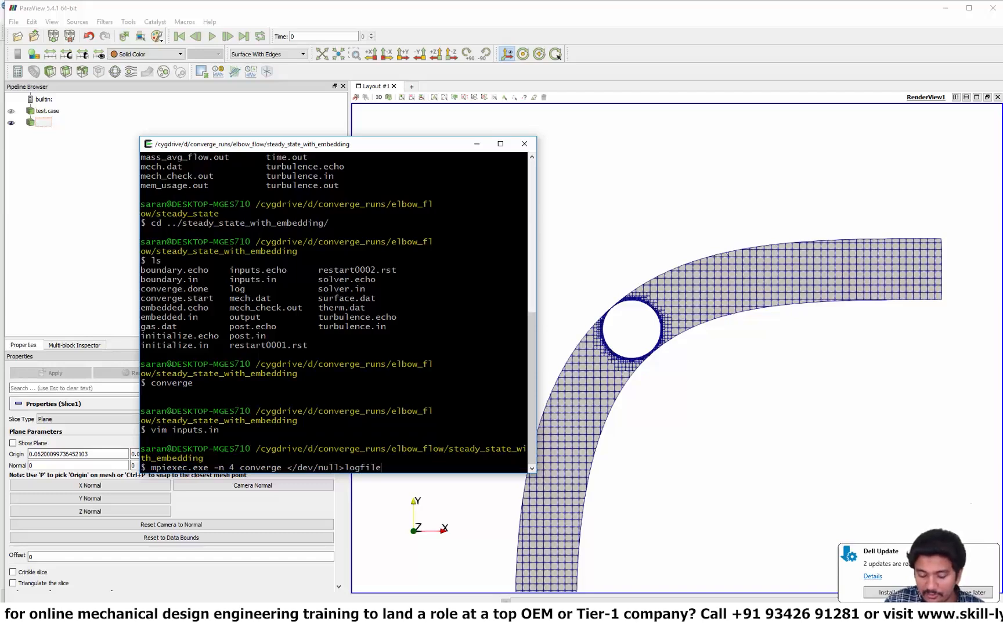
type(" &")
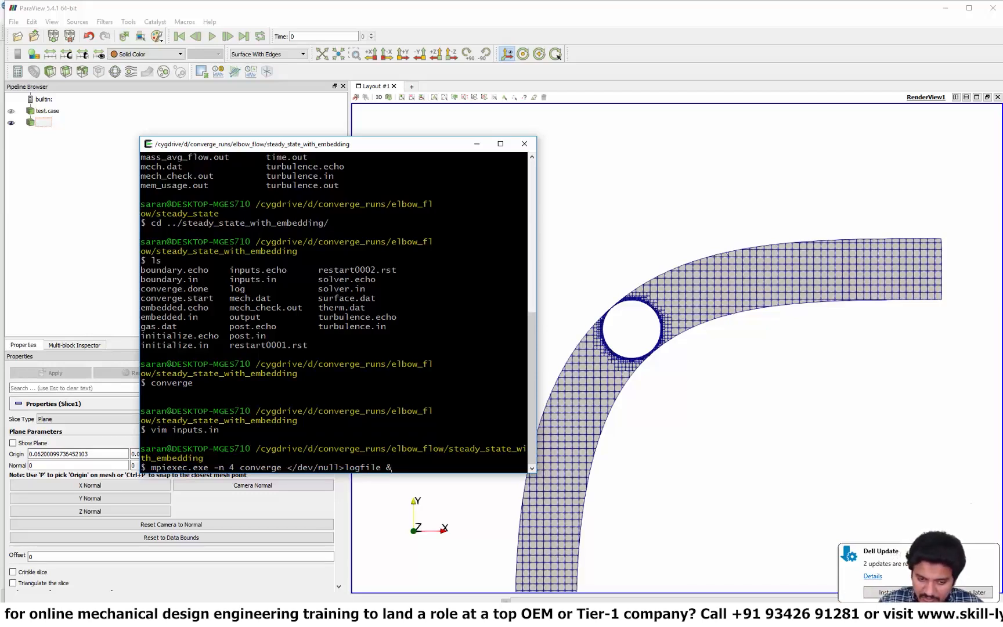
key("Return")
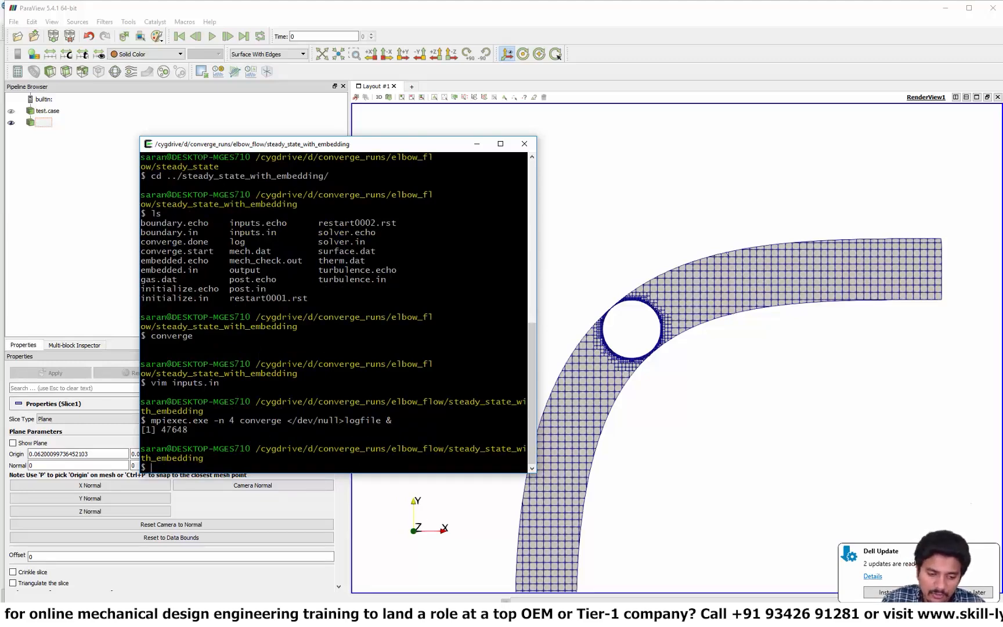
List the case folder's files and check the run's progress twice in the last lines of logfile.
type("ls")
key("Return")
type("tail l")
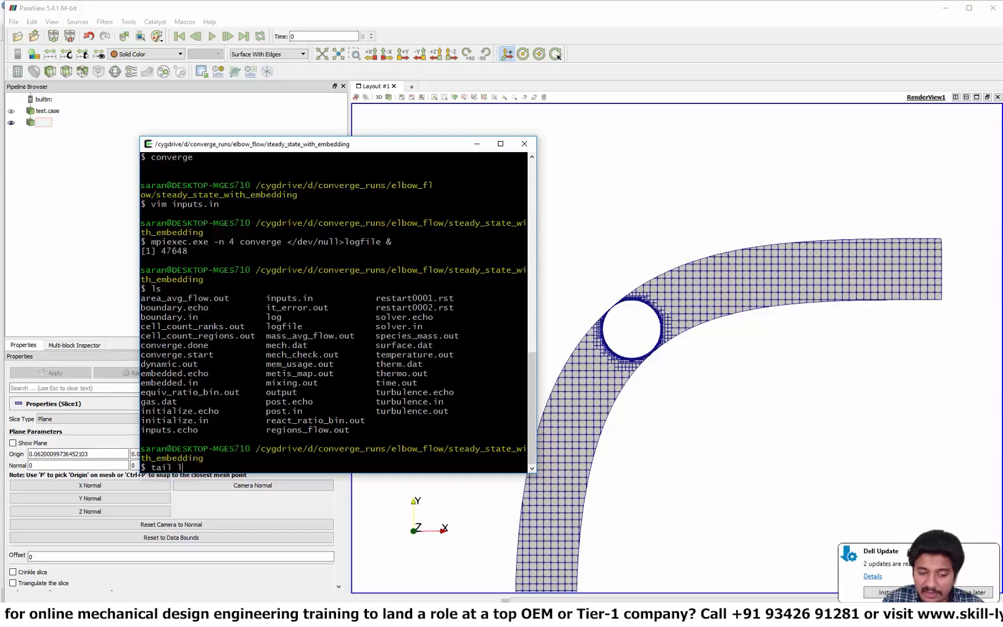
type("ogfile")
key("Return")
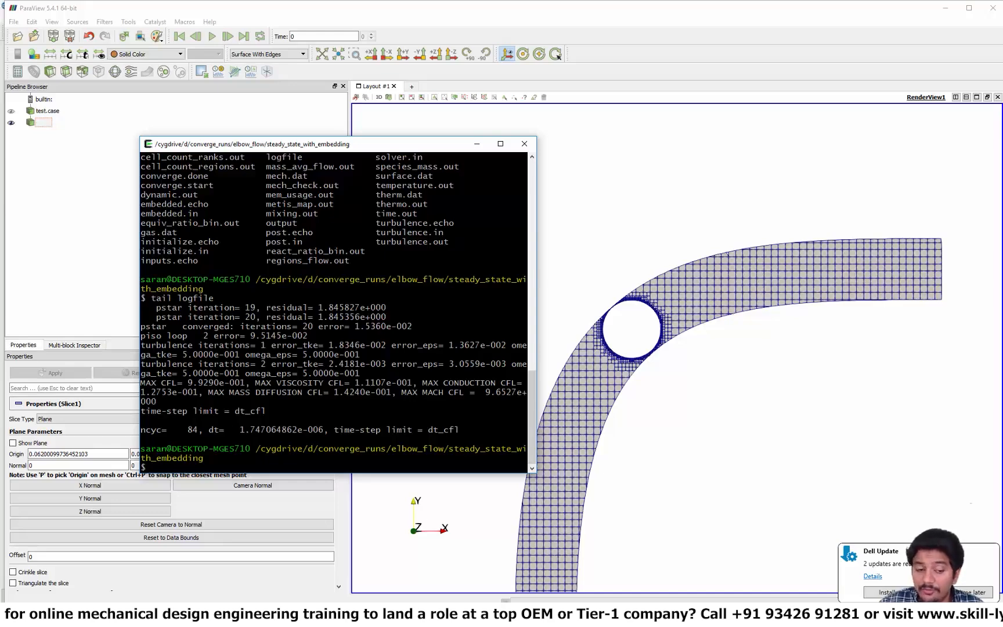
key("Up")
key("Return")
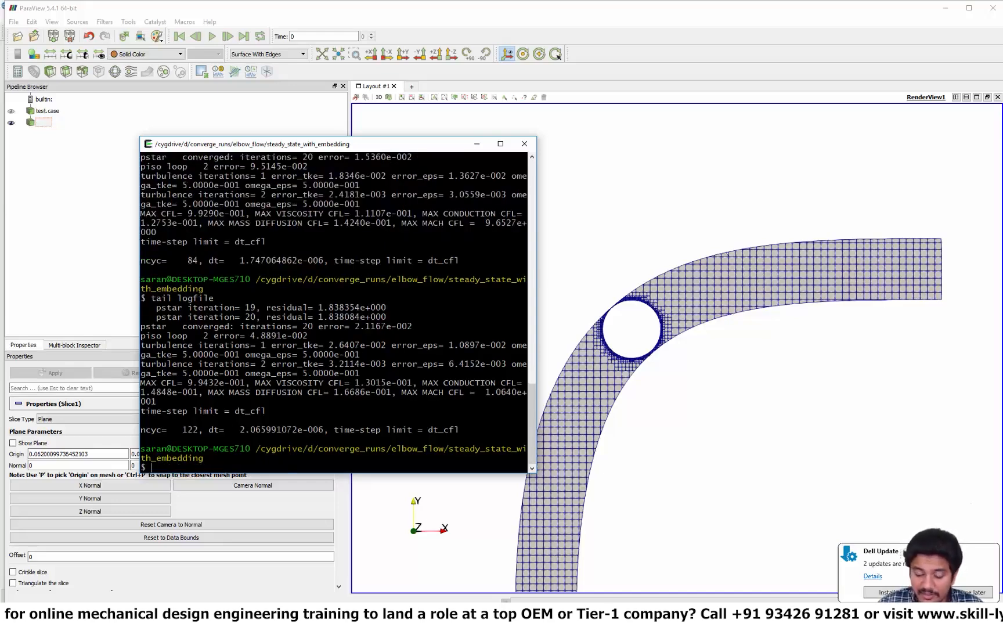
Follow logfile live with tail -f, stop following it, and check the latest cycle number ncyc.
type("tail -f")
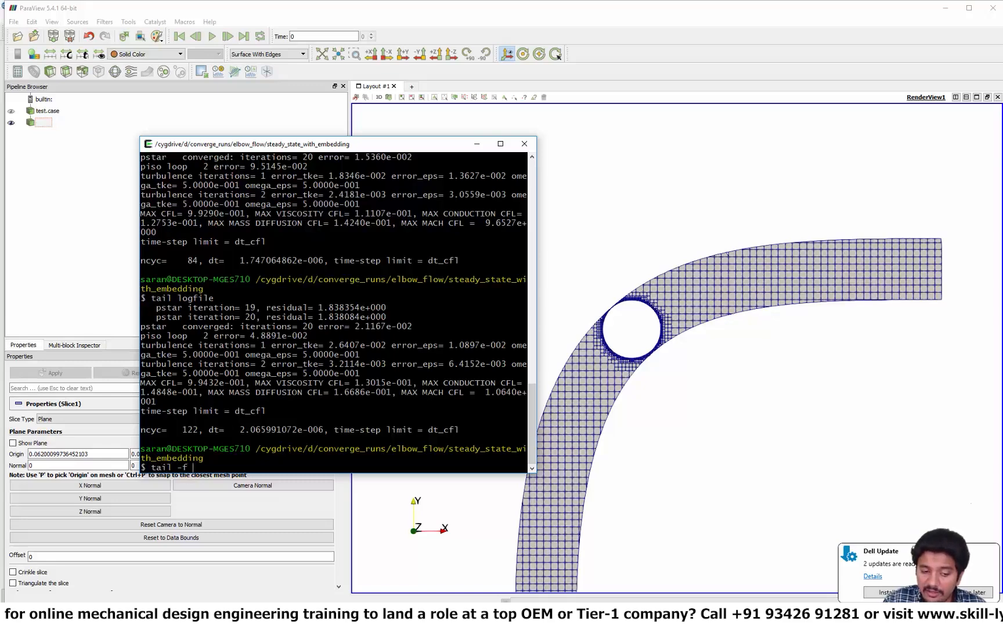
type(" lo")
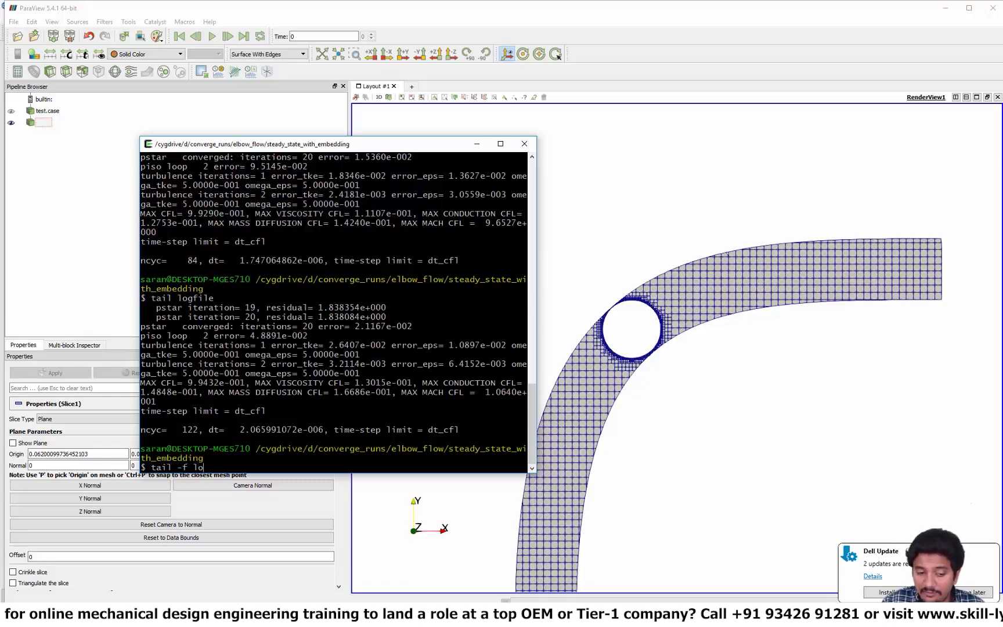
type("gfile")
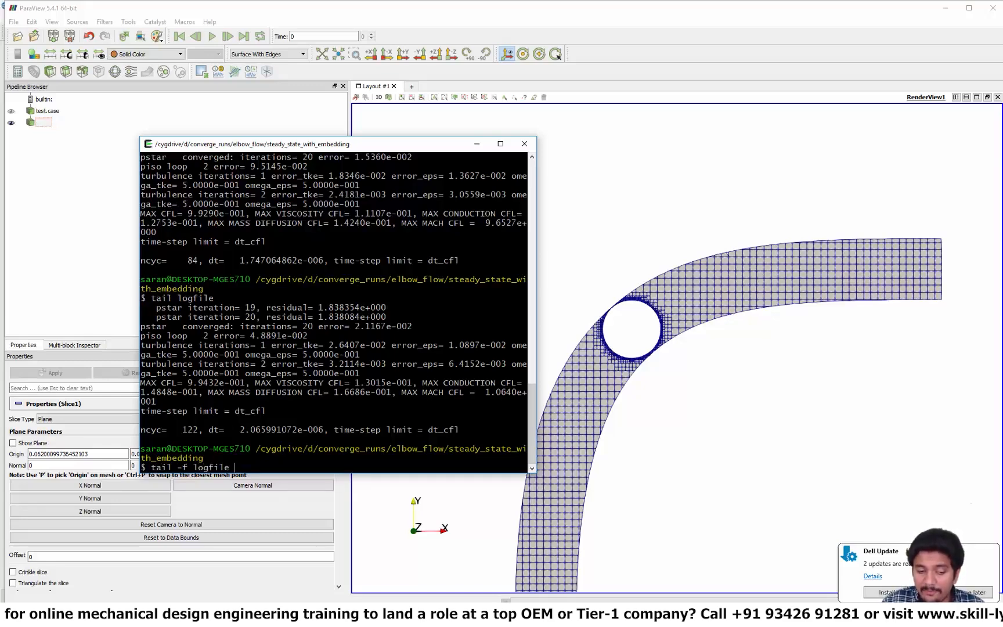
key("Return")
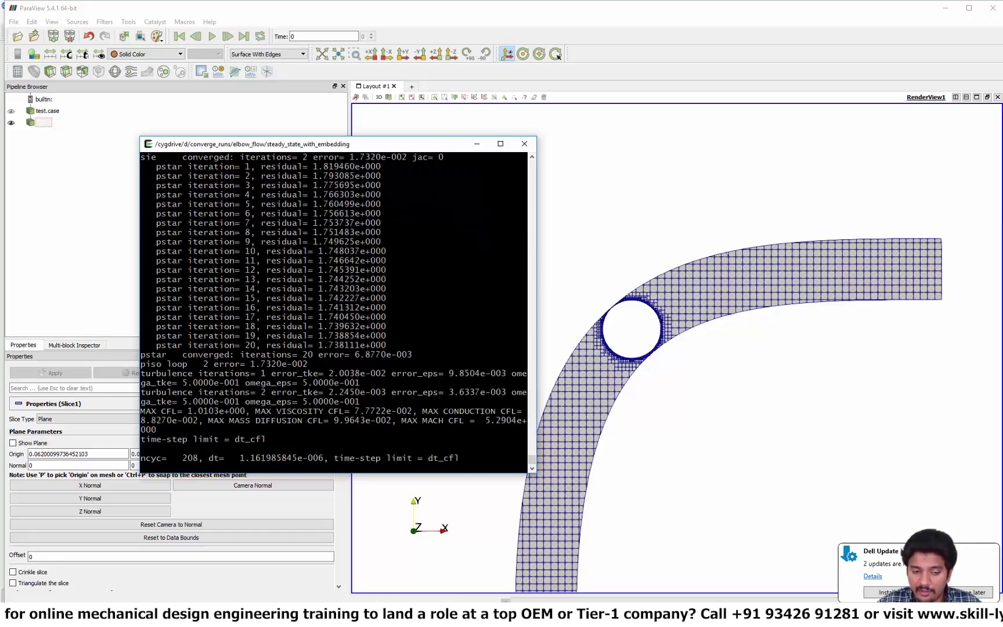
key("ctrl+c")
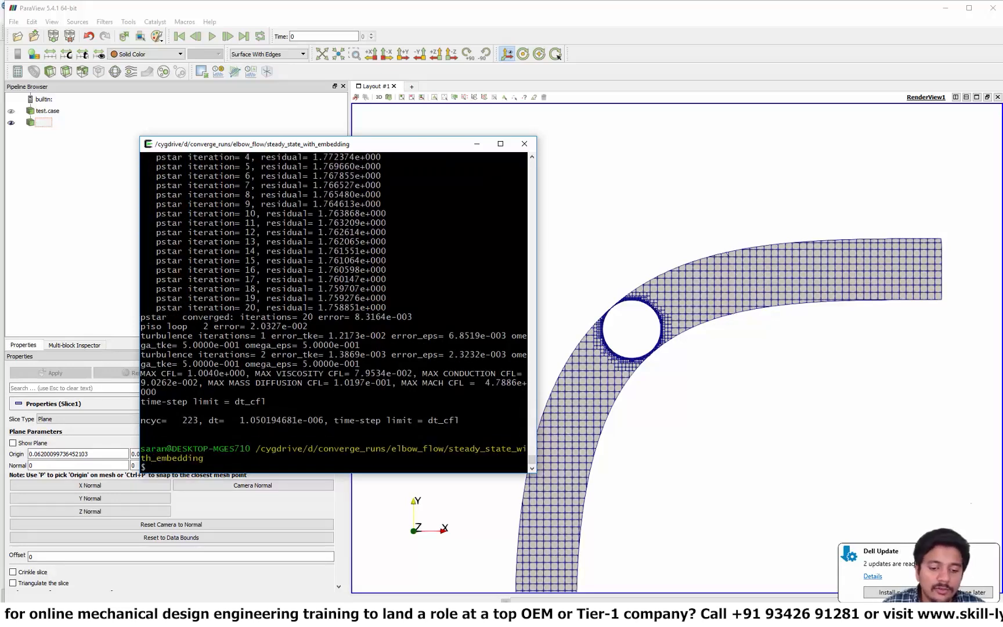
double_click(190, 420)
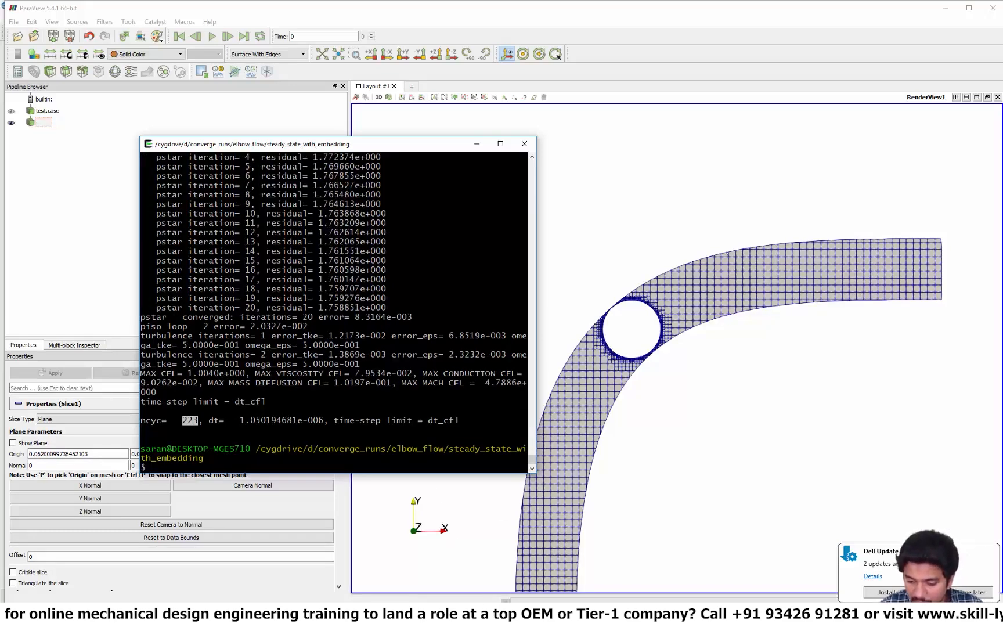
Switch to CONVERGE Studio's line plotting module and load the steady_state_with_embedding directory's output files.
left_click(474, 575)
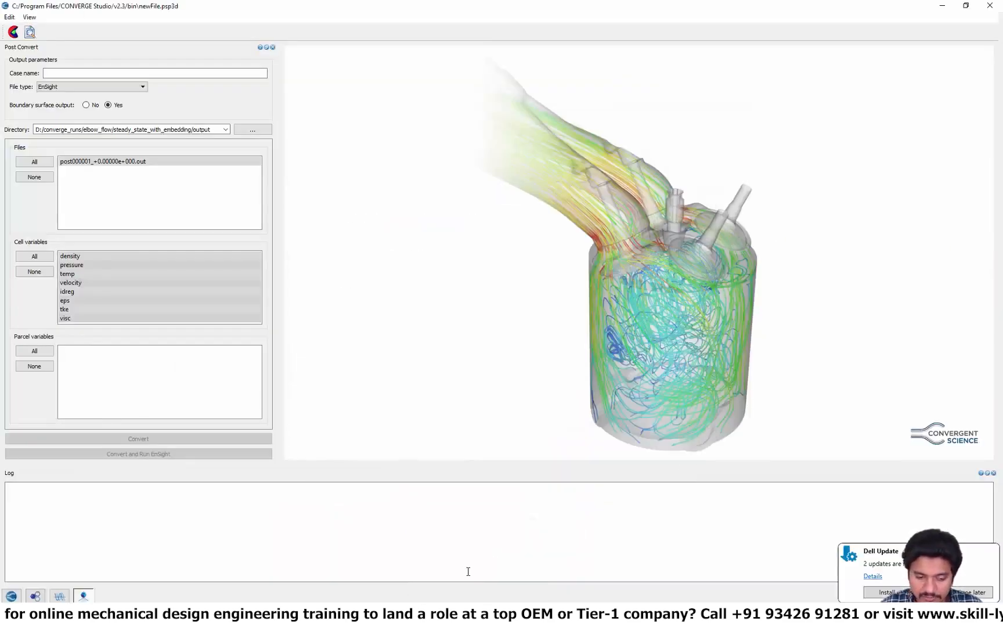
left_click(60, 596)
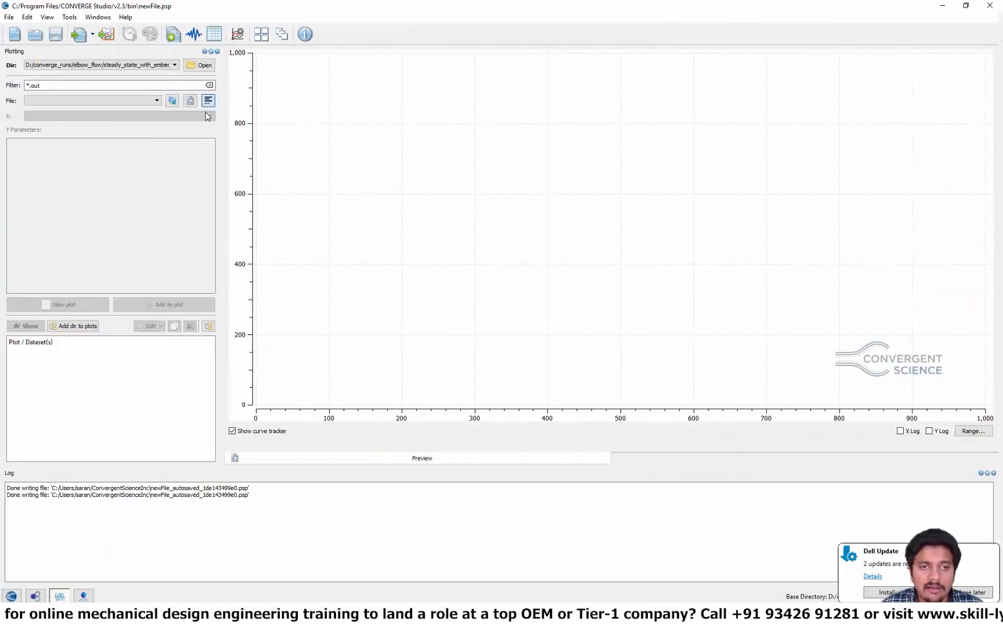
left_click(203, 66)
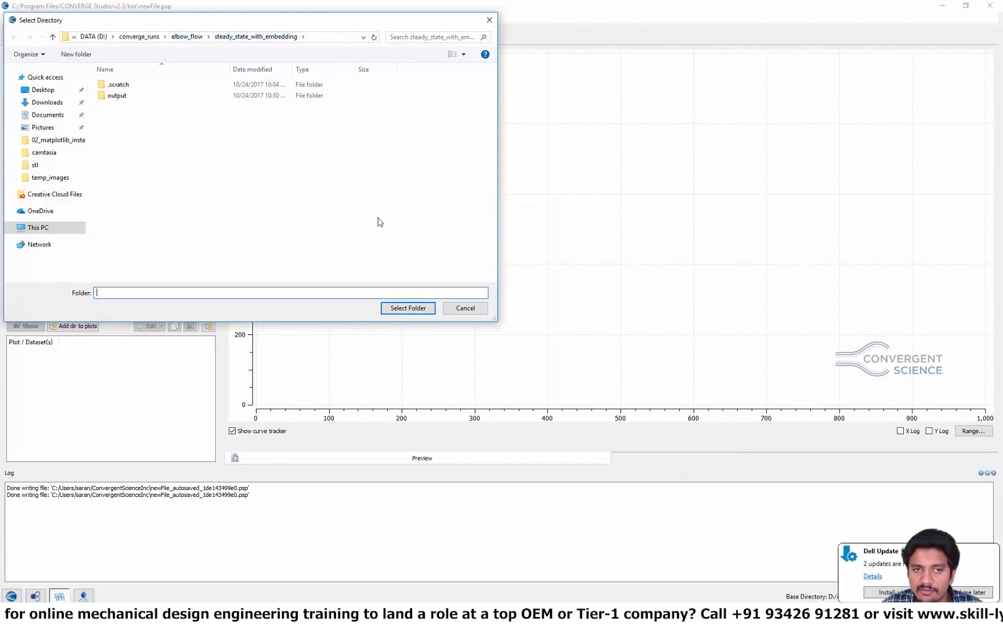
left_click(391, 308)
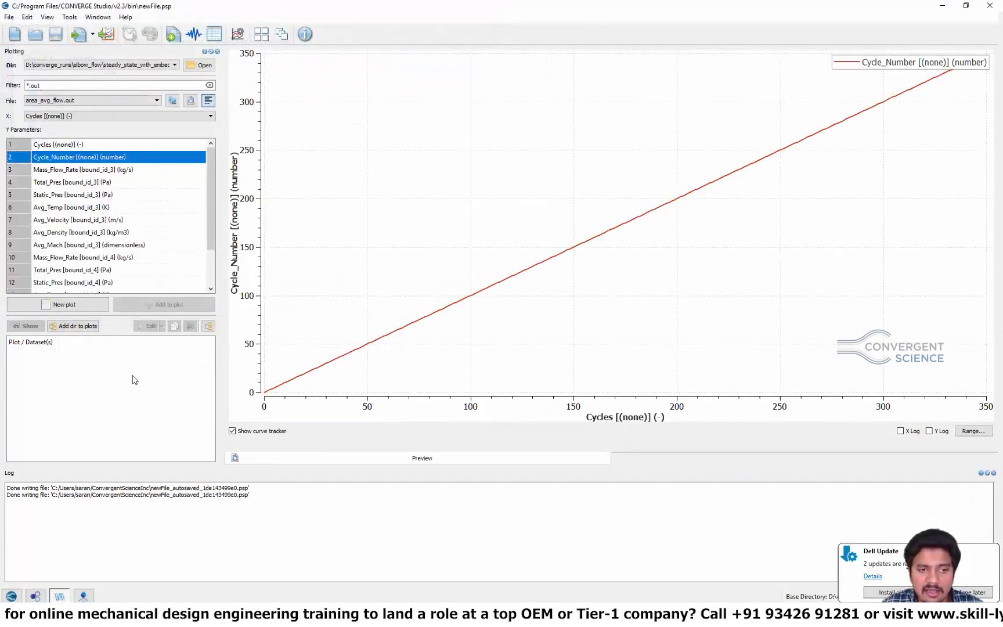
Preview the Mass_Flow_Rate of bound_id_3 and check in the geometry's boundary list which boundary has that ID.
left_click(80, 170)
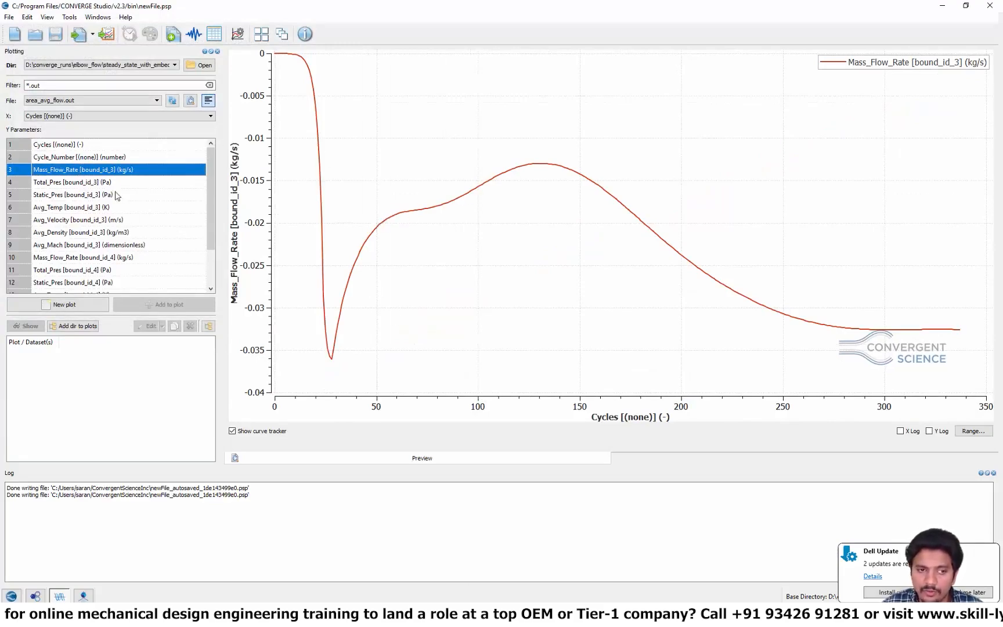
left_click(11, 595)
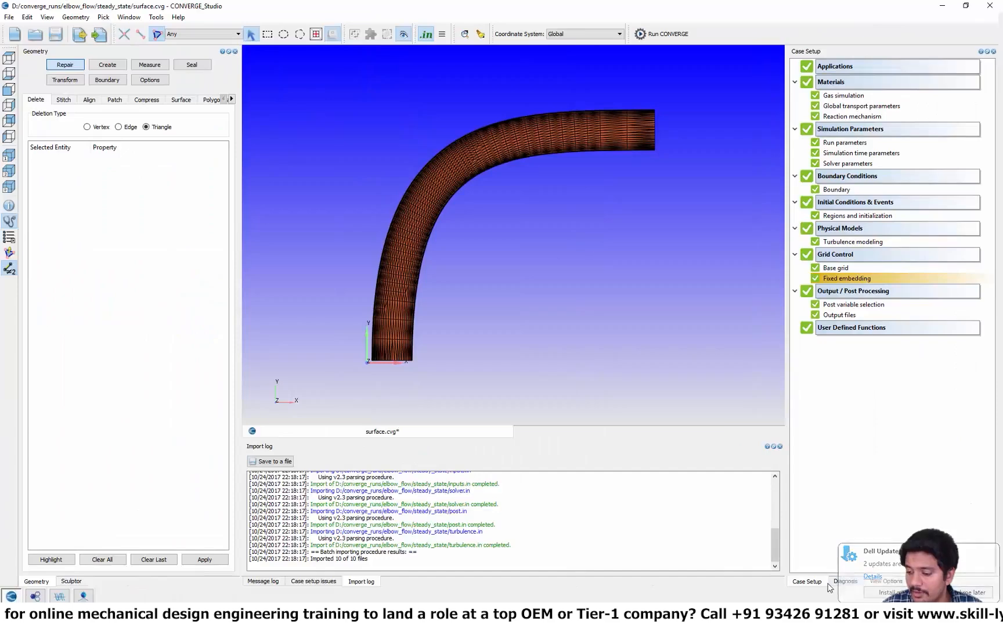
left_click(886, 581)
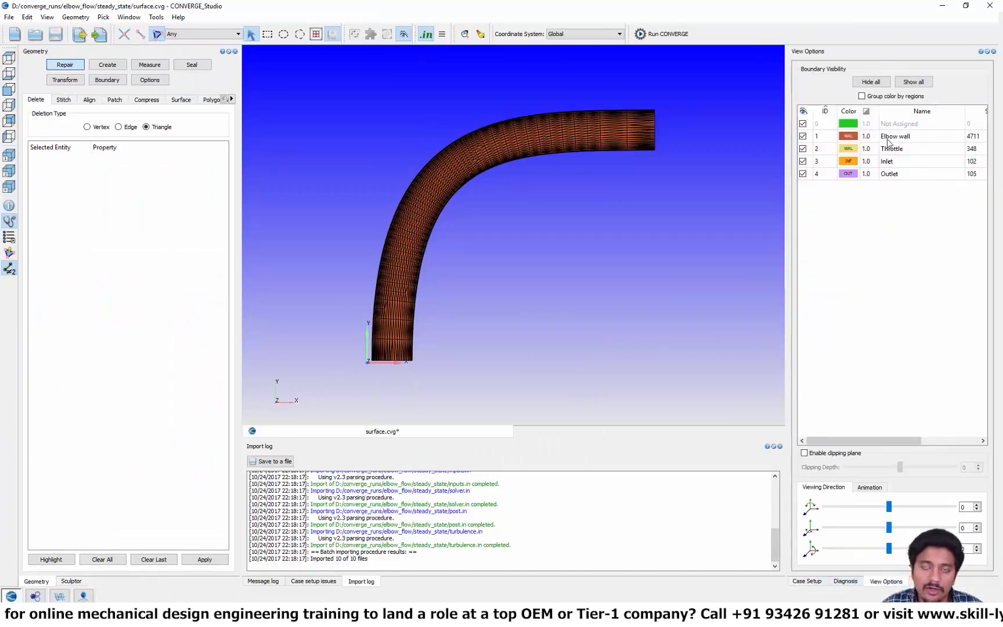
left_click(75, 598)
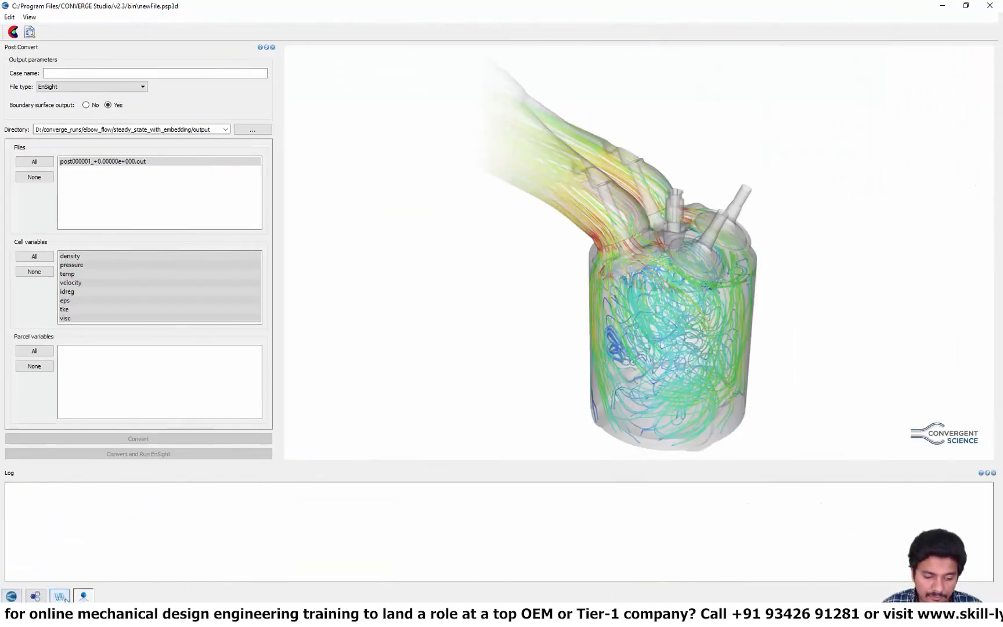
left_click(62, 596)
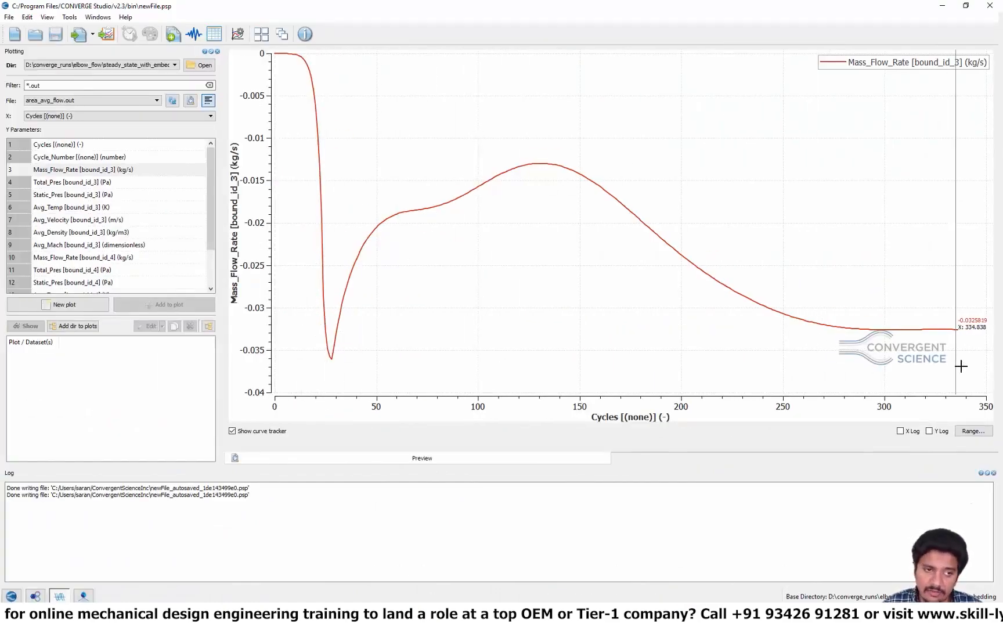
Create a new plot of the bound_id_3 mass flow rate and title its vertical axis Inlet mass flow.
left_click(50, 308)
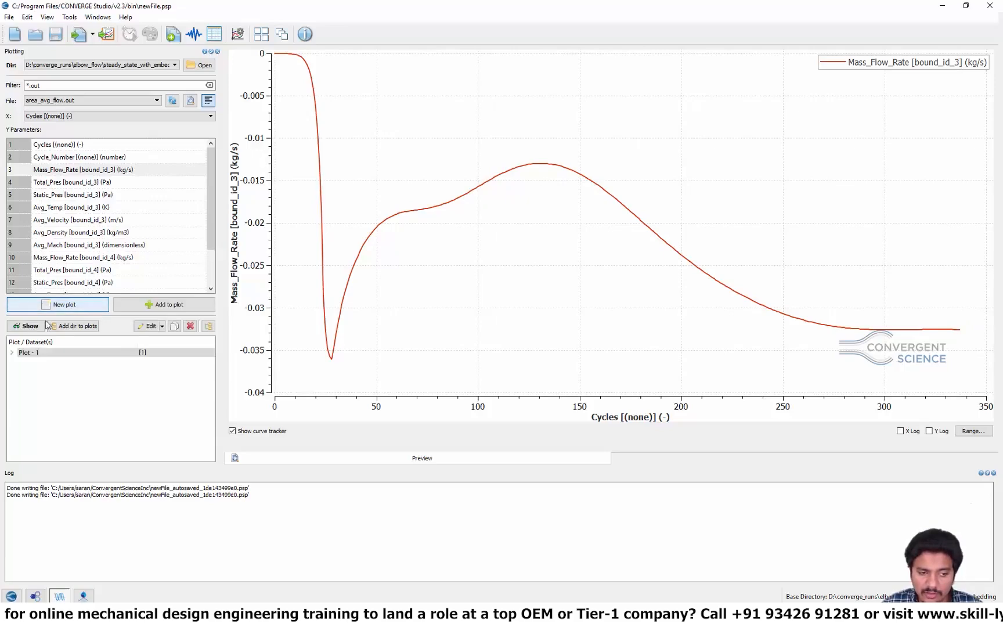
double_click(34, 352)
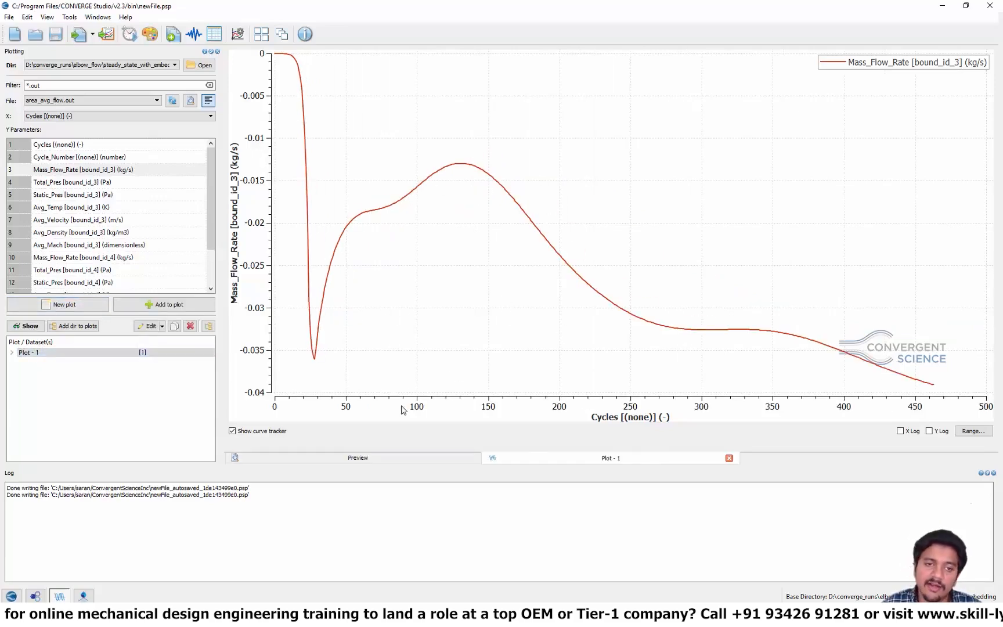
double_click(235, 249)
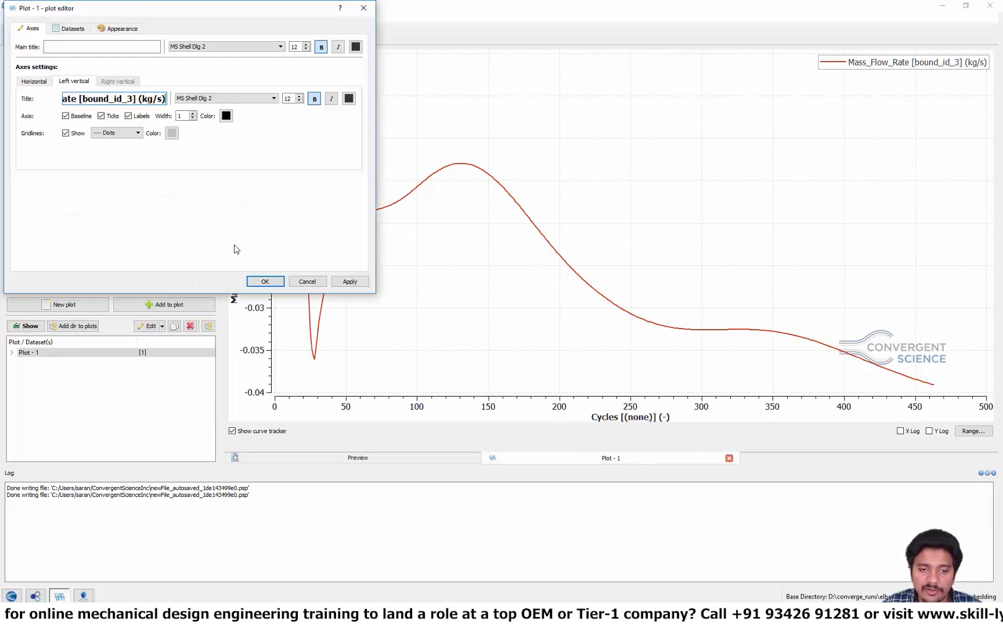
double_click(118, 96)
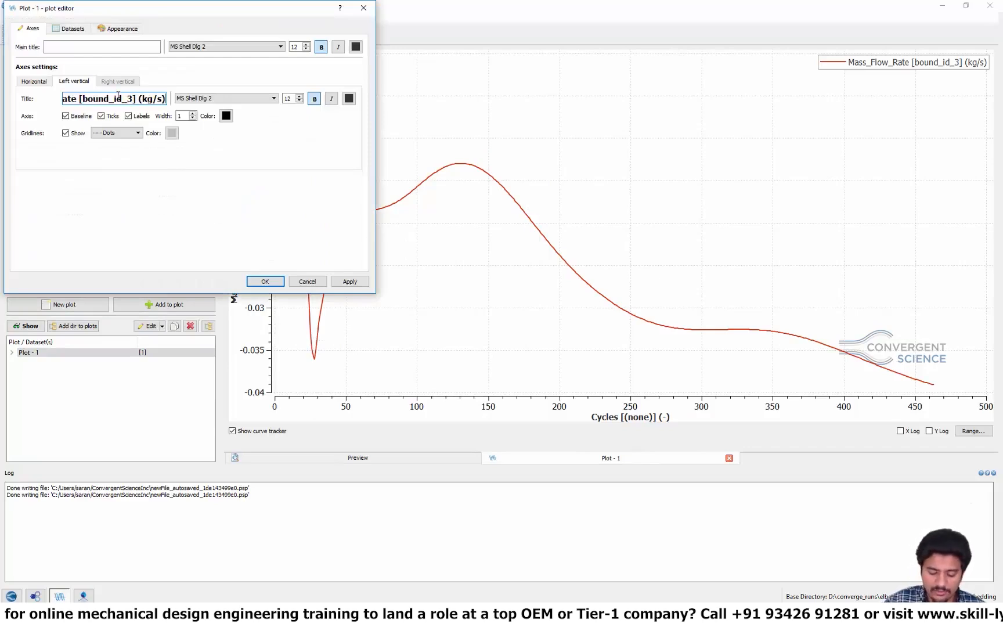
triple_click(118, 96)
key("BackSpace")
type("Inlet mass flow")
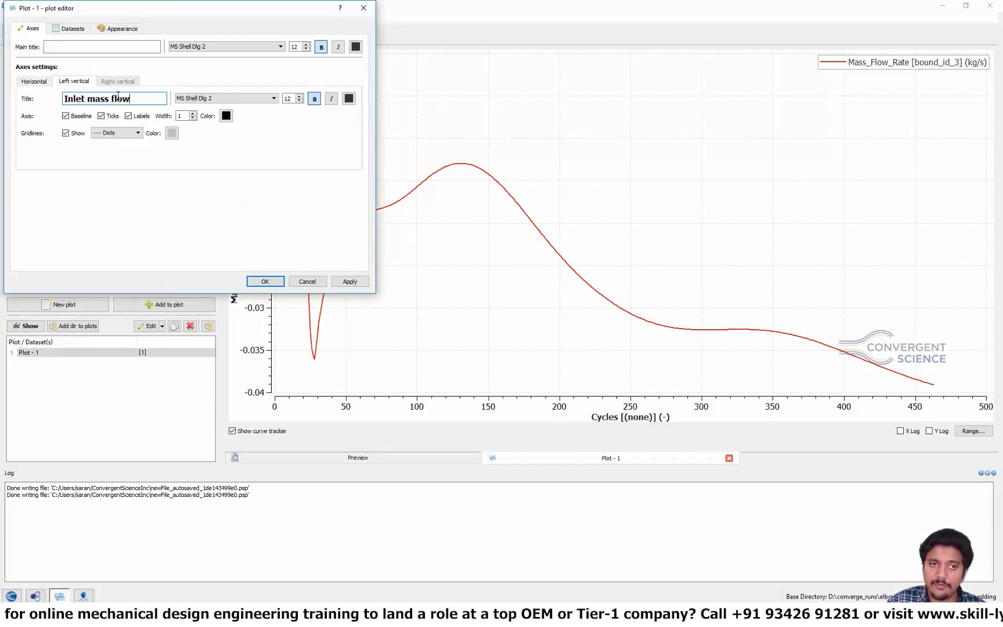
left_click(278, 280)
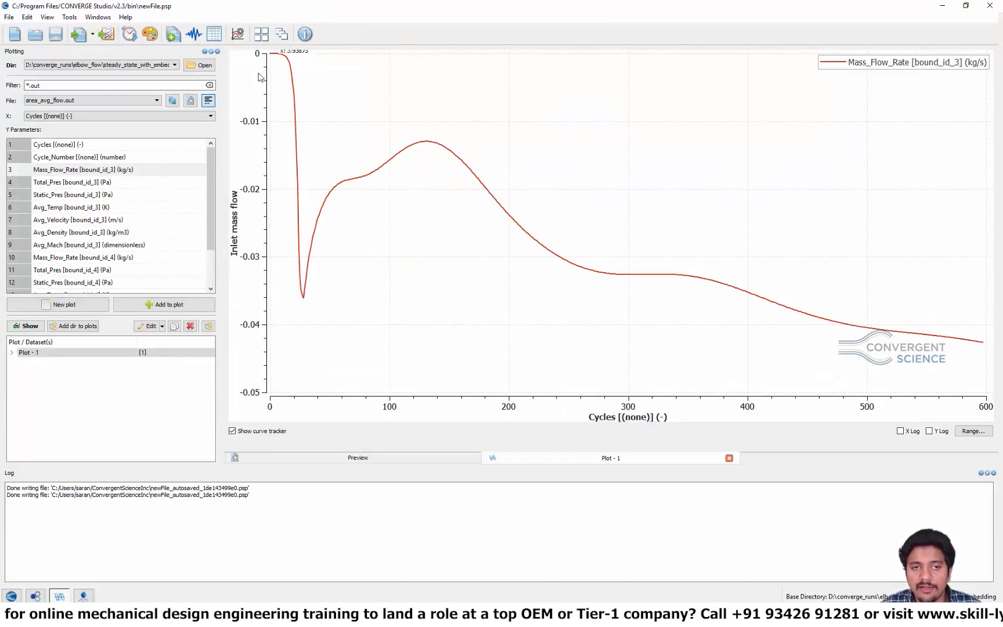
Review the interval and scope of the auto-update in the plot settings.
left_click(242, 40)
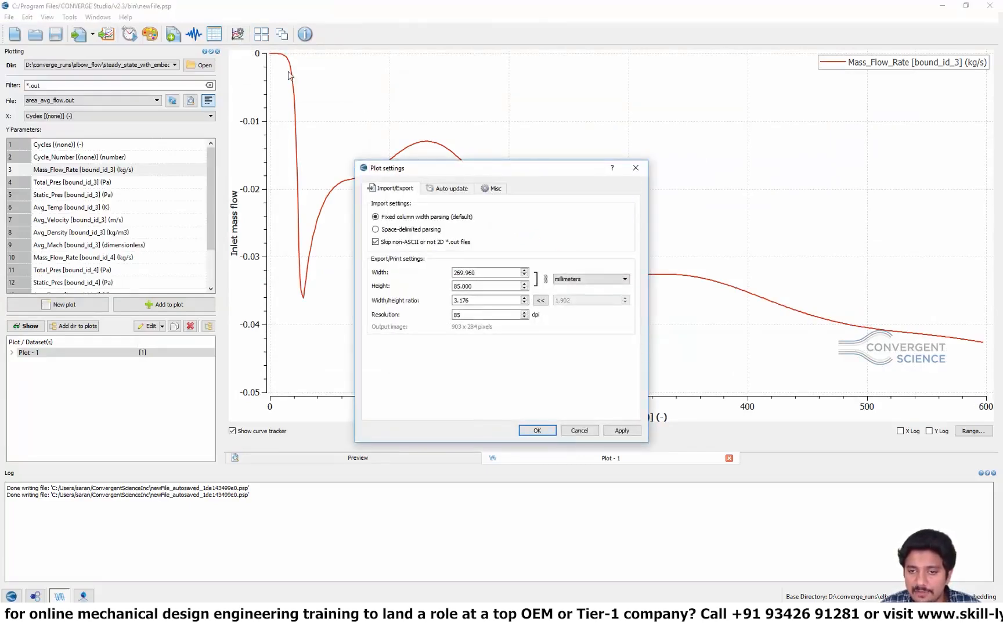
left_click(447, 188)
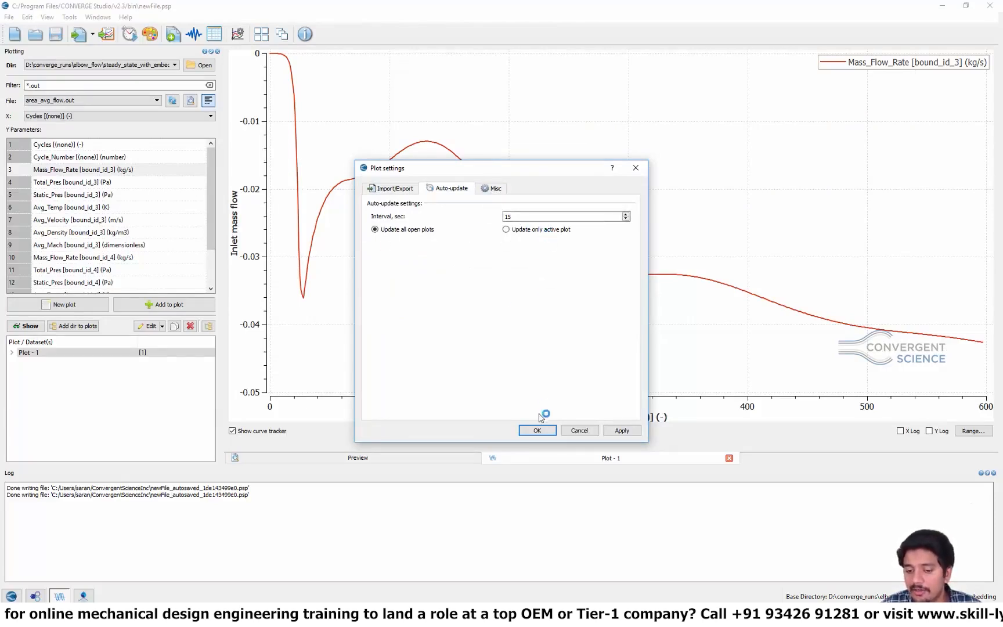
left_click(538, 430)
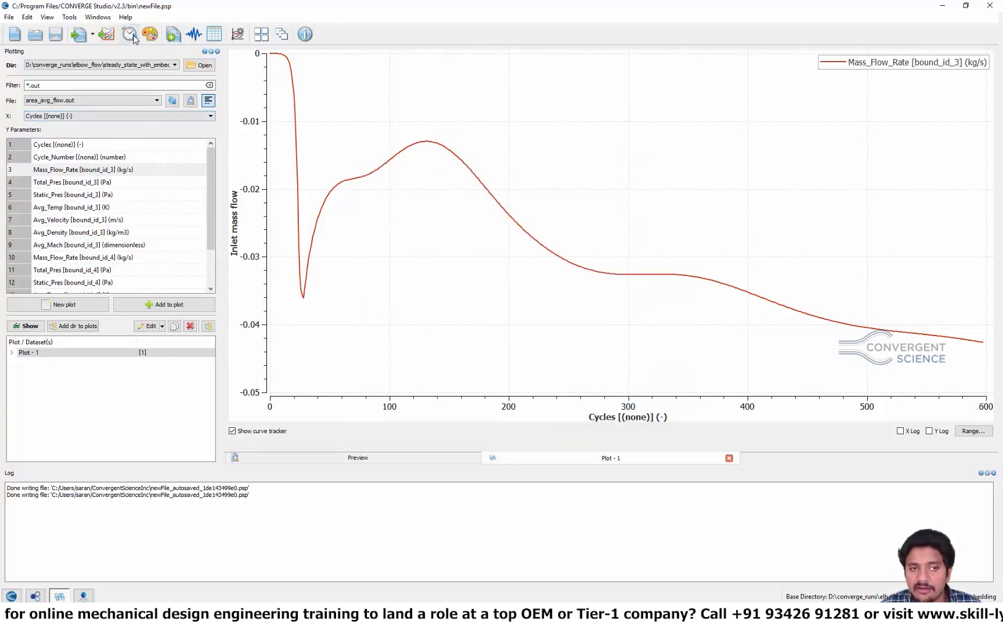
Create a second plot of Mass_Flow_Rate for bound_id_4 and title its vertical axis Outflow mass flow.
left_click(211, 212)
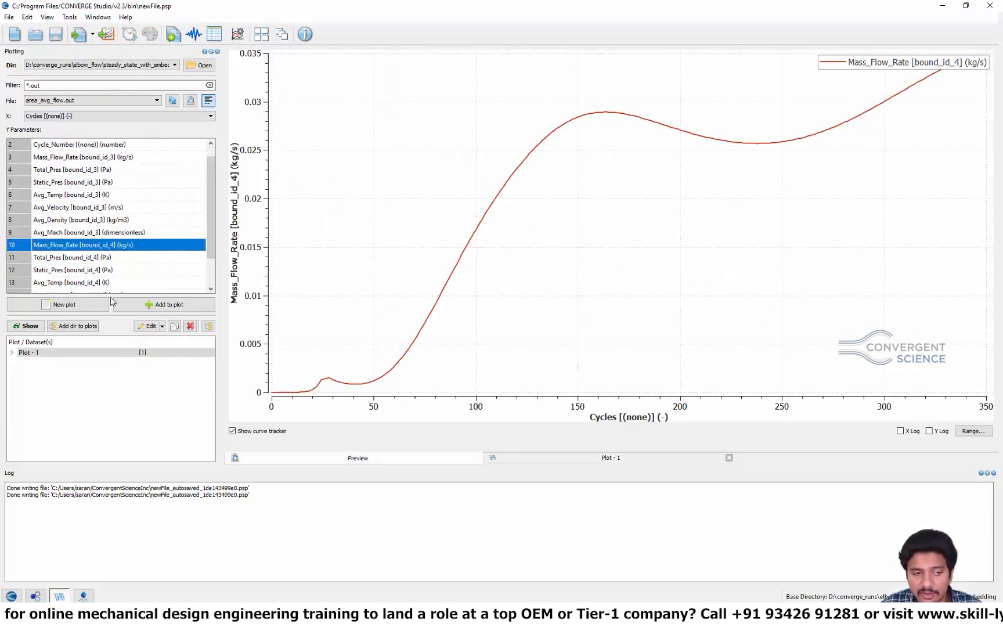
left_click(76, 306)
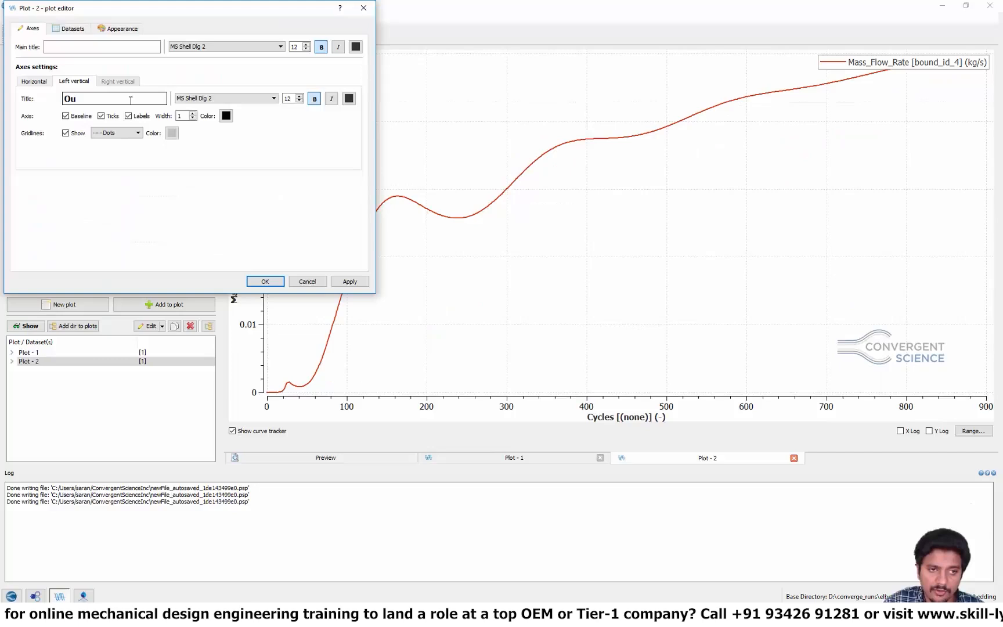
type("t")
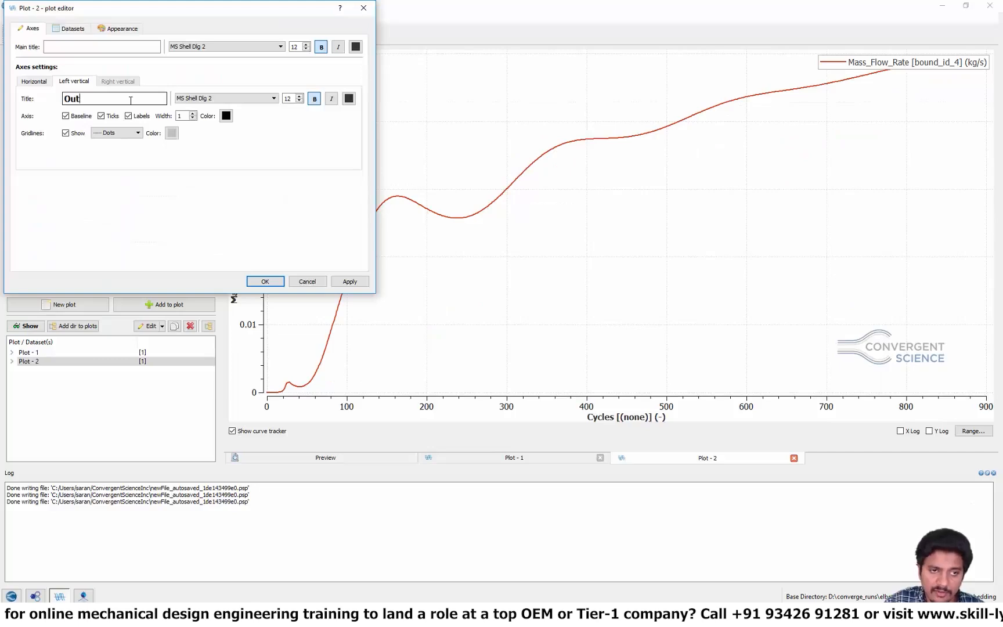
type("flow mass flpw")
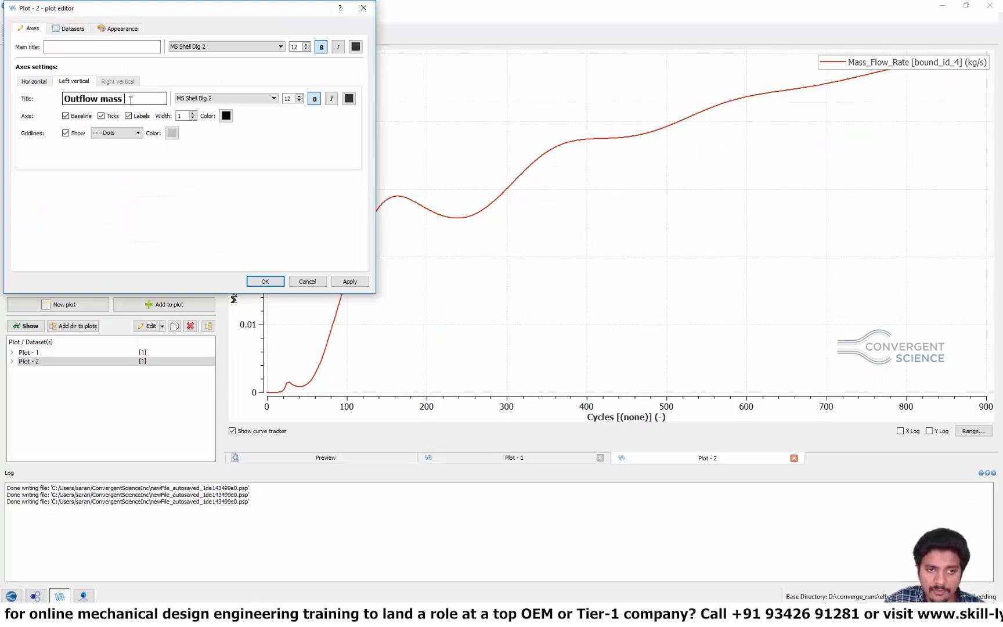
key("BackSpace")
key("BackSpace")
type("ow")
key("Return")
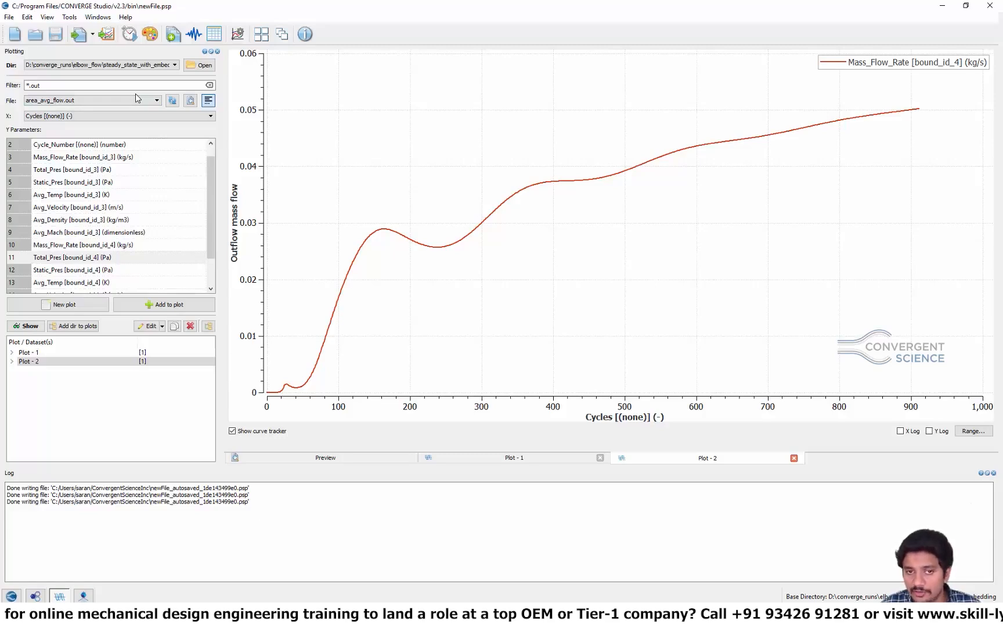
Tile the plot windows, minimize the preview, and turn on auto-update for the inlet and outflow mass flow plots.
left_click(262, 34)
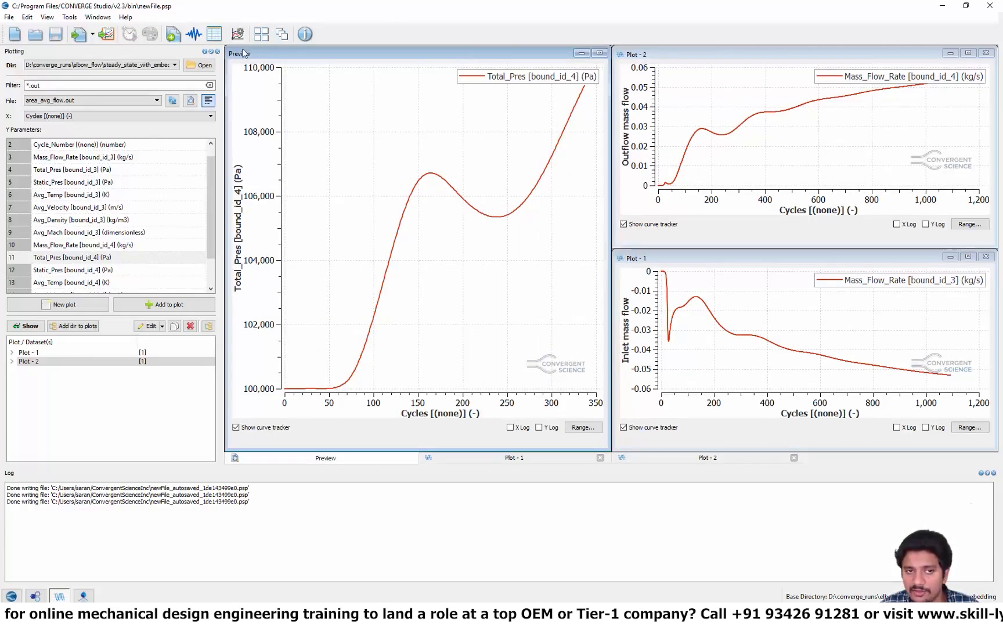
left_click(580, 53)
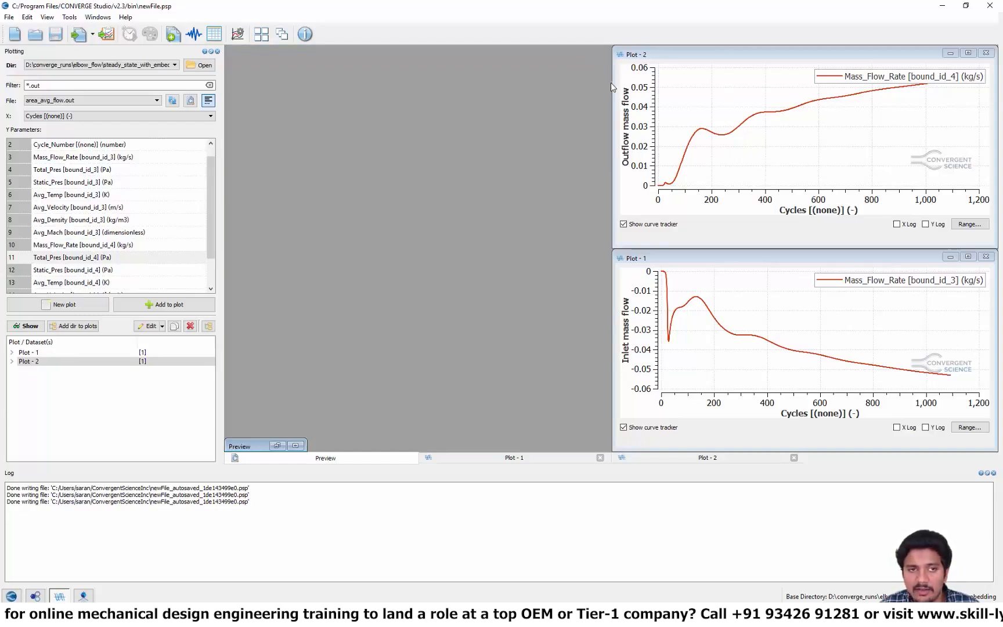
left_click(696, 58)
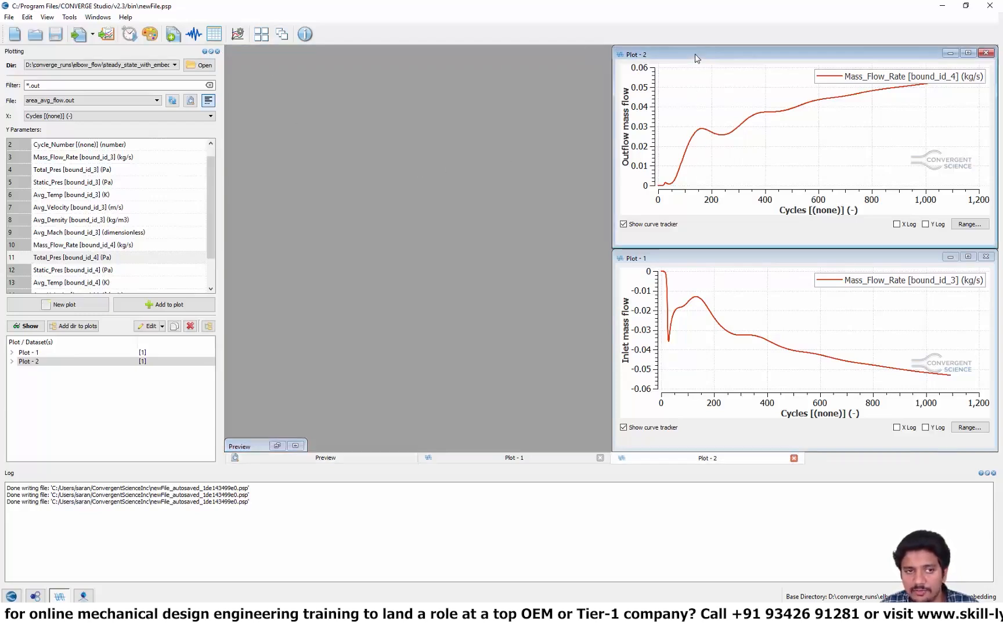
left_click(130, 37)
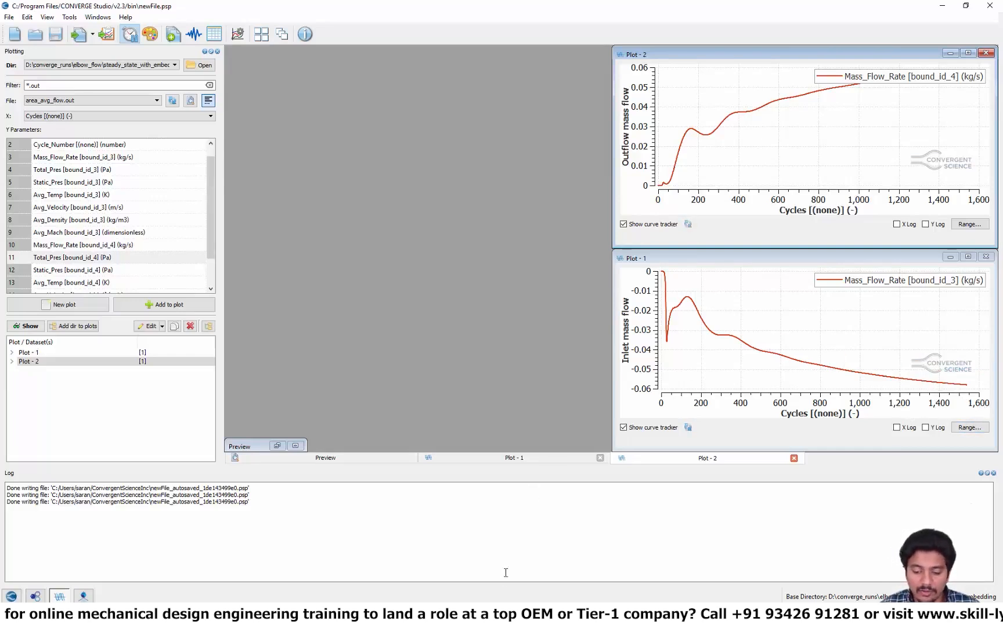
Reload the steady_state_with_embedding output directory in the post conversion module and select all post files and cell variables.
left_click(83, 595)
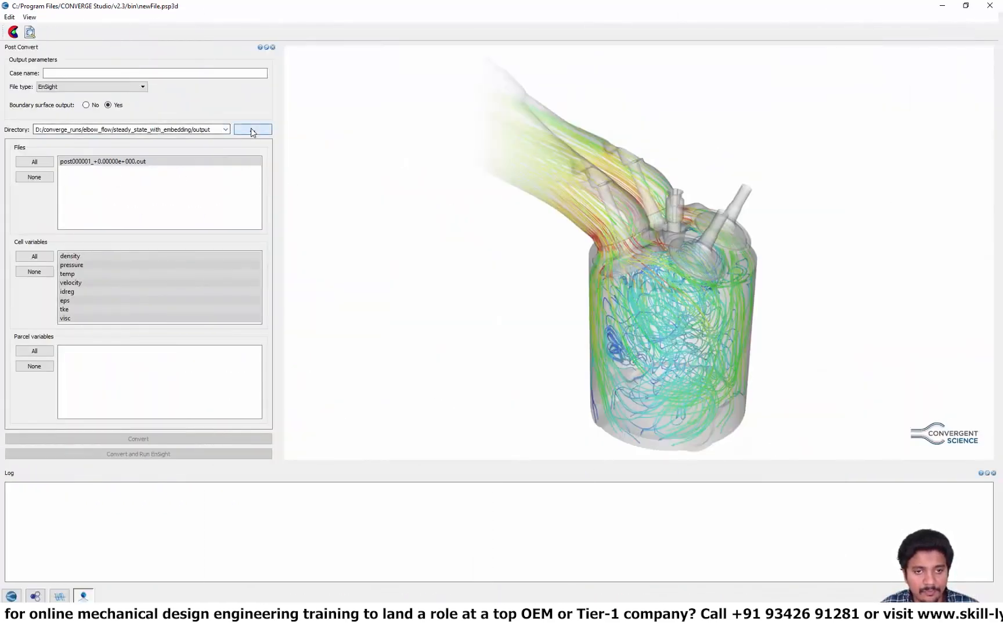
left_click(252, 131)
left_click(399, 311)
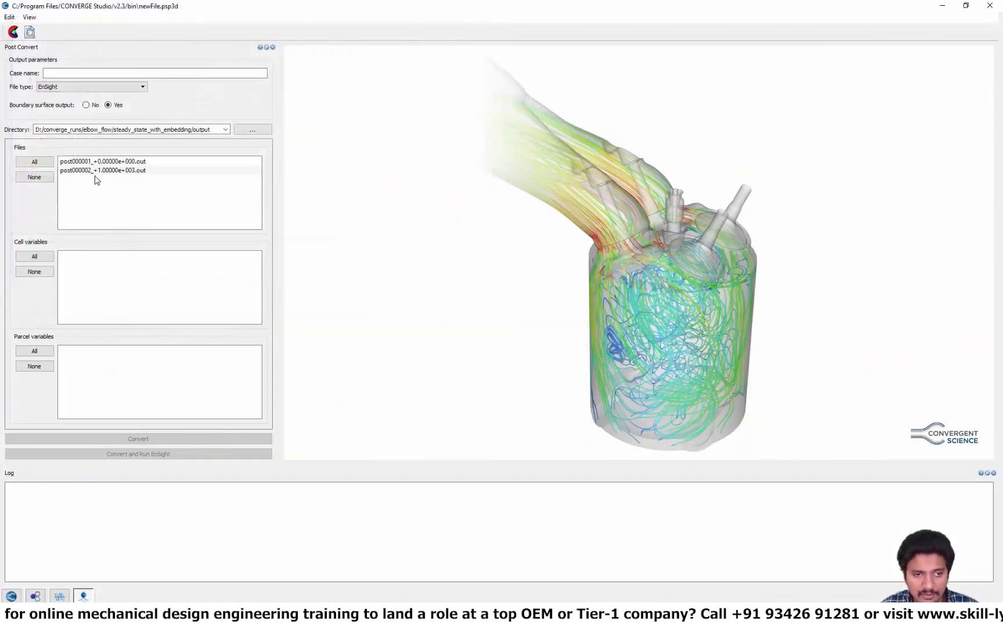
left_click(34, 162)
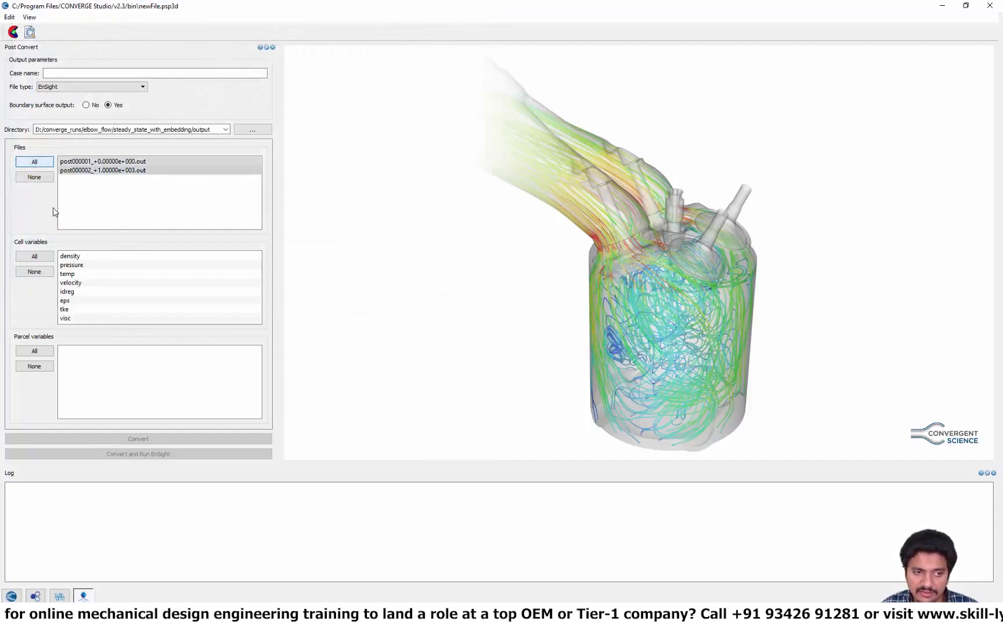
left_click(36, 257)
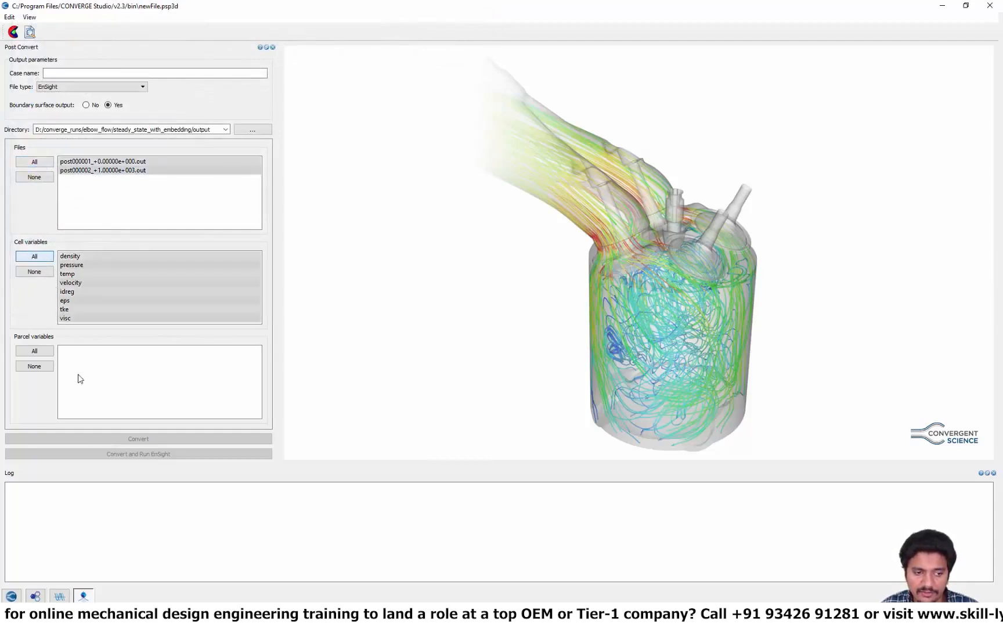
Name the case test, convert the selected post files to EnSight format, and hide the conversion log.
left_click(61, 73)
type("te")
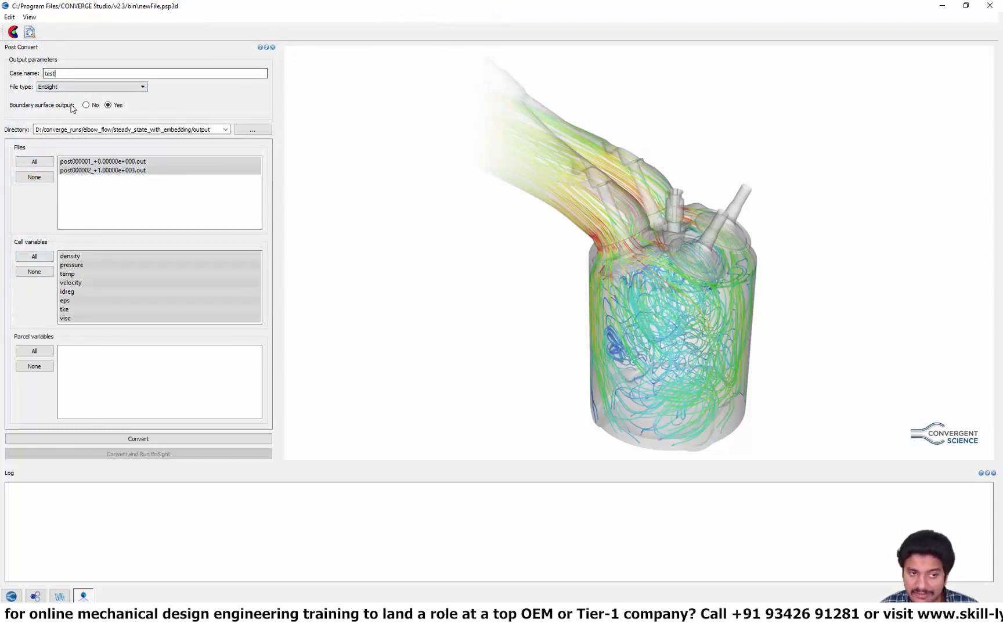
type("st")
left_click(116, 436)
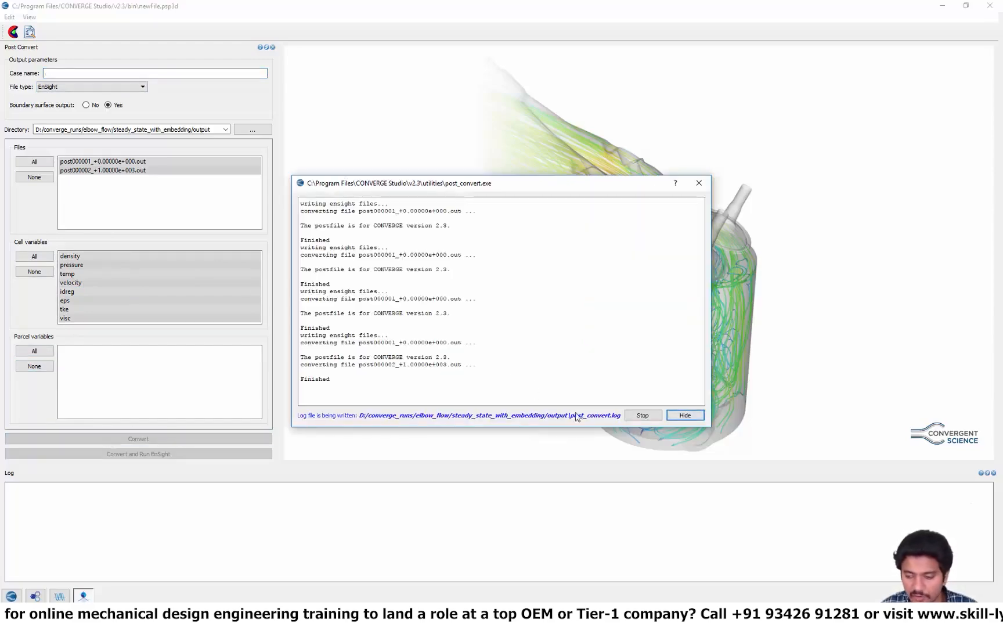
left_click(685, 414)
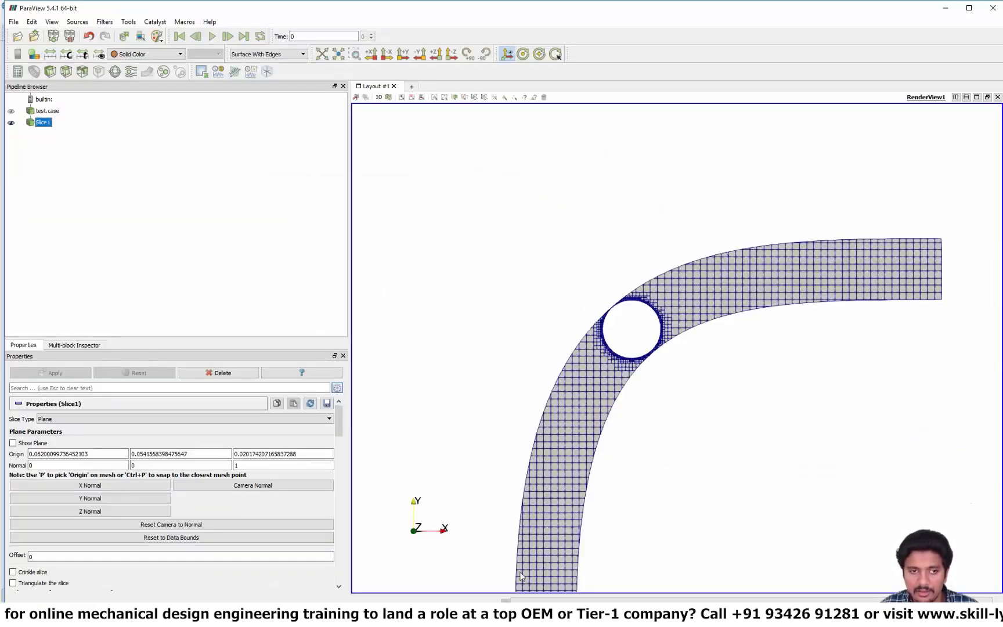
In ParaView, delete Slice1 and the previously loaded test.case from the pipeline.
right_click(37, 122)
left_click(65, 205)
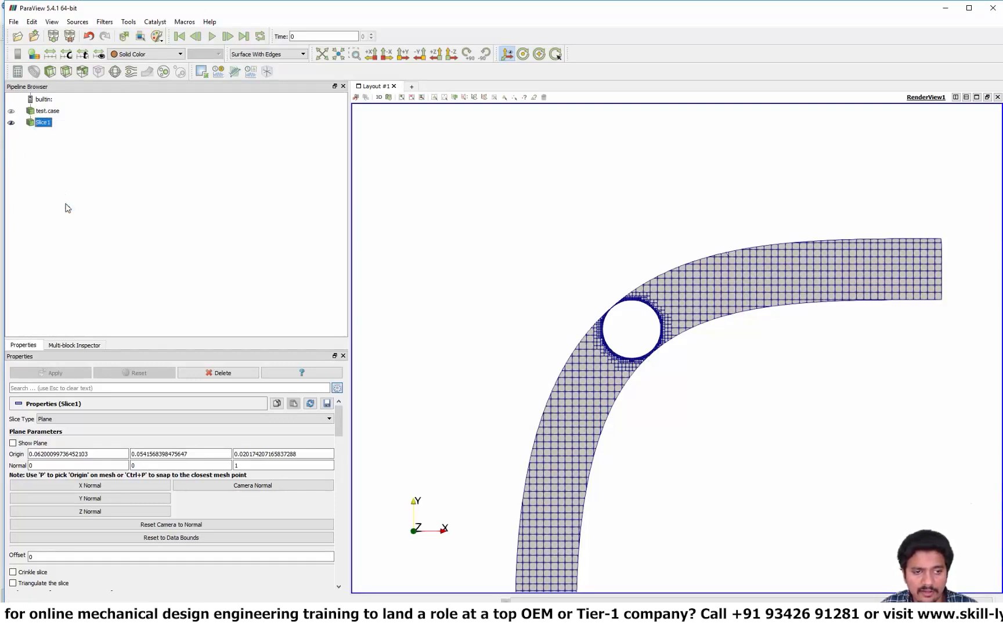
right_click(44, 112)
left_click(72, 187)
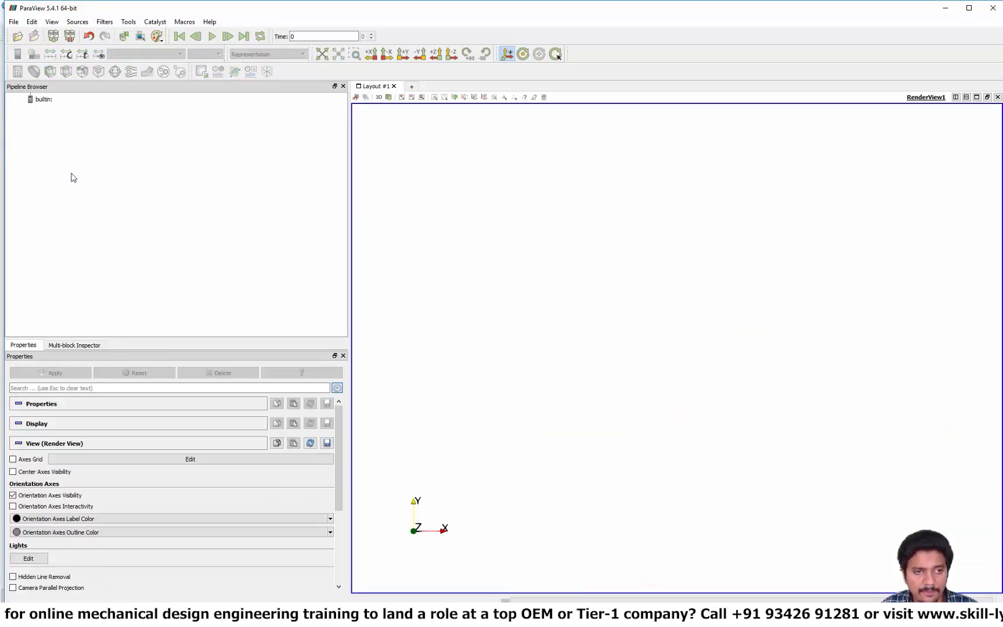
Reopen the recent steady_state_with_embedding output test.case and load it with all cell arrays.
left_click(13, 22)
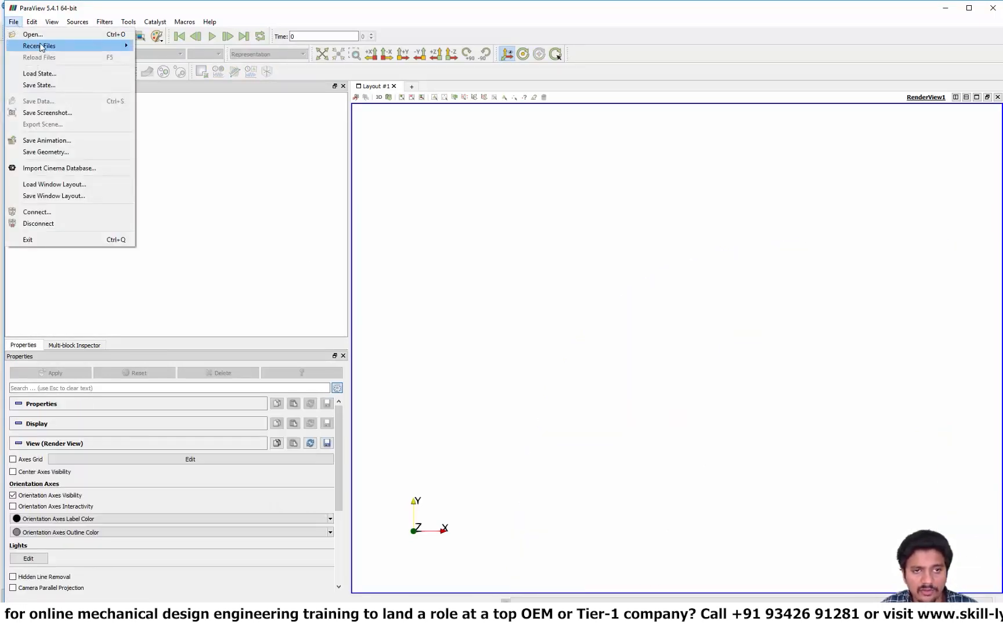
mouse_move(35, 46)
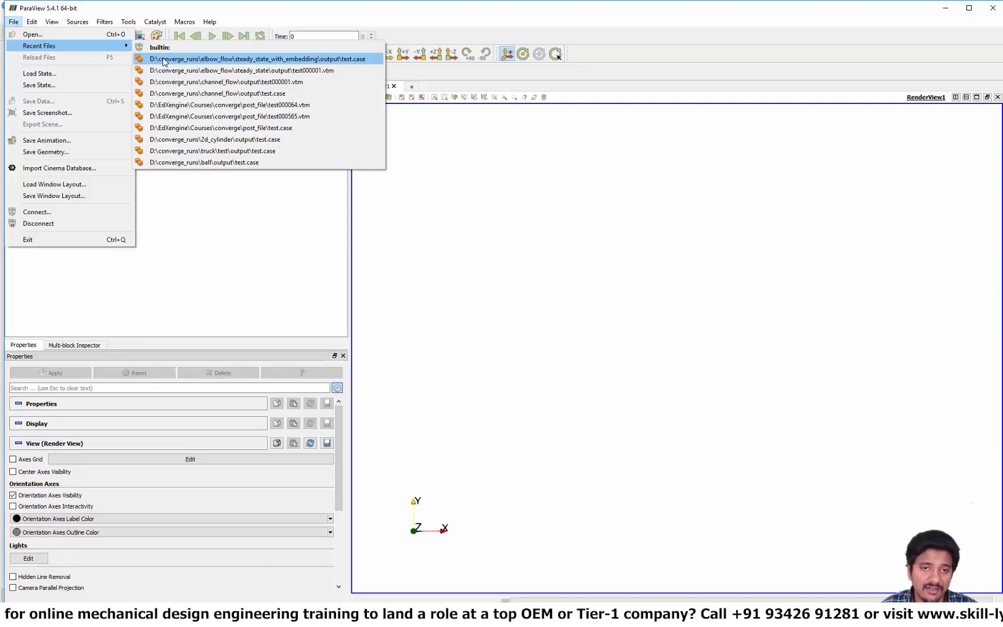
left_click(165, 59)
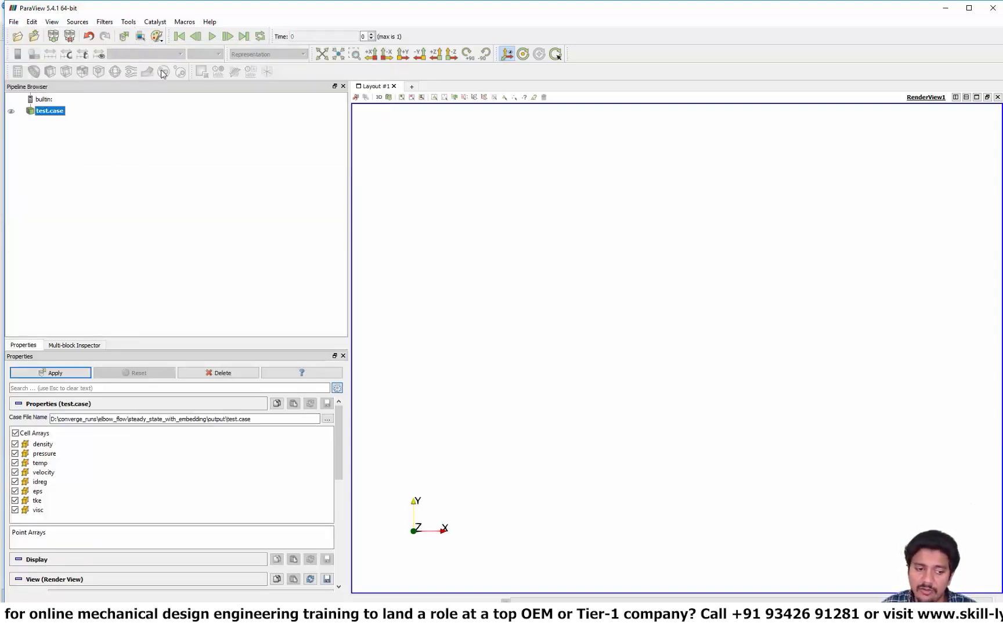
left_click(52, 373)
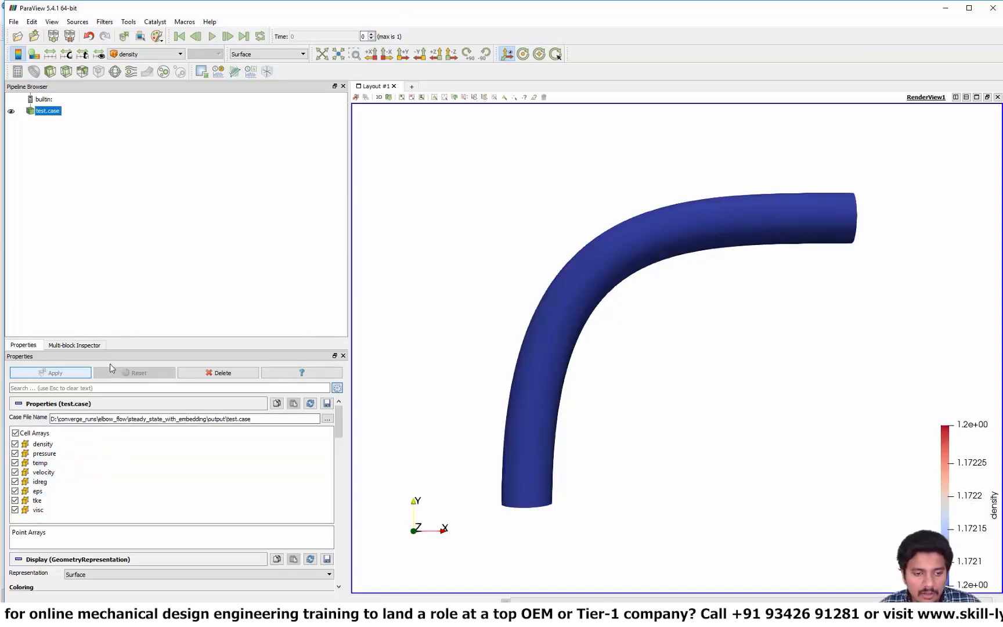
Hide the CONVERGE Cell Data block and reduce the THROTTLE boundary's opacity to 0.37.
left_click(96, 345)
left_click(57, 380)
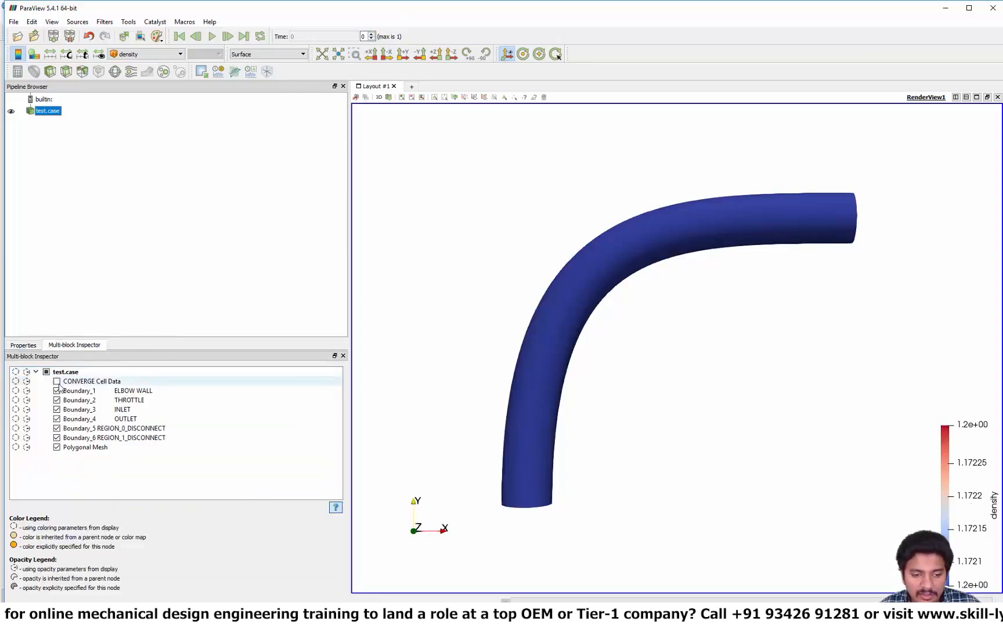
double_click(26, 399)
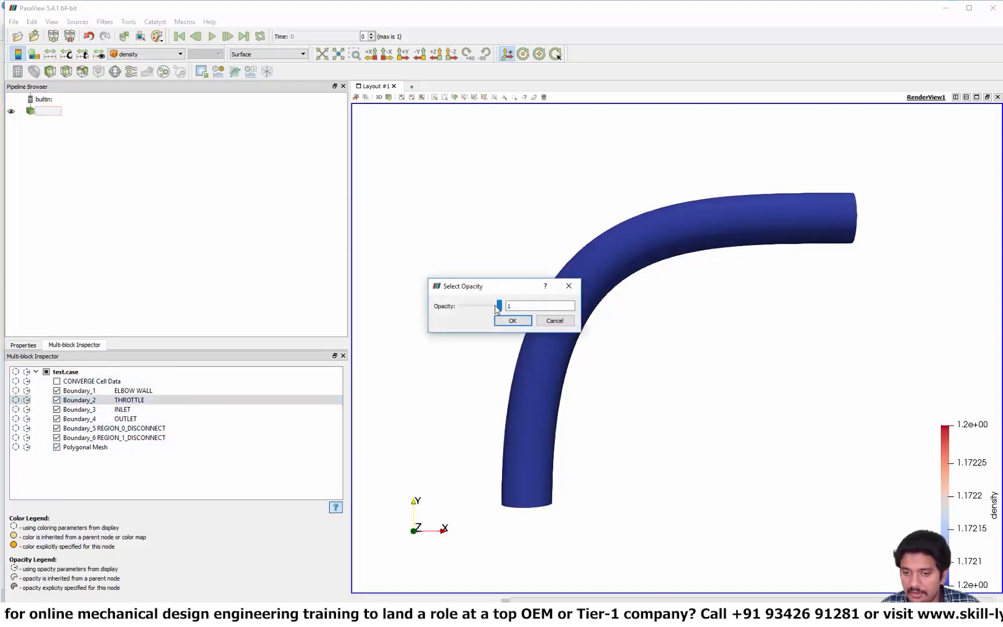
left_click_drag(498, 305, 481, 306)
left_click(513, 321)
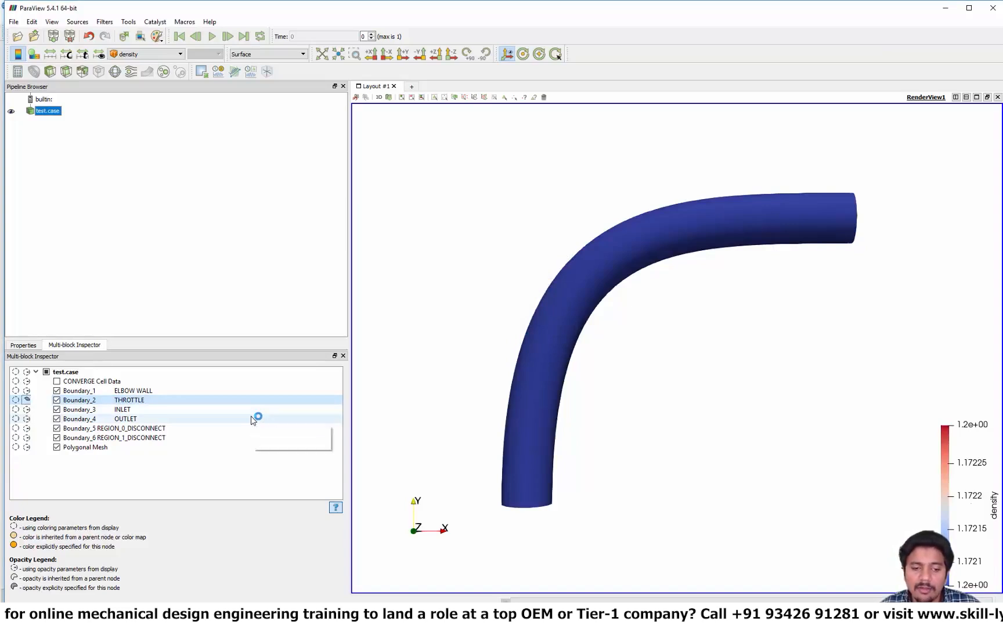
left_click_drag(633, 290, 735, 350)
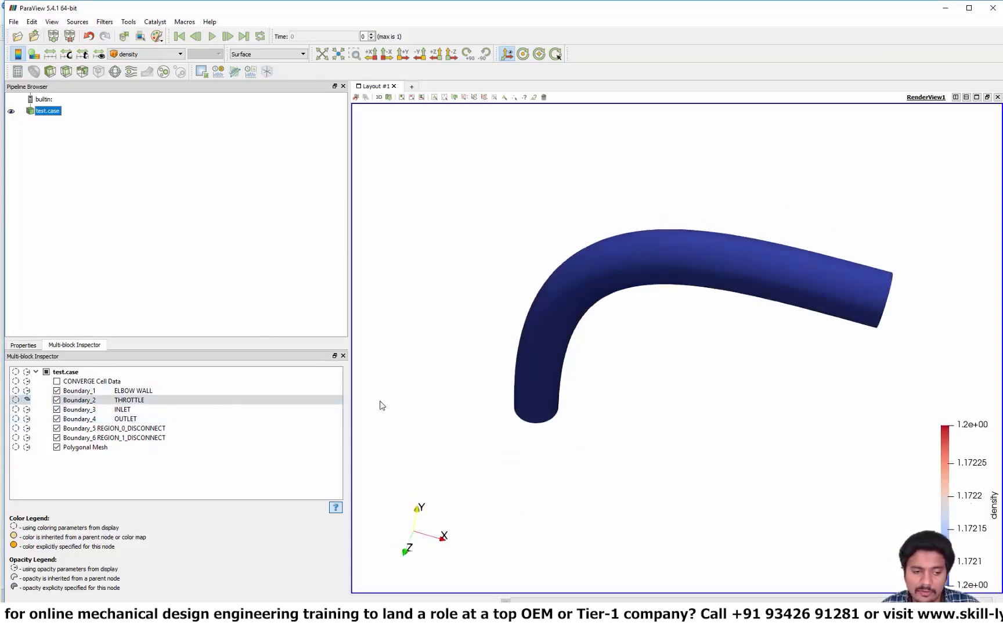
Show all blocks of test.case again and restore the THROTTLE boundary to full opacity.
left_click(47, 372)
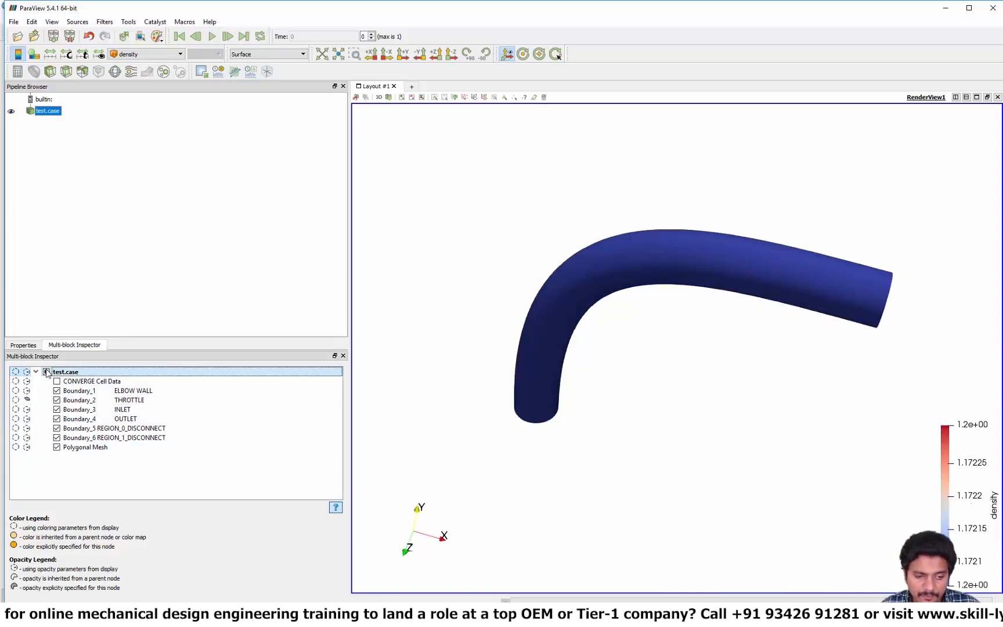
double_click(27, 399)
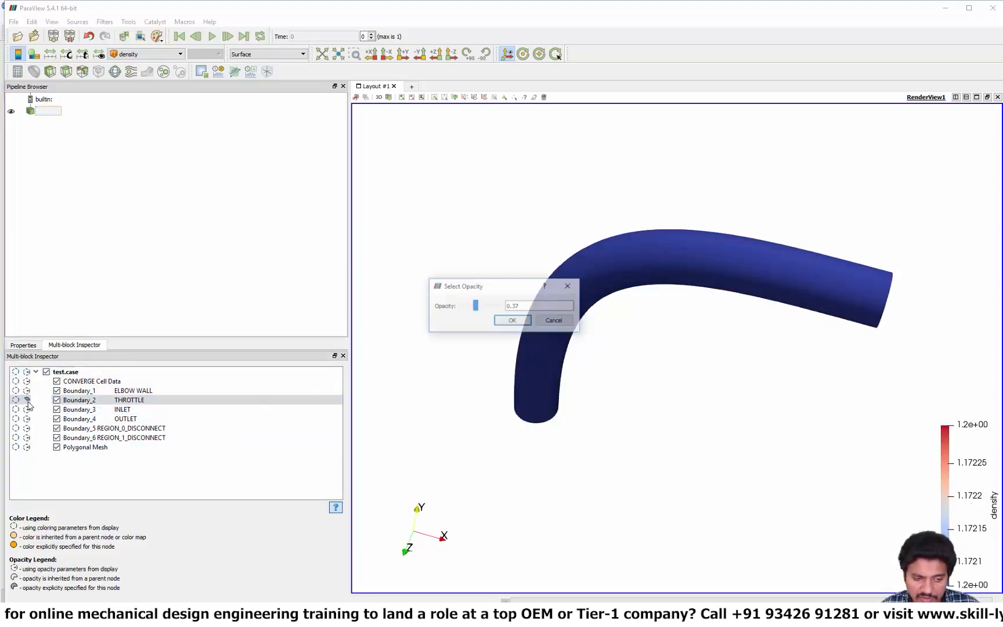
left_click(513, 321)
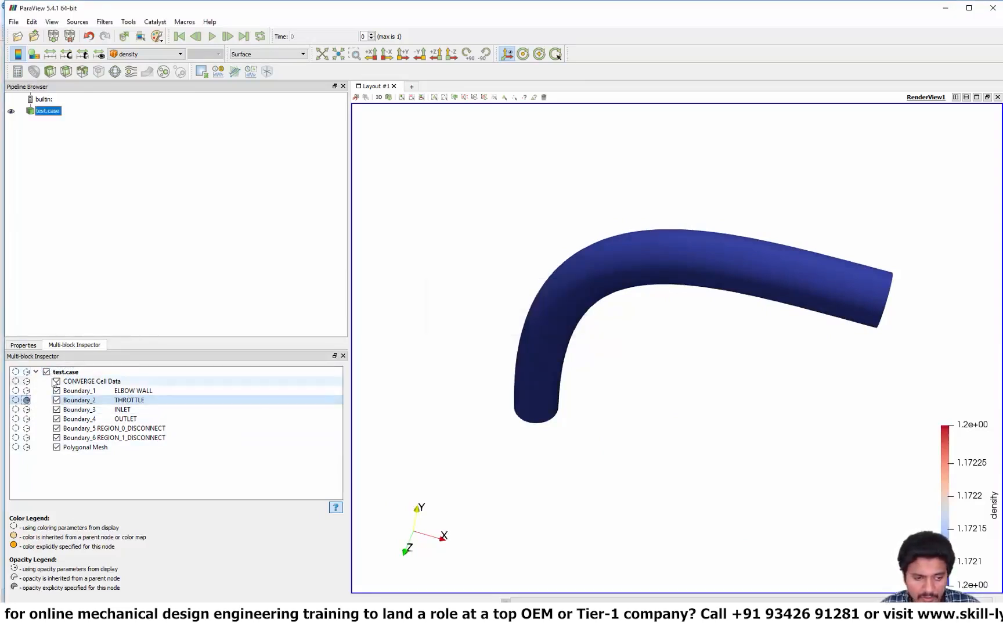
Make the ELBOW WALL boundary translucent and hide the CONVERGE Cell Data block to expose the throttle inside the pipe.
double_click(27, 390)
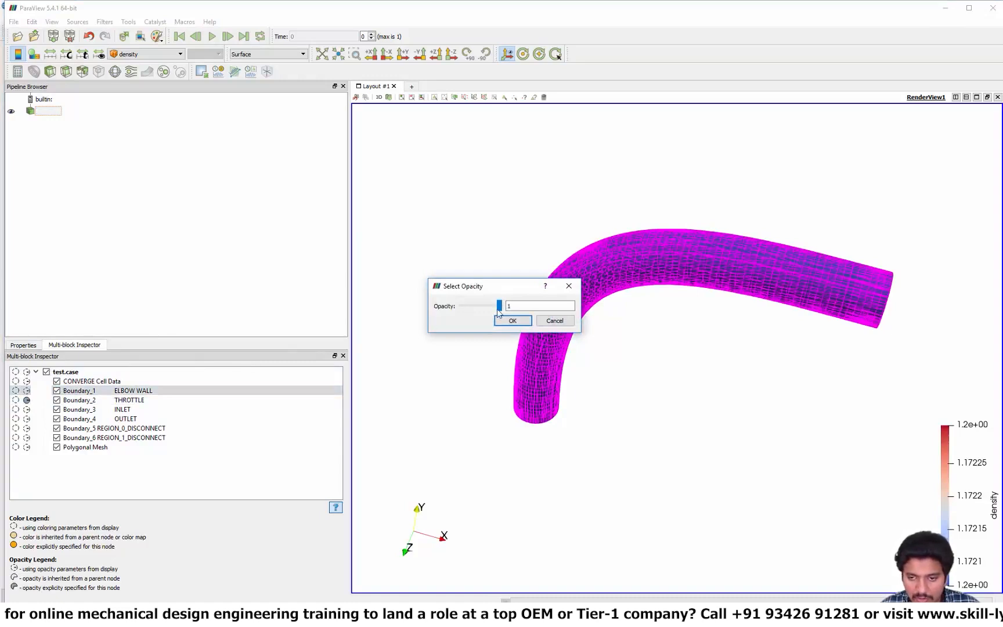
left_click_drag(501, 306, 472, 307)
left_click(511, 322)
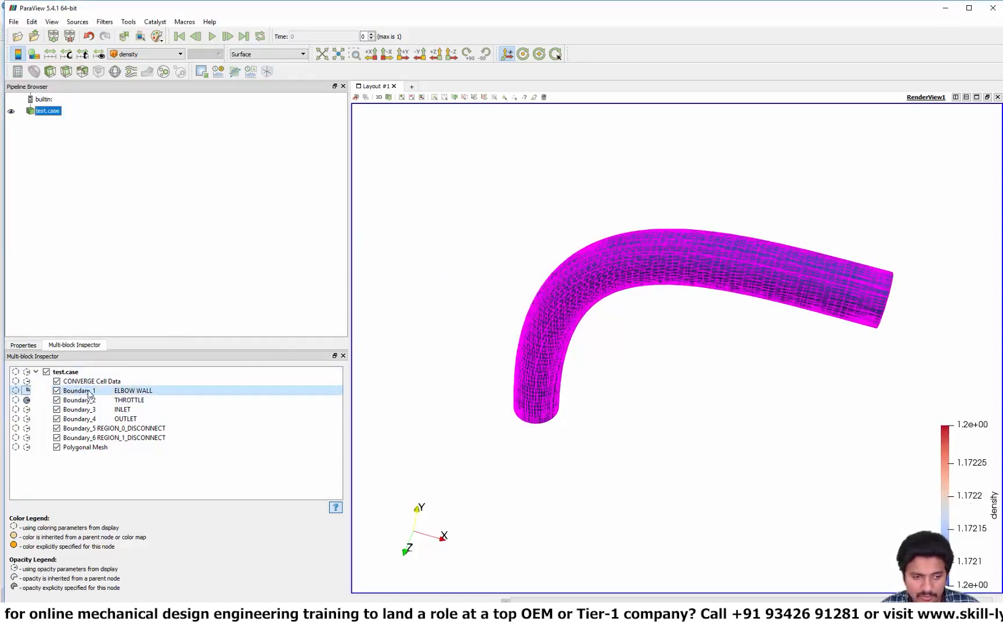
left_click(62, 373)
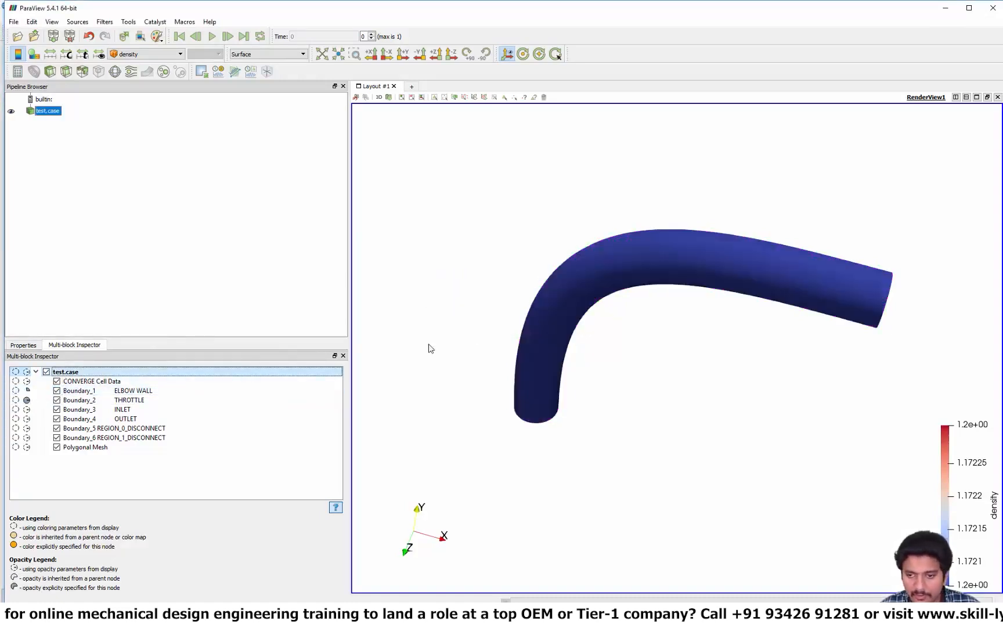
left_click(57, 381)
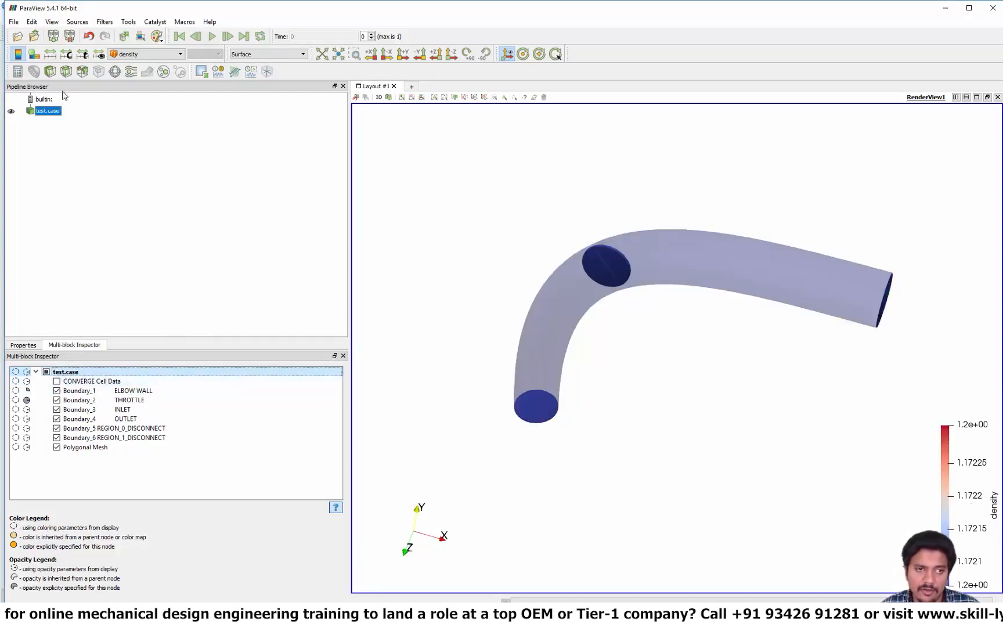
Clip test.case with a Z-normal plane, inspect the cut side, and delete the clip.
left_click(50, 71)
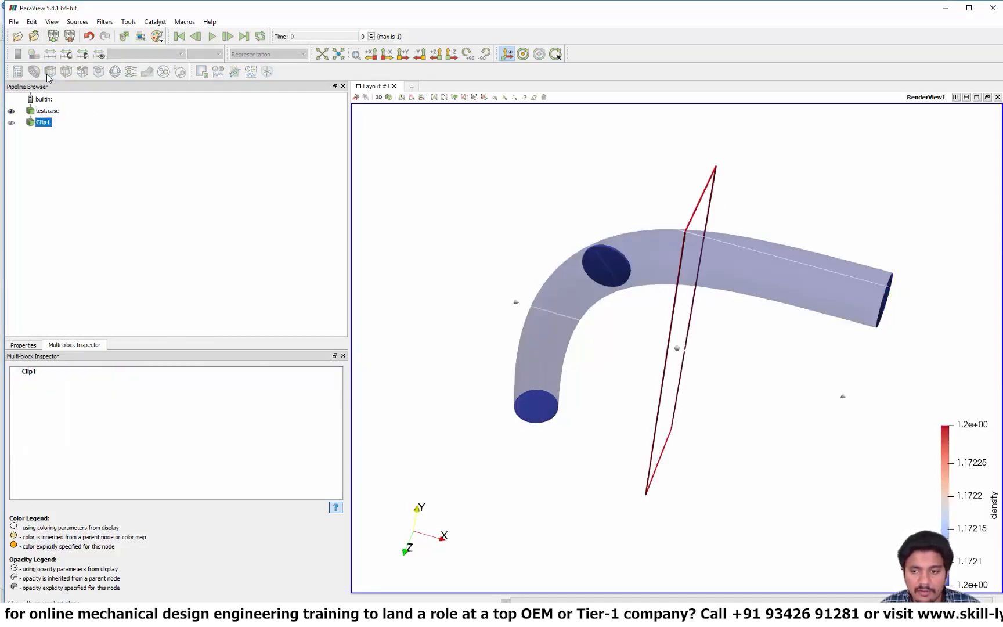
left_click(27, 345)
left_click(57, 510)
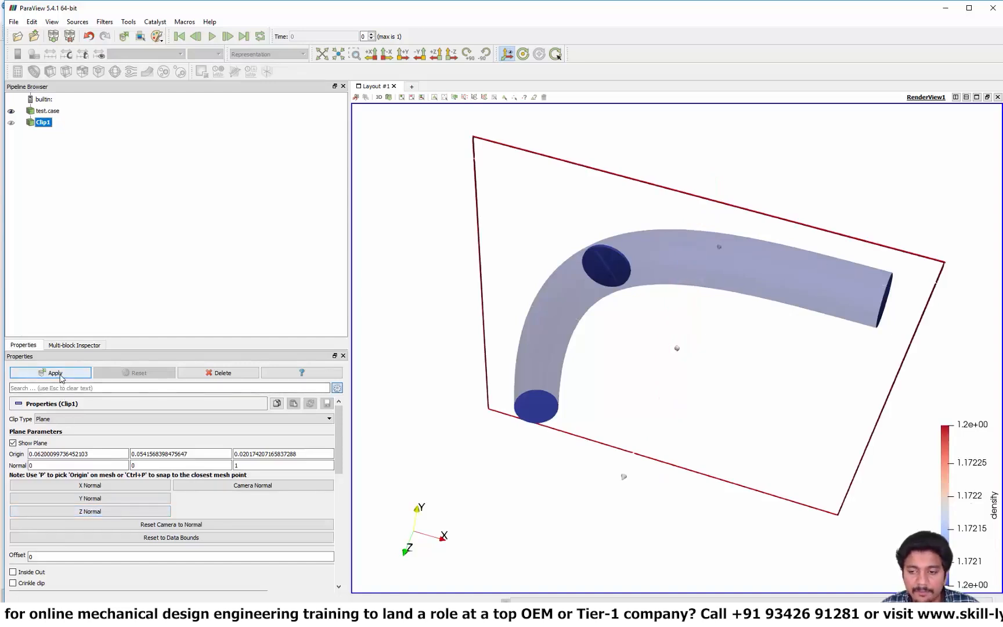
left_click(55, 373)
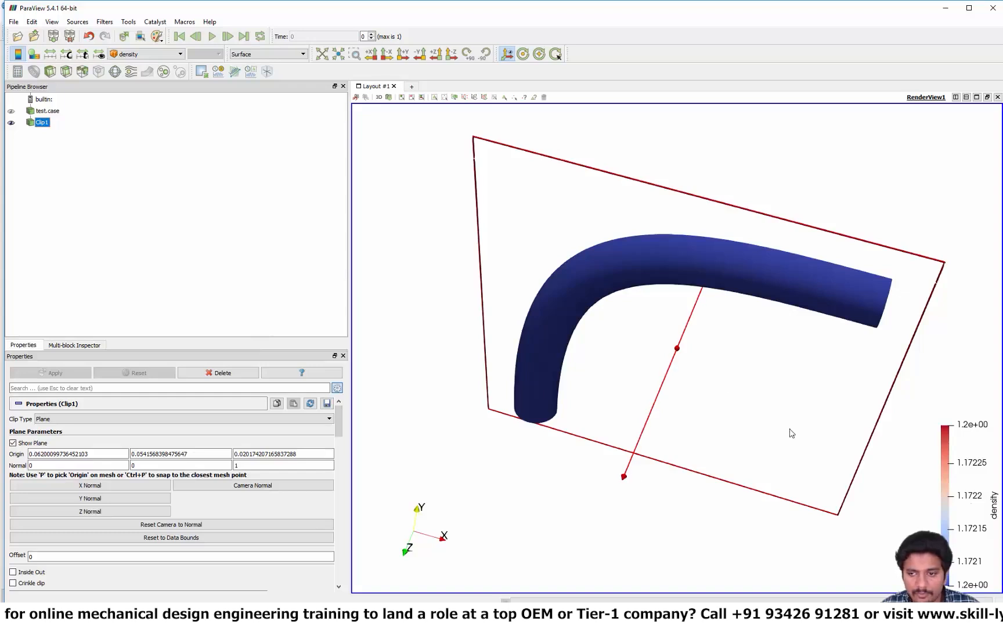
left_click_drag(789, 432, 616, 437)
left_click_drag(759, 575, 615, 554)
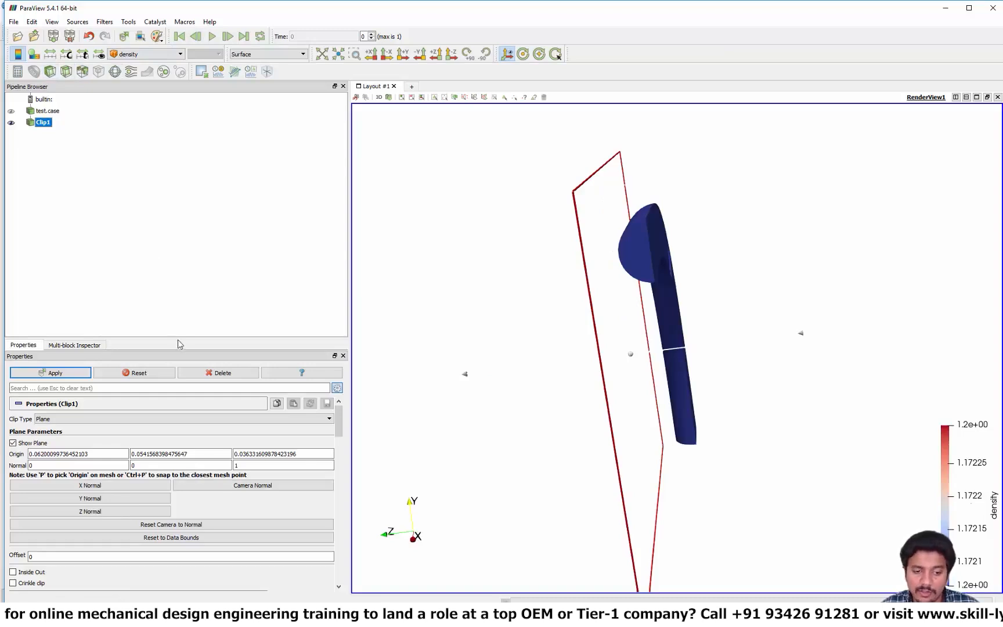
left_click(201, 375)
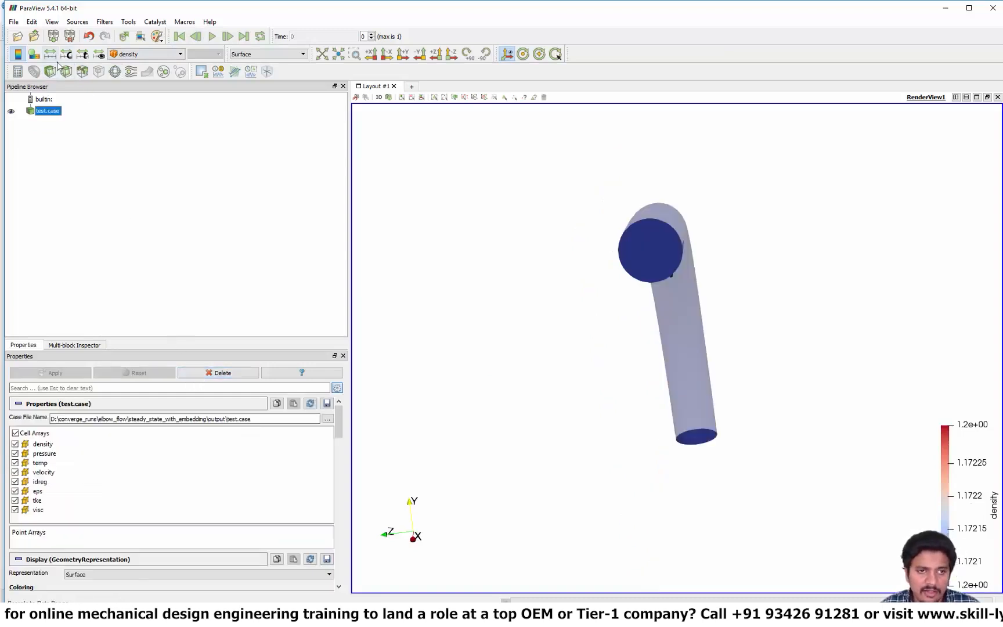
Slice test.case with a Z-normal plane through its centre and turn off triangulation of the slice.
left_click(65, 71)
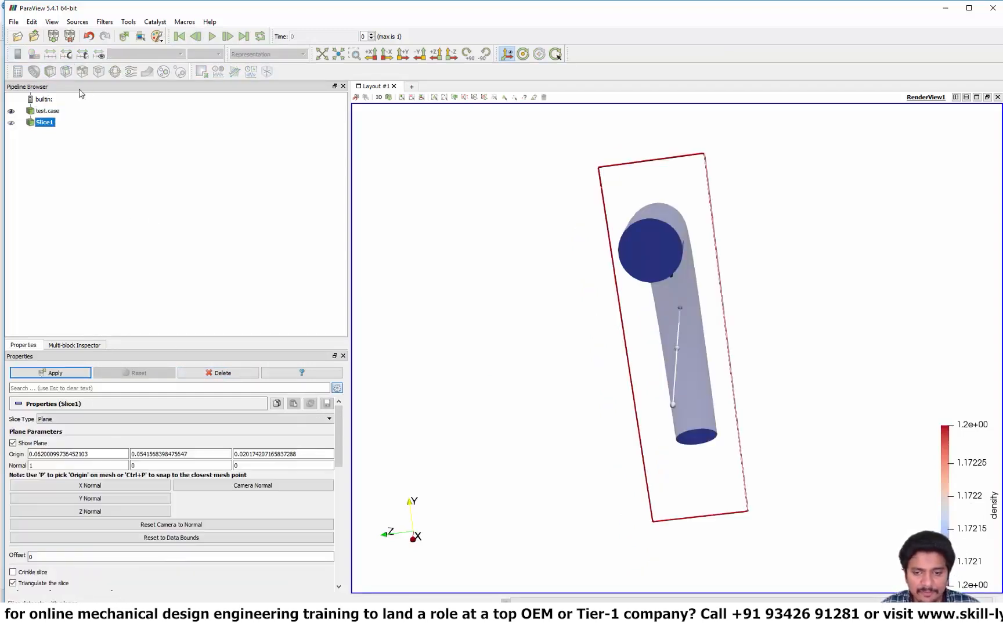
left_click(86, 513)
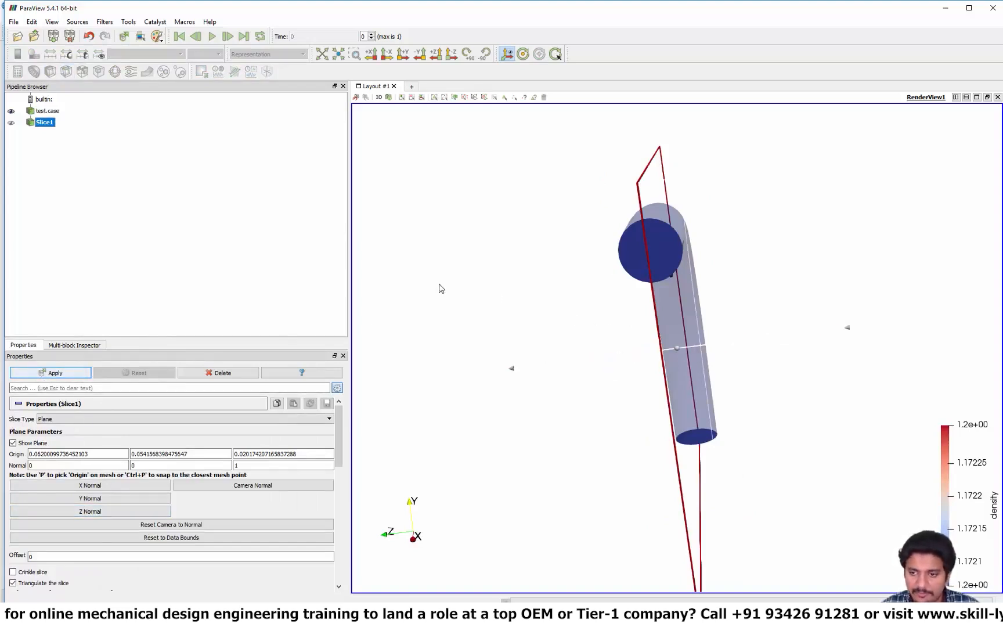
left_click_drag(444, 287, 521, 284)
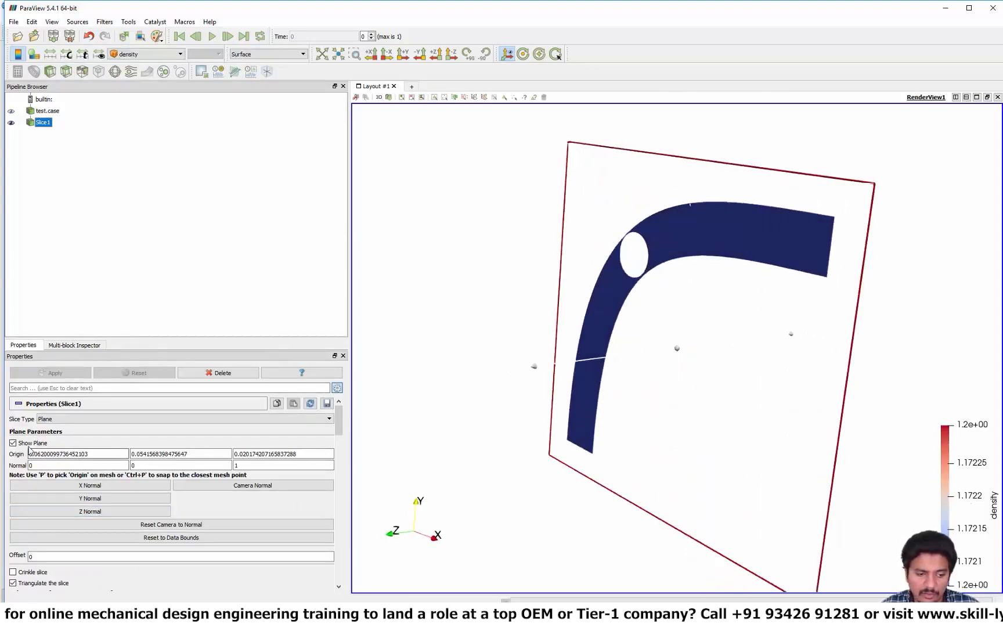
left_click(33, 584)
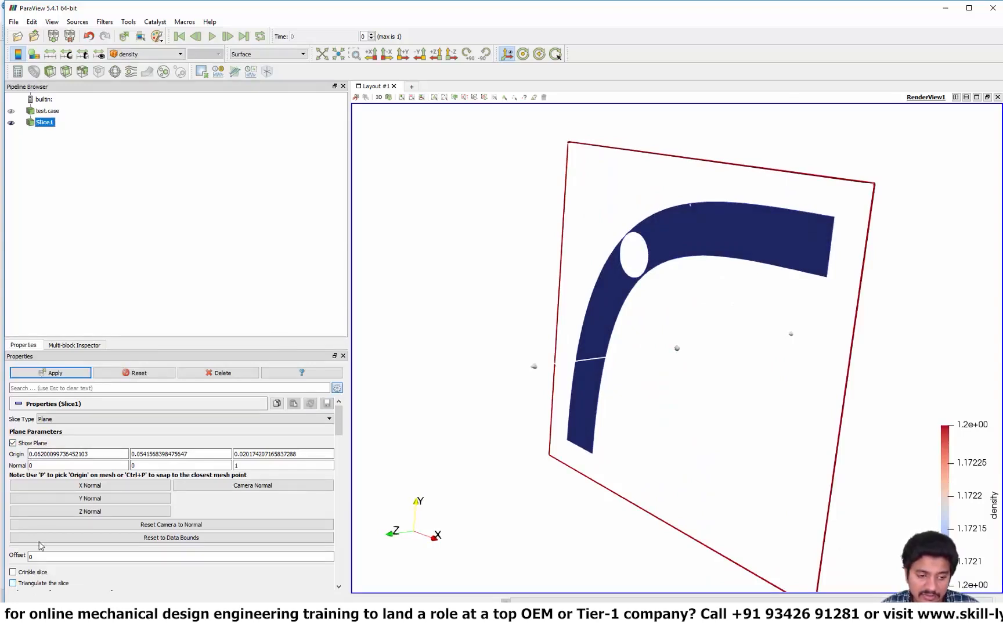
left_click(70, 372)
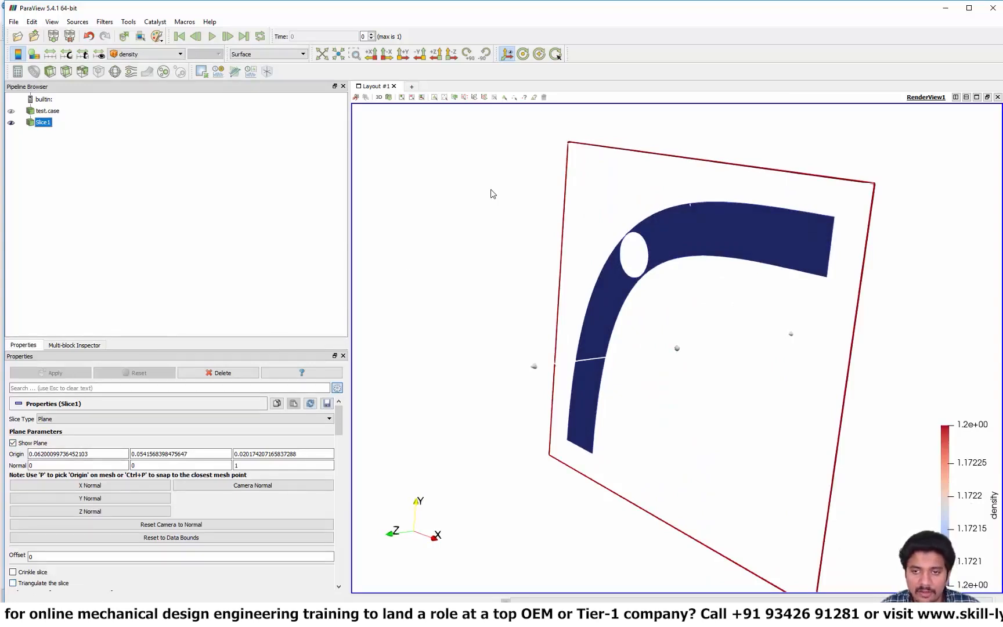
View the slice face-on along Z and colour it by velocity magnitude at the last time step.
left_click(450, 55)
scroll(561, 304, "up", 4)
scroll(561, 305, "down", 4)
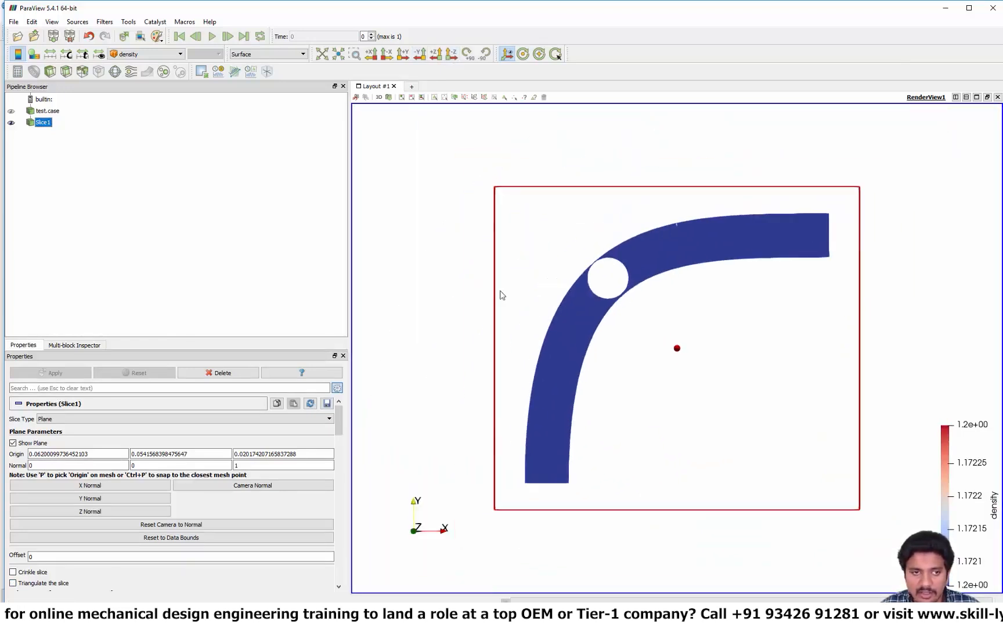
scroll(513, 231, "up", 2)
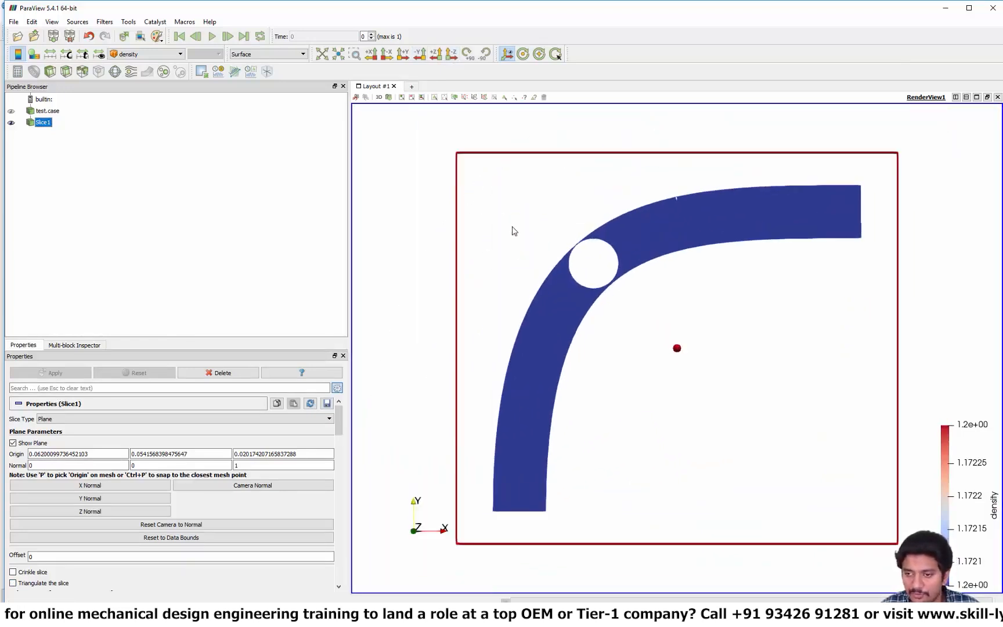
left_click(244, 36)
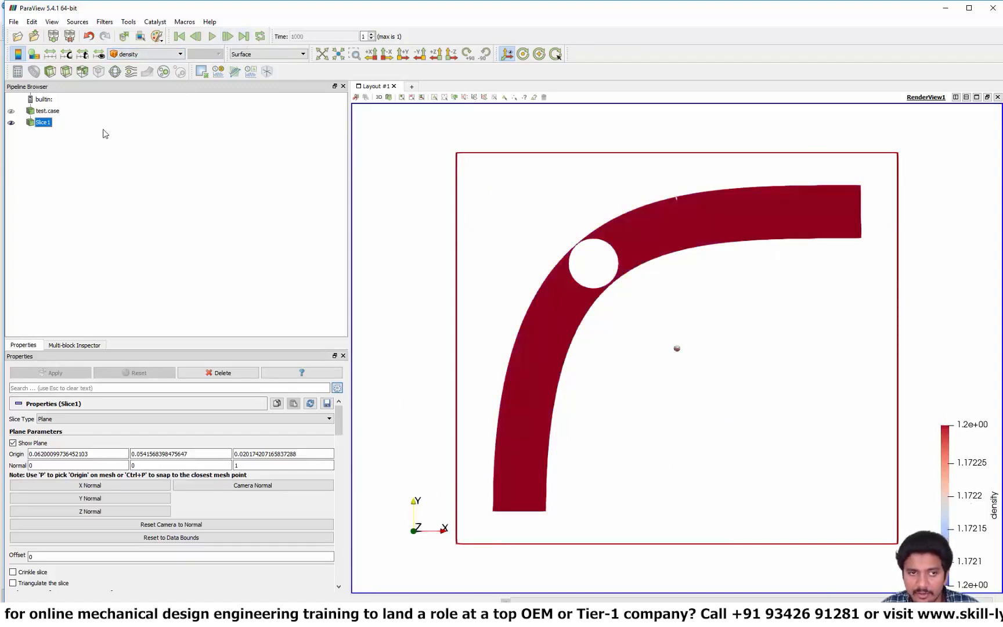
left_click(144, 54)
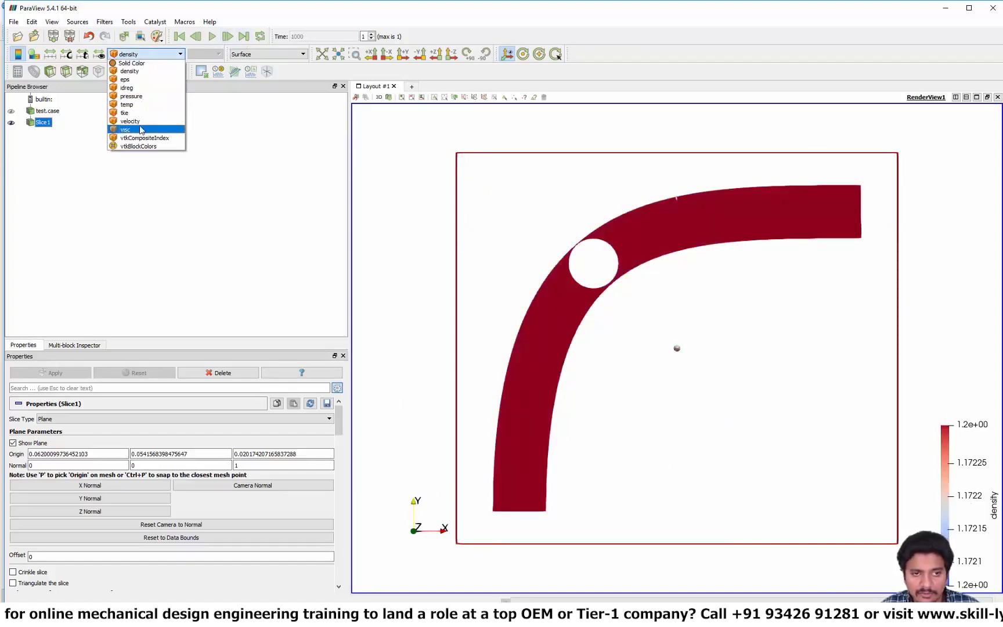
left_click(138, 122)
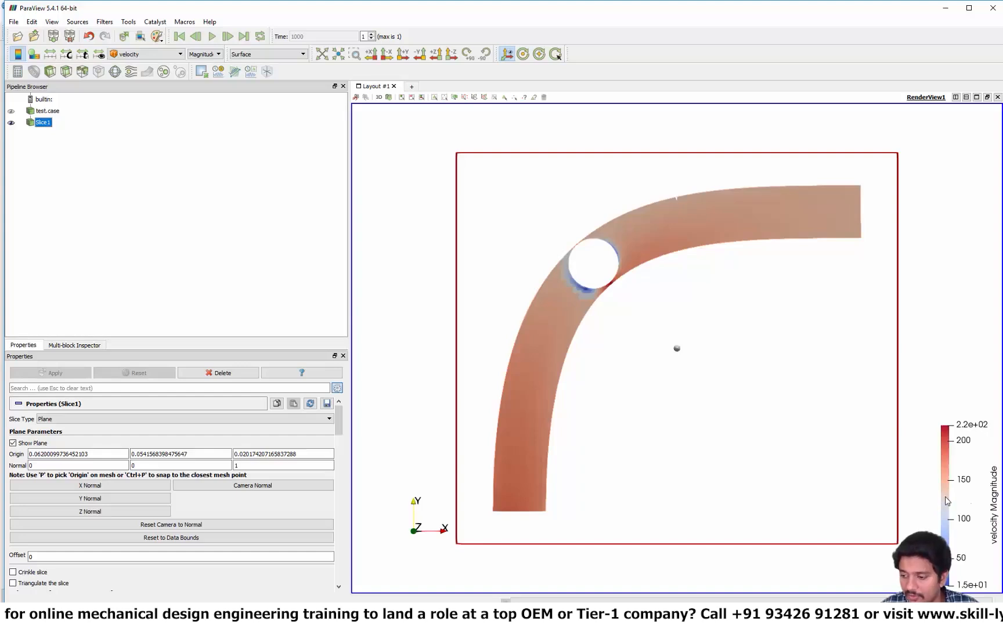
Move the velocity colour legend up slightly and hide the slice plane outline.
left_click_drag(948, 513, 946, 507)
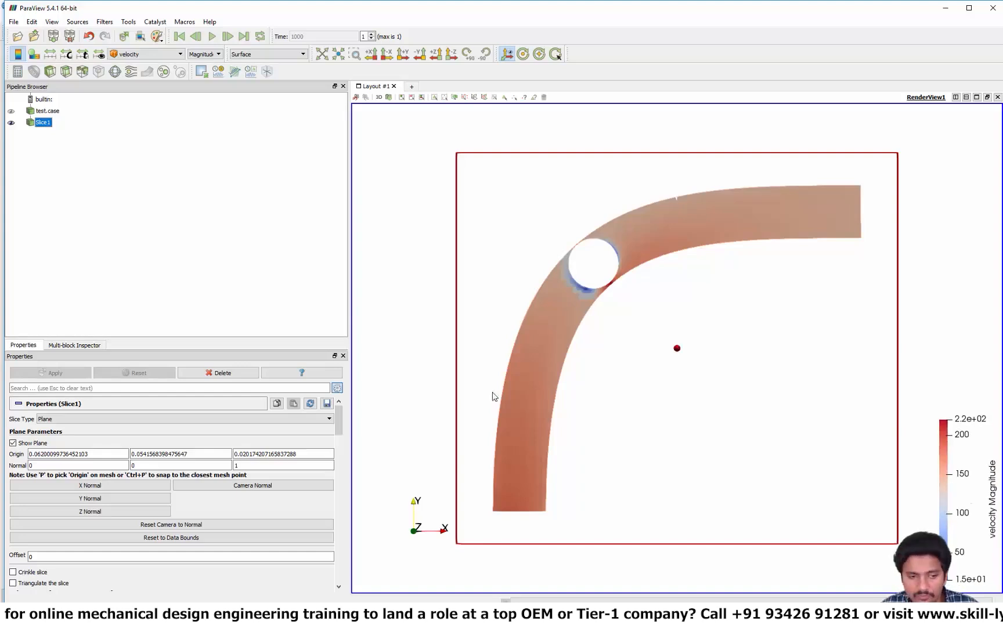
left_click(12, 443)
Apply the Blue to Red Rainbow preset to the velocity colour map of the slice.
scroll(651, 297, "up", 2)
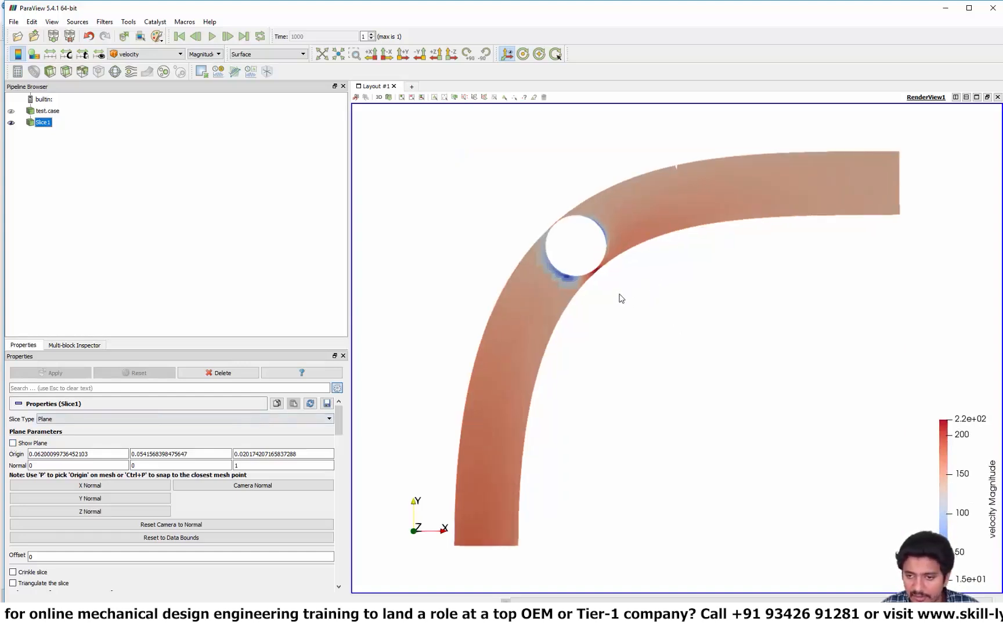
scroll(620, 297, "up", 4)
scroll(600, 269, "up", 2)
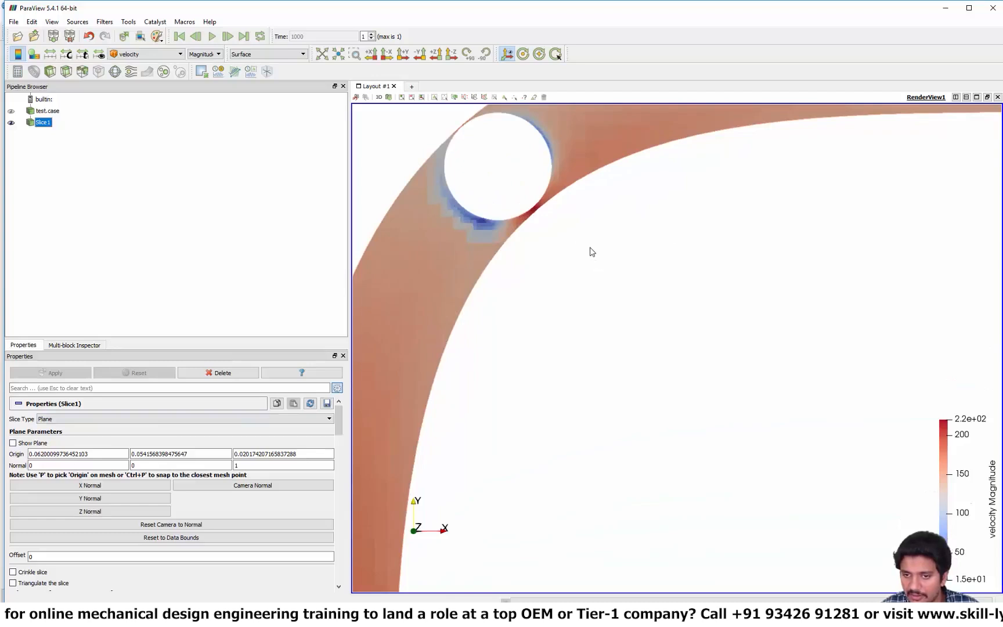
middle_click_drag(592, 253, 671, 385)
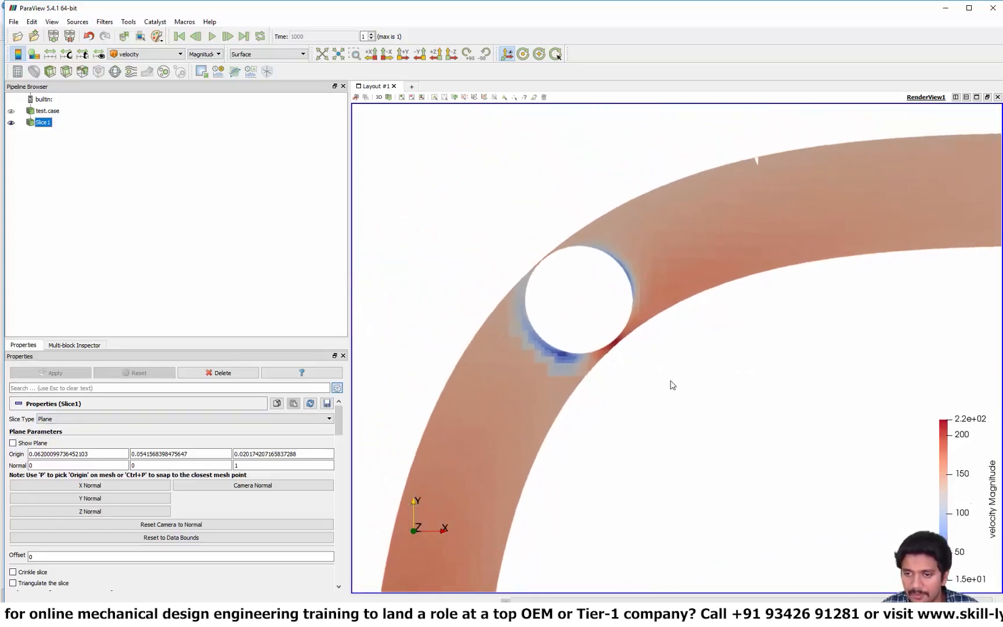
left_click(34, 55)
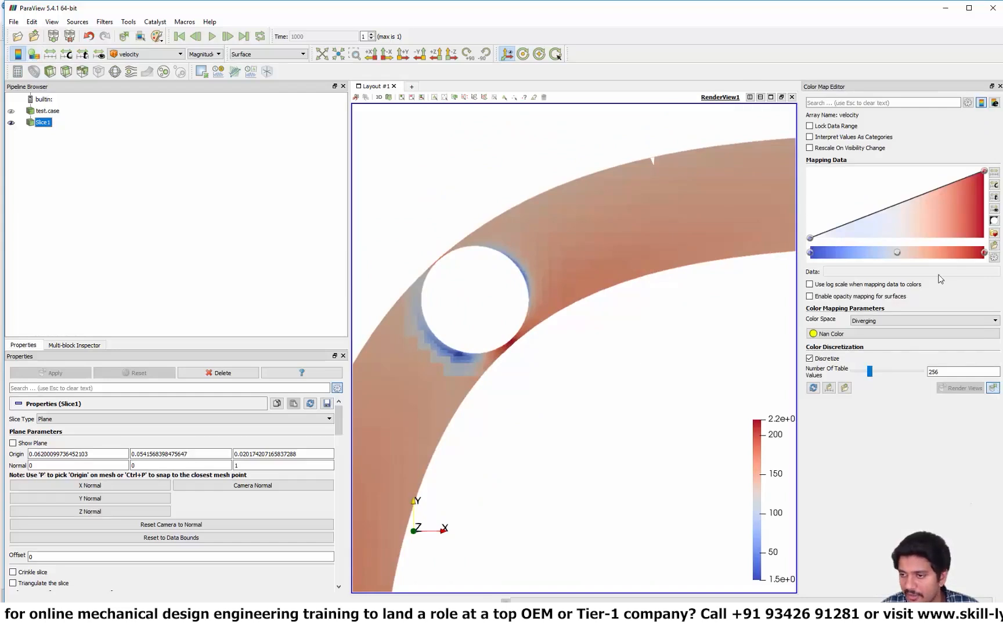
left_click(993, 233)
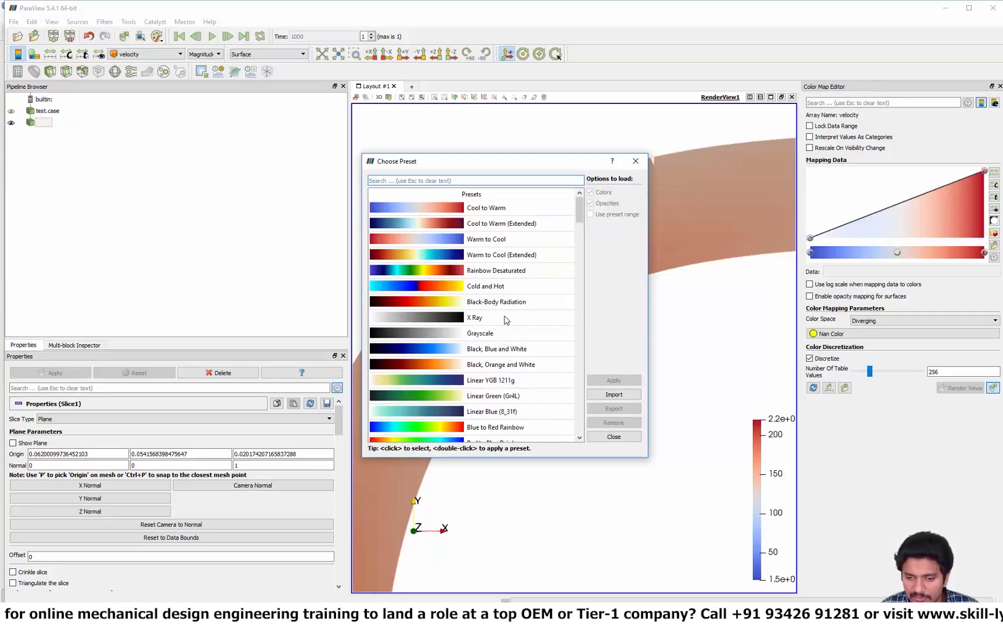
scroll(503, 318, "down", 1)
double_click(515, 380)
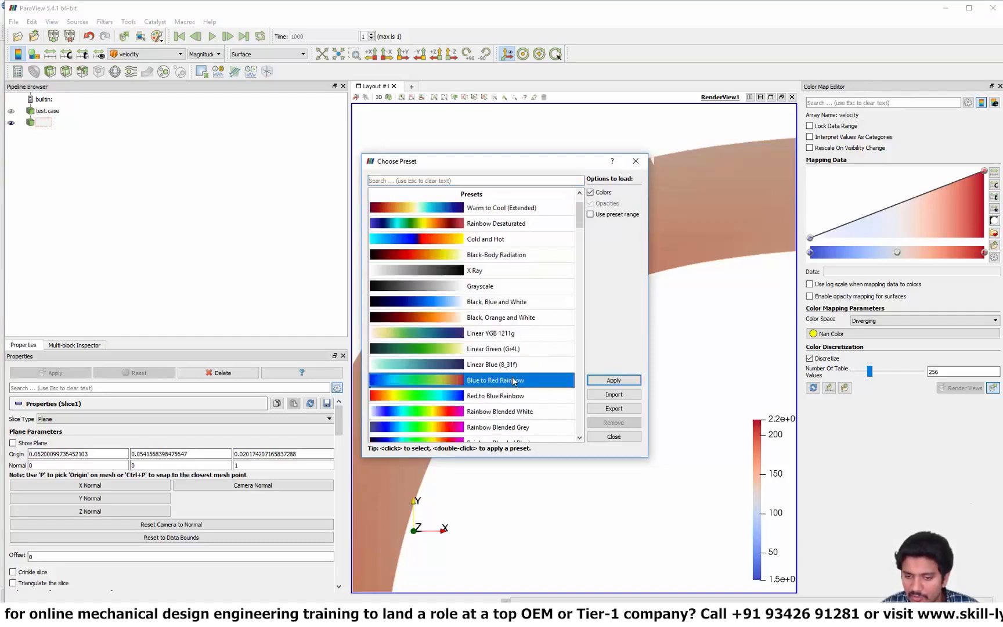
left_click(636, 161)
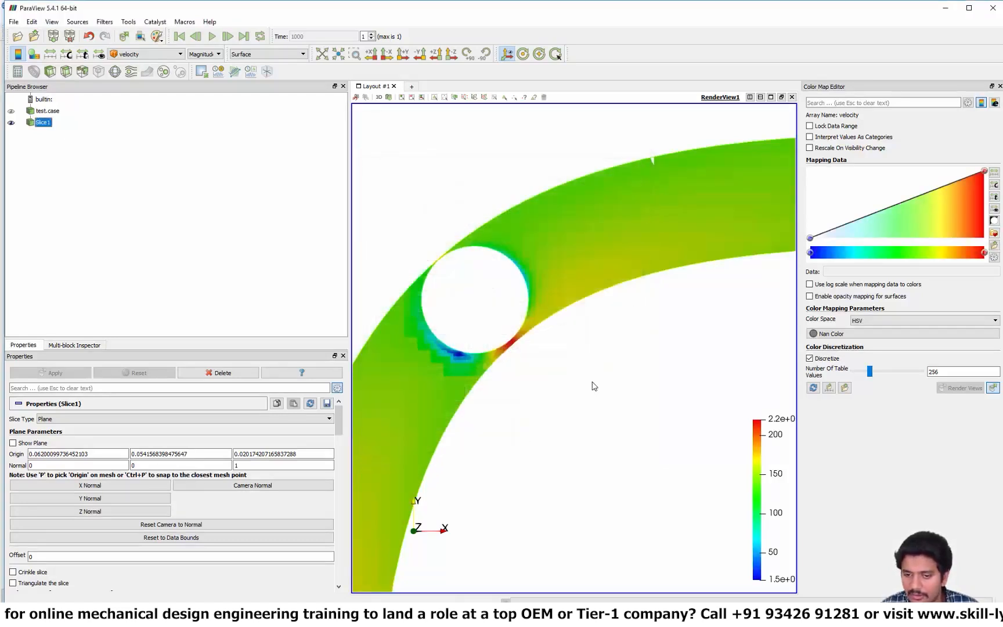
Add an arrow Glyph filter to the slice with scalars set to None and velocity as the vectors.
scroll(594, 386, "up", 2)
scroll(594, 386, "down", 5)
scroll(608, 404, "up", 2)
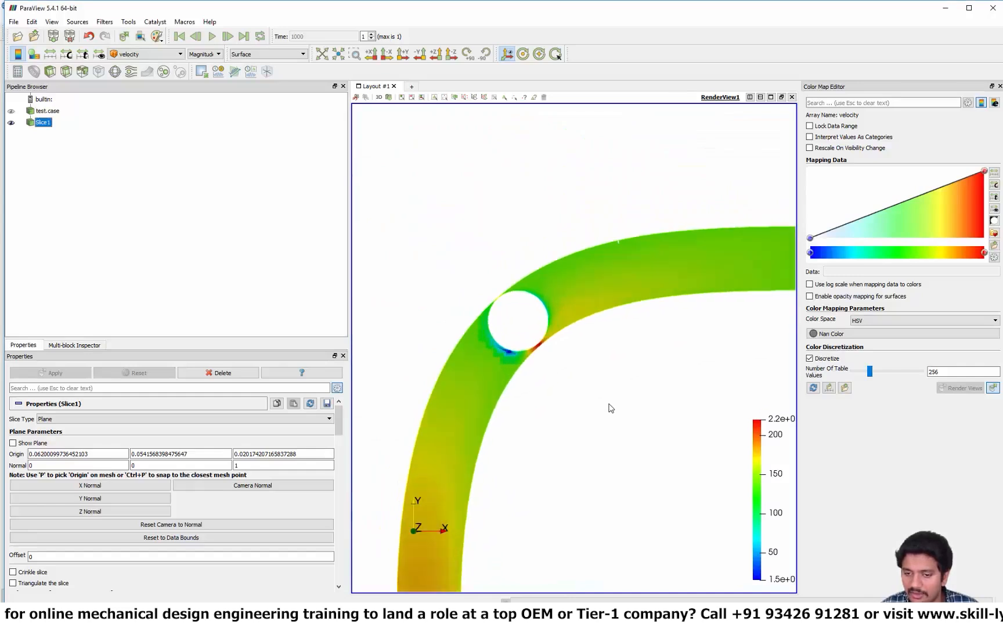
middle_click_drag(608, 404, 603, 366)
scroll(614, 405, "up", 3)
scroll(630, 392, "down", 4)
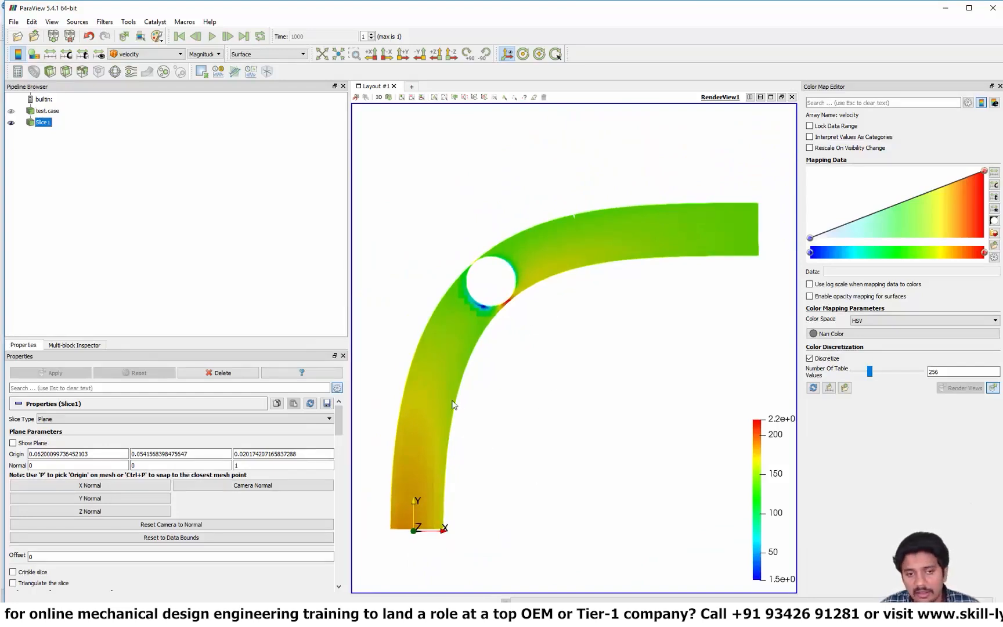
left_click(118, 74)
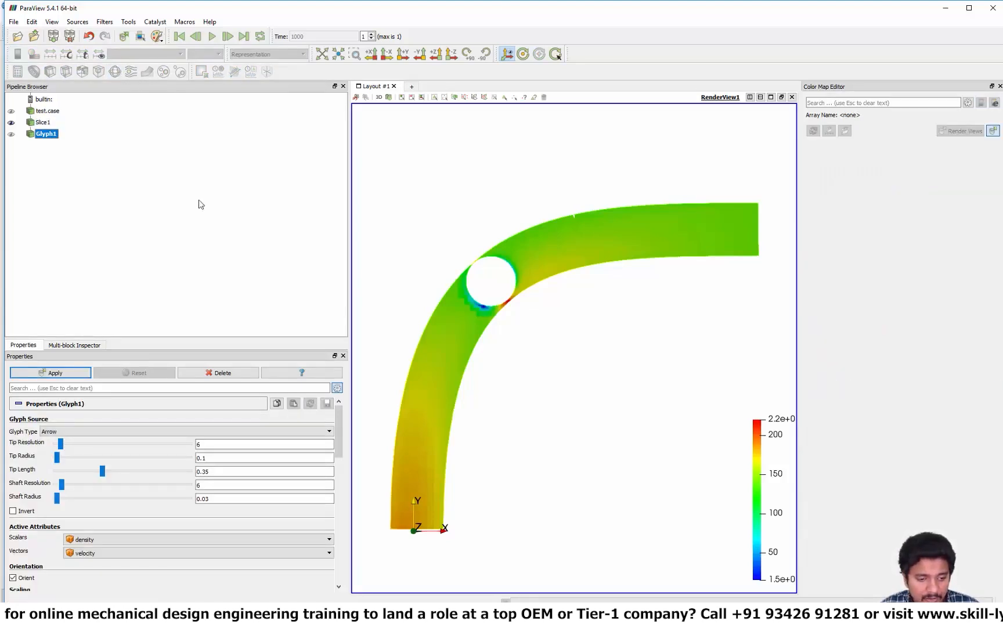
left_click(132, 542)
left_click(131, 549)
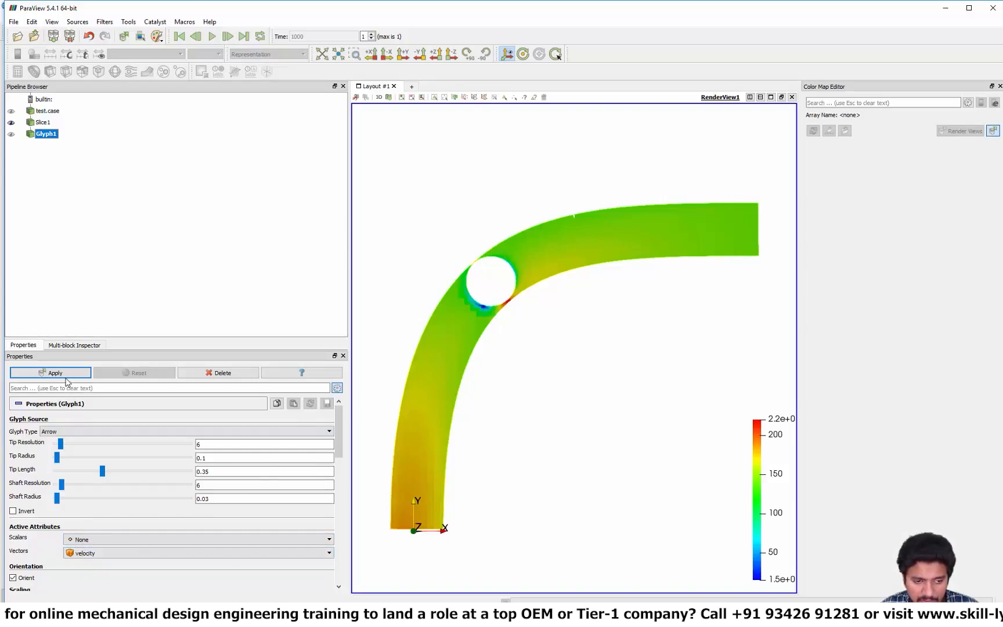
Set the glyphs' maximum number of sample points to 100, generate the arrows and review their settings.
left_click_drag(340, 459, 338, 493)
double_click(71, 458)
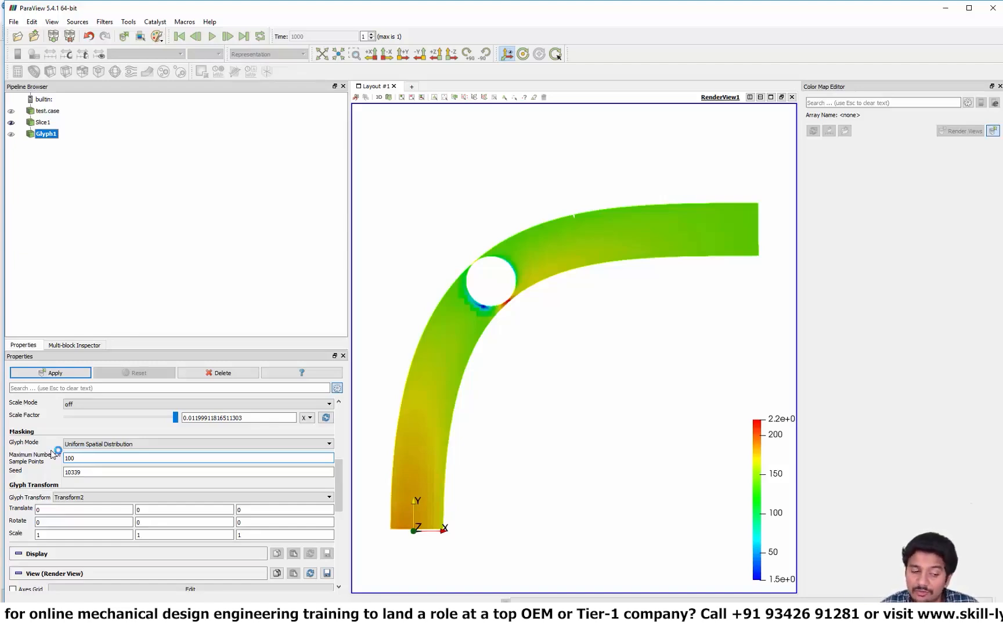
left_click(73, 378)
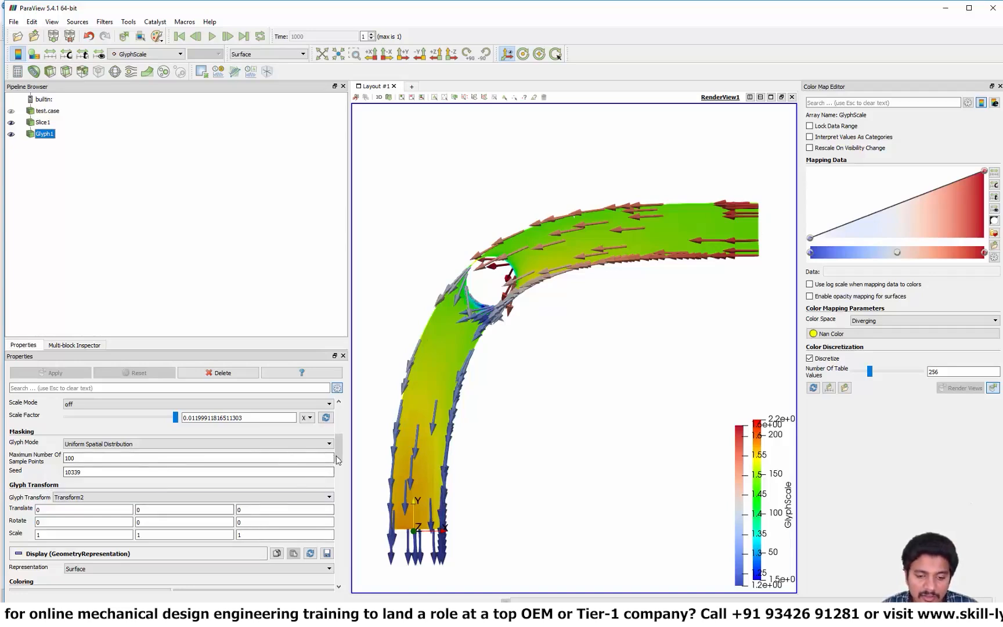
mouse_move(339, 451)
left_mouse_down()
mouse_move(346, 435)
mouse_move(351, 452)
mouse_move(352, 430)
mouse_move(351, 442)
left_mouse_up()
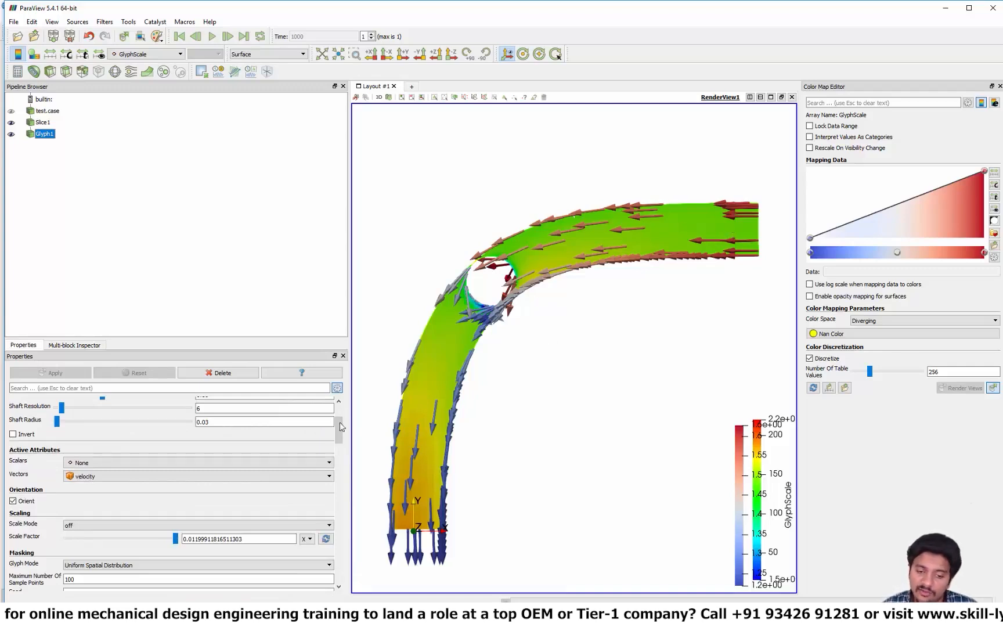
left_click_drag(337, 426, 339, 453)
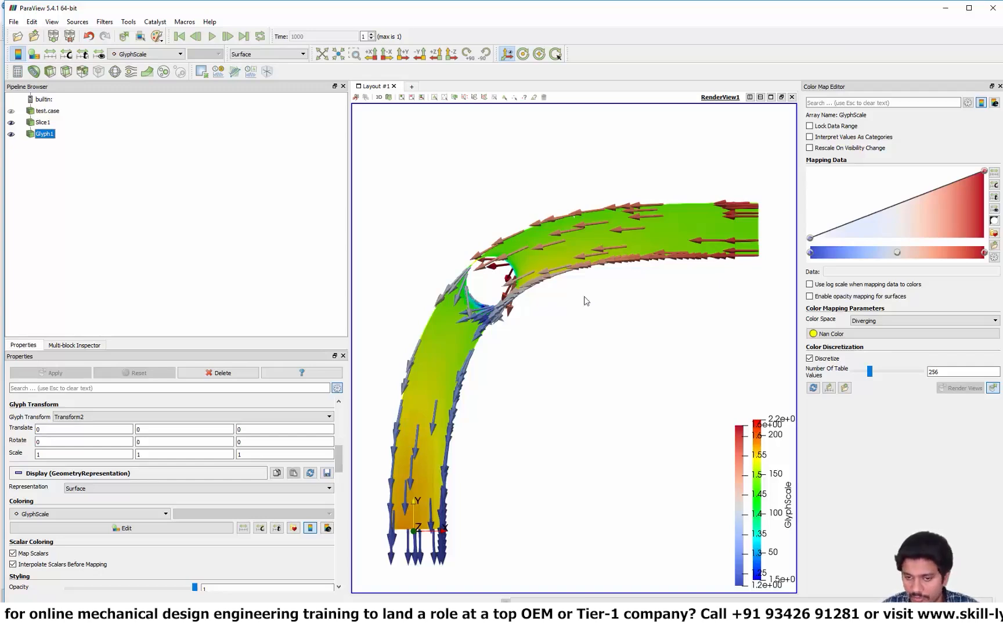
left_click_drag(556, 384, 548, 362)
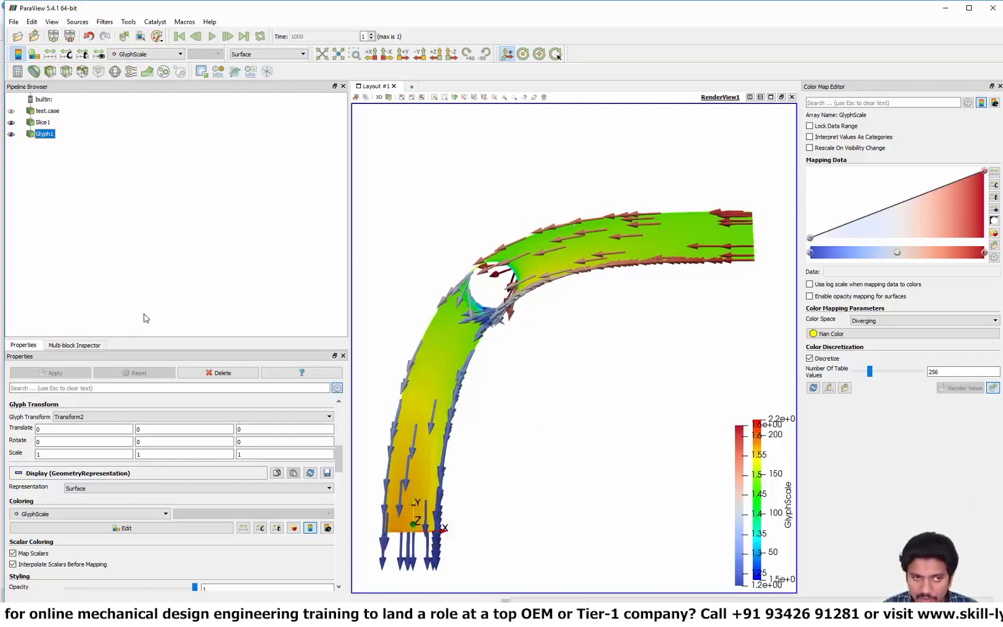
Display test.case with only the Boundary_2 THROTTLE block shown, at an opacity of 1.
left_click(47, 111)
left_click(80, 346)
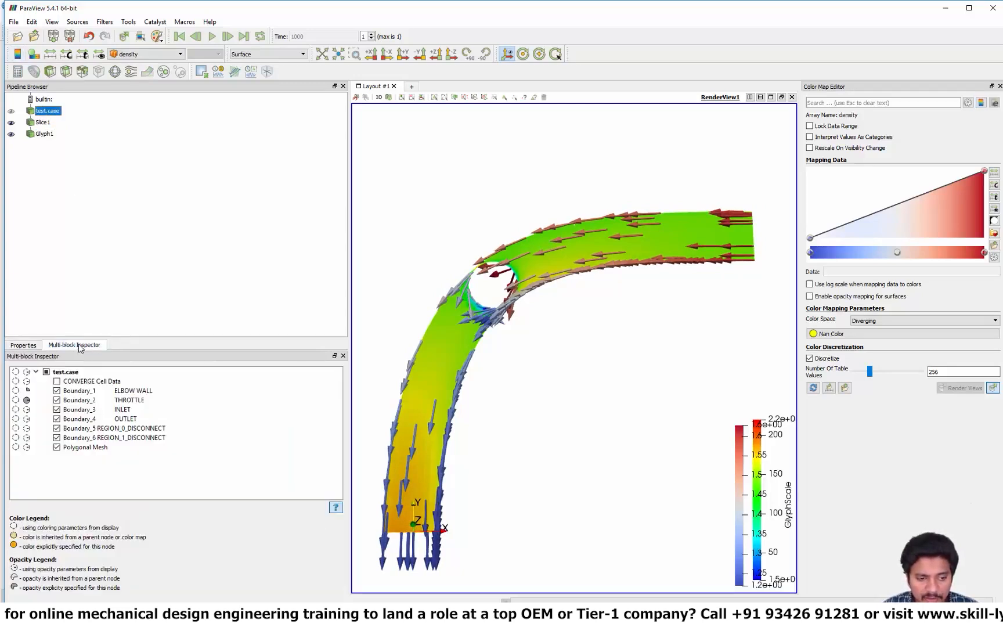
left_click(47, 372)
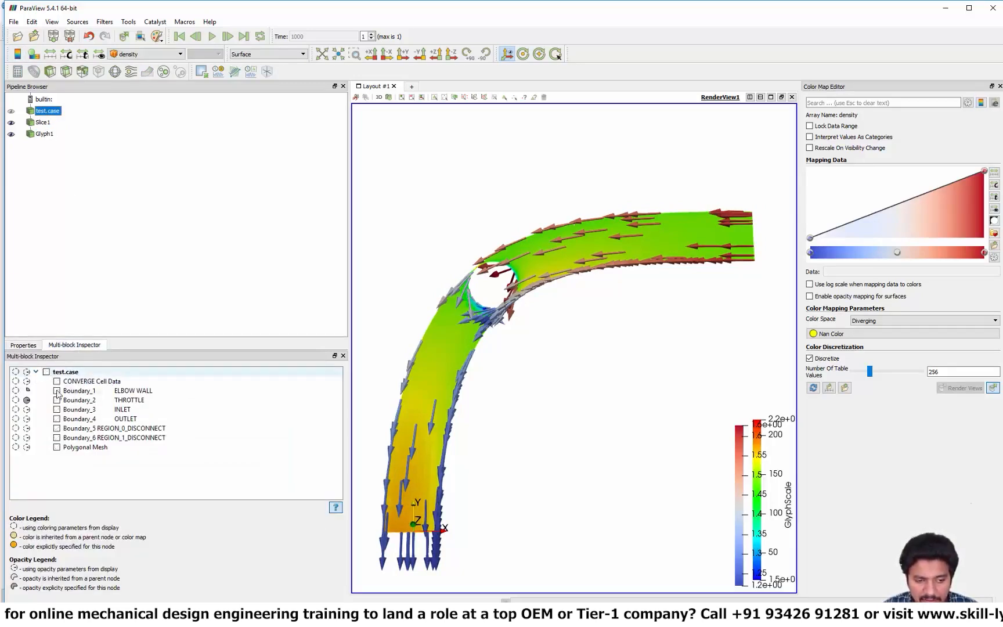
left_click(57, 400)
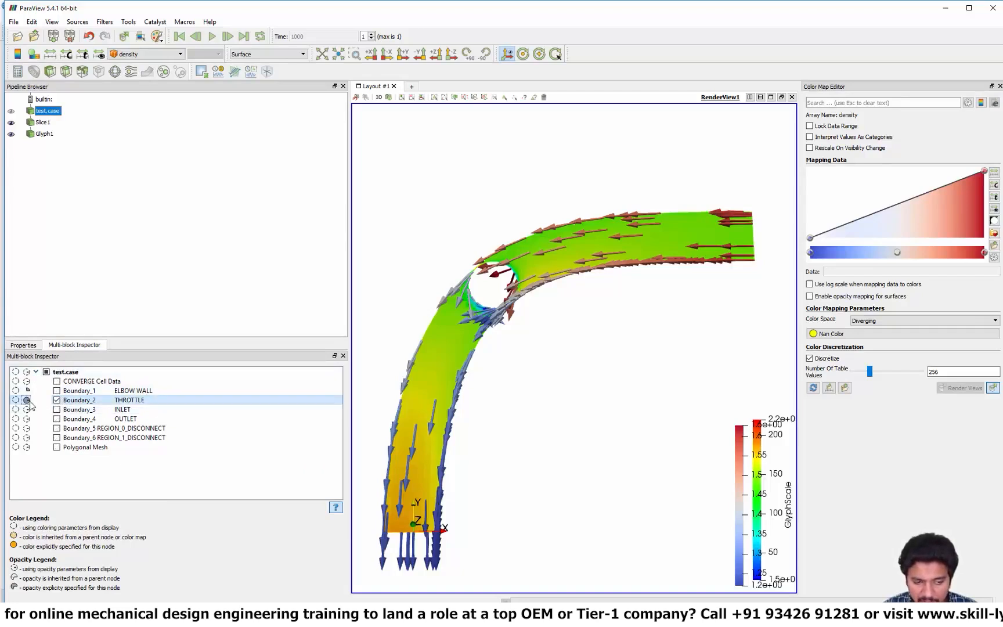
double_click(26, 400)
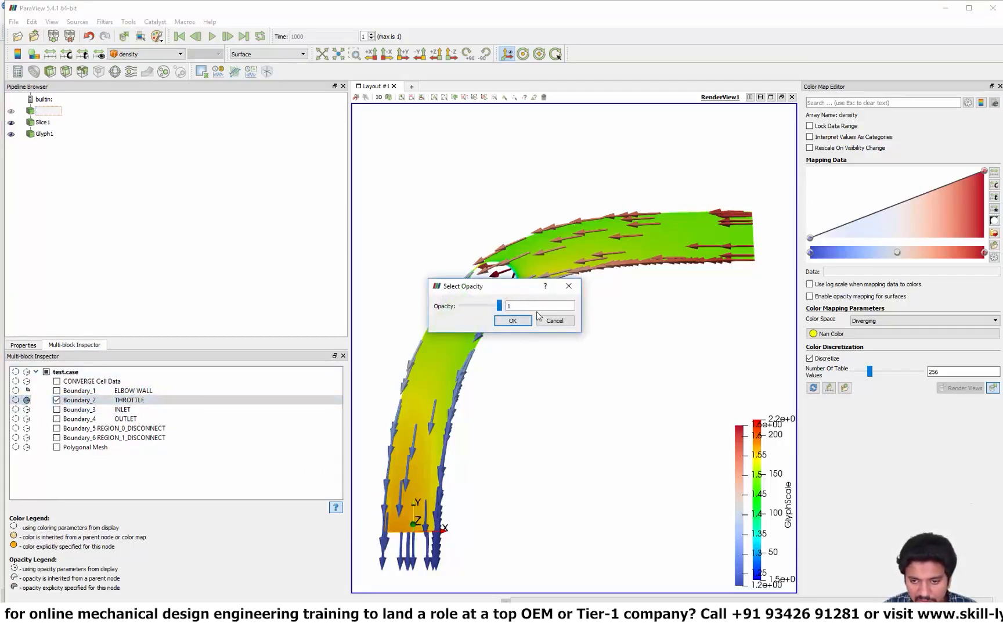
left_click(506, 322)
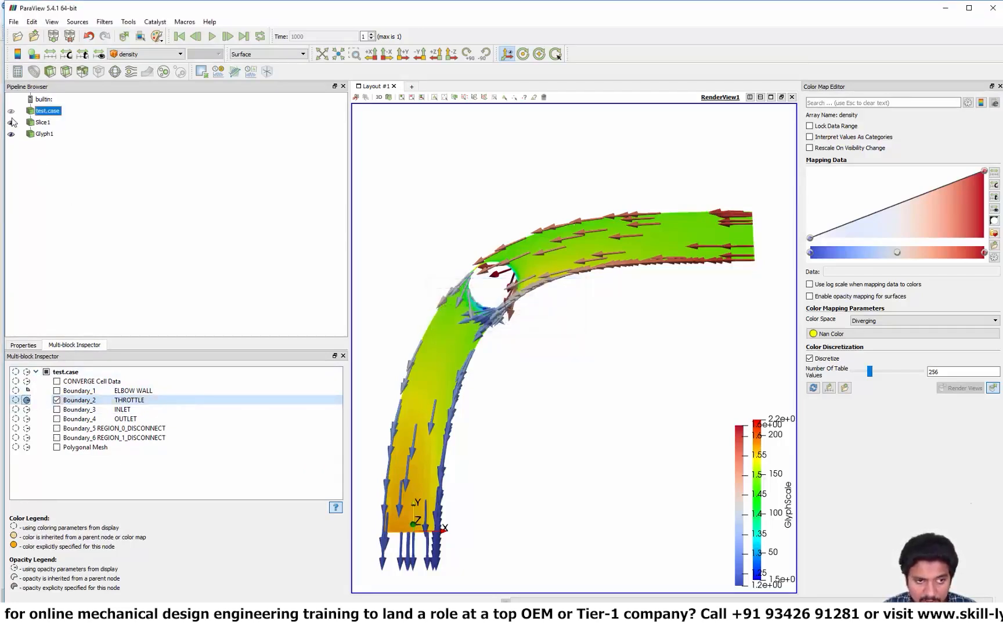
left_click_drag(519, 404, 630, 367)
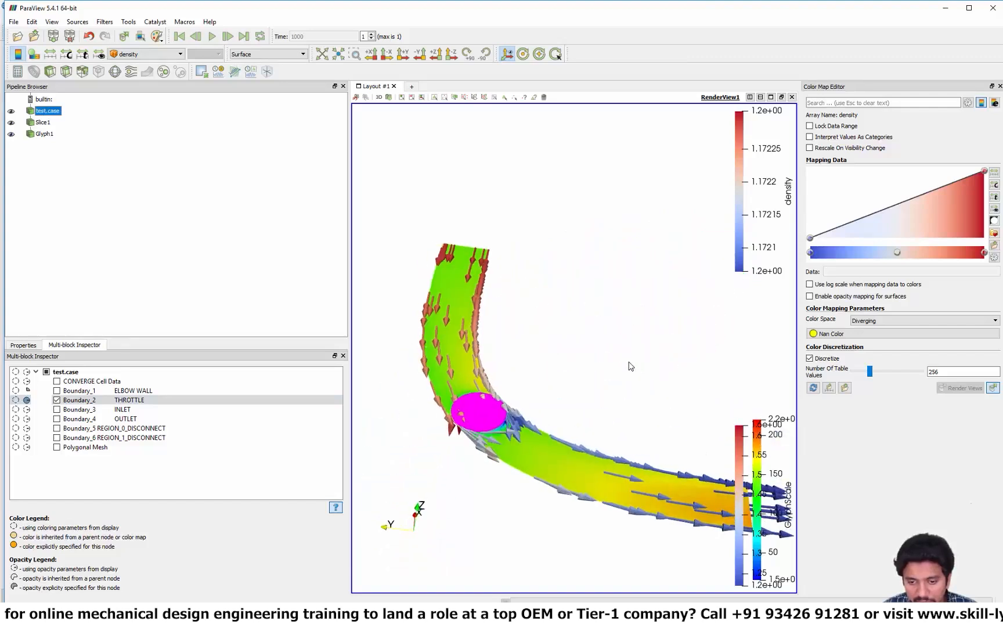
Clear the throttle block's highlight and colour test.case by pressure.
left_click(44, 133)
left_click(47, 110)
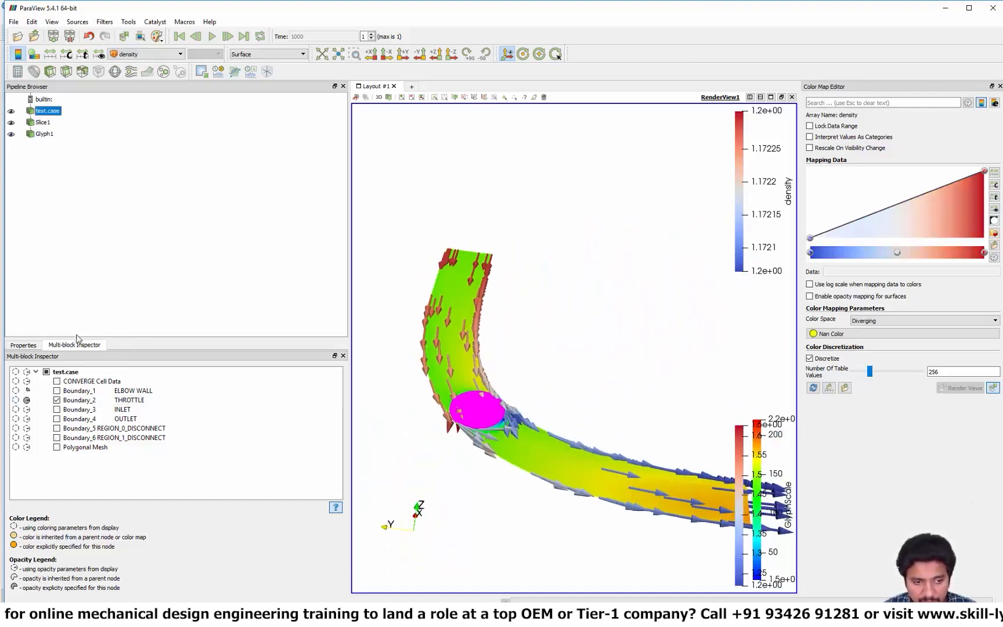
left_click(81, 373)
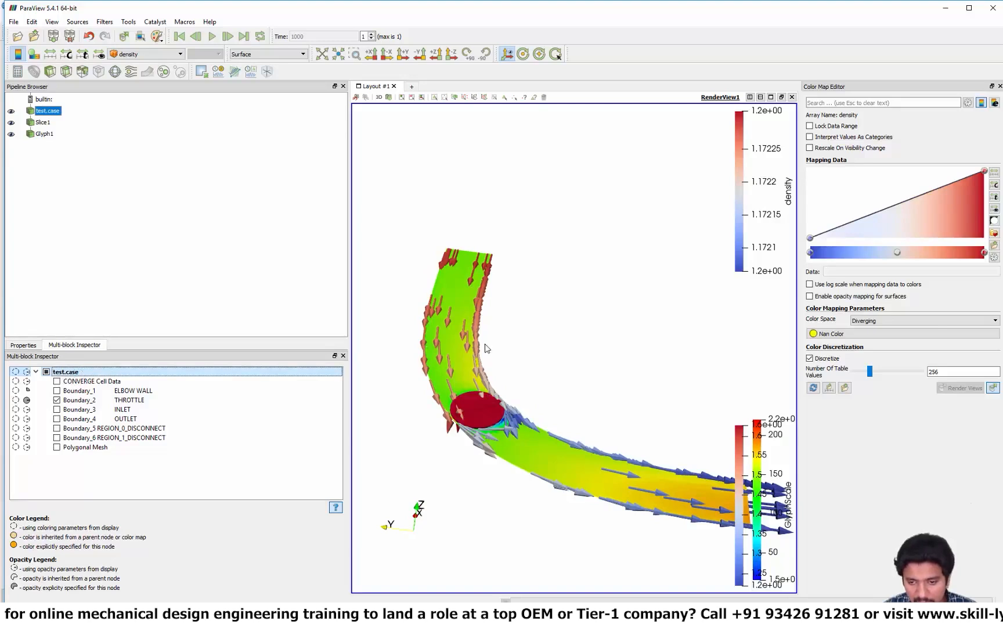
scroll(517, 345, "up", 2)
middle_click_drag(501, 370, 578, 261)
scroll(578, 262, "up", 3)
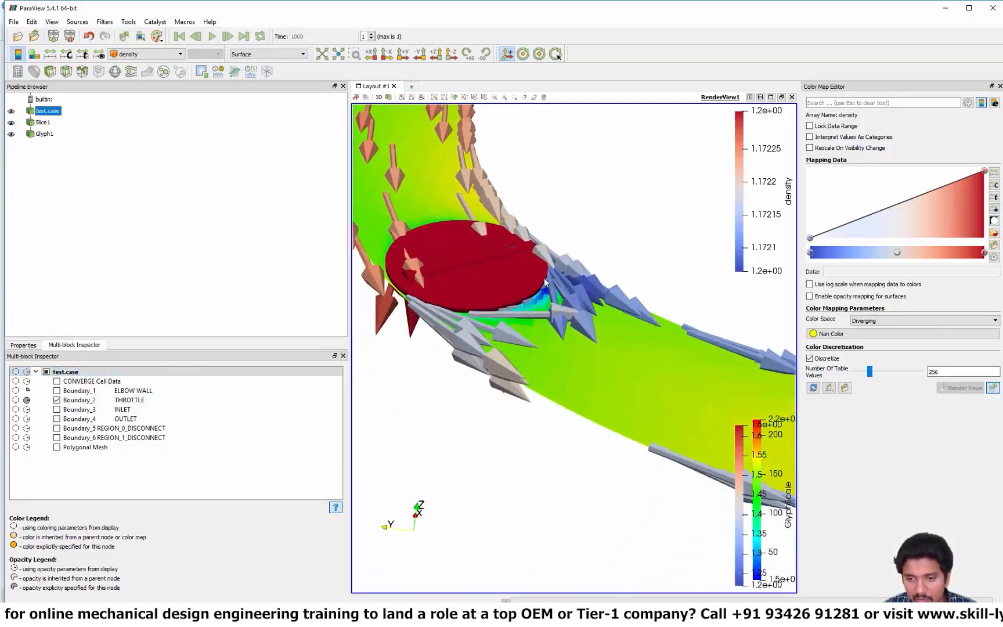
middle_click_drag(494, 280, 551, 311)
scroll(584, 327, "up", 1)
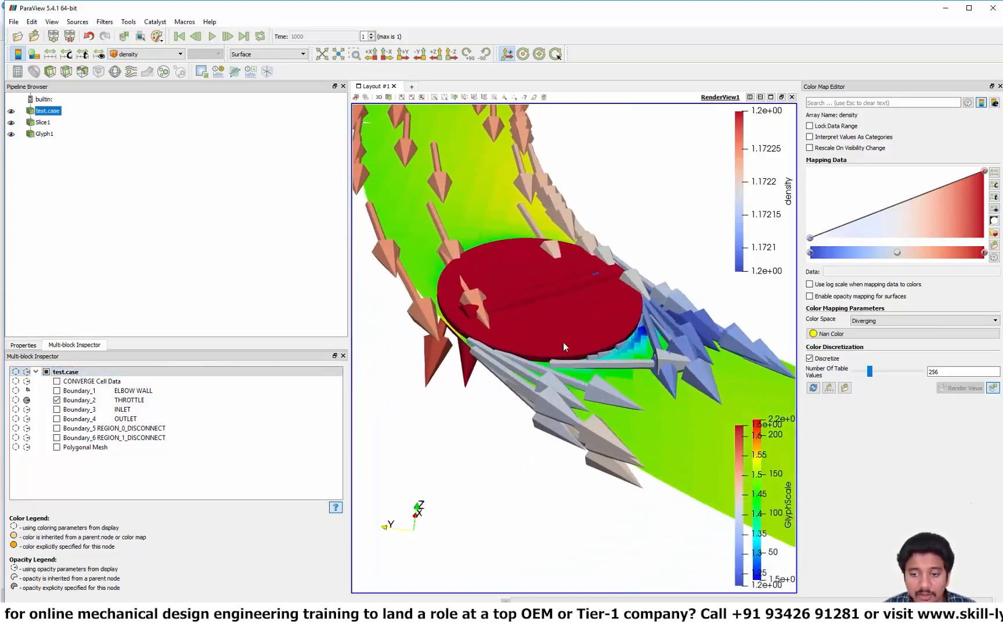
left_click(157, 58)
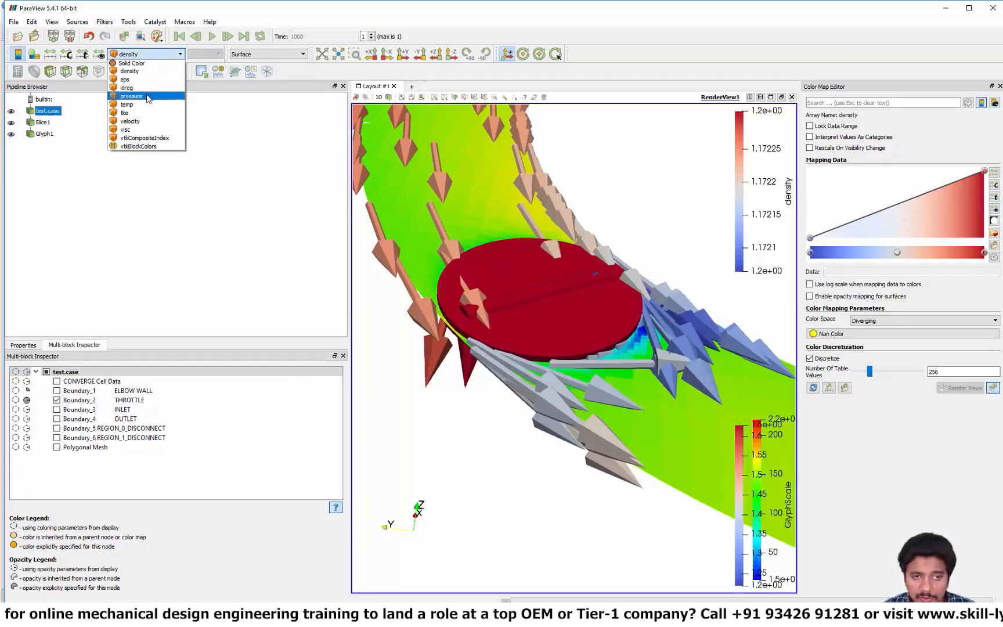
left_click(149, 99)
middle_click_drag(472, 377, 475, 370)
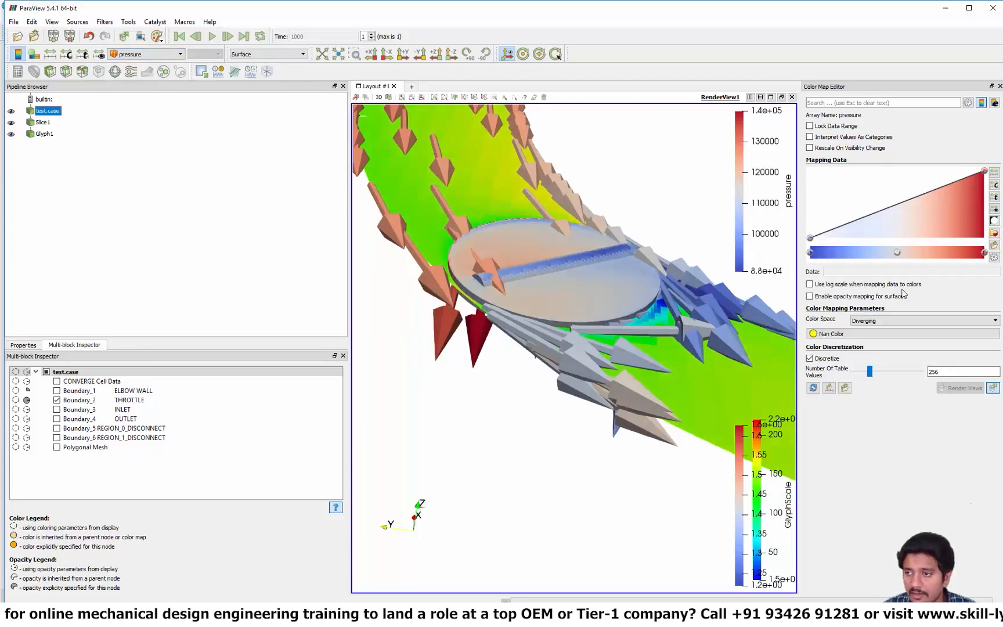
Apply the Blue to Red Rainbow preset to the pressure colour map.
left_click(994, 233)
double_click(461, 430)
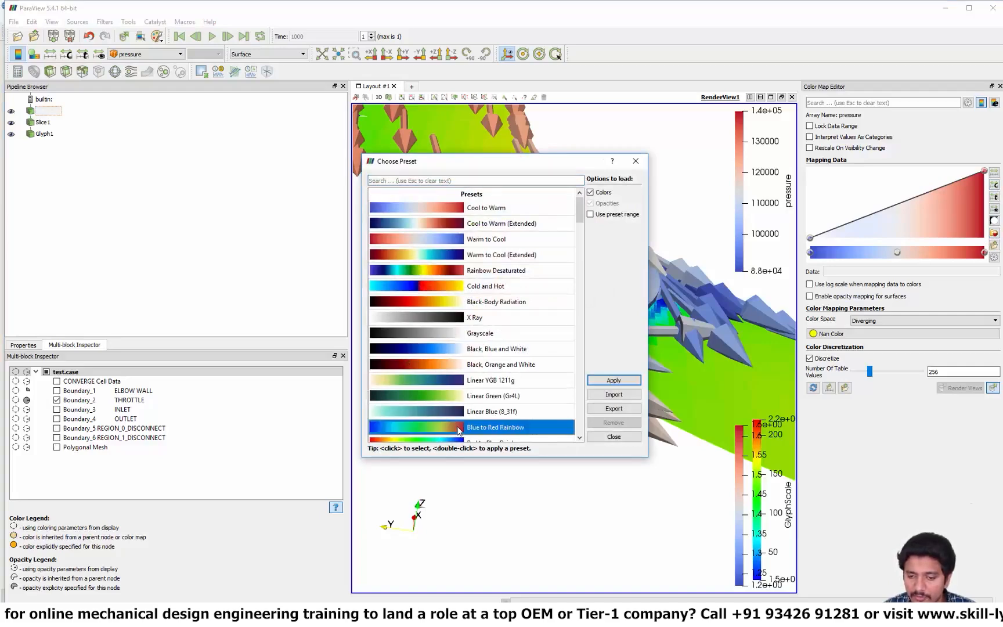
left_click(635, 161)
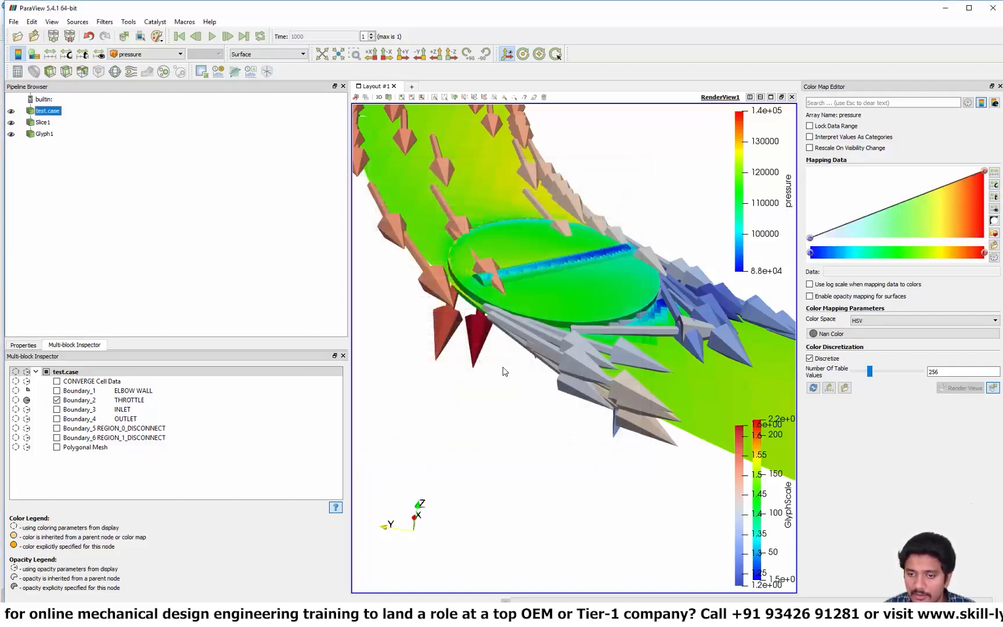
Examine the pressure distribution over the throttle disc and shaft together with the surrounding flow arrows.
left_click_drag(494, 355, 580, 384)
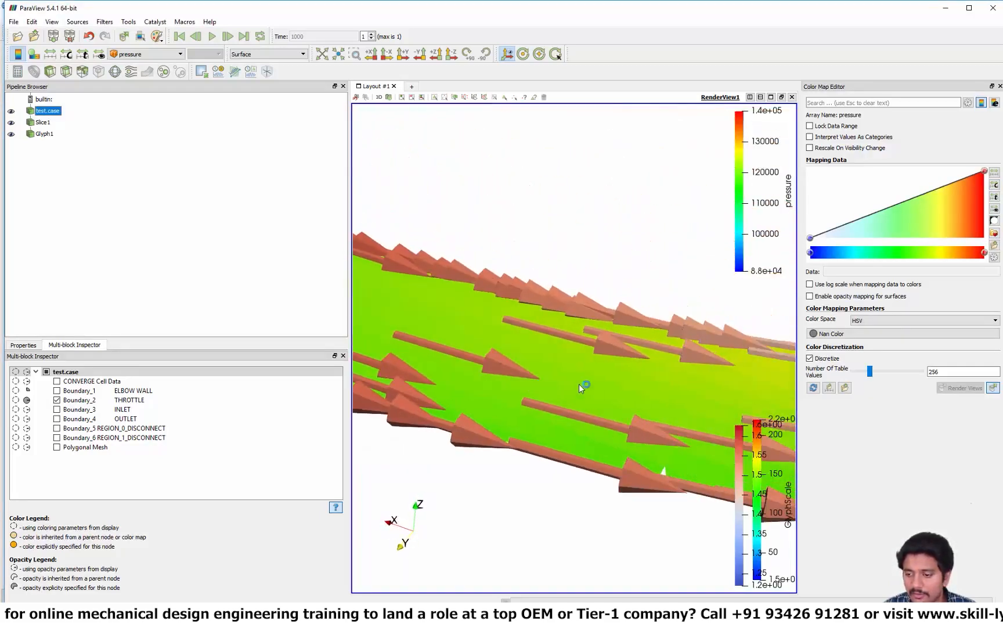
scroll(601, 387, "up", 2)
middle_click_drag(601, 388, 377, 275)
scroll(612, 341, "up", 5)
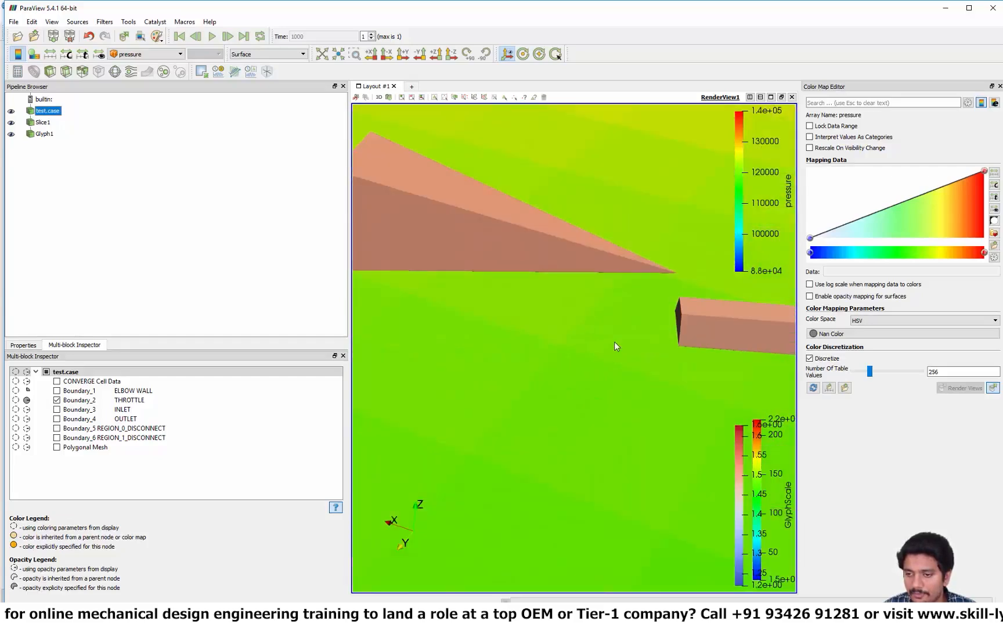
scroll(615, 342, "down", 8)
middle_click_drag(622, 343, 481, 345)
left_click_drag(480, 344, 540, 355)
scroll(540, 355, "up", 2)
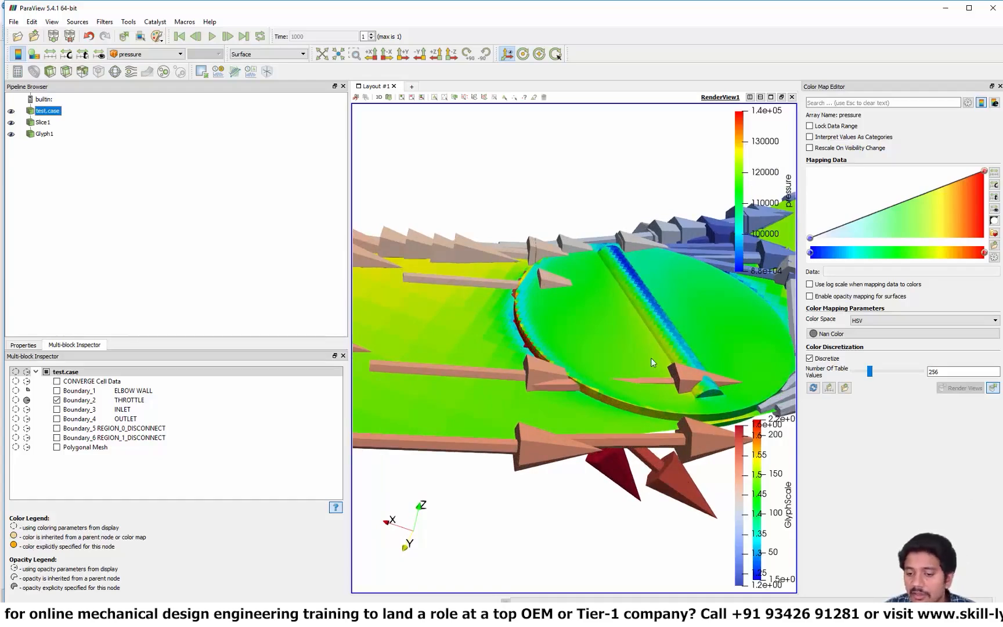
left_click_drag(731, 300, 542, 248)
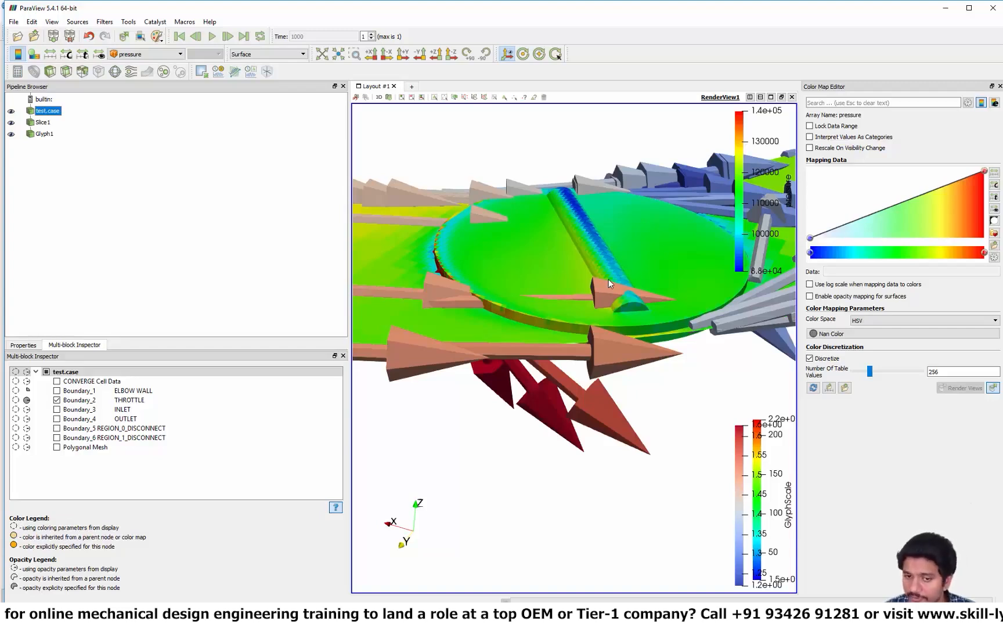
Hide the velocity arrow glyphs and inspect the unobstructed throttle up close.
left_click(11, 134)
scroll(479, 400, "up", 3)
scroll(502, 389, "down", 3)
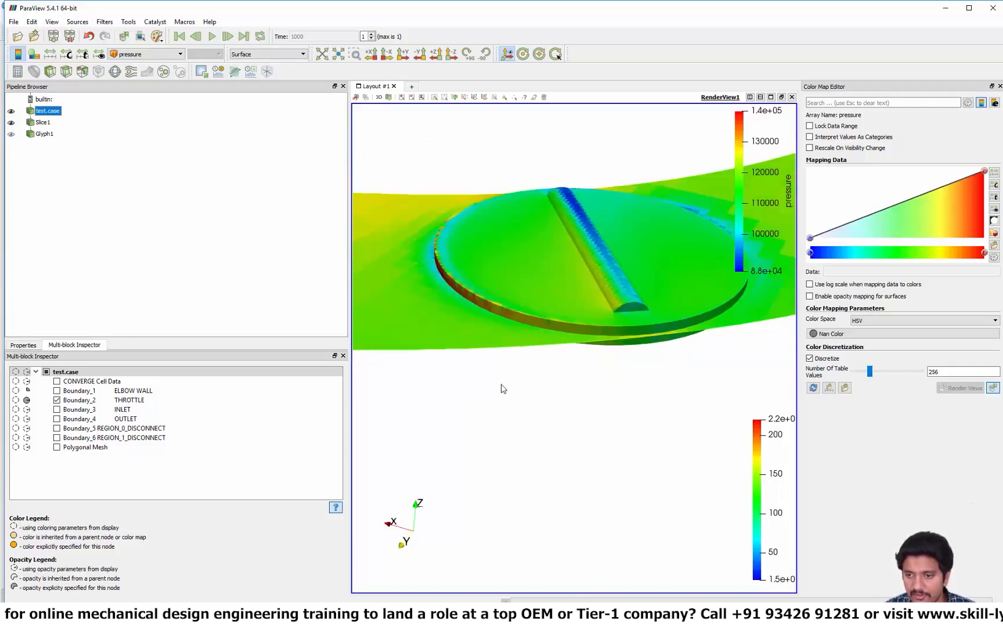
Hide Slice1 and examine the pressure distribution on the isolated throttle disc and shaft.
left_click(11, 123)
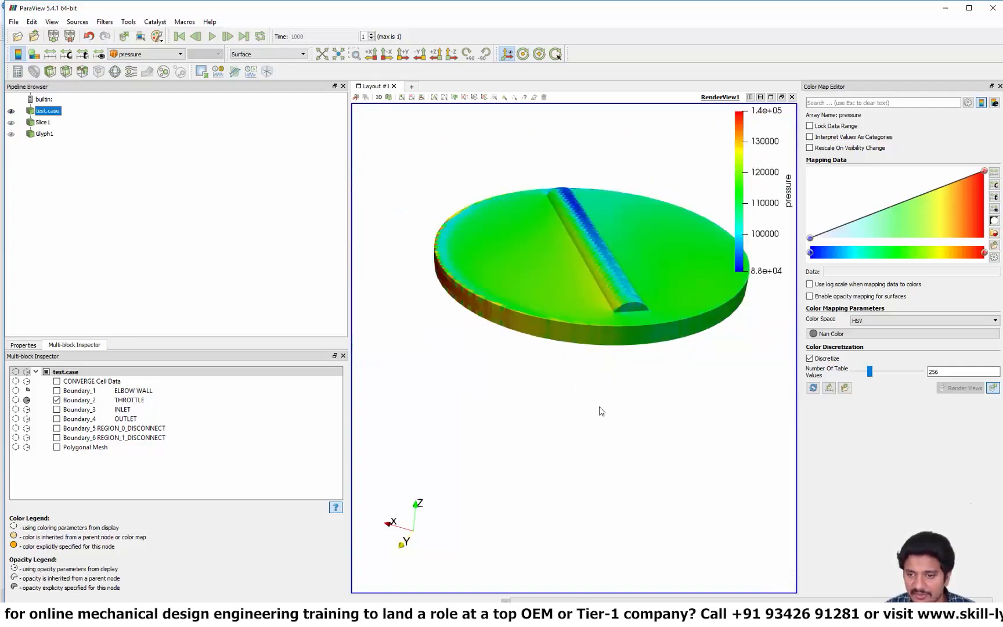
scroll(601, 410, "up", 5)
scroll(601, 410, "down", 5)
left_click_drag(613, 396, 582, 474)
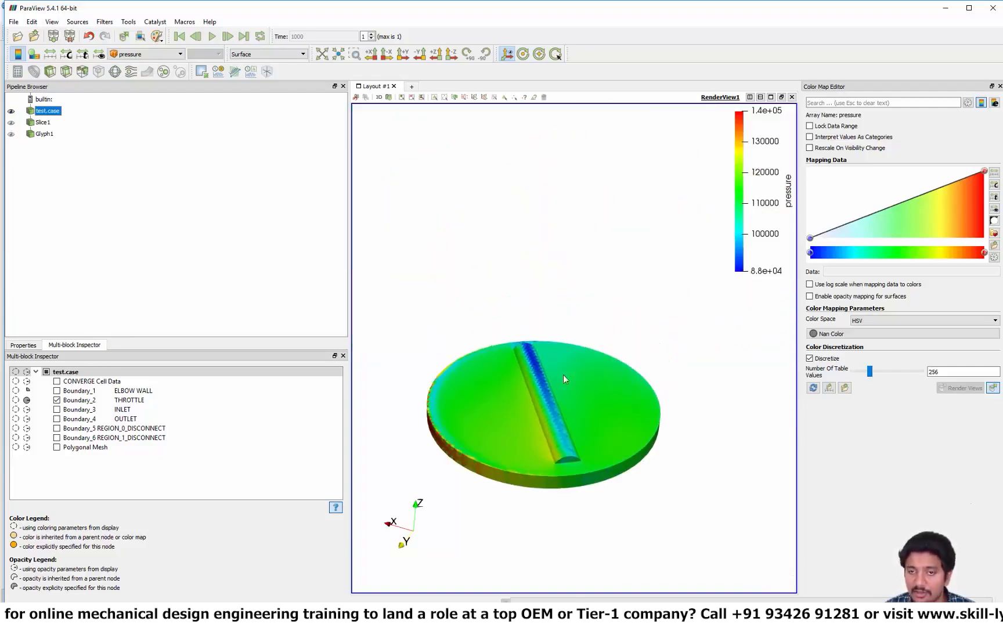
left_click_drag(508, 369, 486, 217)
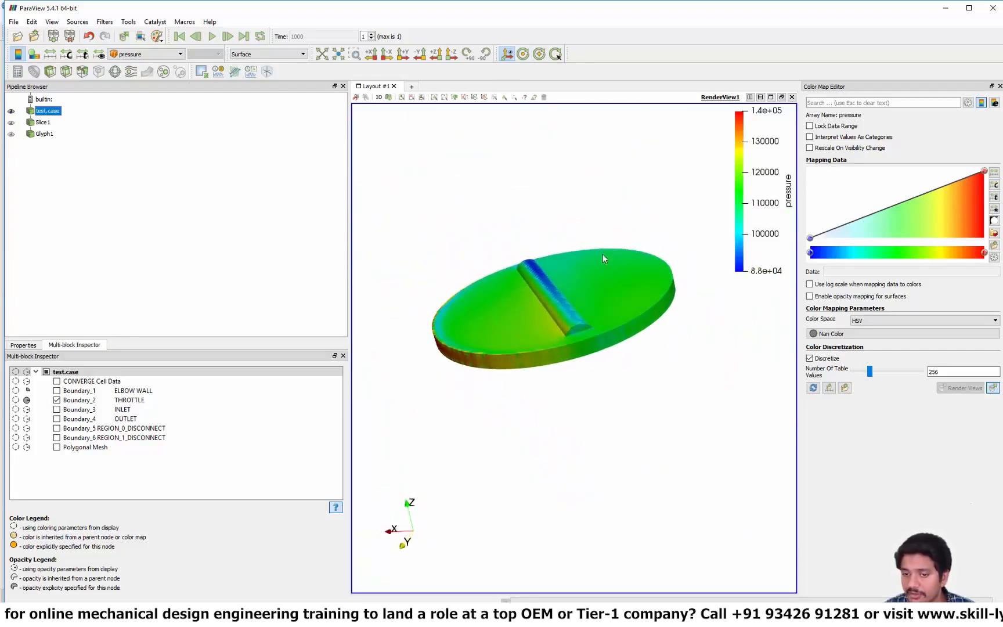
left_click_drag(602, 255, 583, 203)
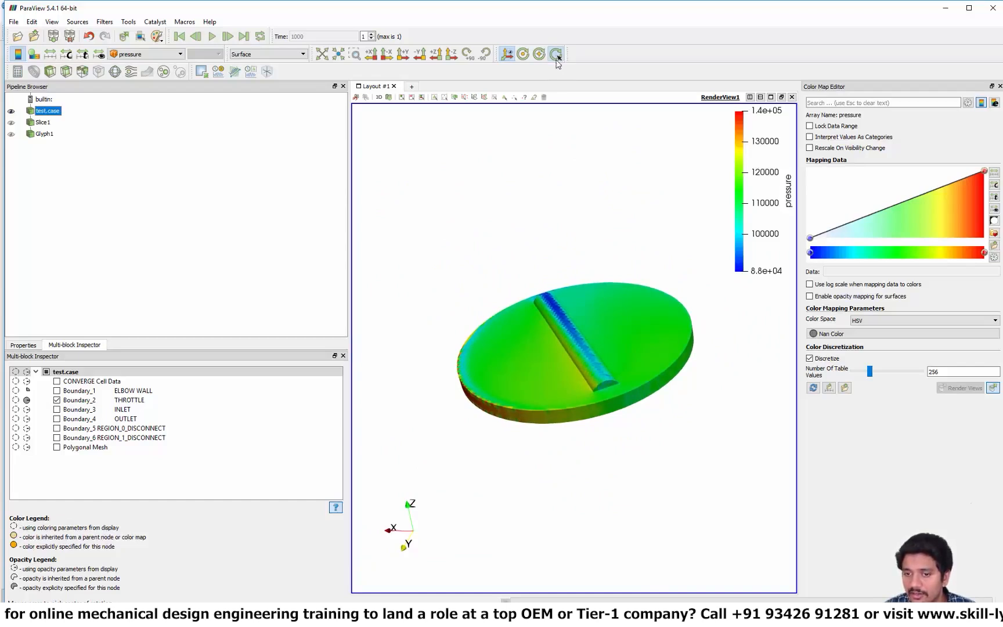
Pick a centre of rotation on the throttle disc and inspect its surface pressure from several angles.
left_click(568, 391)
left_click_drag(491, 387, 671, 266)
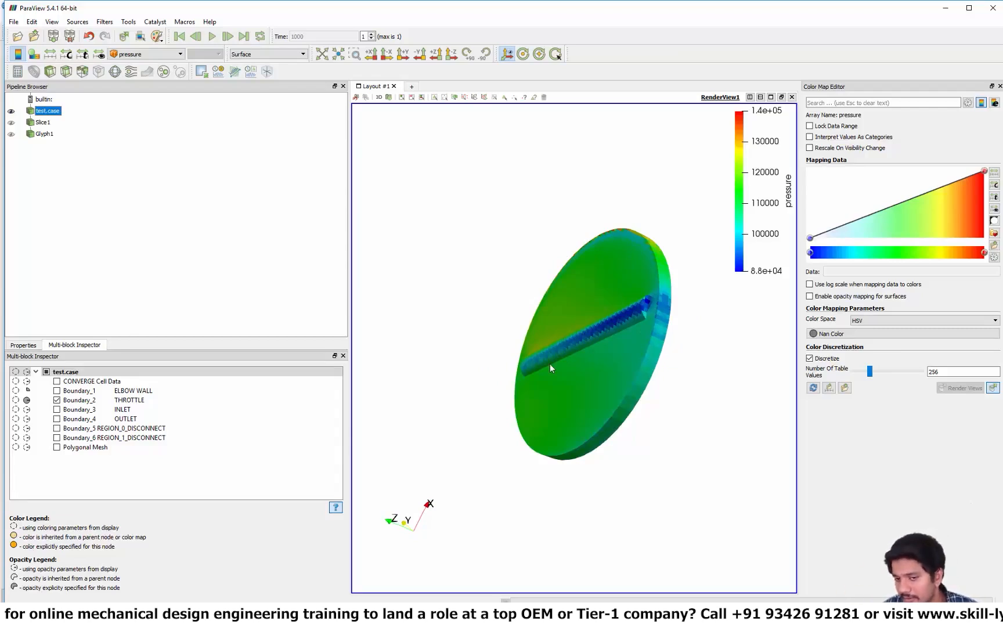
scroll(546, 351, "up", 4)
scroll(546, 352, "down", 9)
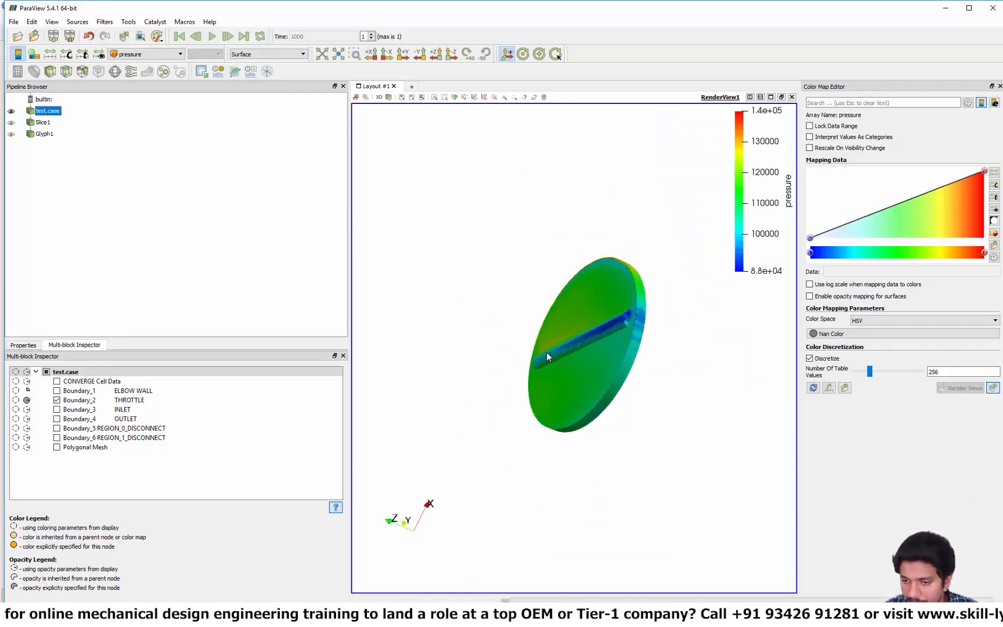
left_click_drag(508, 378, 552, 330)
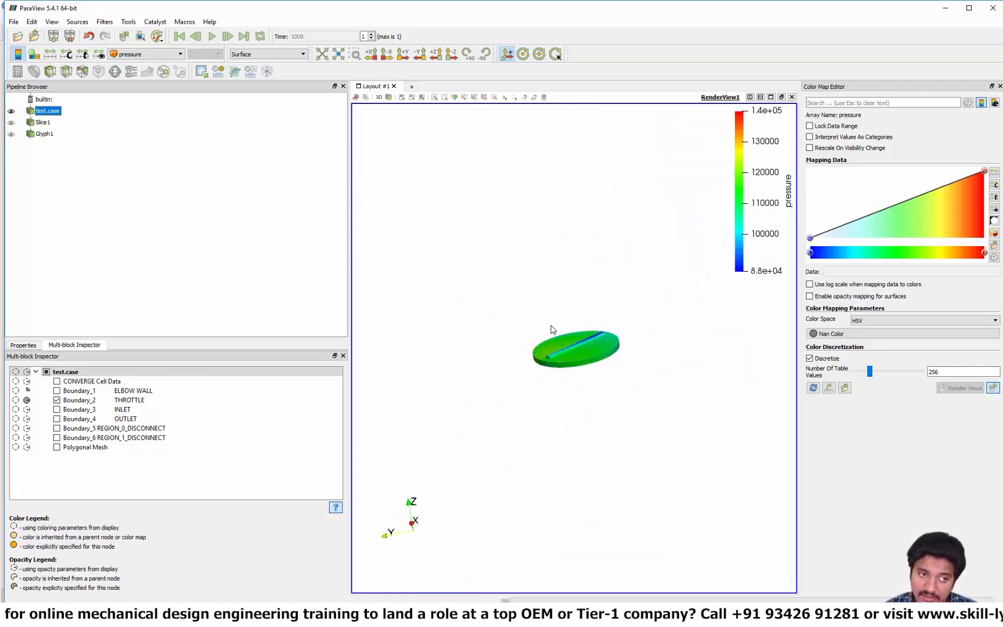
Show Glyph1 and Slice1 together with the pressure-coloured throttle again.
left_click(11, 134)
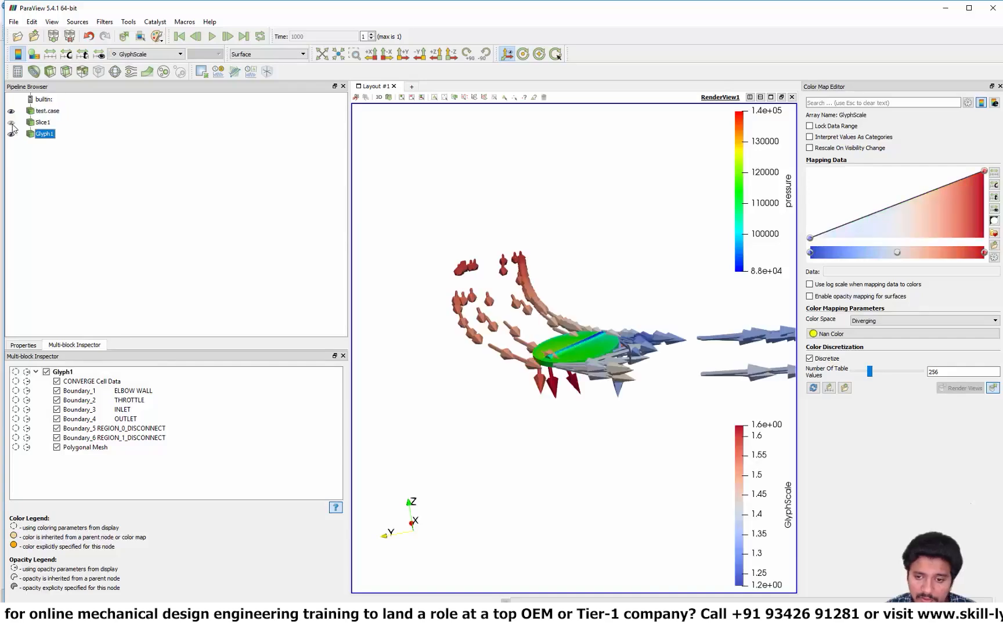
left_click(11, 122)
scroll(476, 395, "up", 5)
left_click_drag(486, 434, 510, 470)
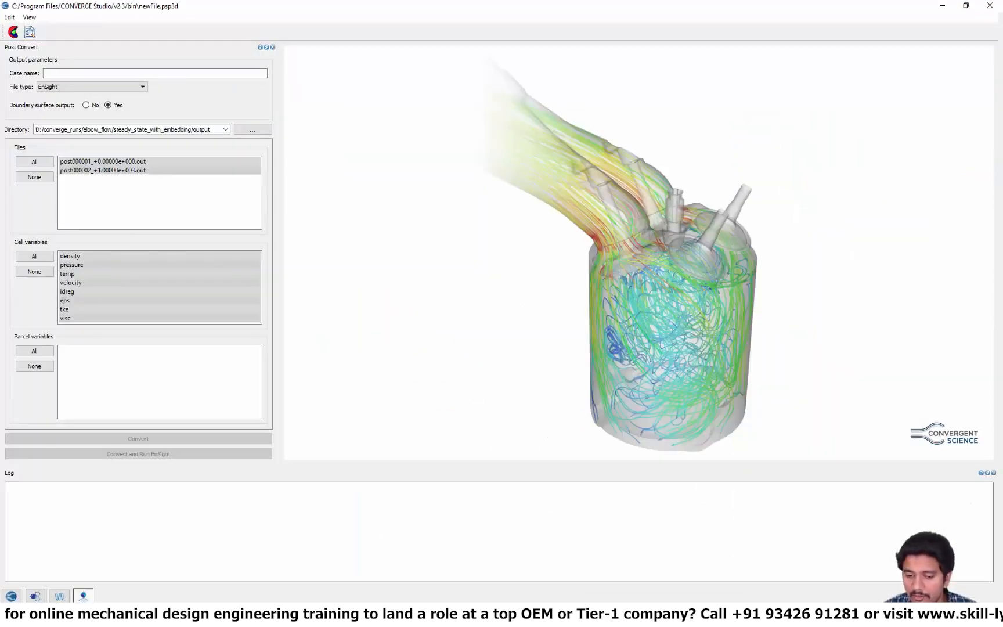
Check the inlet and outflow mass flow plots in CONVERGE Studio, and switch to the Cygwin terminal at the steady_state_with_embedding folder.
left_click(61, 596)
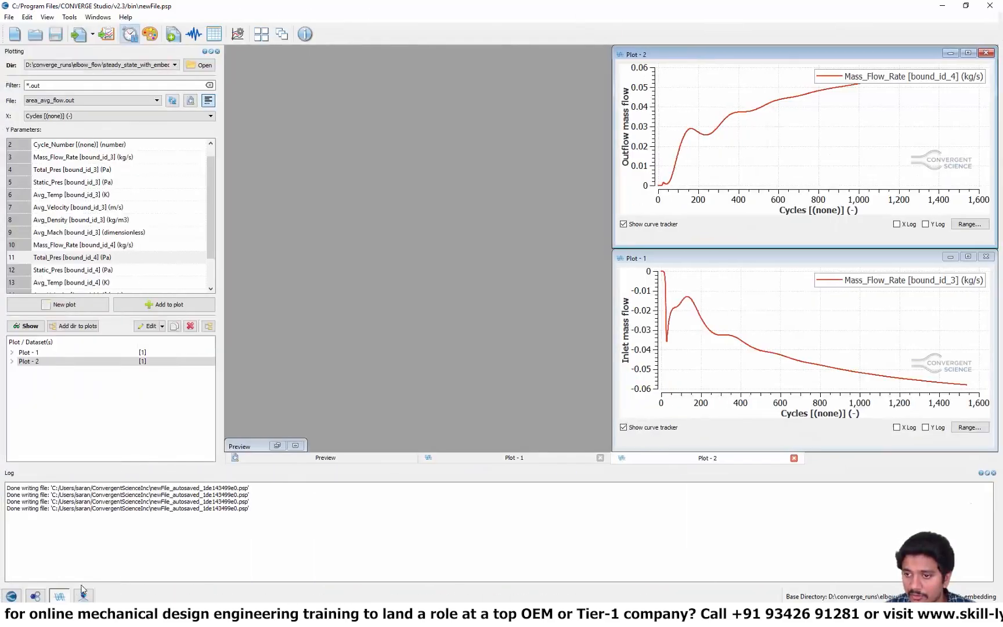
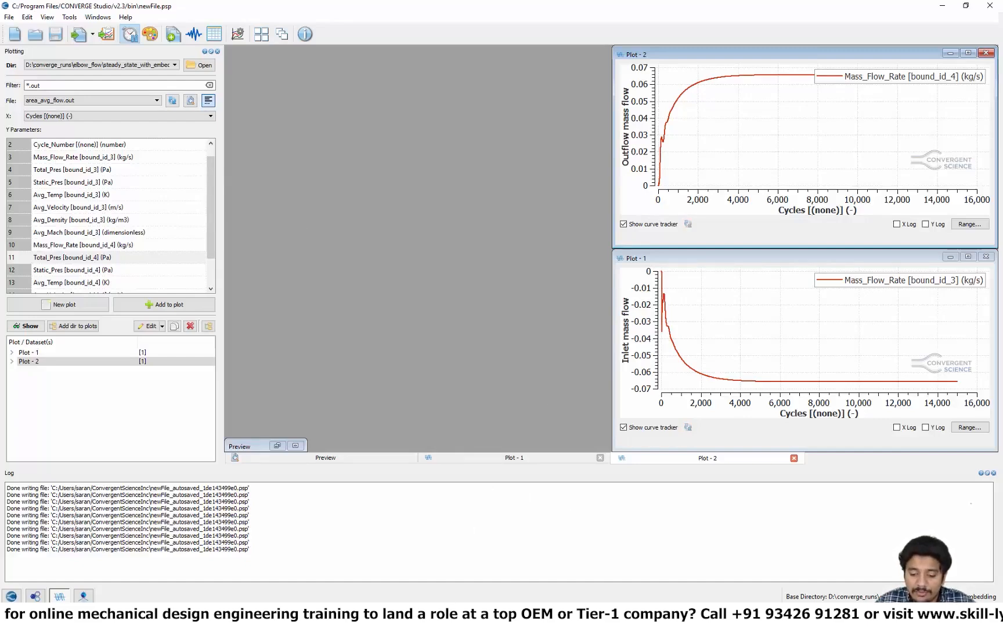
left_click(447, 614)
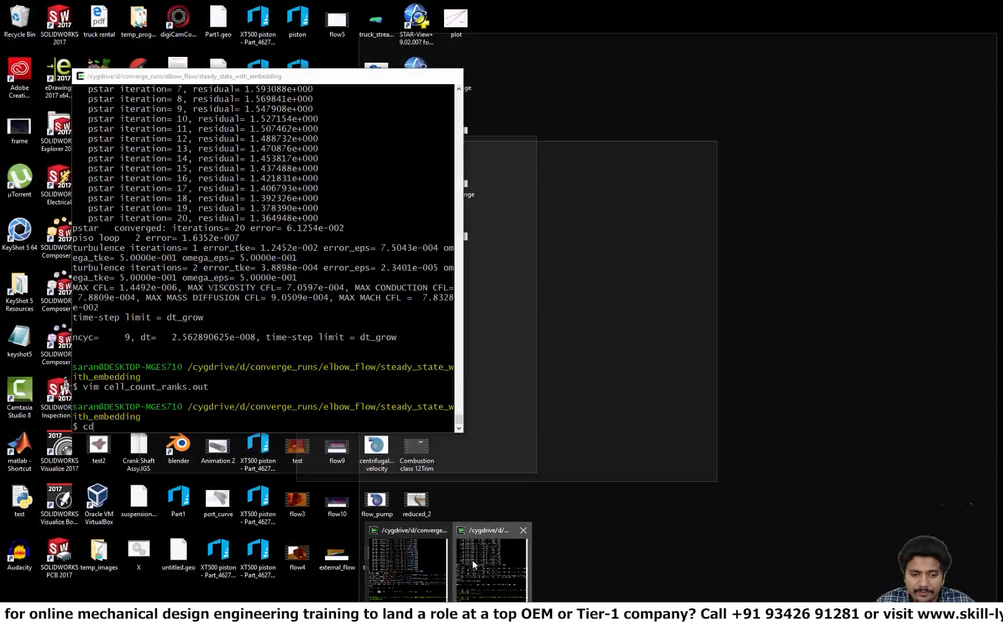
left_click(473, 562)
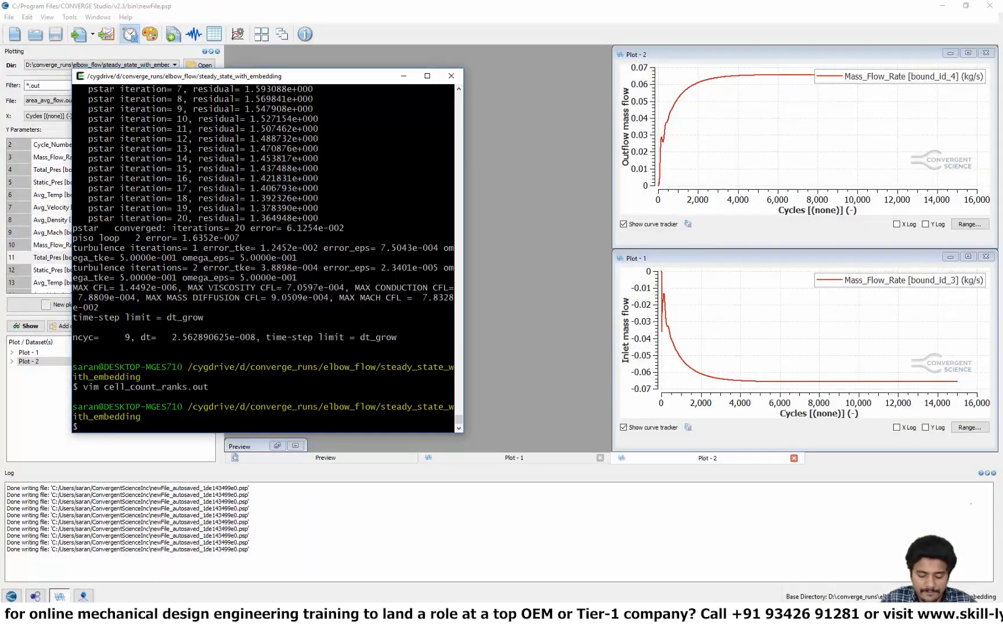
List the run folder's files and display the end of logfile with tail.
type("ls")
key("Return")
type("t")
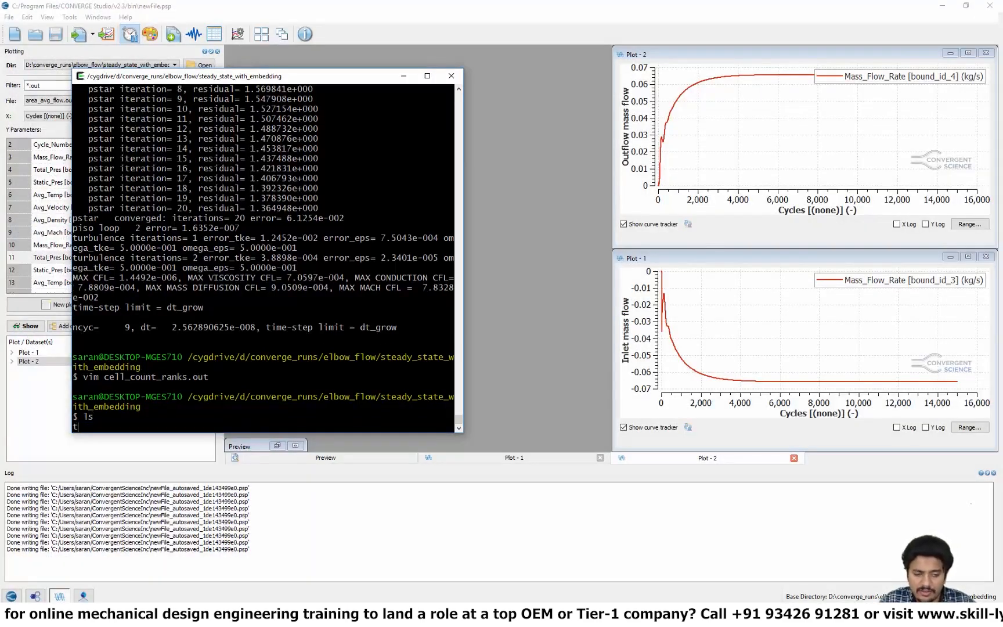
type("ail logfile")
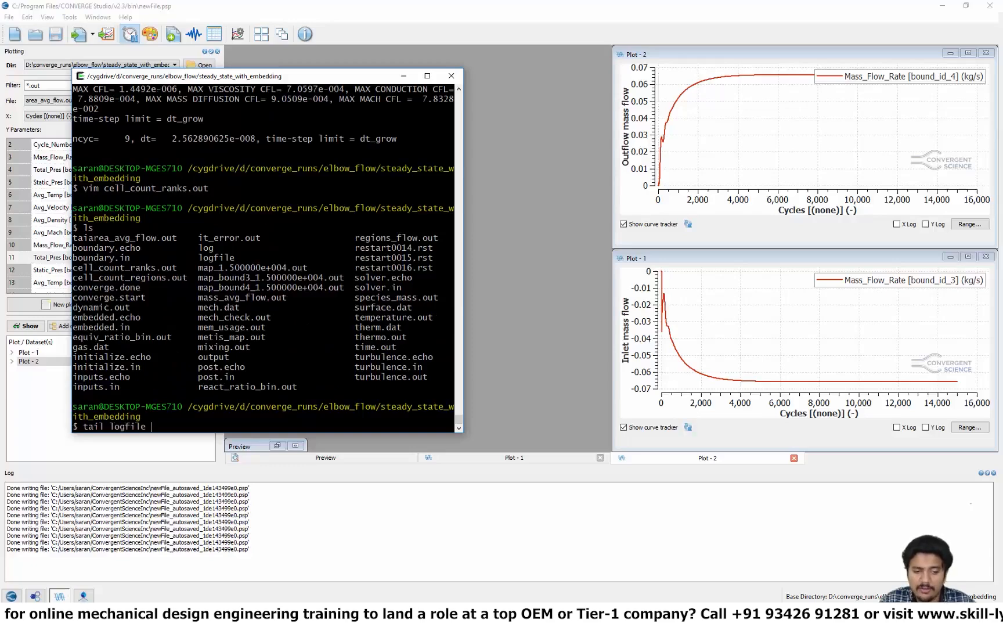
key("Return")
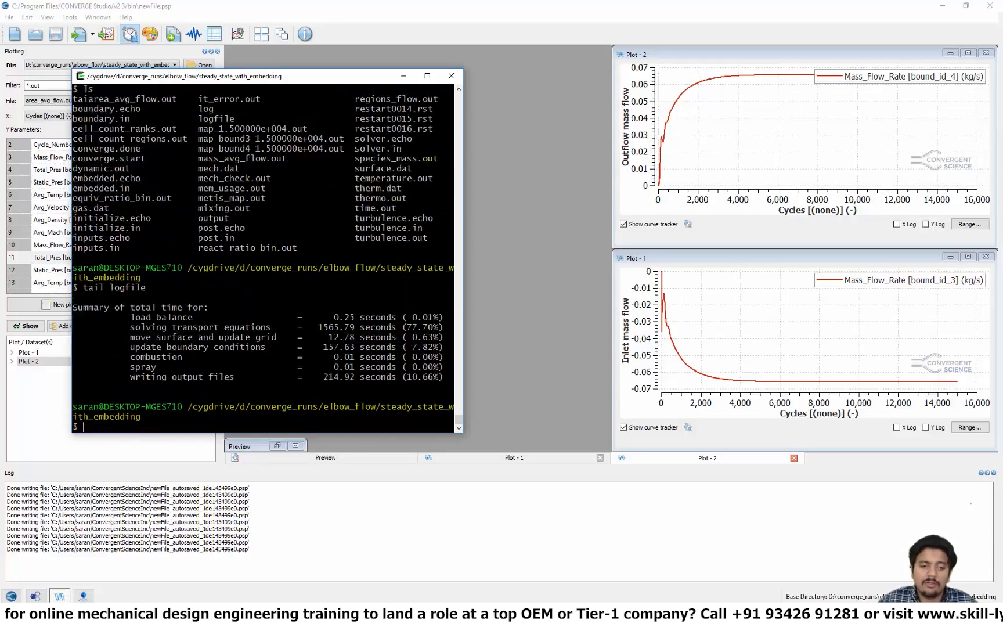
Maximize the terminal and print the last 100 lines of logfile with tail -100.
left_click(428, 76)
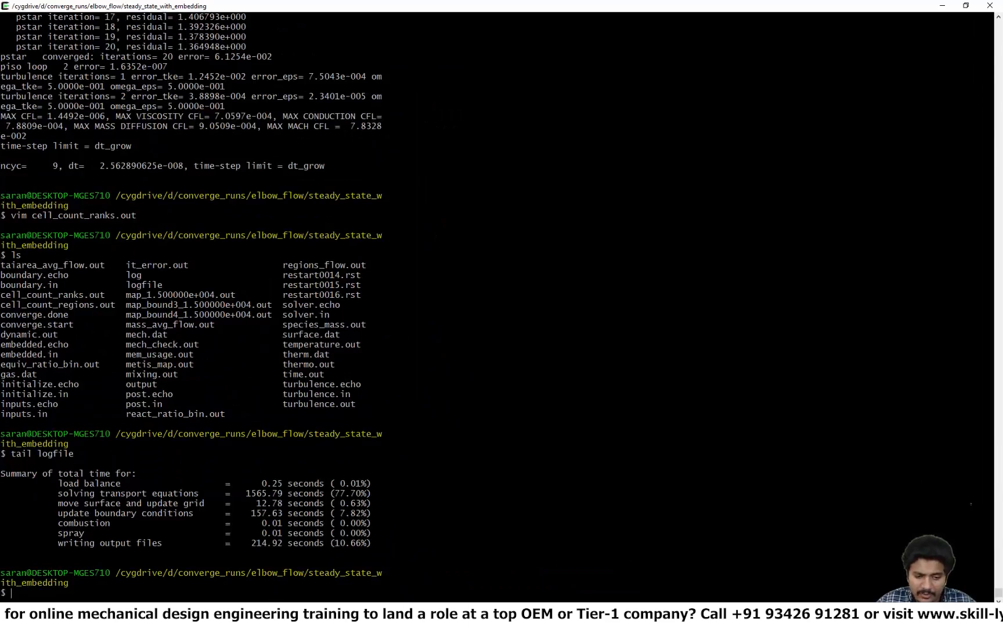
key("Up")
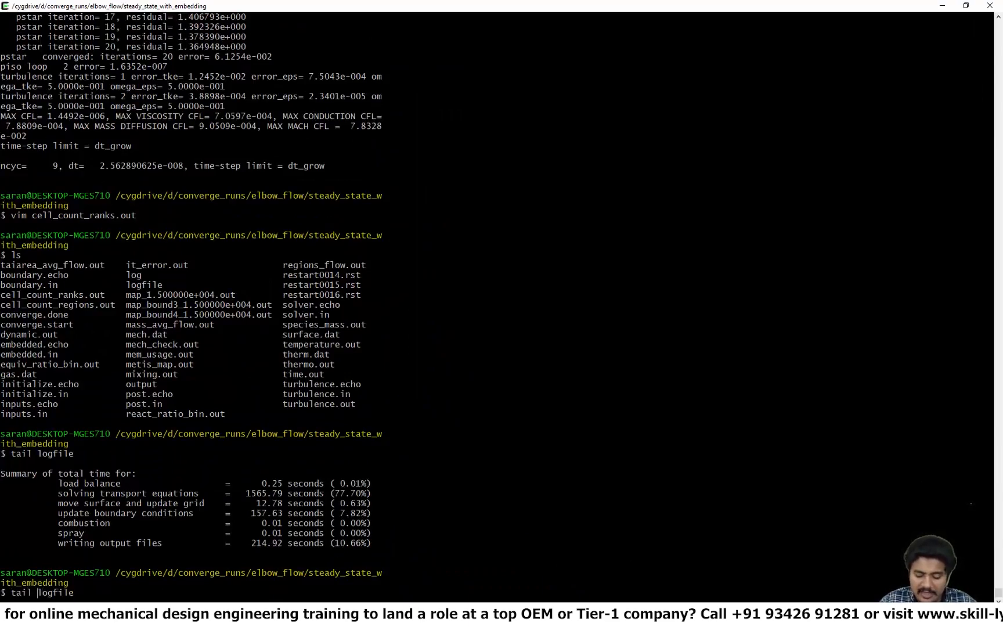
type("-100")
key("Return")
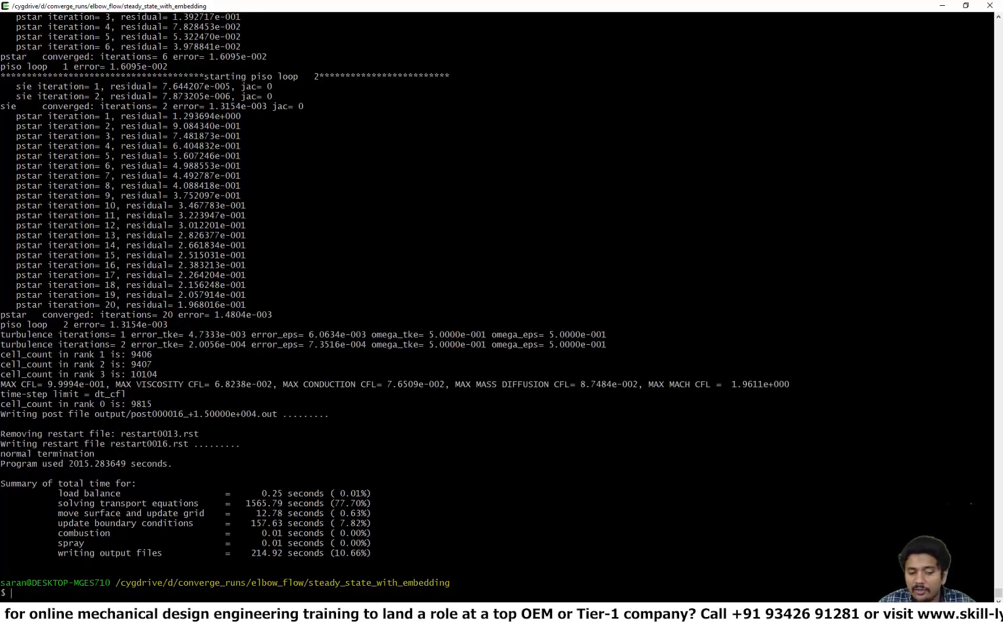
Examine the total run time and its breakdown into transport equations, grid update and output writing in the log summary.
left_click_drag(69, 463, 94, 463)
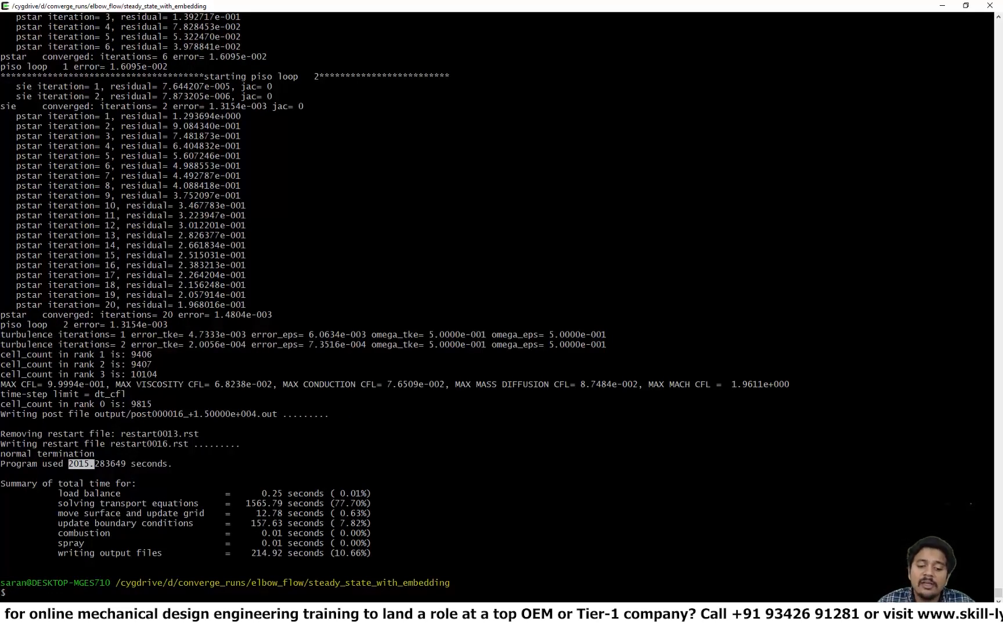
left_click_drag(245, 492, 292, 549)
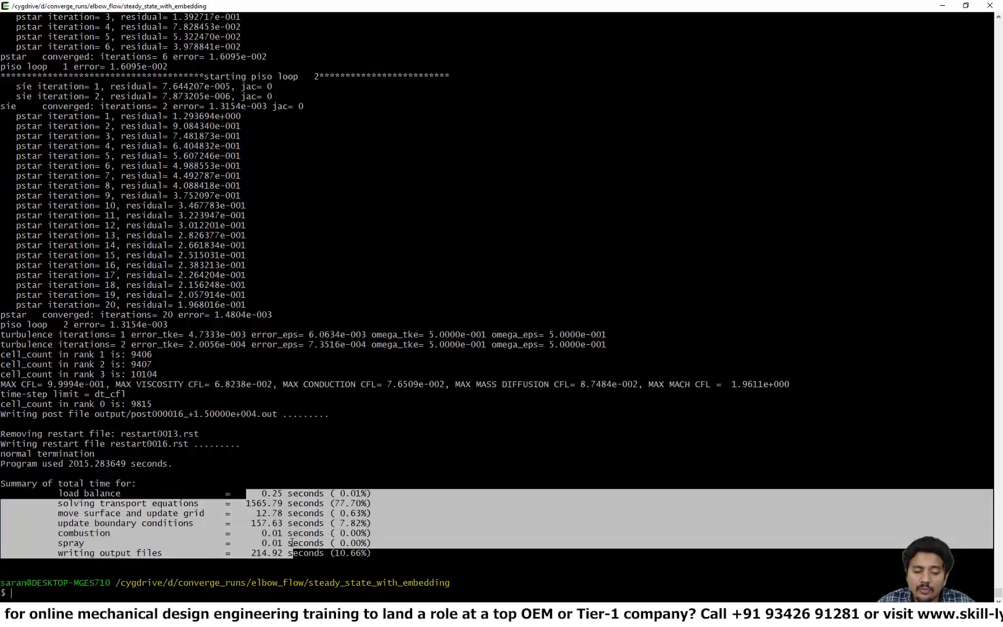
left_click(293, 550)
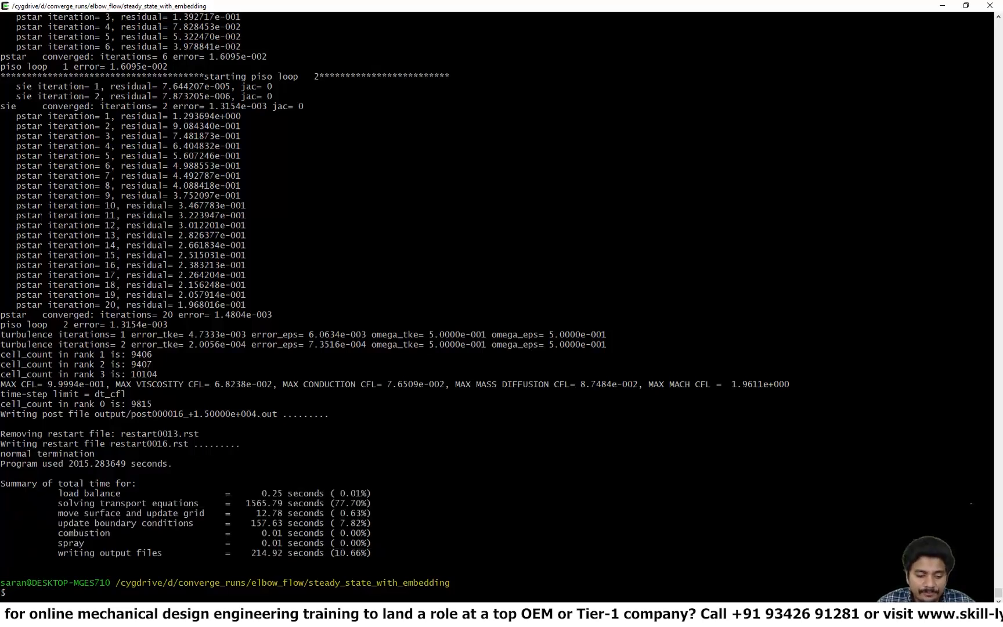
triple_click(293, 503)
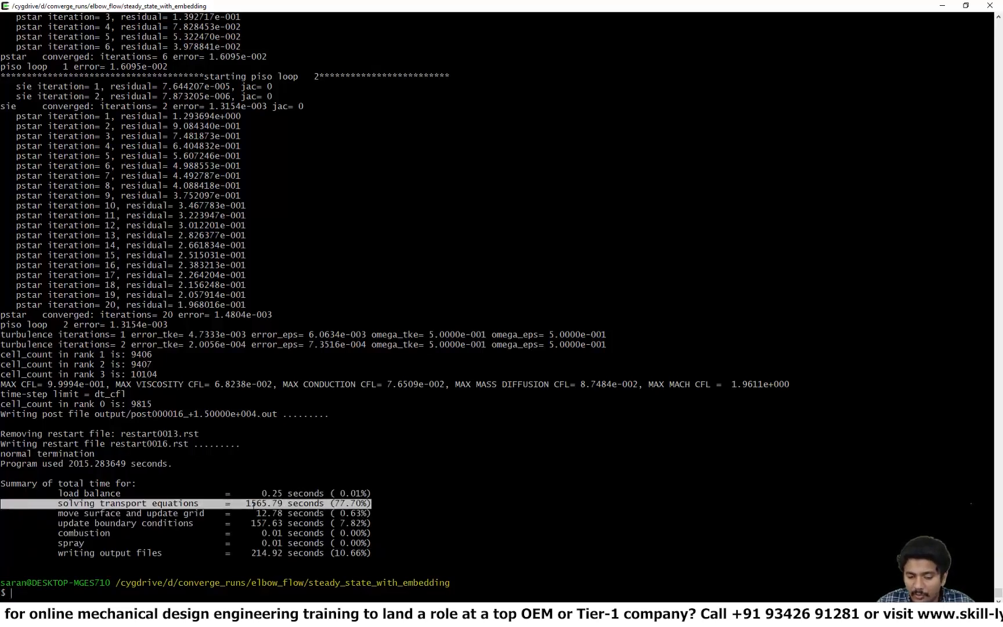
left_click(292, 503)
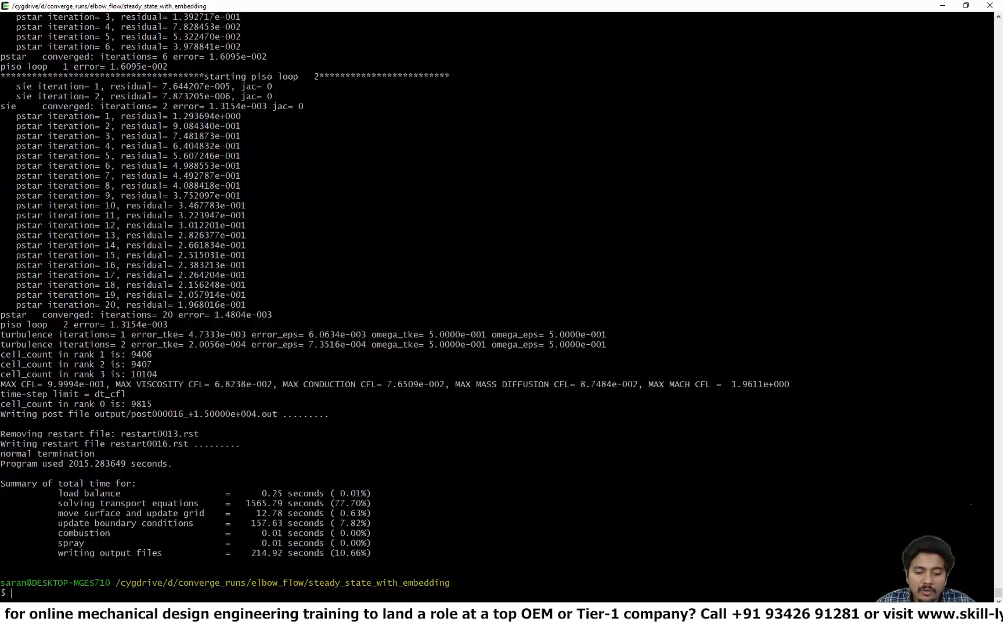
left_click_drag(246, 503, 371, 503)
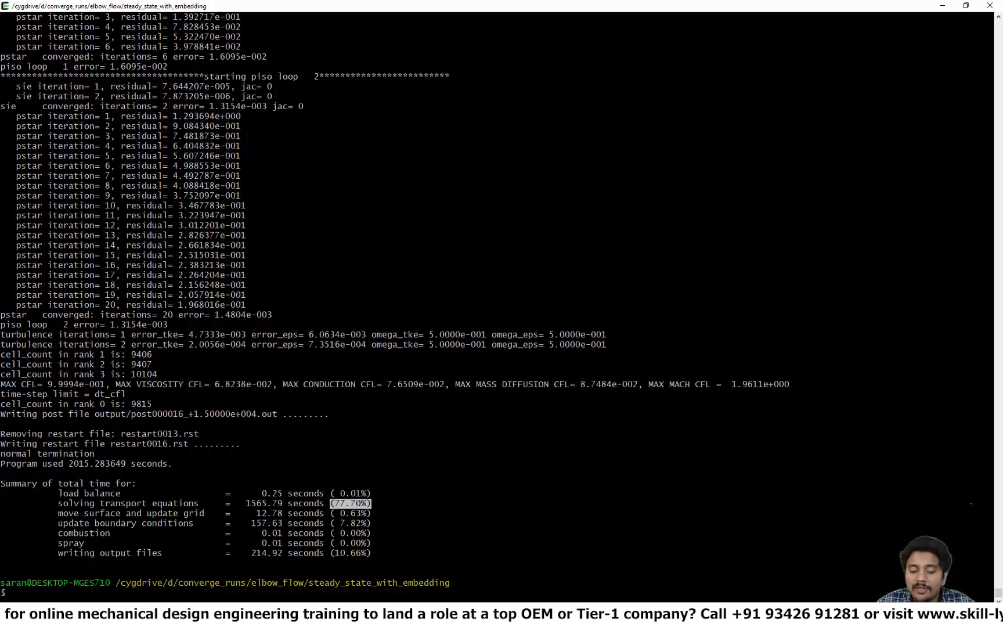
left_click_drag(251, 513, 370, 513)
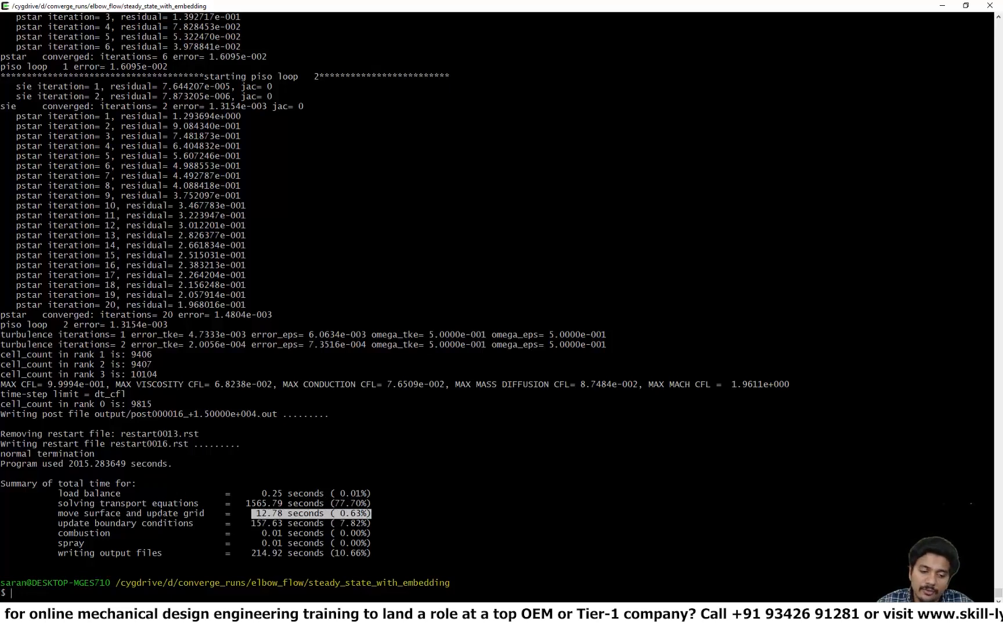
left_click(345, 515)
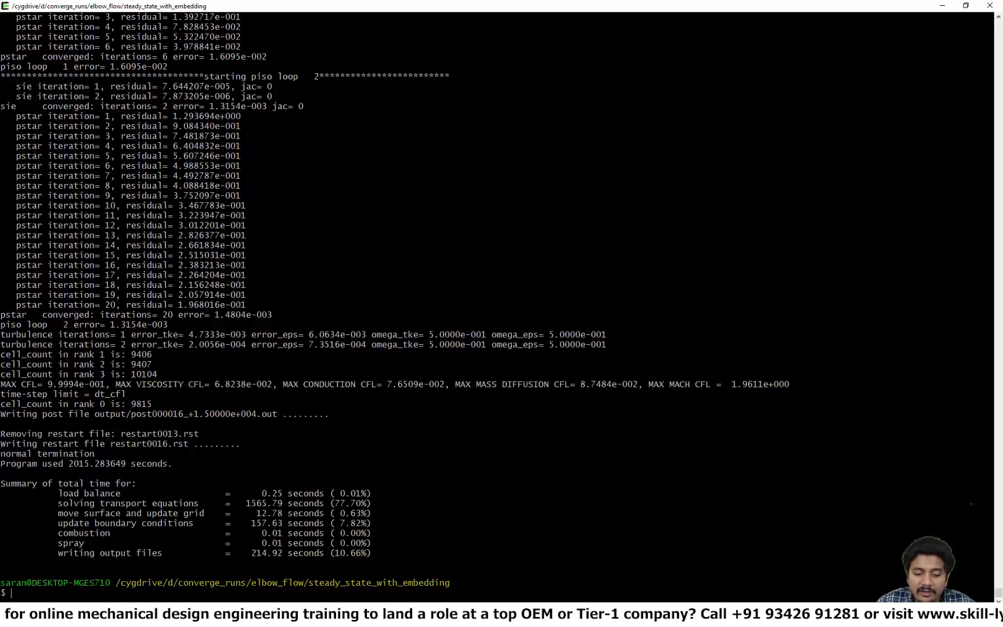
left_click_drag(330, 553, 374, 555)
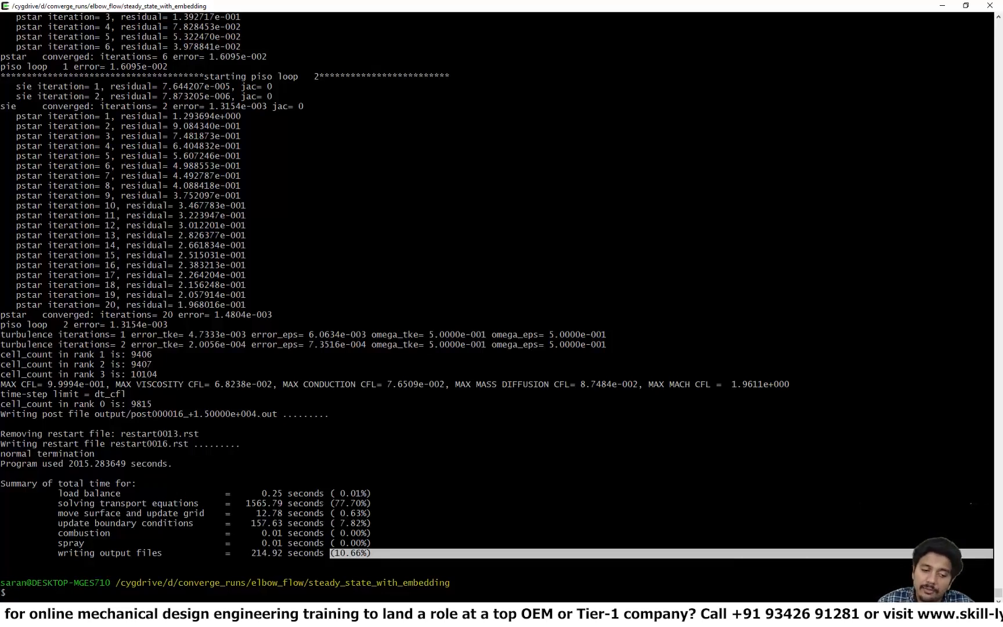
key("Escape")
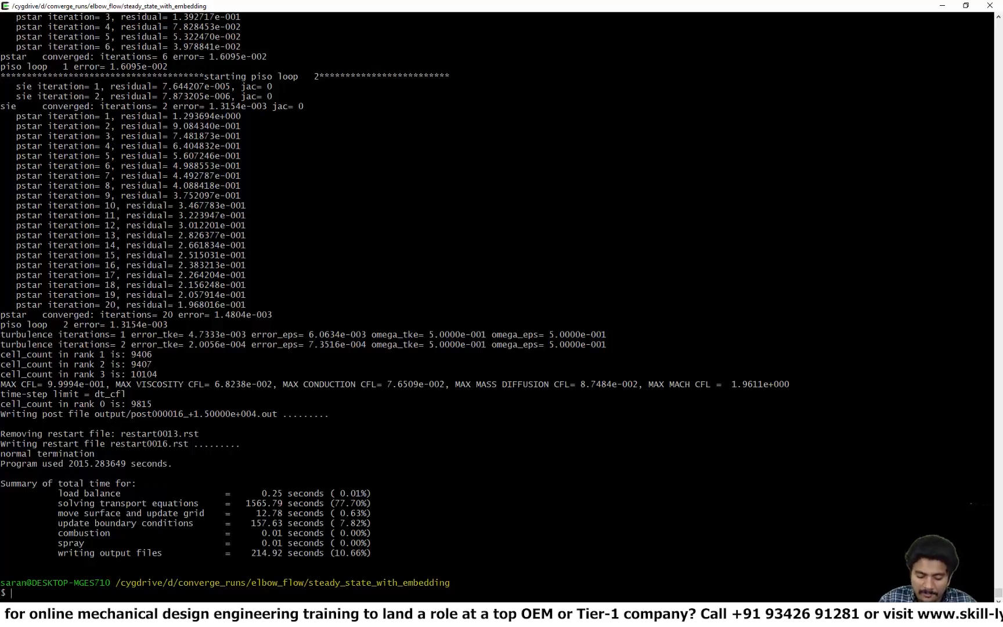
List the run folder's files again and highlight thermo.out in the listing.
type("ls")
key("Return")
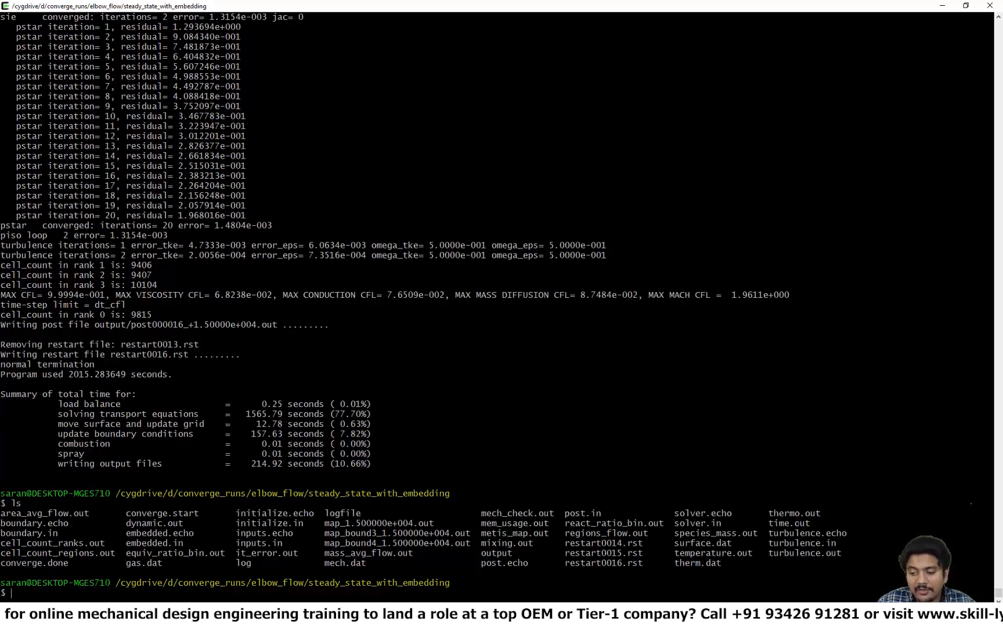
double_click(789, 514)
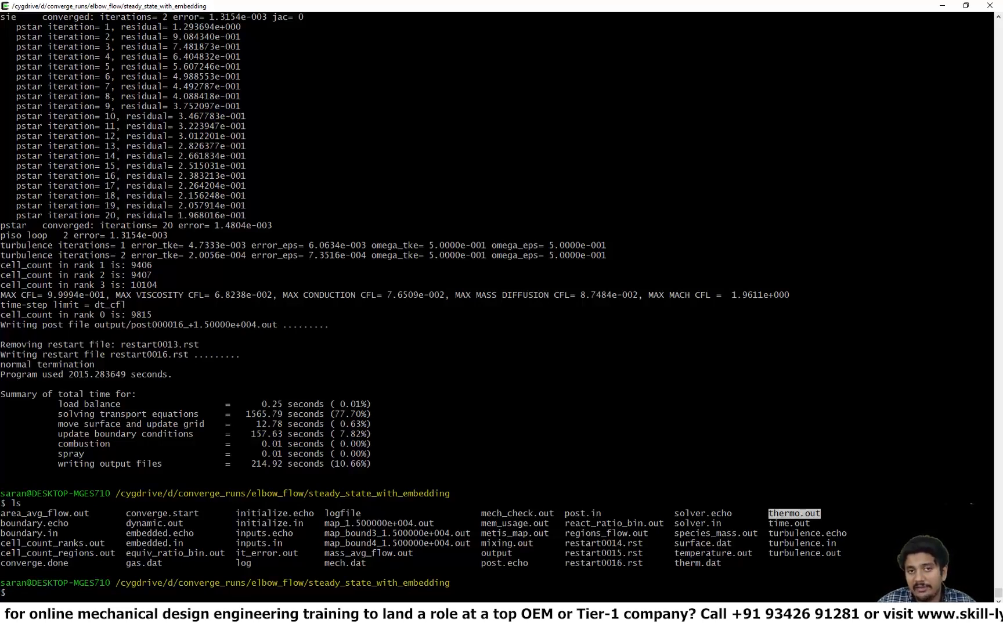
Open thermo.out in vim and turn off line wrapping with :set nowrap.
type("vim therm")
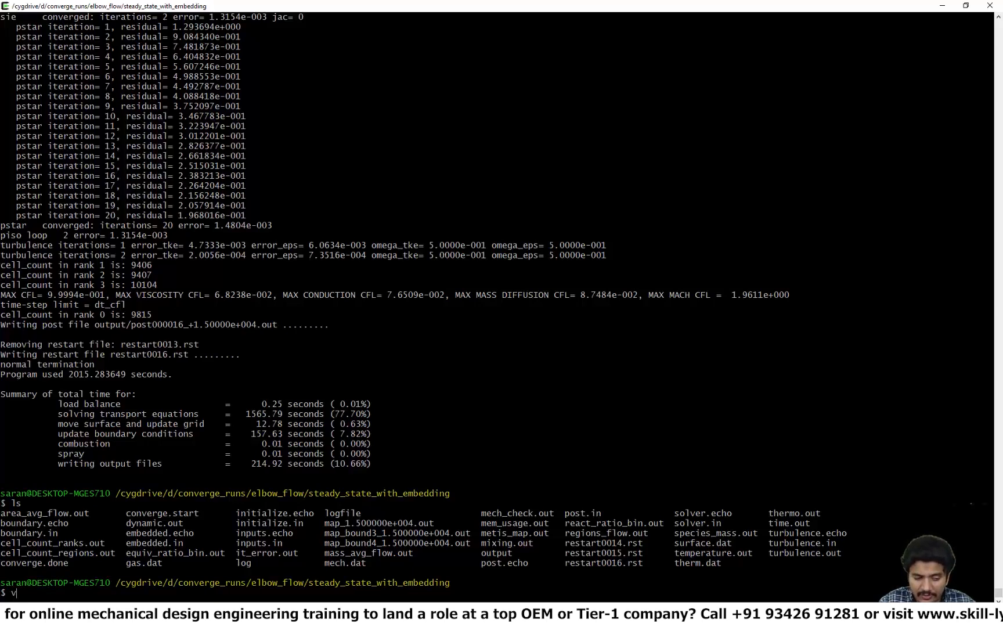
type("o.out")
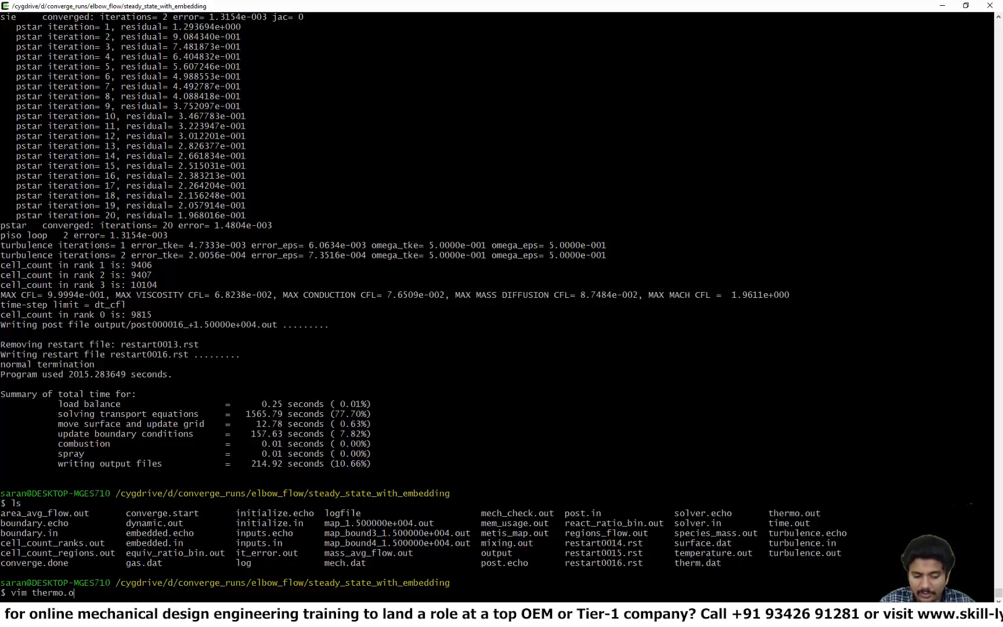
key("Return")
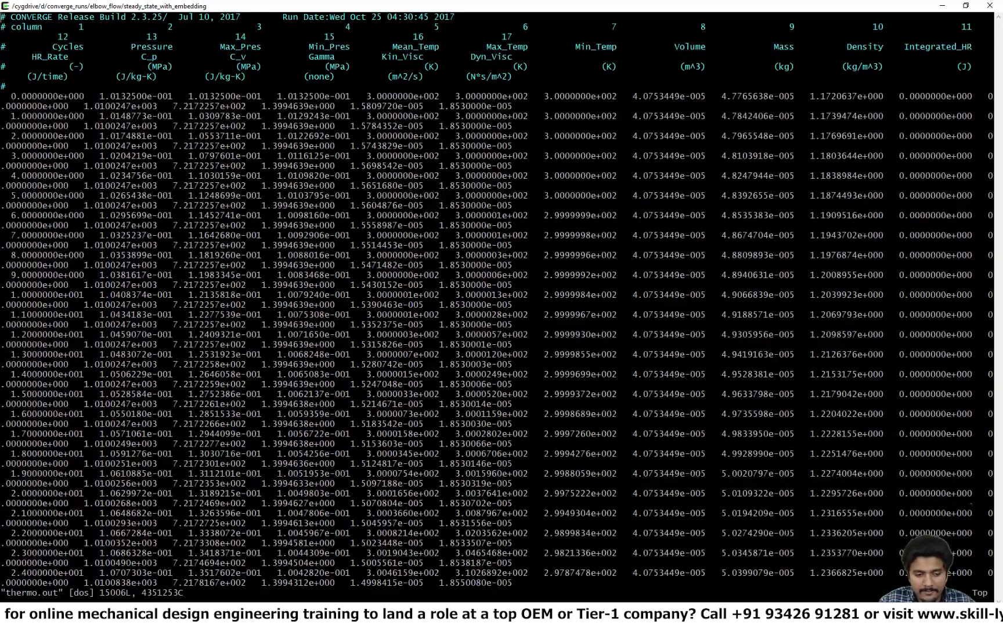
type(":set nowrap")
key("Return")
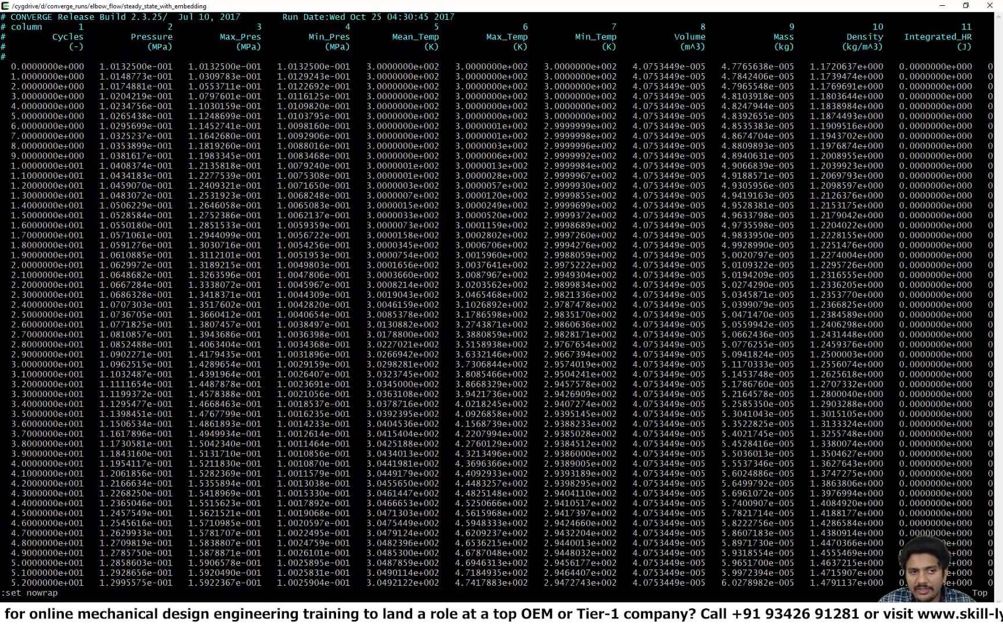
Highlight the Pressure and Min_Pres column headings in thermo.out, and quit vim.
double_click(151, 37)
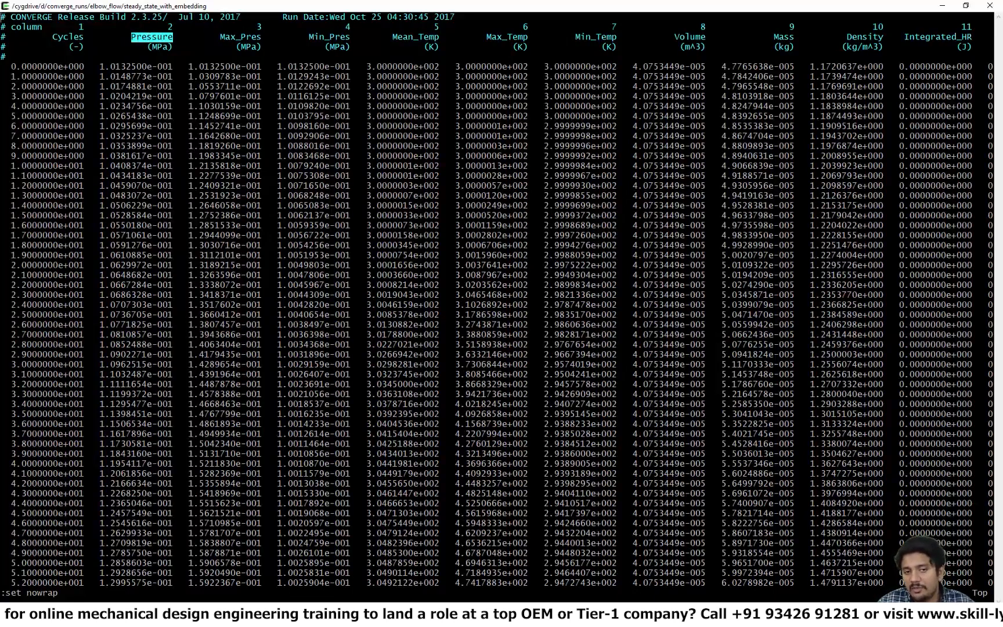
double_click(348, 36)
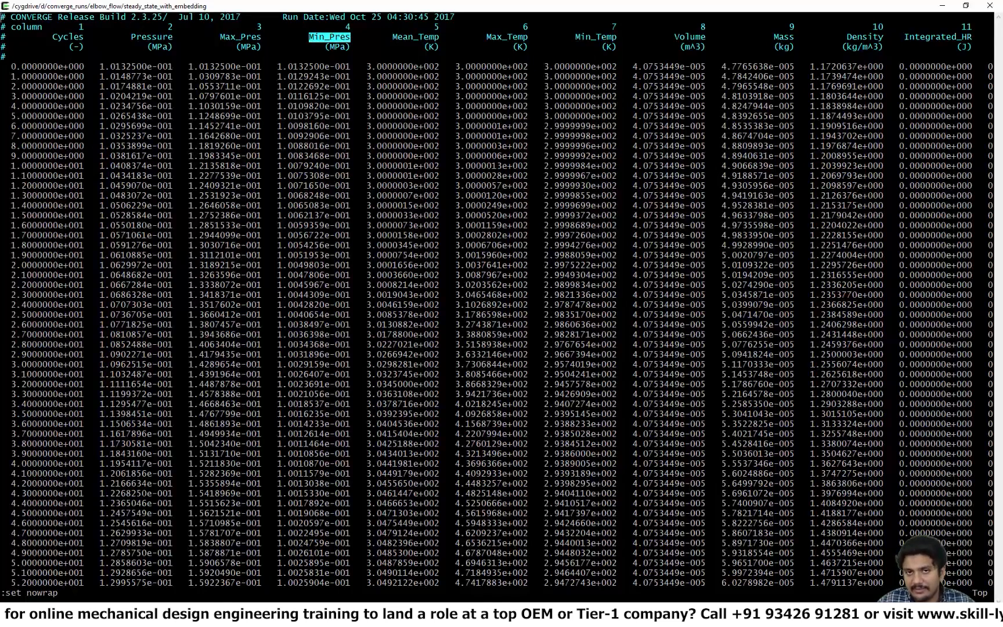
type(":q")
key("Return")
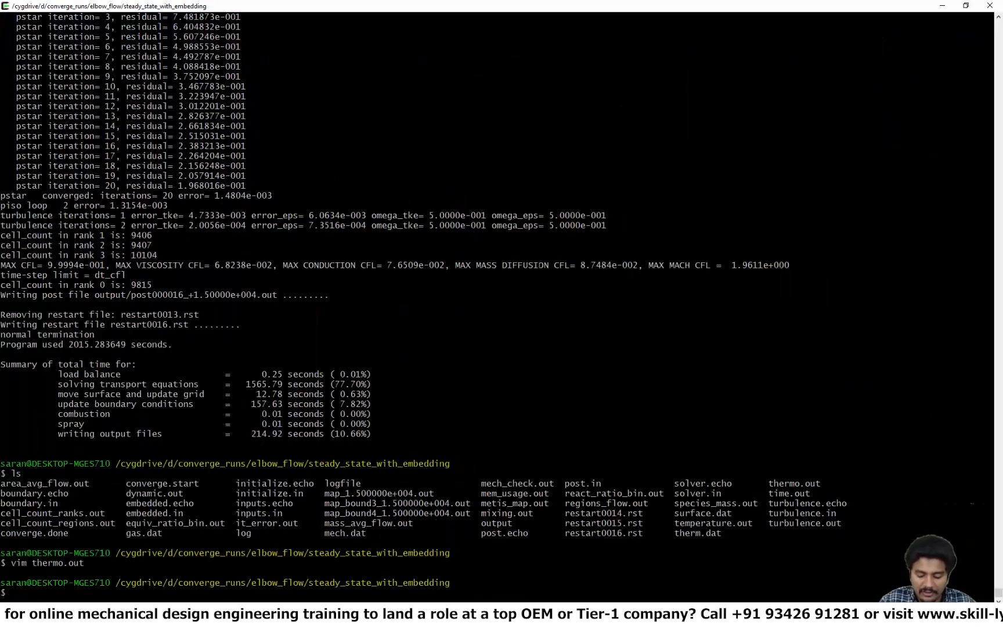
List the run folder's files again, open turbulence.out in vi and turn off line wrapping with :set nowrap.
type("ls")
key("Return")
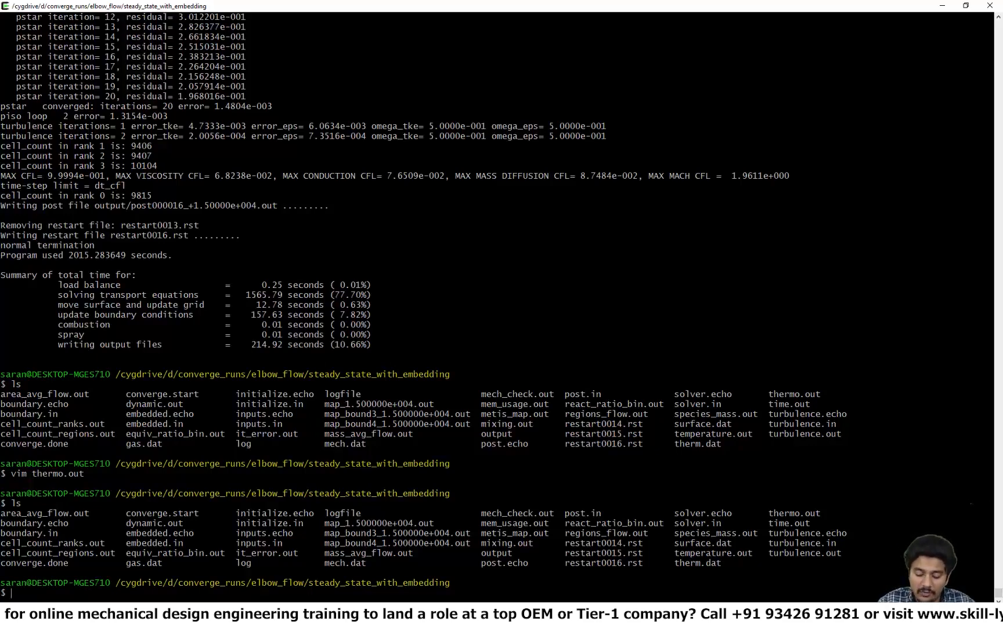
type("vi turbulence.")
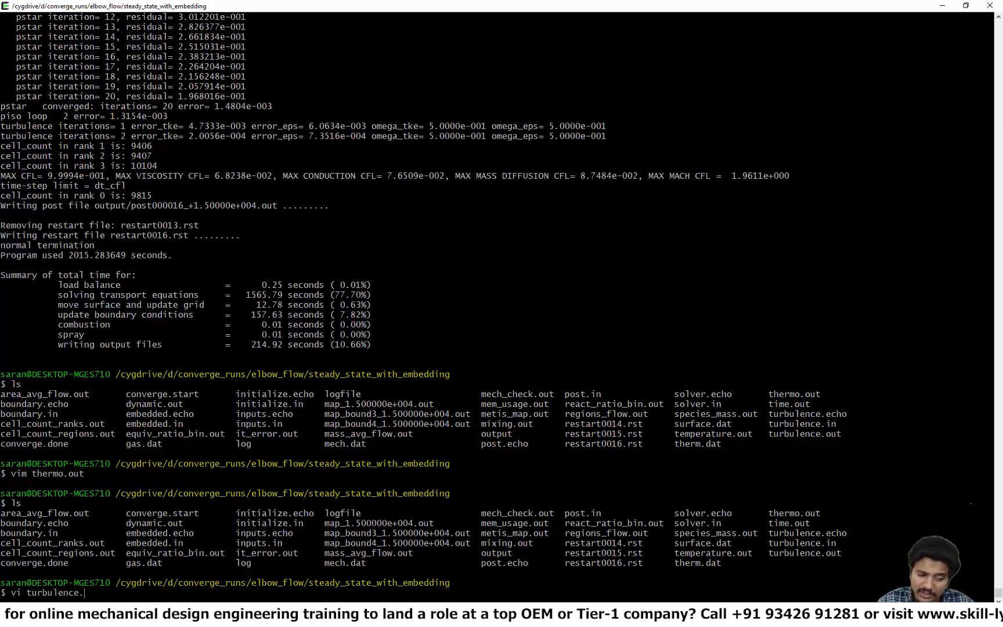
type("out")
key("Return")
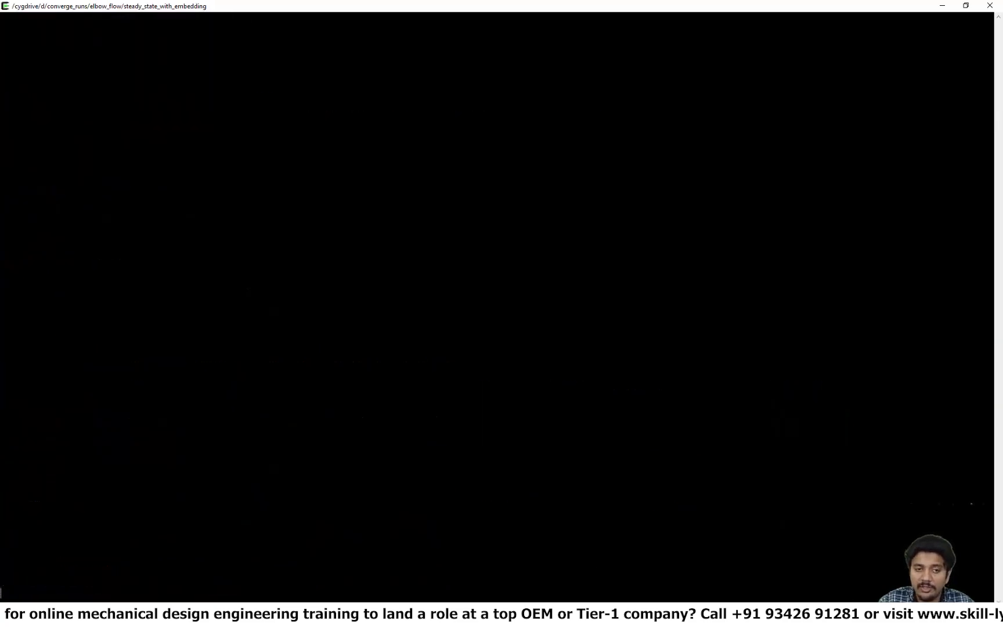
type(":set nowrap")
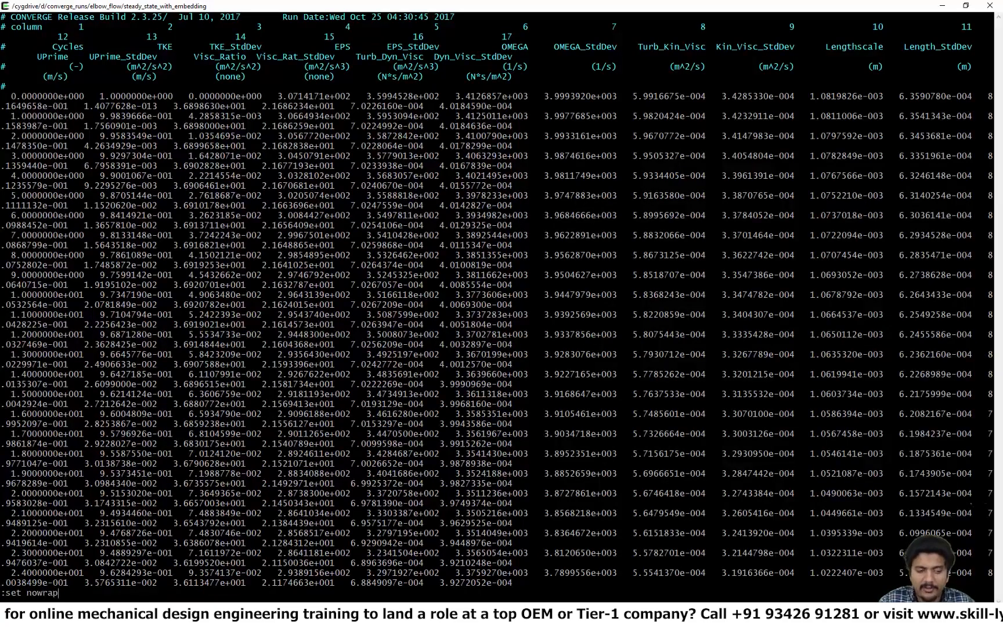
key("Return")
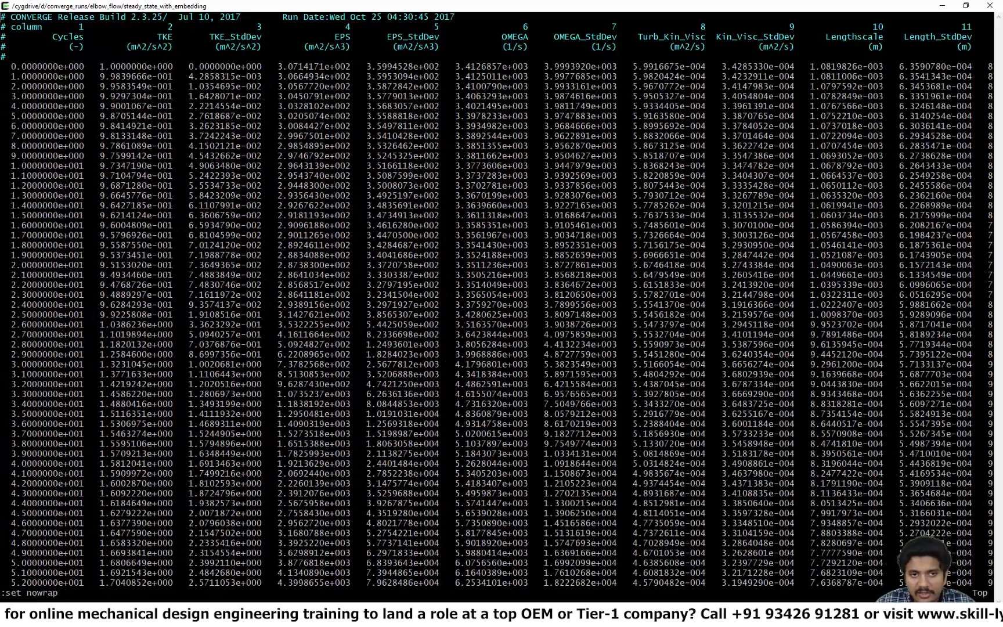
Highlight the TKE and EPS column headings in turbulence.out, and quit vi.
left_click_drag(152, 37, 176, 38)
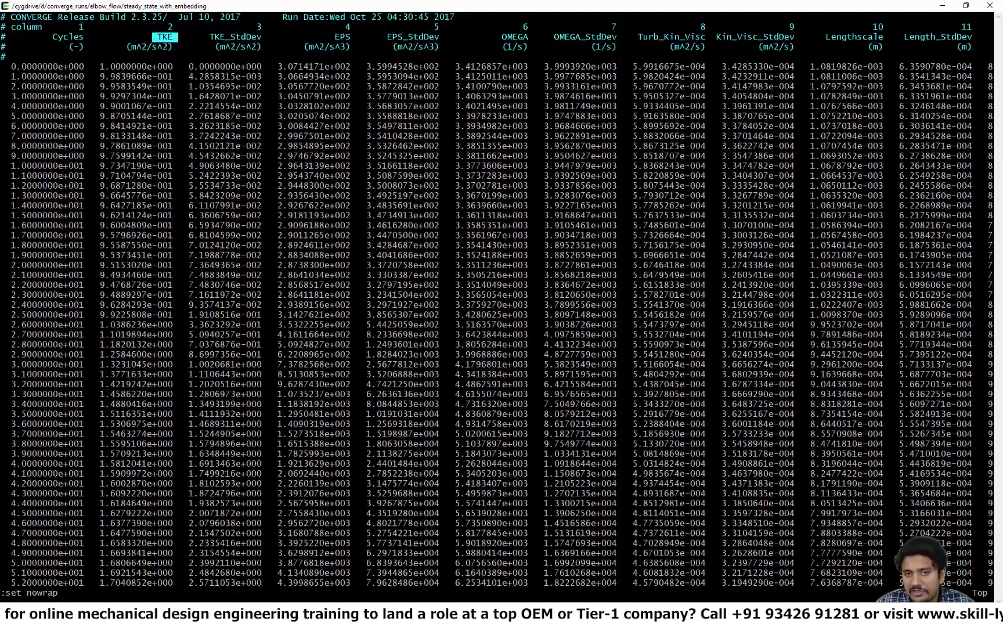
left_click_drag(335, 36, 349, 37)
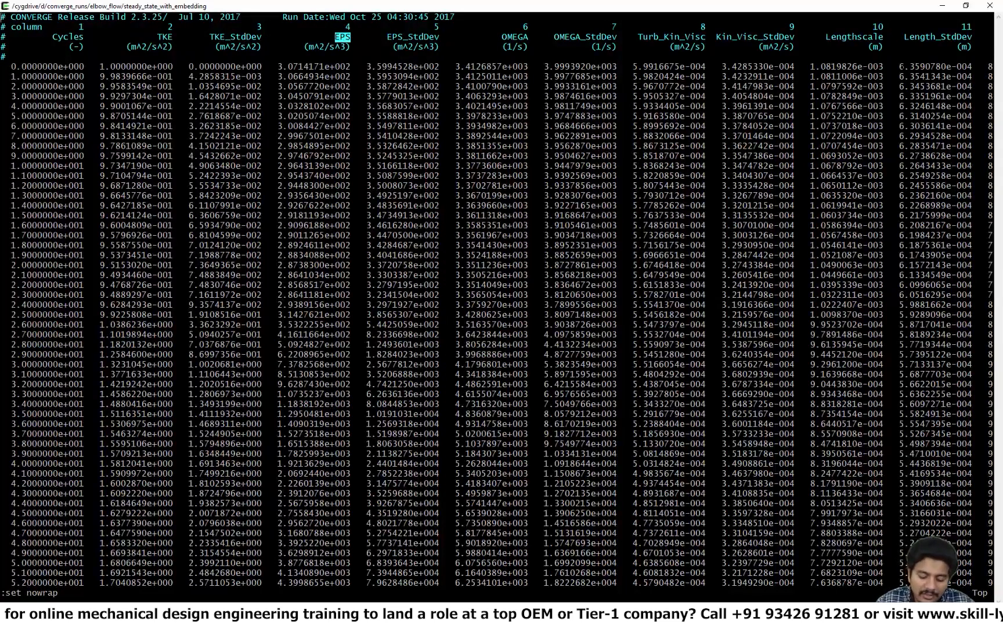
type(":q")
key("Return")
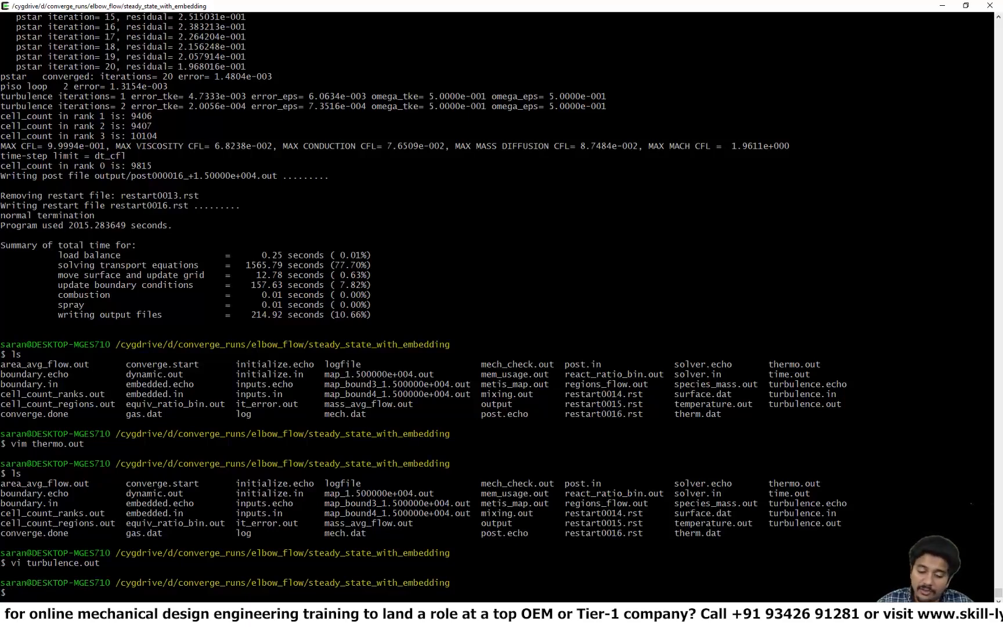
Switch to CONVERGE Studio's geometry module, orbit the elbow model and hide the Elbow wall boundary.
key("alt+Tab")
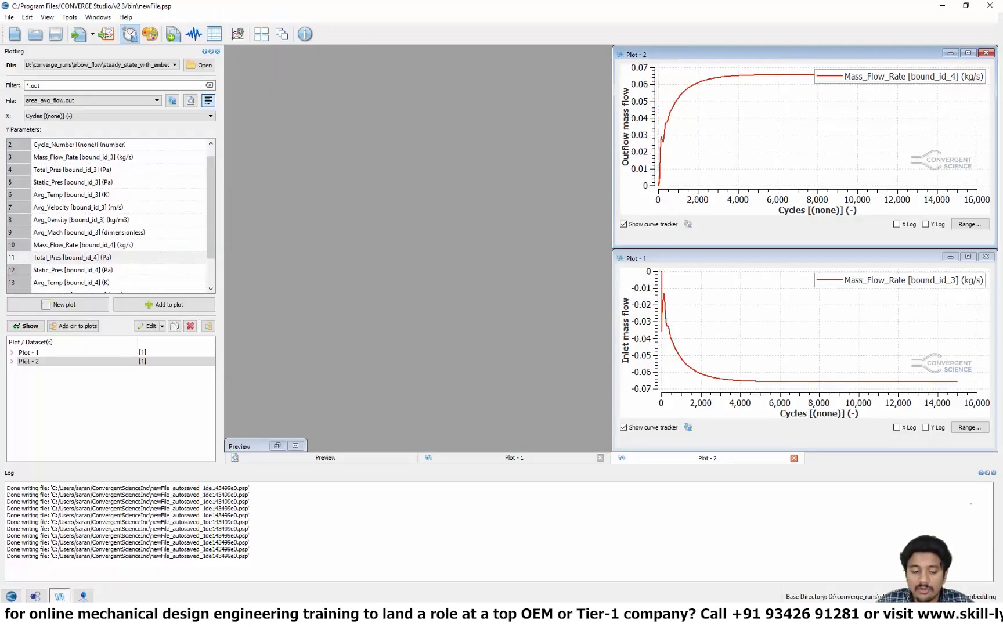
left_click(12, 596)
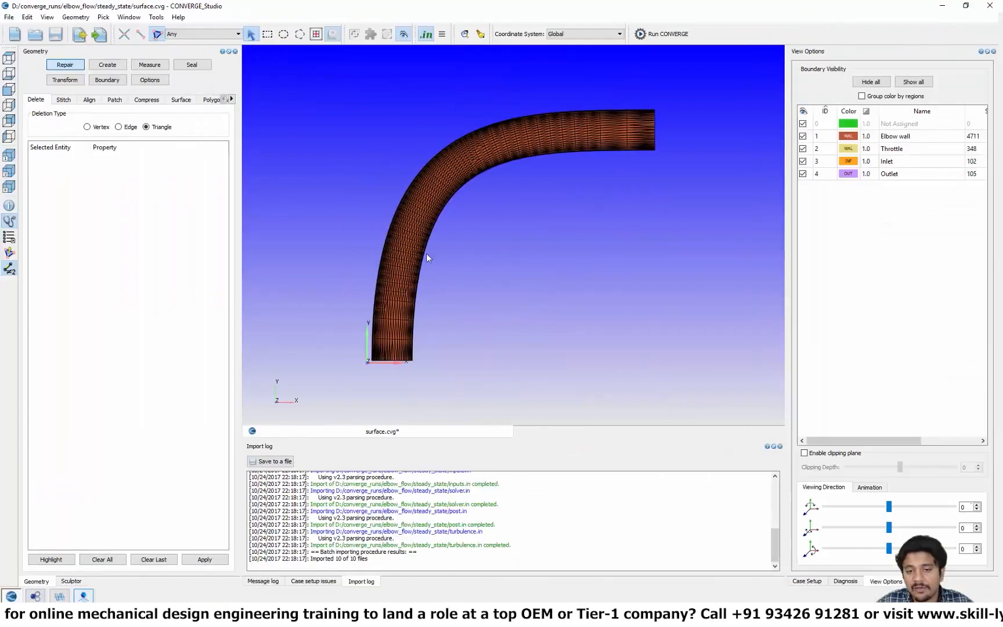
left_click_drag(554, 260, 468, 275)
left_click(512, 132)
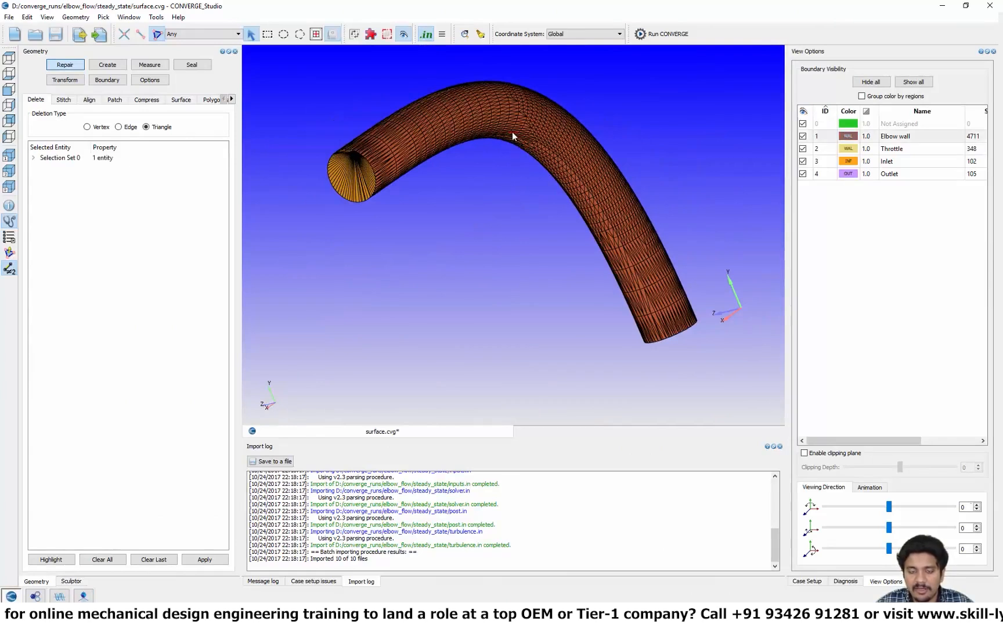
key("h")
Examine the exposed throttle plate and its shaft up close and edge-on, together with its position relative to the inlet.
left_click_drag(546, 132, 520, 288)
scroll(536, 230, "up", 4)
mouse_move(573, 191)
left_mouse_down()
mouse_move(523, 201)
mouse_move(560, 204)
left_mouse_up()
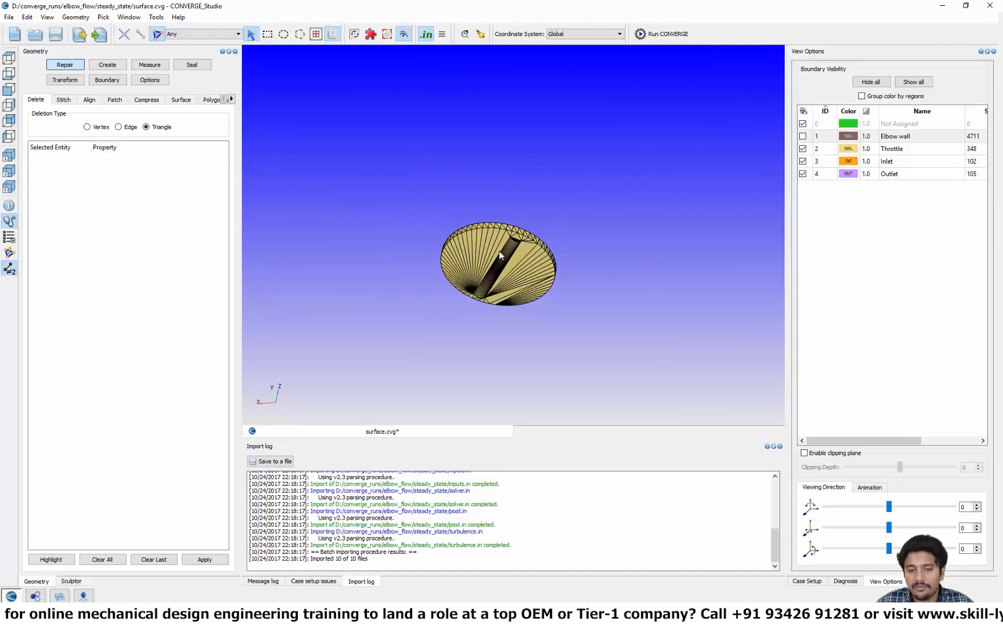
scroll(505, 250, "up", 4)
scroll(525, 238, "down", 1)
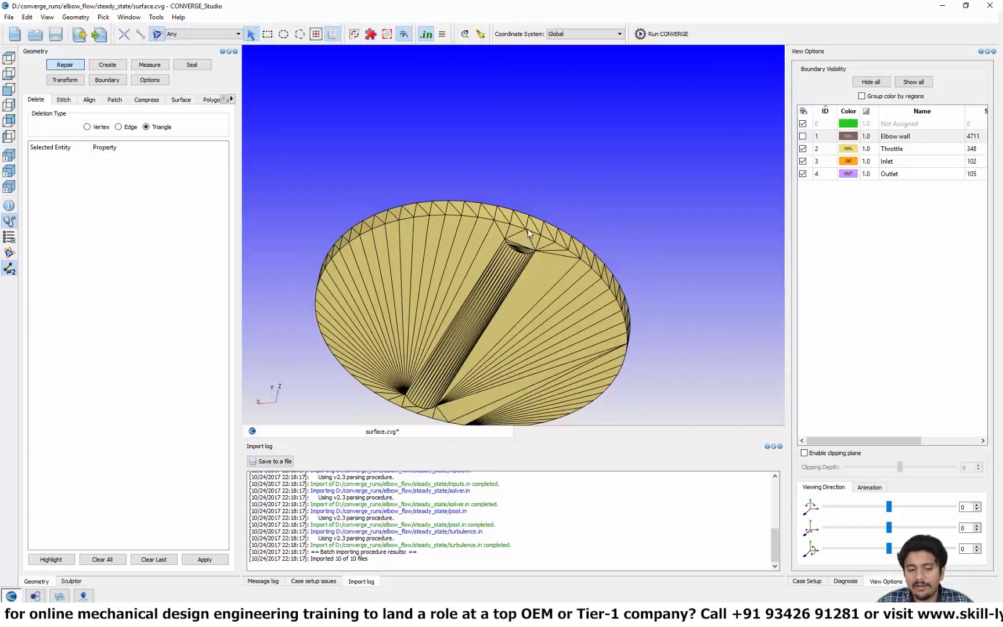
scroll(528, 231, "down", 2)
left_click_drag(525, 231, 456, 229)
scroll(456, 228, "down", 3)
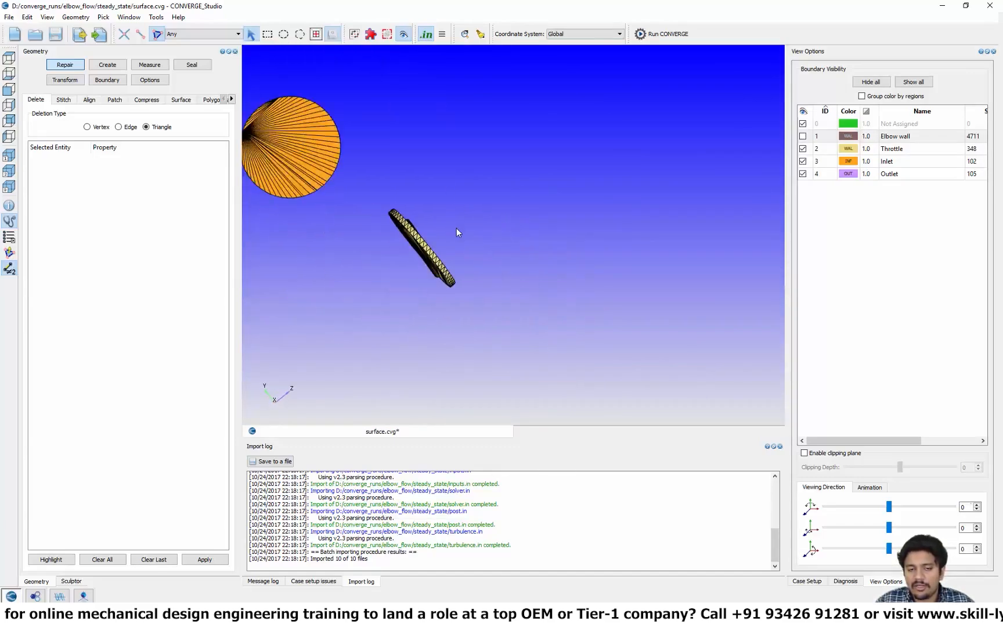
Show the Elbow wall boundary again and lower its opacity until it is almost fully transparent.
scroll(456, 231, "down", 2)
right_click(510, 201)
left_click(522, 212)
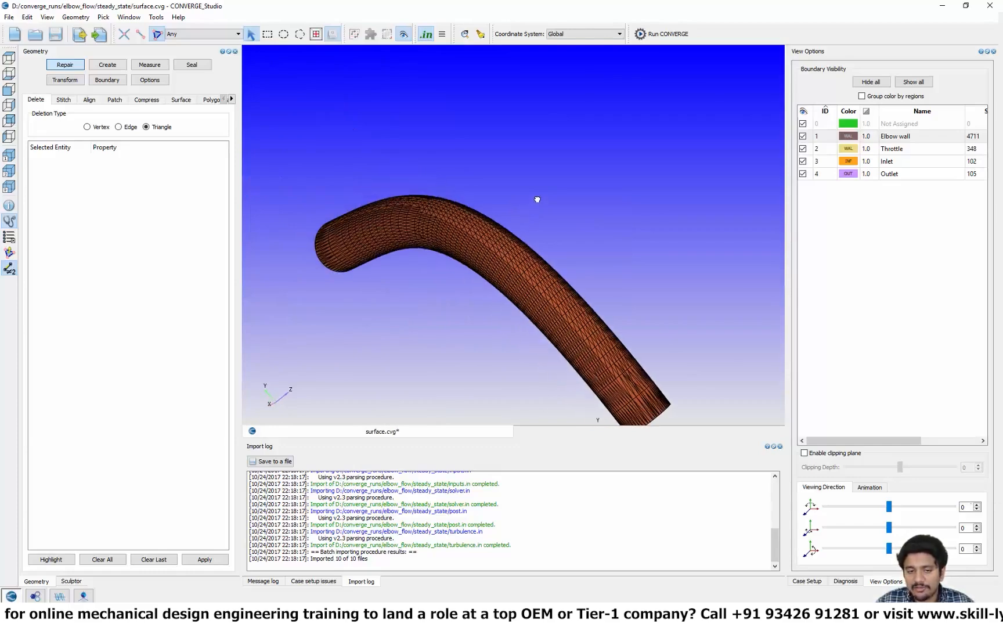
double_click(871, 137)
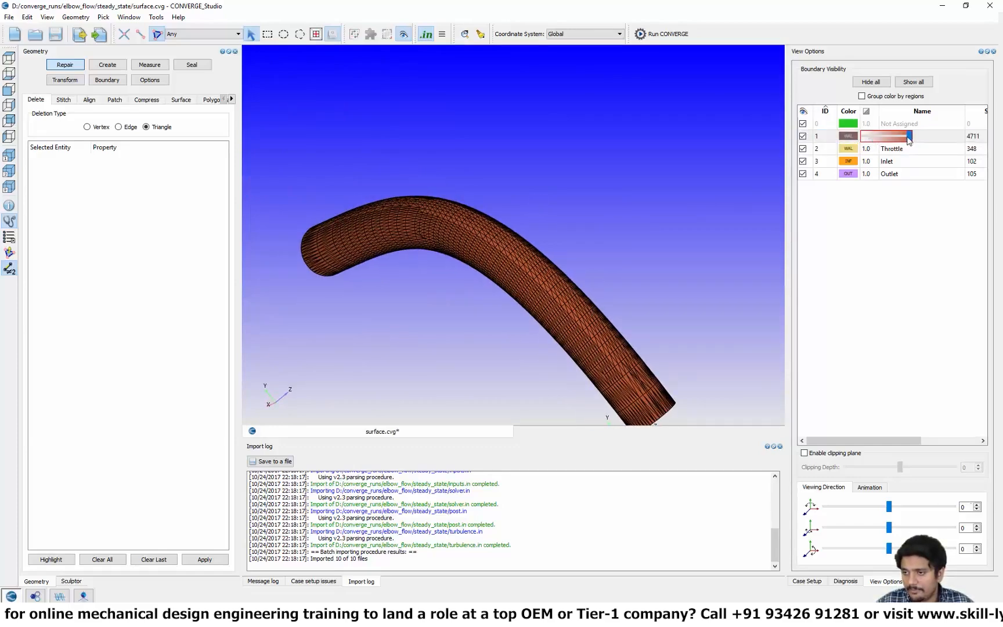
left_click_drag(908, 137, 866, 137)
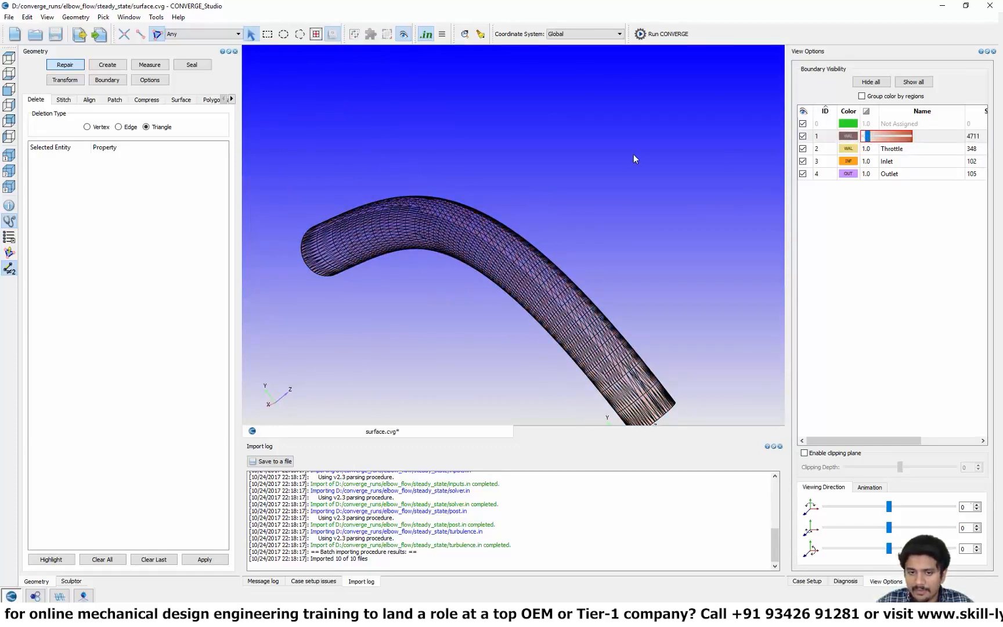
Hide the elbow wall boundary so that the throttle inside the pipe can be viewed.
scroll(631, 155, "up", 2)
left_click(803, 136)
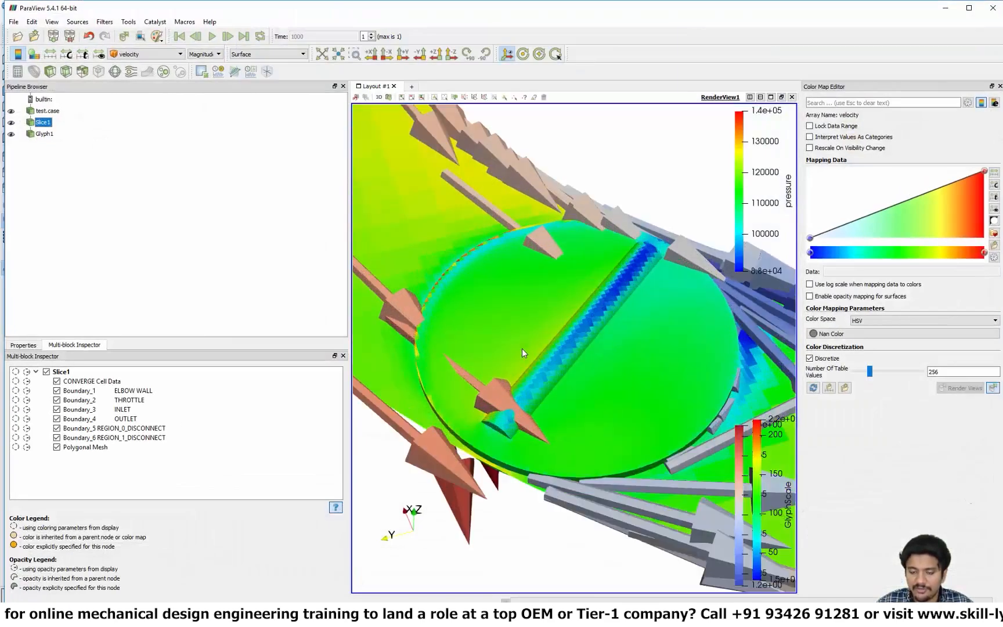
Switch to ParaView and hide the Slice1 and Glyph1 objects in the render view.
scroll(522, 352, "down", 5)
left_click(13, 121)
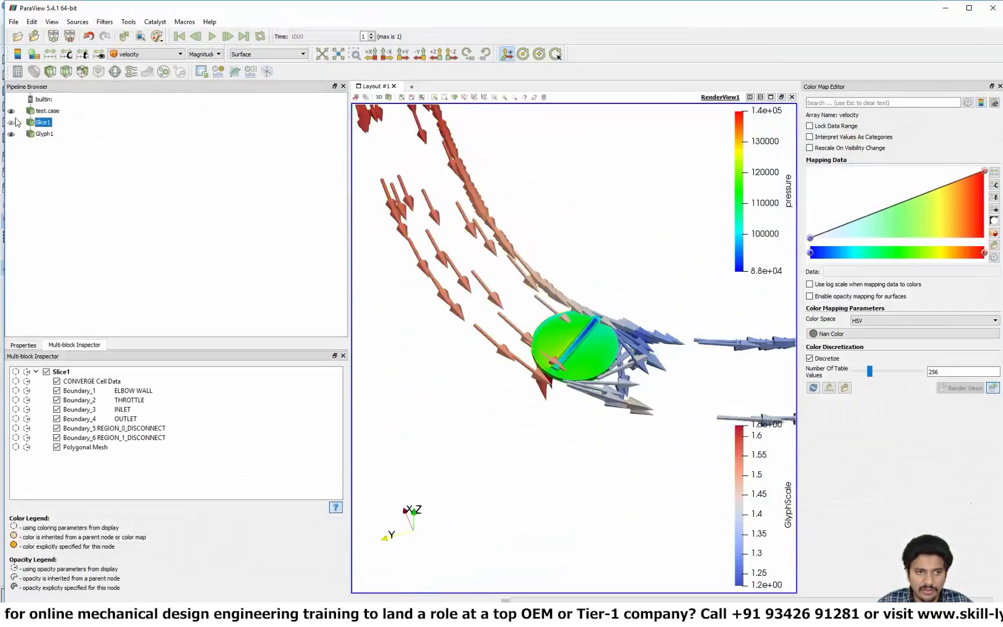
left_click(11, 134)
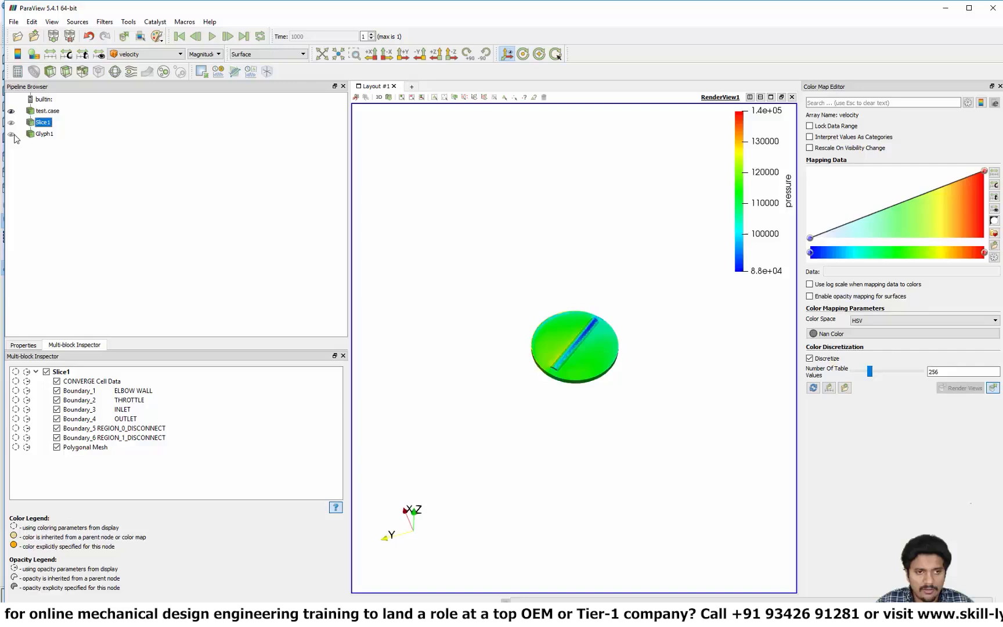
Show the ELBOW WALL boundary of test.case and examine the throttle's orientation inside the pipe.
left_click(43, 111)
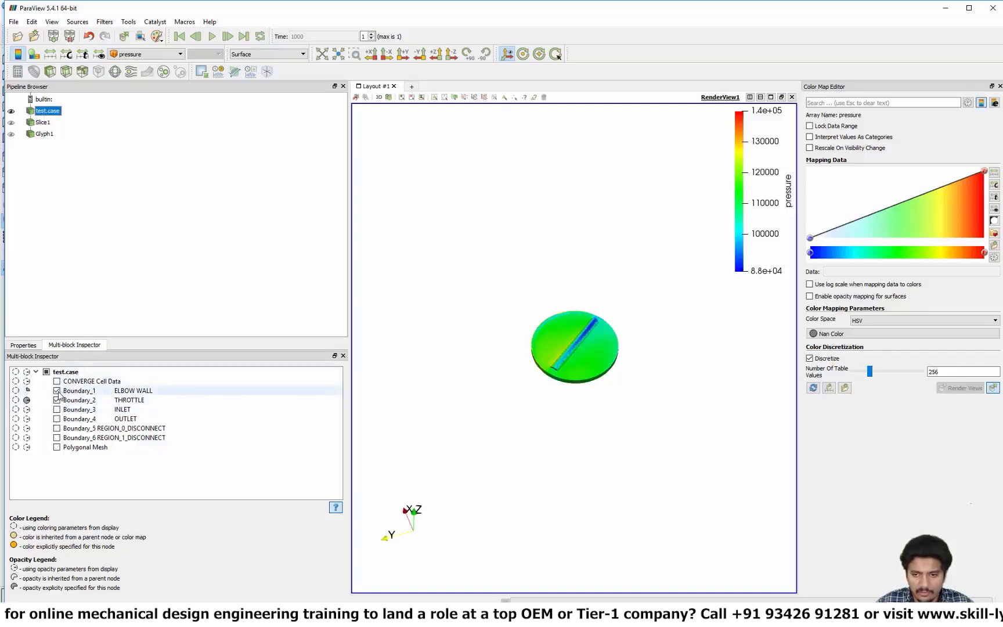
left_click_drag(564, 425, 504, 272)
scroll(577, 315, "down", 4)
scroll(578, 316, "up", 9)
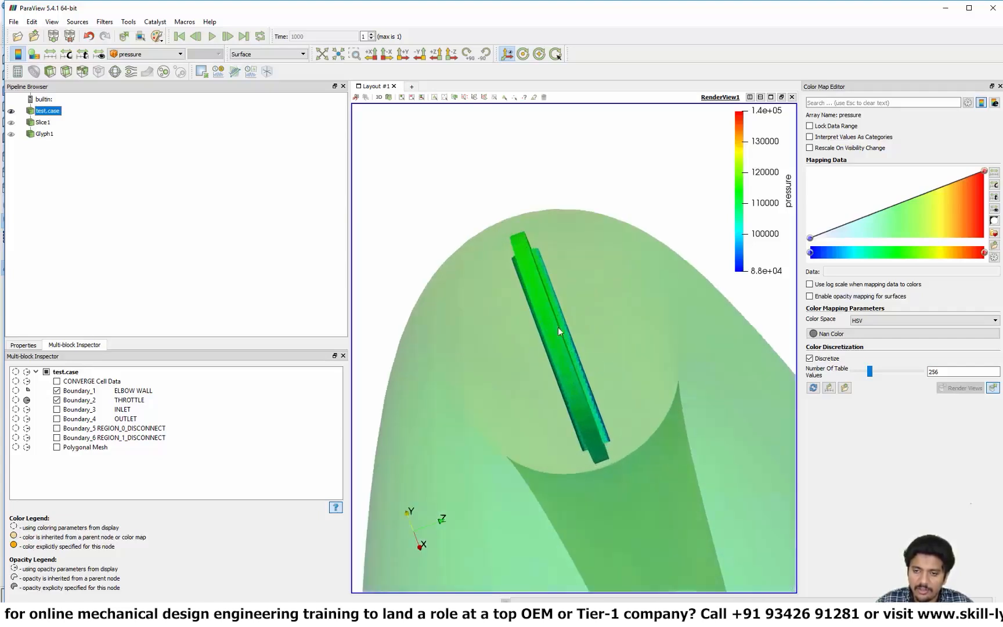
left_click_drag(558, 328, 550, 340)
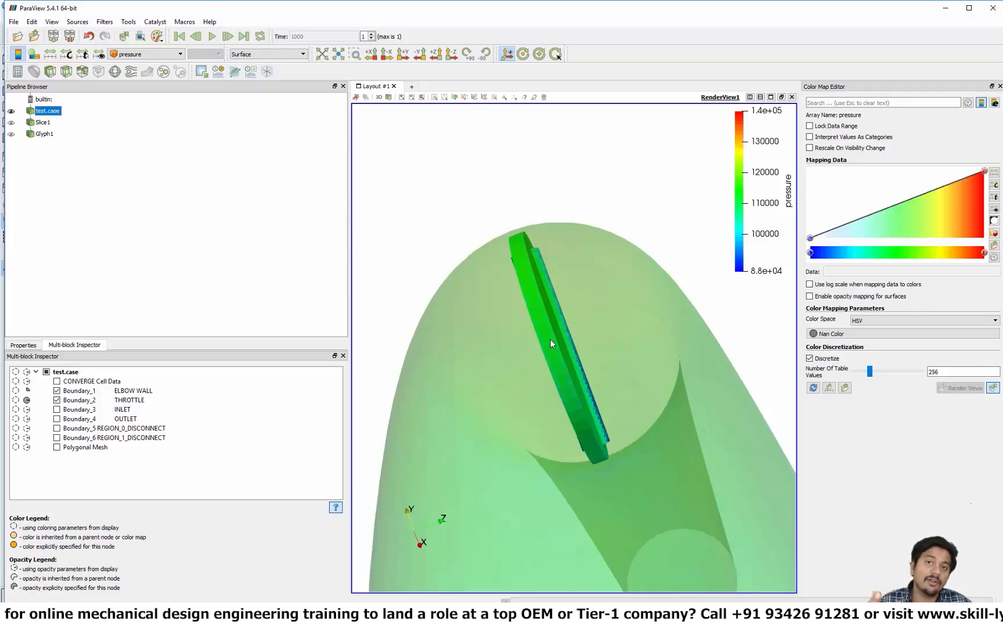
mouse_move(491, 336)
left_mouse_down()
mouse_move(481, 293)
mouse_move(480, 308)
mouse_move(520, 336)
left_mouse_up()
scroll(543, 335, "down", 3)
scroll(546, 334, "up", 6)
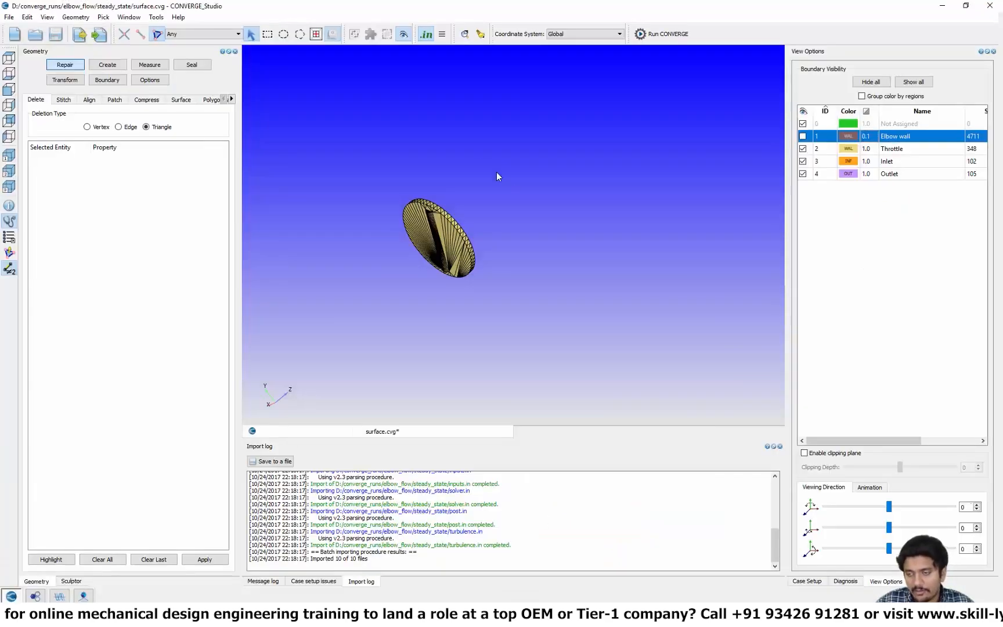
Return to CONVERGE Studio, show the elbow wall boundary and raise its opacity to fully opaque.
right_click(599, 111)
left_click(615, 113)
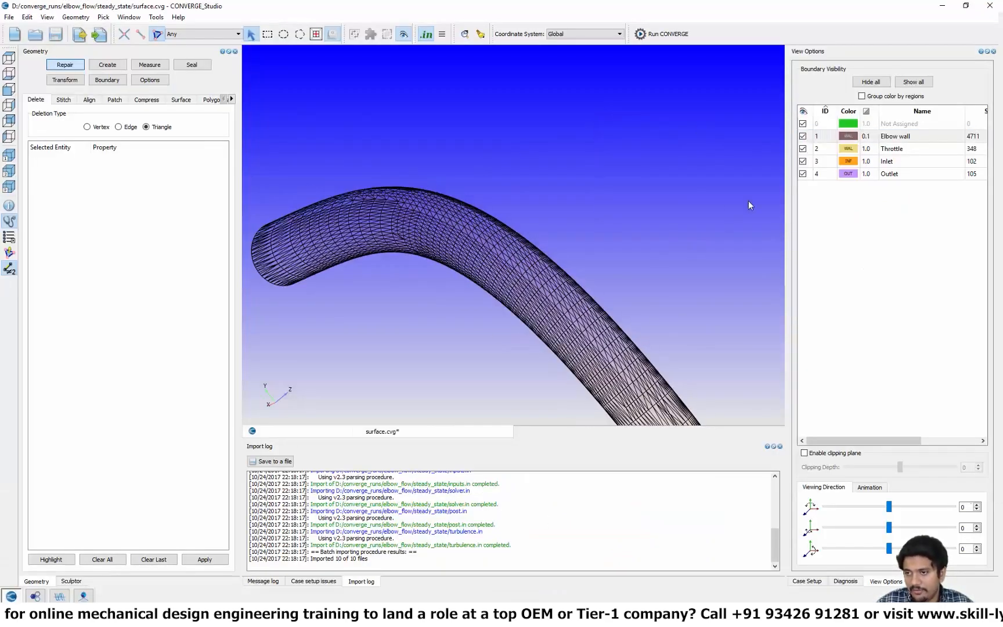
double_click(868, 135)
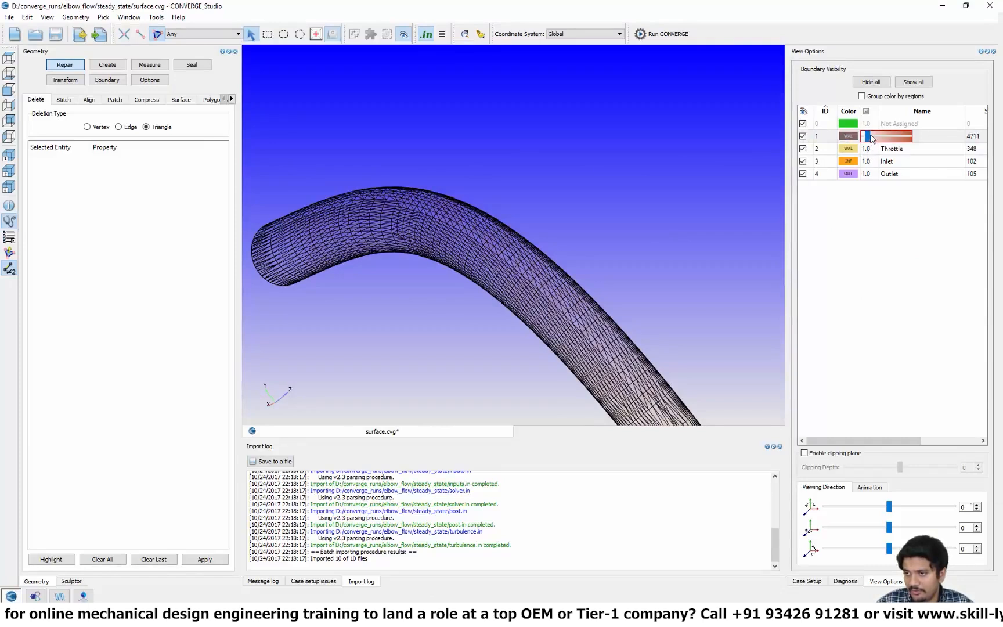
left_click_drag(871, 138, 934, 138)
Review the case setup's Applications and Simulation Parameters options without changing them.
left_click(813, 582)
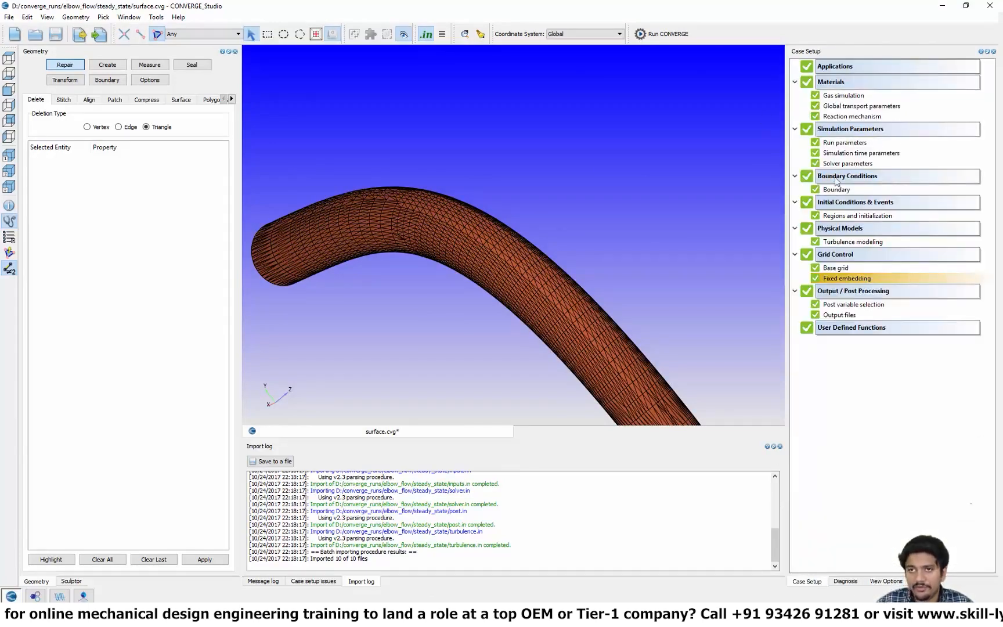
double_click(838, 67)
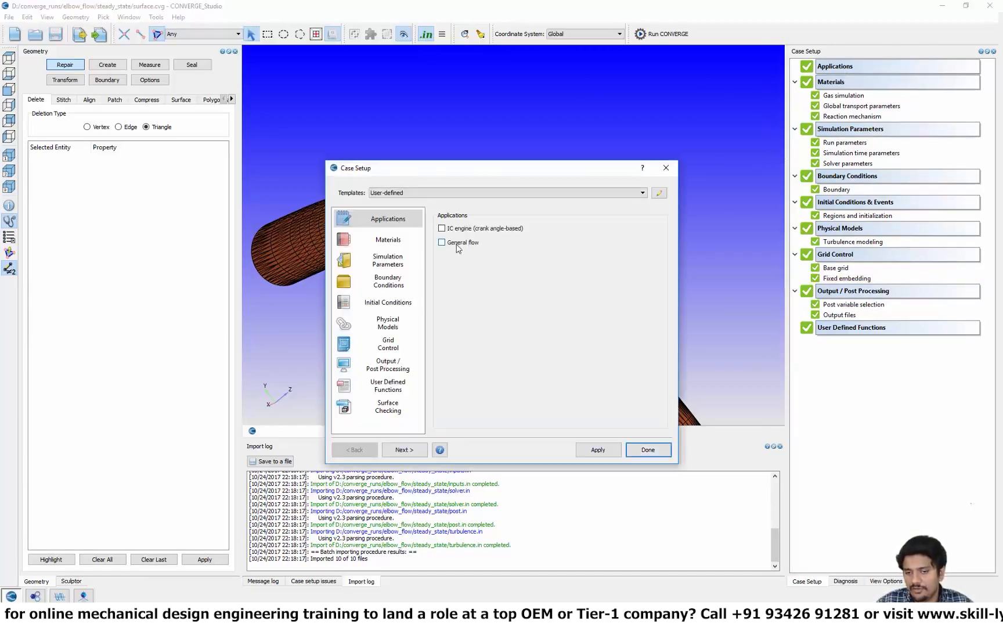
left_click(645, 449)
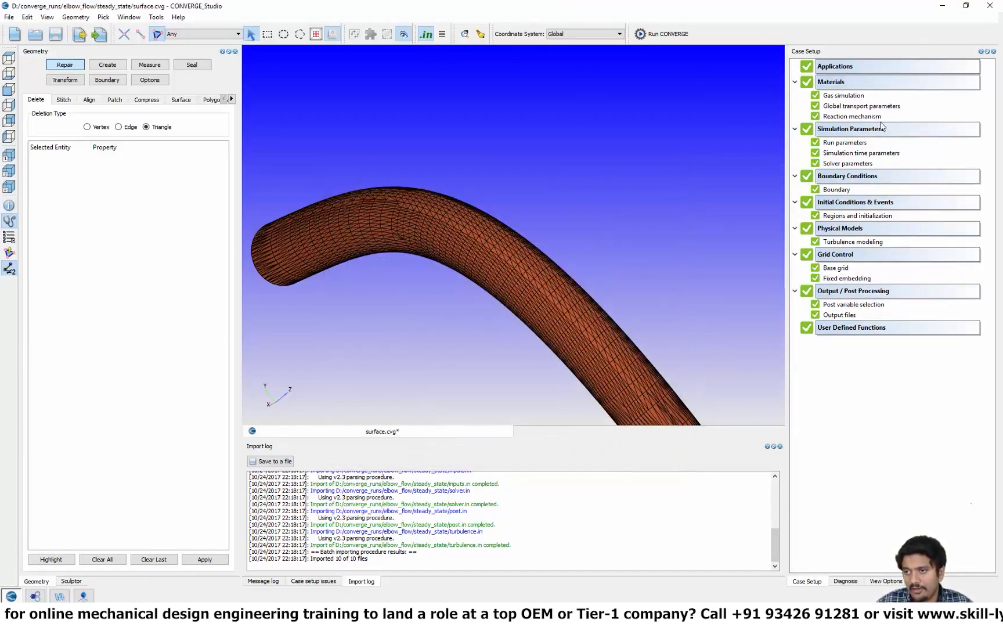
double_click(823, 131)
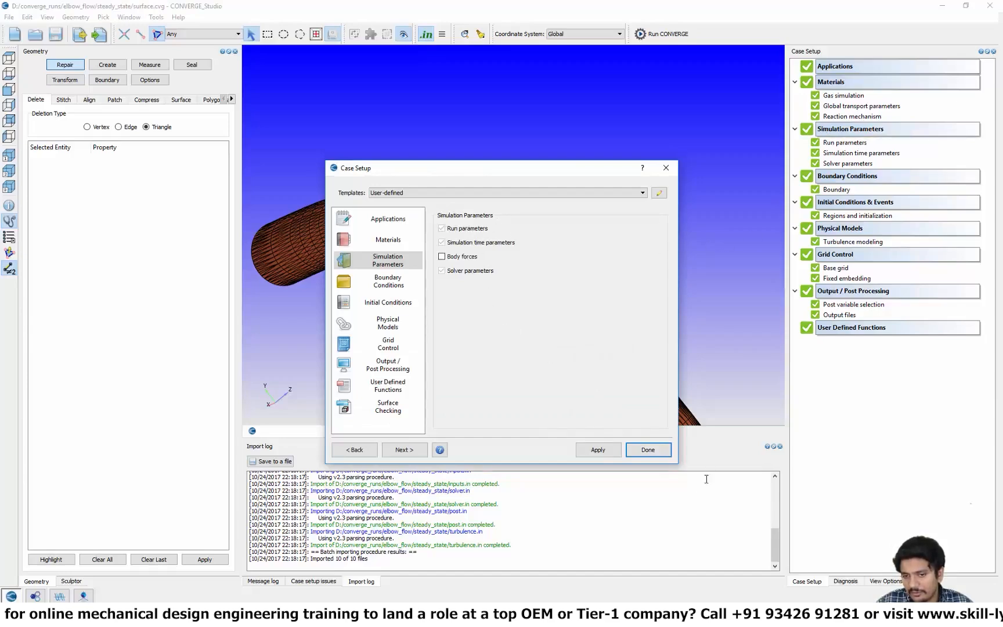
left_click(658, 451)
Set the run parameters' solver to Transient and load the Tolerance/Relaxation/PISO defaults for the gas transient case.
double_click(852, 144)
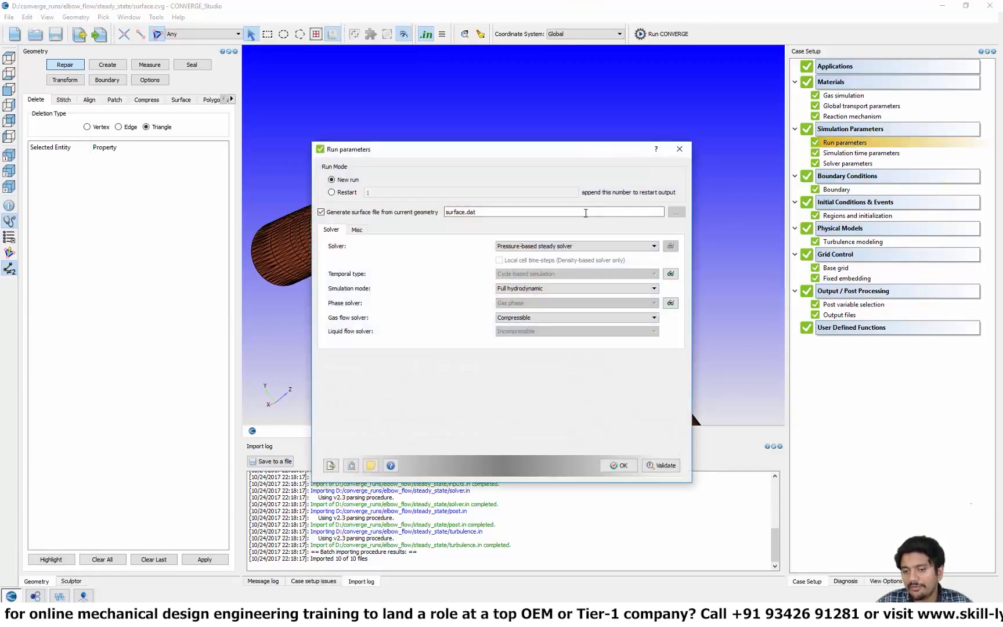
left_click(591, 248)
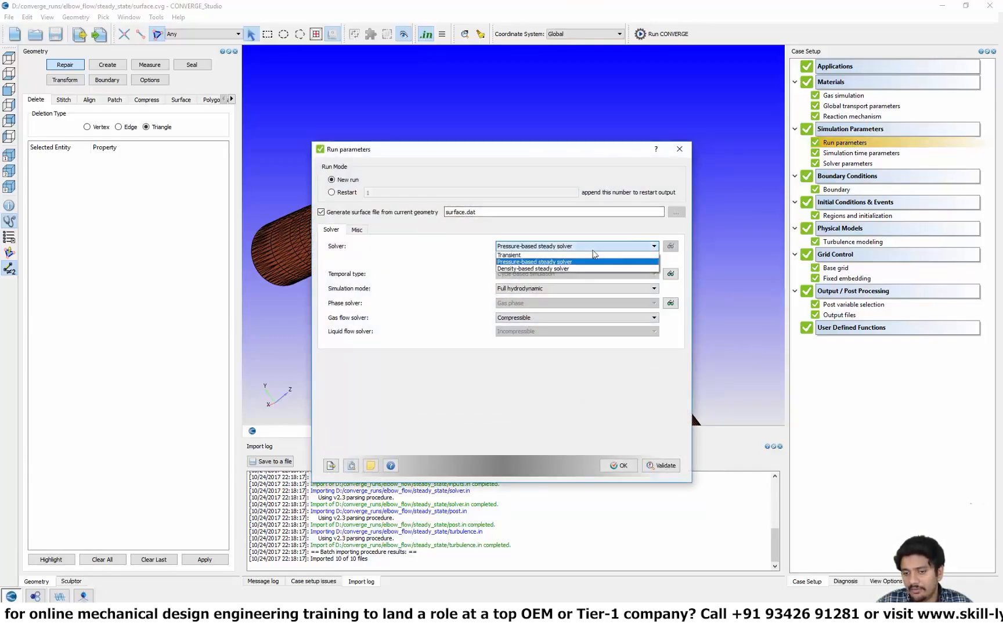
left_click(592, 255)
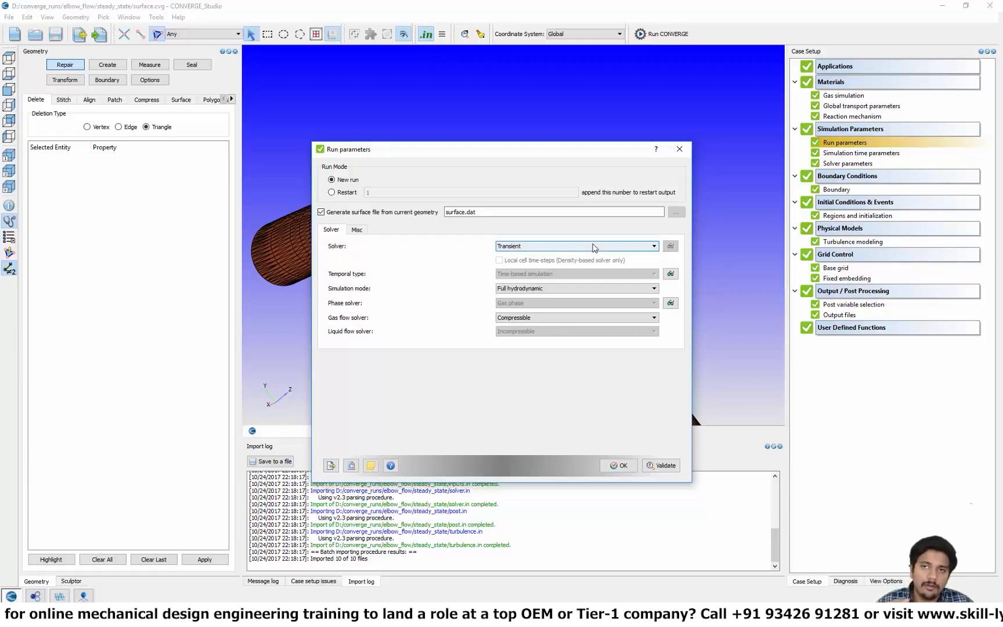
mouse_move(593, 248)
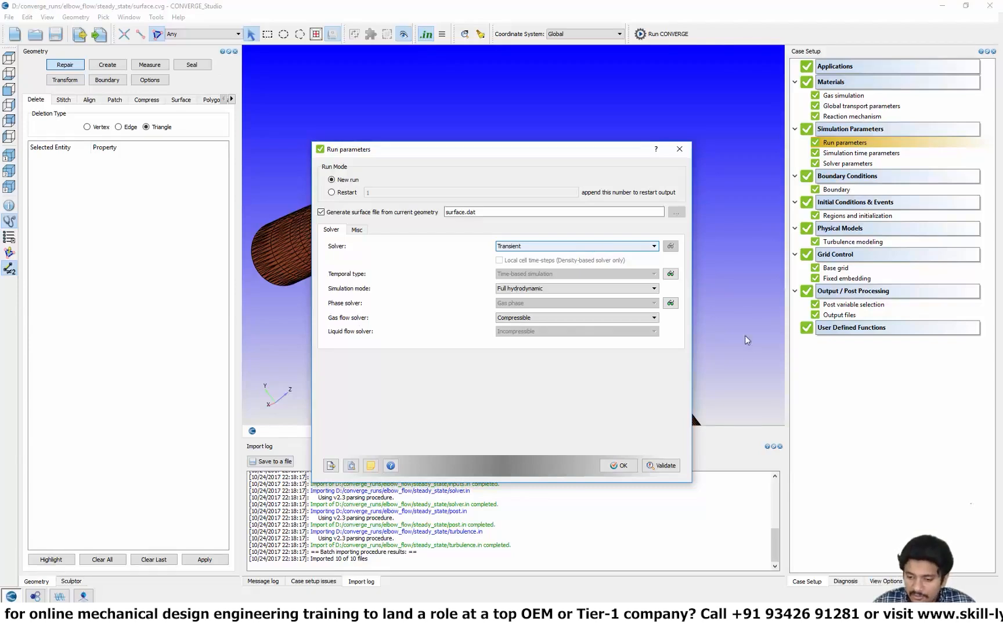
left_click(618, 465)
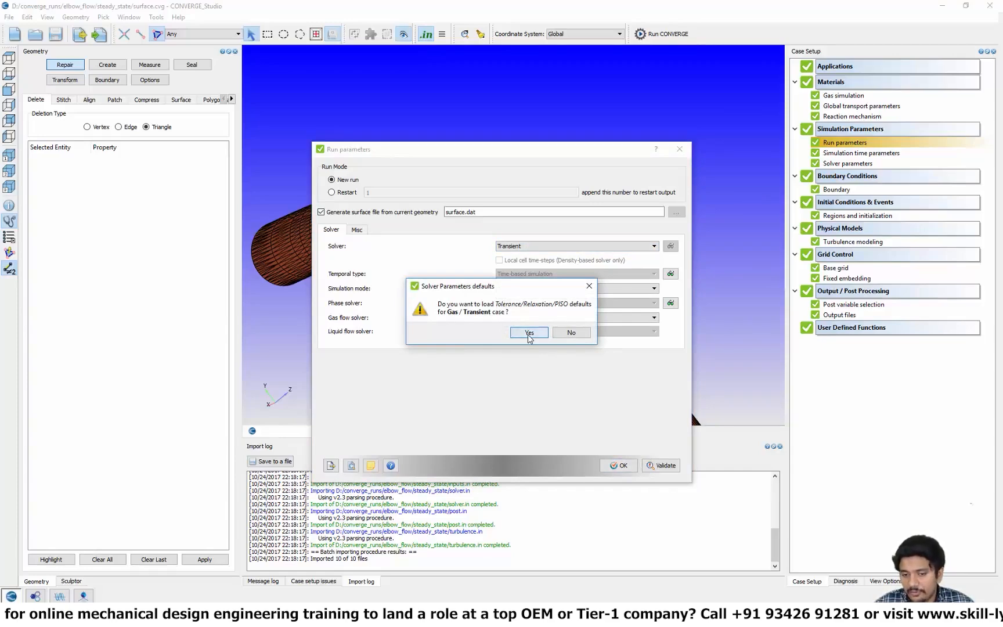
left_click(528, 337)
left_click(528, 334)
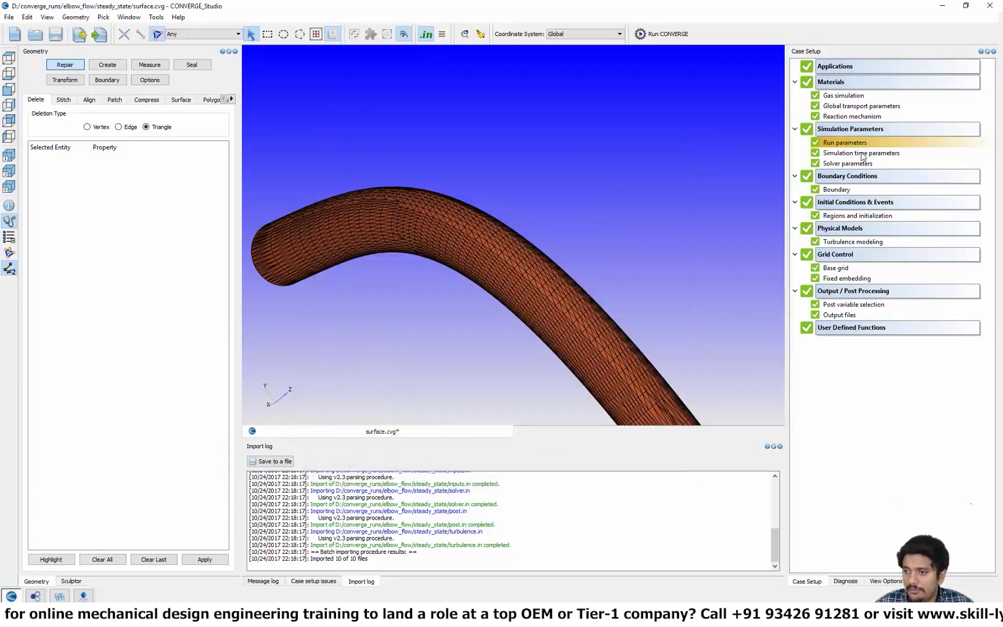
Check the end time in the simulation time parameters and close them without changing it.
double_click(864, 154)
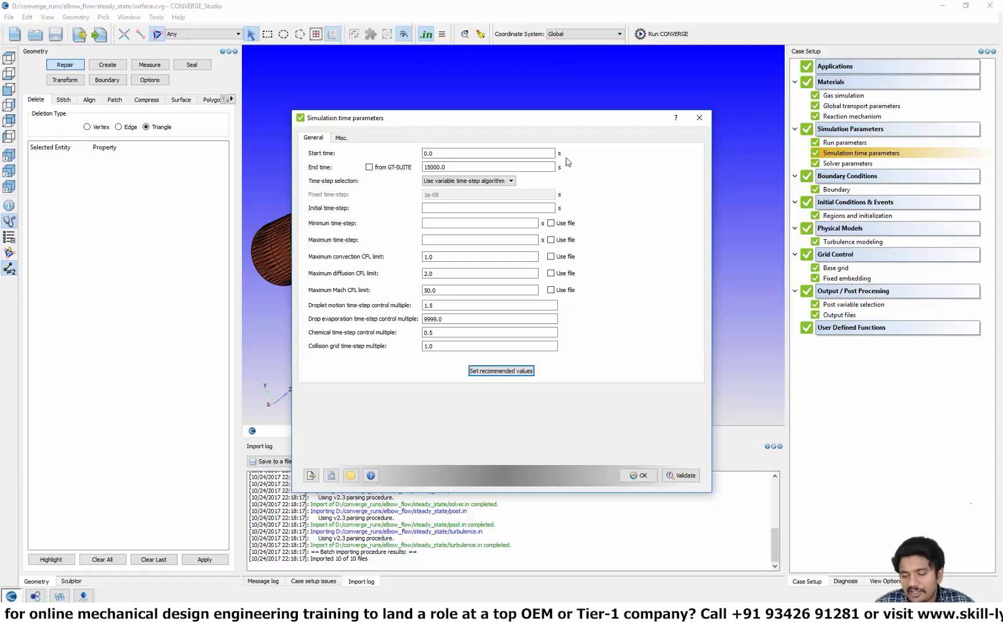
double_click(435, 167)
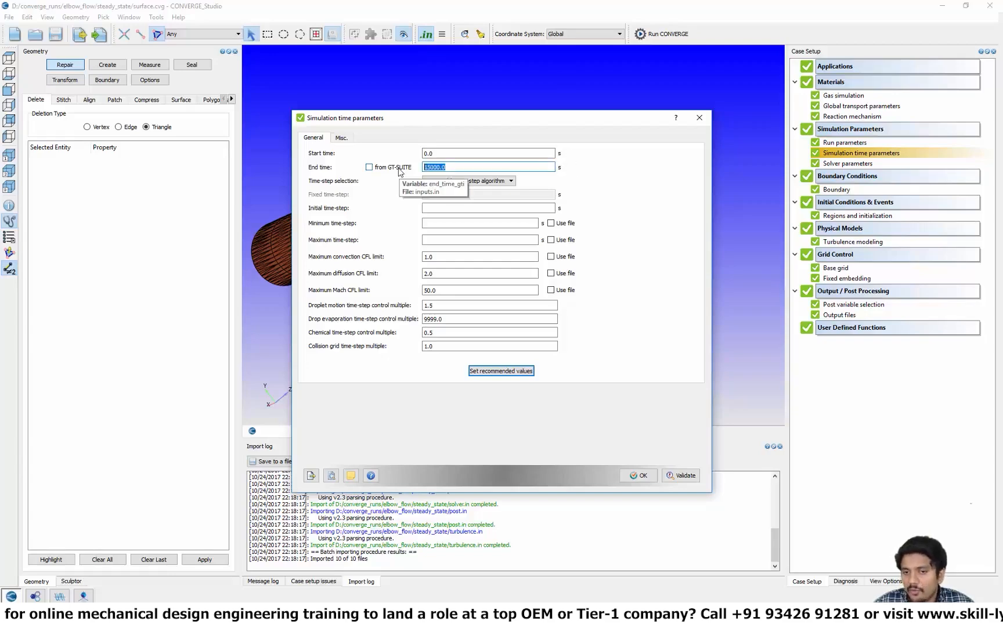
left_click(625, 475)
Orient the elbow to the XY view and display the geometry bounding box with its dimensions.
left_click_drag(514, 303, 439, 285)
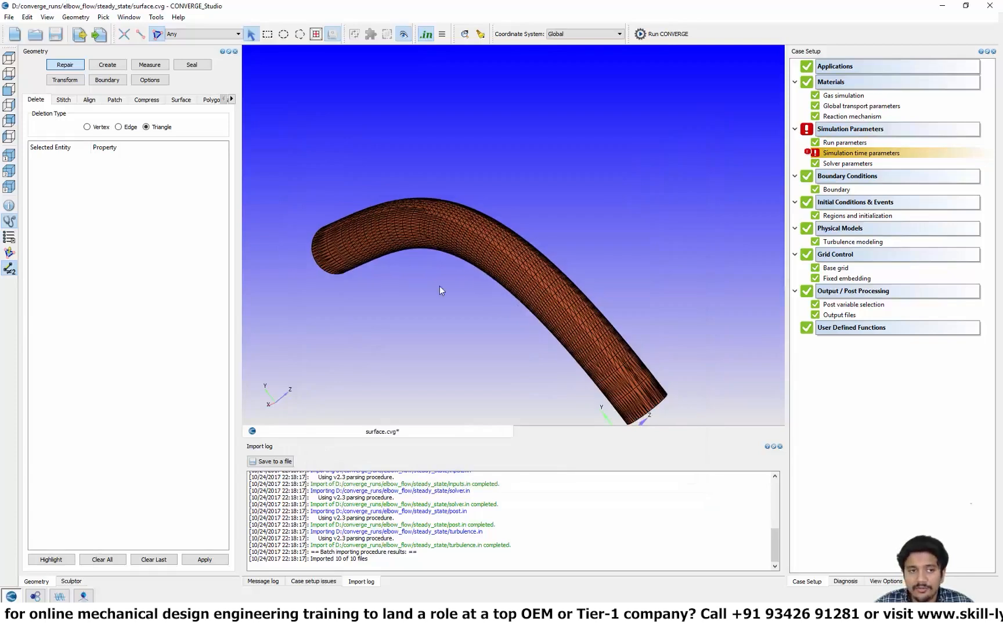
left_click(7, 91)
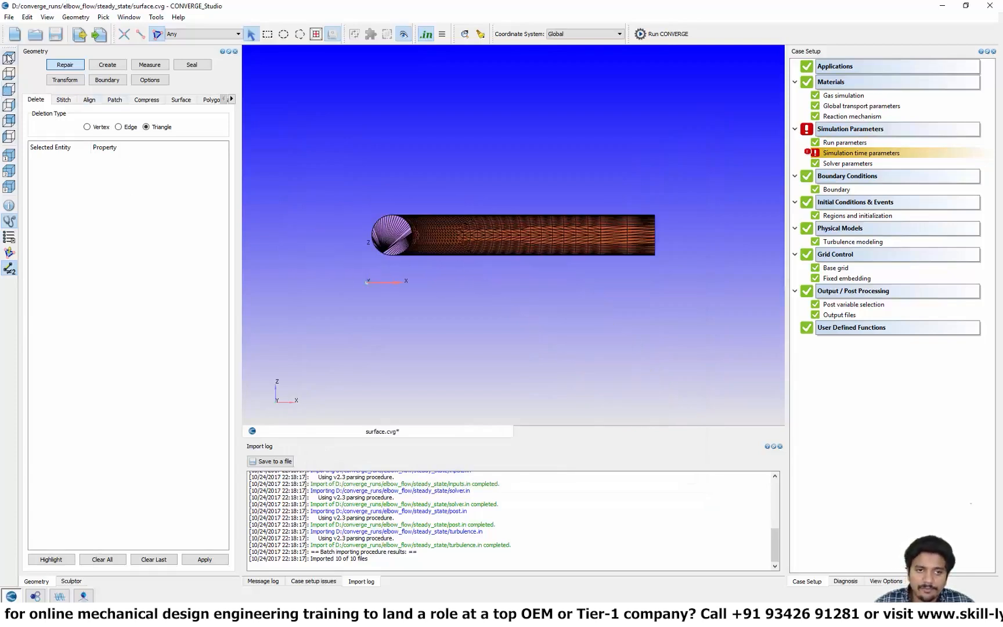
left_click(8, 58)
left_click(155, 83)
left_click(67, 186)
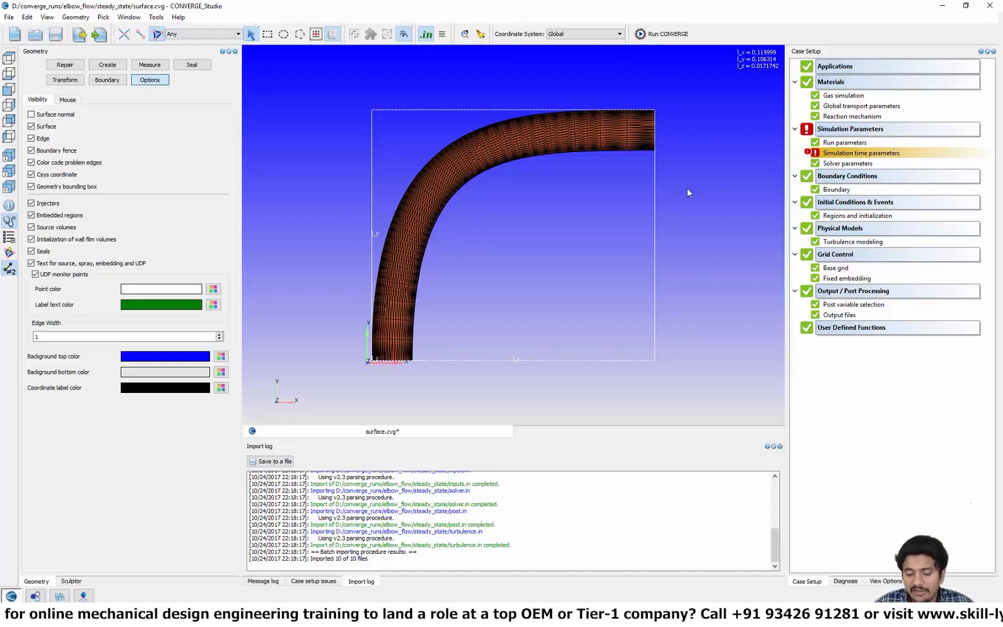
Preview the average velocity at boundary 3 from area_avg_flow.out in the plotting module.
left_click(60, 595)
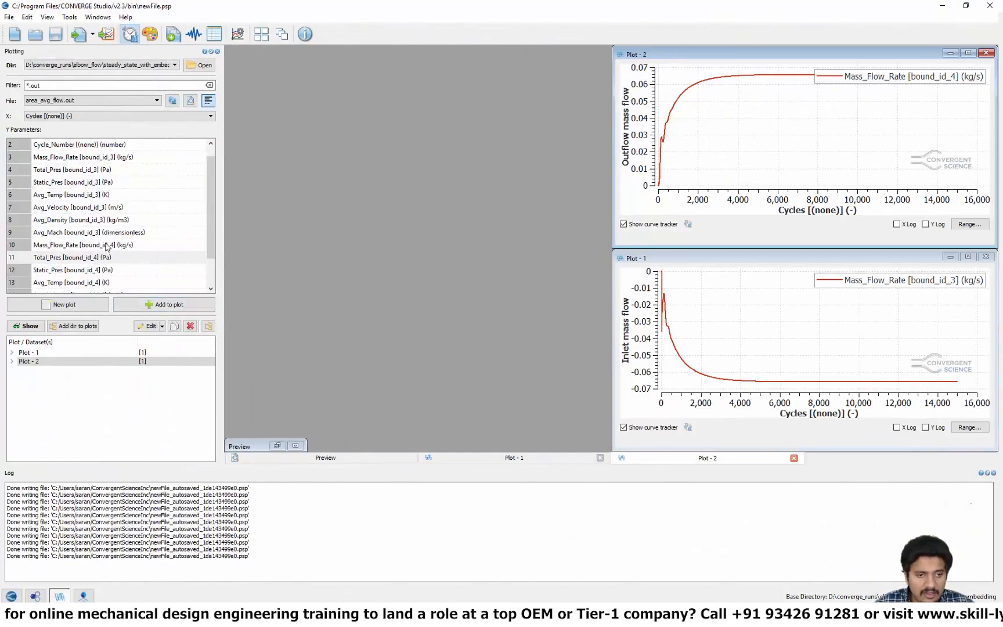
left_click(89, 213)
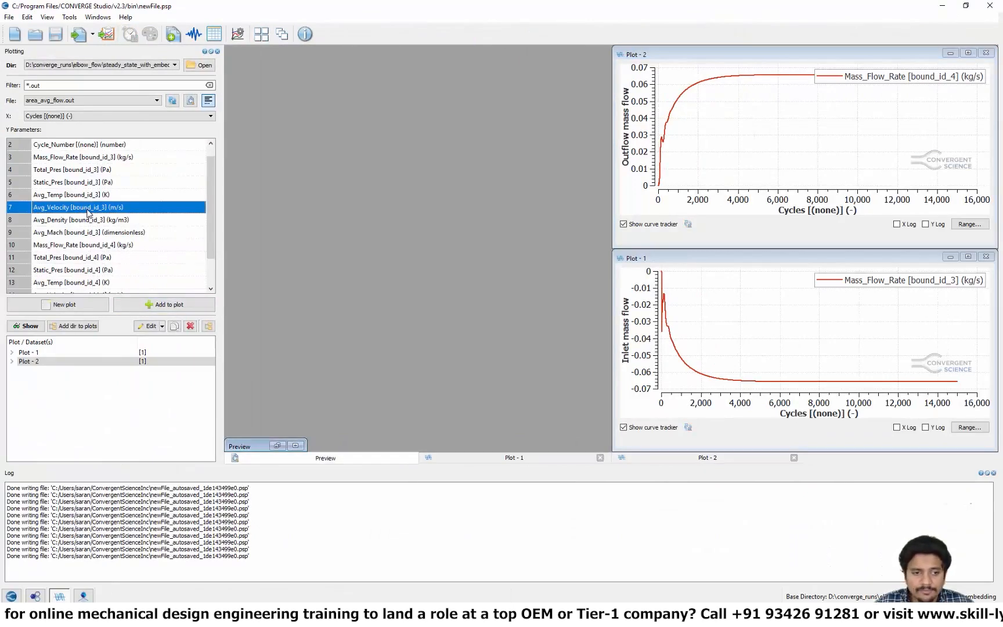
left_click(290, 459)
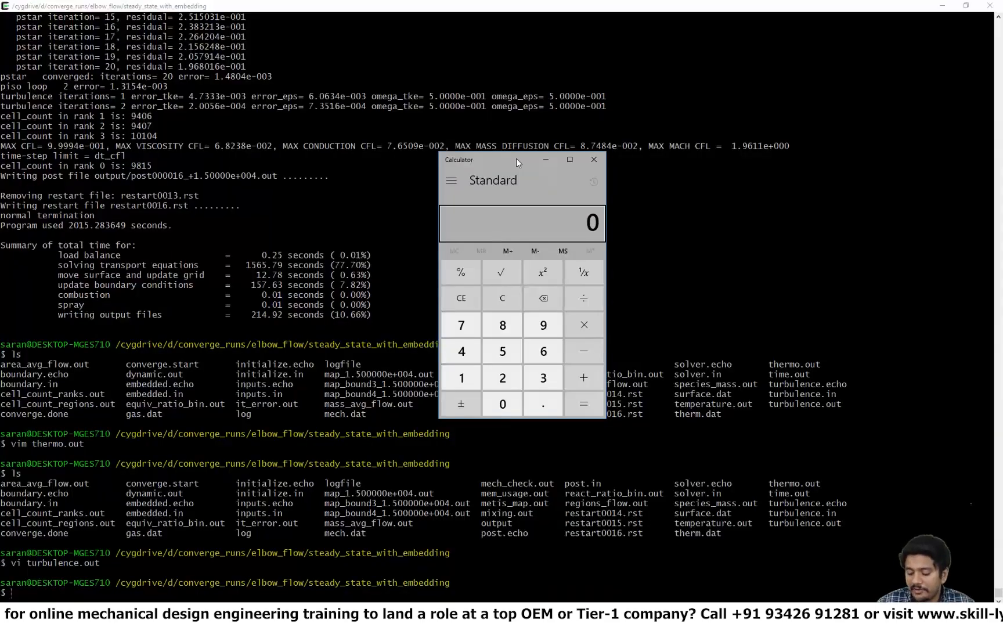
Divide 0.2 by 80 in Calculator to estimate the flow-through time.
type(".2")
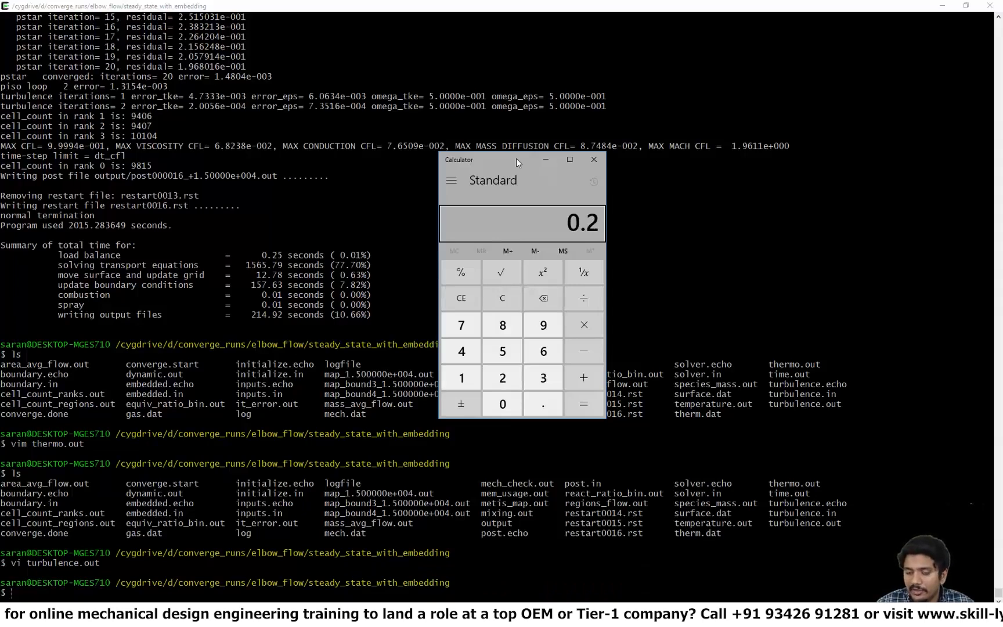
key("slash")
type("80")
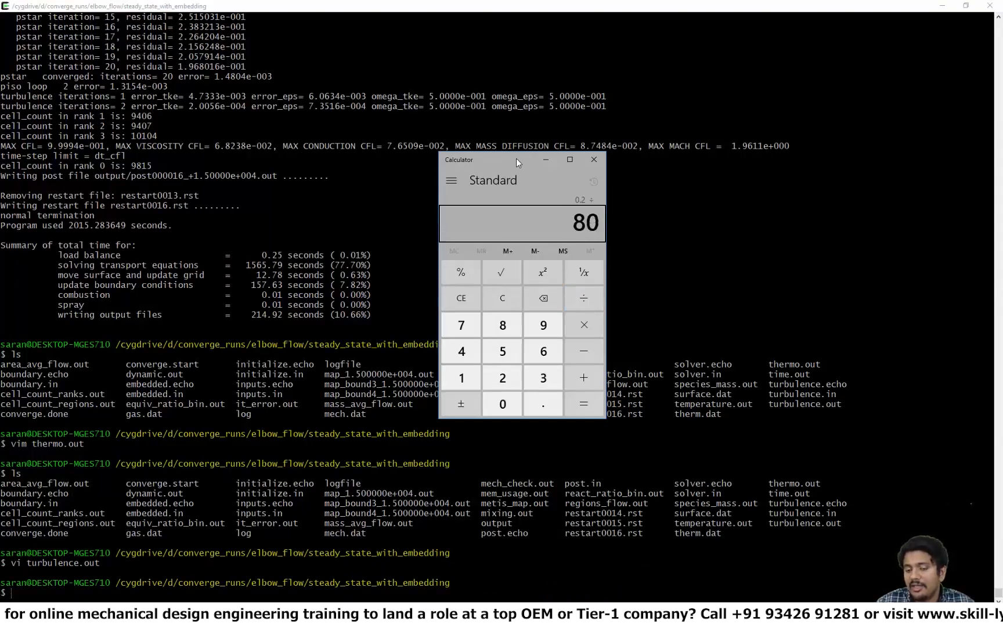
left_click(583, 404)
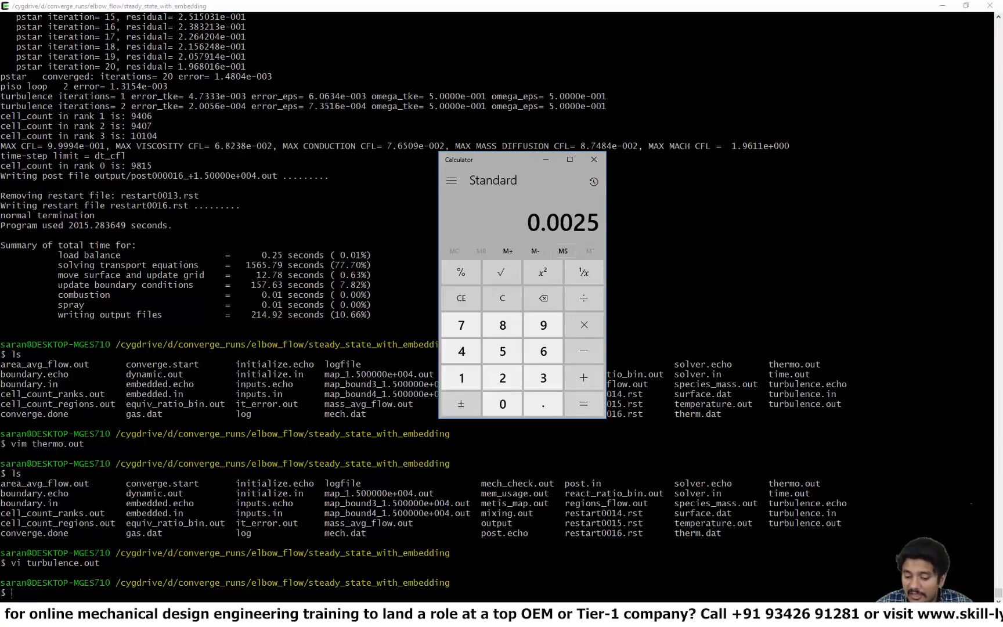
Return to CONVERGE Studio and set the simulation end time to 0.01 s.
key("alt+Tab")
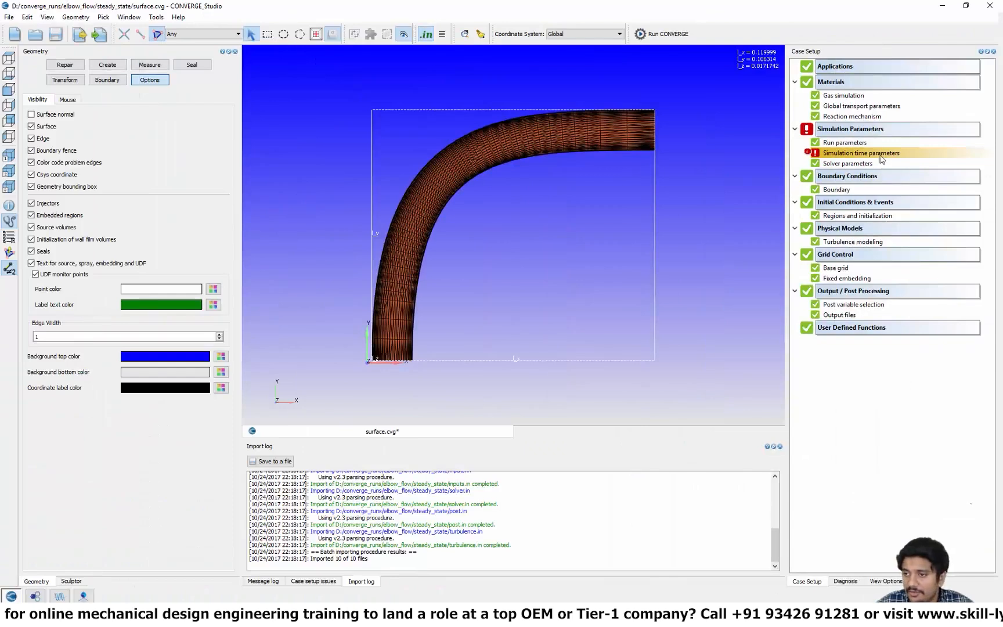
double_click(880, 154)
left_click_drag(459, 167, 394, 167)
type("0.01")
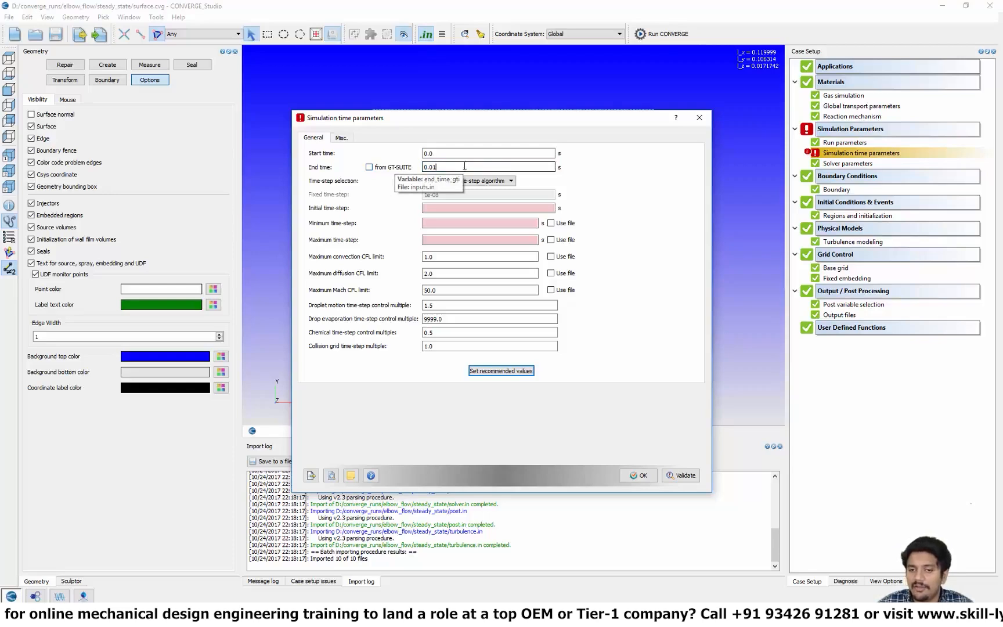
Set the initial and minimum time-steps to 1e-9 s and the maximum time-step to 1 s, and accept the simulation time parameters.
left_click(436, 208)
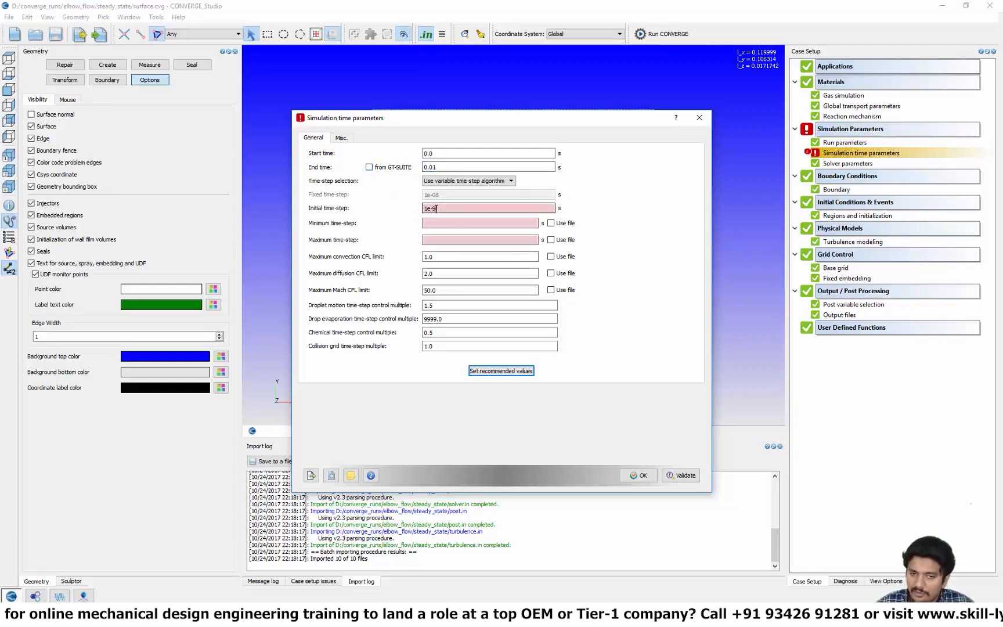
left_click(437, 222)
type("1e")
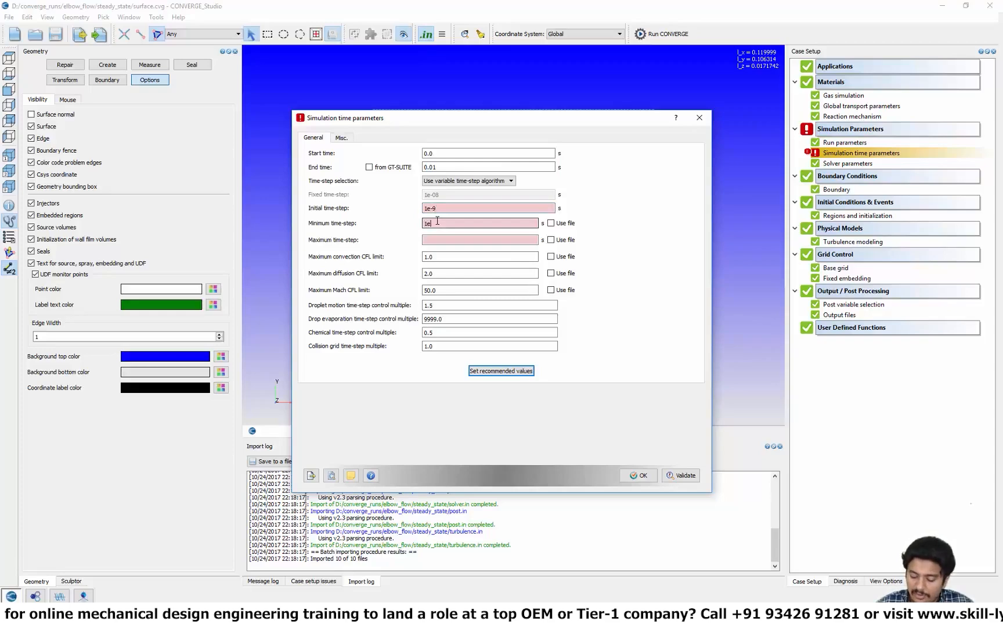
type("-9")
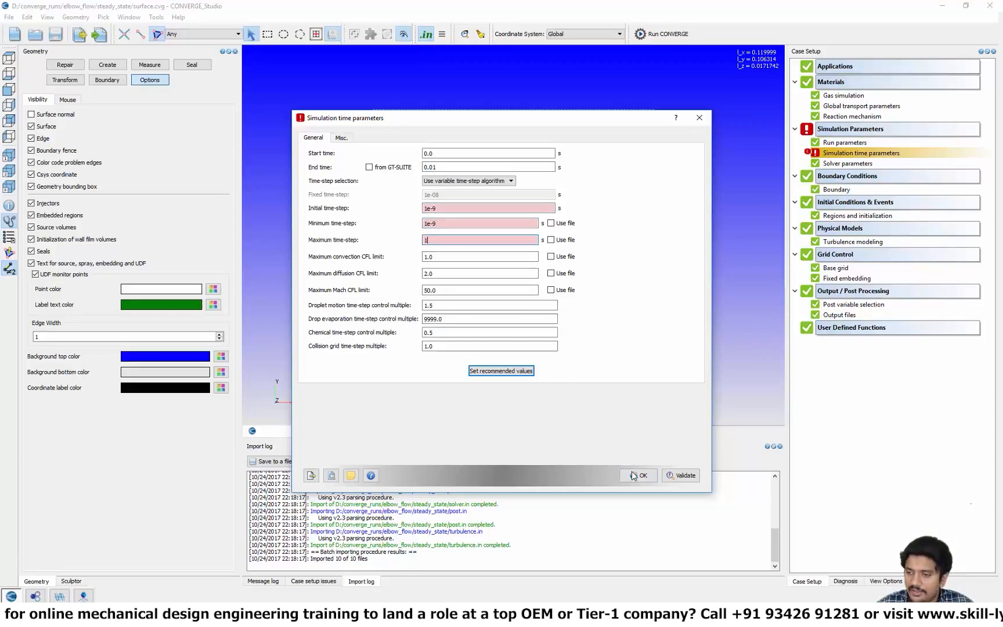
left_click(636, 475)
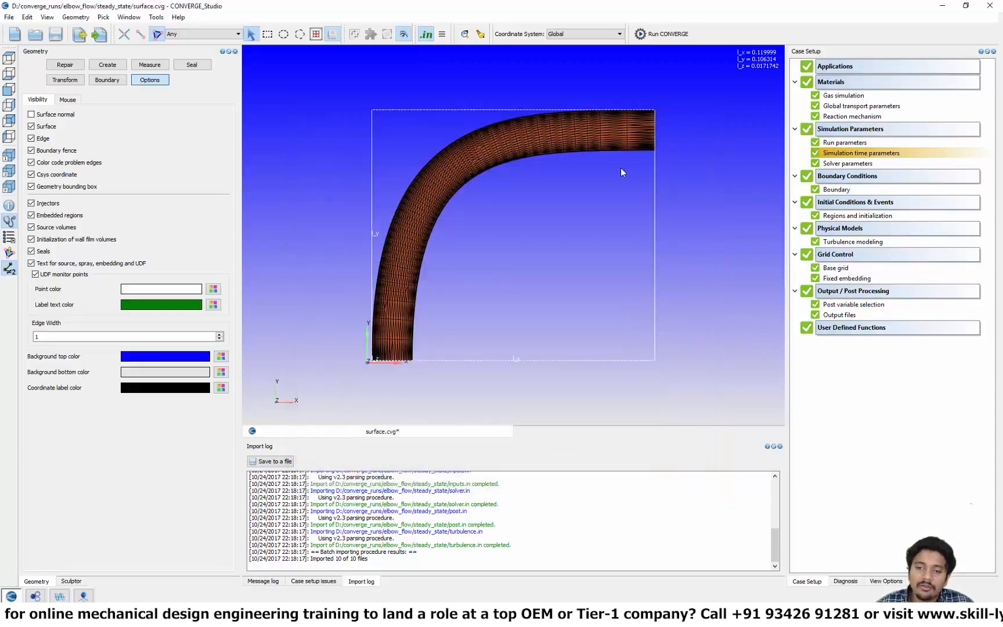
Hide the elbow surfaces surrounding the throttle so that only the throttle disc and its shaft are displayed.
left_click_drag(497, 156, 588, 240)
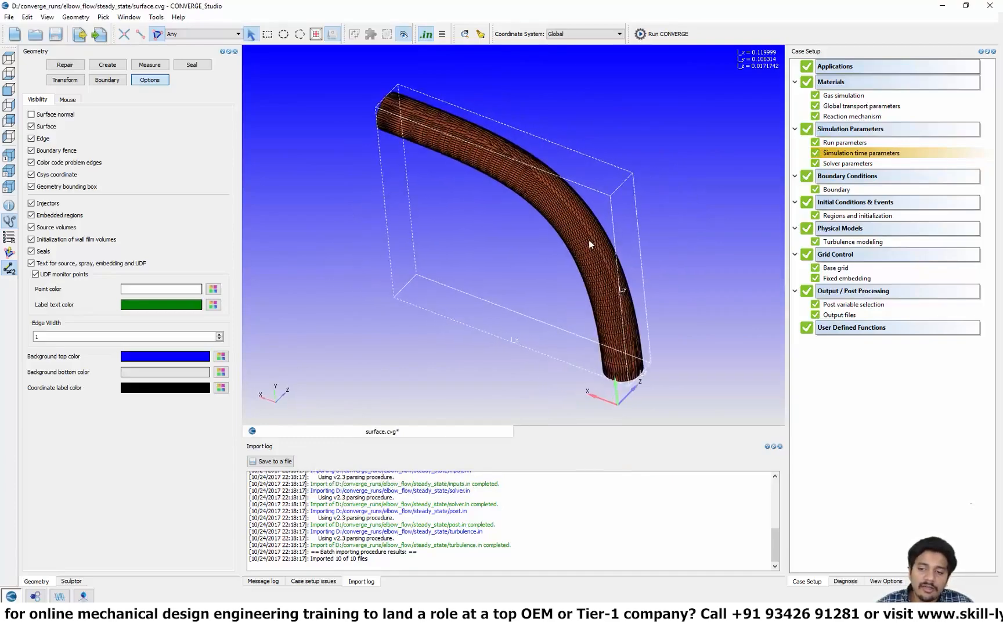
scroll(588, 240, "up", 5)
right_click_drag(587, 240, 514, 279)
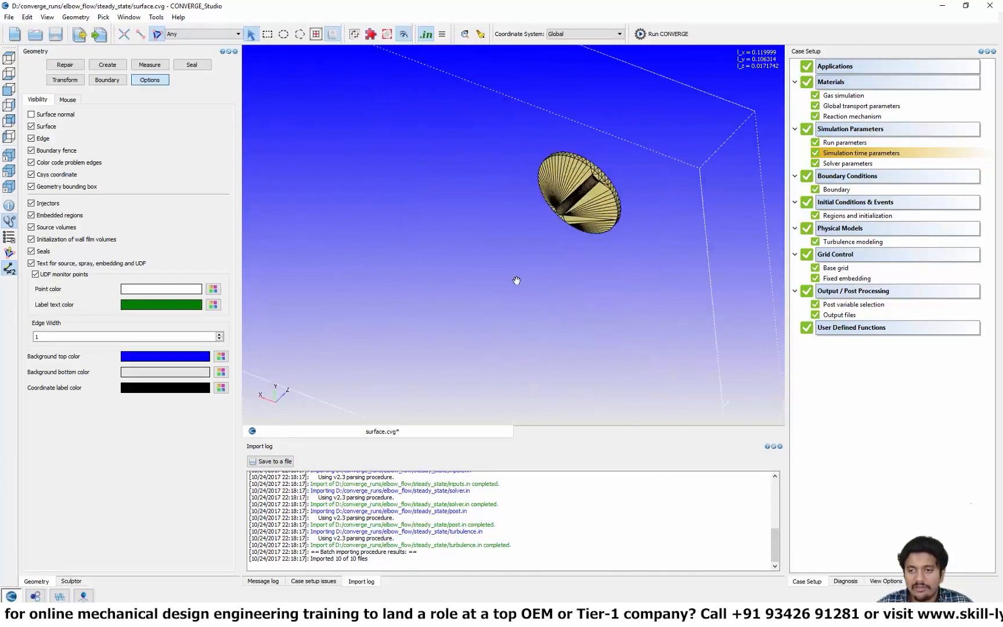
right_click_drag(525, 174, 484, 190)
left_click_drag(484, 190, 478, 194)
scroll(477, 194, "up", 4)
right_click_drag(477, 194, 580, 278)
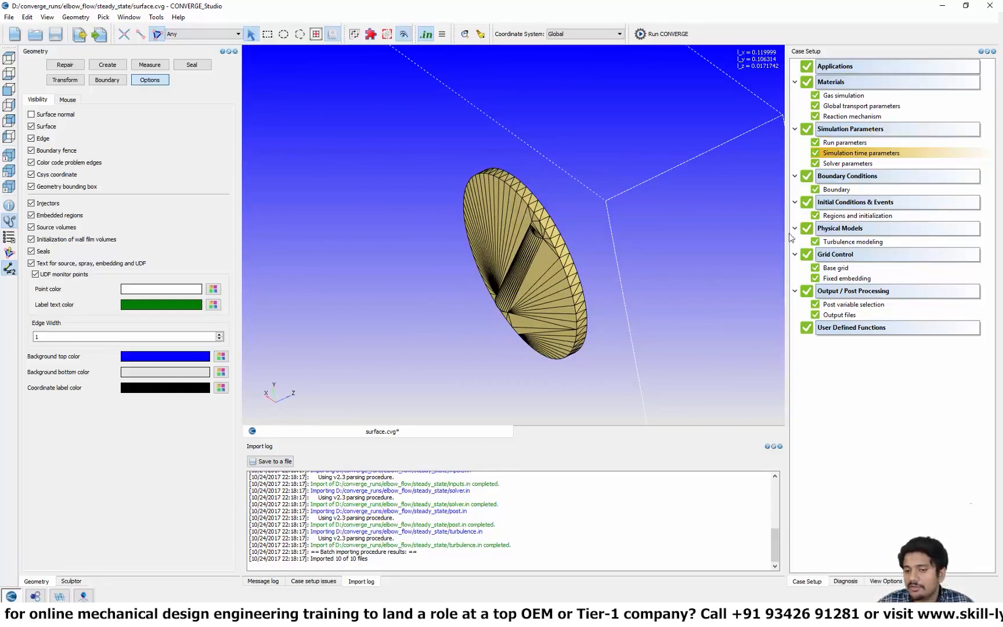
In the boundary settings, keep the Throttle as a WALL boundary and set its wall motion type to Rotating.
double_click(836, 189)
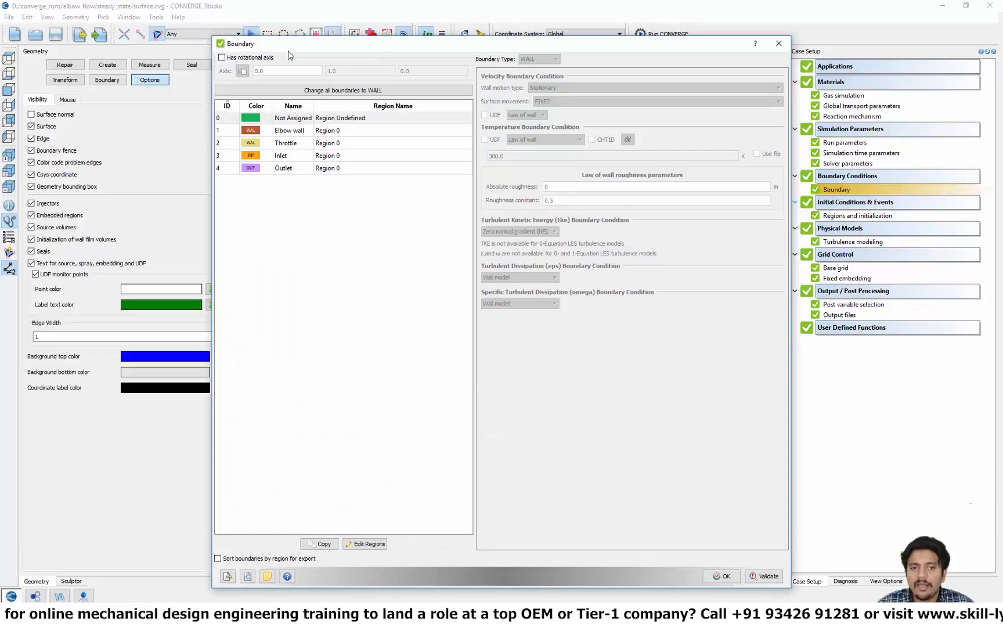
left_click_drag(282, 49, 419, 250)
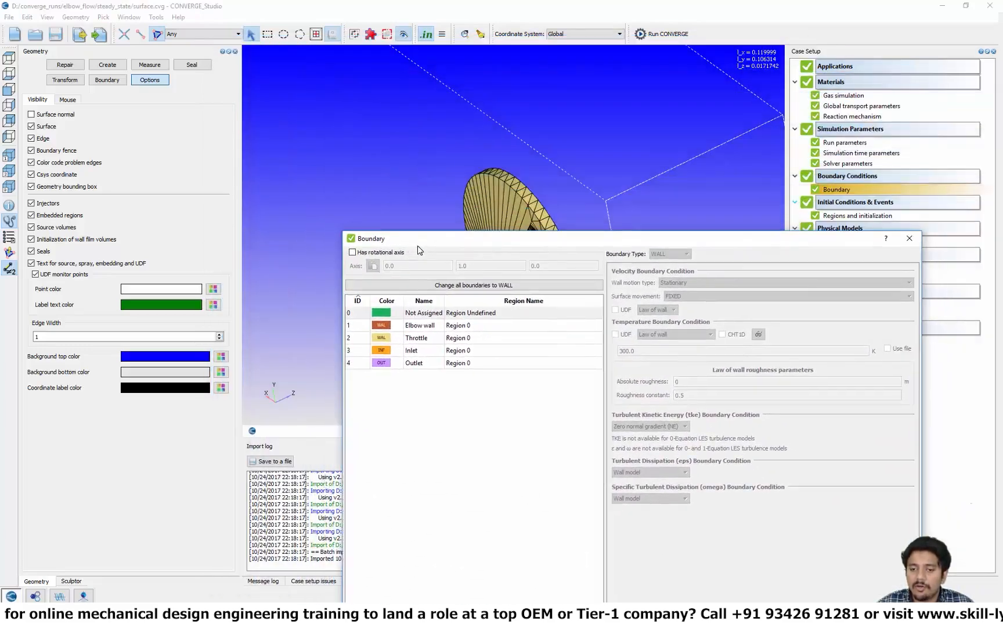
left_click(417, 338)
left_click(684, 255)
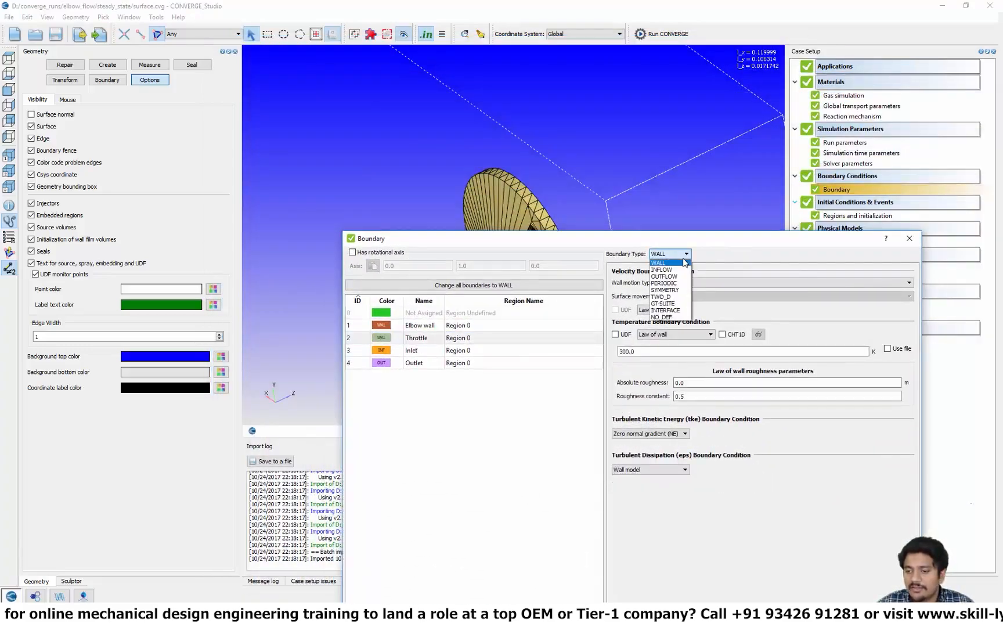
left_click(682, 261)
left_click(681, 284)
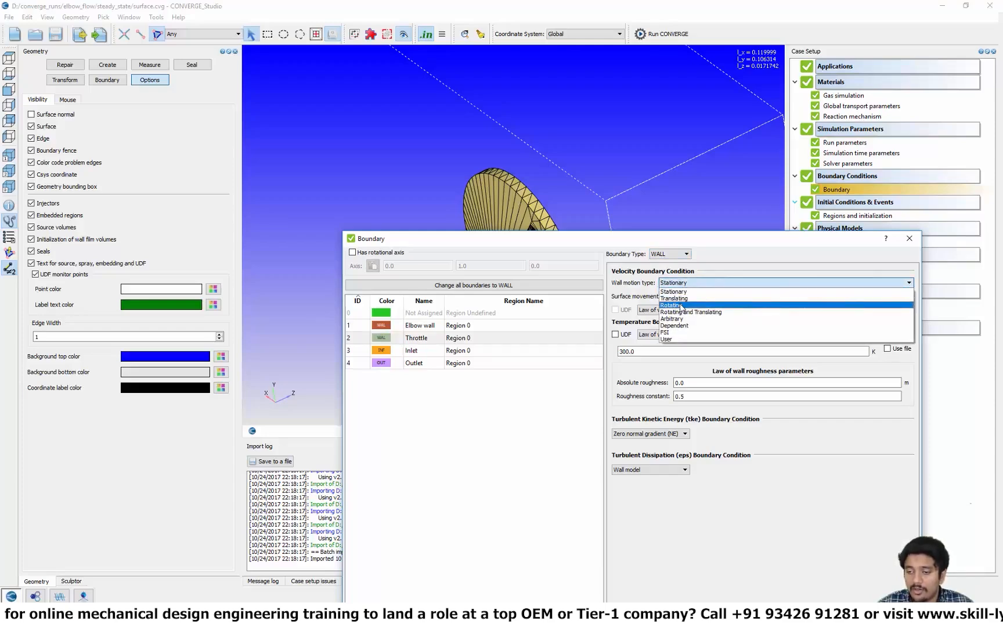
left_click(682, 306)
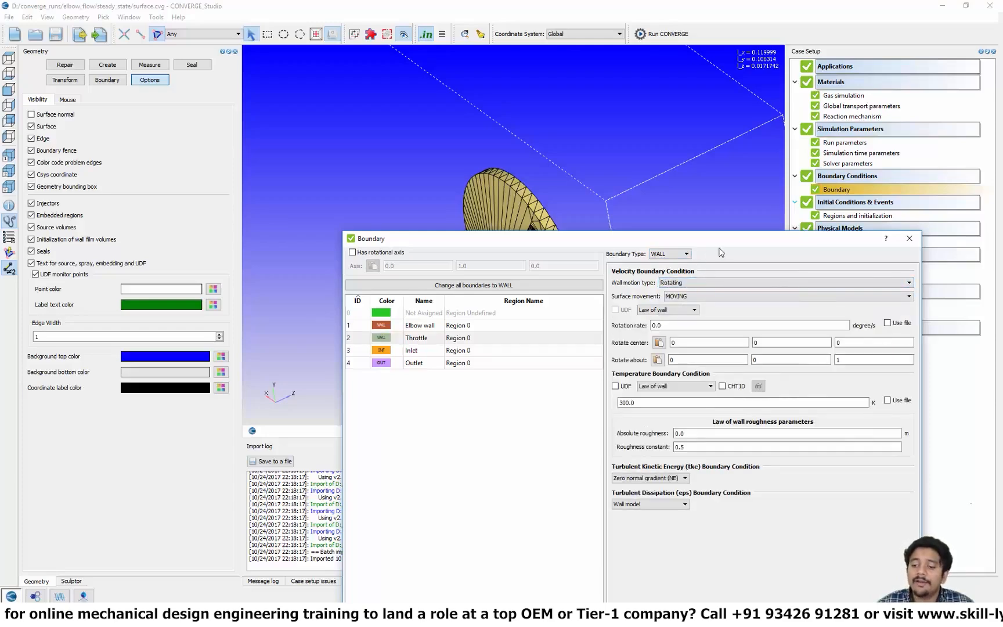
Using selection By Angle, hide the throttle disc's flat faces and rim so that only the central shaft remains displayed.
left_click_drag(725, 239, 790, 89)
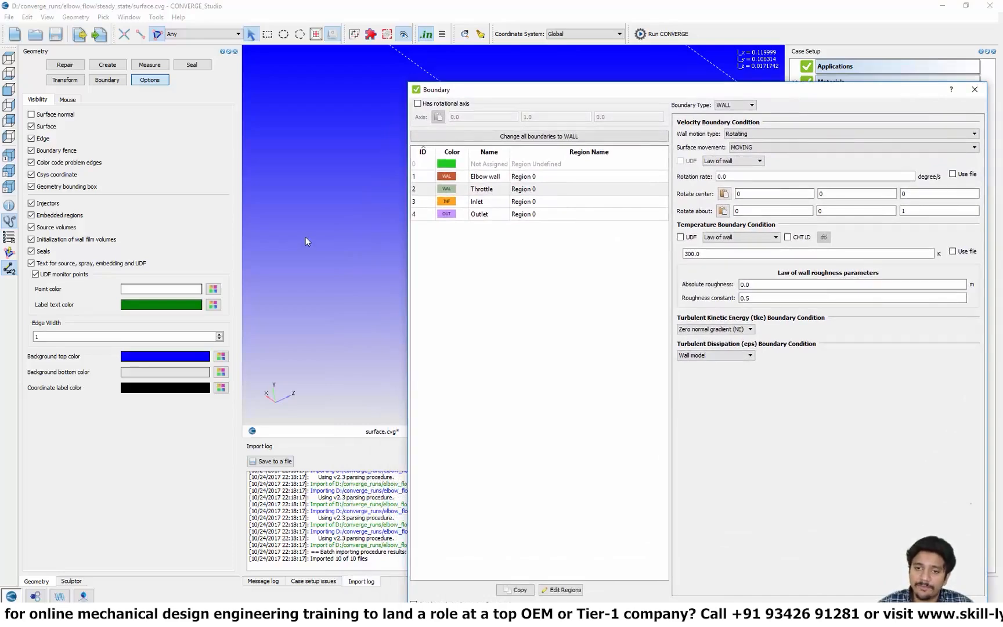
left_click(337, 251)
left_click_drag(464, 93, 389, 353)
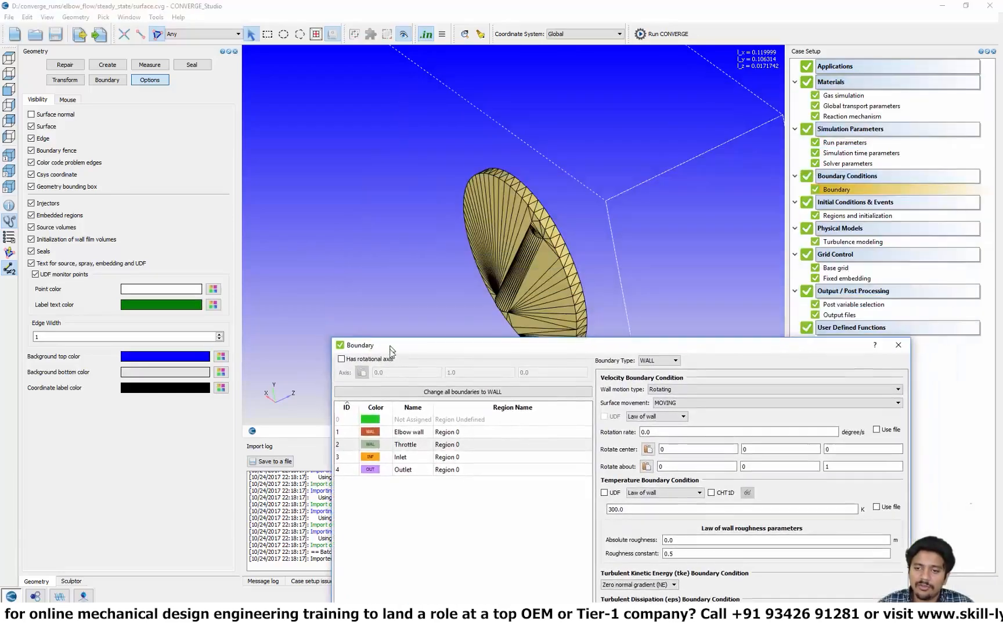
left_click_drag(570, 209, 566, 202)
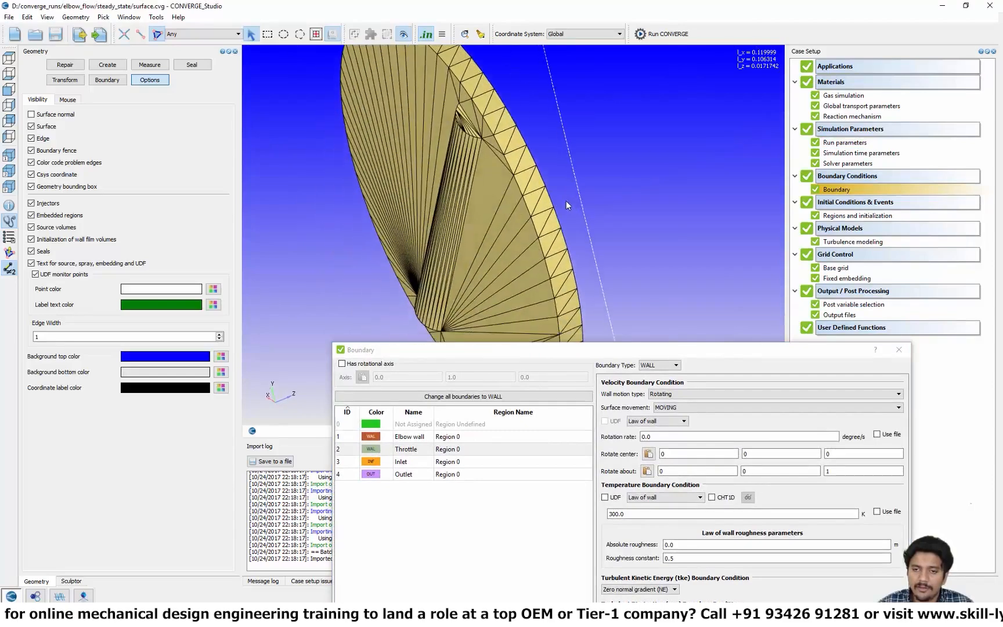
left_click(187, 35)
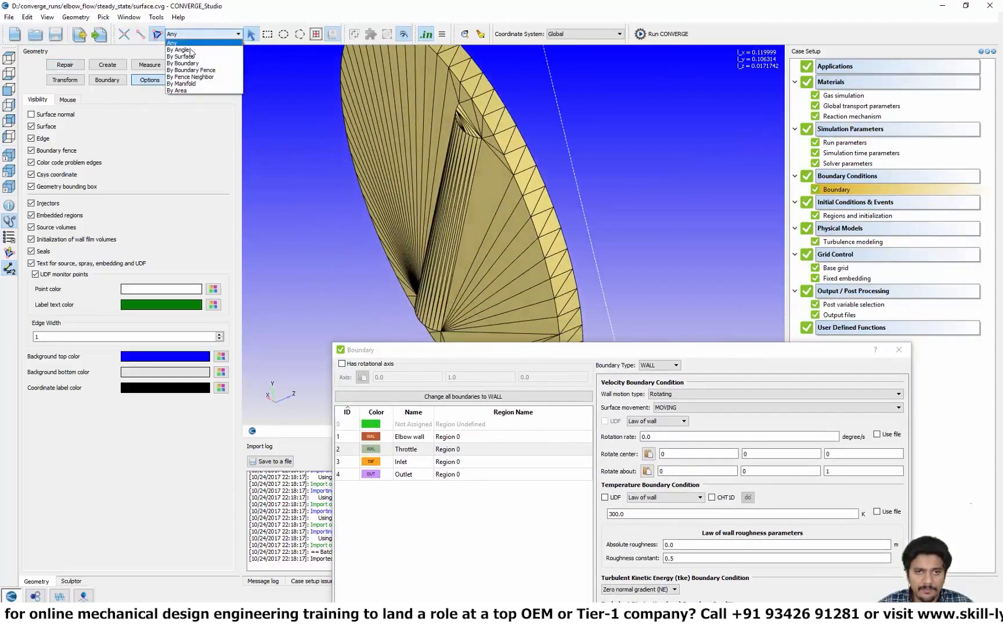
left_click(191, 87)
left_click(365, 85)
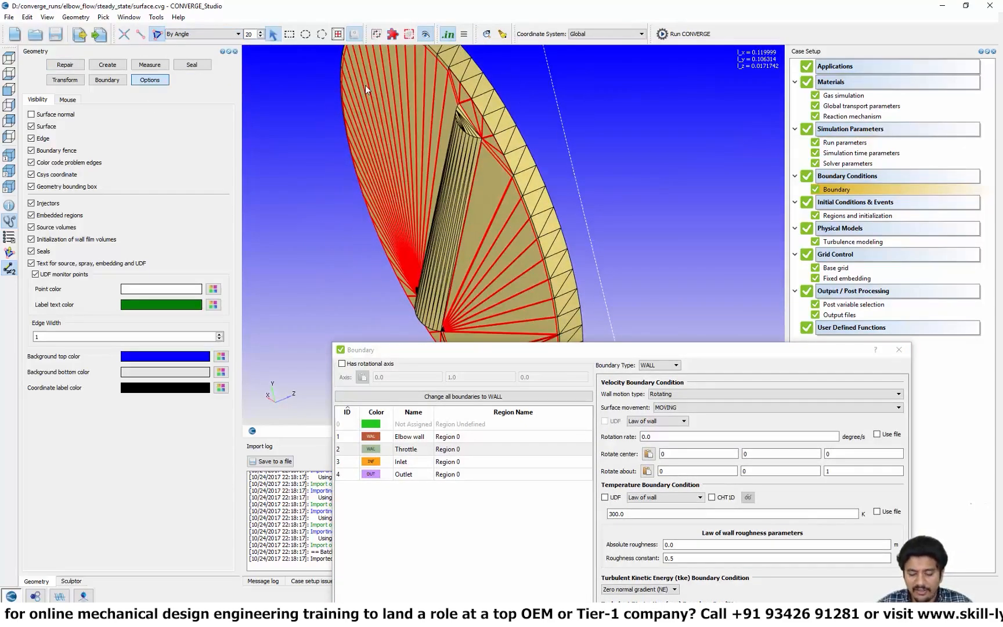
key("Delete")
left_click(503, 197)
key("Delete")
left_click(515, 176)
key("Delete")
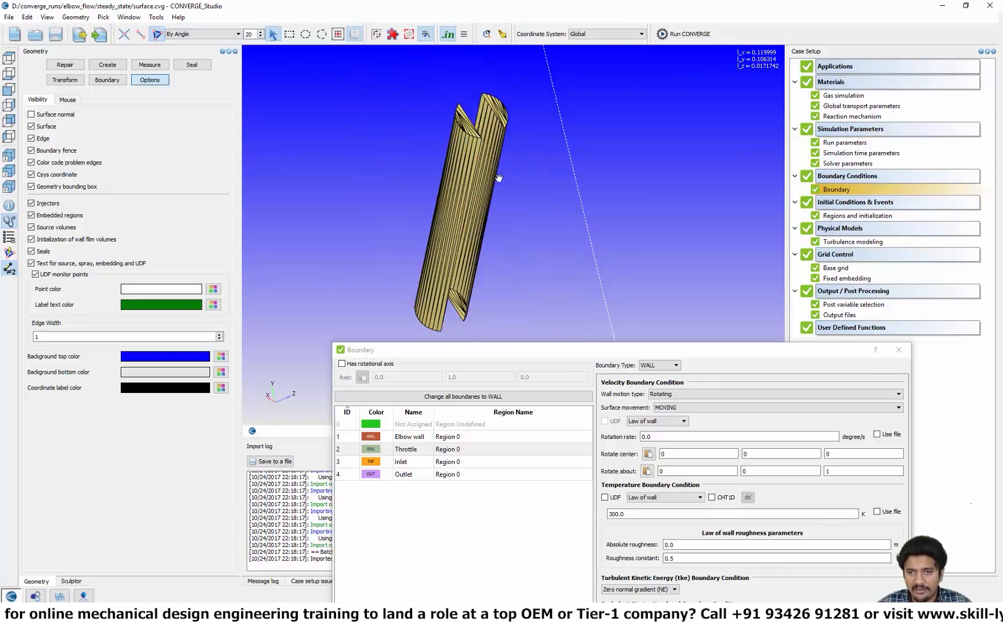
Examine the throttle shaft's orientation in the XY view and from an oblique close-up of its end.
left_click_drag(504, 131, 498, 157)
left_click_drag(505, 250, 502, 214)
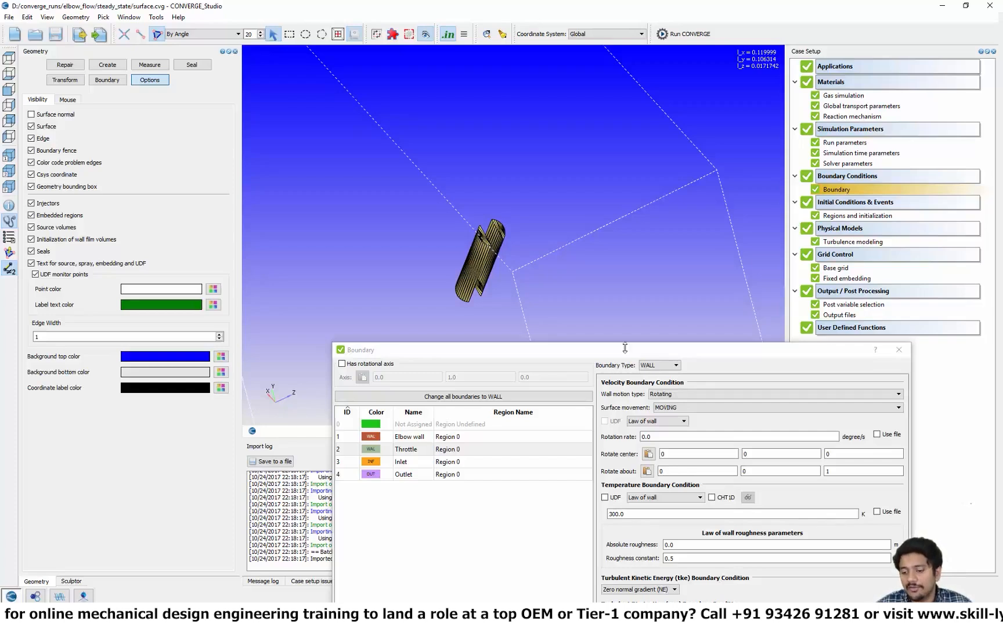
key("z")
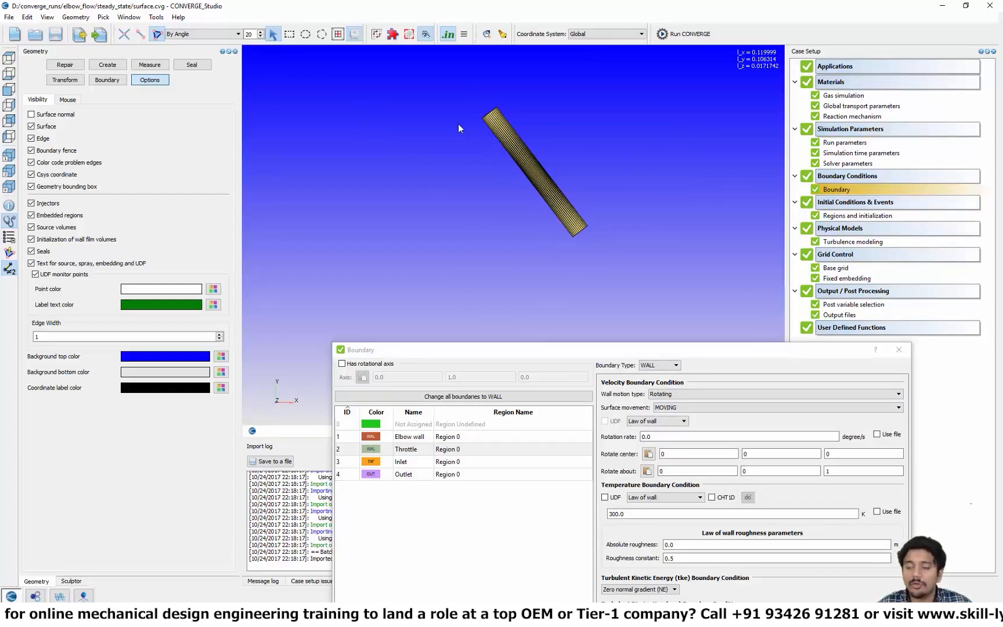
left_click_drag(457, 124, 540, 148)
scroll(540, 148, "up", 4)
middle_click_drag(524, 140, 497, 193)
scroll(497, 192, "up", 3)
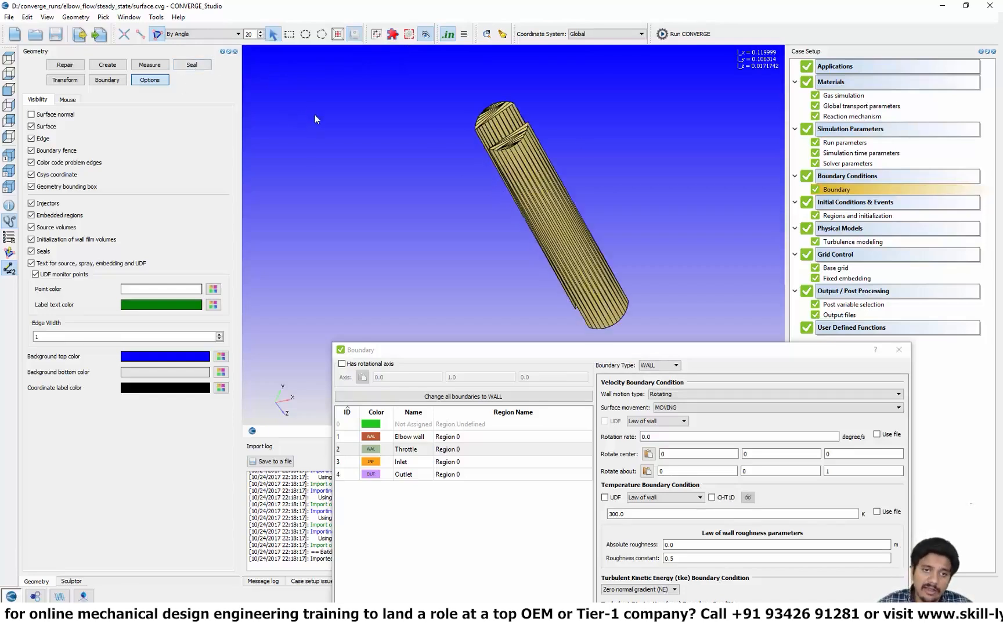
Measure the direction of the throttle shaft's axis as an arc normal through three vertices around the shaft's circumference.
left_click(150, 65)
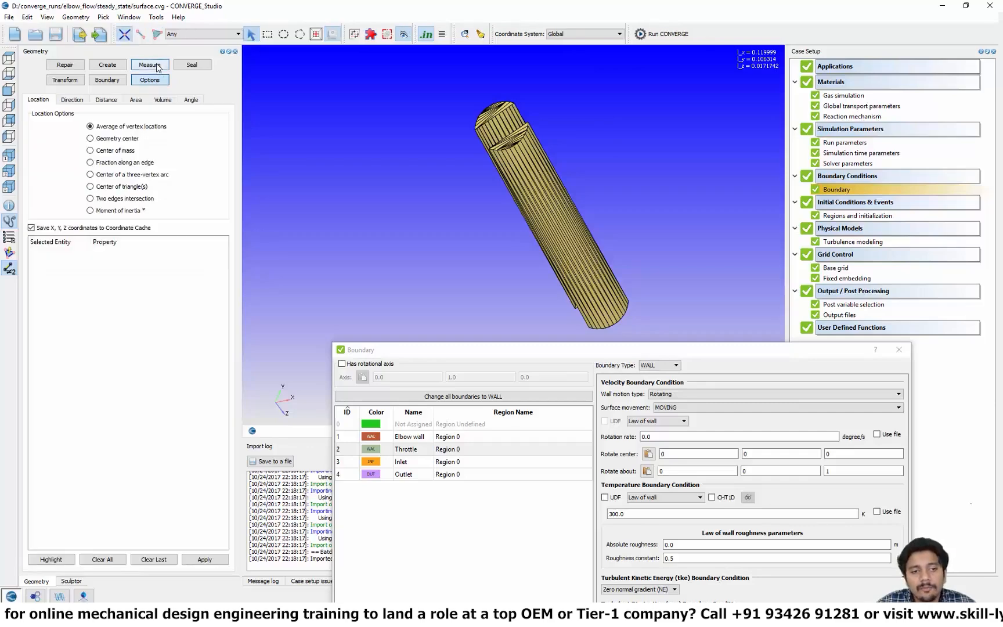
scroll(548, 129, "up", 2)
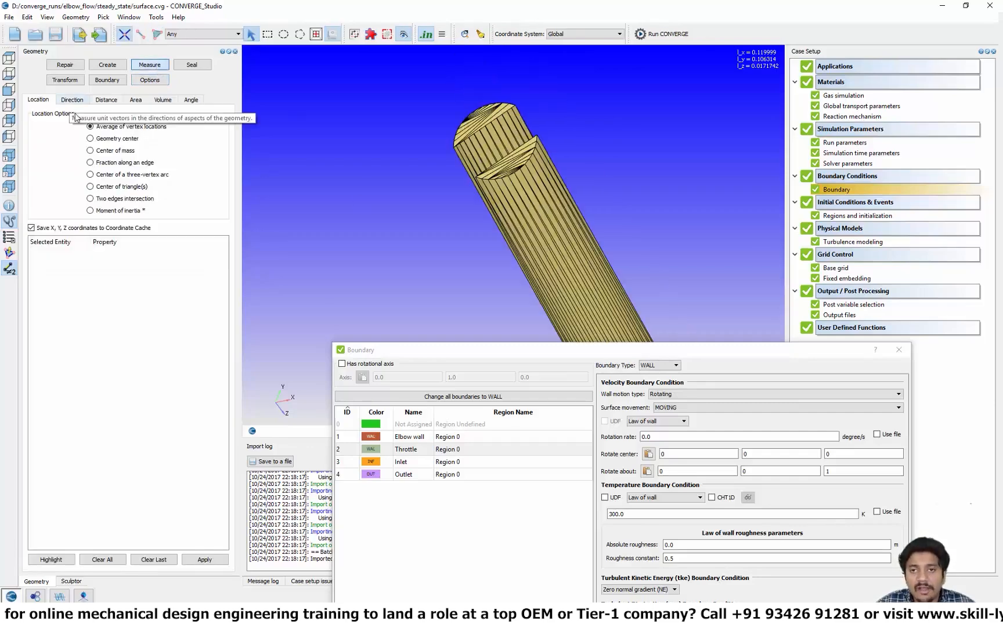
left_click(72, 99)
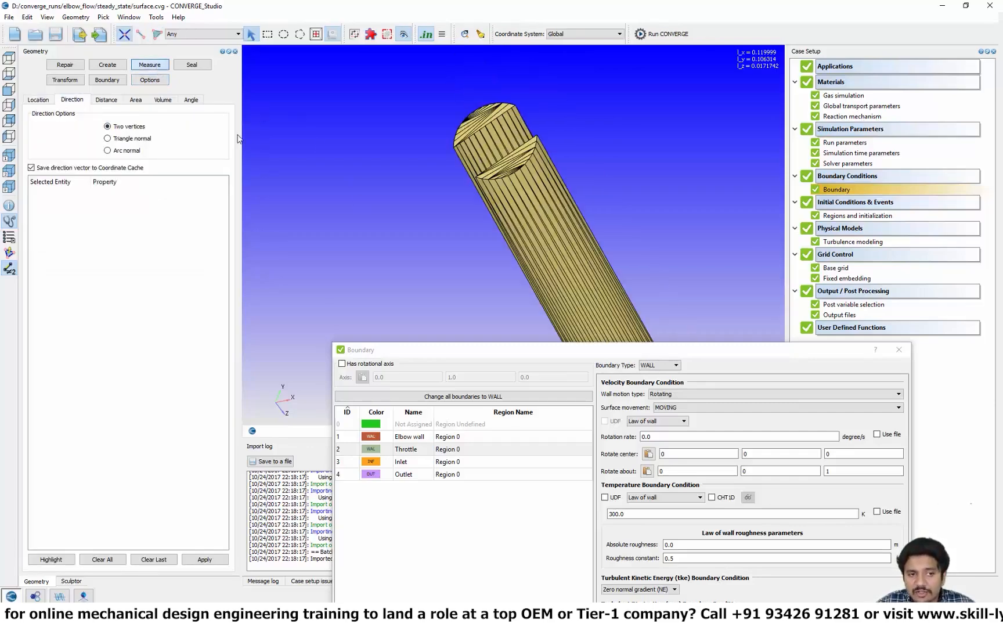
left_click(128, 150)
scroll(527, 185, "up", 2)
left_click(505, 144)
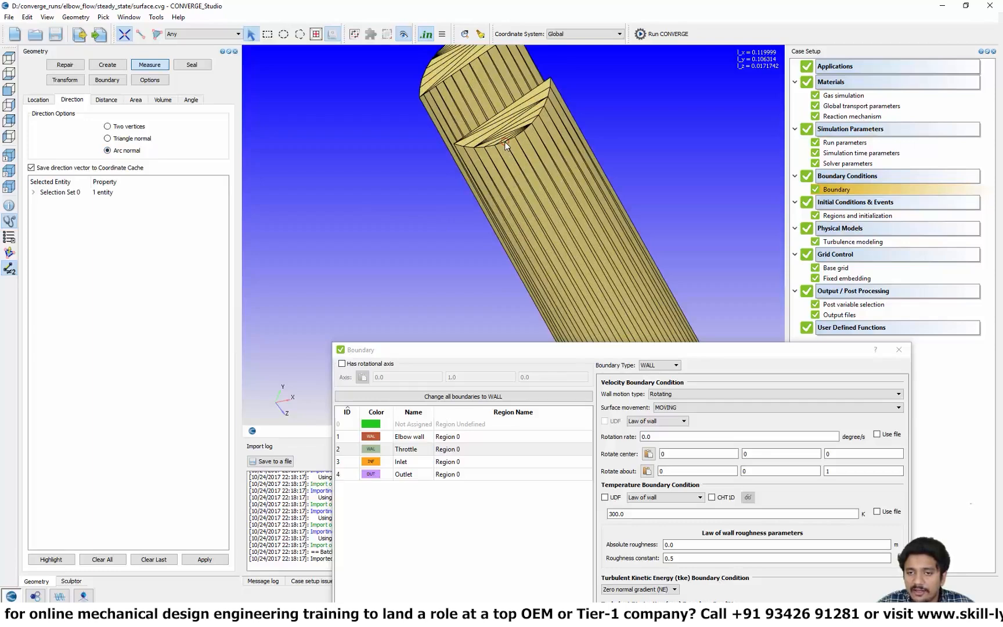
left_click(463, 147)
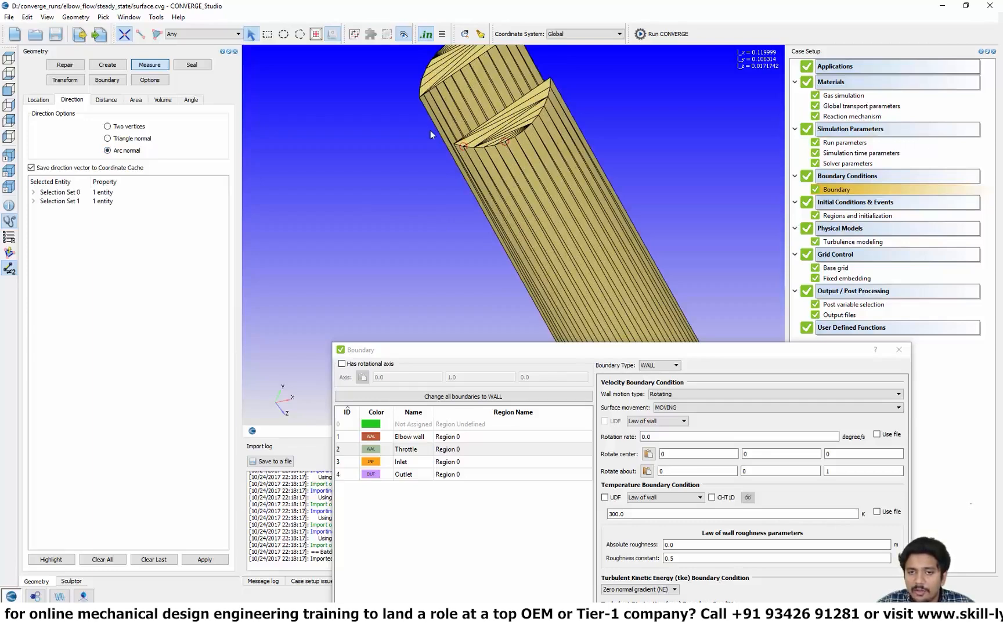
left_click(422, 90)
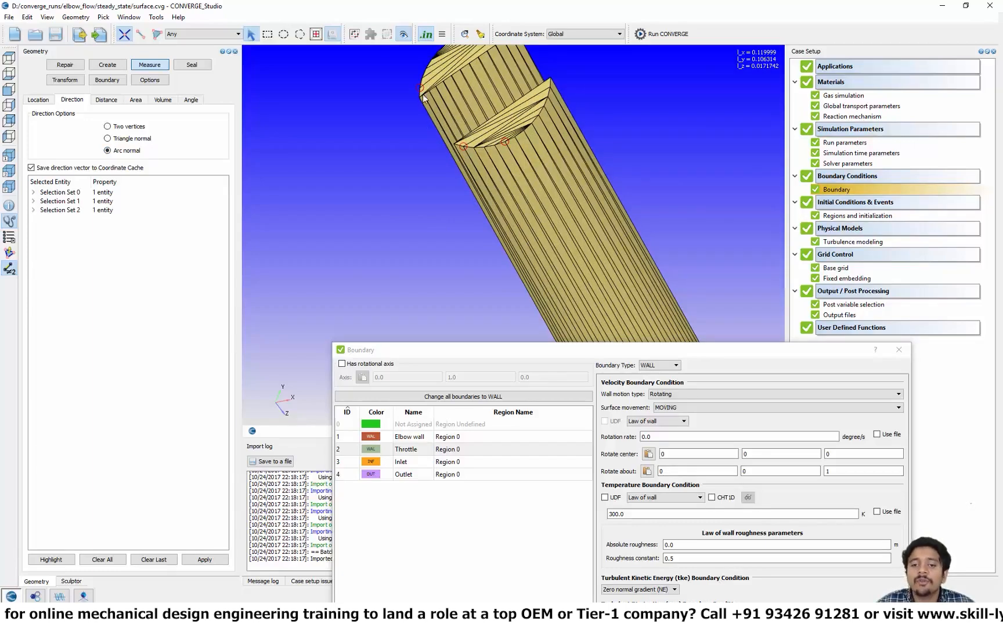
left_click(204, 559)
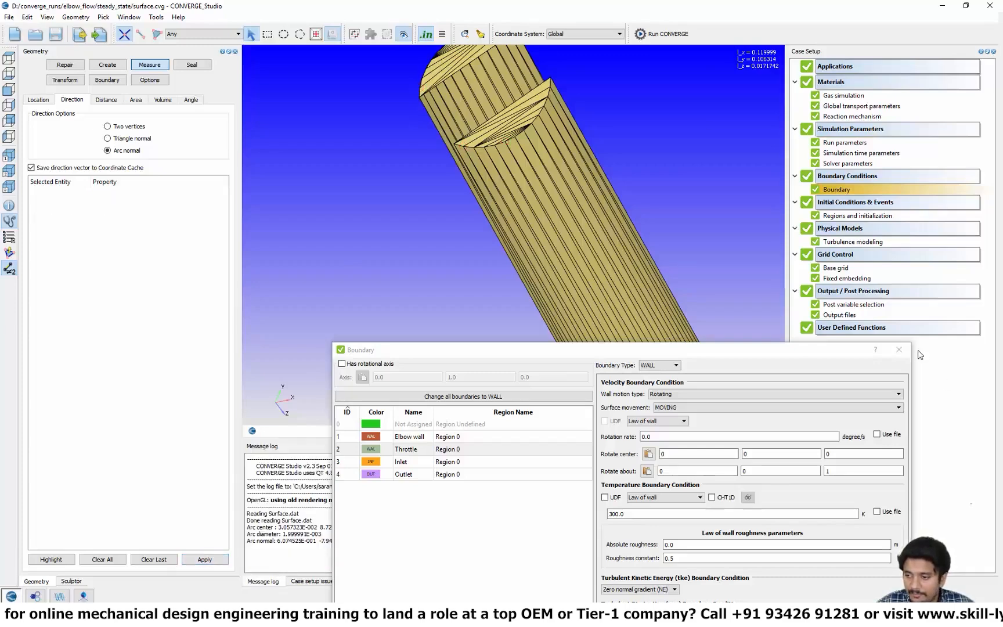
Close the boundary settings and copy the three arc center coordinates from the message log.
left_click(898, 349)
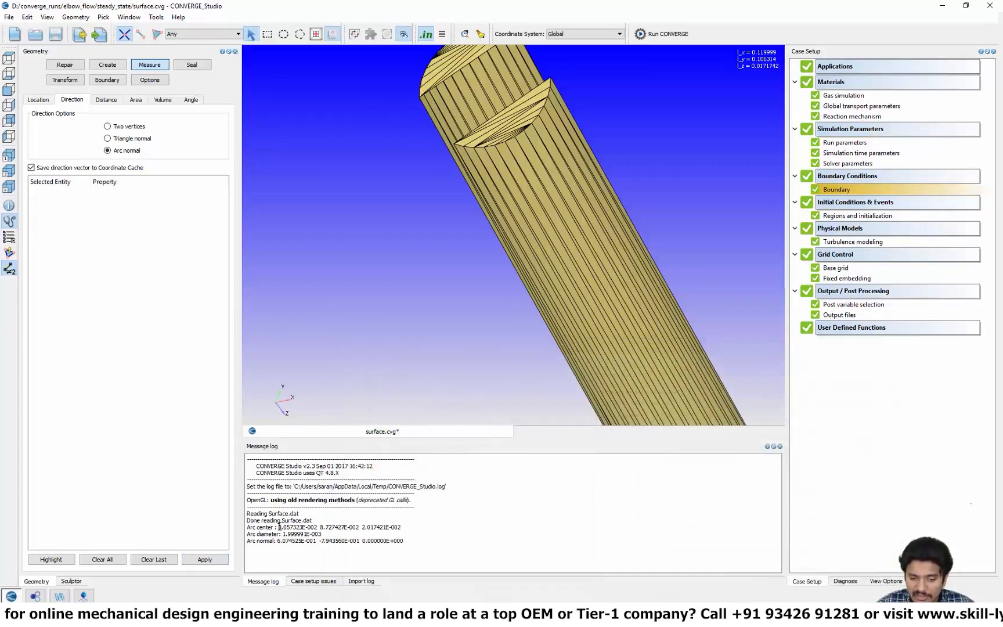
left_click_drag(279, 527, 412, 526)
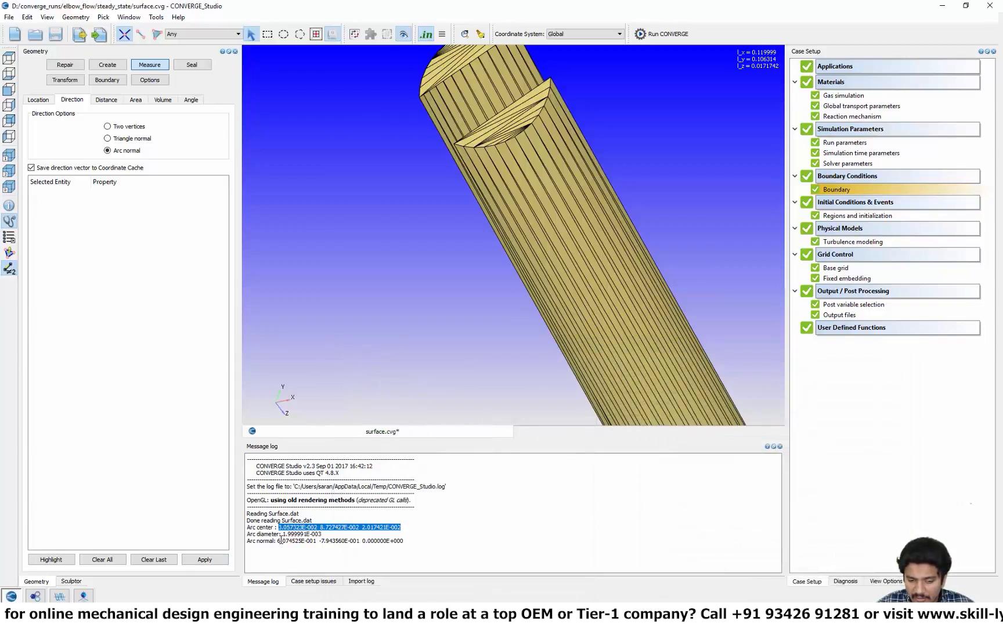
left_click(364, 527)
mouse_move(402, 526)
left_mouse_down()
mouse_move(311, 521)
mouse_move(277, 530)
mouse_move(403, 527)
left_mouse_up()
left_click(280, 527)
right_click(396, 528)
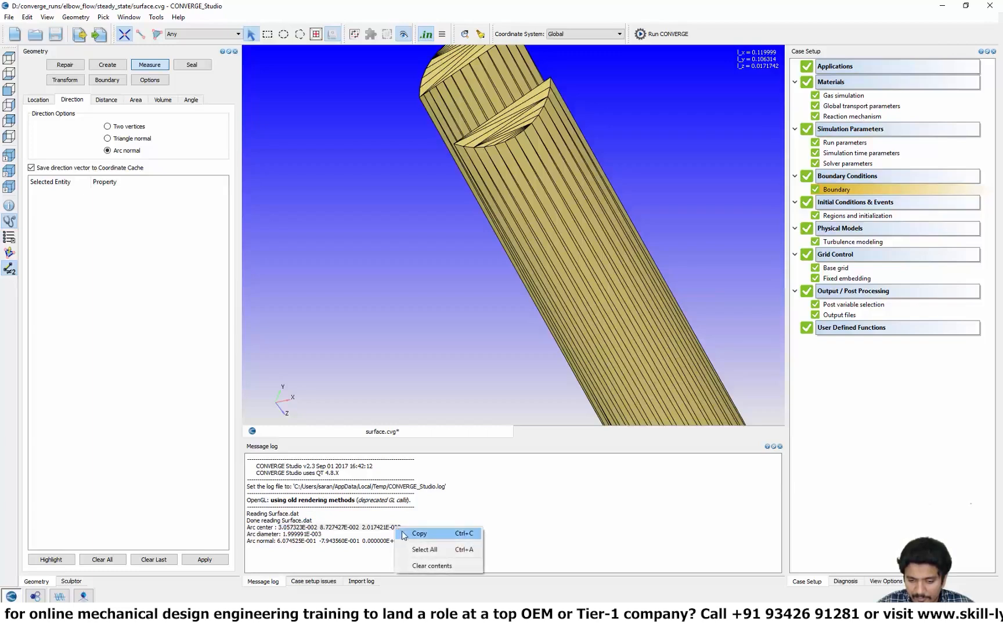
left_click(417, 533)
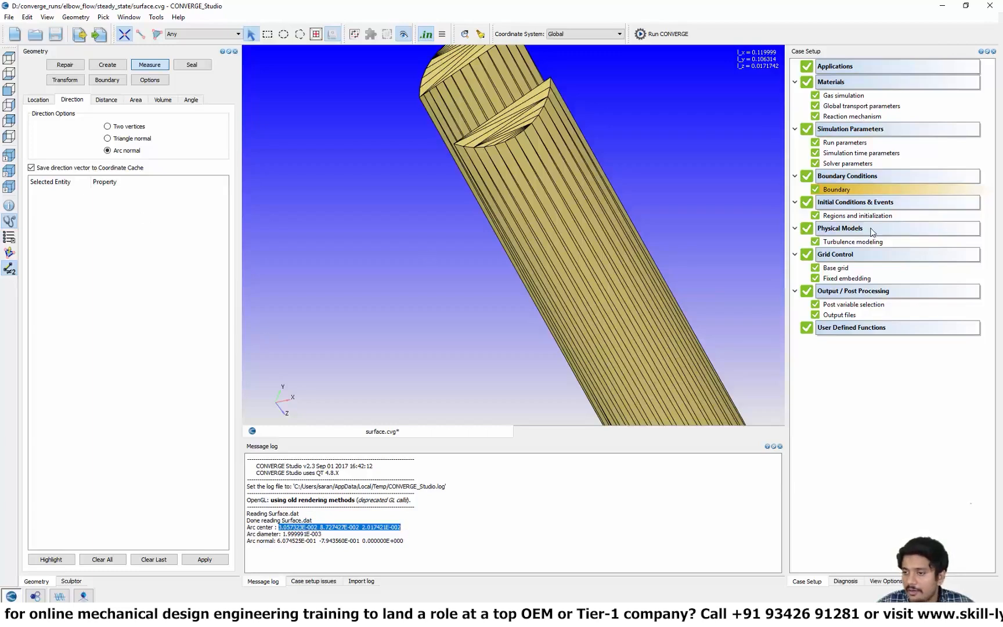
Reopen the boundary settings and paste 0.03057323, 0.08727427, 0.02017421 as the Throttle boundary's rotation center.
double_click(854, 193)
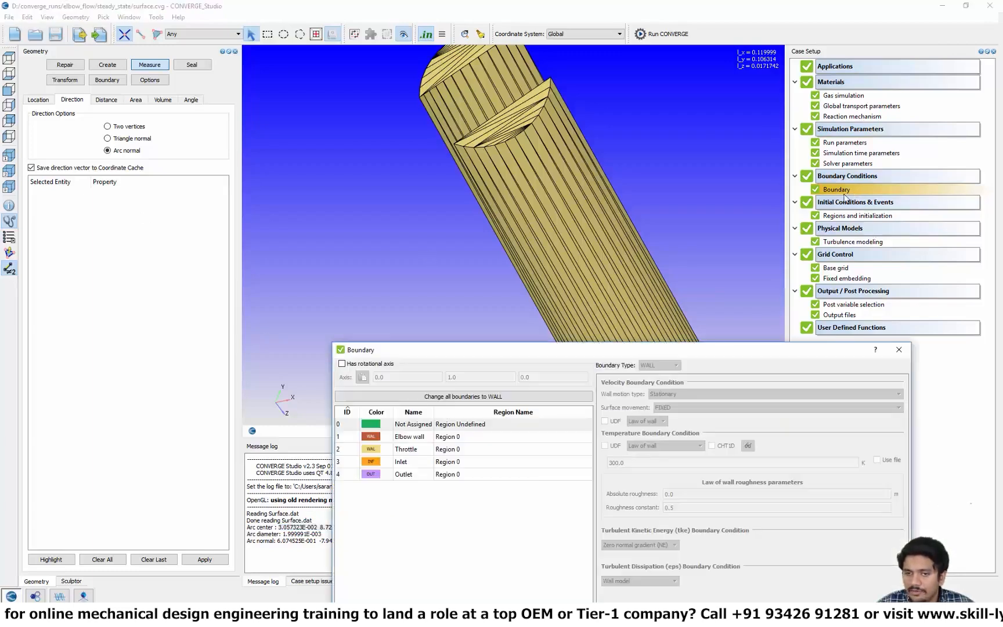
left_click(421, 449)
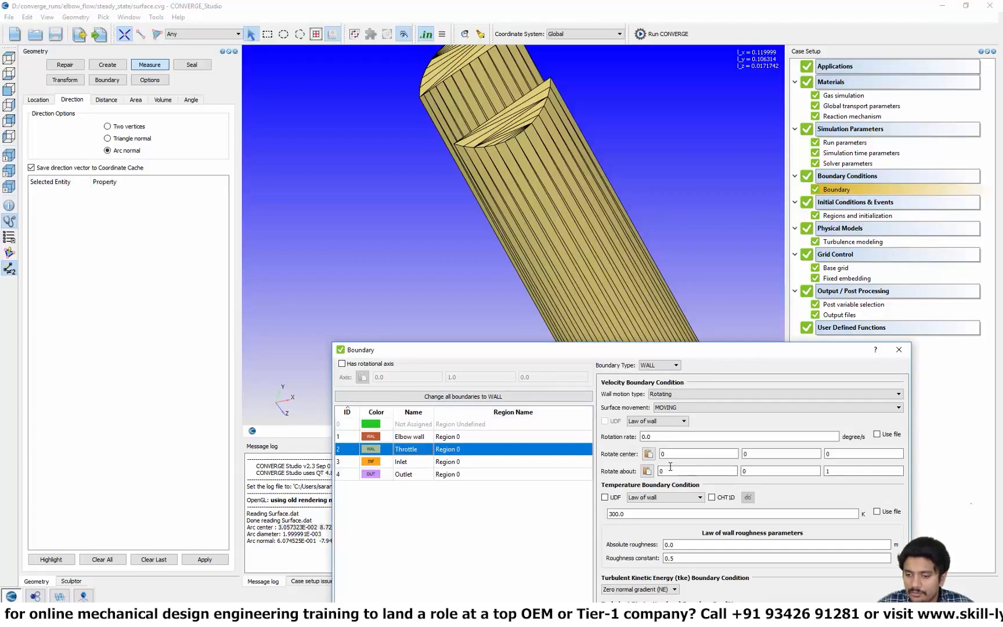
left_click(648, 455)
left_click(726, 472)
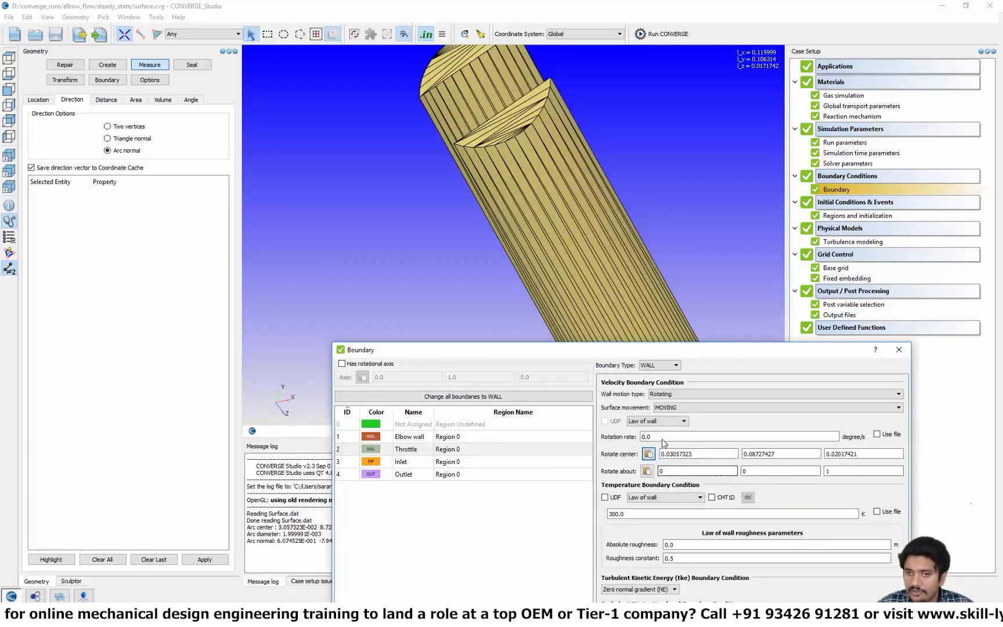
Copy the arc normal from the message log and paste 0.6074525, -0.794356, 0 as the Throttle boundary's rotation axis.
left_click_drag(445, 353, 668, 271)
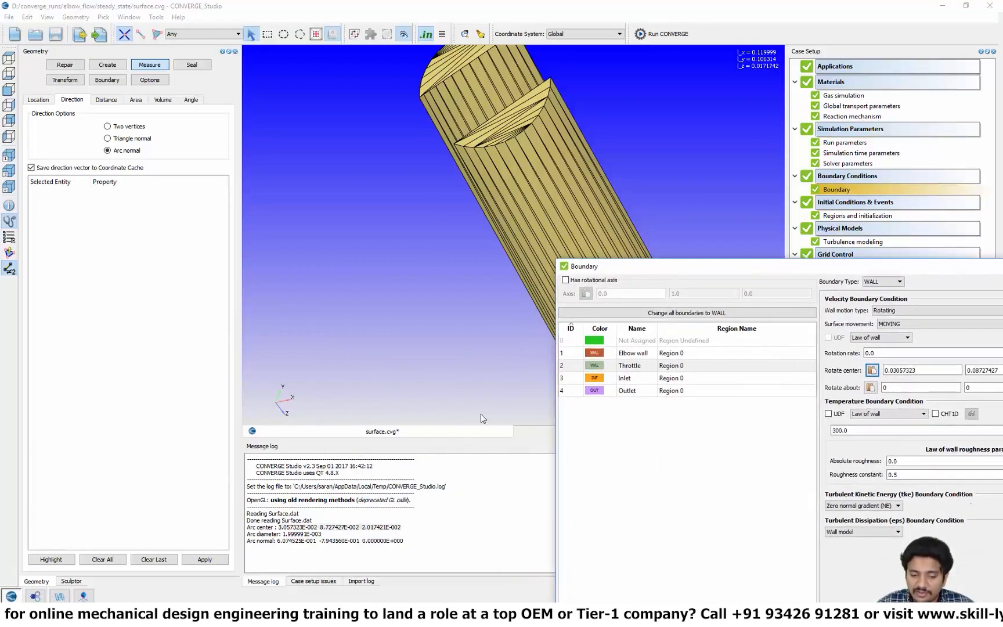
left_click_drag(405, 540, 277, 541)
right_click(282, 540)
left_click(297, 547)
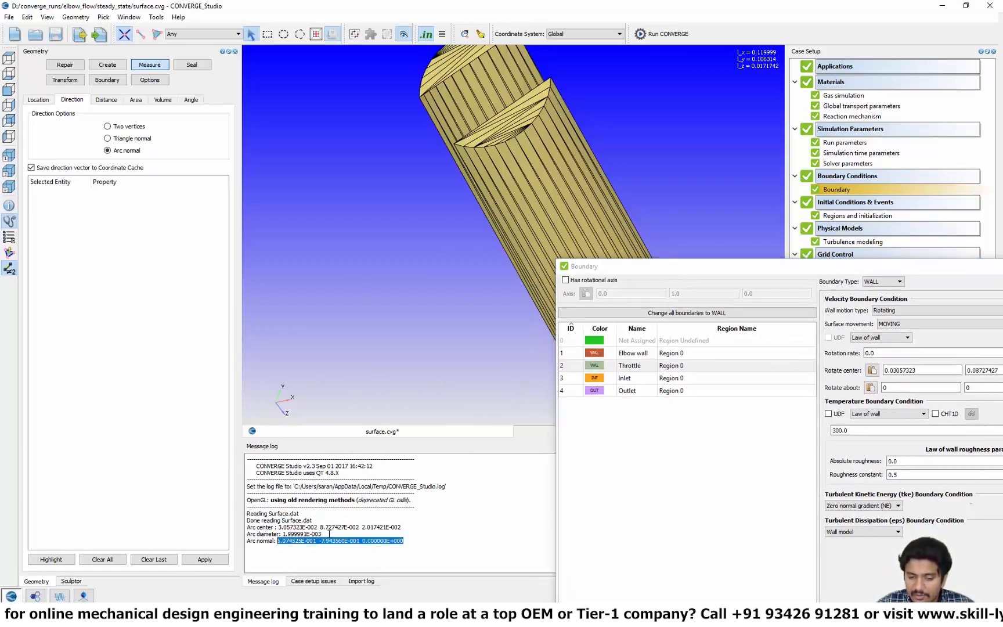
left_click(755, 265)
left_click_drag(687, 270, 416, 261)
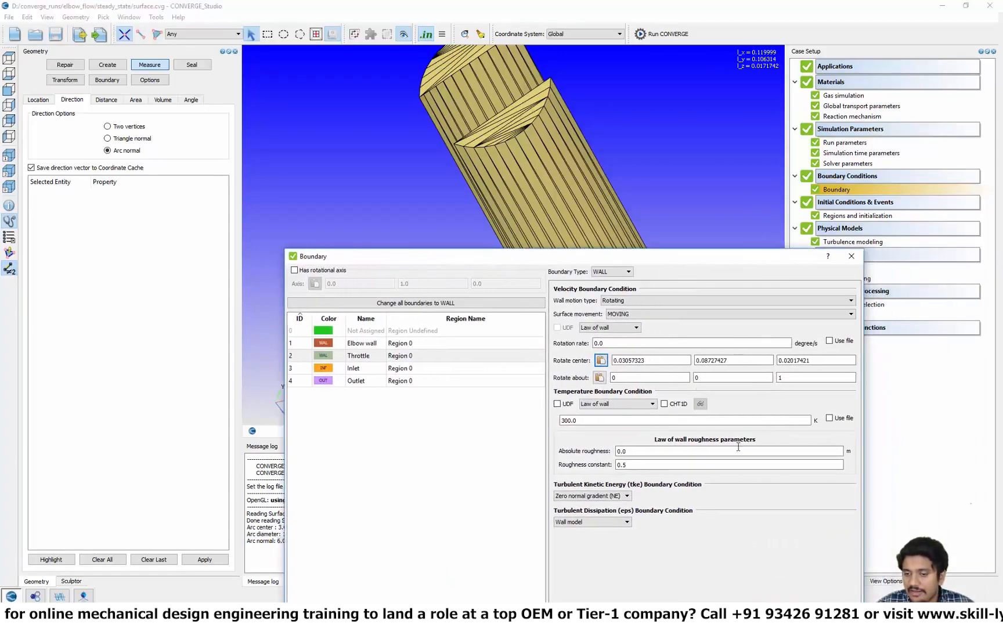
left_click(599, 377)
left_click(615, 398)
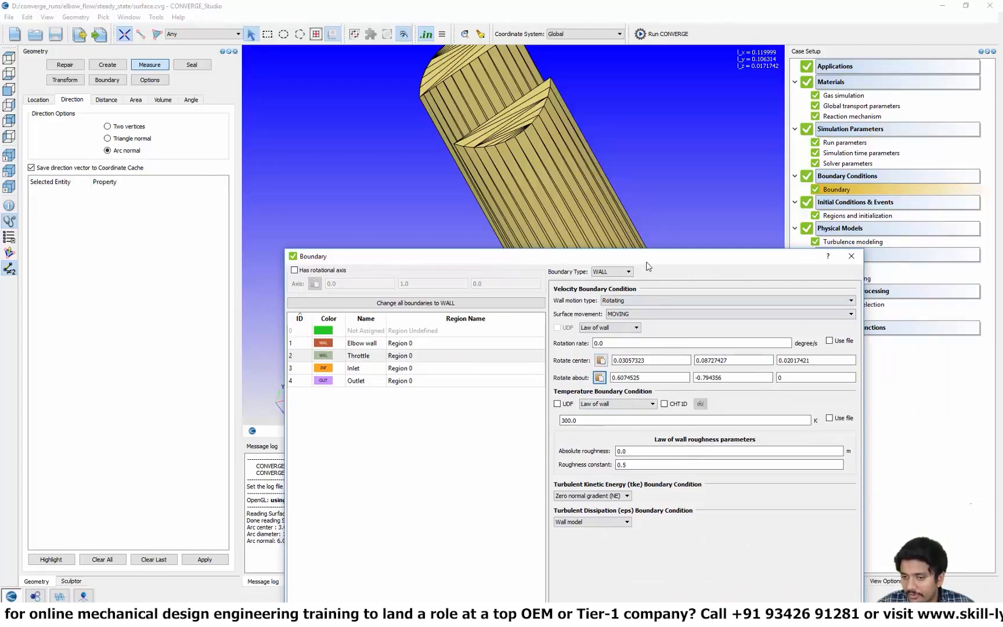
Display the surface normals on the throttle shaft with the boundary settings moved clear of the model.
left_click_drag(649, 259, 670, 197)
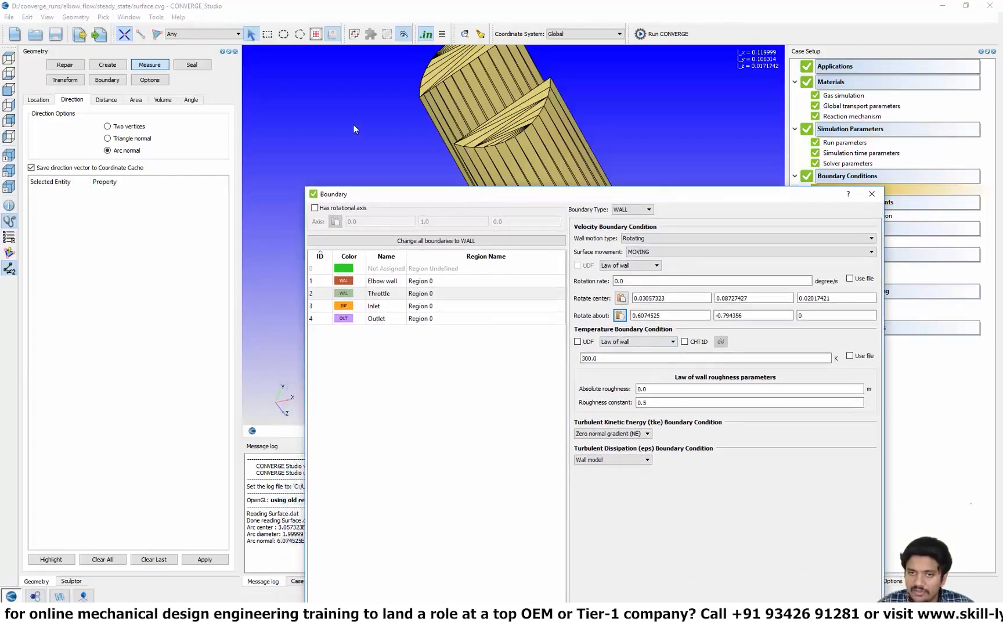
left_click_drag(429, 187, 429, 340)
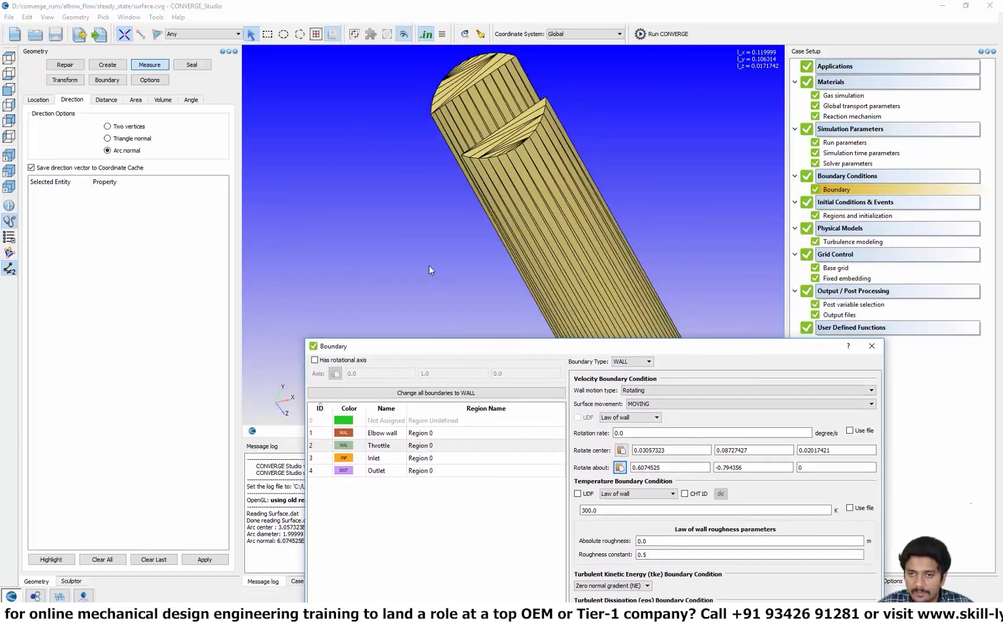
middle_click_drag(479, 193, 455, 211)
left_click(9, 253)
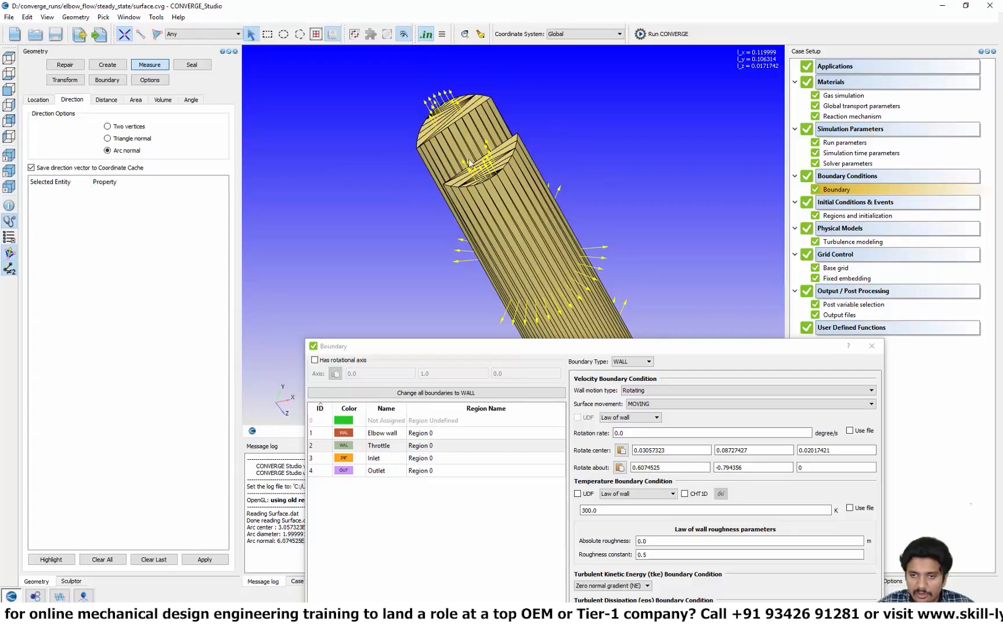
Examine the throttle shaft and its surface normals in the XY view and from an oblique close-up of its end.
left_click(10, 104)
left_click(10, 59)
scroll(449, 210, "up", 4)
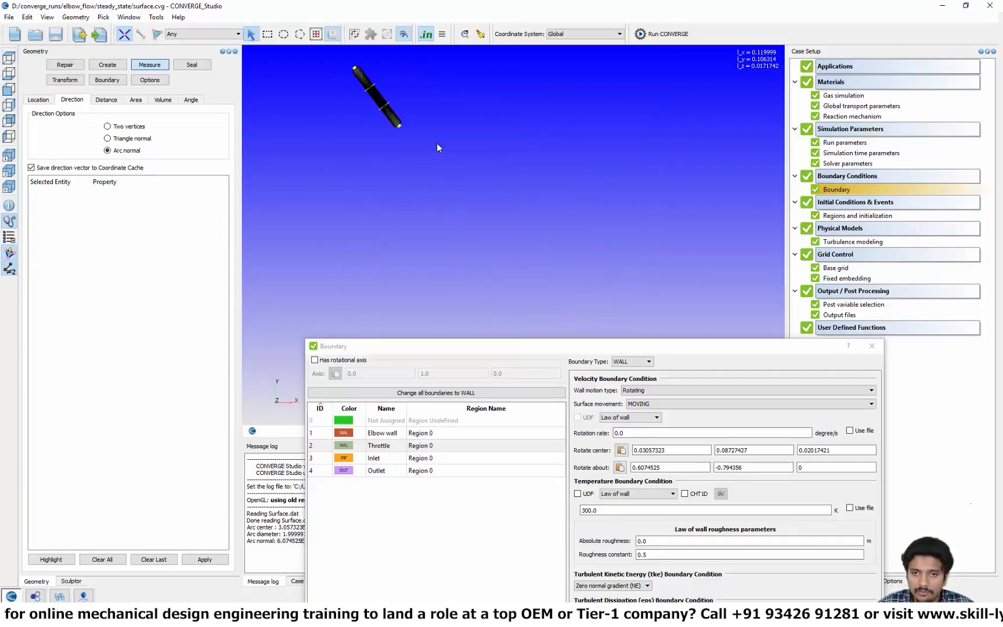
middle_click_drag(441, 148, 559, 246)
scroll(558, 246, "up", 3)
middle_click_drag(493, 152, 532, 196)
scroll(556, 217, "up", 3)
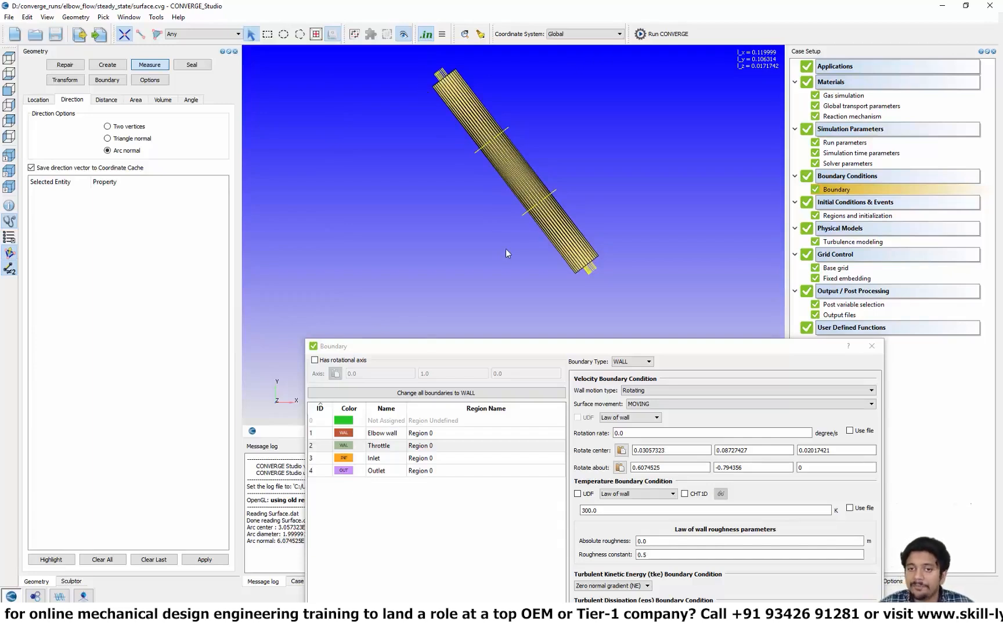
left_click_drag(481, 149, 529, 203)
scroll(537, 116, "up", 3)
middle_click_drag(538, 116, 536, 241)
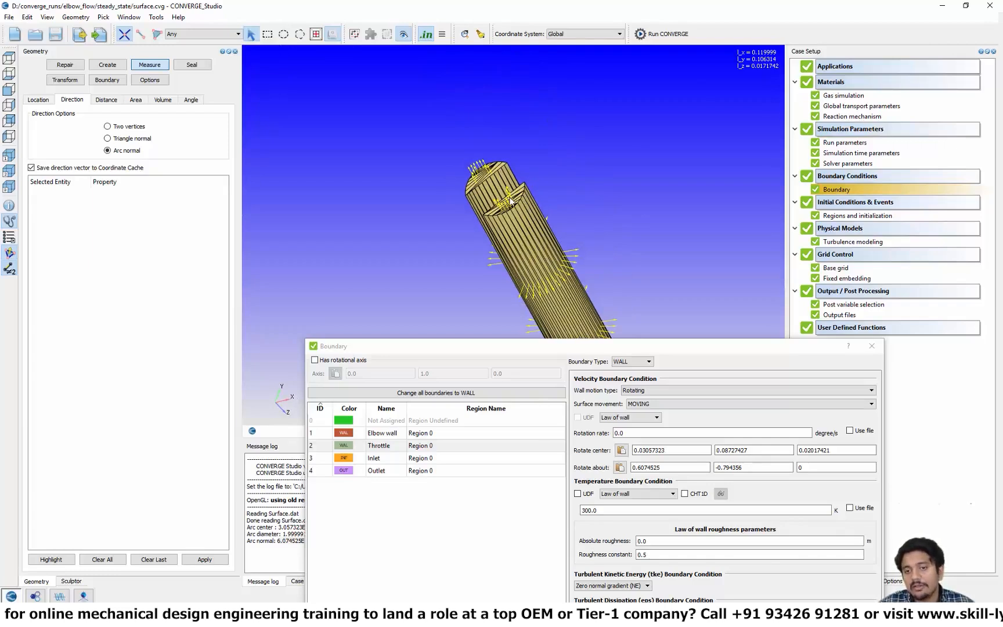
scroll(510, 201, "up", 1)
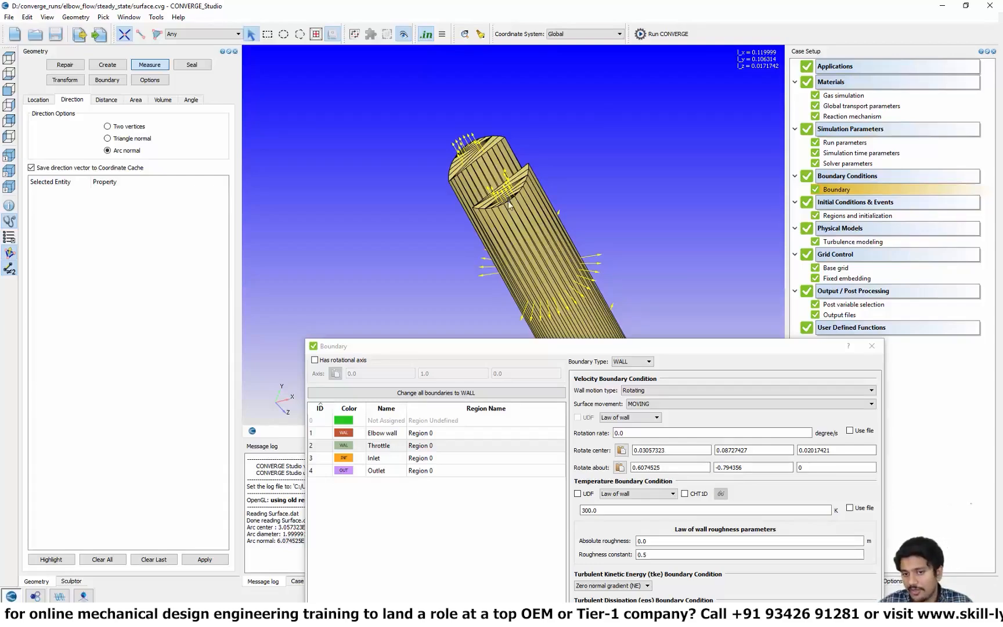
Measure the triangle normal of a single cell on the shaft's stepped end face and compare it with the logged arc normal.
left_click_drag(445, 348, 662, 280)
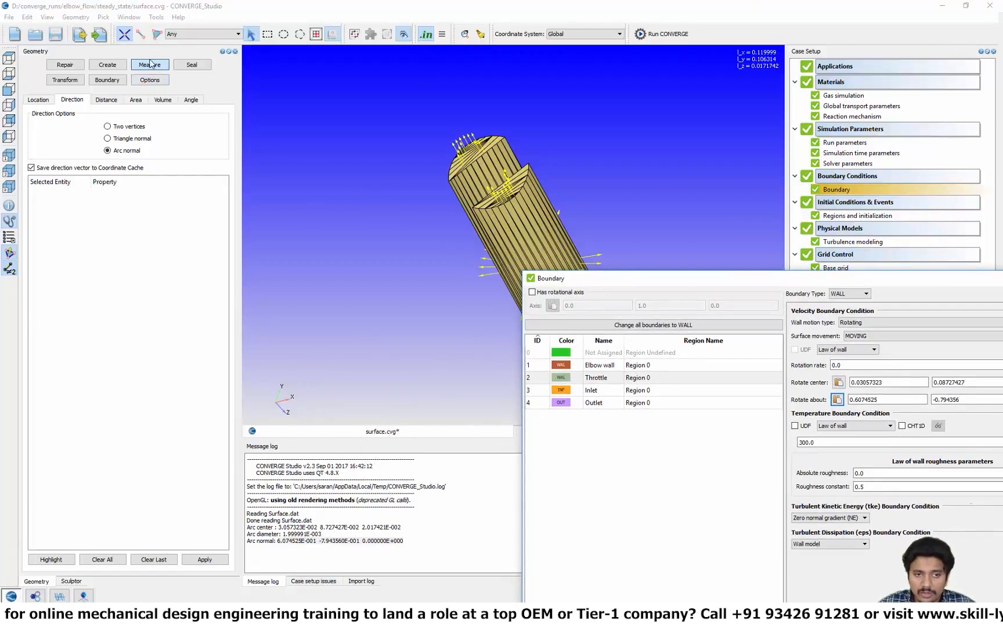
left_click(140, 138)
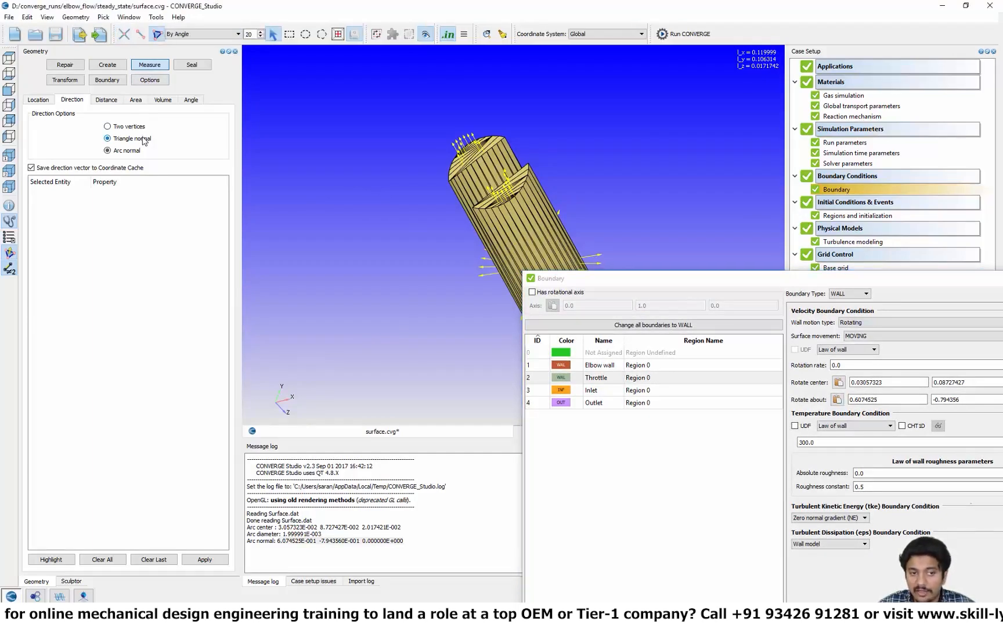
left_click(489, 206)
left_click(203, 34)
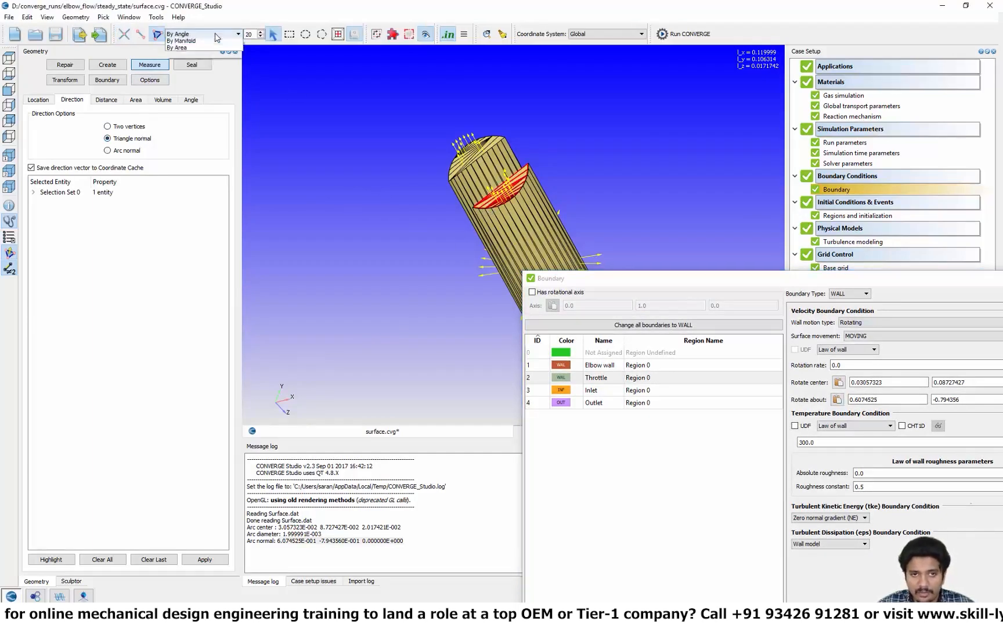
left_click(174, 42)
left_click(96, 559)
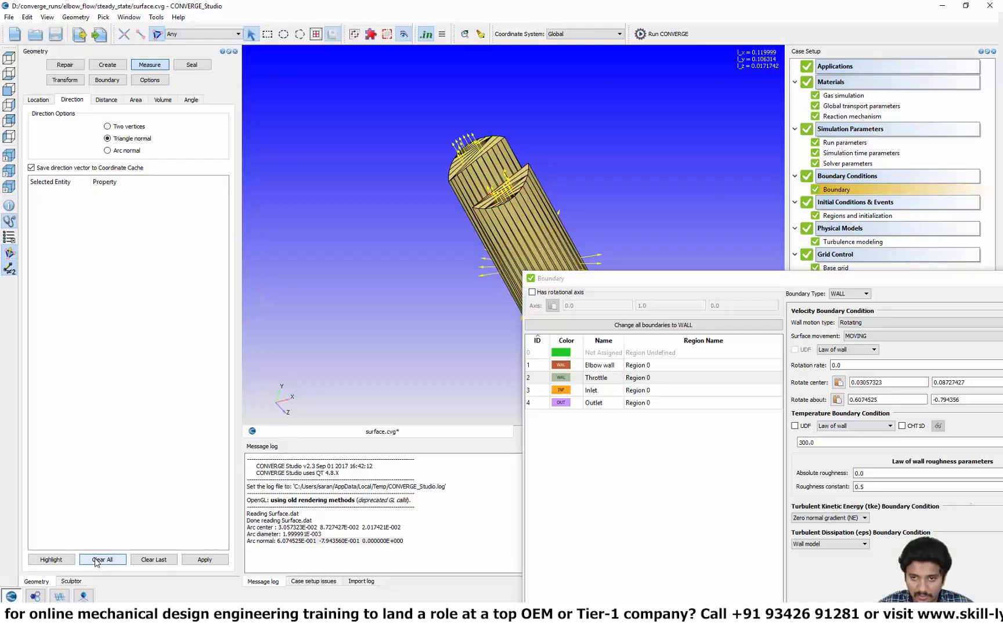
left_click(485, 204)
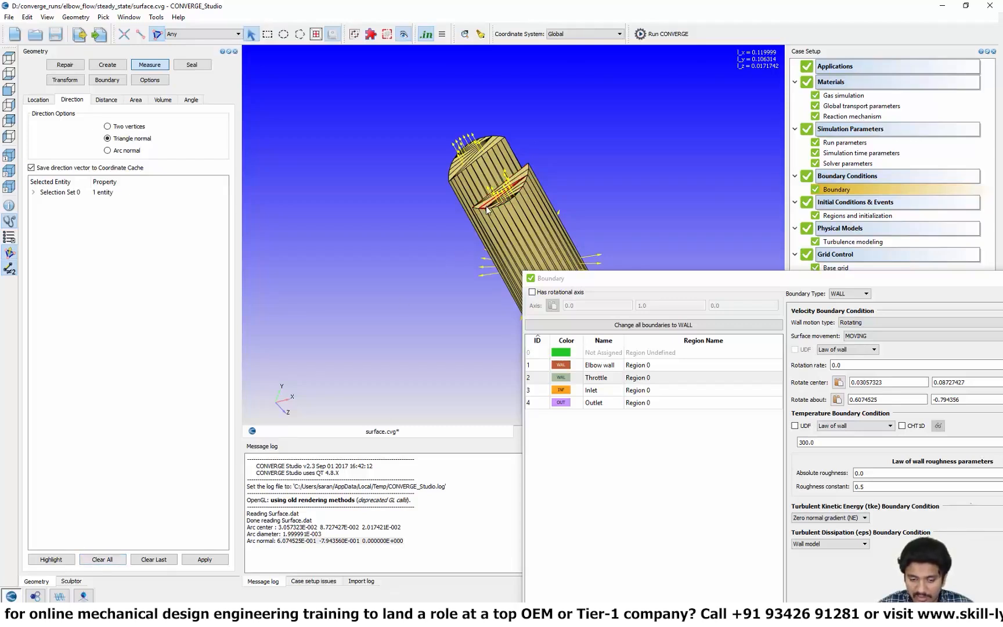
left_click(208, 560)
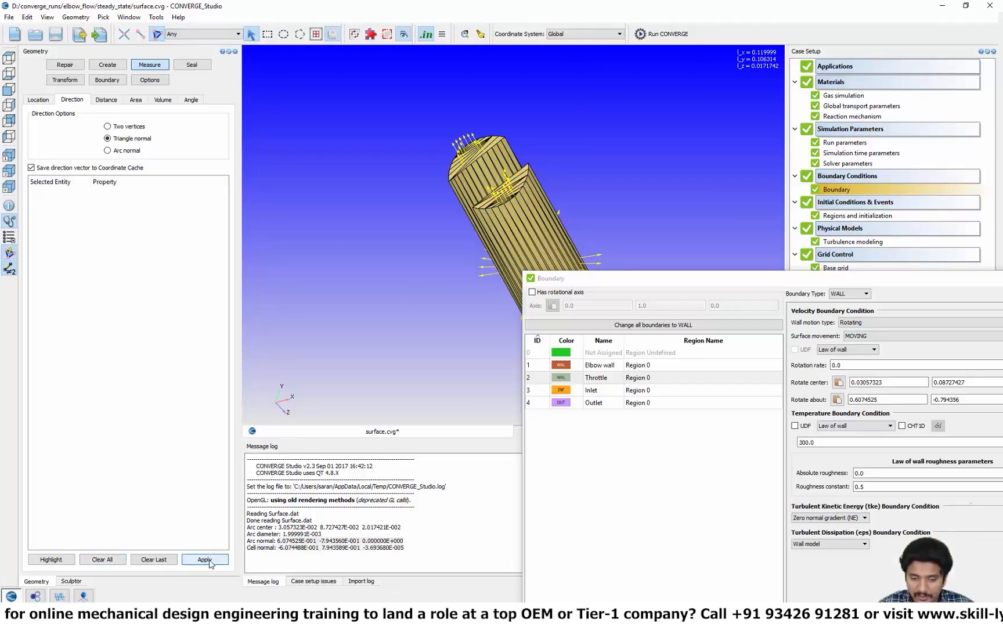
triple_click(282, 549)
left_click(394, 555)
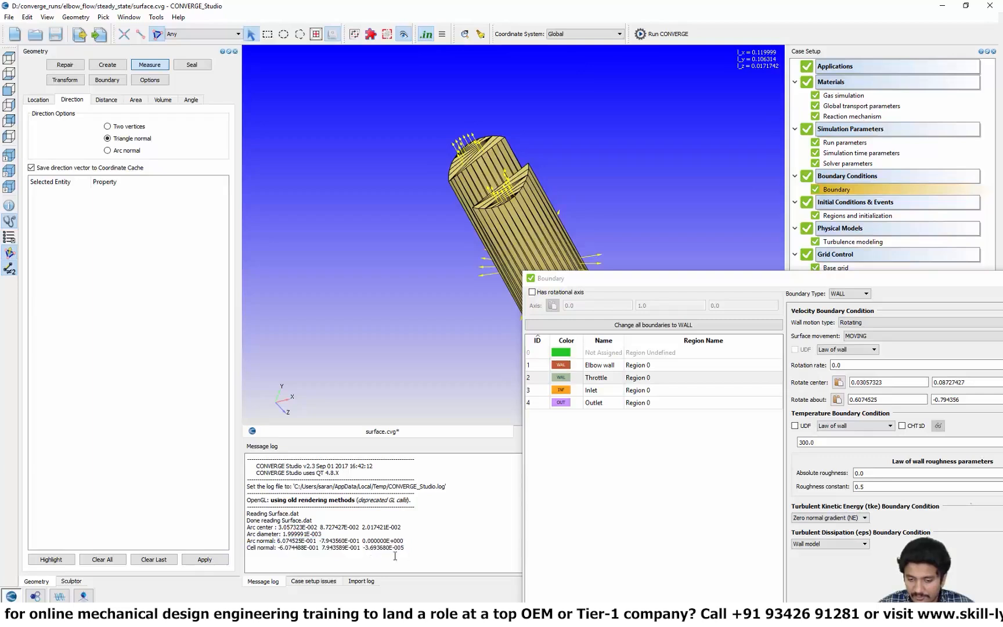
left_click_drag(406, 538, 364, 541)
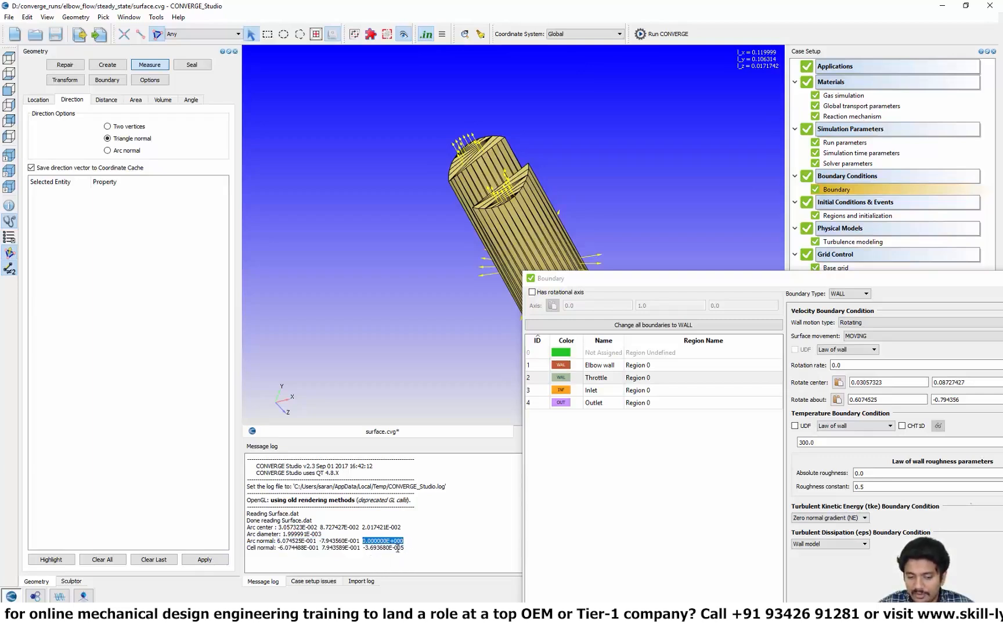
scroll(446, 295, "down", 2)
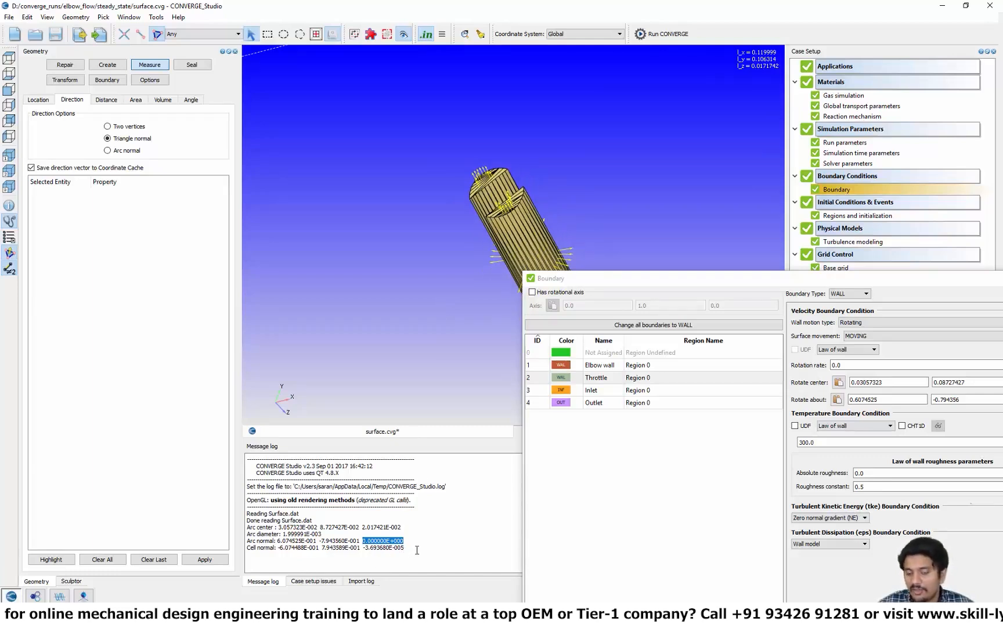
Copy the cell normal from the message log and paste -0.6074488, 0.7943589, -3.69368e-05 as the Throttle boundary's rotation axis.
left_click_drag(407, 547, 279, 548)
right_click(285, 546)
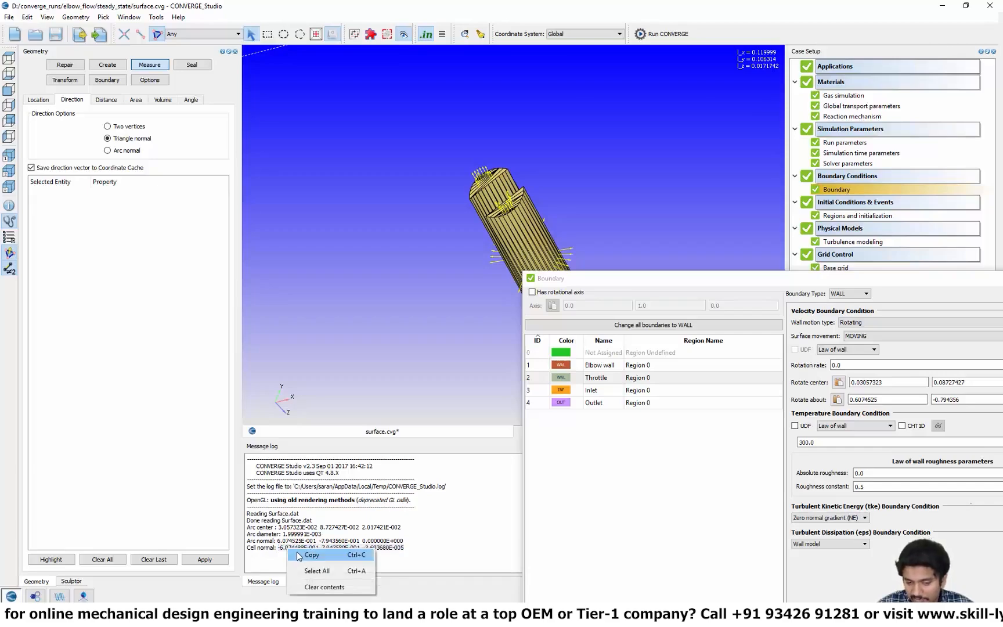
left_click(297, 551)
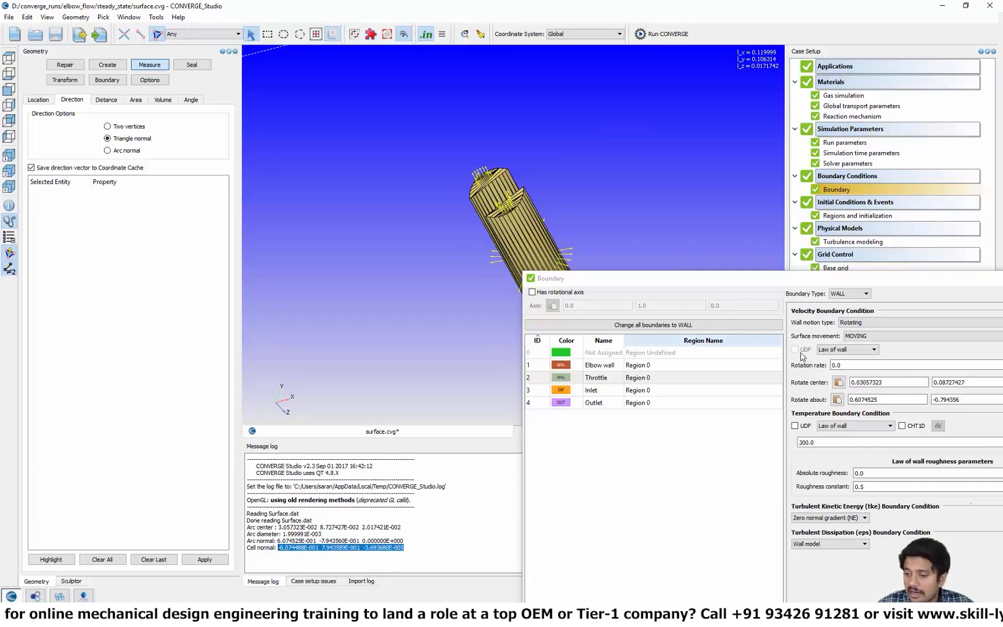
left_click_drag(820, 278, 535, 227)
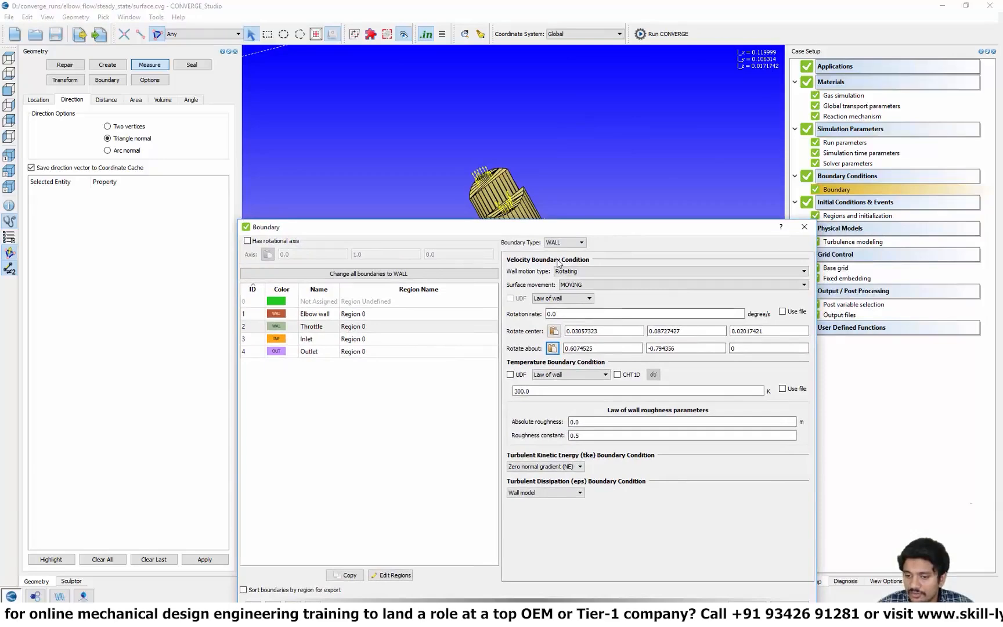
left_click(552, 348)
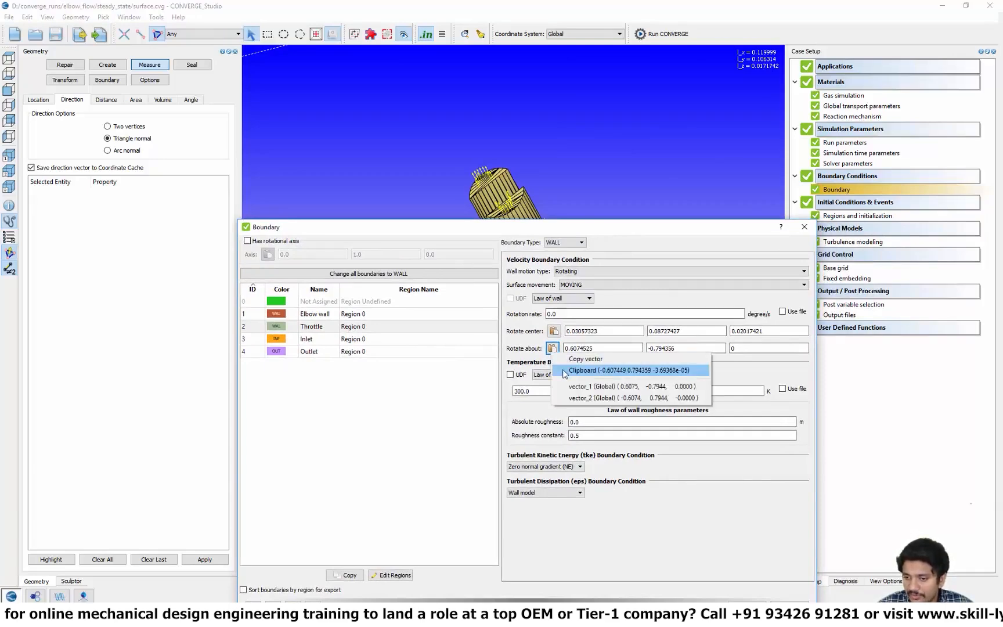
left_click(562, 369)
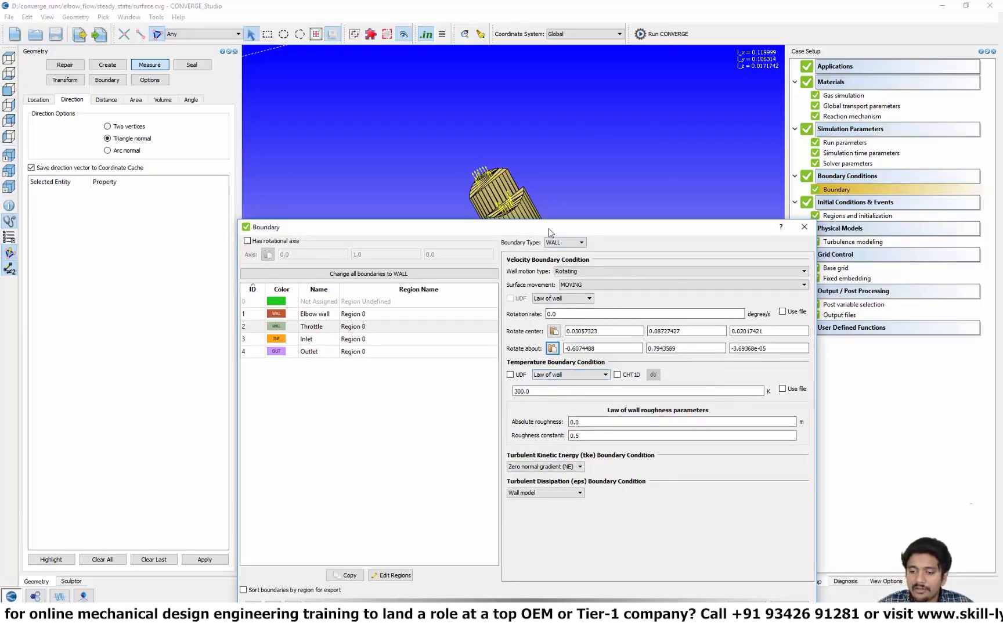
left_click_drag(549, 228, 456, 226)
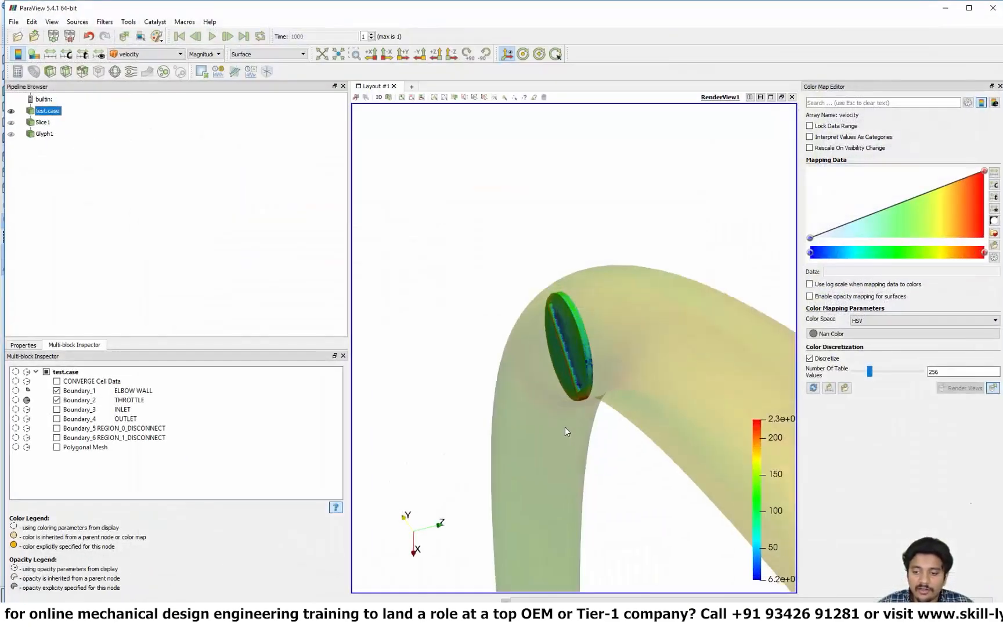
Examine the throttle plate's orientation inside the elbow in ParaView and return to CONVERGE Studio.
left_click_drag(565, 426, 545, 405)
scroll(559, 337, "down", 4)
scroll(559, 341, "up", 7)
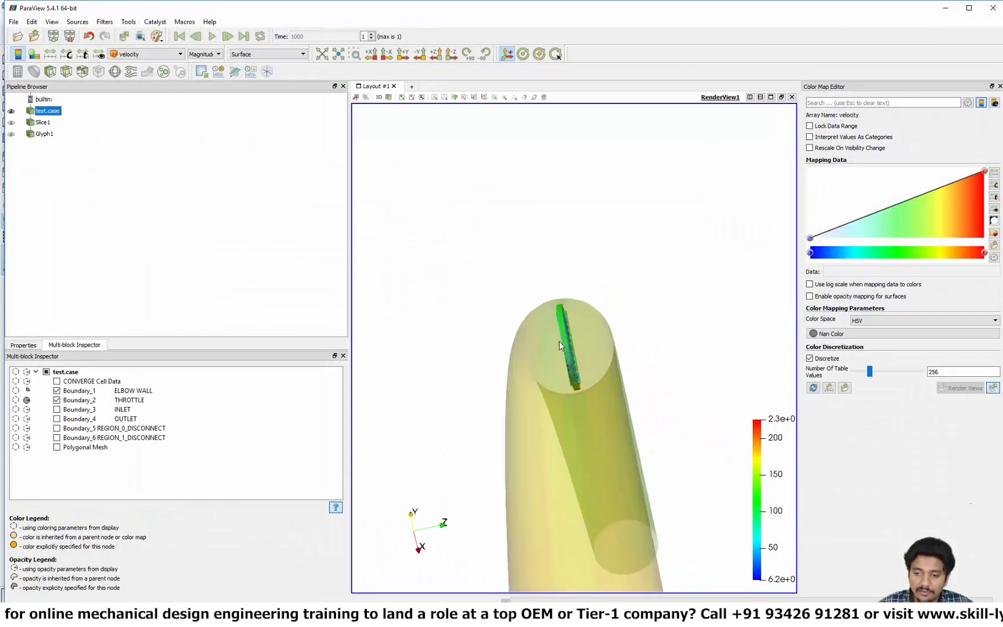
mouse_move(559, 341)
left_mouse_down()
mouse_move(566, 362)
mouse_move(571, 350)
left_mouse_up()
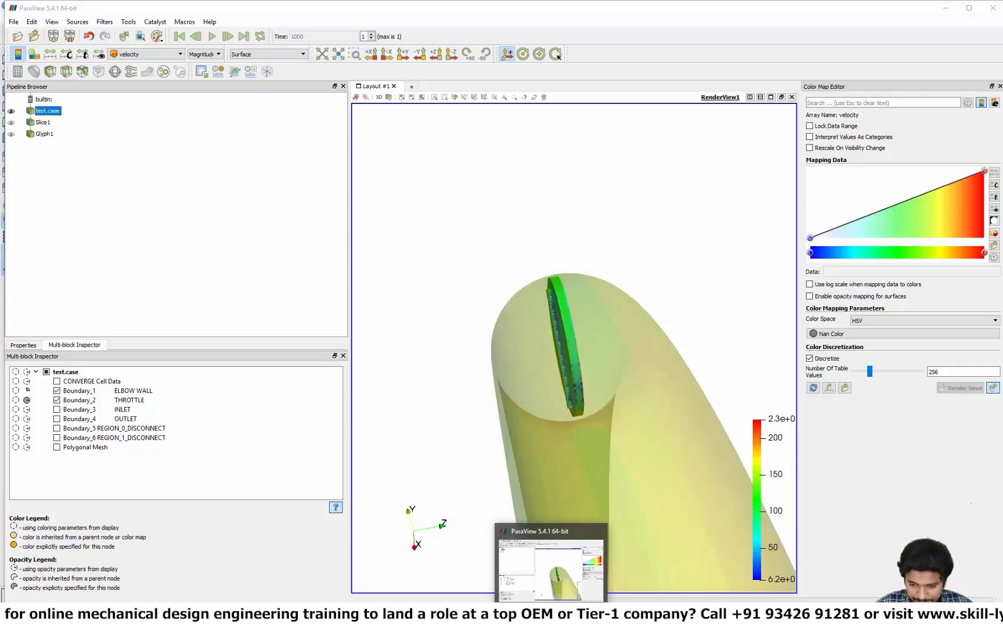
left_click(549, 612)
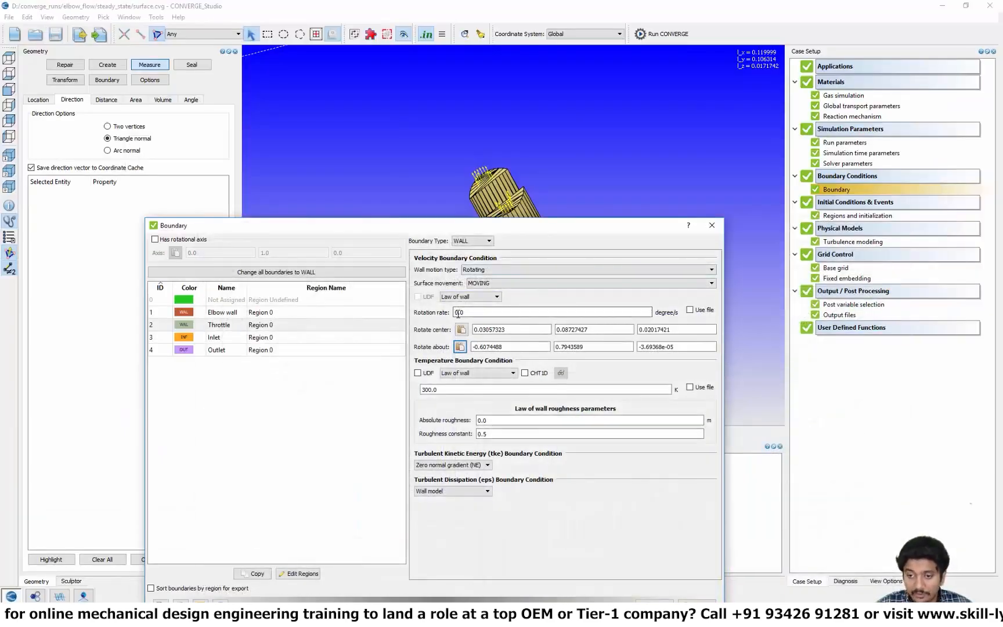
Switch the Throttle's rotation rate to a file and define a sequential angle profile of 0 at 0 s and 25 at 0.002 s.
left_click(690, 310)
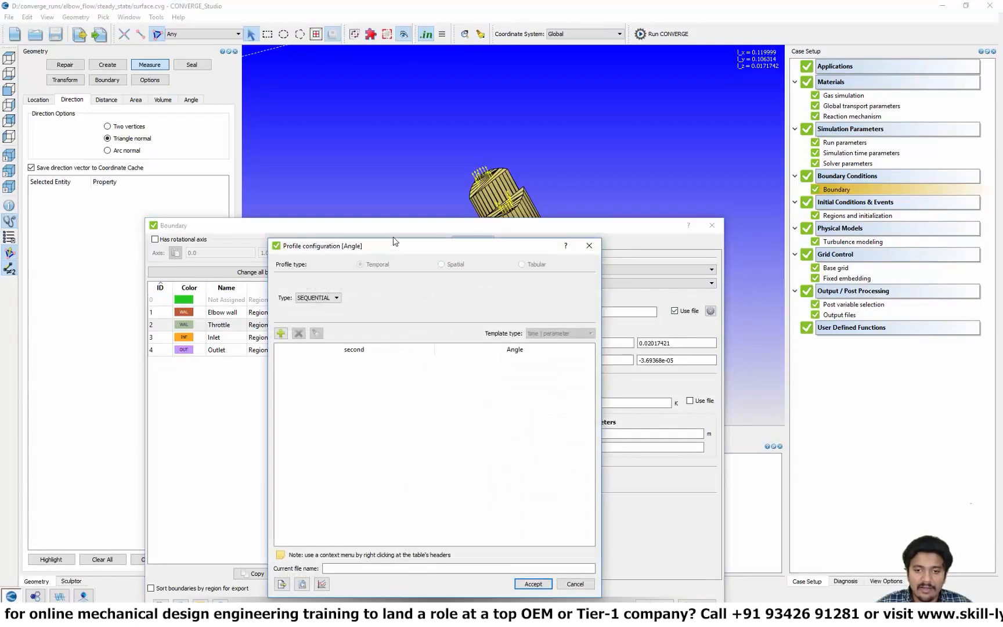
left_click(323, 241)
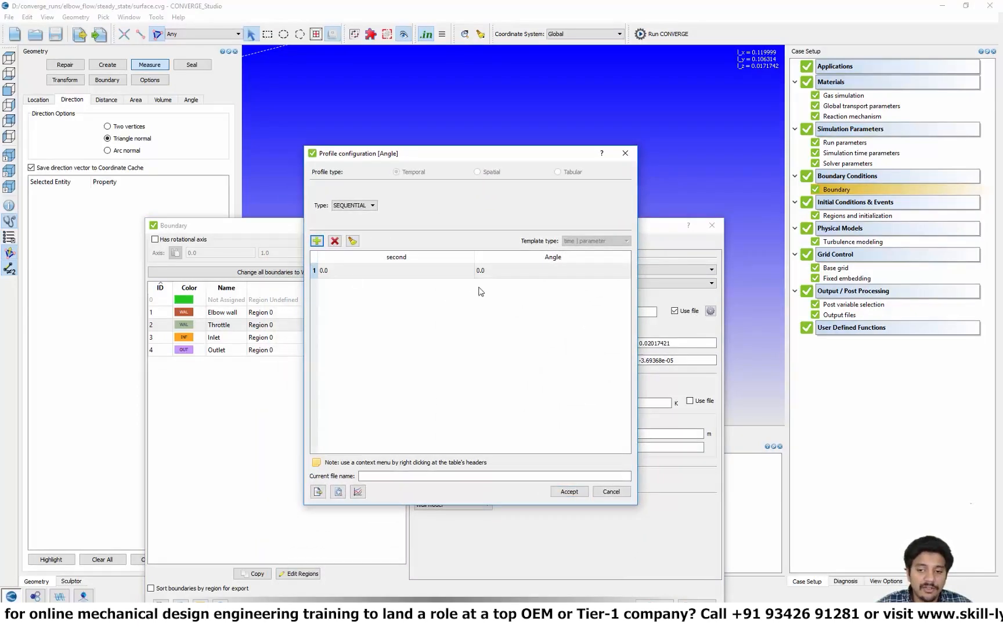
left_click(316, 241)
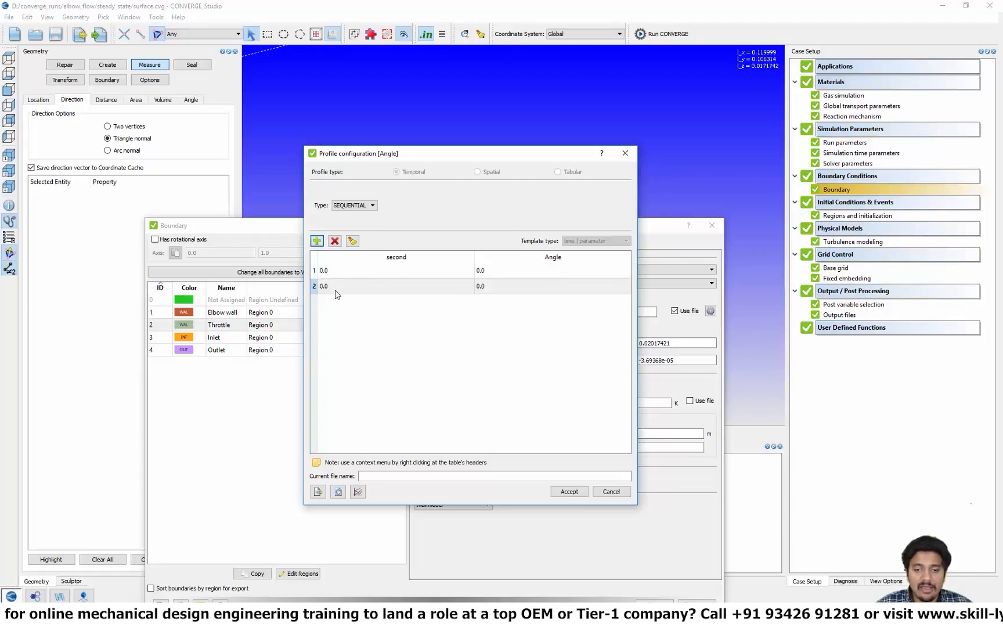
double_click(335, 288)
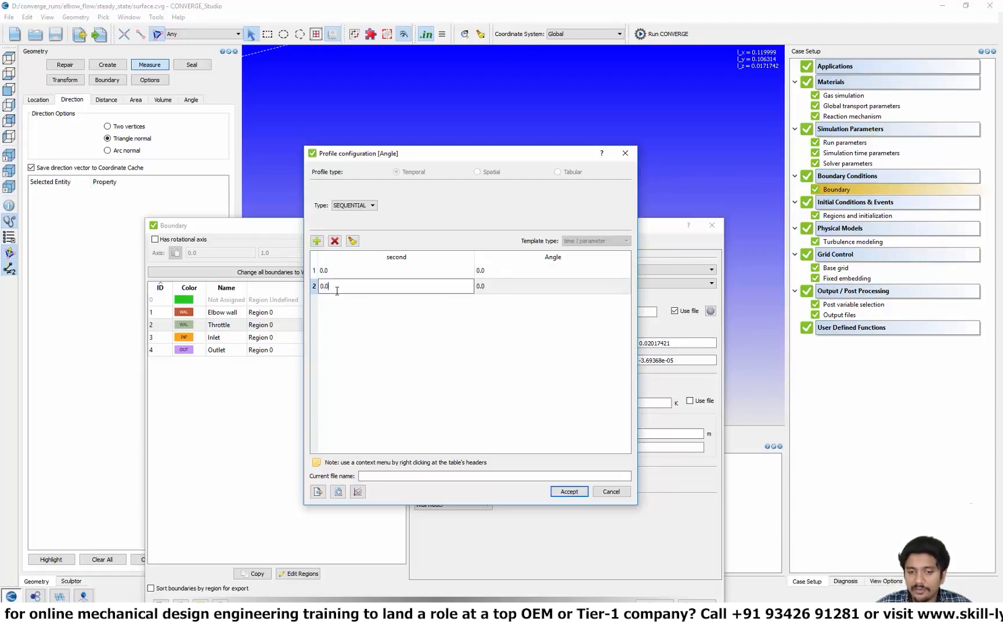
double_click(498, 285)
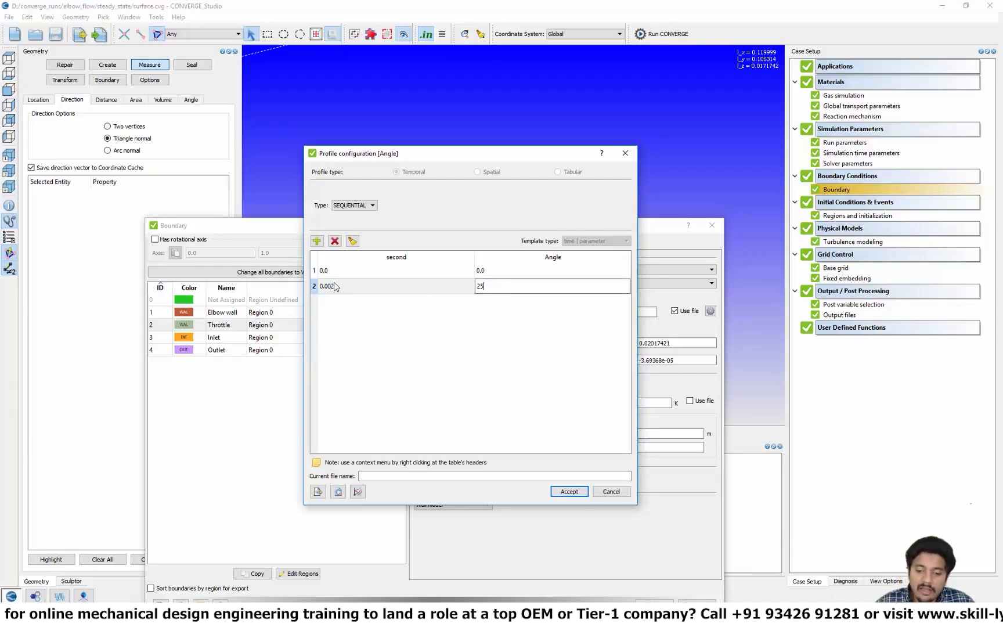
Name the angle profile file throttle_position.in, accept the profile, and confirm the boundary settings.
left_click(384, 477)
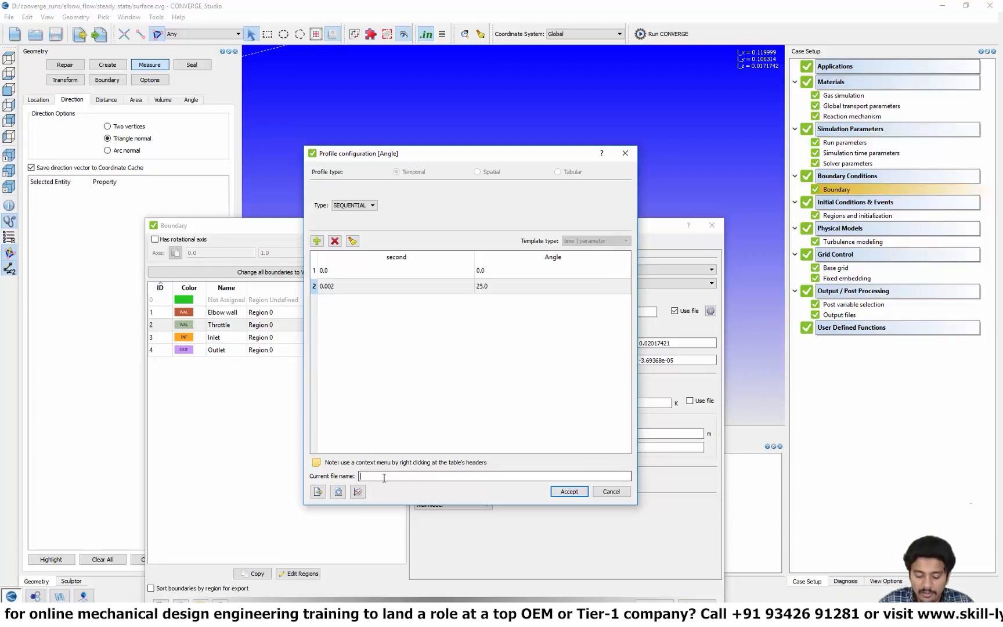
type("throttle_a")
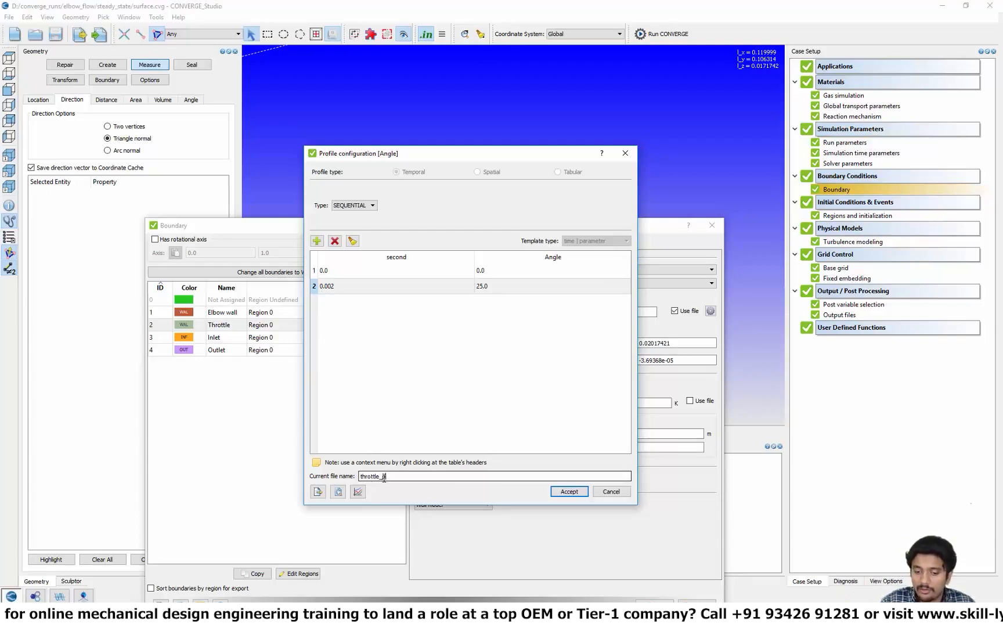
type("osition.in")
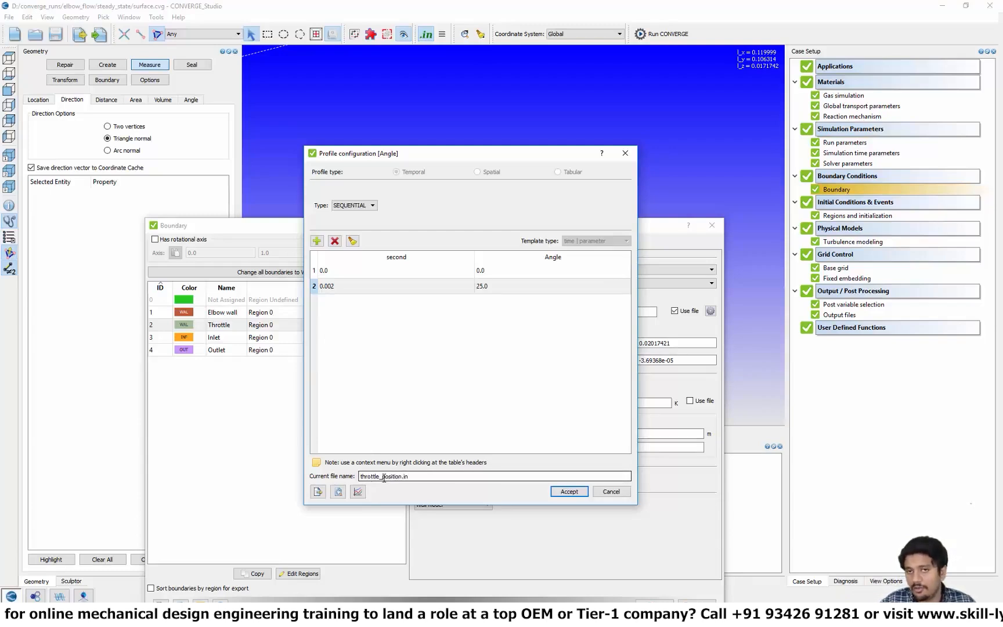
left_click_drag(417, 476, 403, 480)
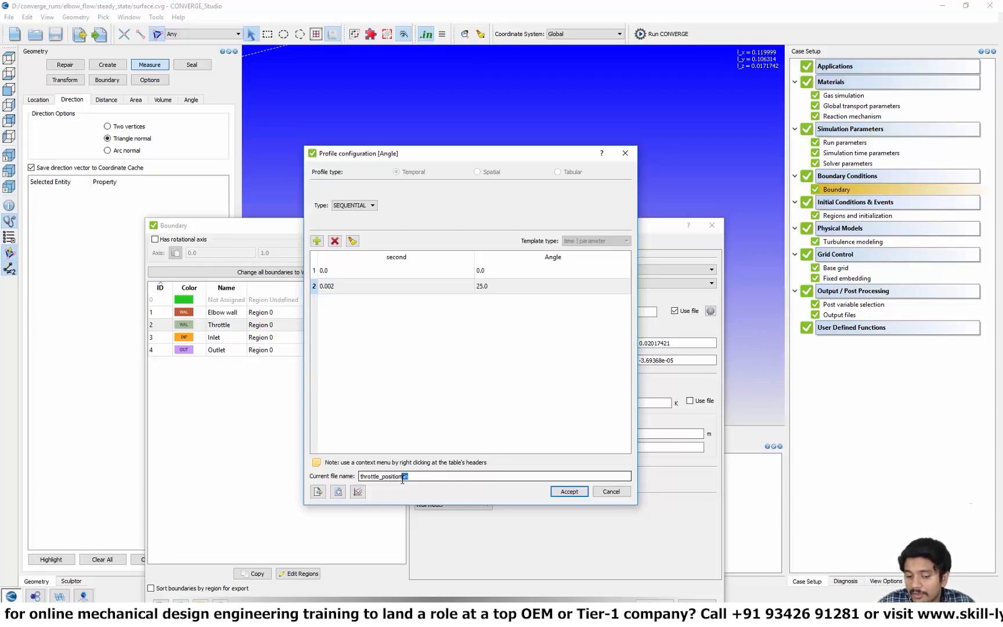
left_click(568, 492)
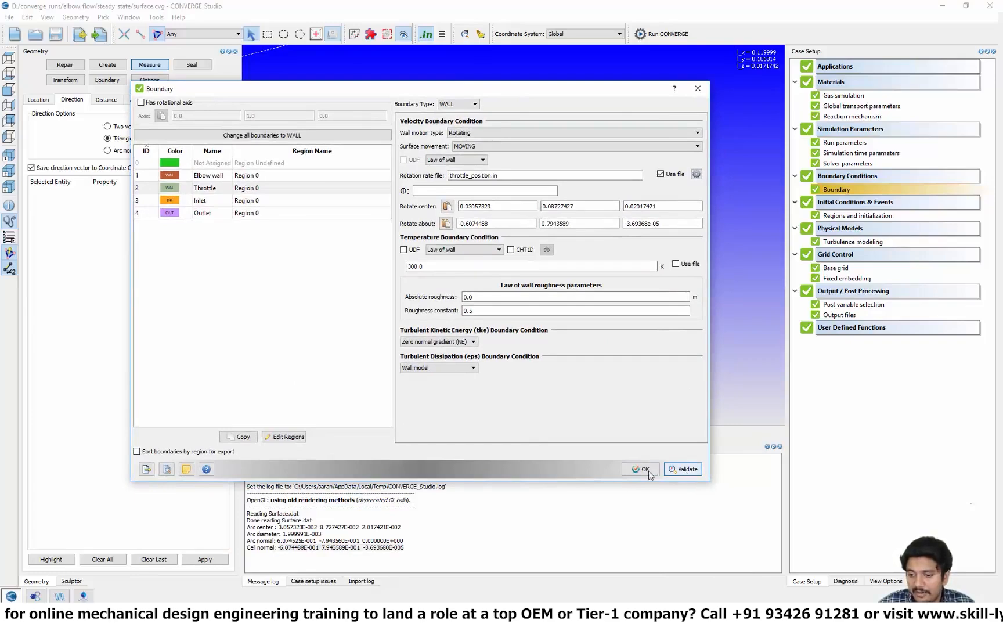
left_click(648, 473)
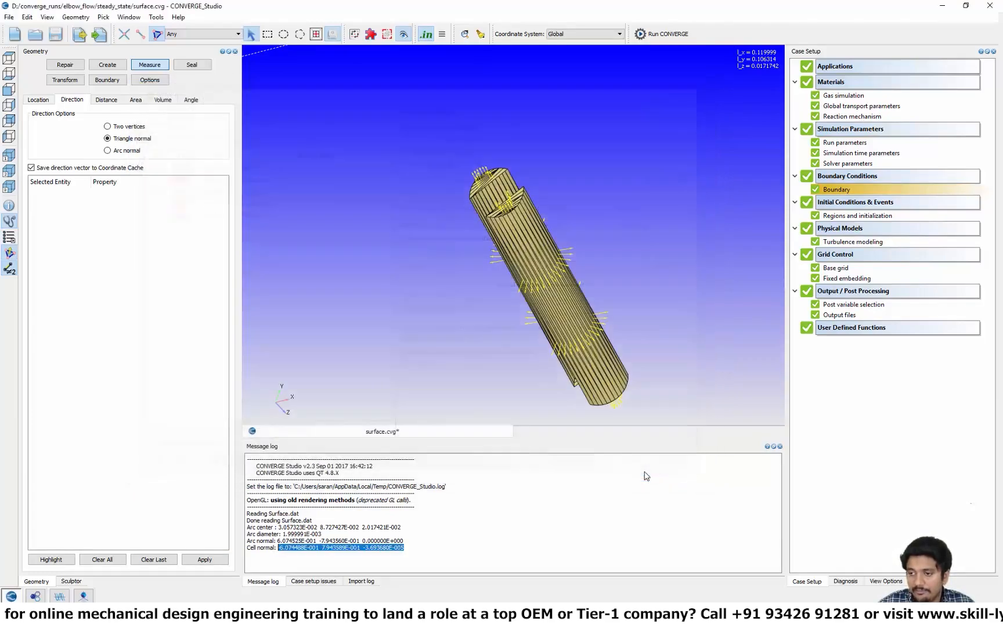
Set the time interval for writing text output to 1e-6 s in the output file settings.
double_click(849, 305)
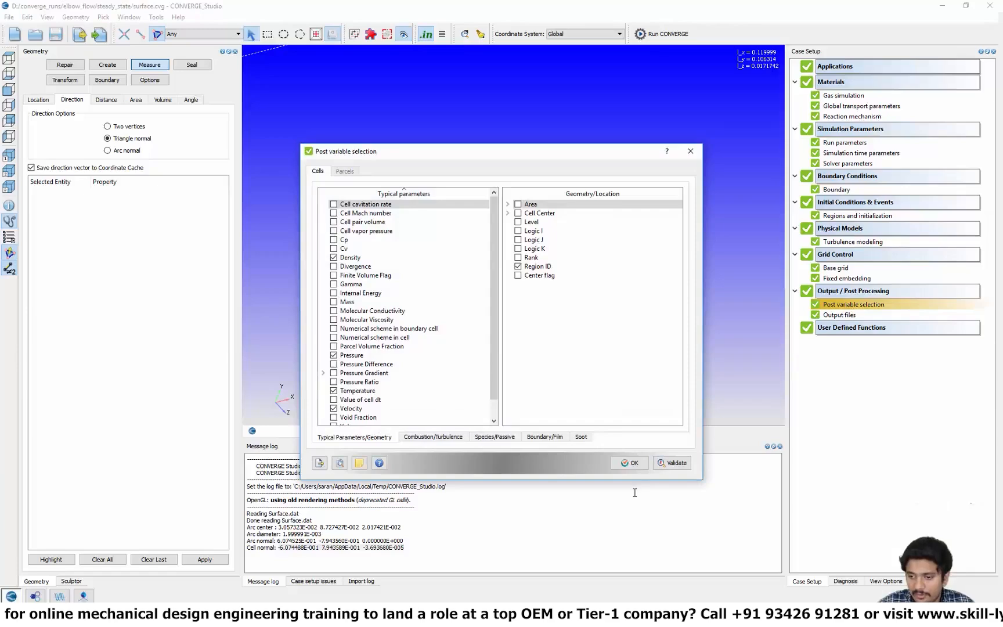
left_click(630, 463)
double_click(846, 315)
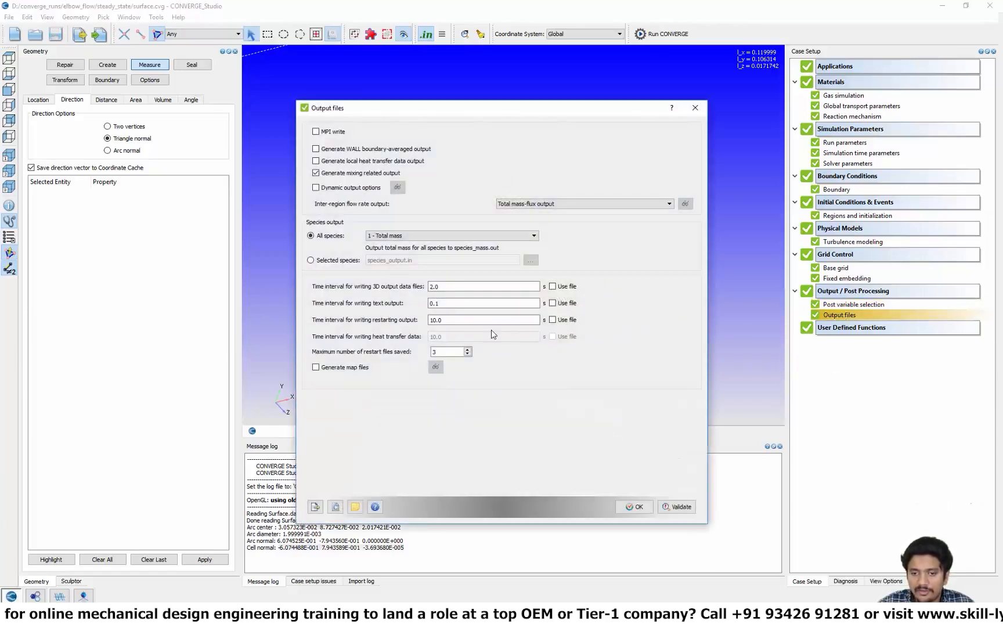
left_click_drag(444, 303, 405, 302)
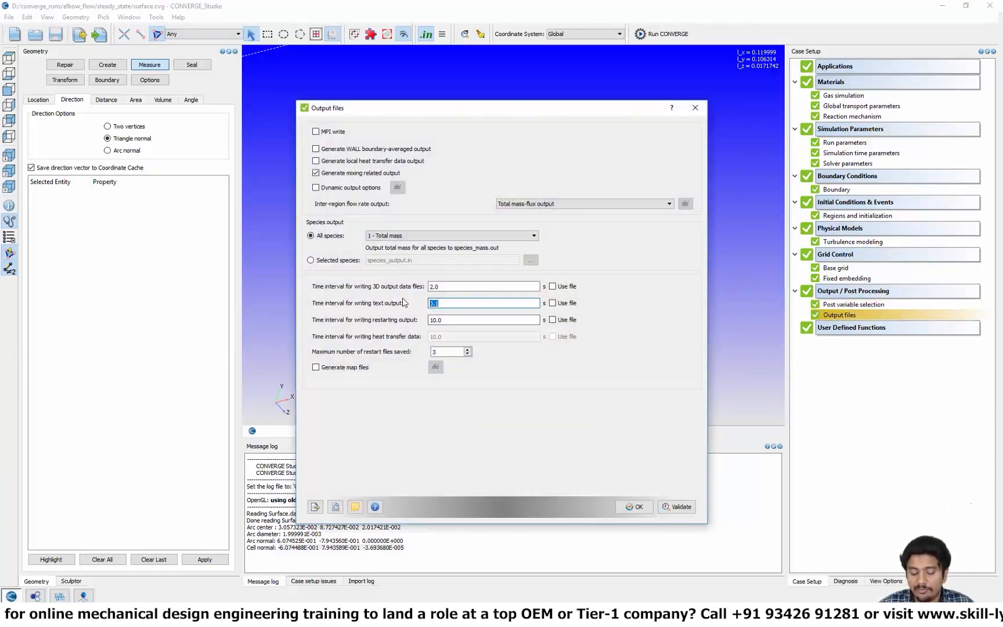
type("1e-")
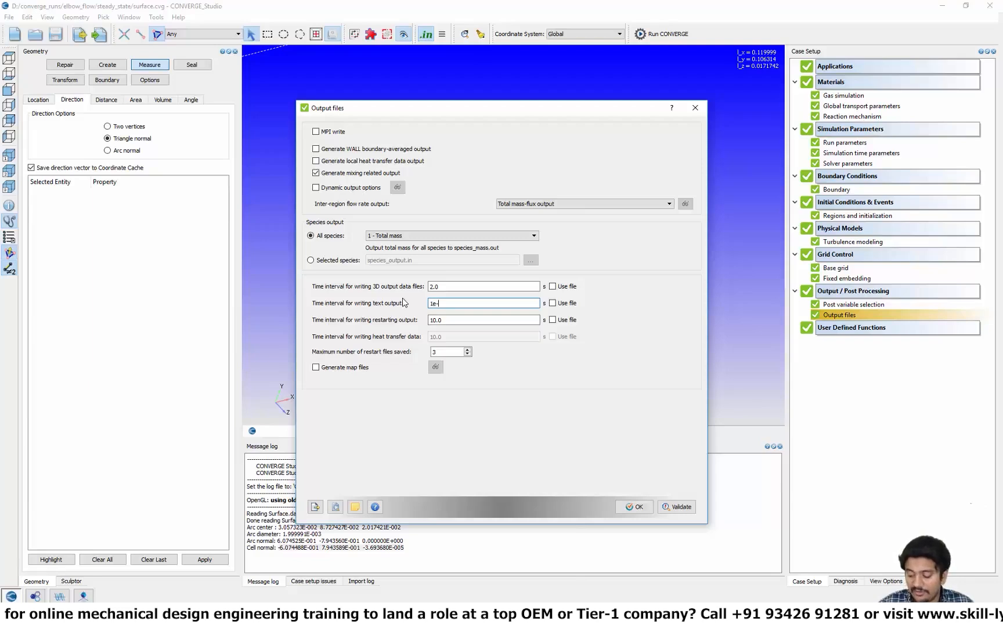
type("6")
left_click_drag(444, 303, 320, 297)
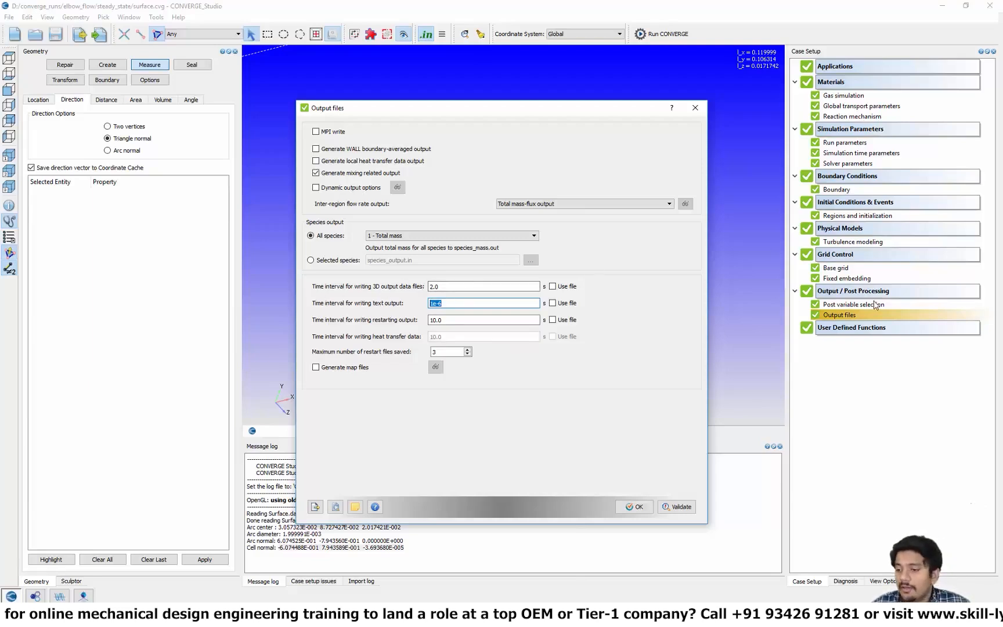
Review the post variable selection, the run parameters, and the start, end and time-step settings of the simulation.
double_click(844, 304)
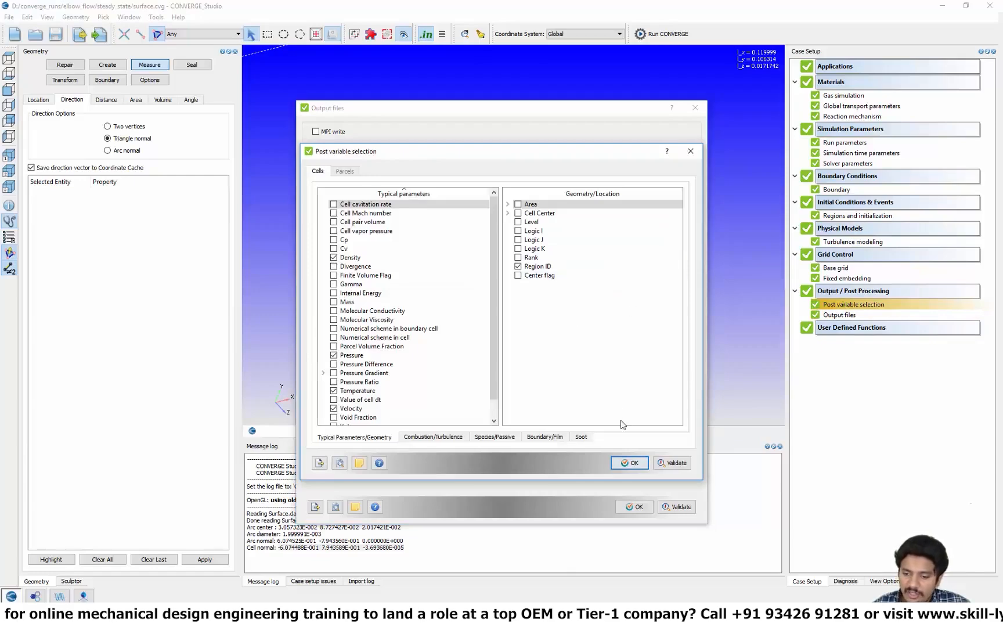
left_click(619, 461)
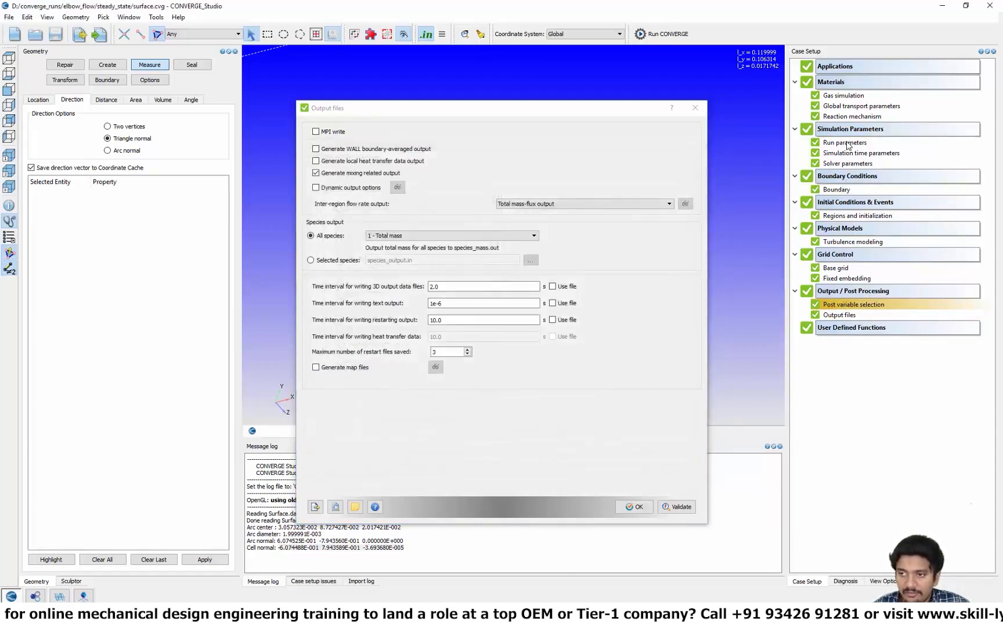
double_click(846, 142)
left_click(680, 149)
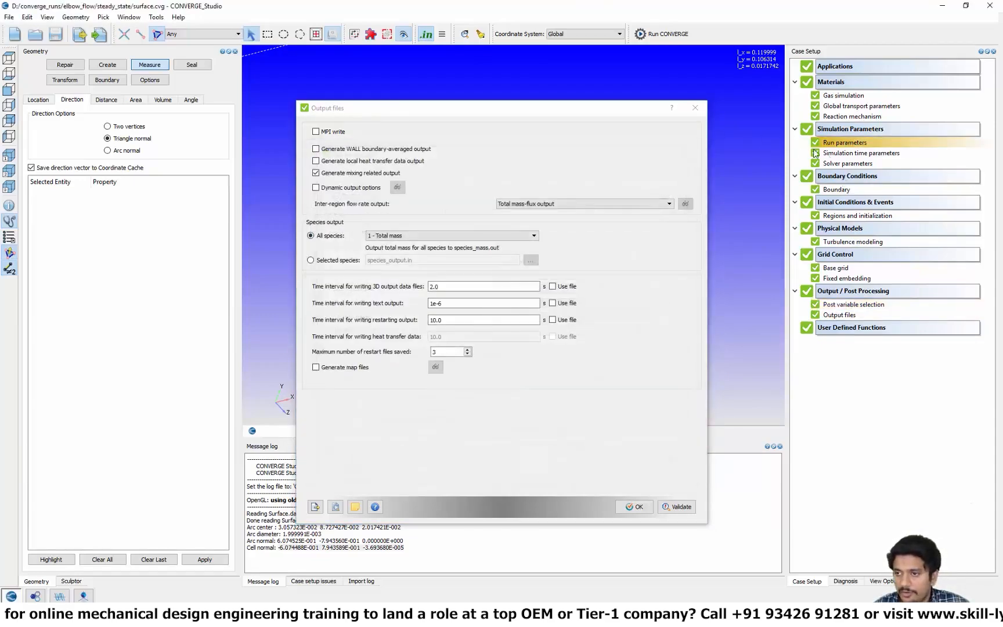
double_click(853, 153)
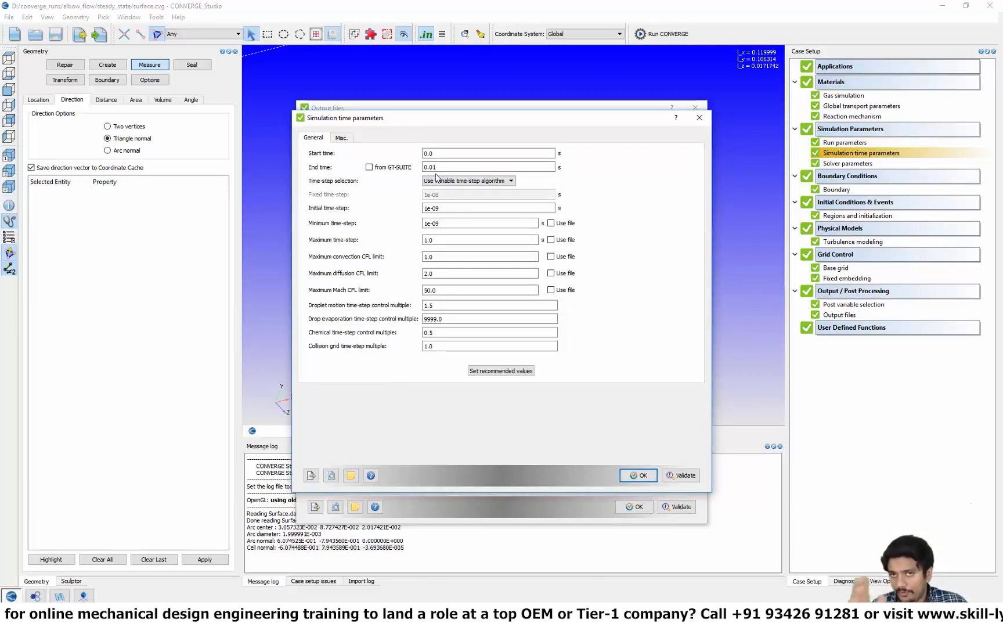
left_click(637, 475)
Set the time interval for writing 3D output data files to 0.001 s and confirm the output settings.
left_click_drag(450, 288, 391, 286)
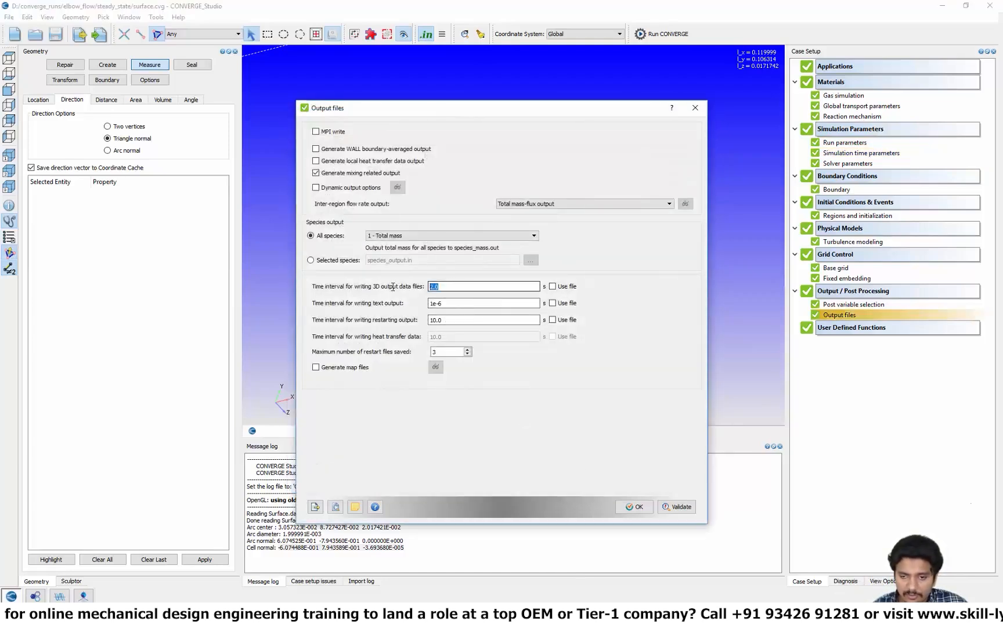
type("0.001")
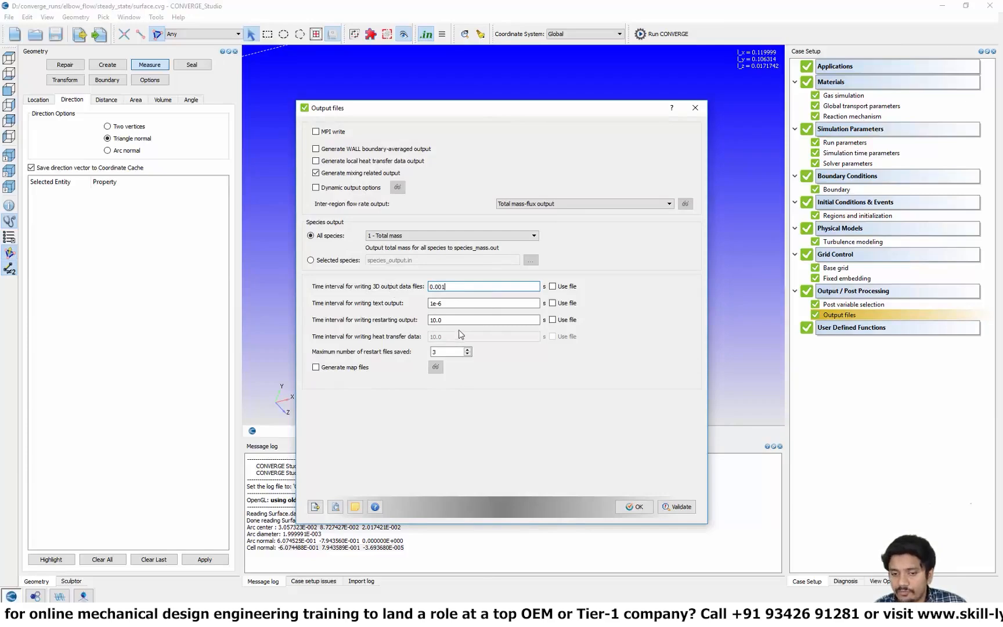
left_click(634, 507)
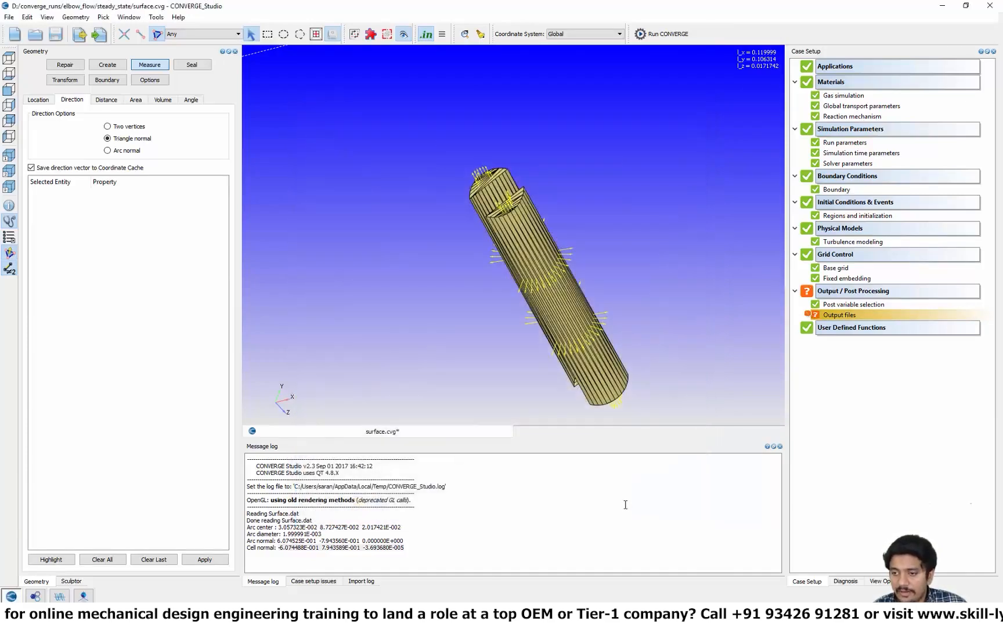
Start exporting the case input files and browse the output location to the elbow_flow folder.
left_click(10, 18)
mouse_move(87, 119)
left_click(145, 155)
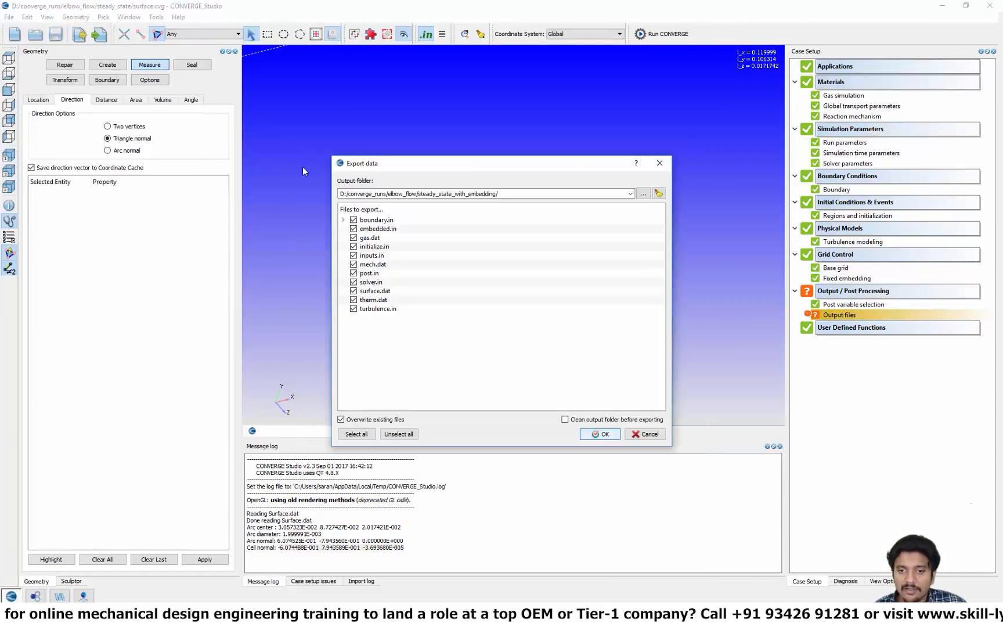
left_click(642, 195)
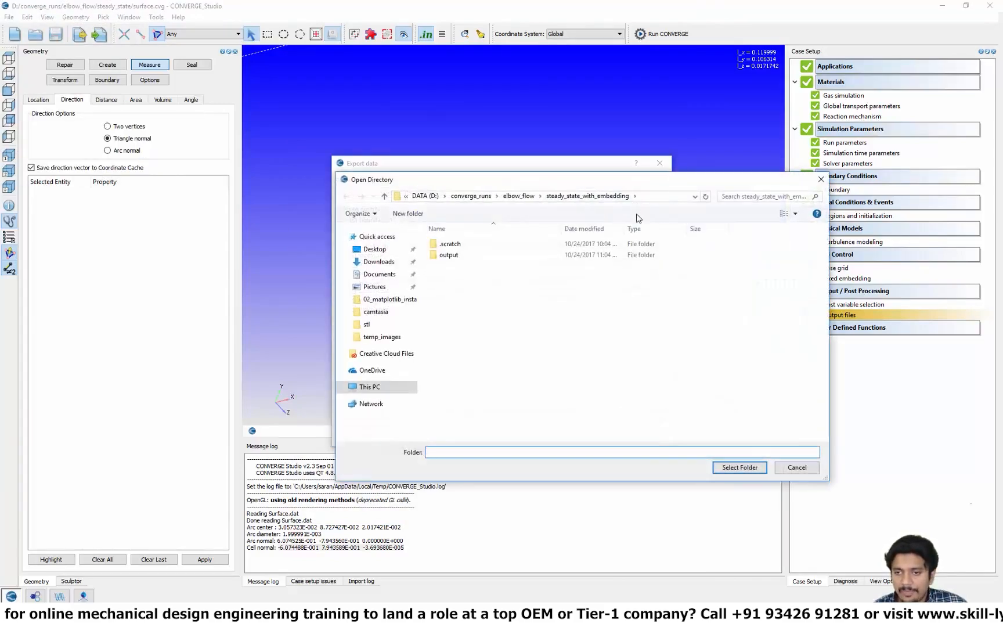
left_click(546, 197)
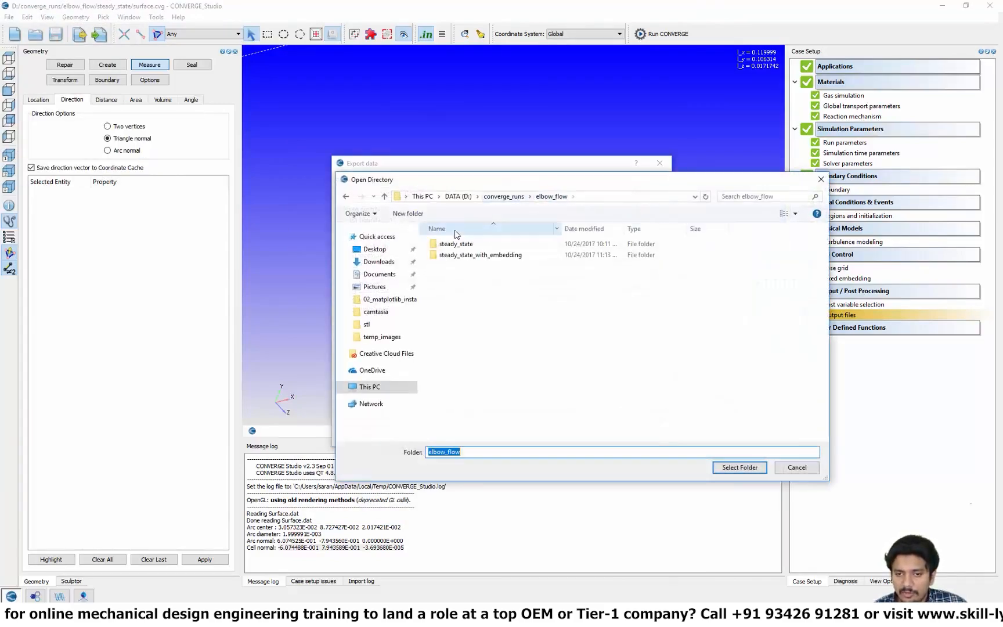
Create a folder named steady_state_transient in elbow_flow and export all the case input files into it.
left_click(408, 213)
type("steady")
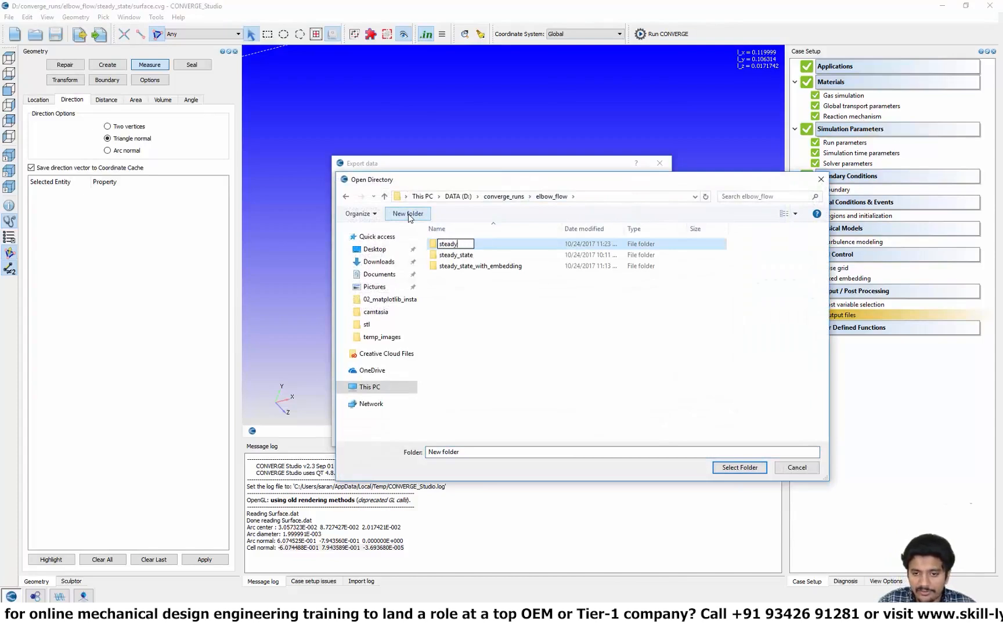
type("_state_")
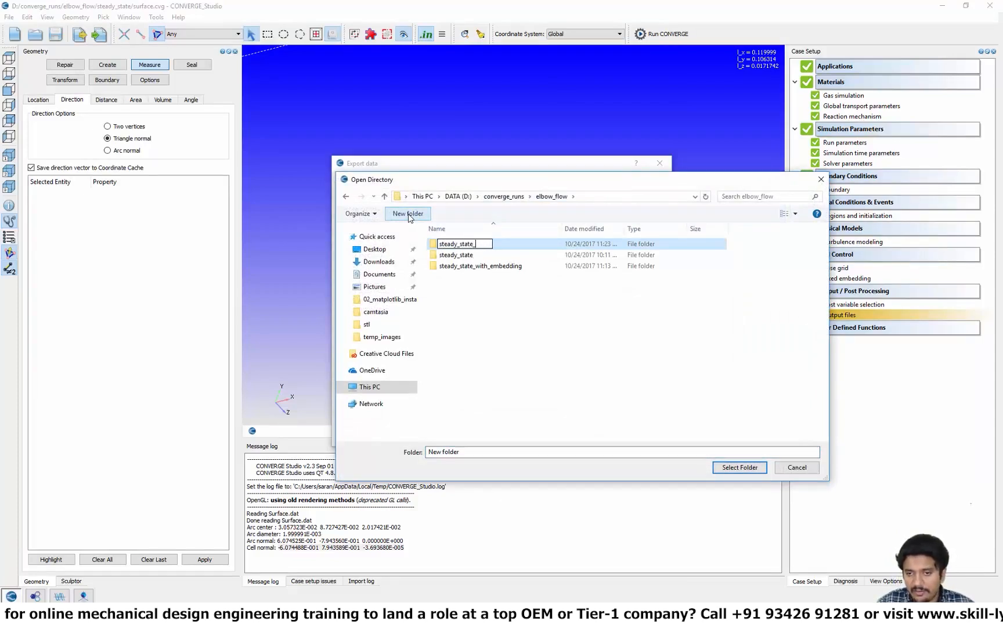
type("transient")
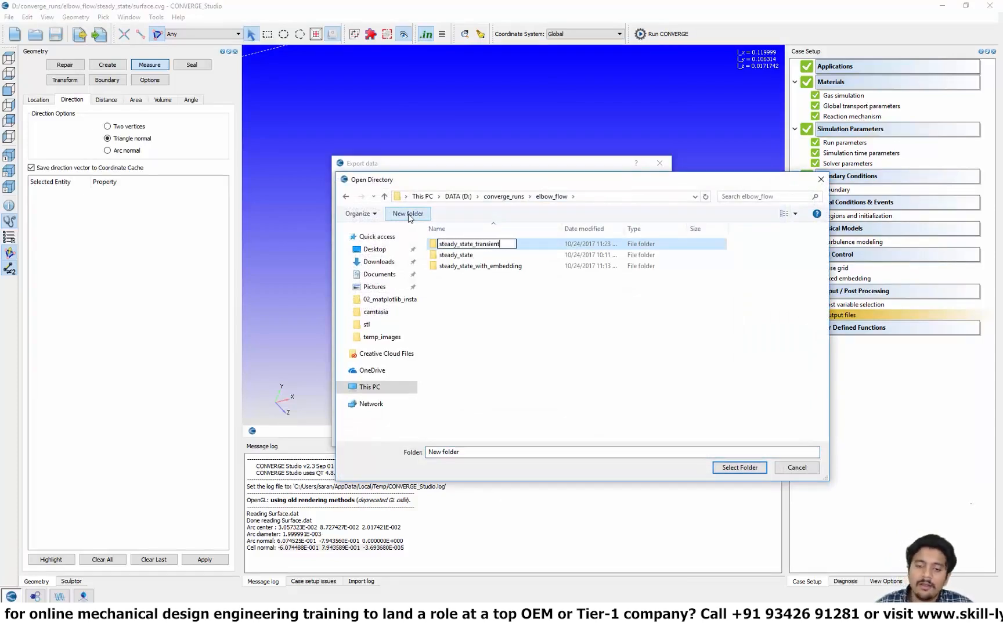
key("Return")
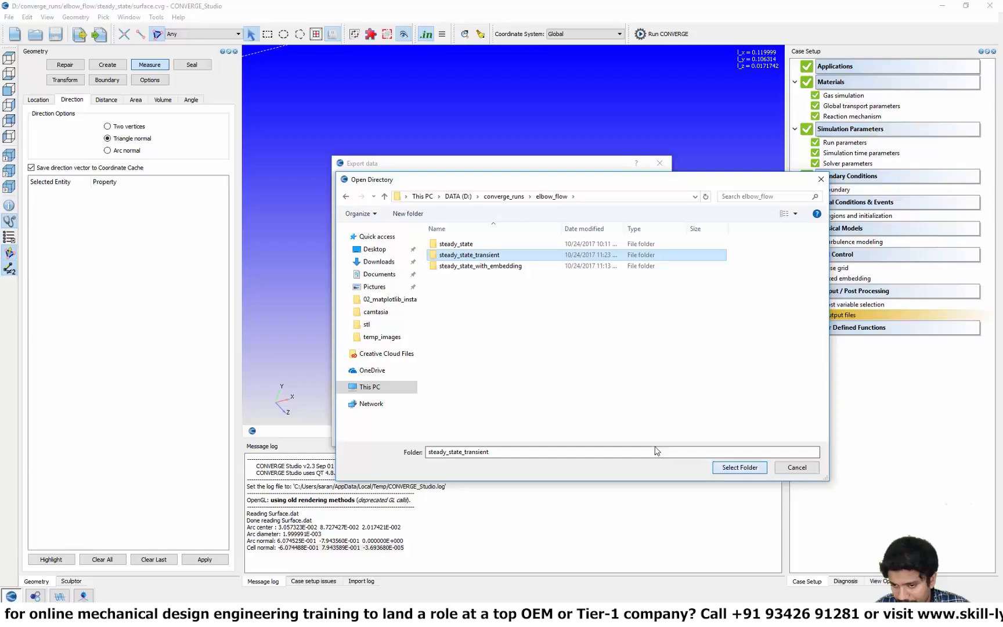
left_click(725, 469)
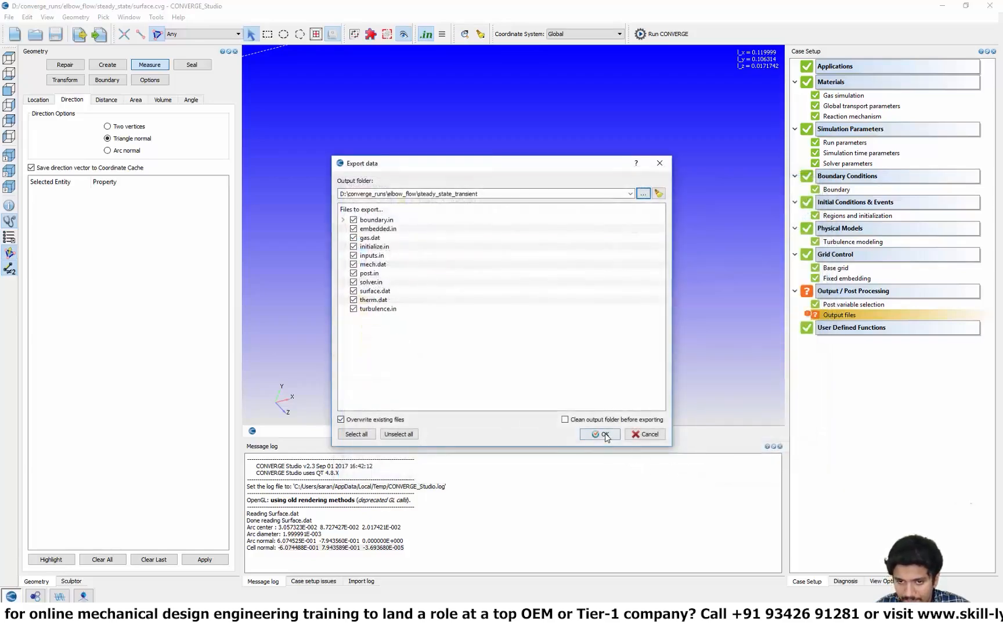
left_click(601, 434)
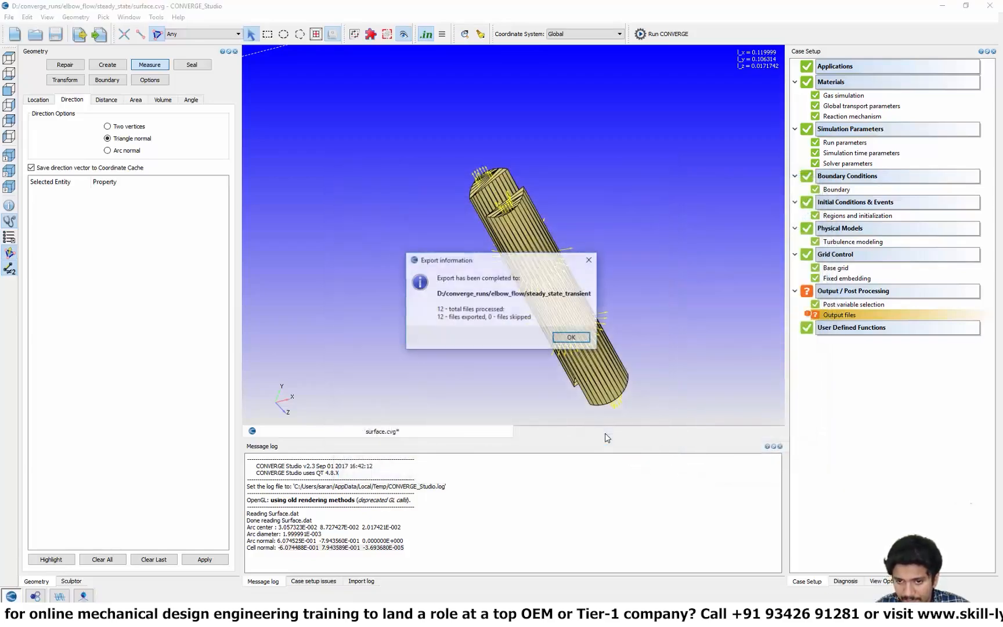
left_click(571, 338)
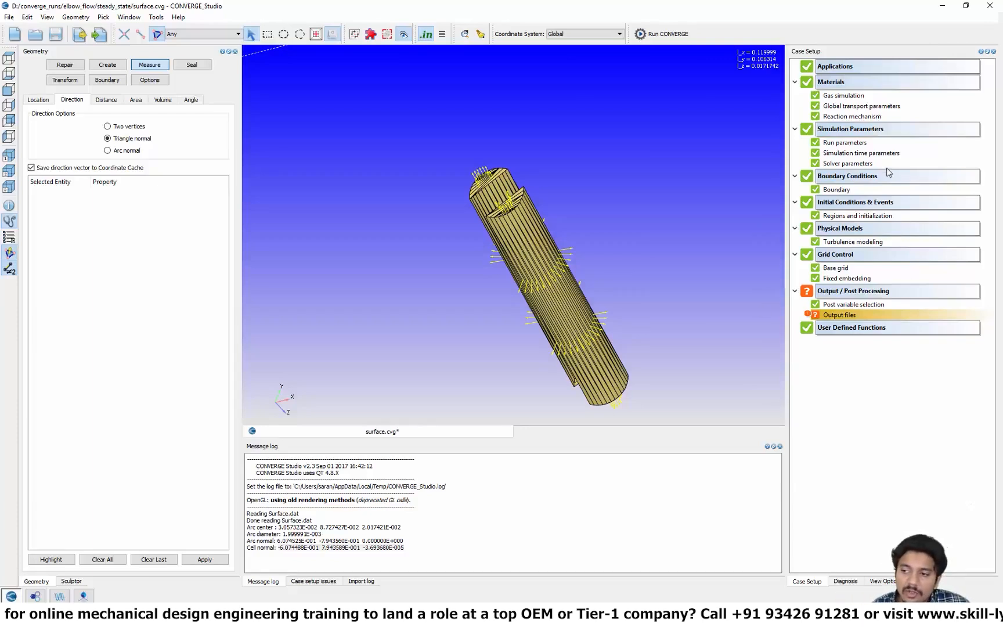
Set the run parameters' simulation mode to "No hydrodynamic solver (for testing setup only)", confirm, and switch to the Cygwin terminal.
double_click(847, 143)
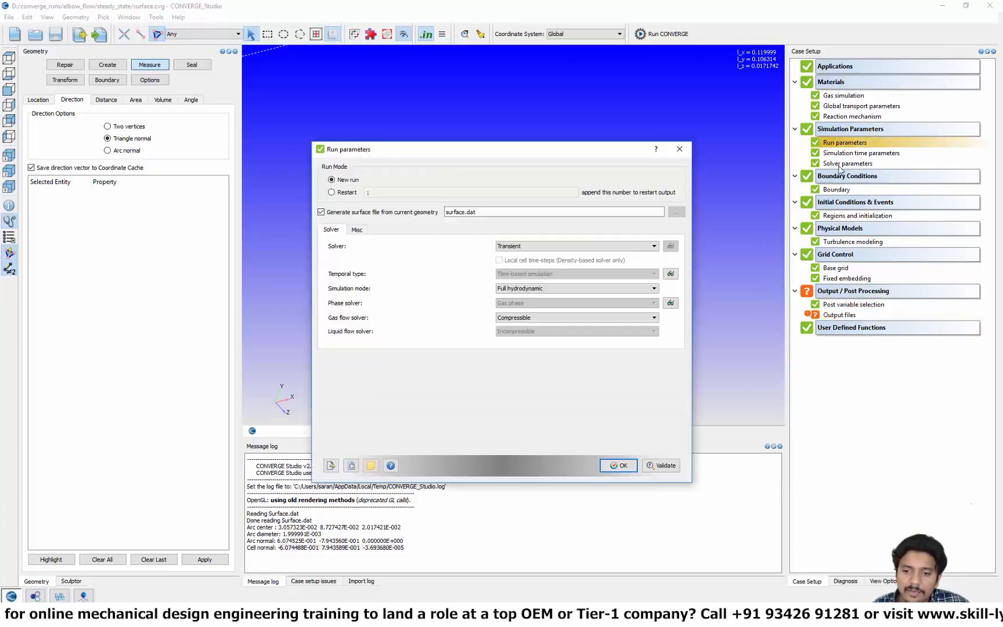
left_click(526, 289)
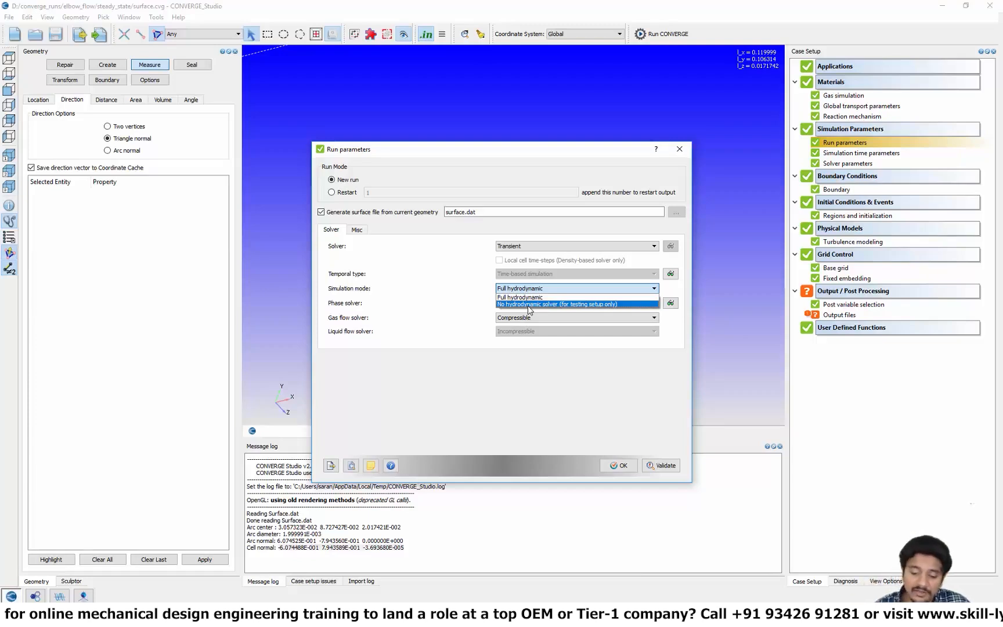
left_click(531, 289)
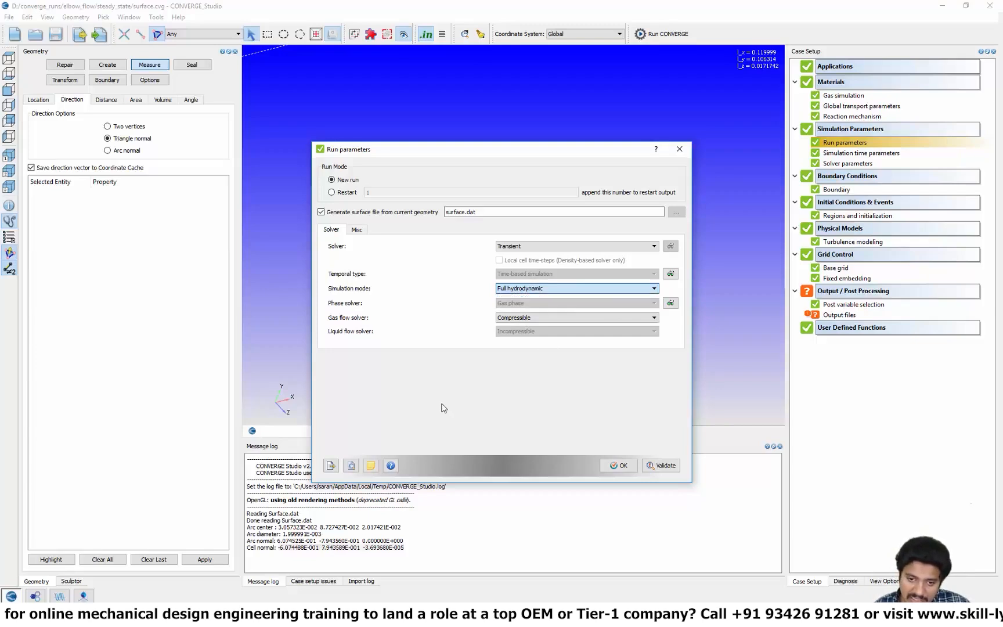
left_click(509, 289)
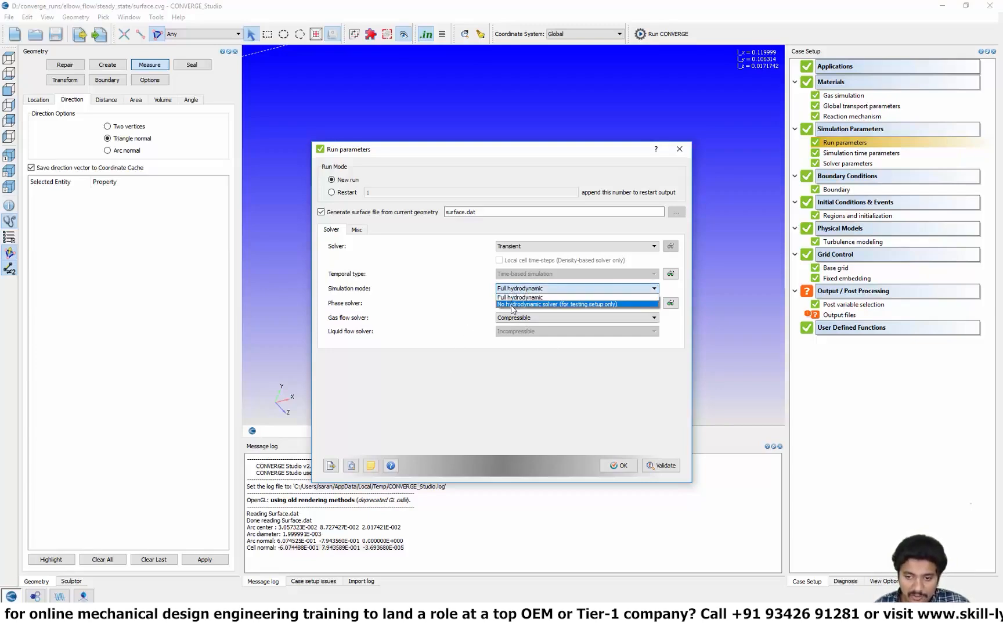
left_click(510, 305)
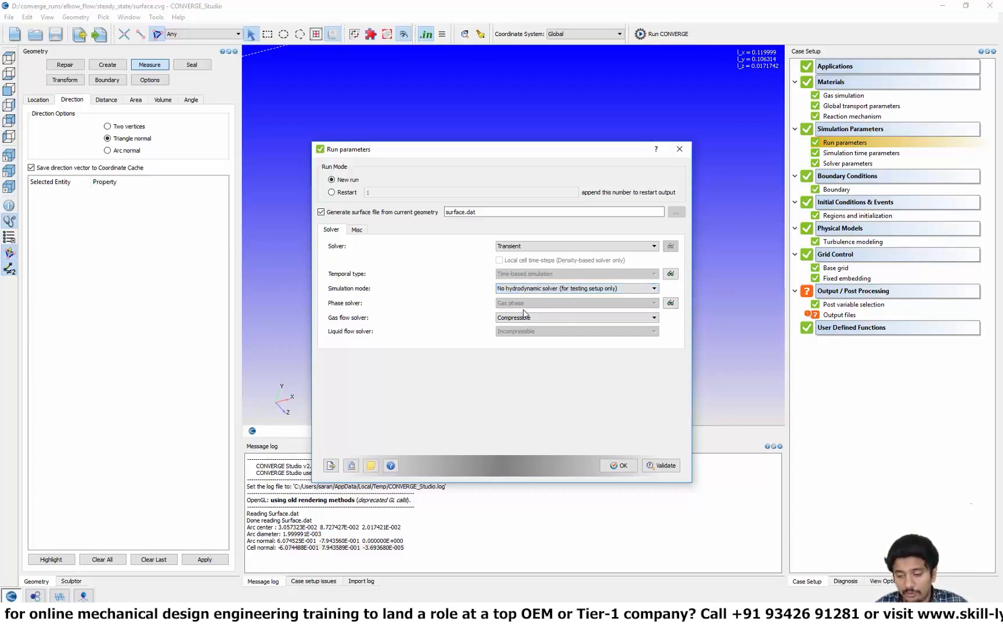
key("Return")
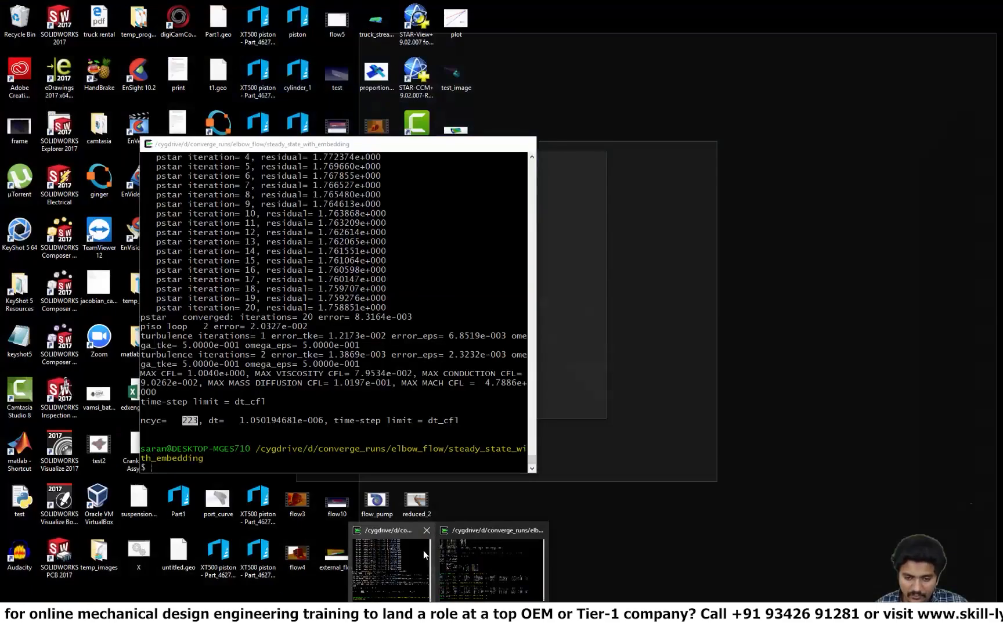
left_click(421, 549)
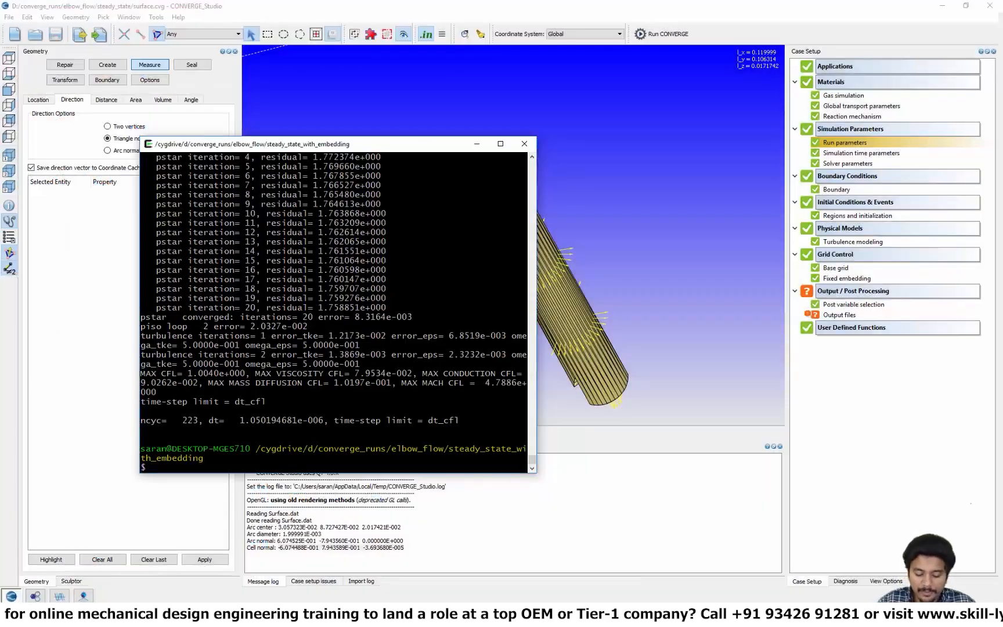
type("vim ")
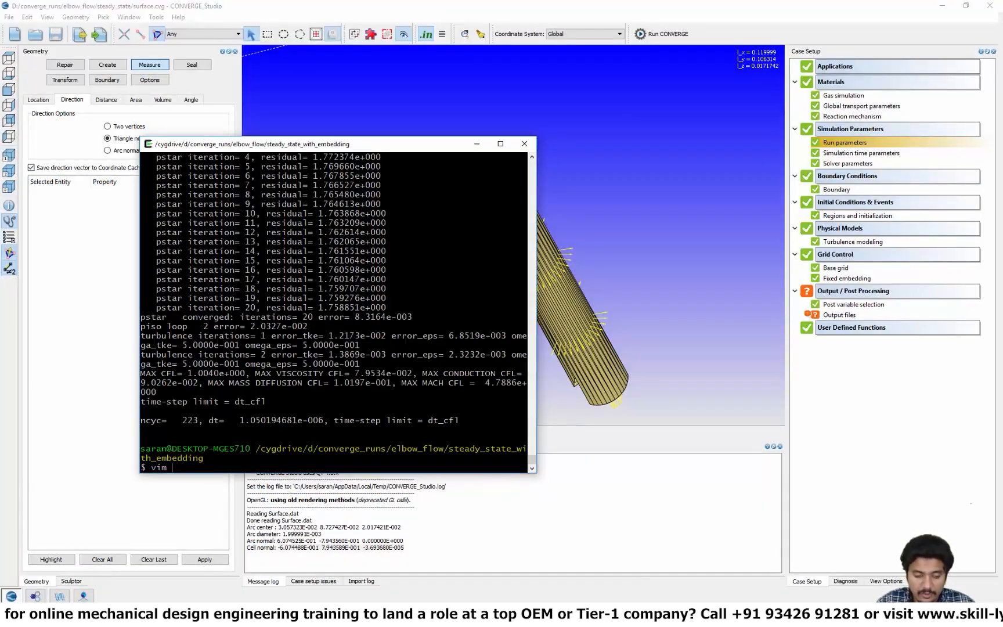
type("inputs.")
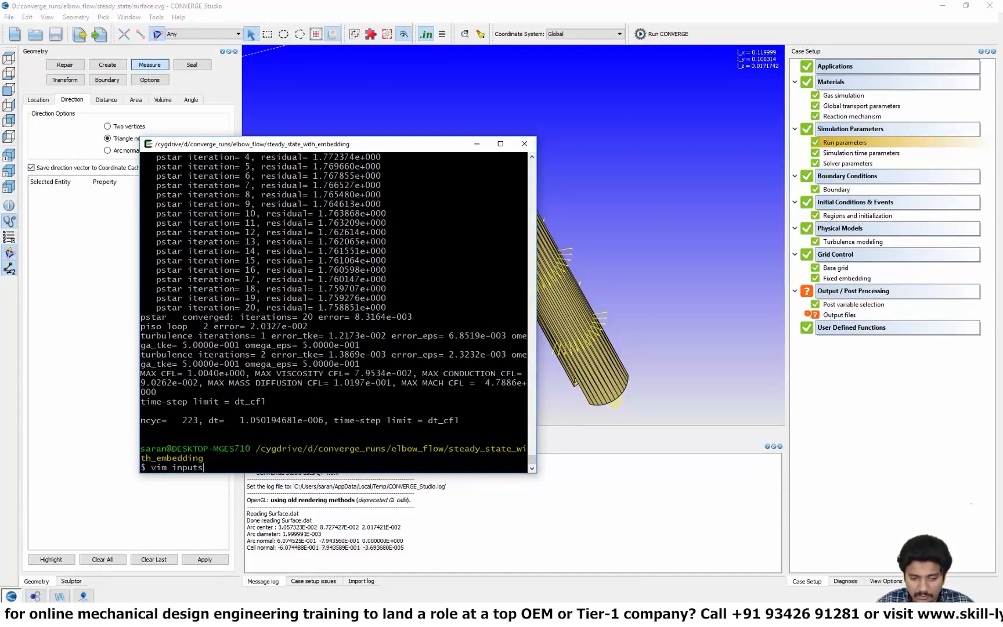
key("BackSpace")
key("BackSpace")
key("BackSpace")
key("BackSpace")
key("BackSpace")
key("BackSpace")
key("BackSpace")
key("BackSpace")
key("BackSpace")
key("BackSpace")
Go up one directory to elbow_flow and list its contents.
type("cd ..")
key("Return")
type("ls")
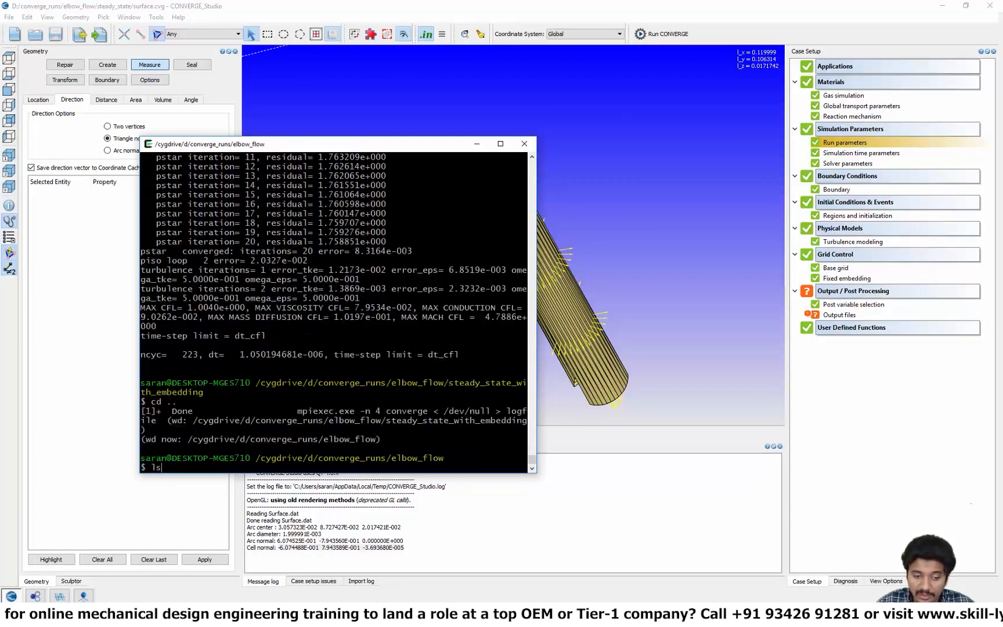
key("Return")
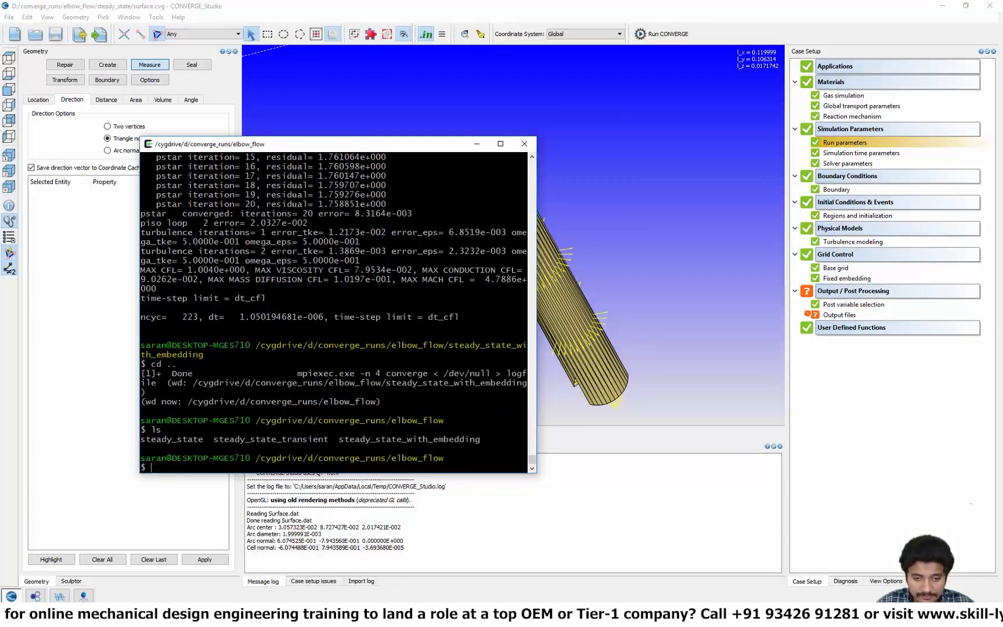
type("ls")
key("Return")
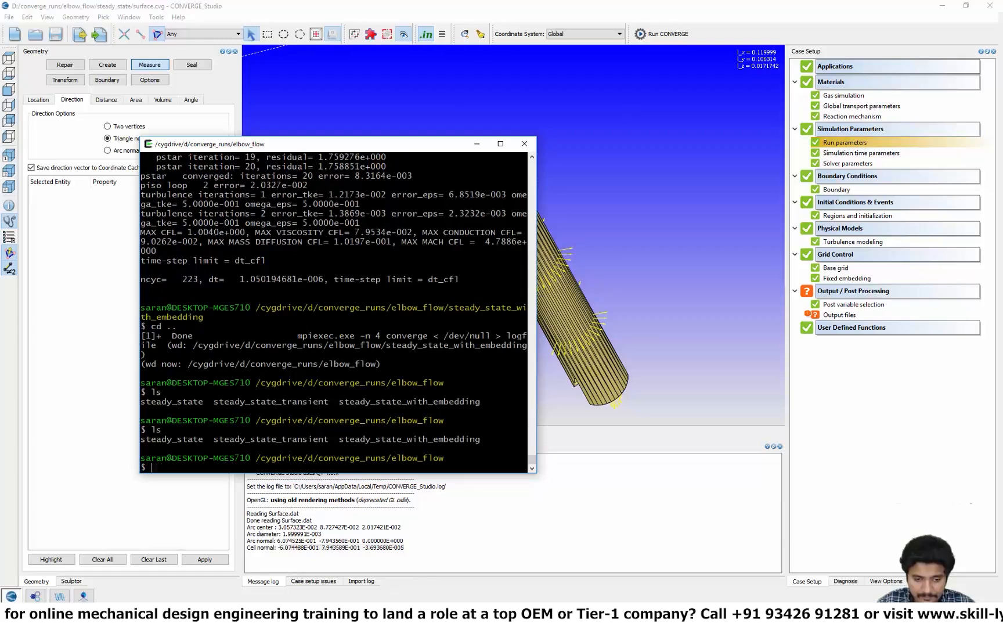
Change into the steady_state_transient directory and list the exported case files.
type("cd st")
key("Tab")
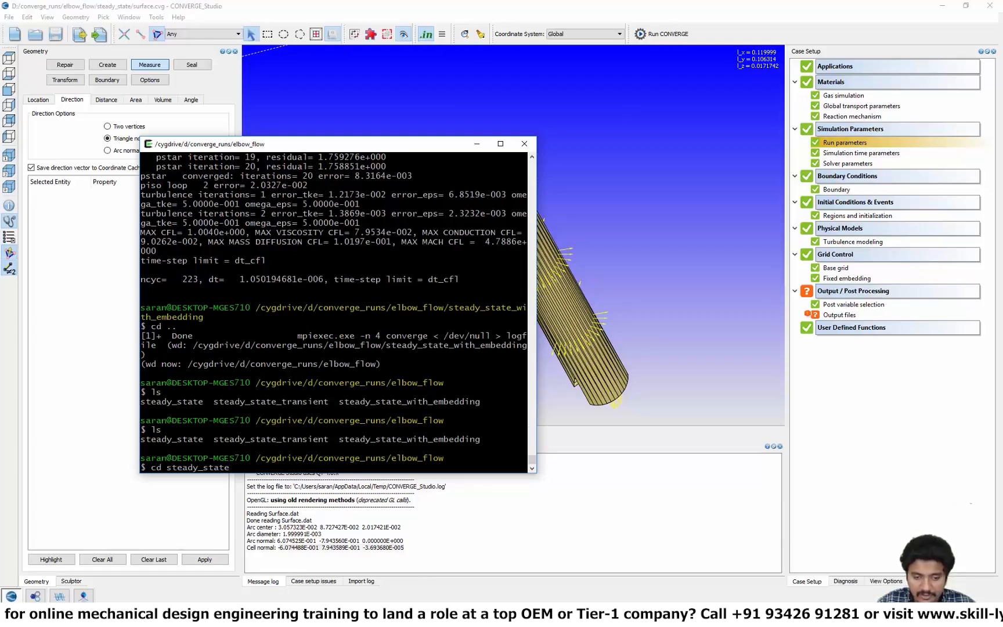
type("_t")
key("Tab")
key("Return")
type("ls")
key("Return")
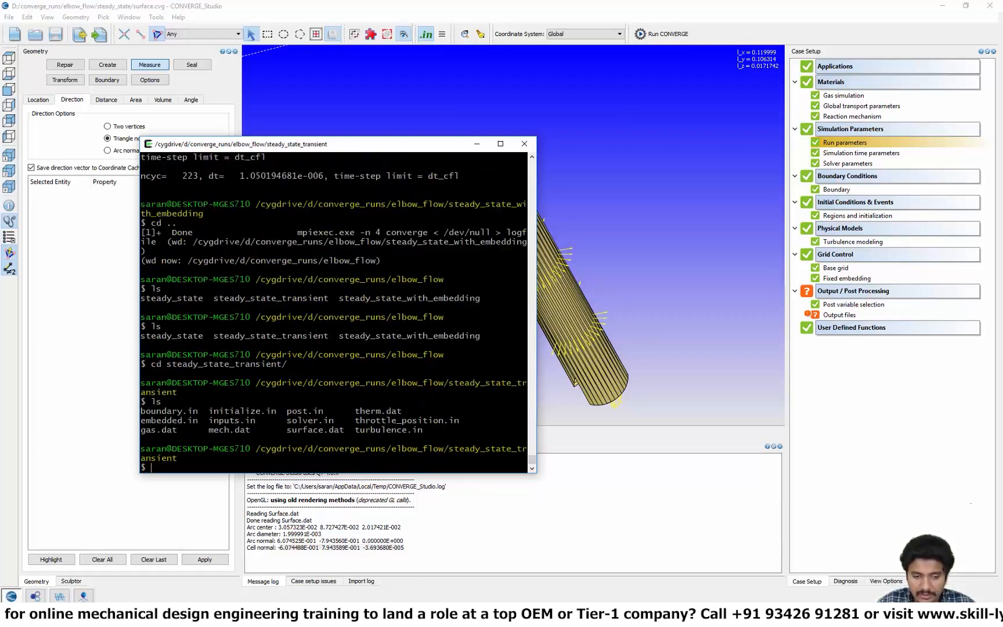
Open inputs.in in vim and turn off line wrapping with "set nowrap".
type("vim inp")
key("Tab")
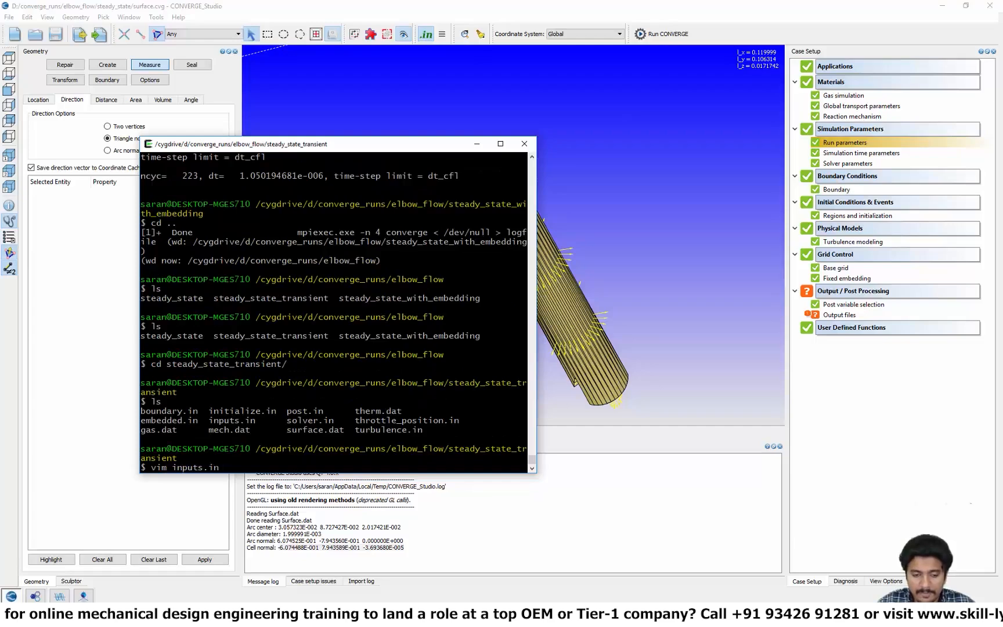
key("Return")
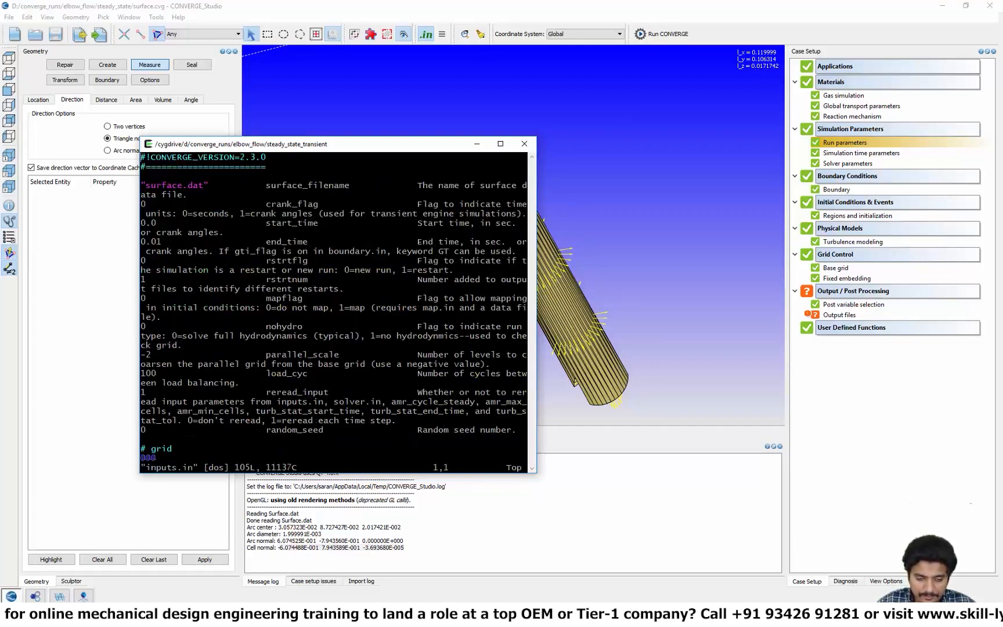
type(":set nowrap")
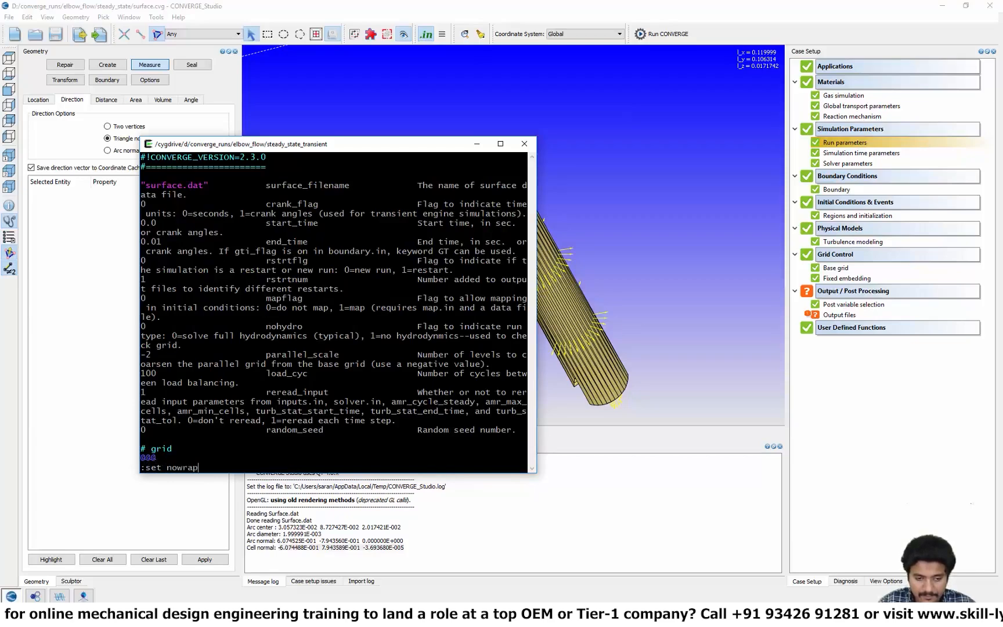
key("Return")
Find the nohydro flag in inputs.in, set it to 1, and save and close the file.
type("/n")
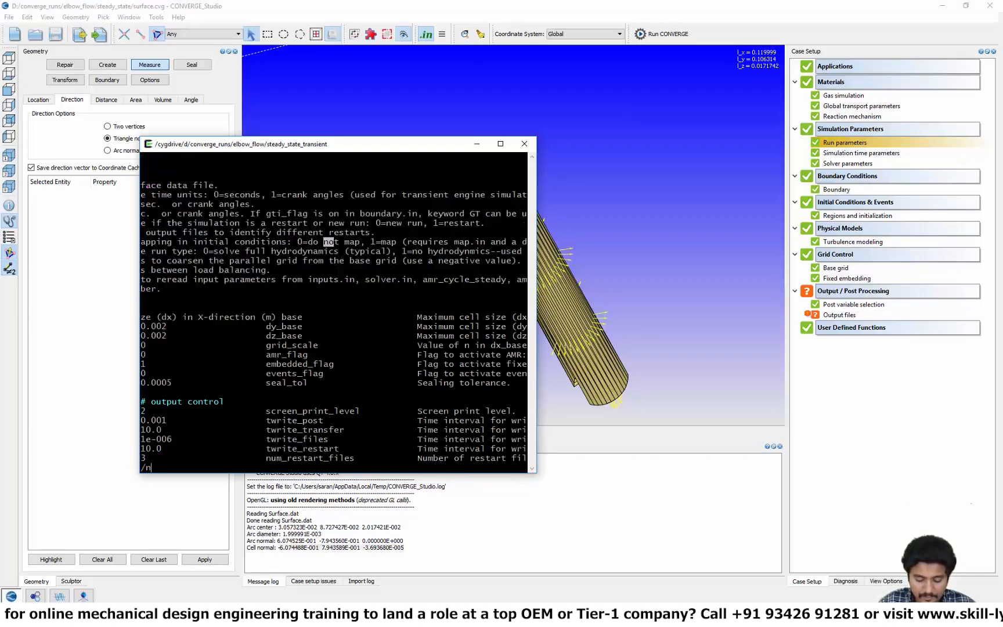
type("ohy")
key("Return")
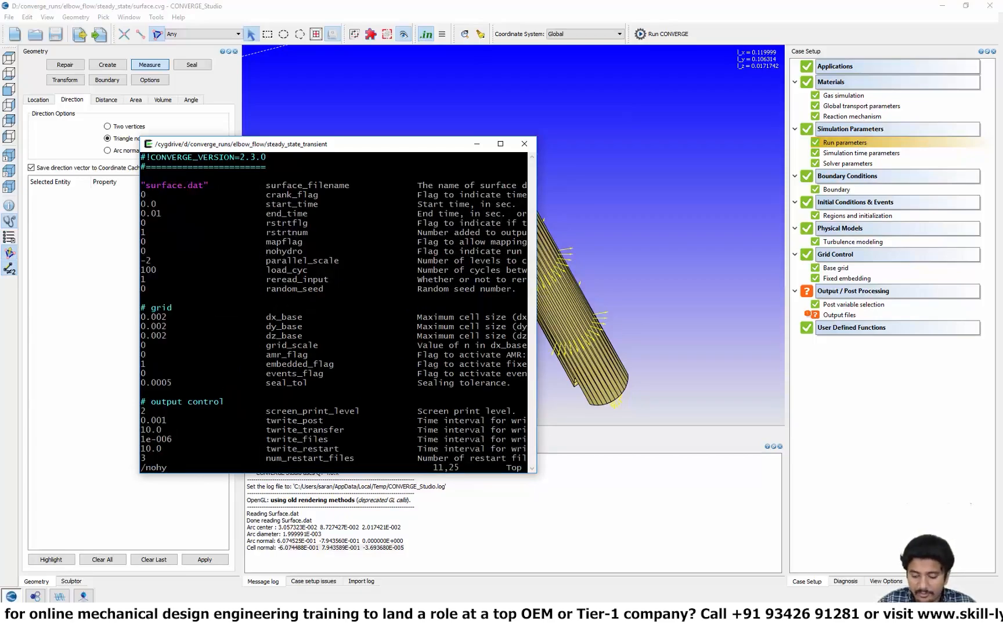
type("0xi1")
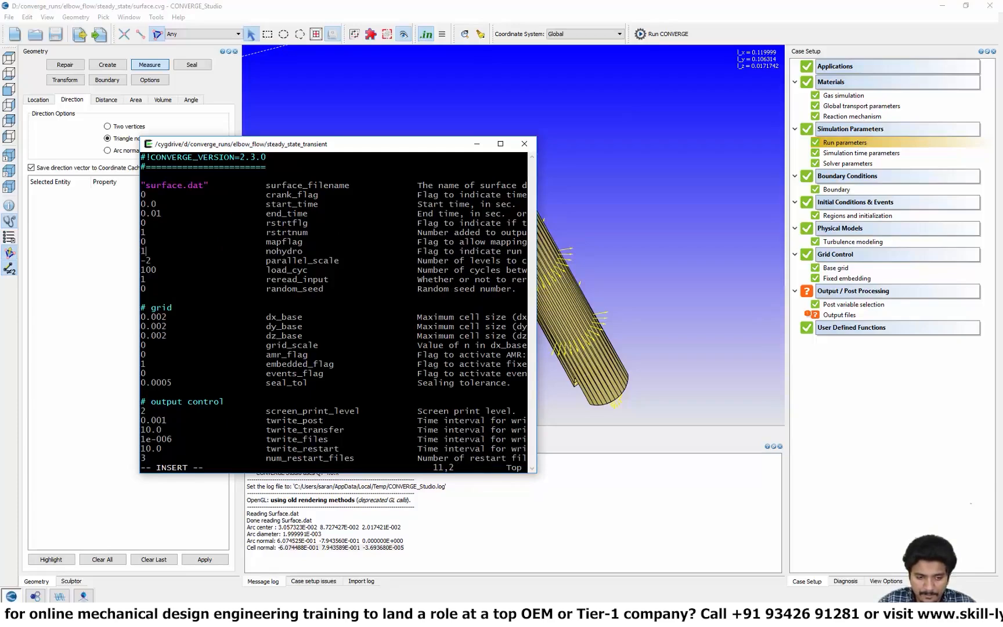
key("Escape")
type(":wq")
key("Return")
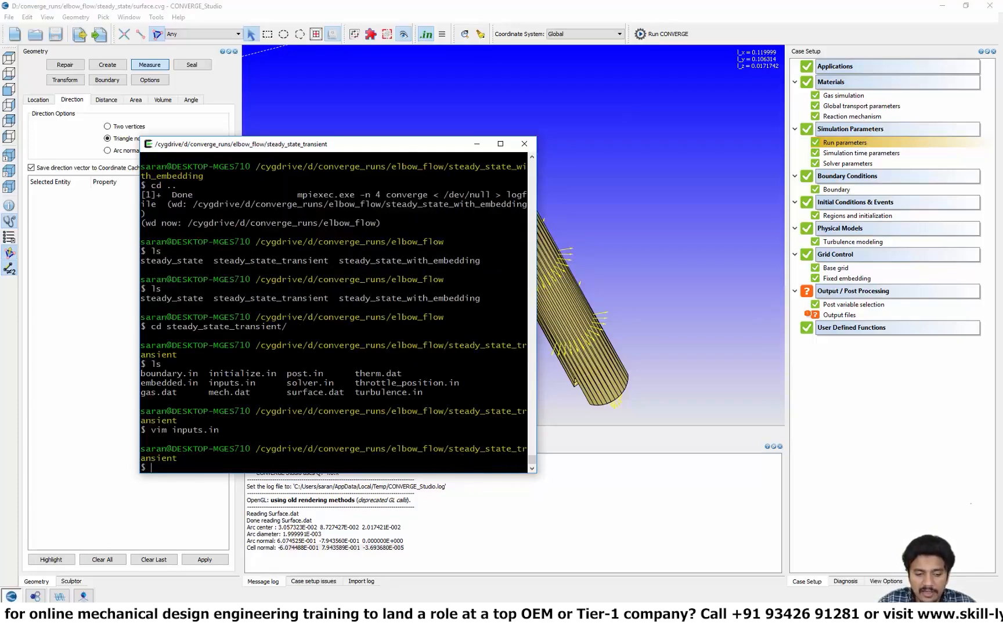
Try running the transient case serially with the plain converge command.
type("conver")
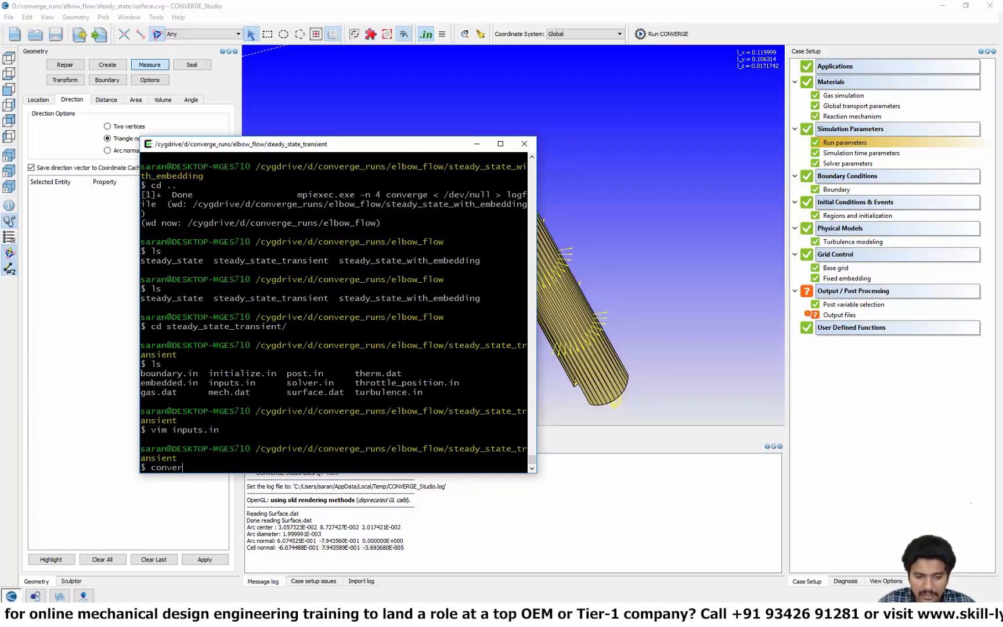
key("BackSpace")
key("BackSpace")
key("BackSpace")
key("BackSpace")
key("BackSpace")
key("BackSpace")
type("converge")
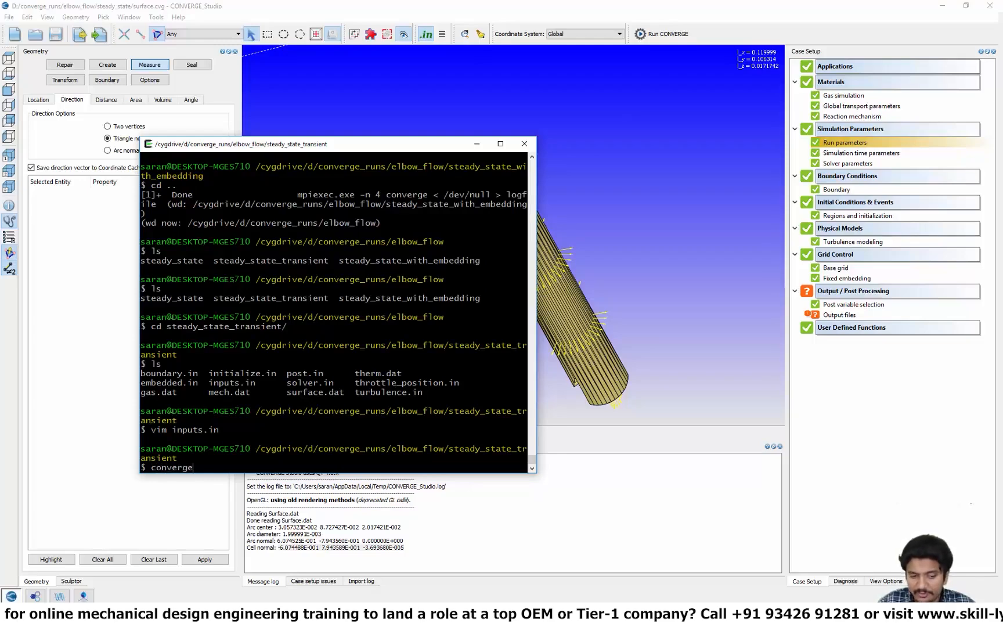
key("Return")
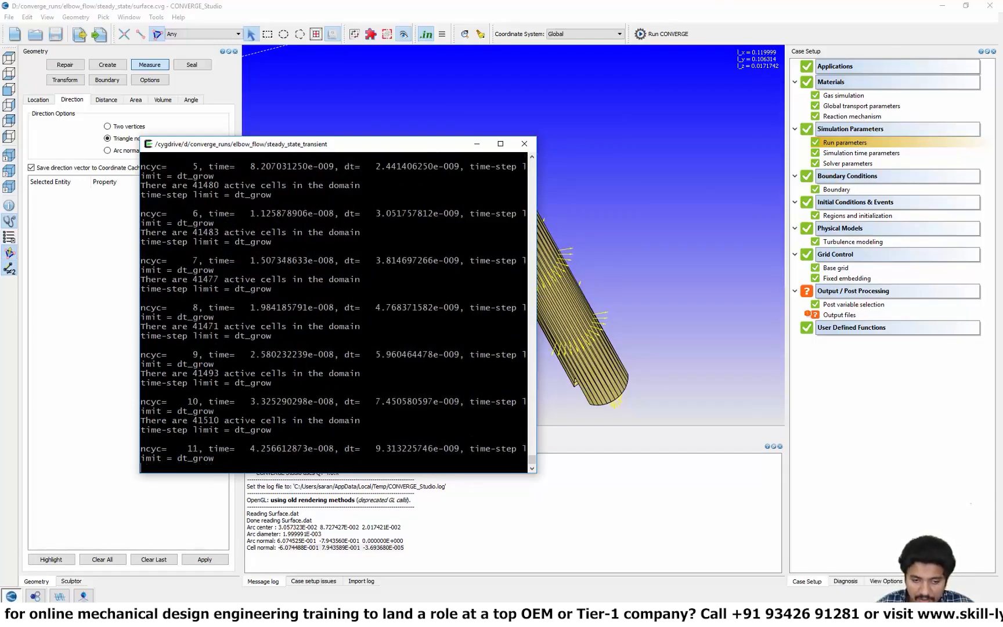
Run converge in the background on 4 processes with mpiexec.exe, taking input from /dev/null and writing output to logfile.
type("mpiexec.exe ")
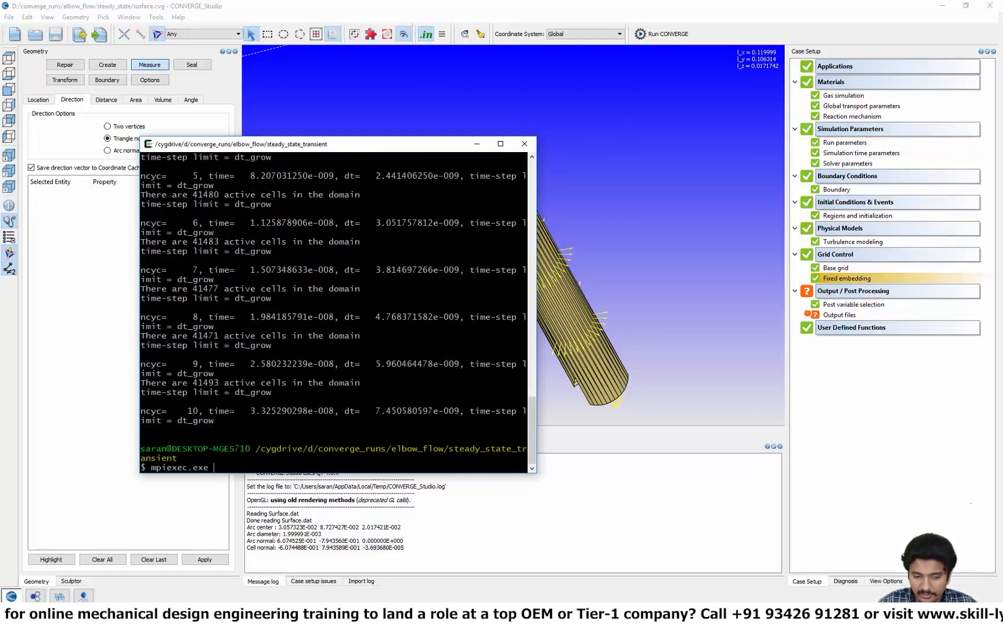
type("-")
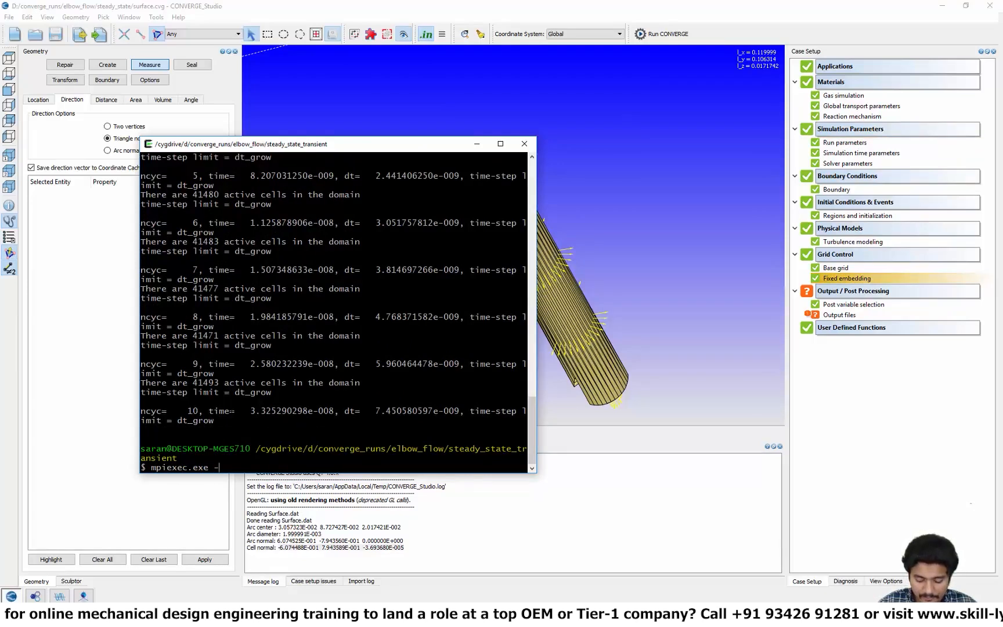
type("n 4 conver")
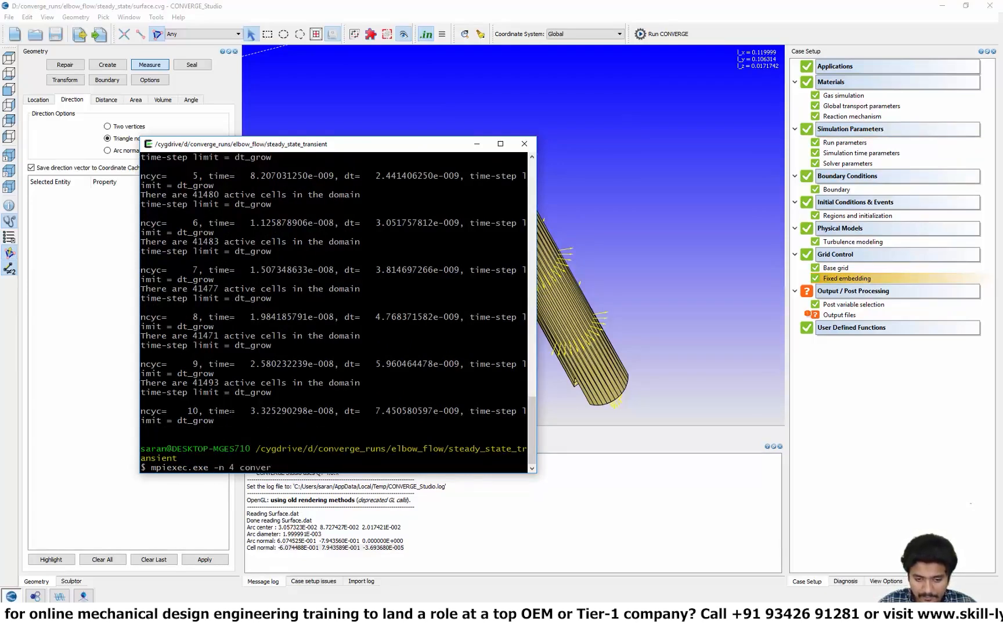
type("ge </")
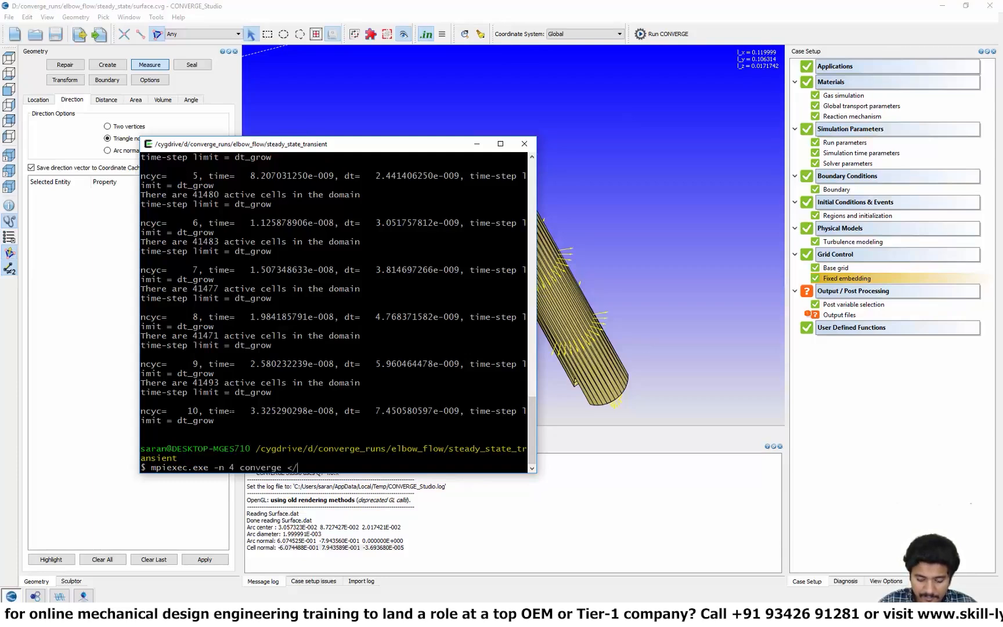
type("dev/null> logfile.c")
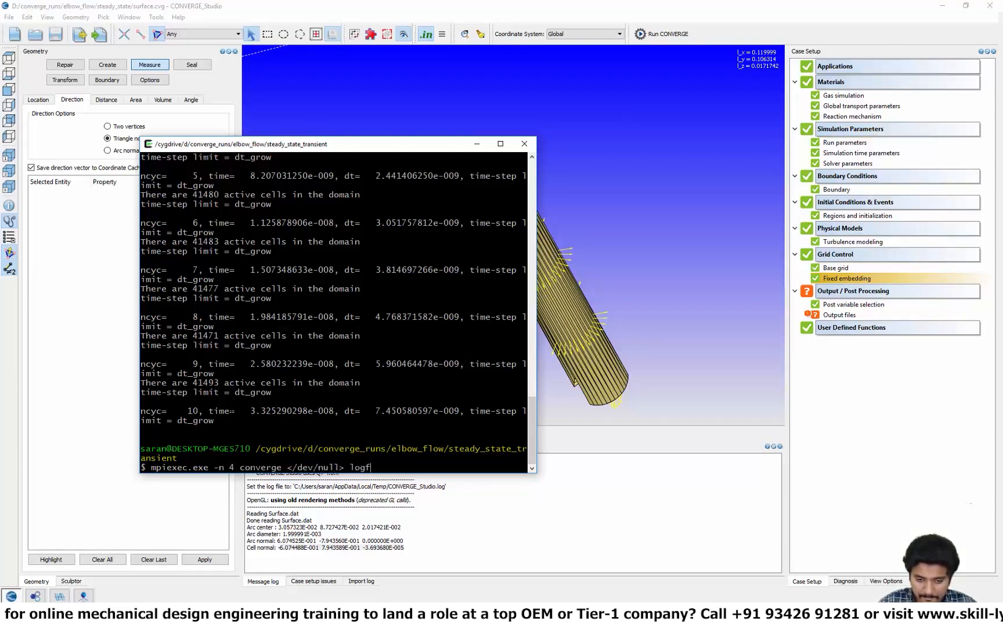
key("BackSpace")
key("BackSpace")
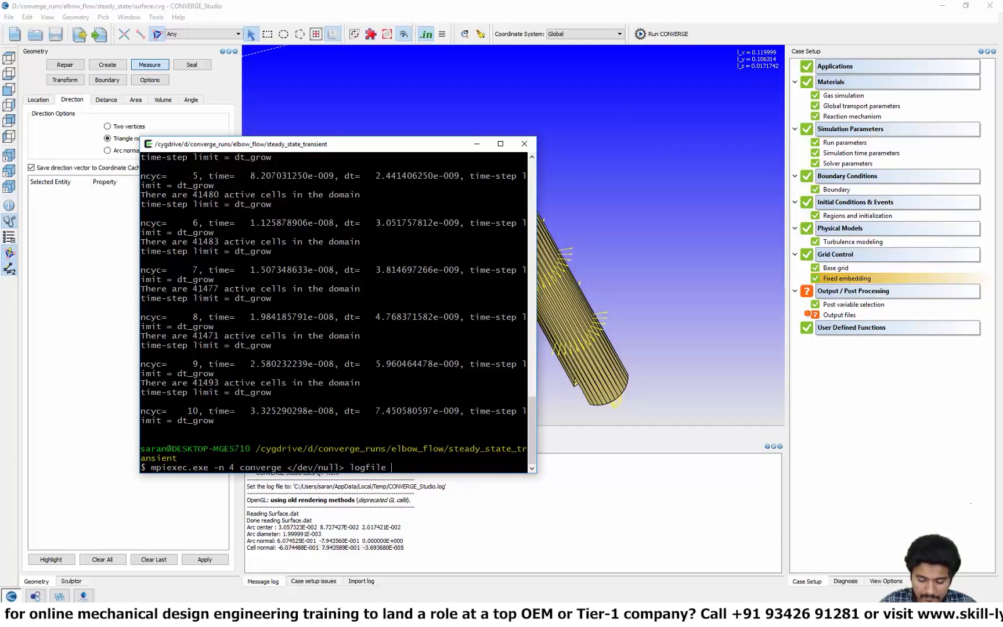
type("&")
key("Return")
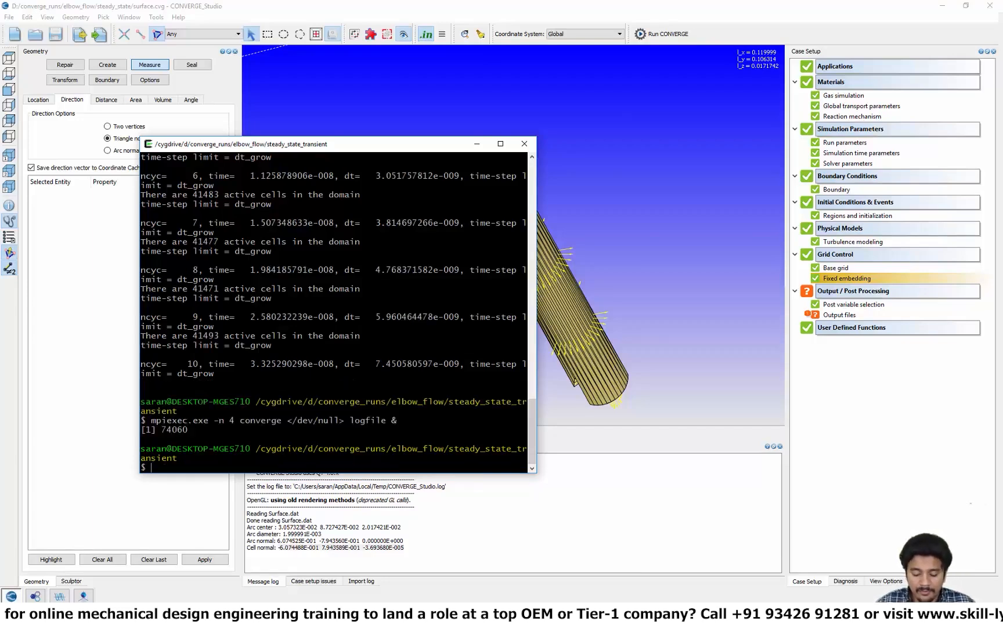
Follow the run's progress in logfile with tail -f through to its closing time summary.
type("tail -f lo")
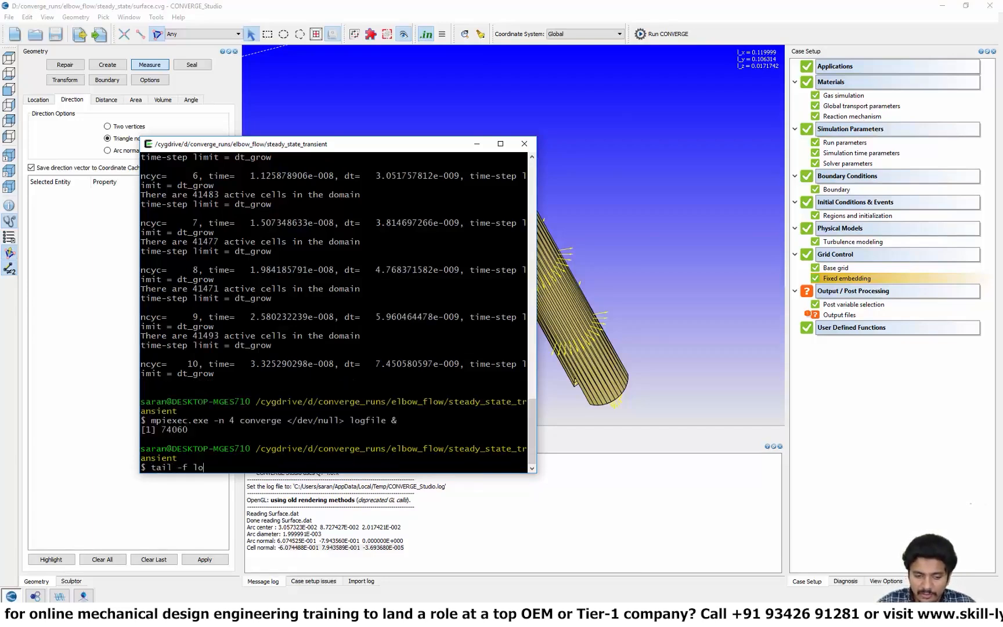
type("gfile")
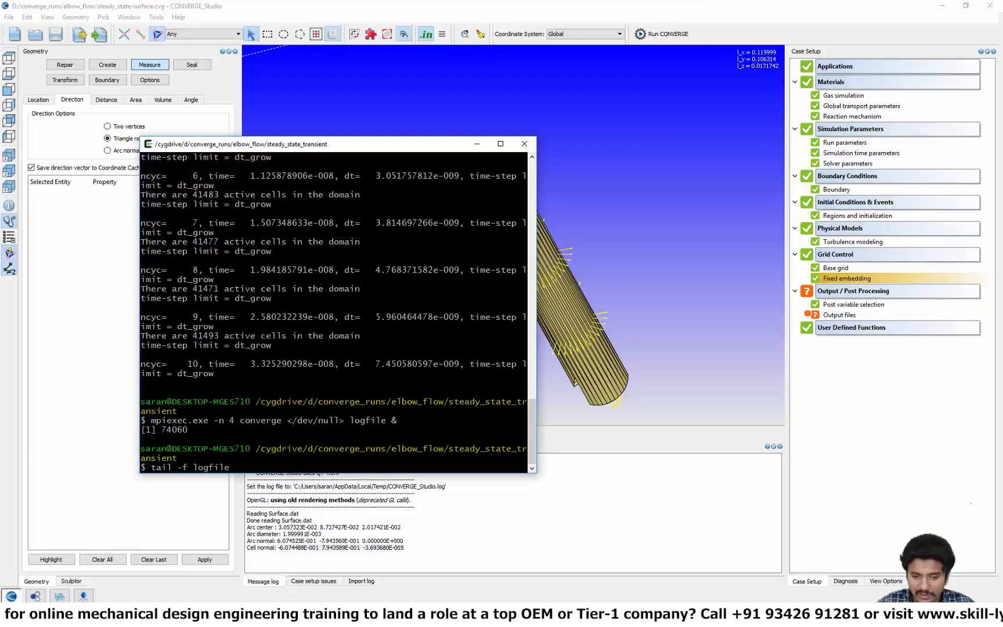
key("Return")
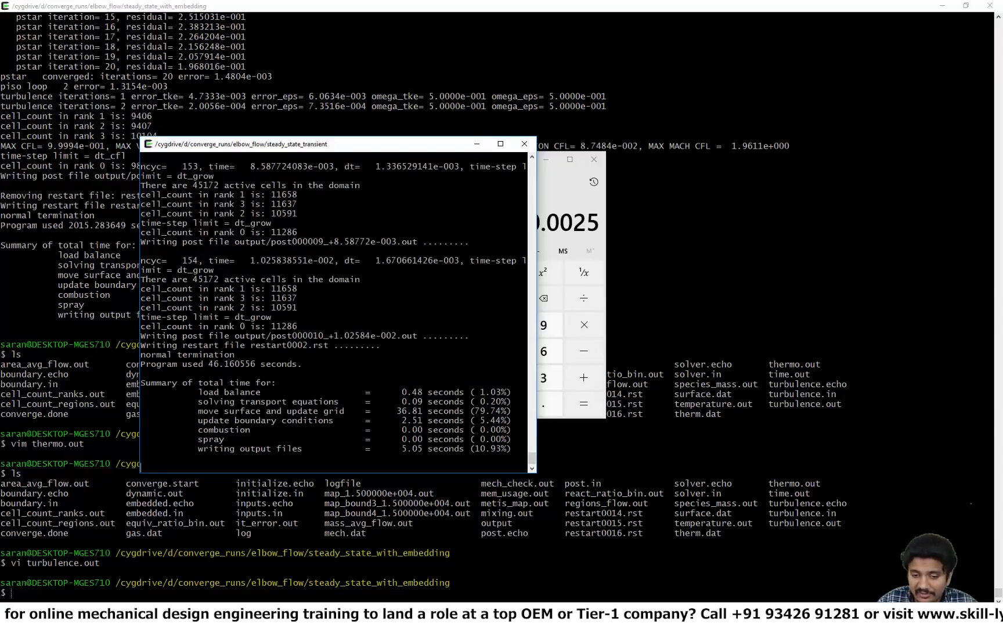
scroll(333, 299, "down", 1)
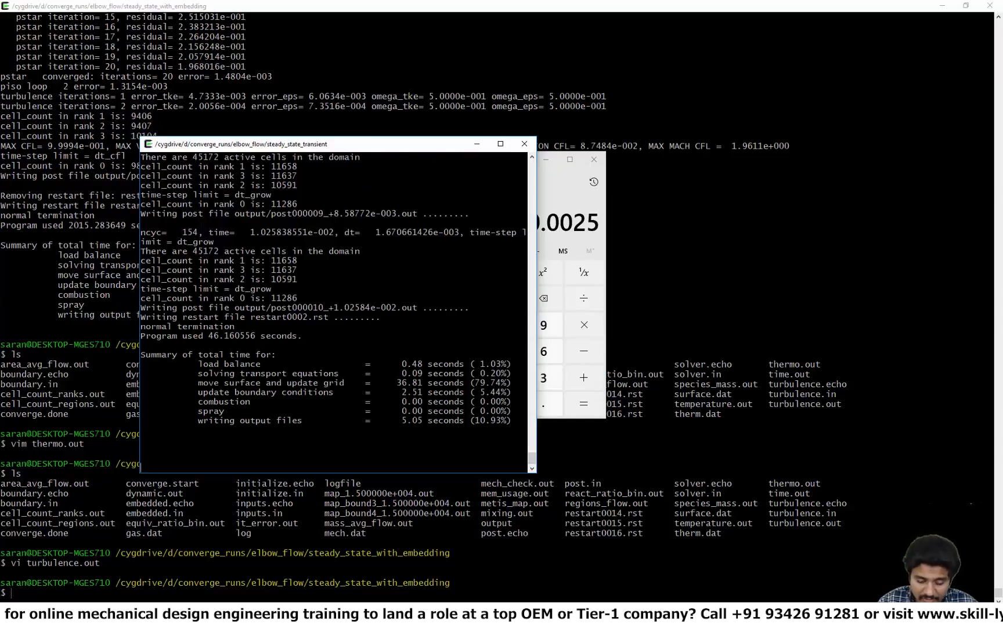
List the transient case folder, clear the terminal, and enter the output folder to list its post files.
type("ls")
key("Return")
key("ctrl+l")
type("cd output/")
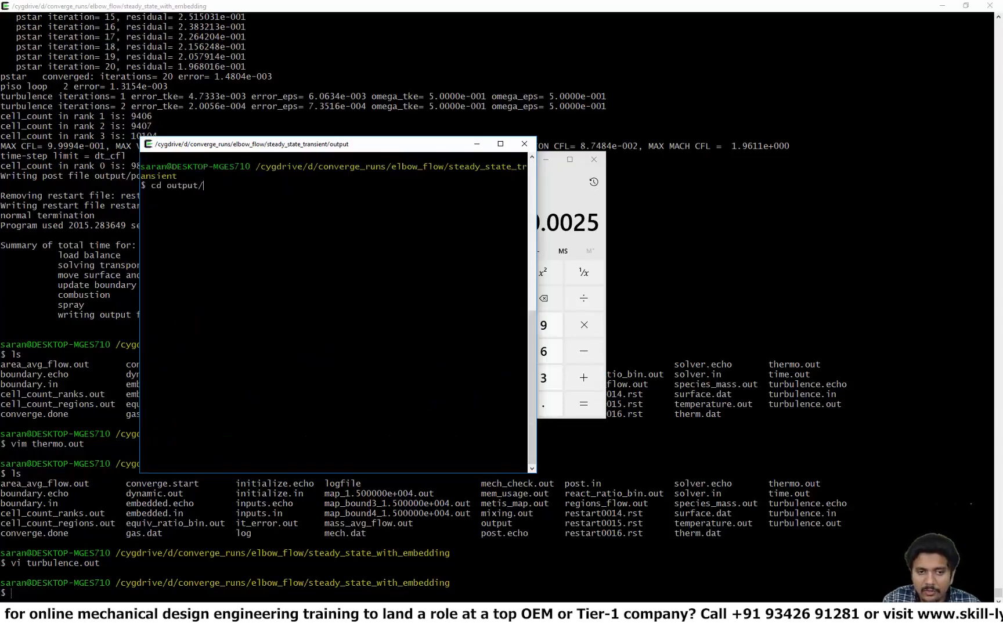
key("Return")
type("ls")
key("Return")
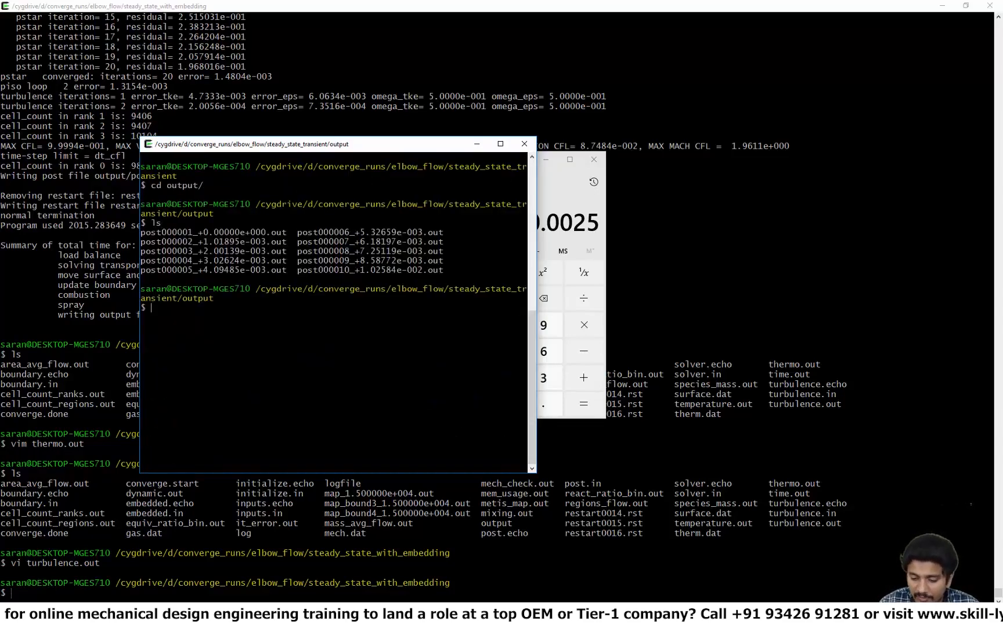
Switch to CONVERGE Studio's post-conversion module and set the directory to steady_state_transient/output.
key("alt+Tab")
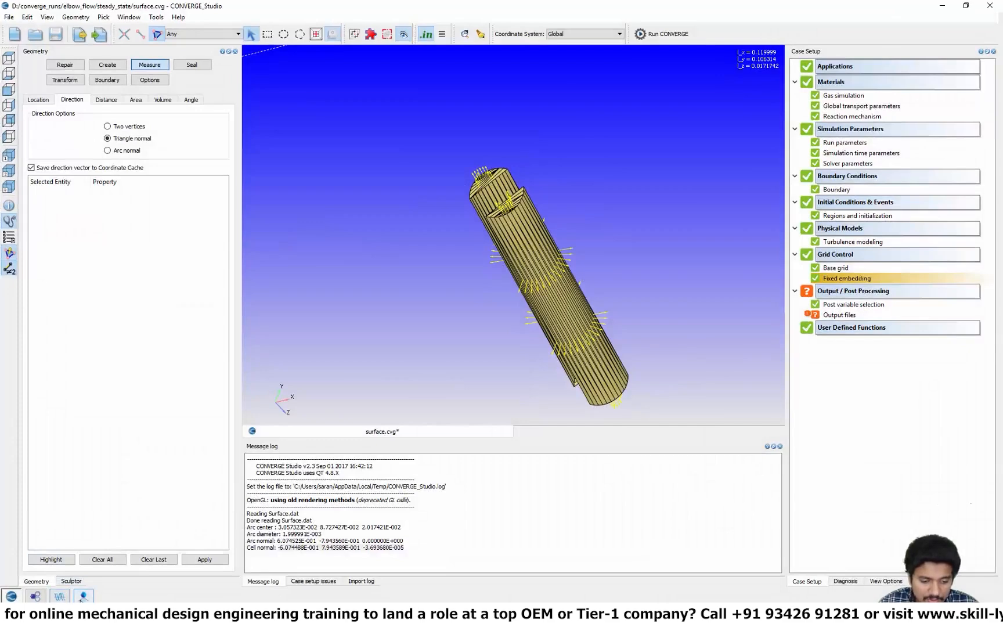
left_click(84, 596)
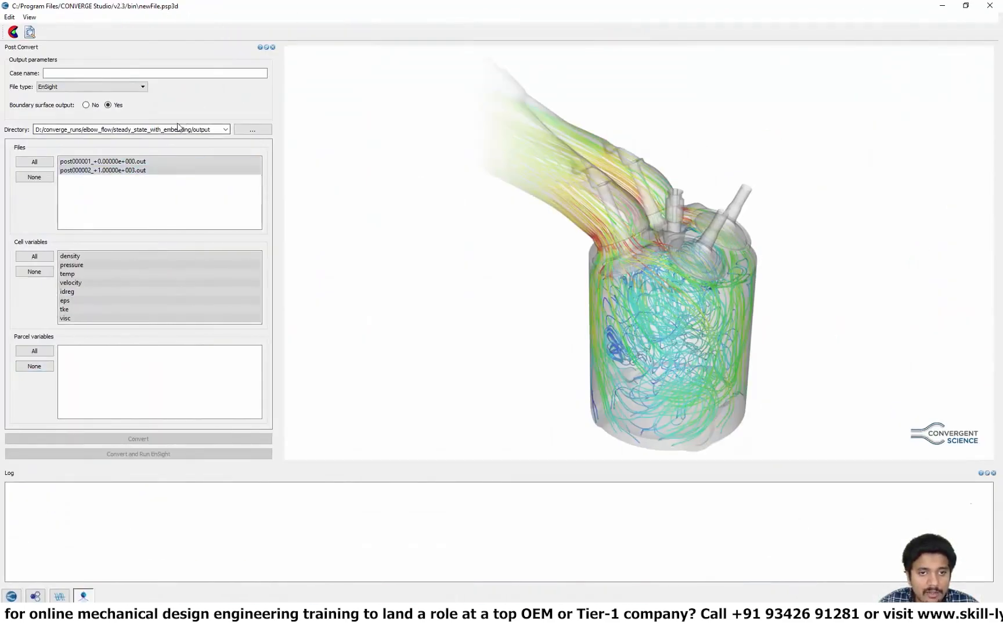
left_click(247, 129)
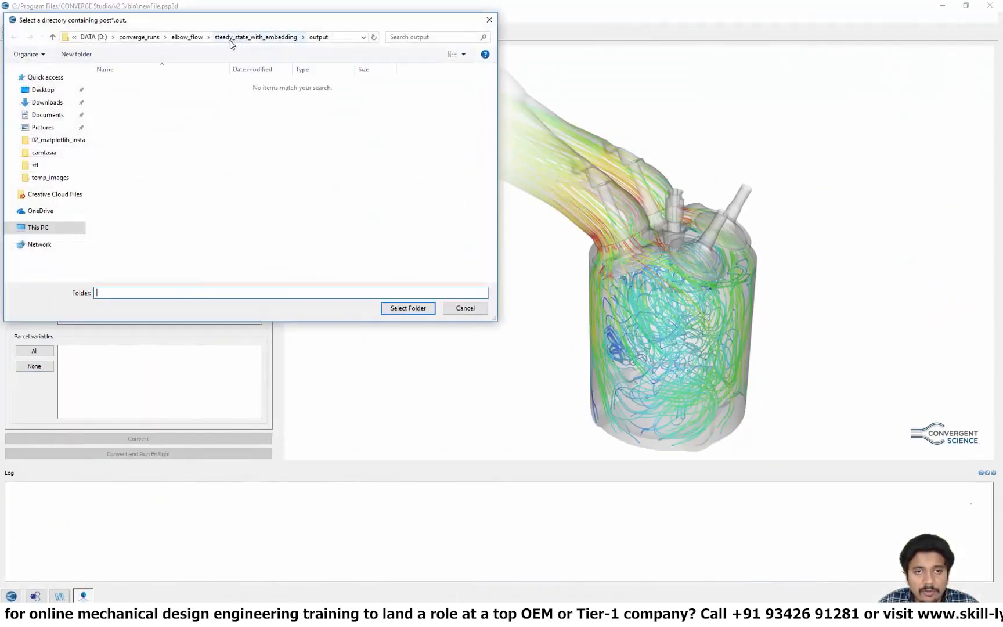
left_click(187, 37)
left_click(145, 96)
double_click(146, 96)
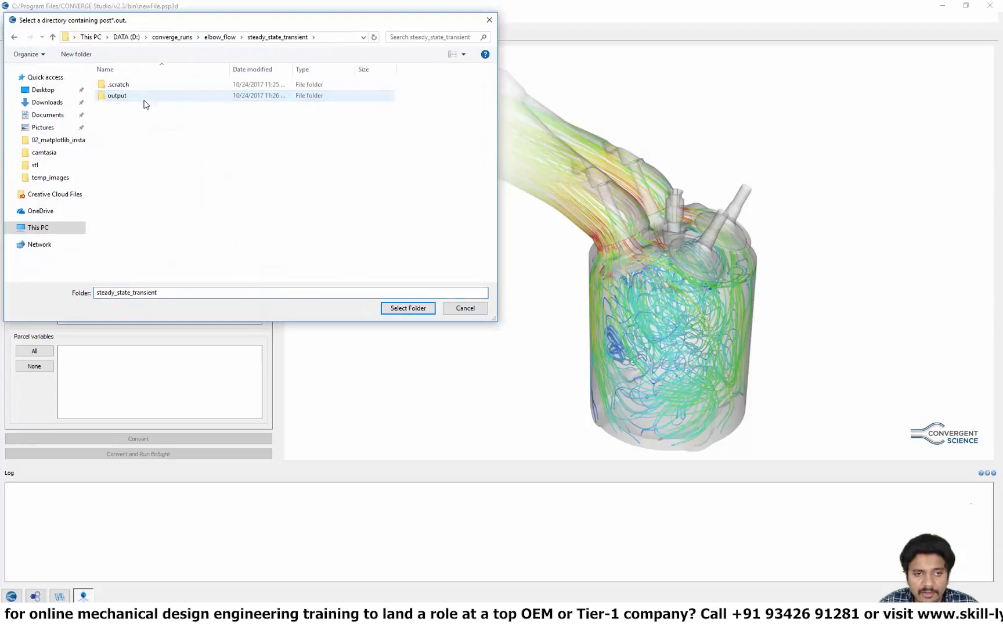
double_click(127, 95)
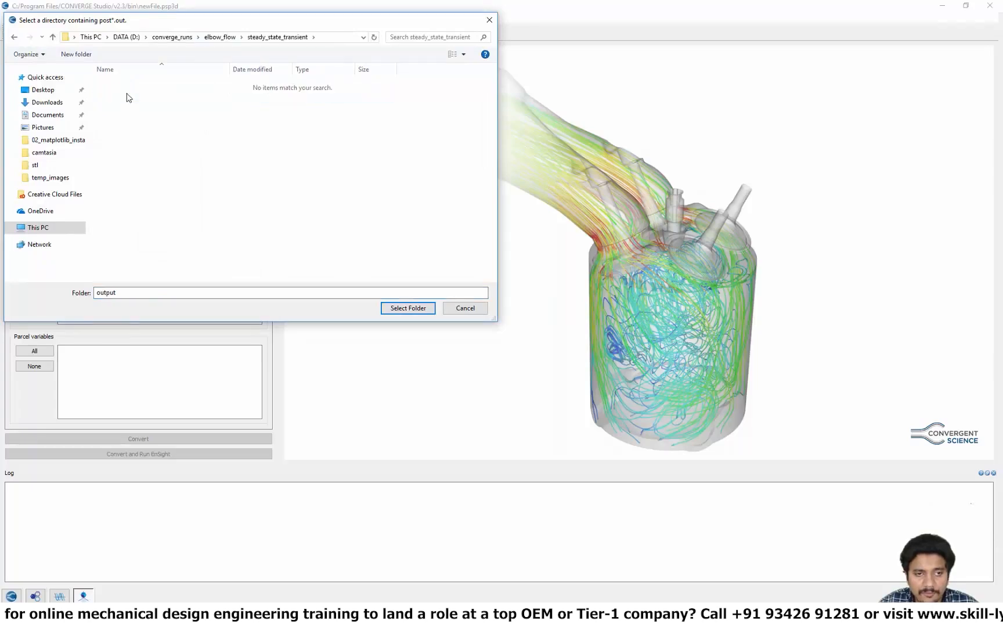
left_click(390, 309)
Select all post files and cell variables, name the case test, and convert them to EnSight format.
left_click(36, 162)
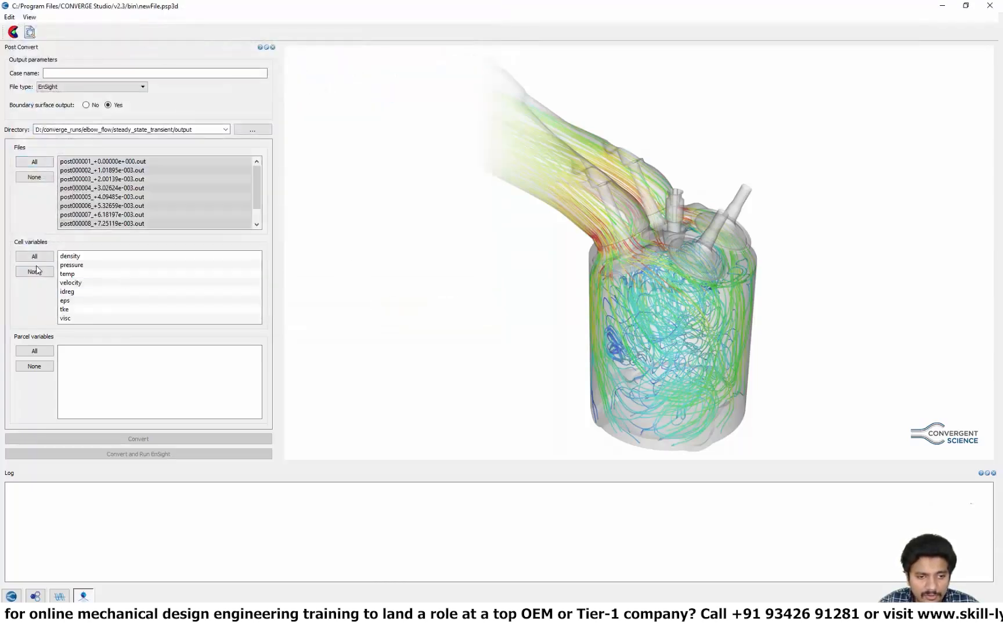
left_click(34, 257)
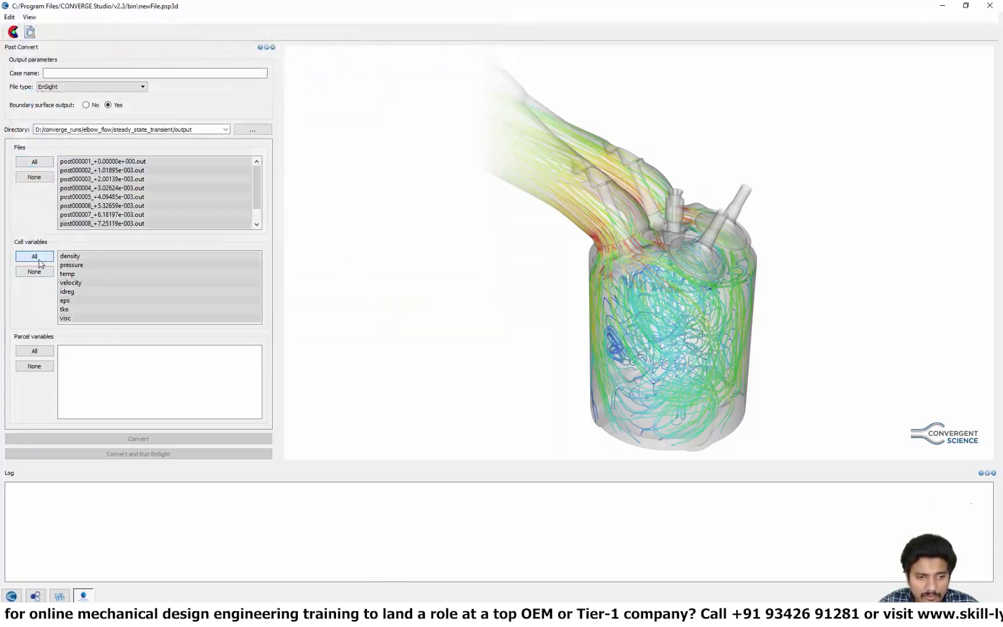
left_click(87, 73)
type("test")
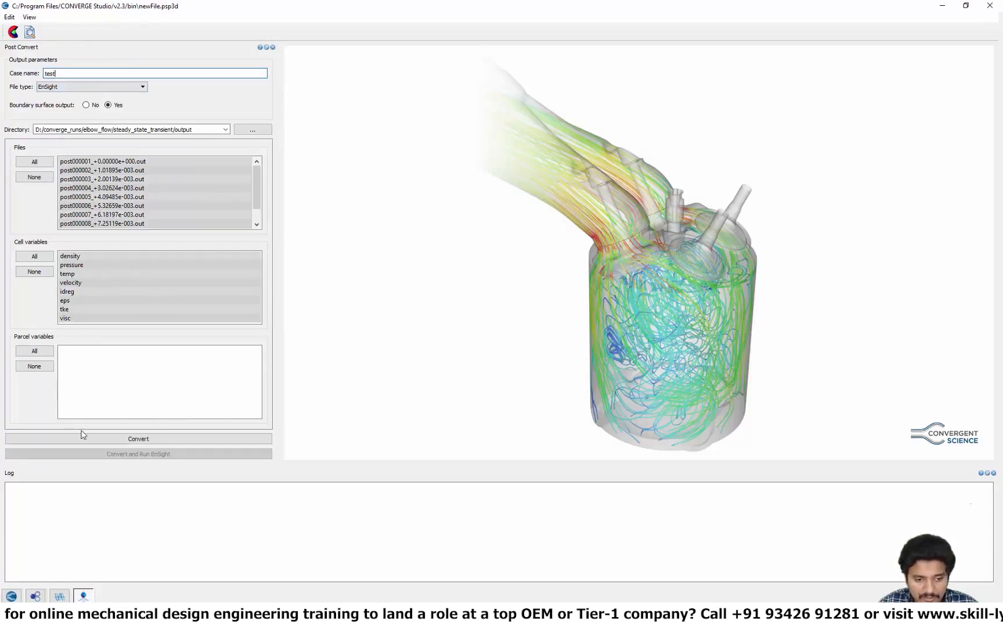
left_click(84, 438)
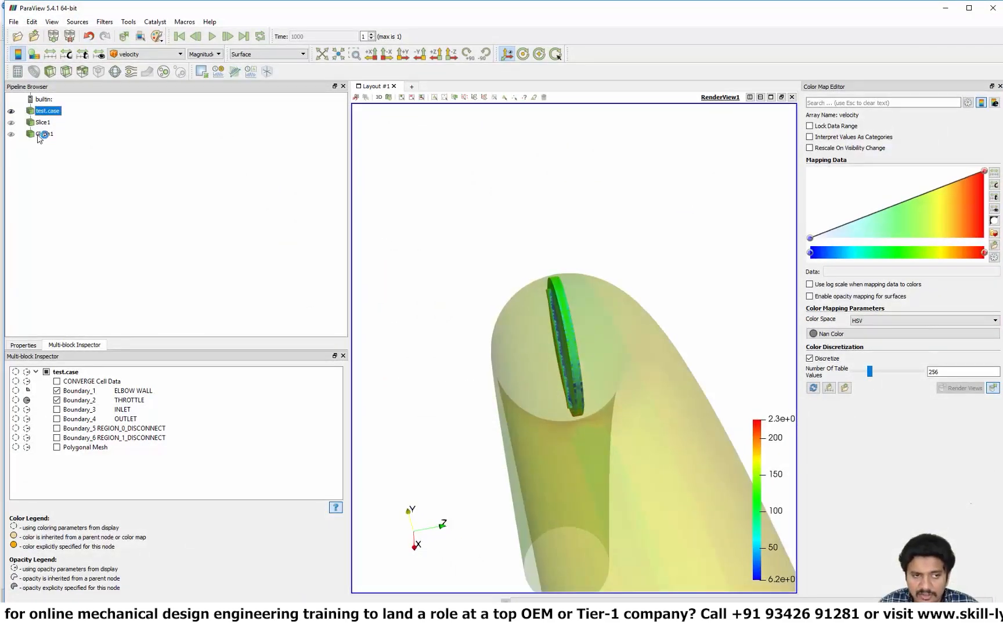
In ParaView, delete the old Glyph1, Slice1 and test.case from the pipeline.
right_click(38, 137)
left_click(63, 222)
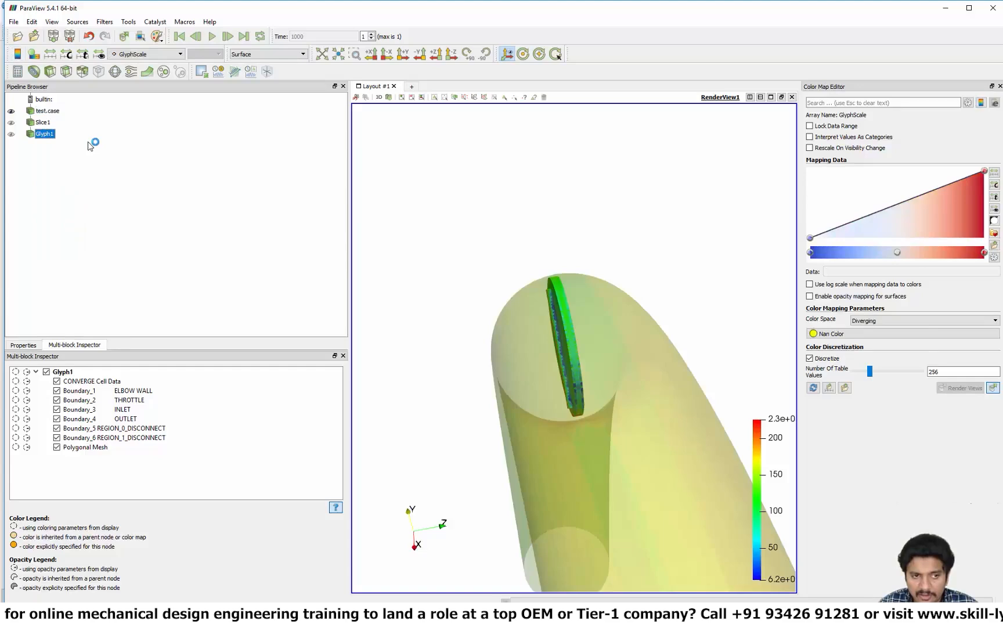
right_click(42, 124)
left_click(65, 210)
right_click(41, 112)
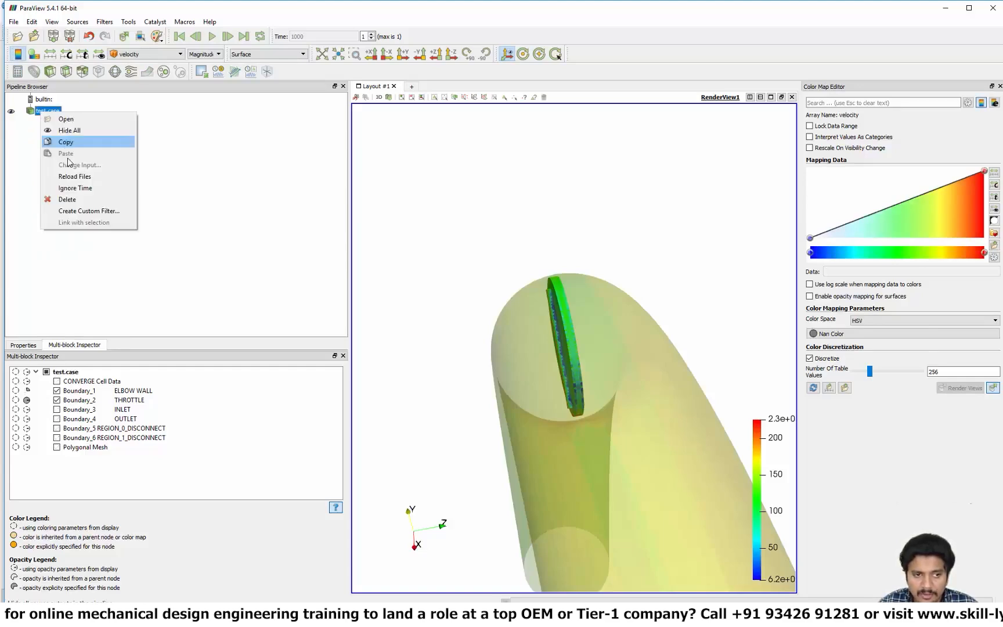
left_click(67, 199)
Open test.case from the steady_state_transient/output folder.
left_click(18, 36)
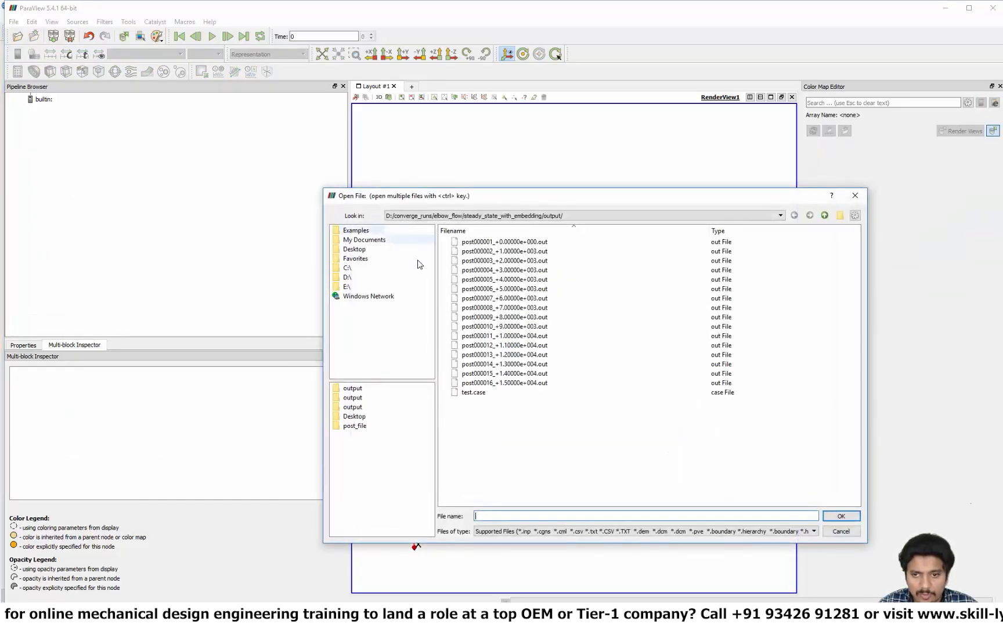
left_click(824, 215)
left_click(824, 216)
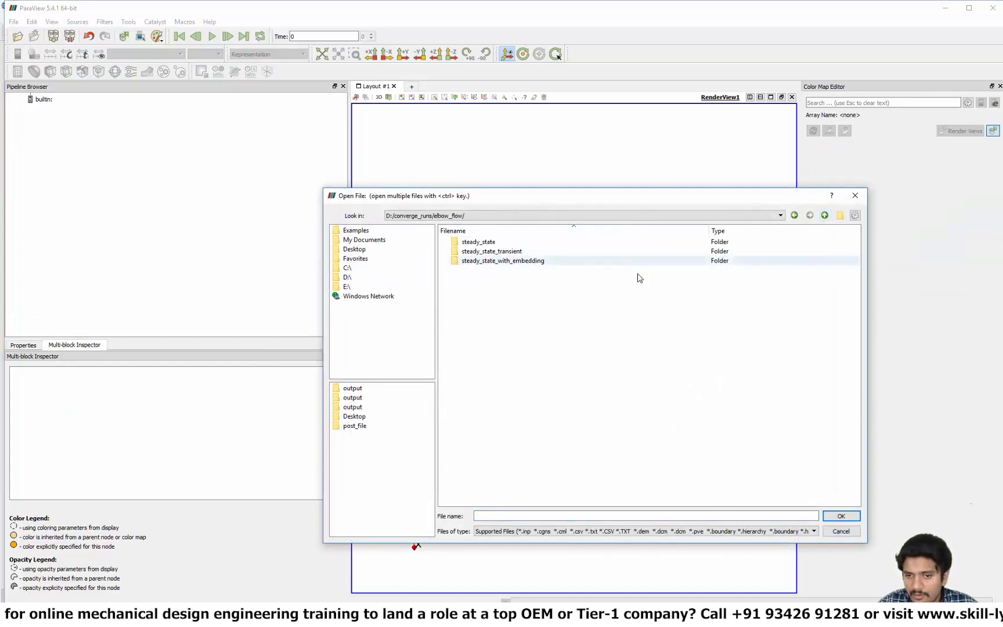
double_click(514, 251)
double_click(511, 251)
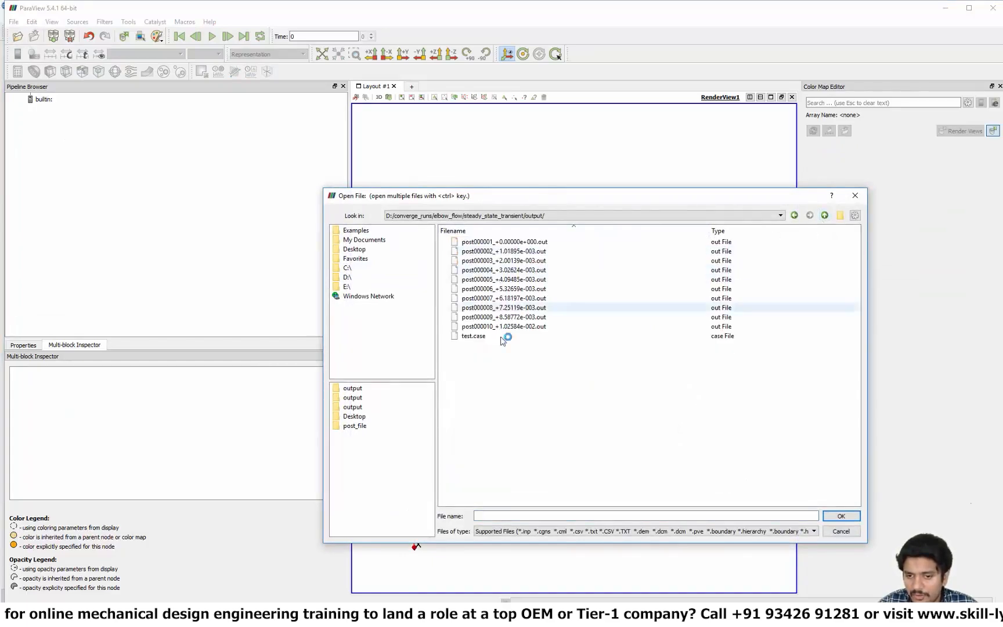
double_click(474, 336)
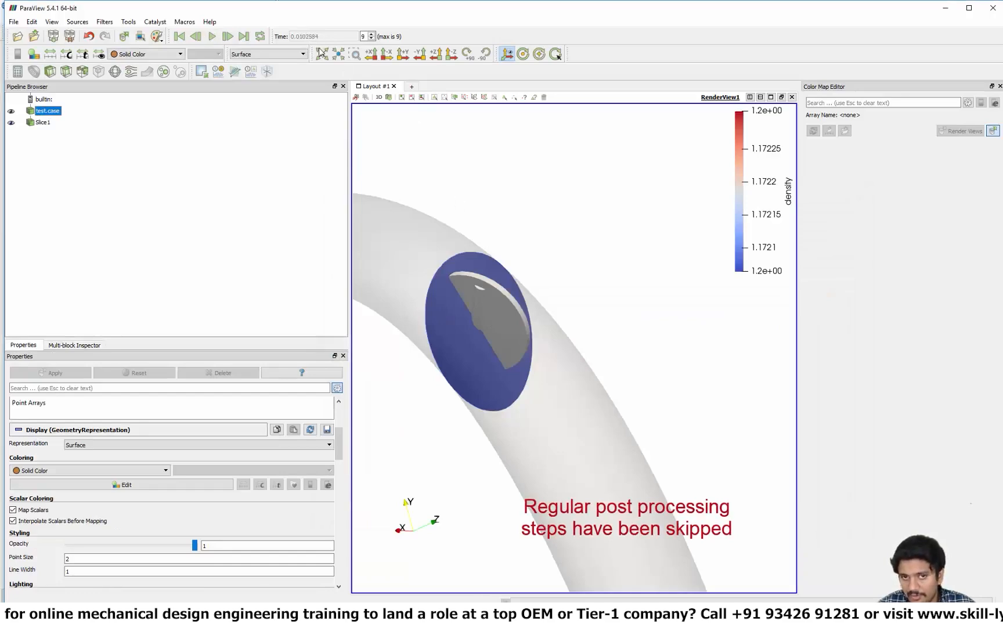
Try displaying test.case as Surface With Edges, and return it to the plain Surface representation.
left_click(266, 54)
left_click(262, 97)
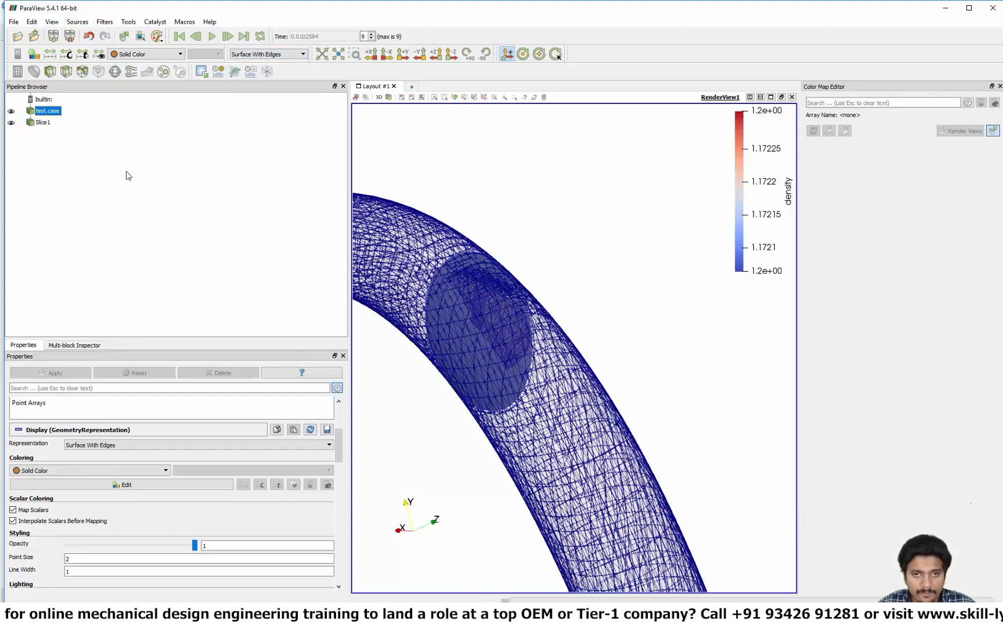
left_click(259, 54)
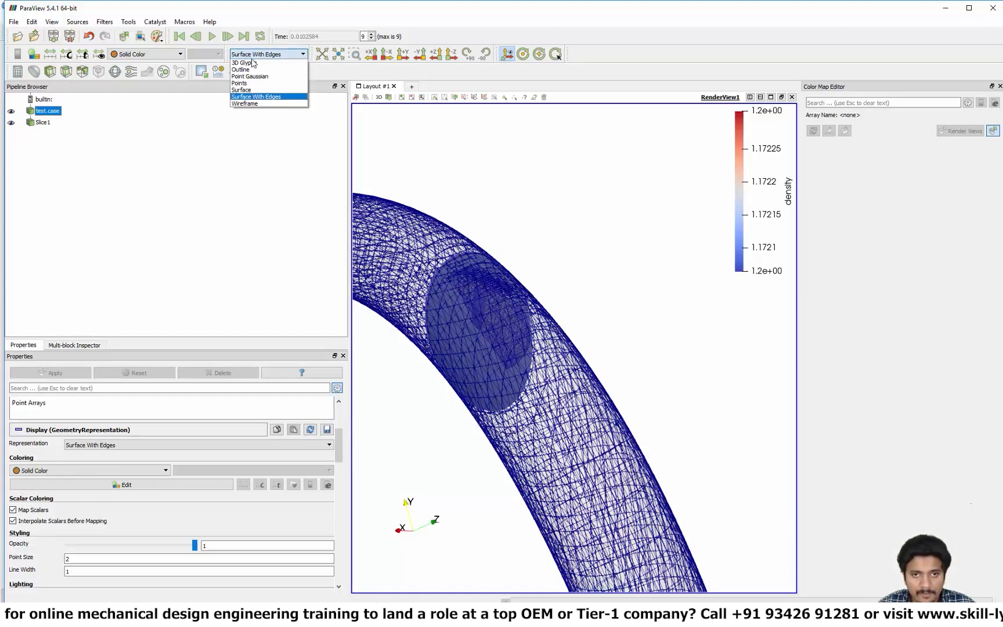
left_click(250, 90)
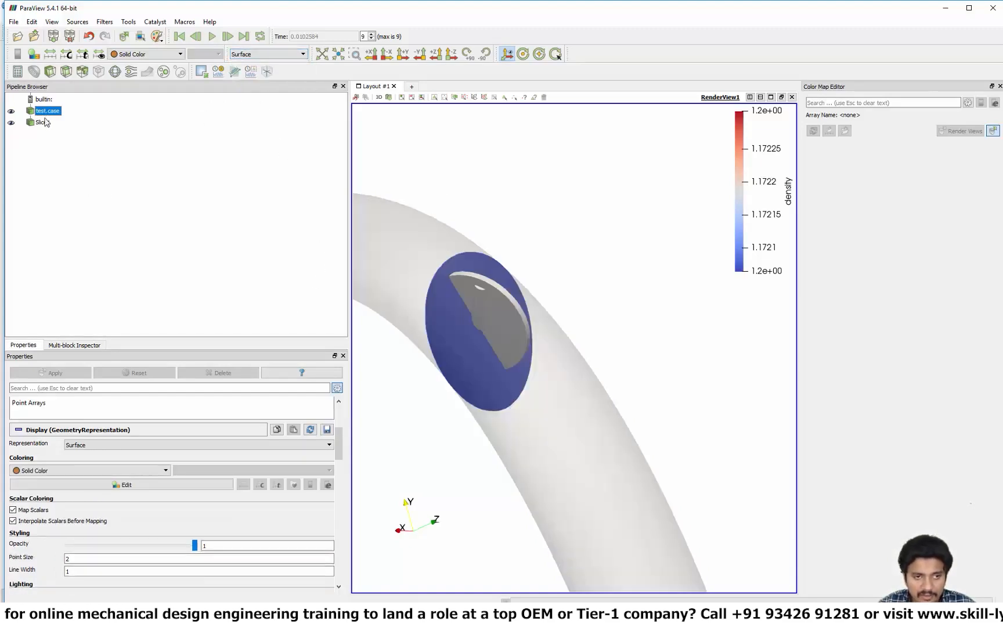
Display Slice1 as Surface With Edges and turn off triangulation of the slice.
left_click(43, 123)
left_click(248, 54)
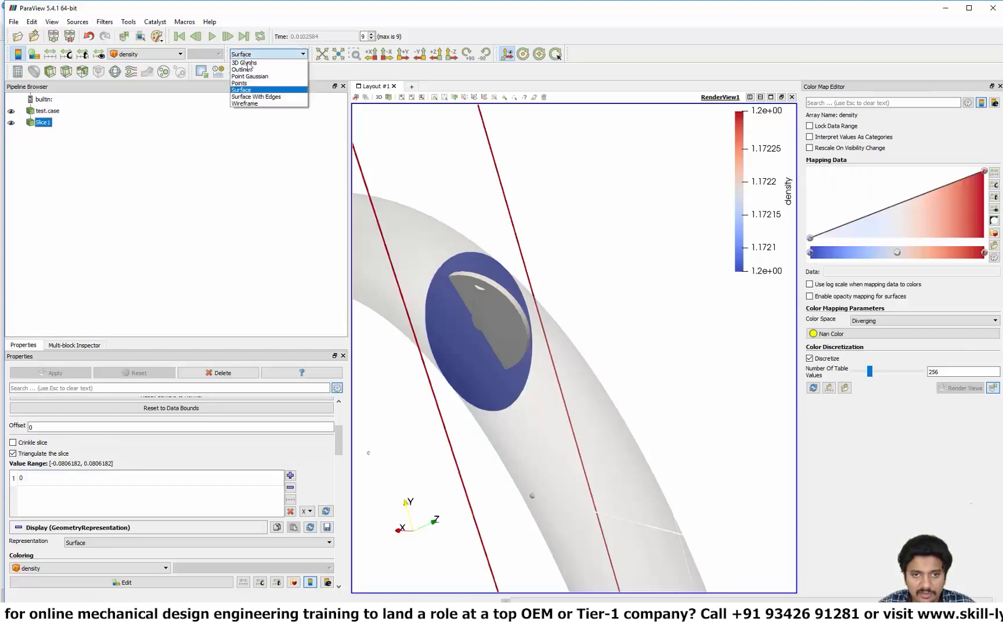
left_click(256, 97)
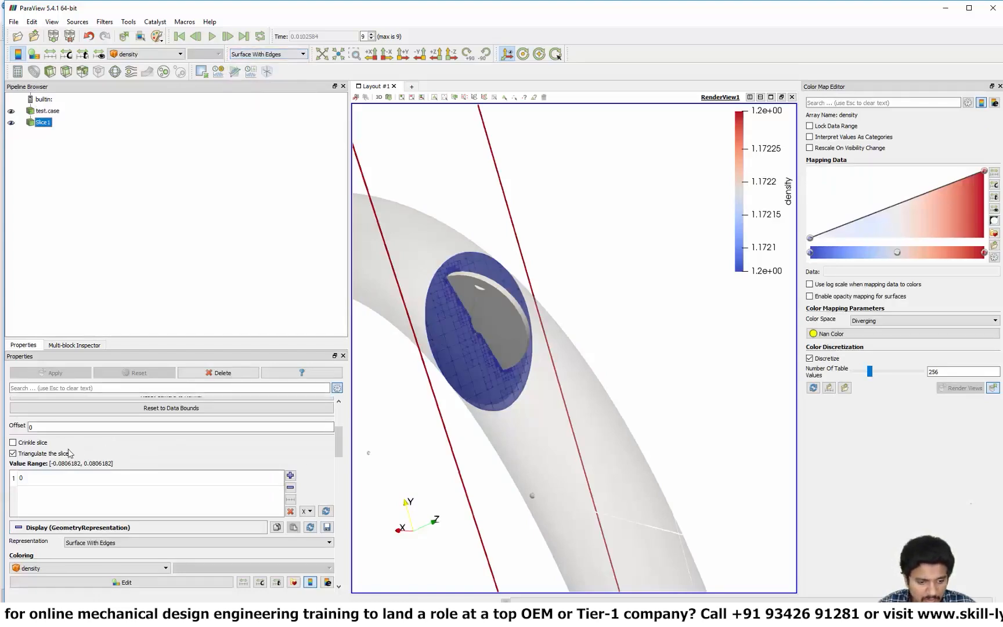
left_click(13, 453)
left_click(73, 375)
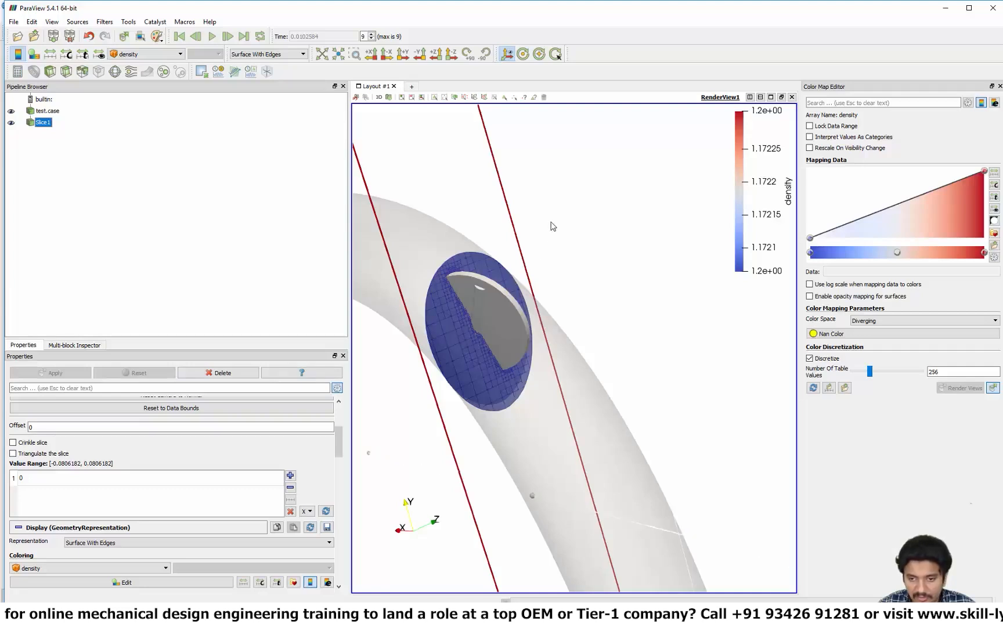
Hide Slice1's plane widget and play the throttle animation from the first time step.
scroll(553, 226, "up", 6)
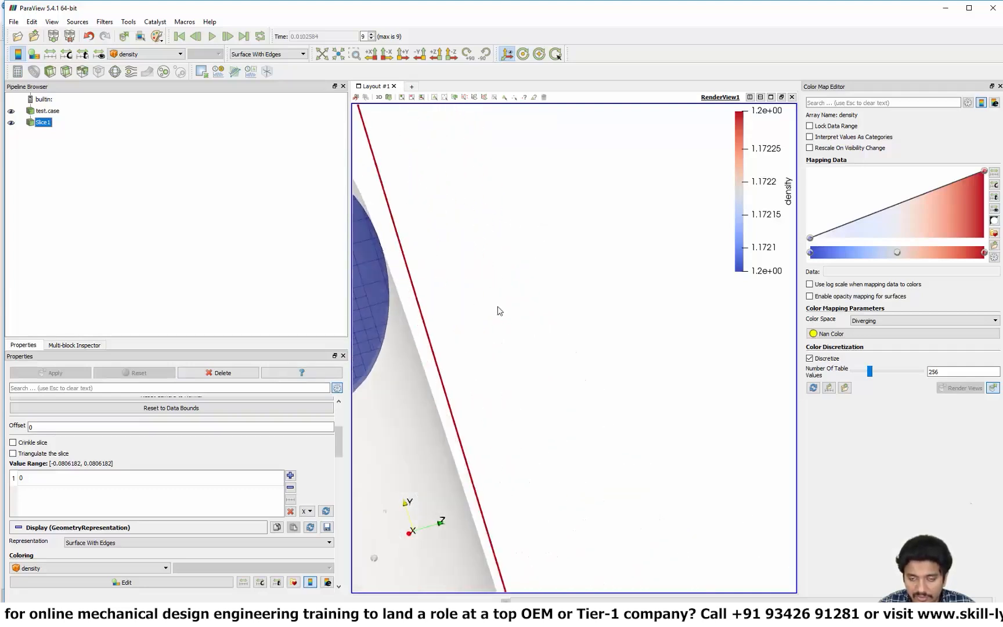
scroll(651, 405, "down", 5)
left_click(47, 110)
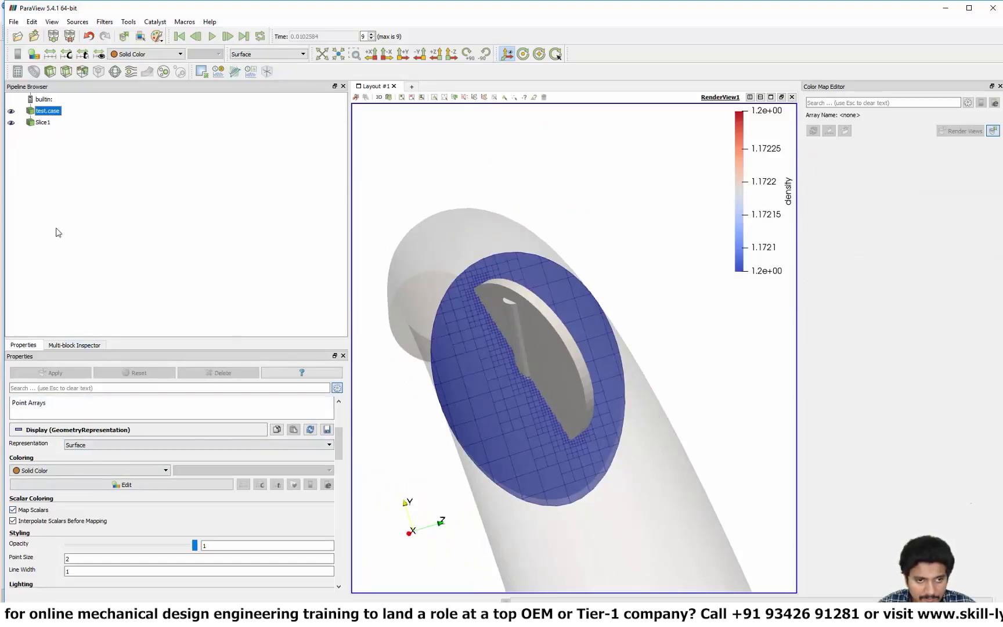
left_click(38, 123)
scroll(26, 446, "up", 3)
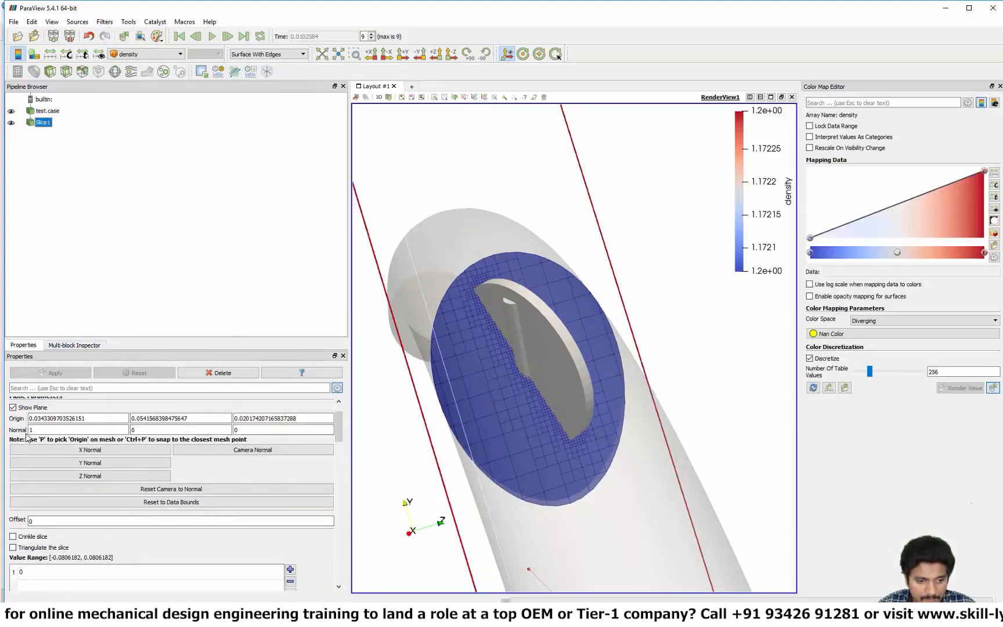
left_click(25, 407)
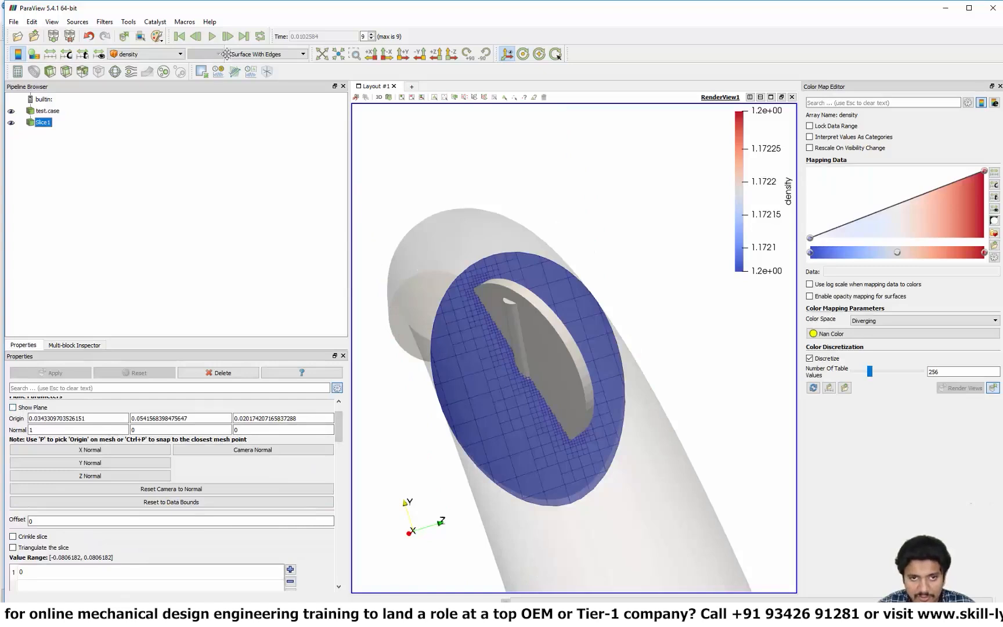
left_click(179, 36)
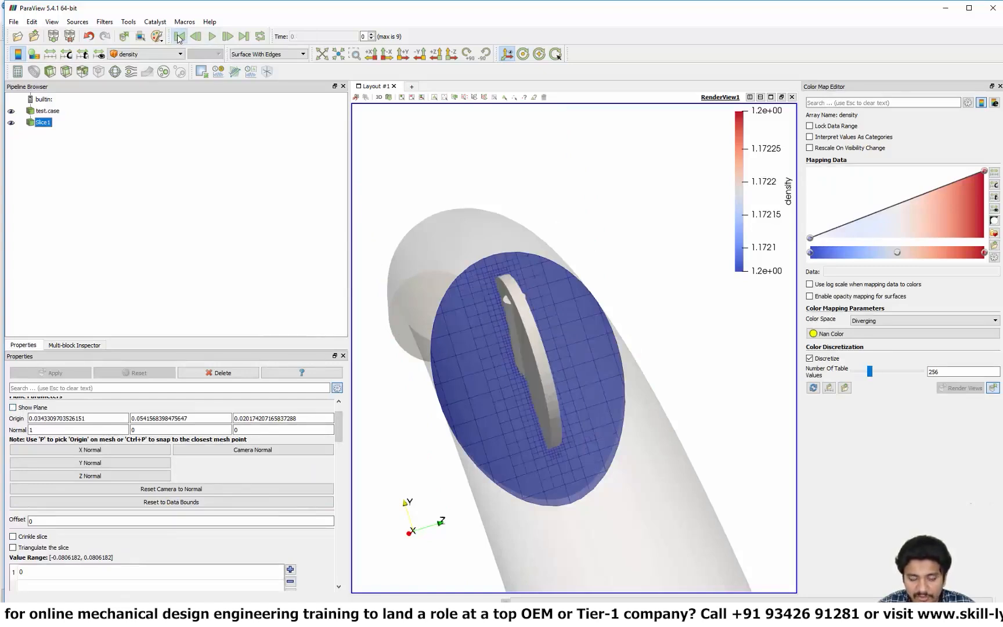
left_click(211, 36)
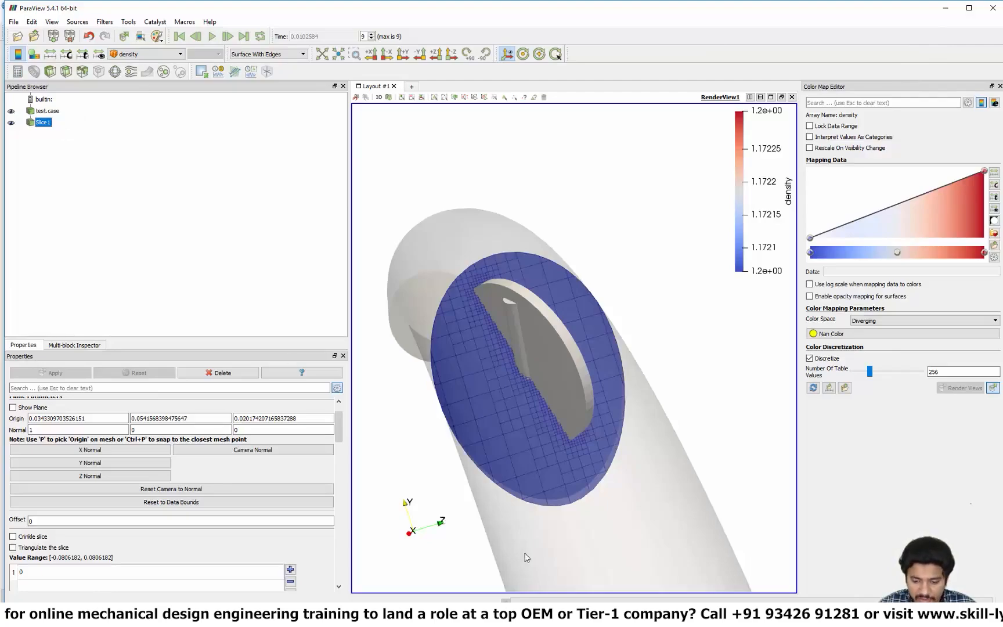
Switch to the Cygwin terminal in steady_state_with_embedding and change to the sibling folder steady_state_transient.
left_click(483, 586)
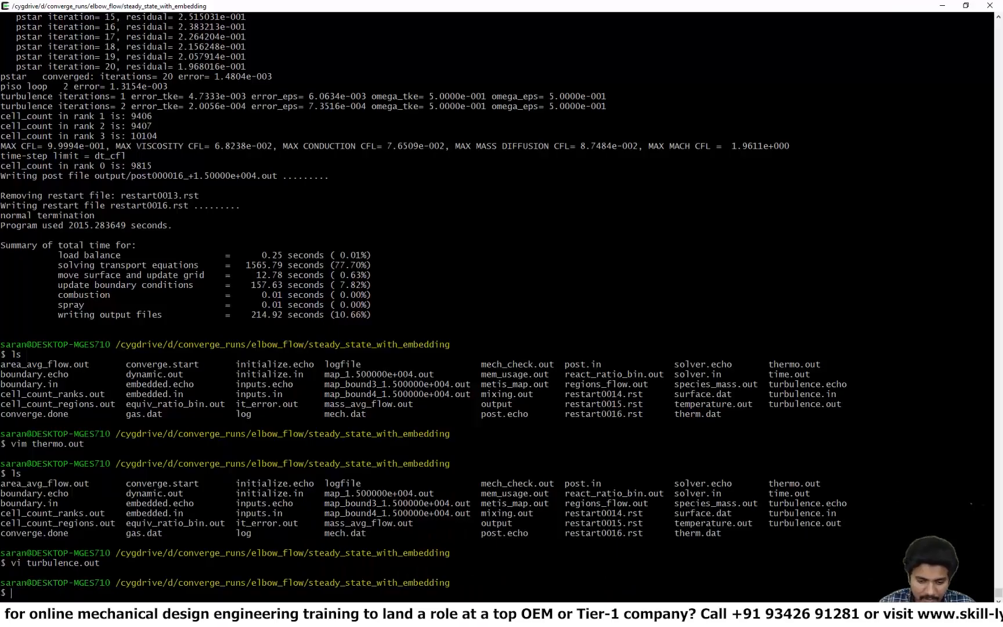
type("cd ../")
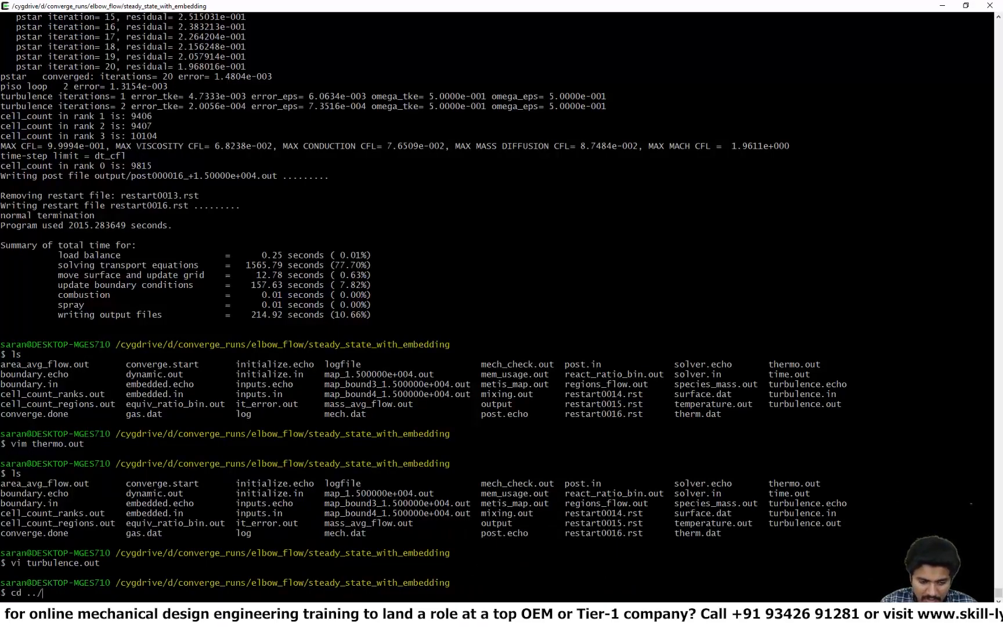
key("Return")
type("ls")
key("Return")
type("cd ")
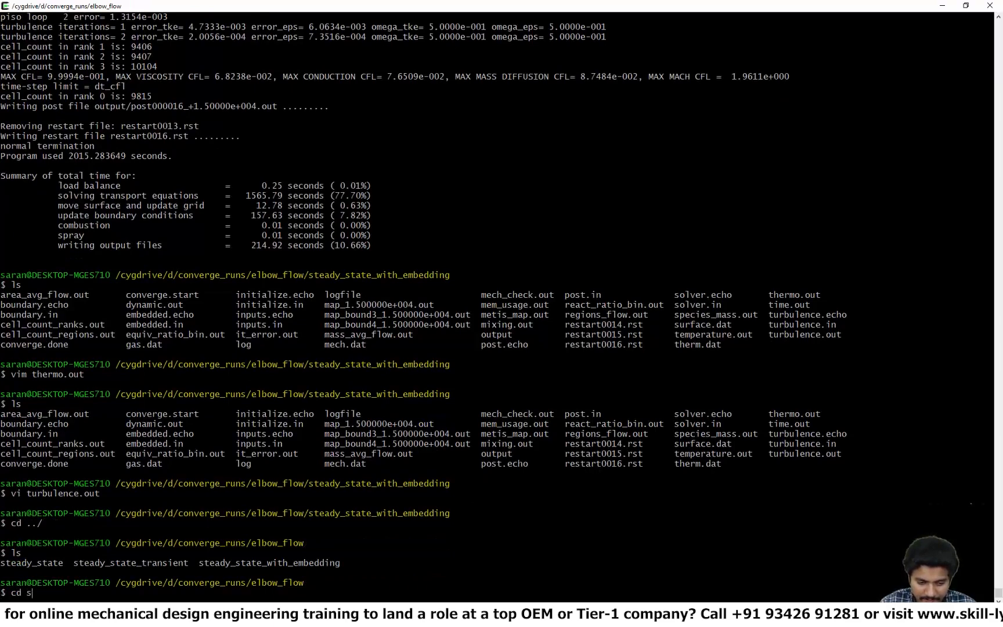
type("st")
key("Tab")
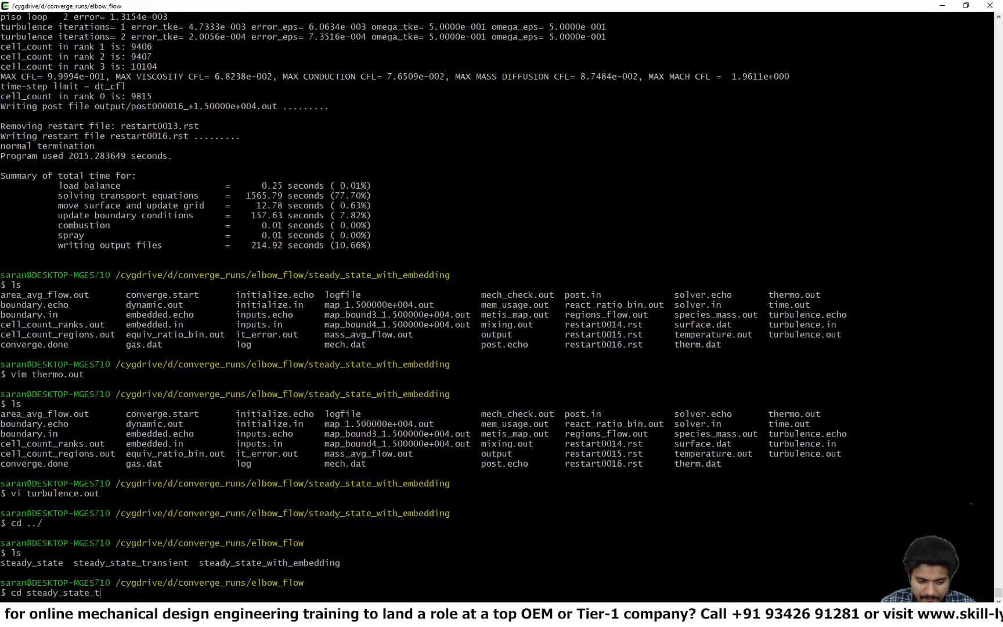
type("_t")
key("Tab")
key("Return")
Open inputs.in of the transient case in vim.
type("vim inp")
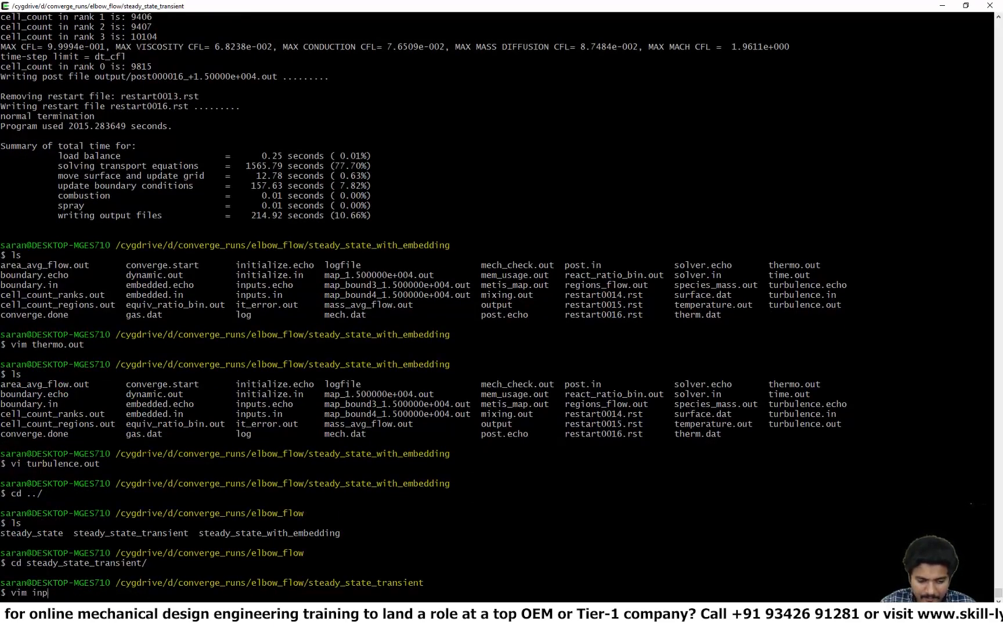
key("Tab")
type("in")
key("Return")
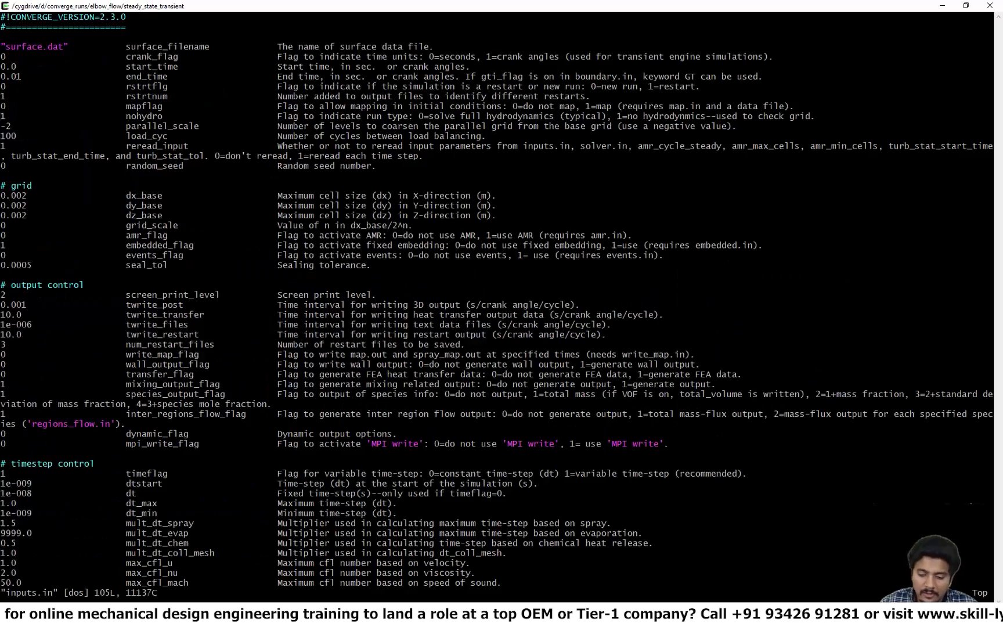
Set the nohydro flag to 0 in inputs.in, then save and close the file.
key("Escape")
type("/noh")
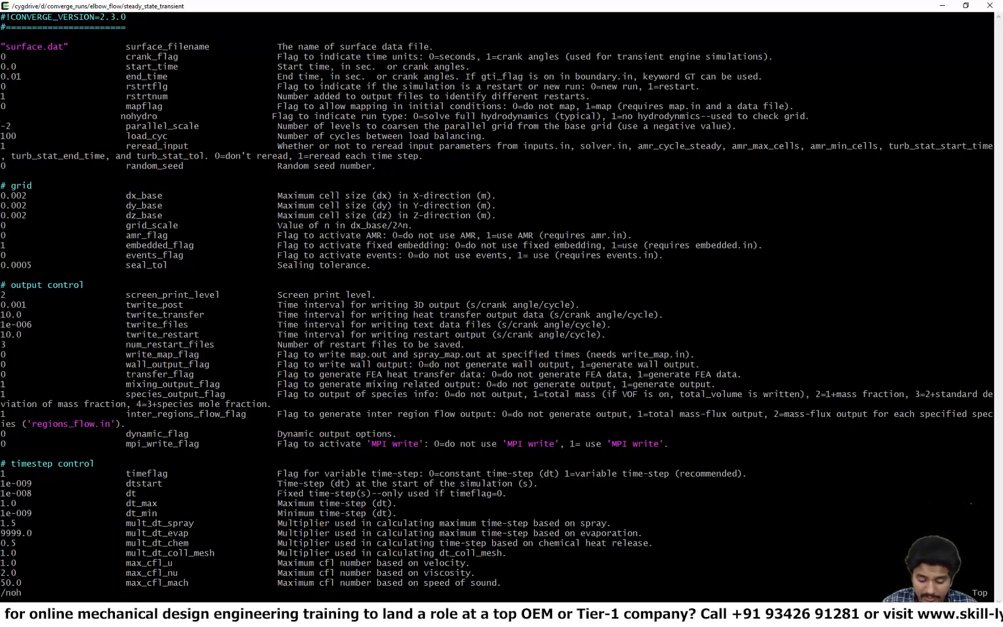
type("i")
key("Delete")
type("0")
key("Escape")
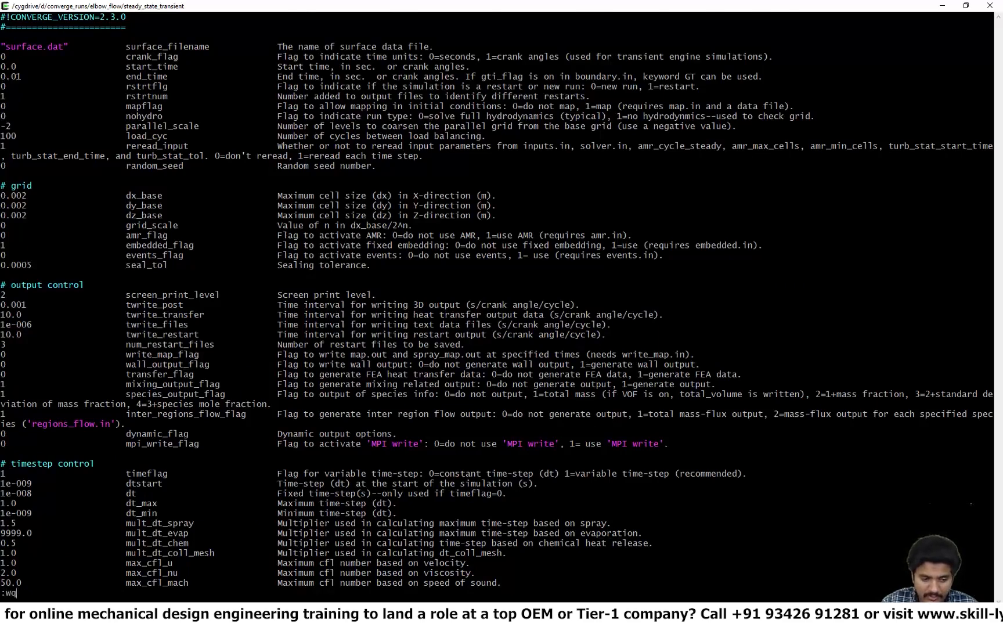
key("Return")
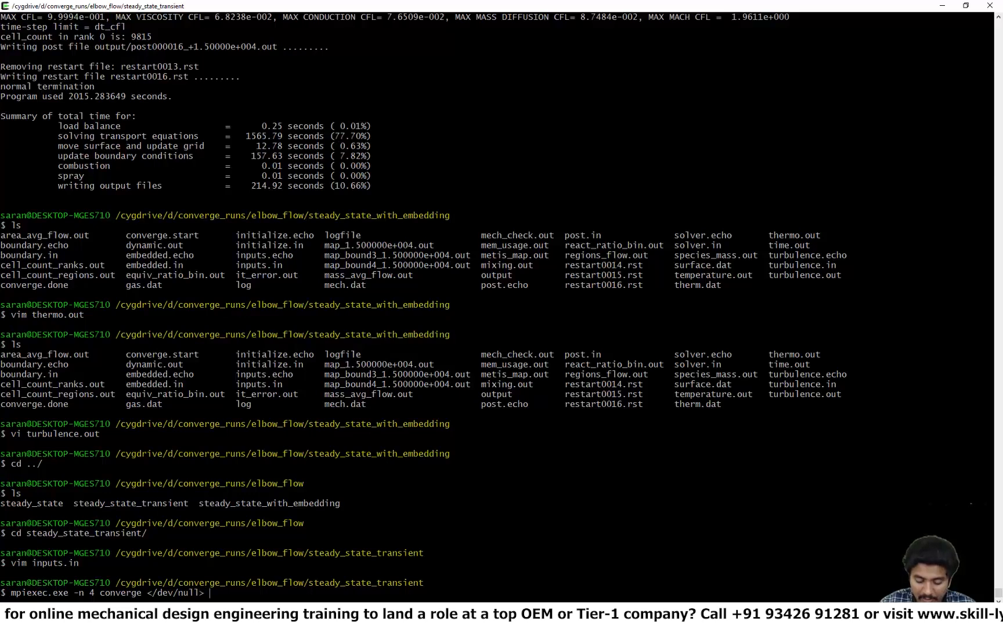
Start the CONVERGE run in the background on 4 processes with mpiexec.exe, taking input from /dev/null and writing output to logfile.
type("file &")
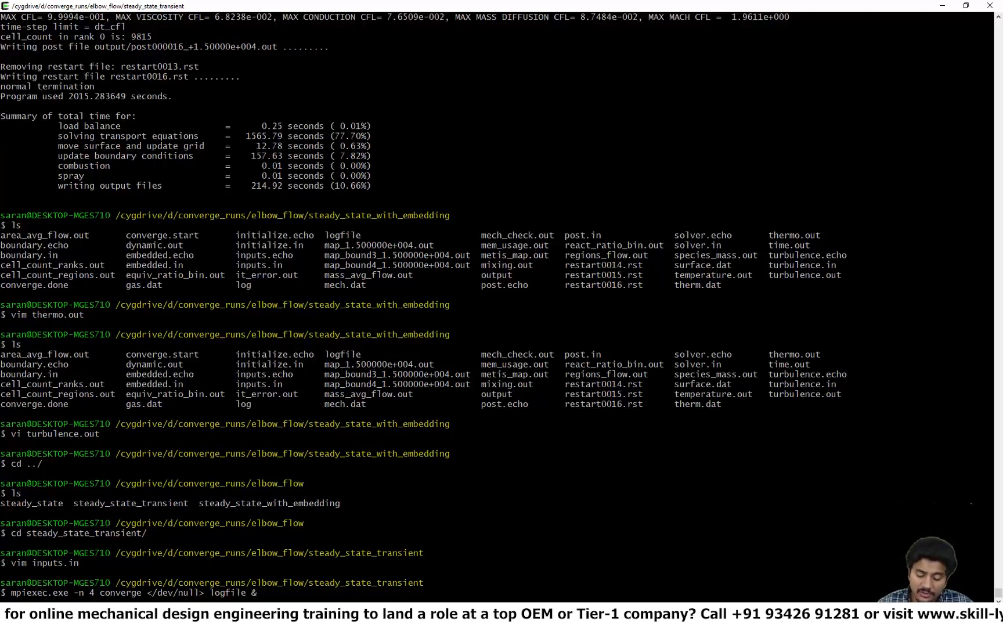
key("Return")
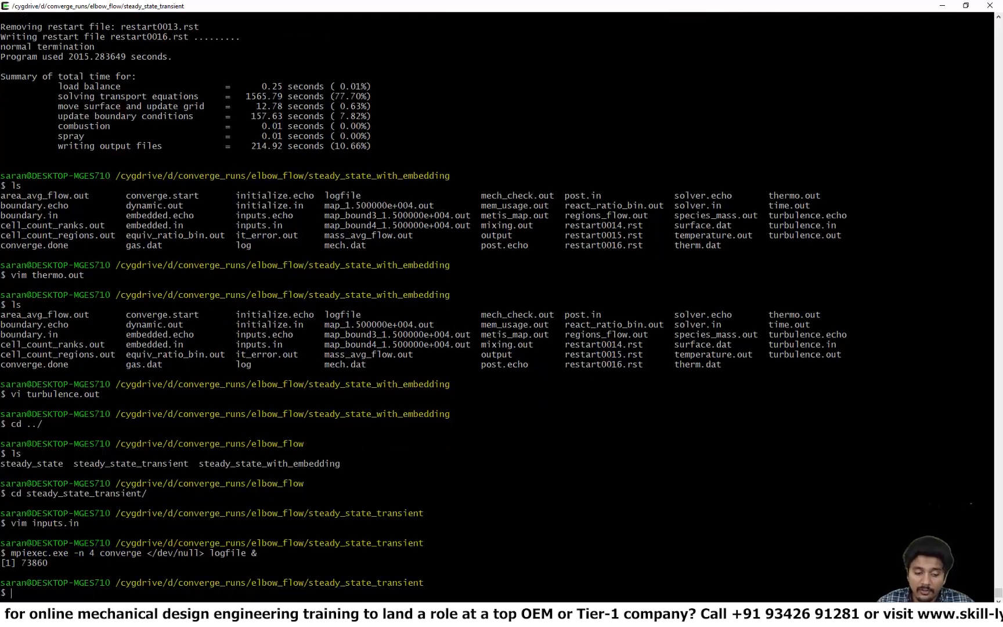
key("Return")
key("Return")
Display the last lines of logfile twice with tail to check that the solver is progressing.
type("tail logfile")
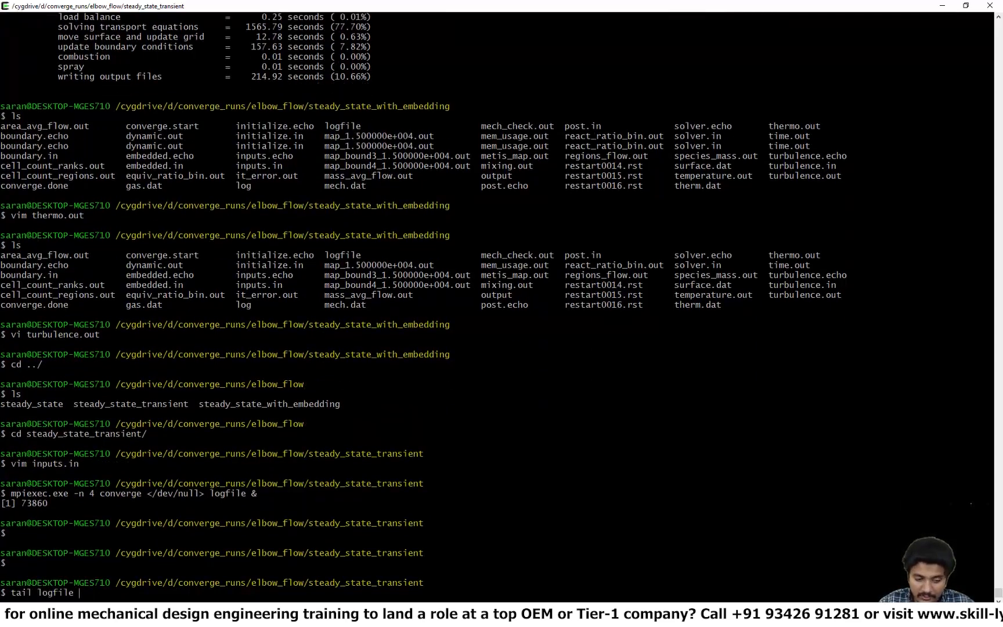
key("Return")
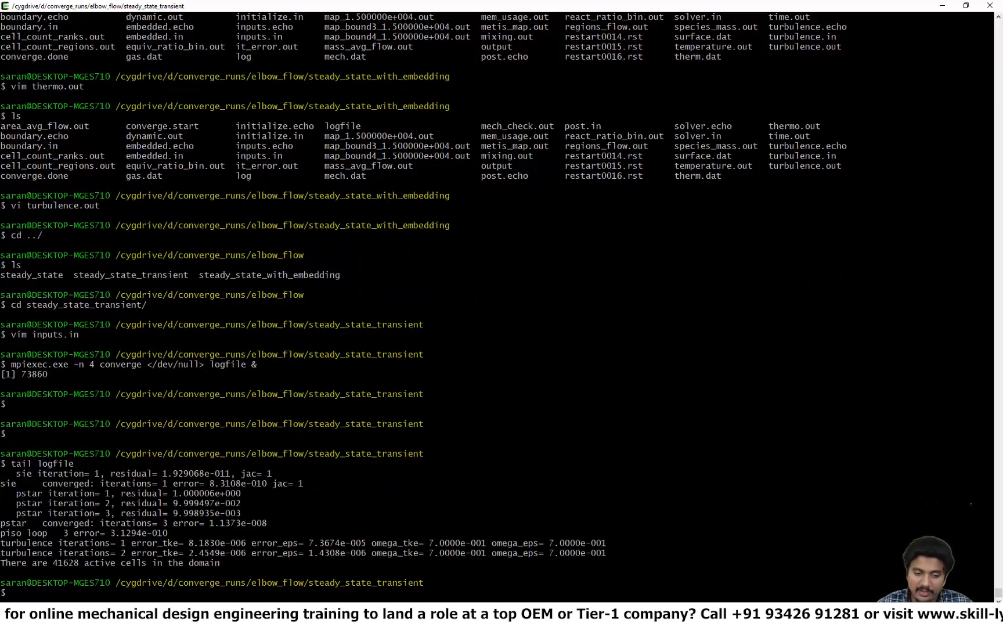
key("Up")
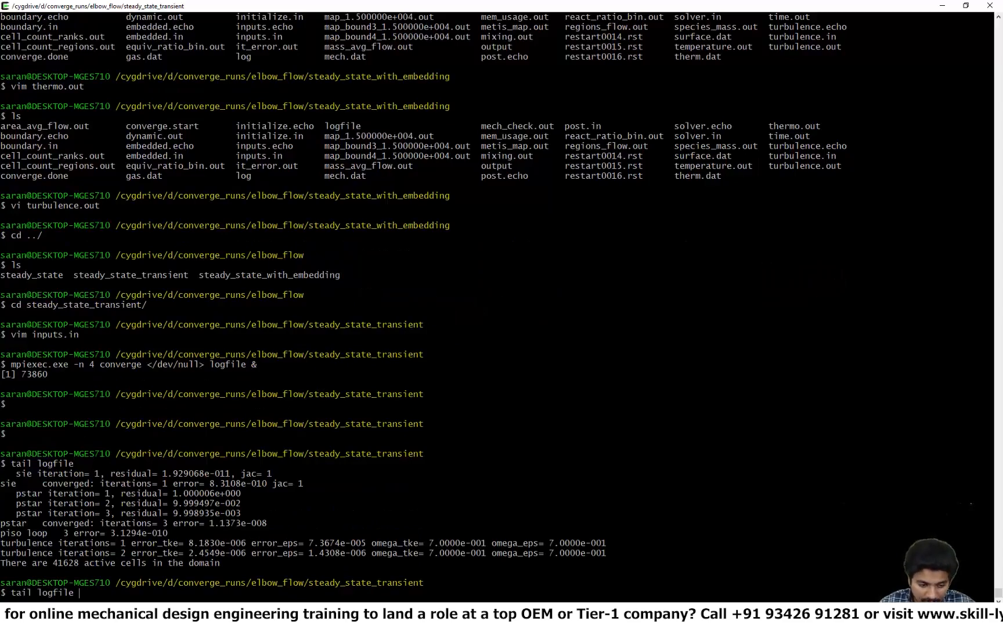
key("Return")
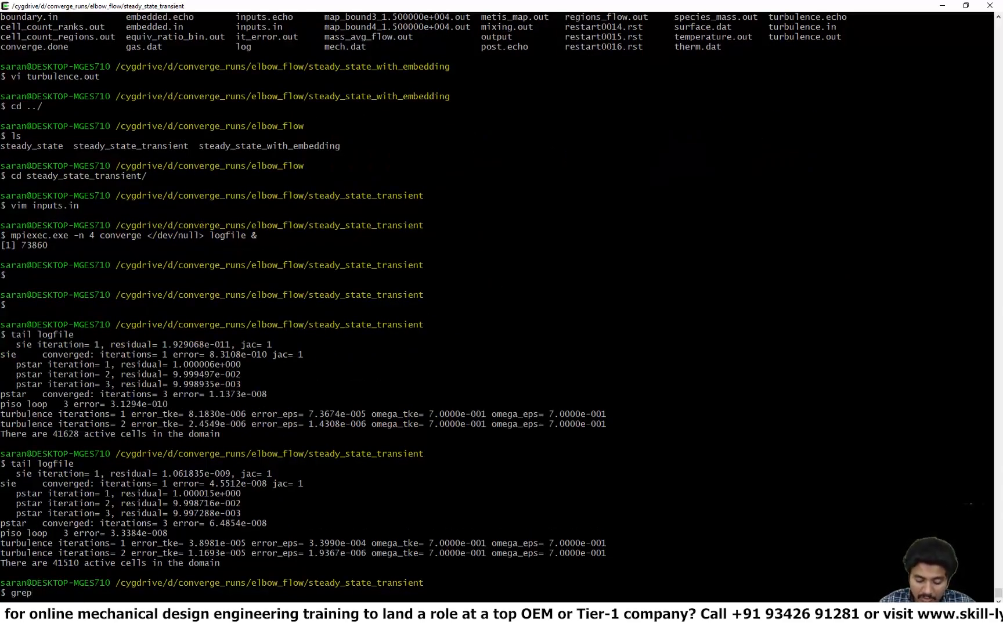
List the 'dt=' lines of logfile with grep to examine how the time-step size develops.
type("grep 'dt=' lo")
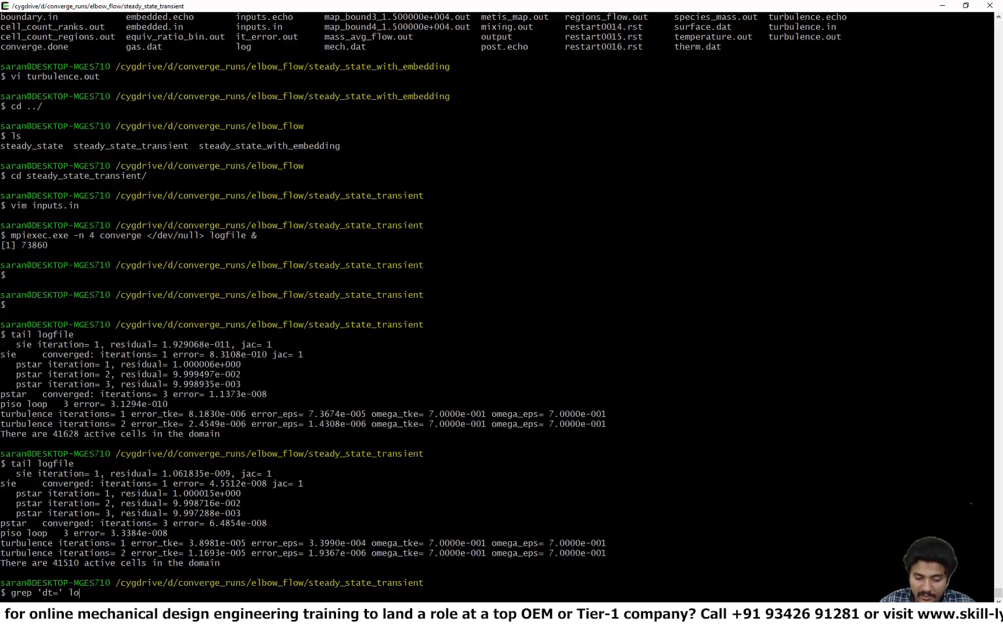
type("gfile")
key("Return")
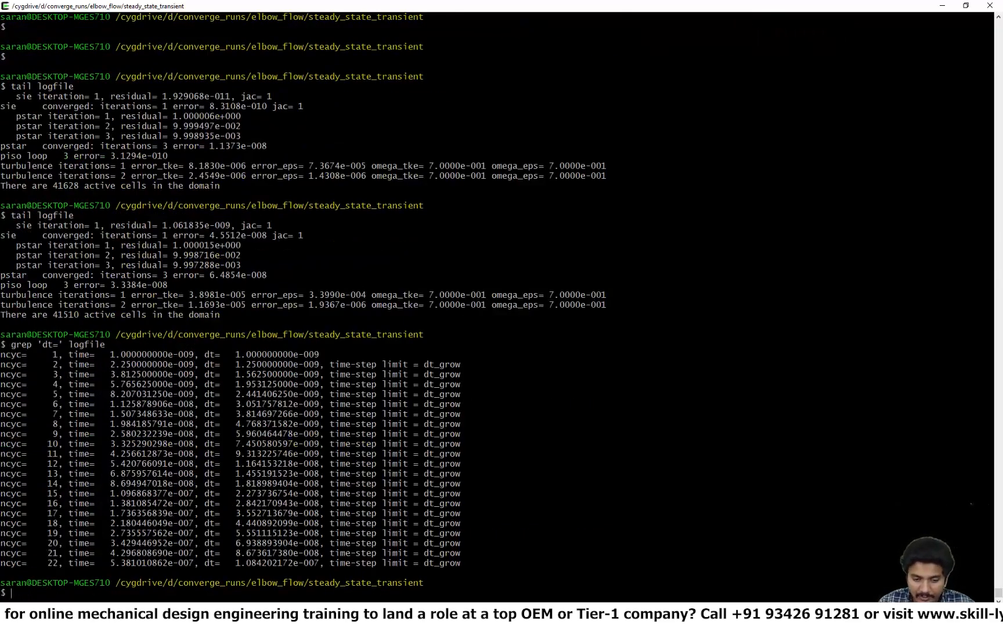
left_click_drag(101, 562, 219, 562)
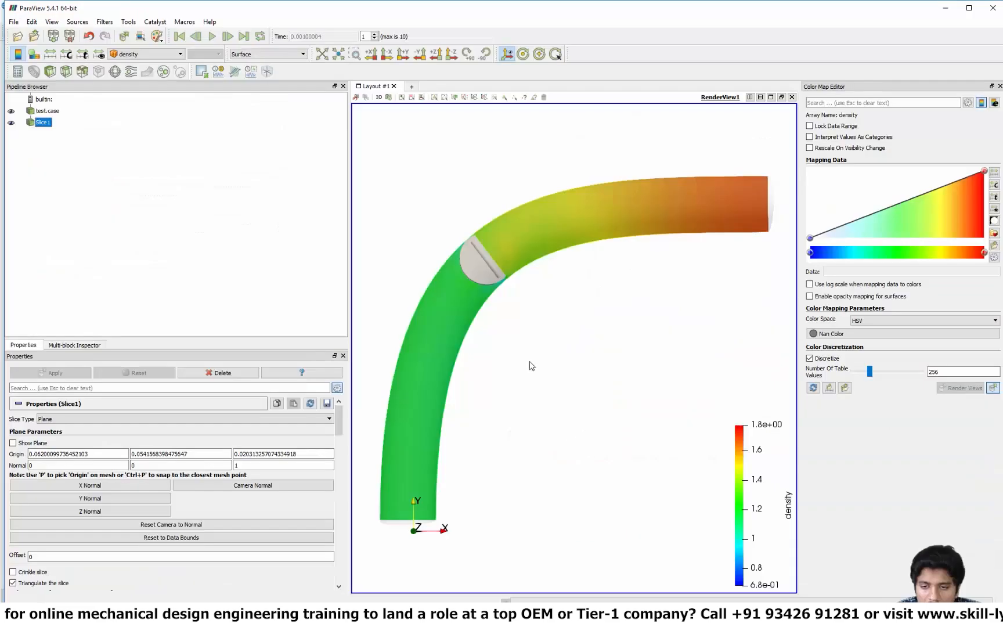
Switch to ParaView and play the density animation on Slice1 from the first time step.
left_click_drag(532, 349, 573, 378)
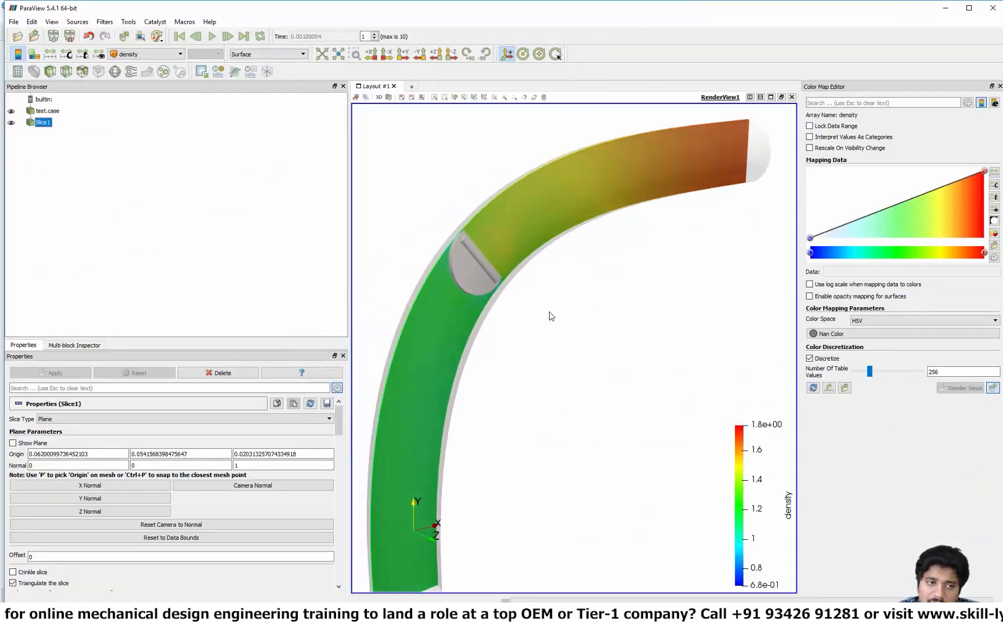
left_click(181, 38)
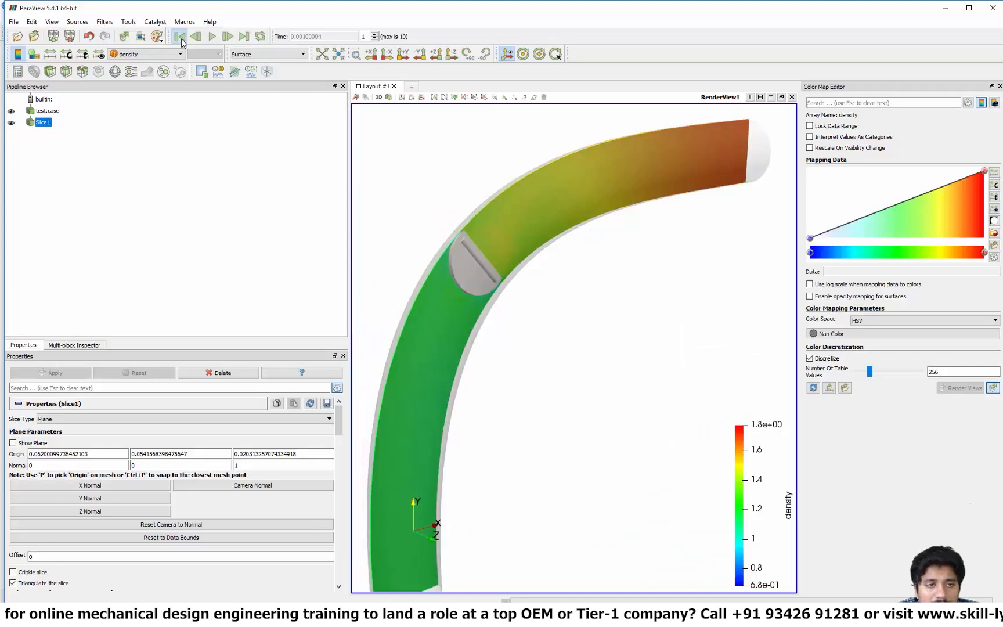
left_click(210, 37)
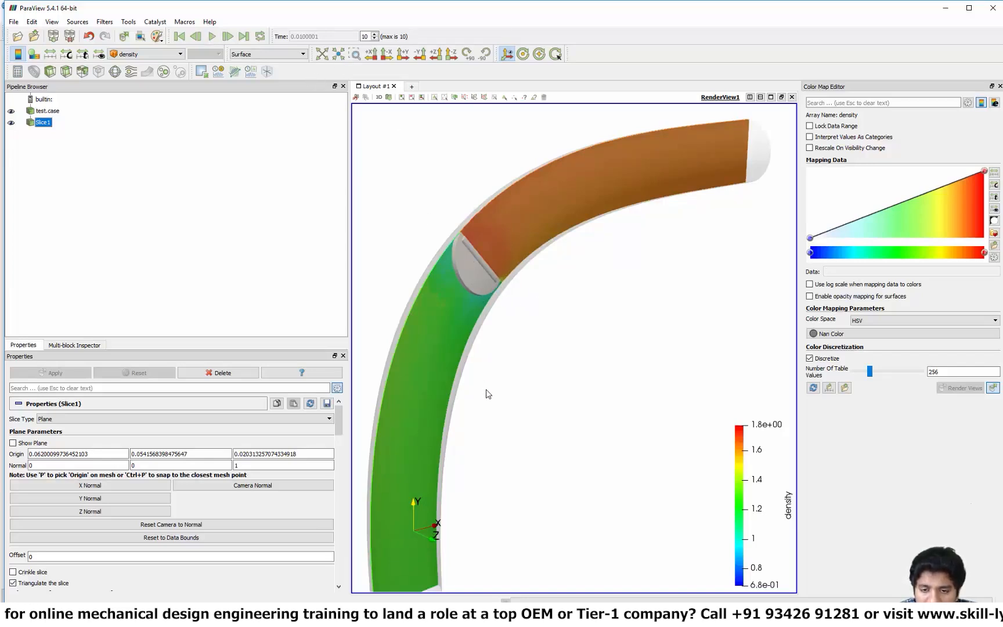
left_click_drag(485, 384, 522, 311)
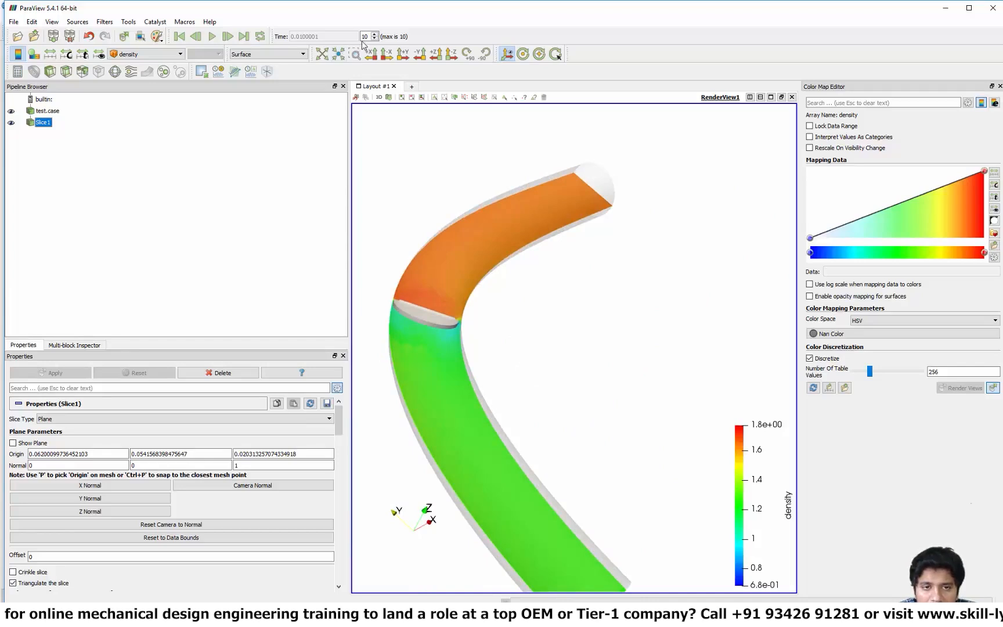
Return to the first time step, advance to time step 1 and examine the density around the throttle from the side.
left_click(179, 36)
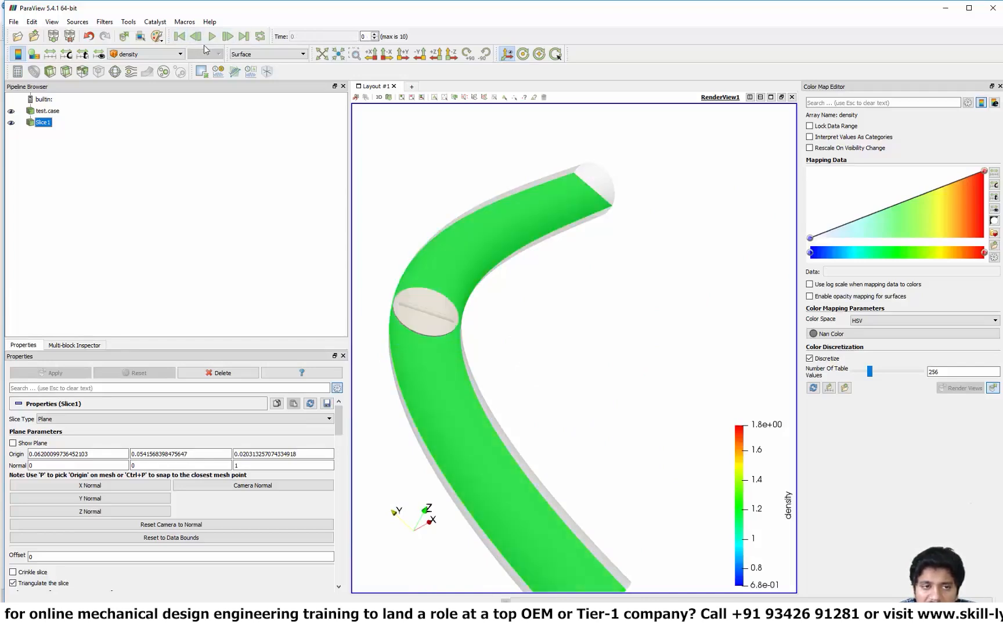
left_click(227, 37)
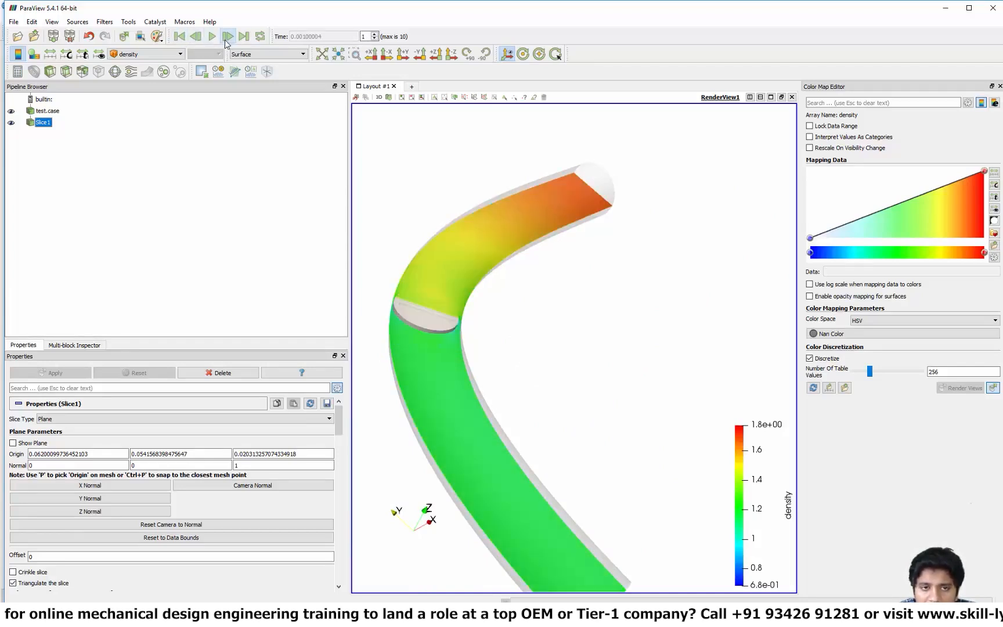
left_click_drag(652, 368, 582, 293)
scroll(498, 351, "down", 2)
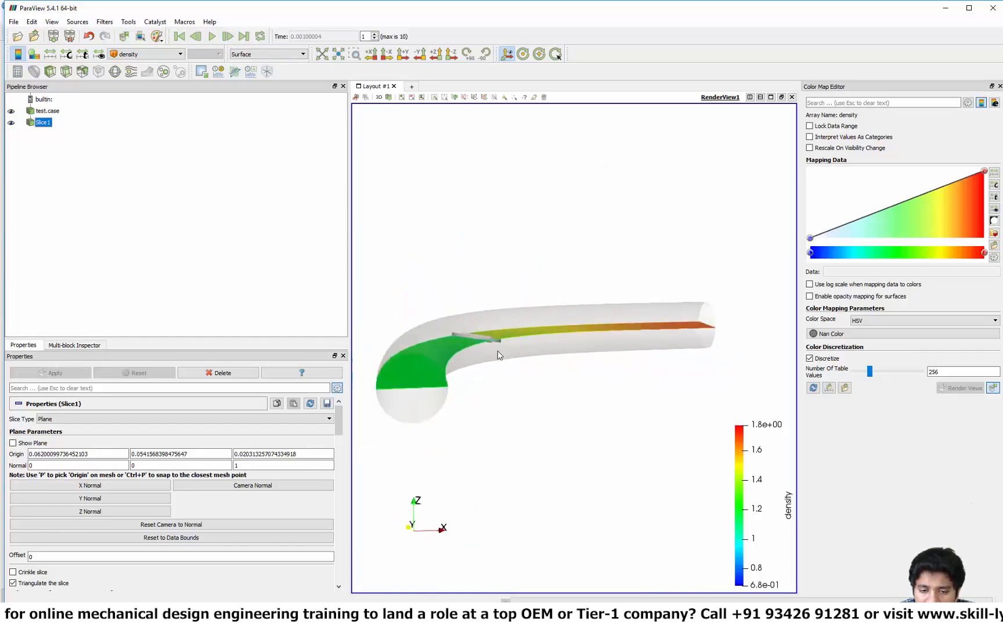
scroll(495, 387, "up", 6)
middle_click_drag(533, 404, 598, 442)
scroll(487, 398, "up", 2)
middle_click_drag(483, 400, 586, 374)
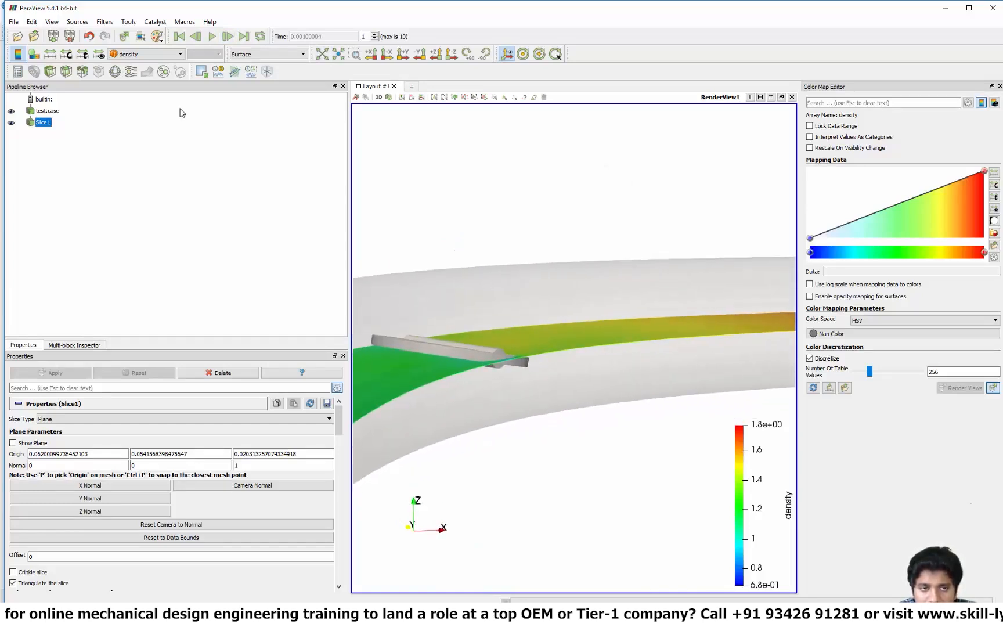
Advance to time step 2 and examine the density close to the throttle's edge.
left_click(229, 39)
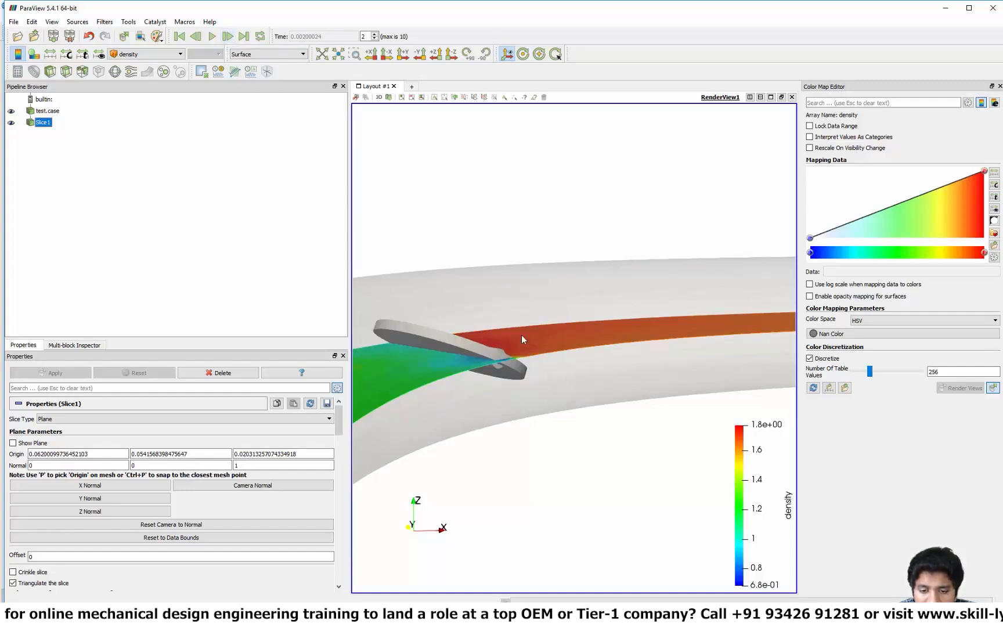
left_click_drag(529, 387, 605, 366)
scroll(605, 364, "up", 5)
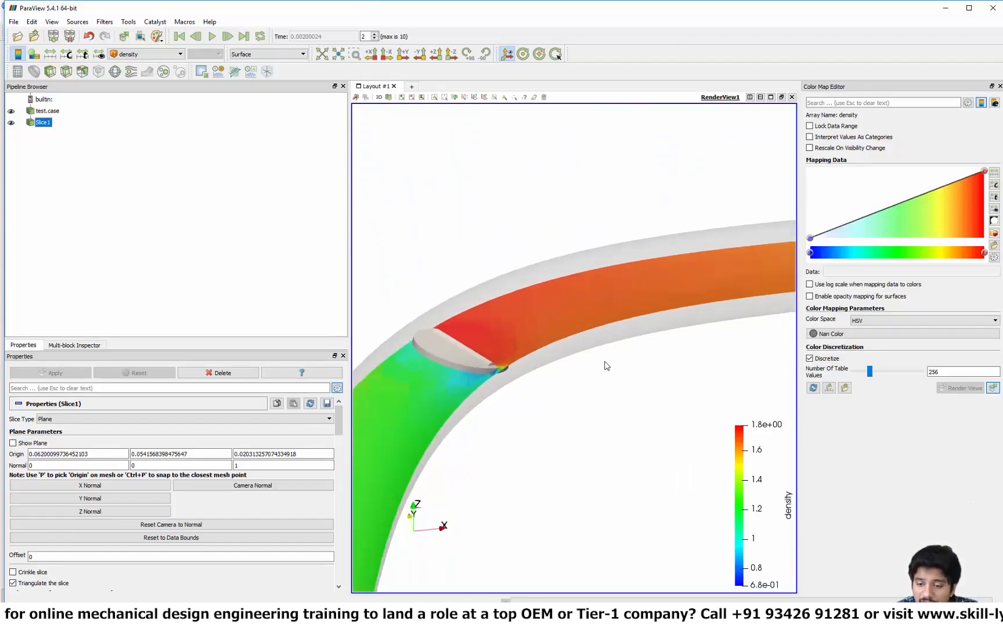
scroll(446, 287, "up", 2)
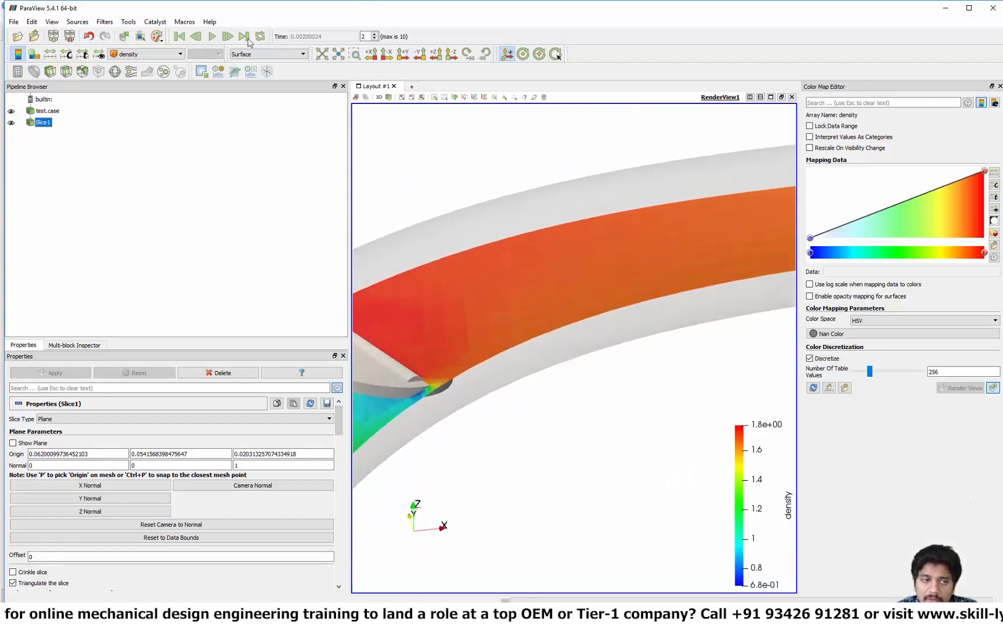
Colour Slice1 by velocity magnitude and apply the Blue to Red Rainbow colour preset.
left_click(156, 57)
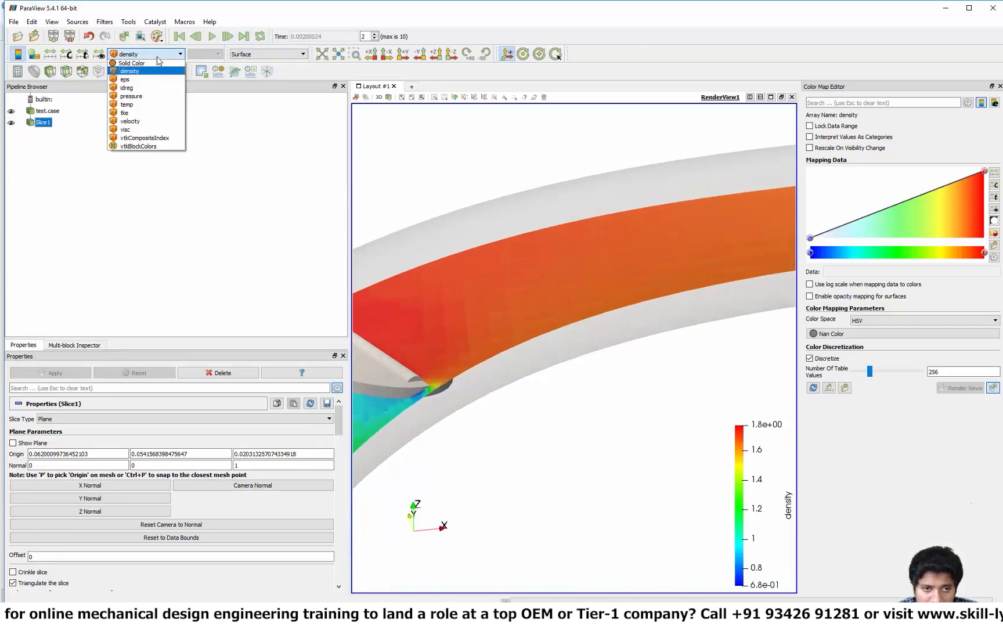
left_click(145, 126)
scroll(633, 403, "down", 5)
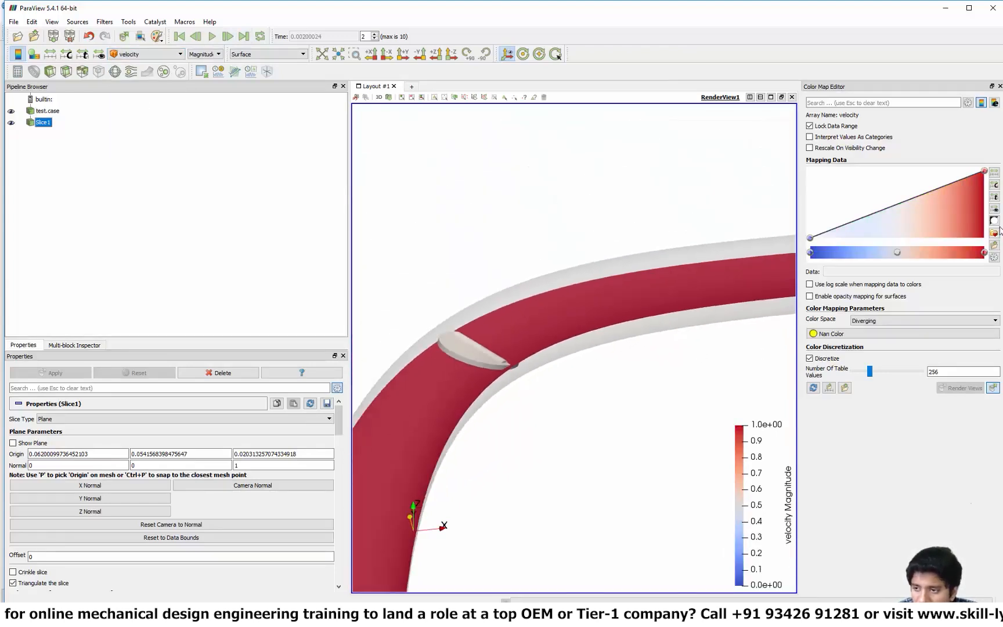
left_click(994, 235)
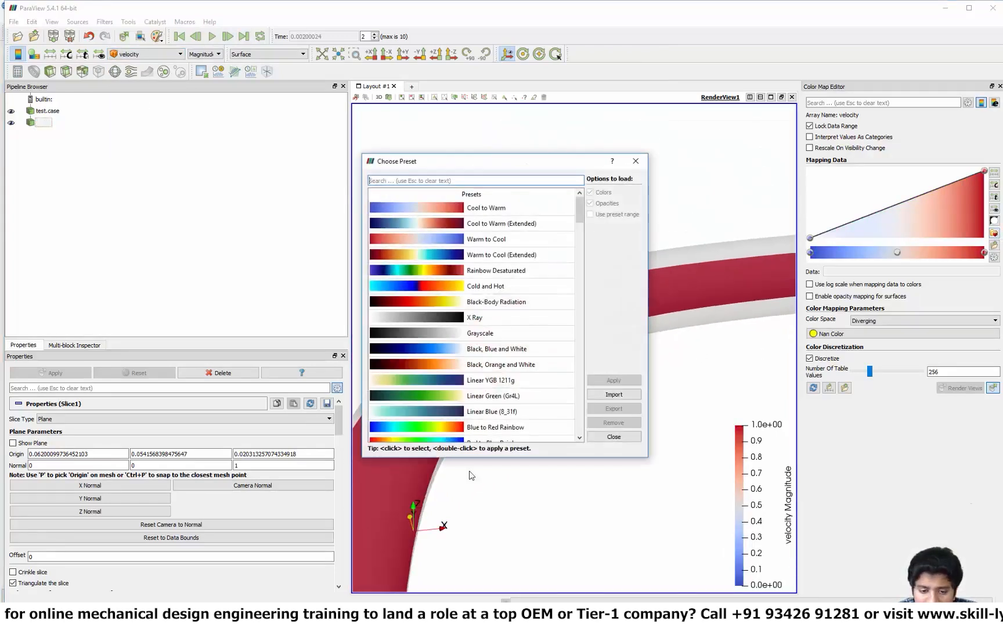
left_click(493, 429)
left_click(607, 381)
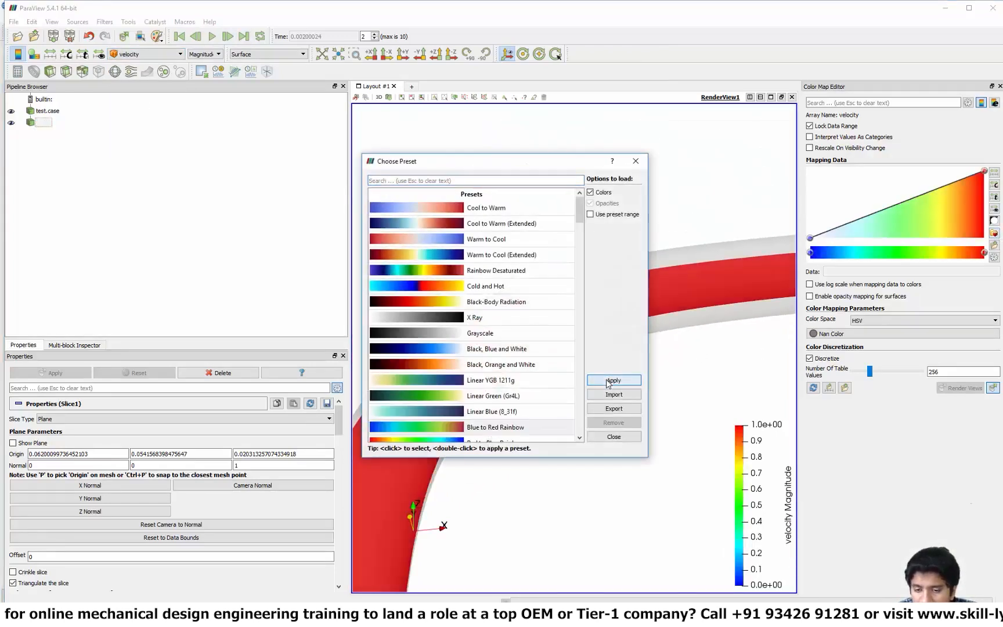
left_click(612, 437)
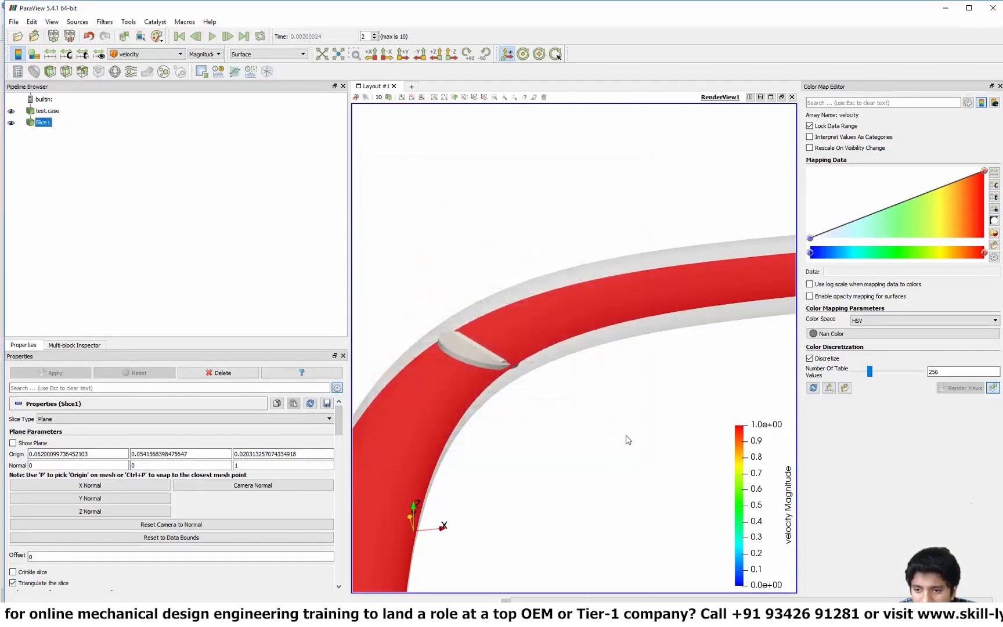
Rescale the velocity colour range over all time steps, keeping automatic rescaling enabled.
left_click(994, 198)
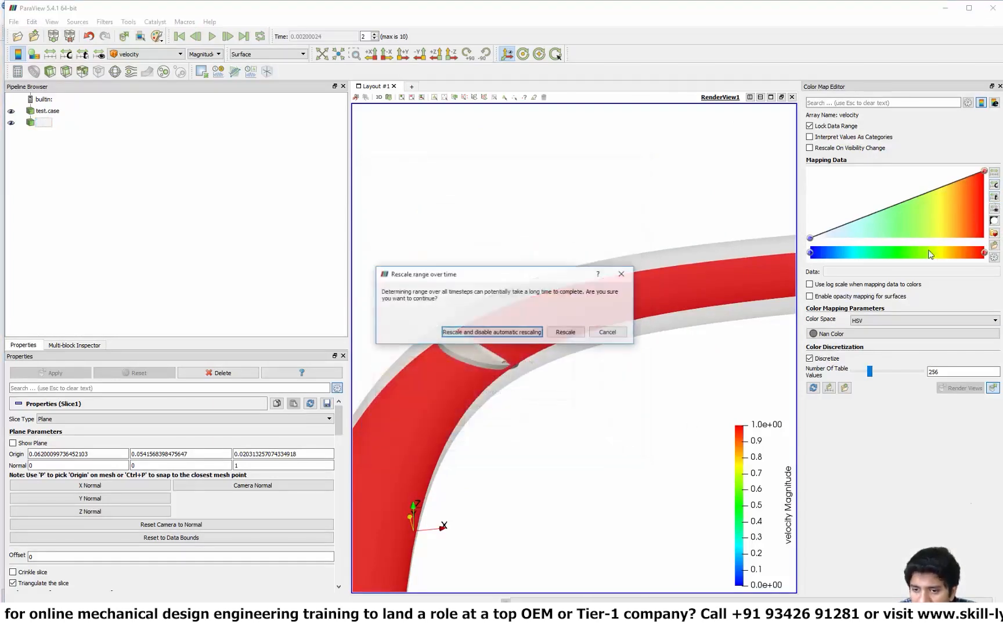
left_click(564, 331)
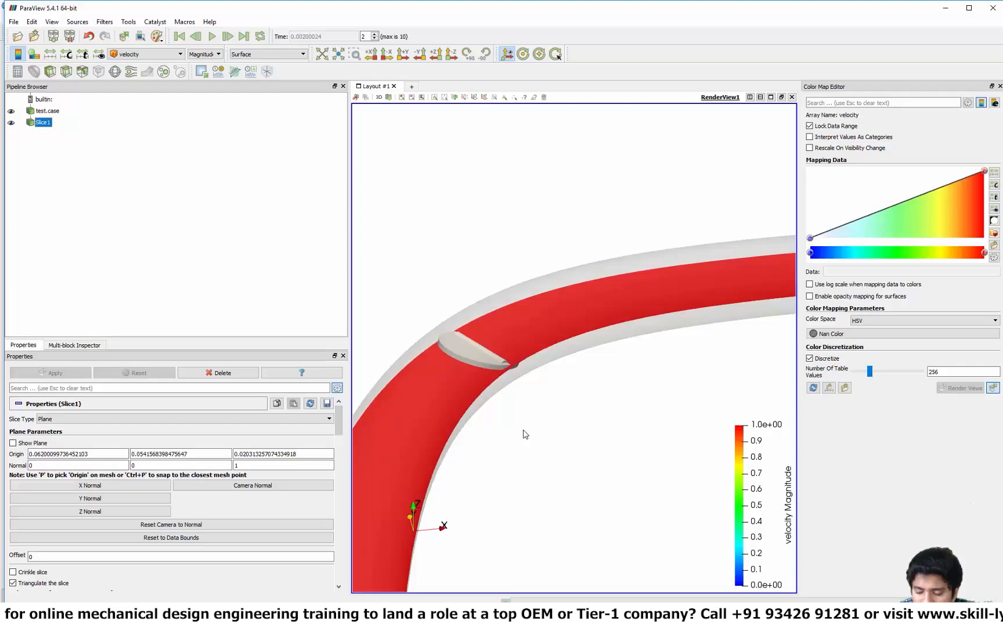
left_click_drag(525, 434, 564, 400)
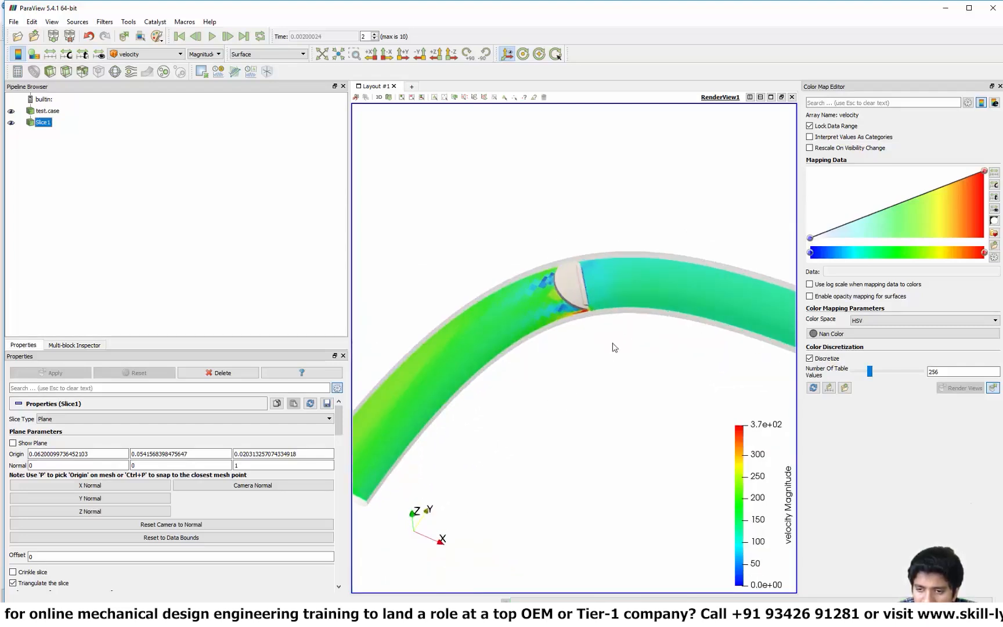
Compare the velocity field close to the throttle plate between time steps 1 and 2.
scroll(598, 384, "up", 5)
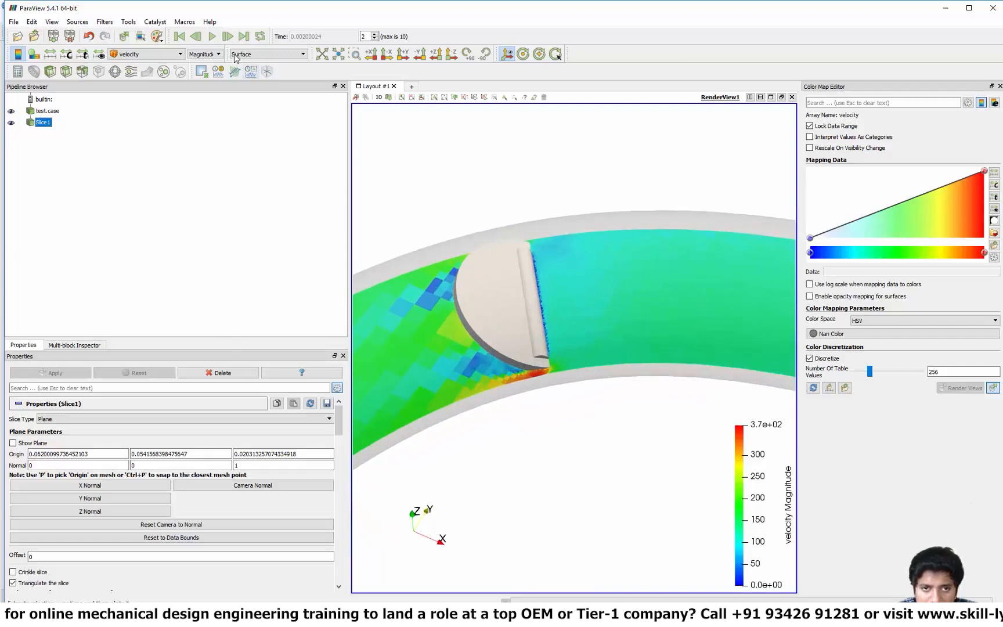
left_click(195, 37)
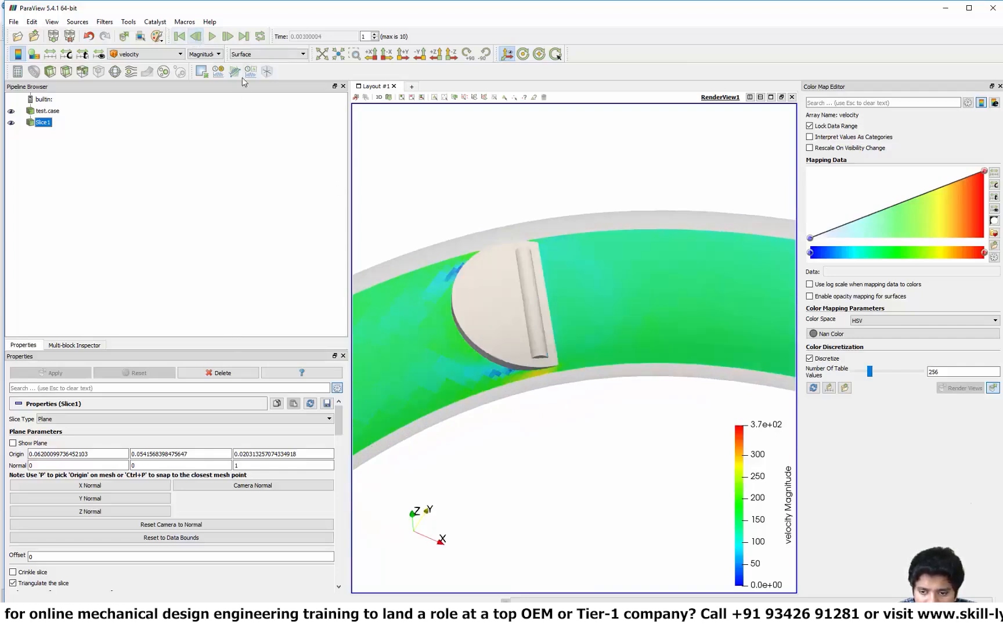
left_click_drag(555, 435, 488, 321)
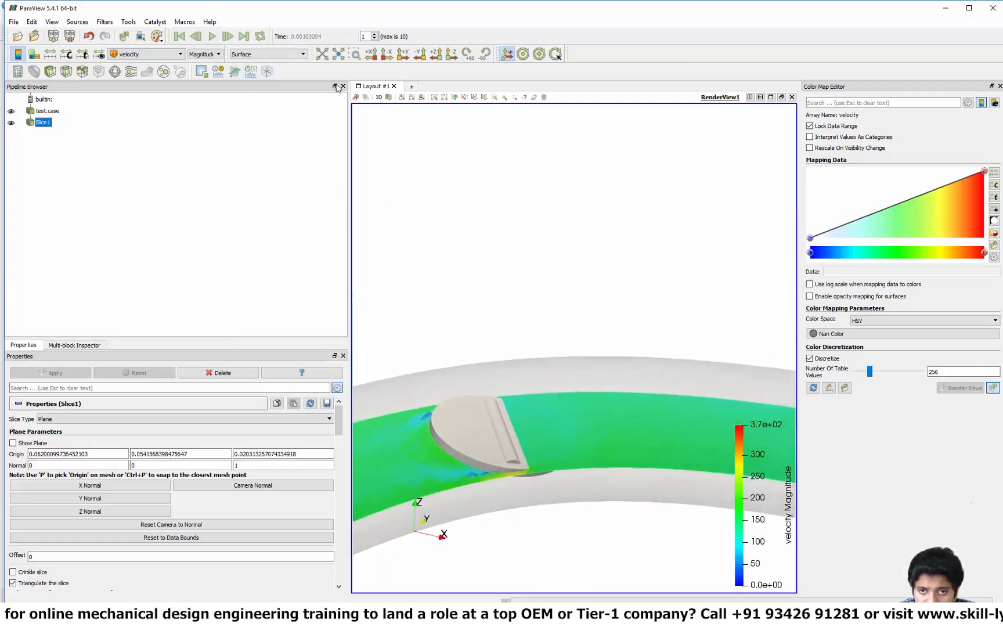
left_click(228, 36)
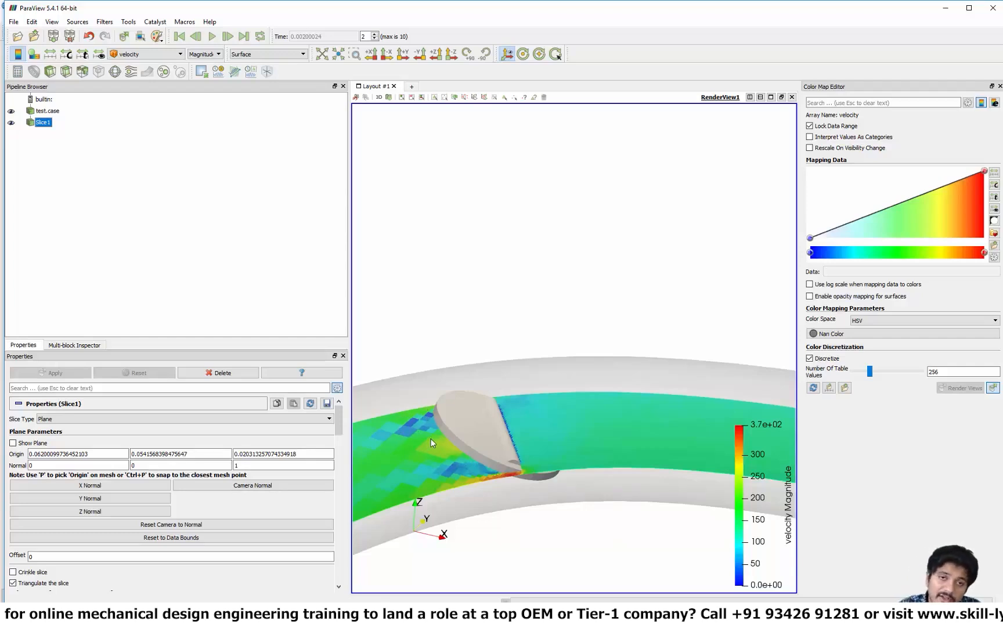
Advance through time steps 3 to 9 and examine how the velocity field around the throttle plate develops.
left_click(227, 36)
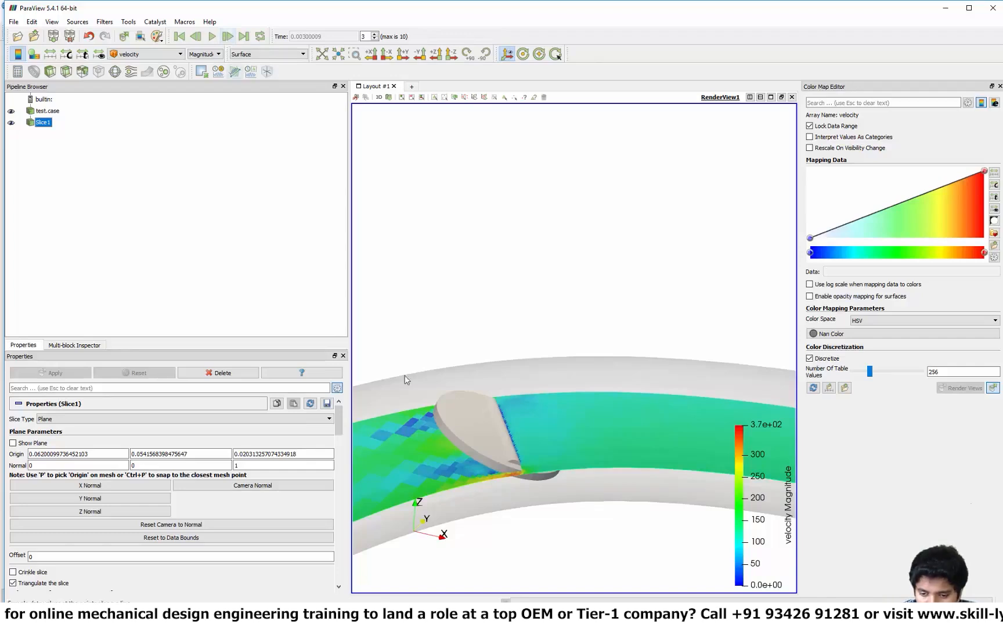
left_click(228, 36)
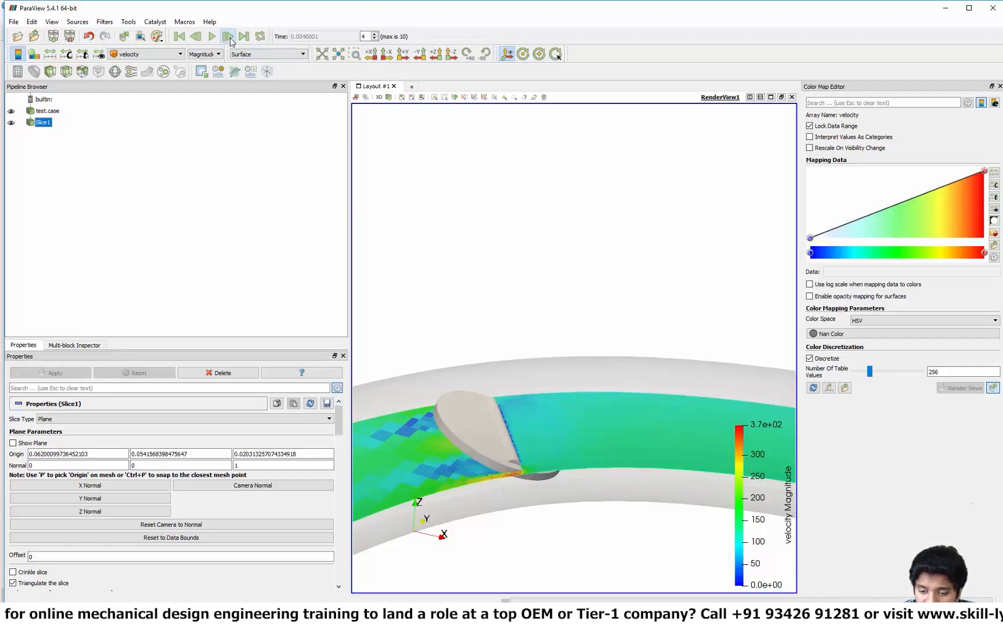
left_click(229, 37)
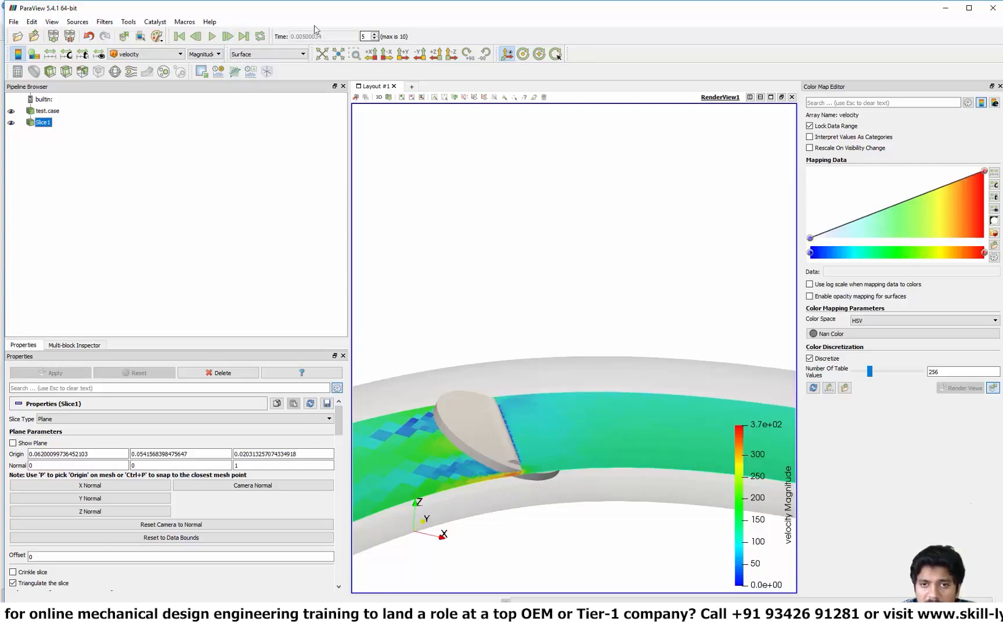
left_click(227, 36)
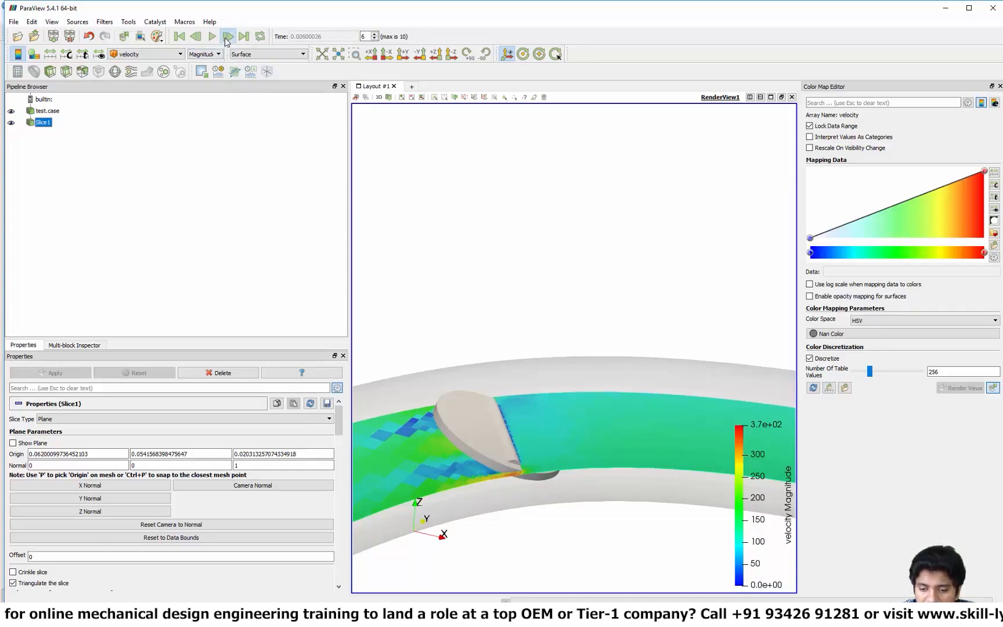
left_click(227, 37)
left_click(227, 37)
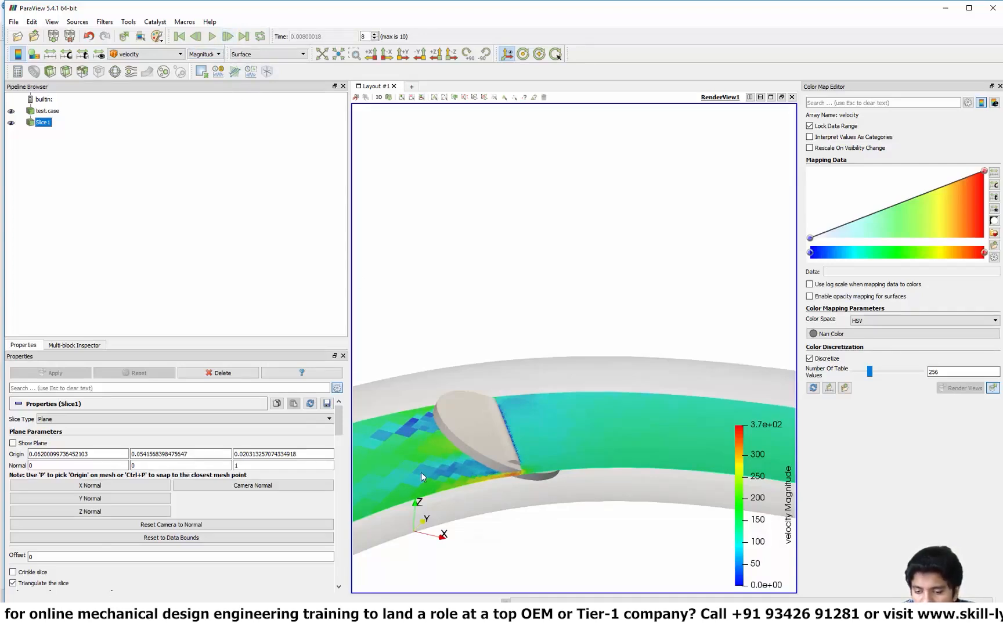
left_click(228, 37)
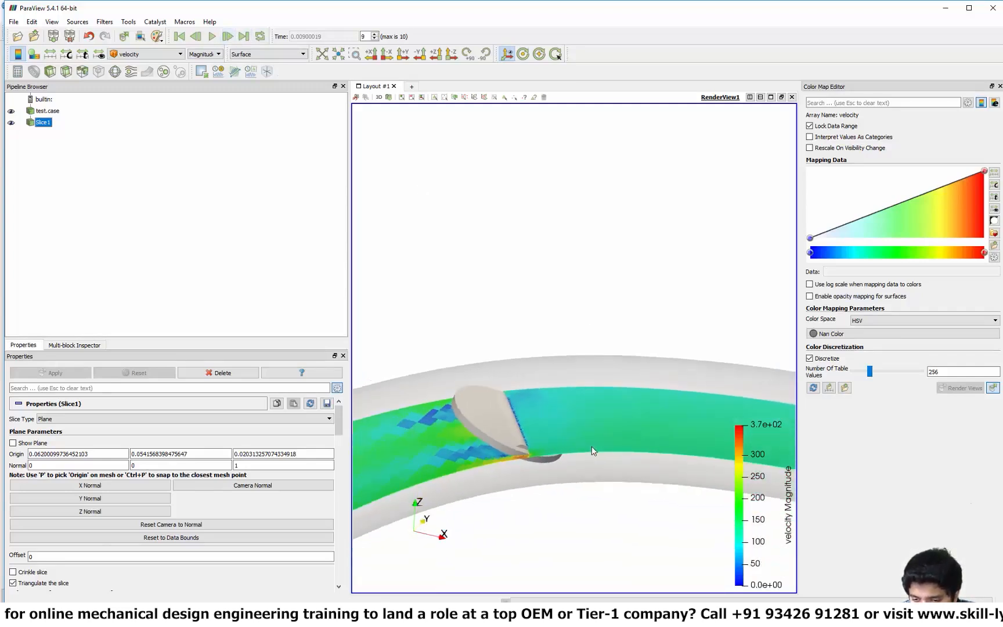
middle_click_drag(590, 486, 575, 374)
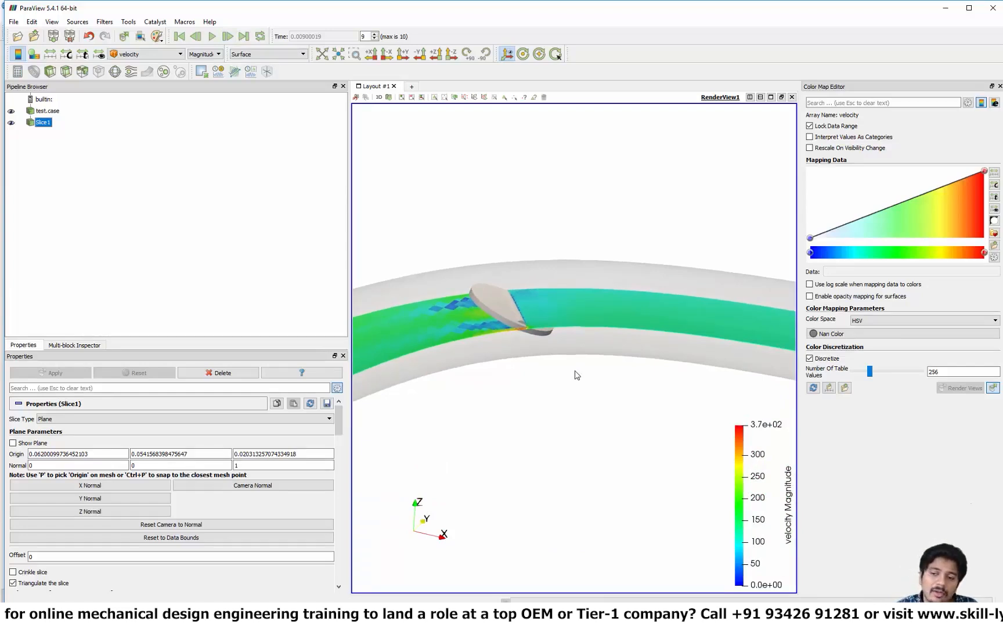
scroll(566, 399, "up", 1)
scroll(567, 399, "down", 2)
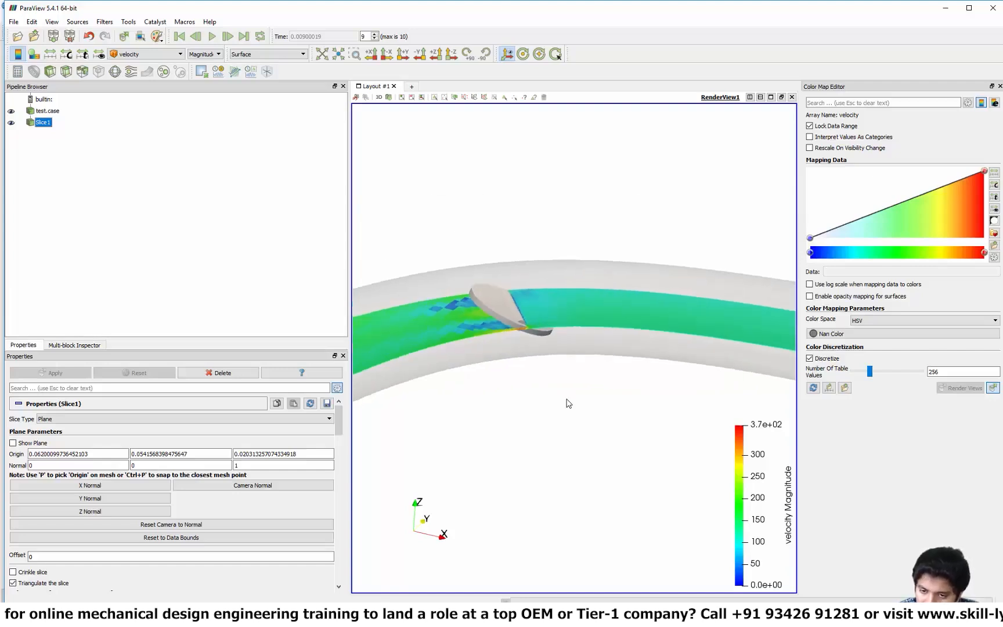
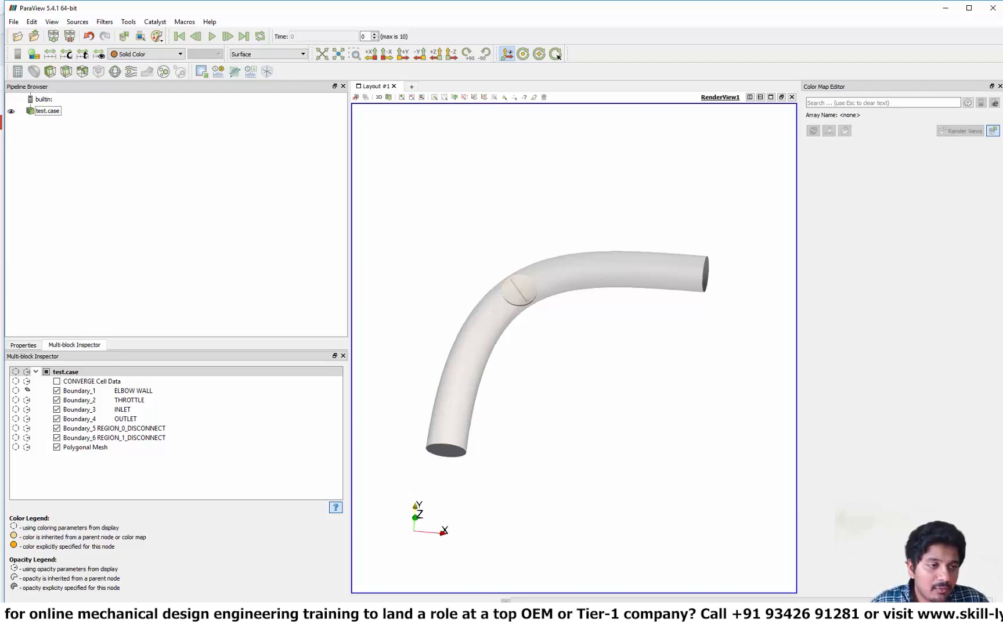
Add a Stream Tracer to test.case and set its seed type to Point Source.
left_click(48, 110)
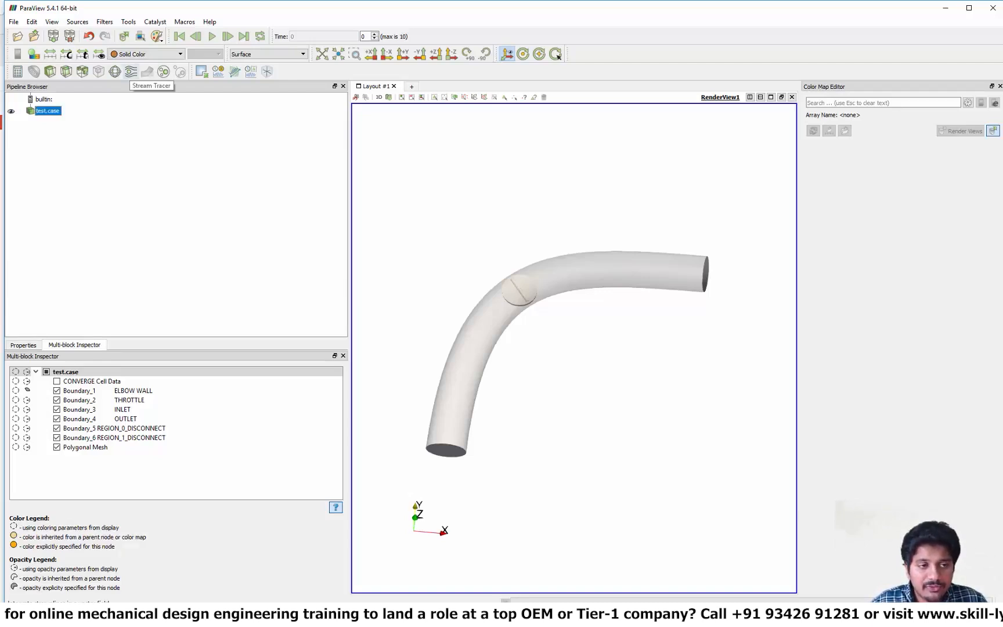
left_click(131, 70)
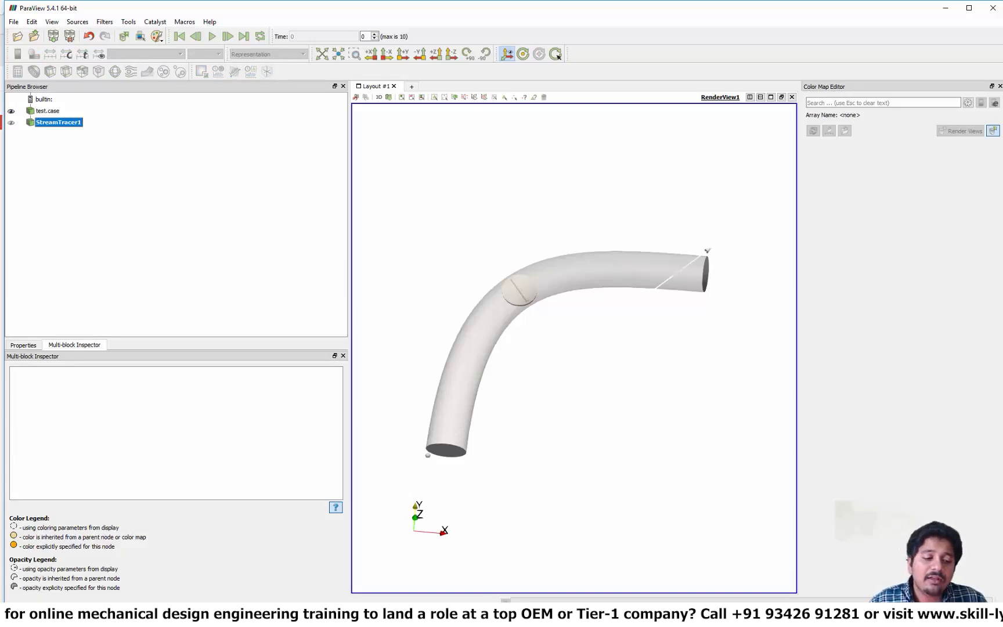
left_click(23, 344)
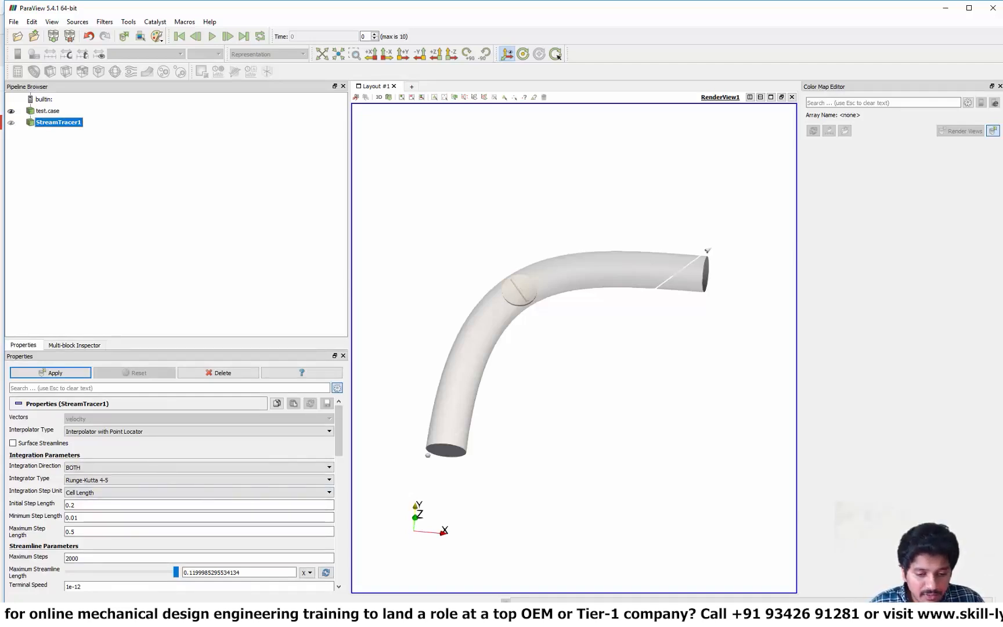
left_click_drag(339, 431, 338, 492)
left_click(329, 408)
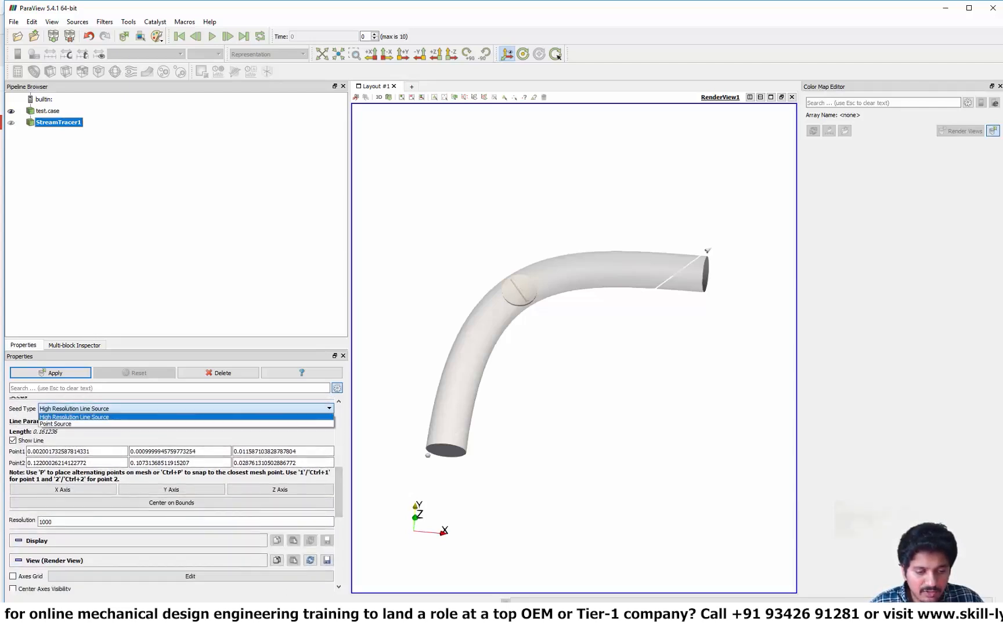
left_click(55, 423)
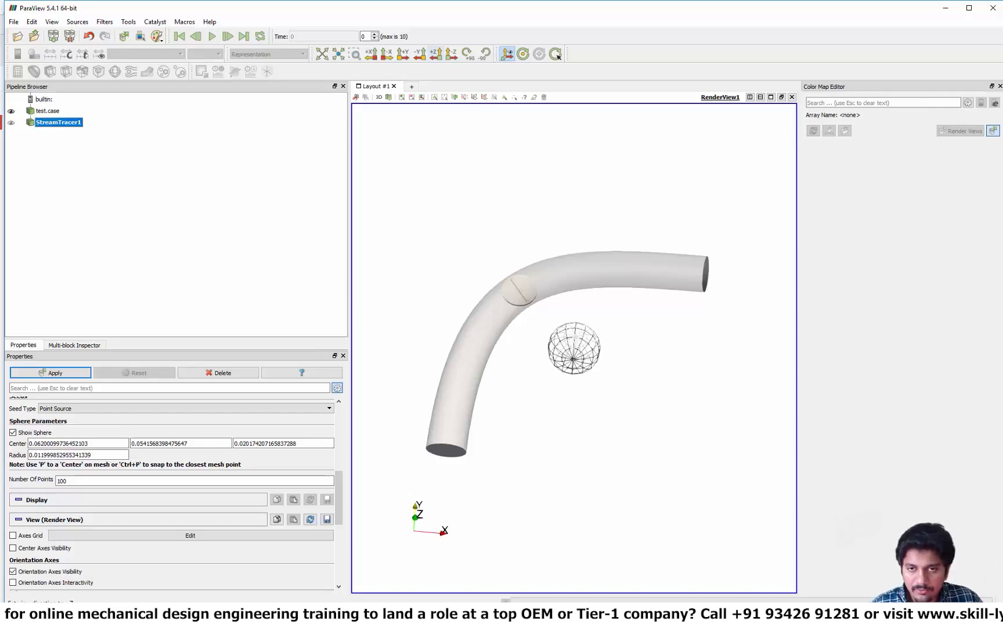
Place the seed sphere inside the pipe's far +X end, centred at about (0.107, 0.099, 0.020), and generate streamlines from 100 points.
left_click(452, 53)
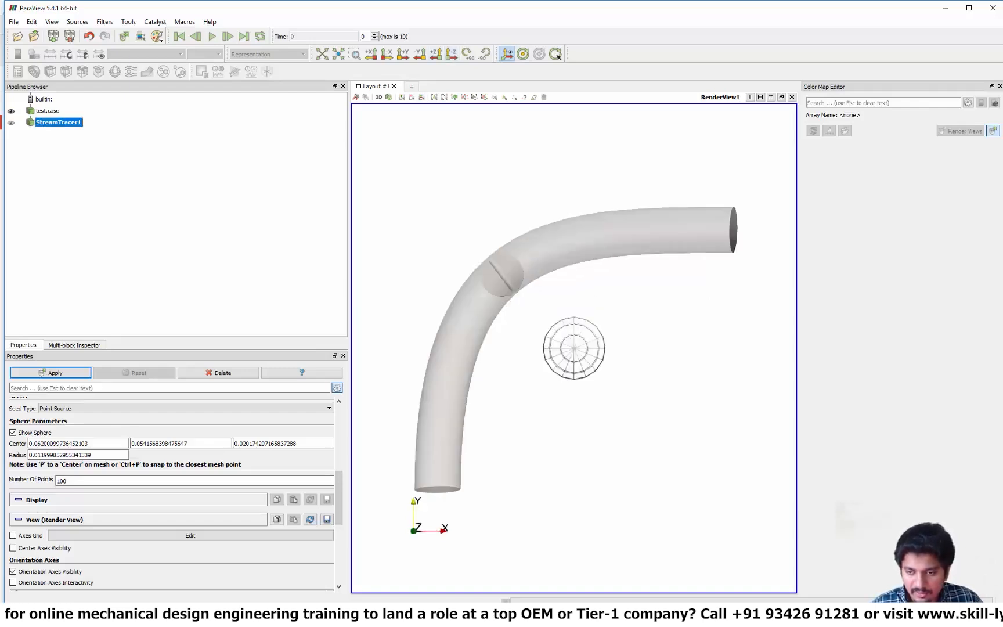
left_click_drag(574, 348, 693, 231)
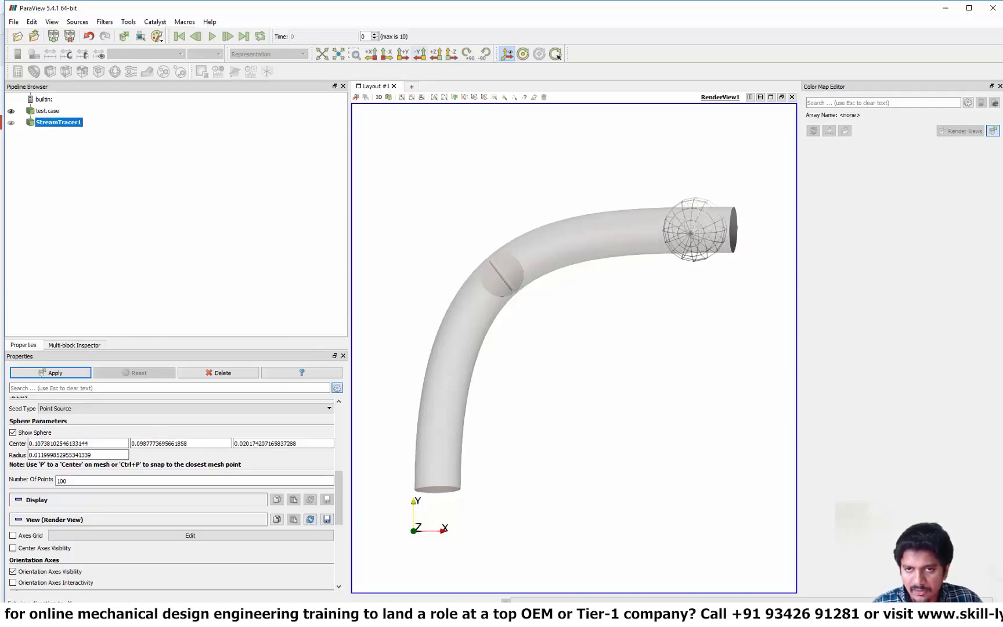
left_click(419, 53)
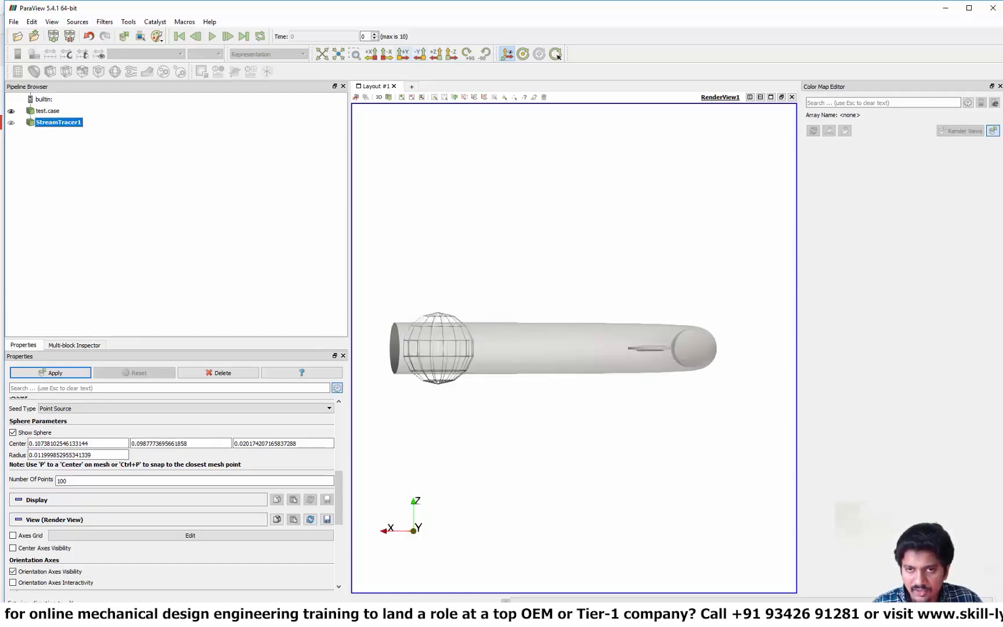
left_click(386, 54)
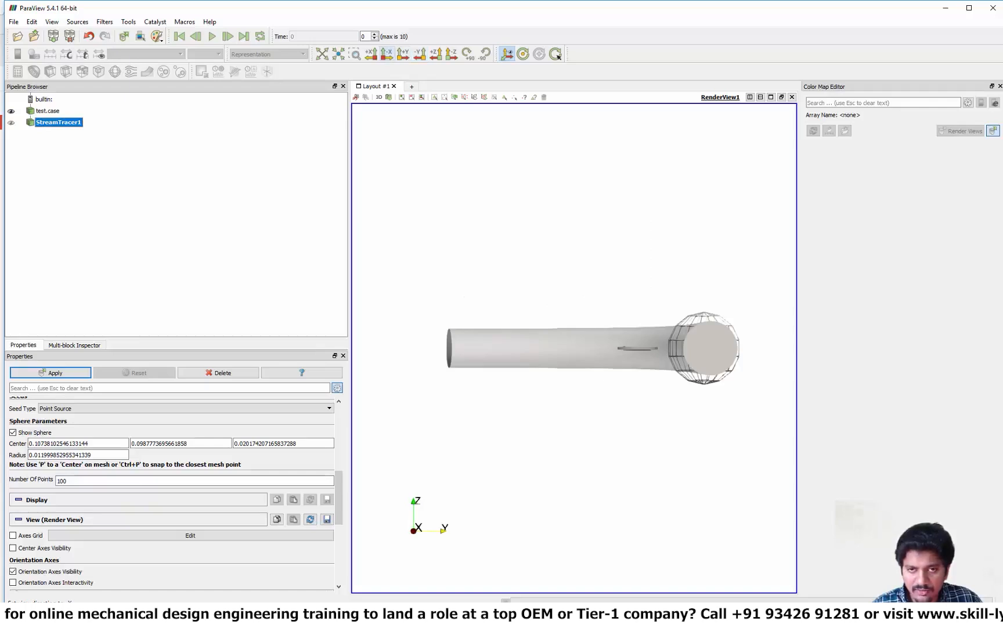
left_click_drag(464, 297, 595, 316)
double_click(61, 481)
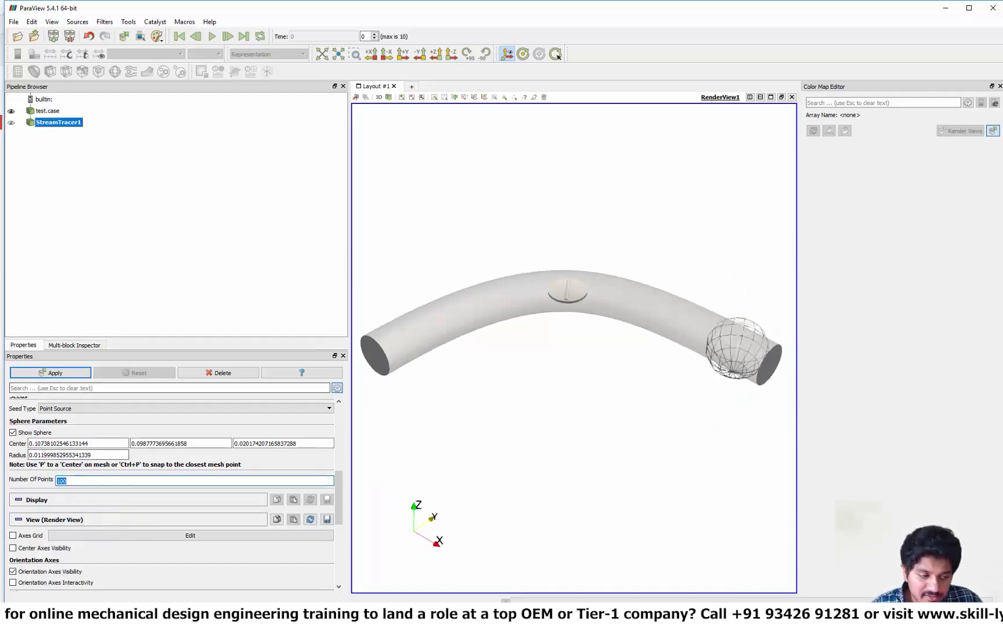
key("Return")
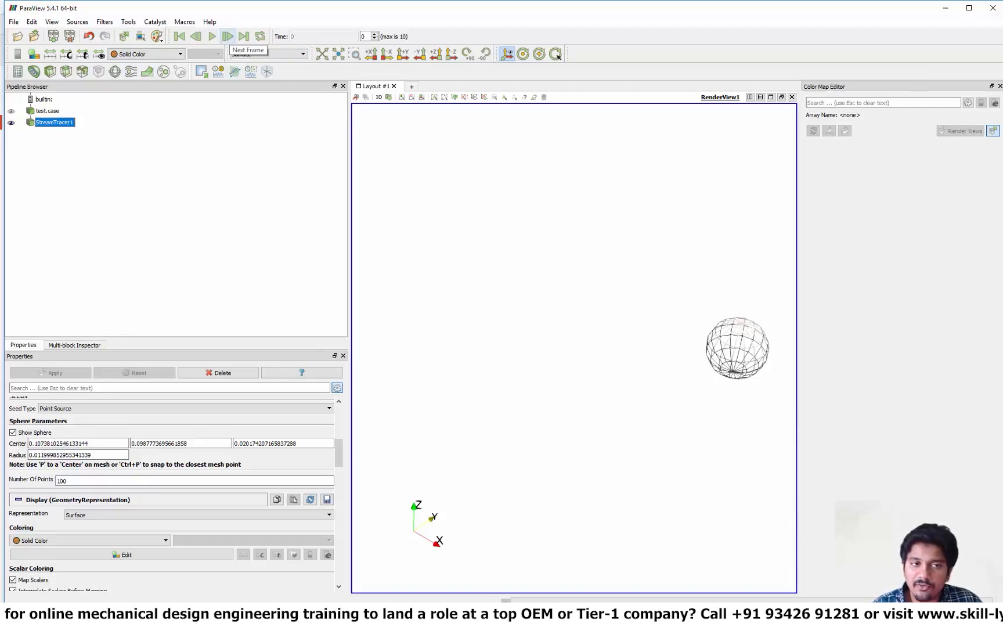
Advance to time step 1 and give the render view a black background so the streamlines stand out.
left_click(228, 36)
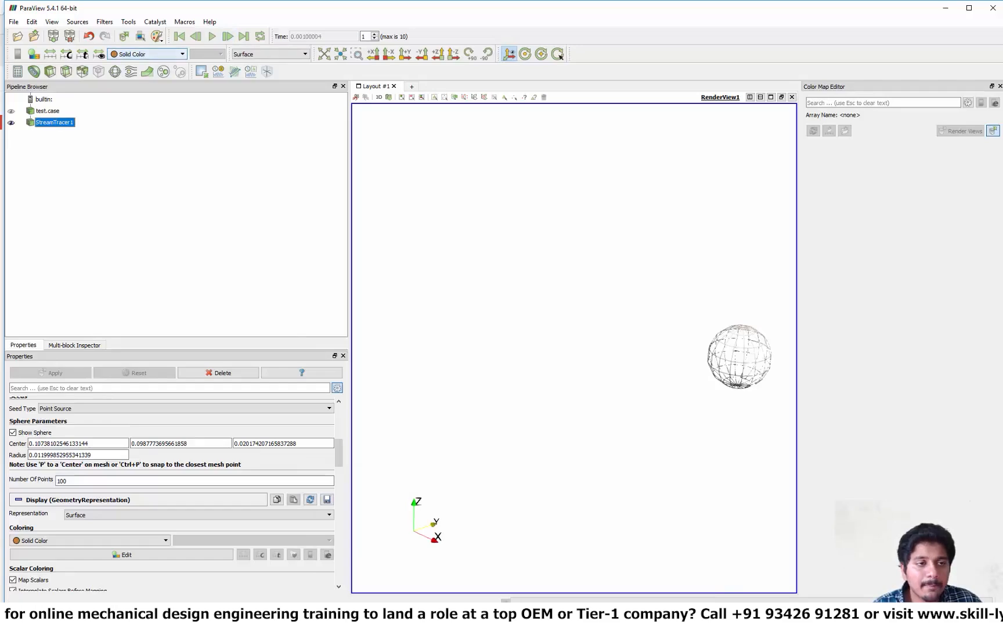
left_click(157, 36)
left_click(191, 63)
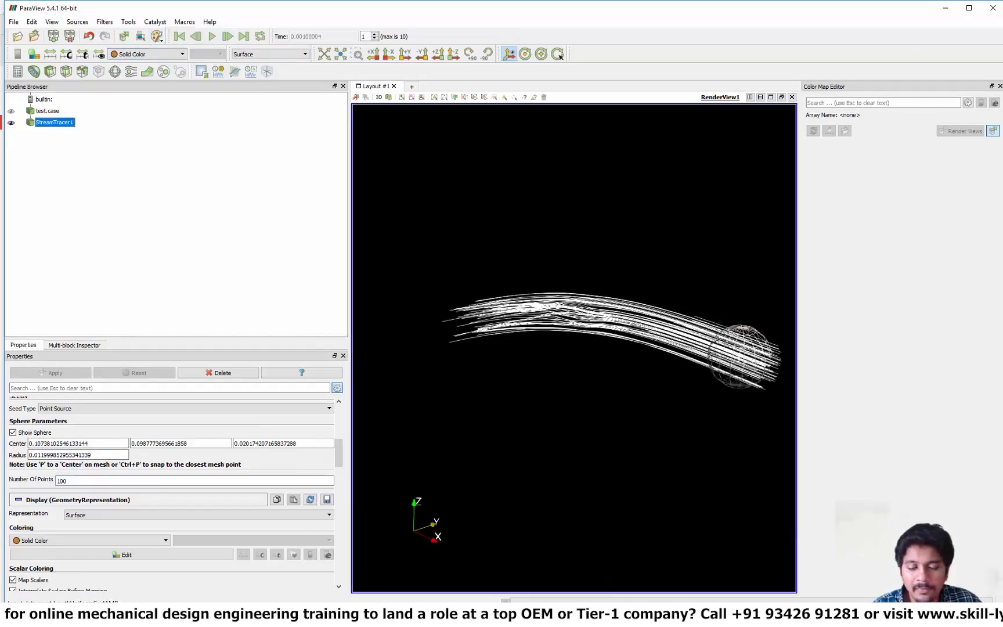
scroll(574, 348, "up", 3)
scroll(574, 348, "down", 4)
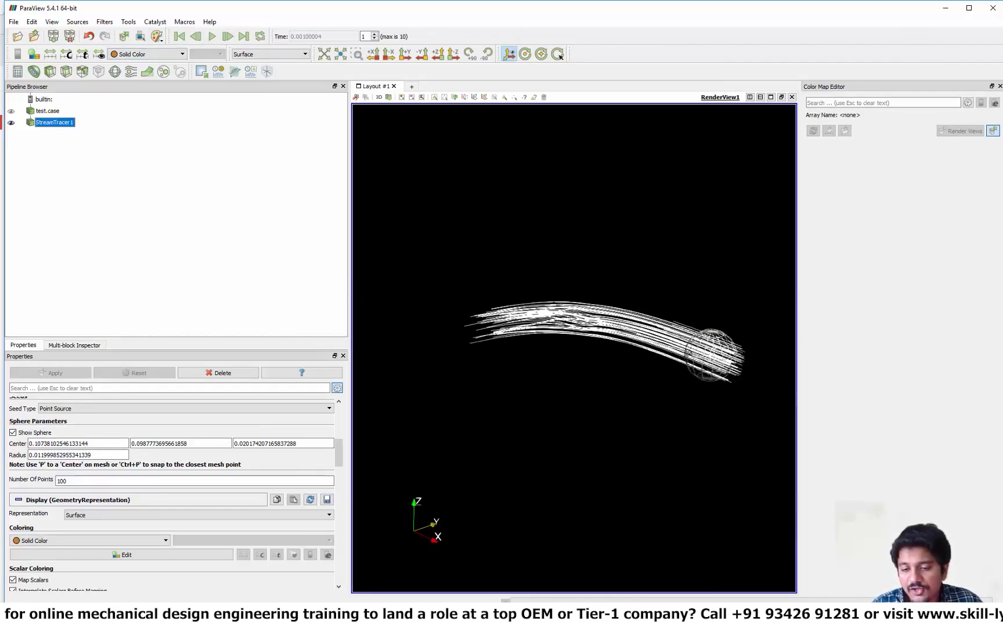
Increase the streamline seed count to 200 points, apply it, and dismiss the output messages.
middle_click_drag(574, 348, 513, 342)
scroll(574, 348, "up", 4)
left_click_drag(574, 348, 612, 462)
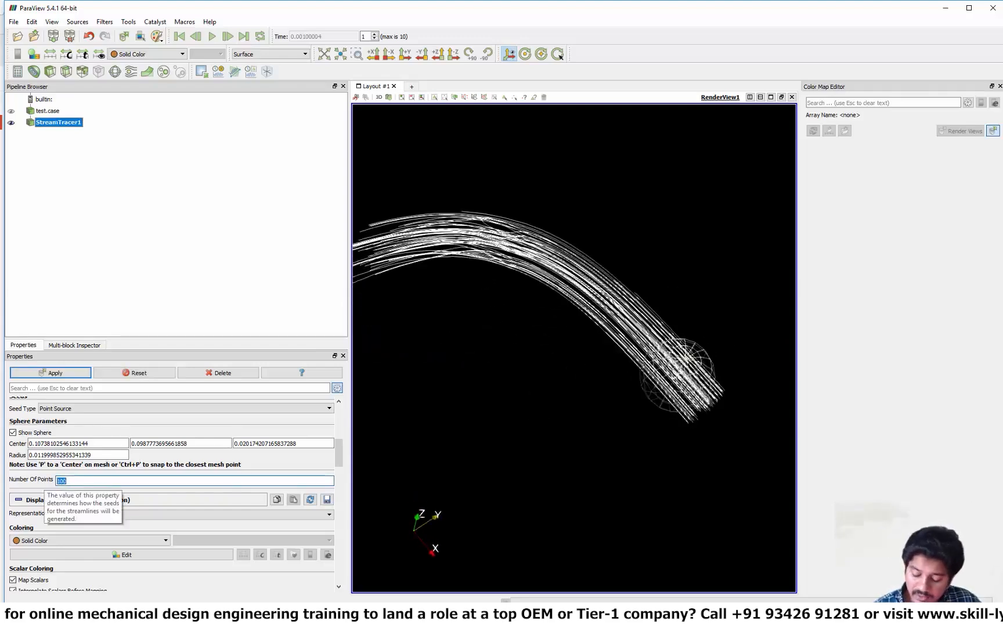
type("20")
key("Return")
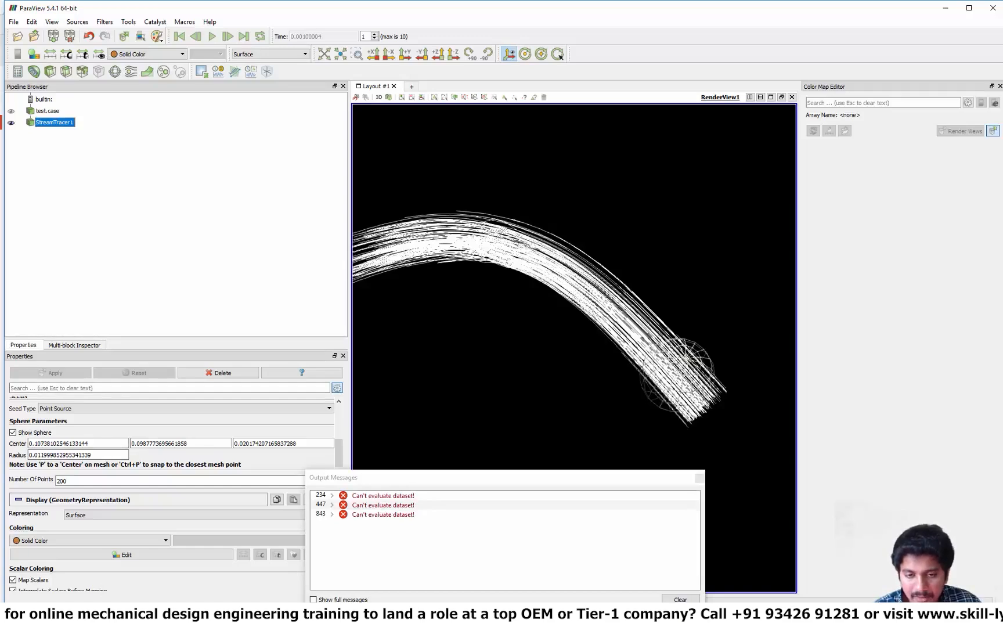
left_click(699, 477)
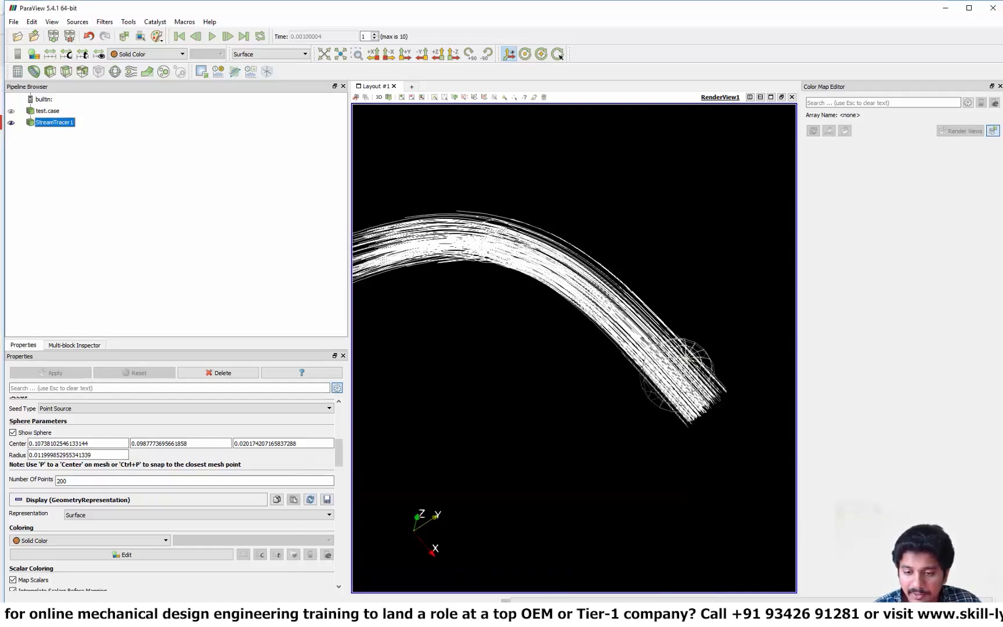
Reduce the opacity of the StreamTracer1 streamlines to 0.29.
left_click_drag(580, 325, 613, 326)
scroll(171, 493, "down", 1)
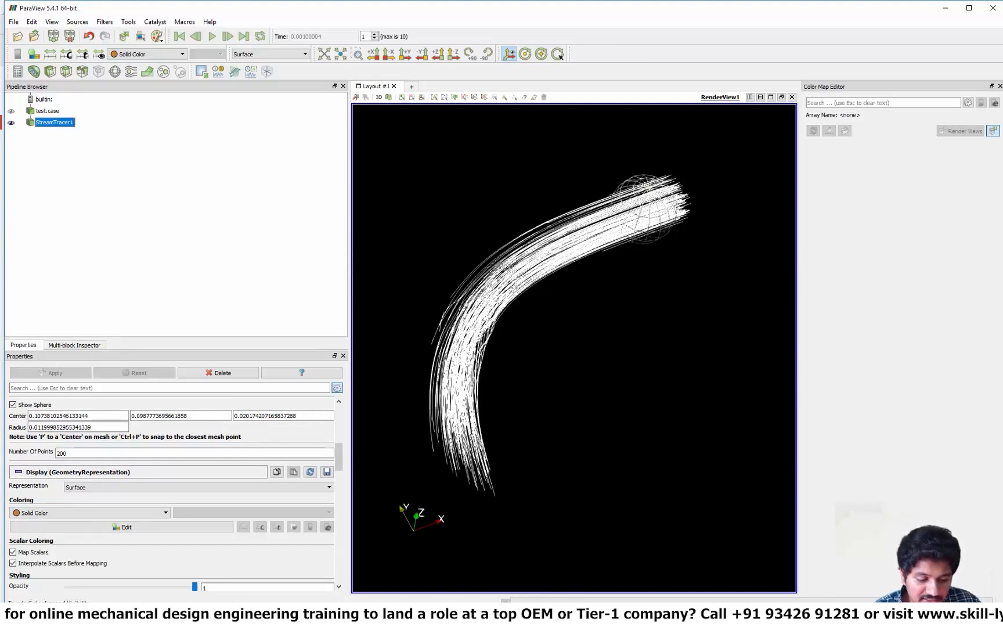
scroll(172, 493, "down", 3)
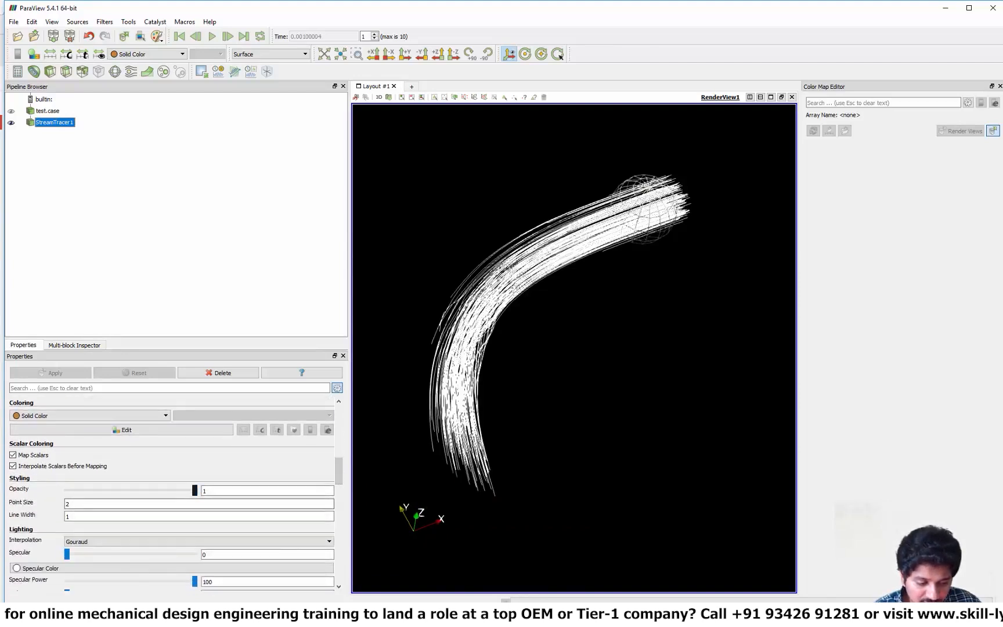
left_click_drag(195, 490, 104, 491)
left_click_drag(551, 383, 496, 262)
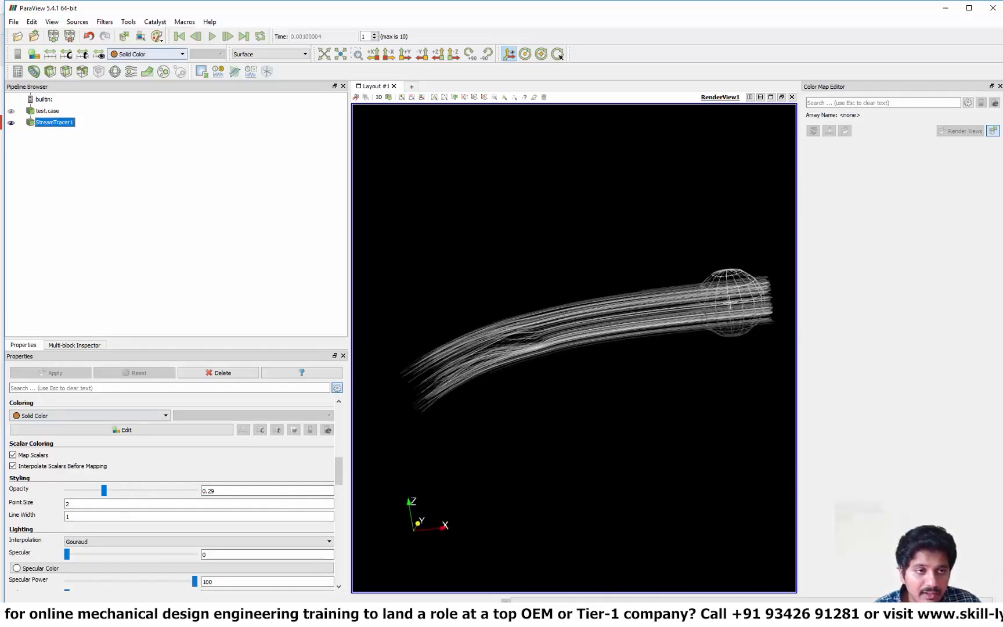
Colour the streamlines by velocity magnitude and apply the Blue to Red Rainbow colour preset.
left_click(147, 54)
left_click(130, 113)
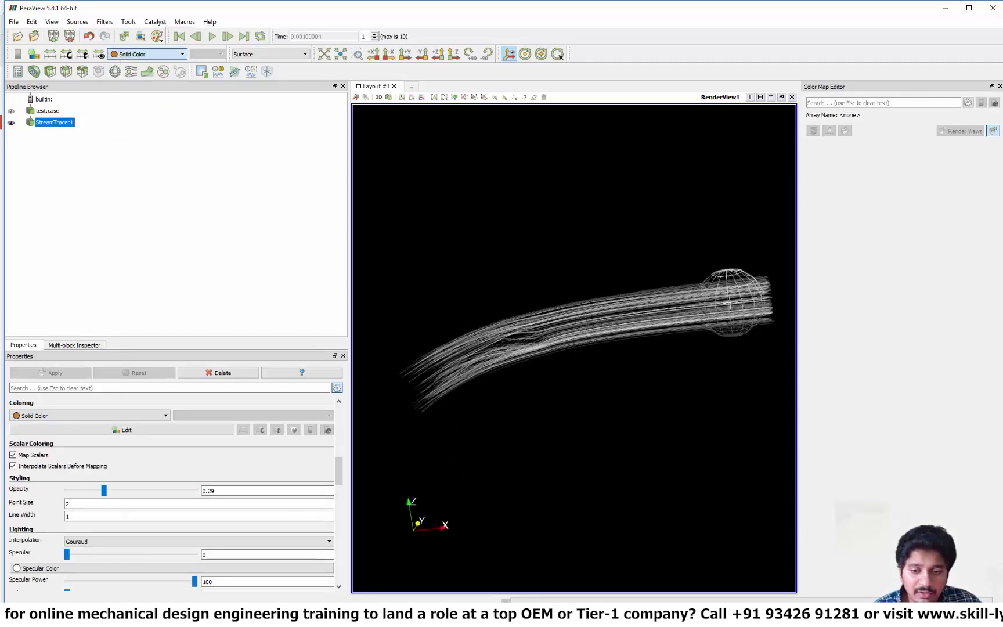
left_click_drag(554, 261, 612, 325)
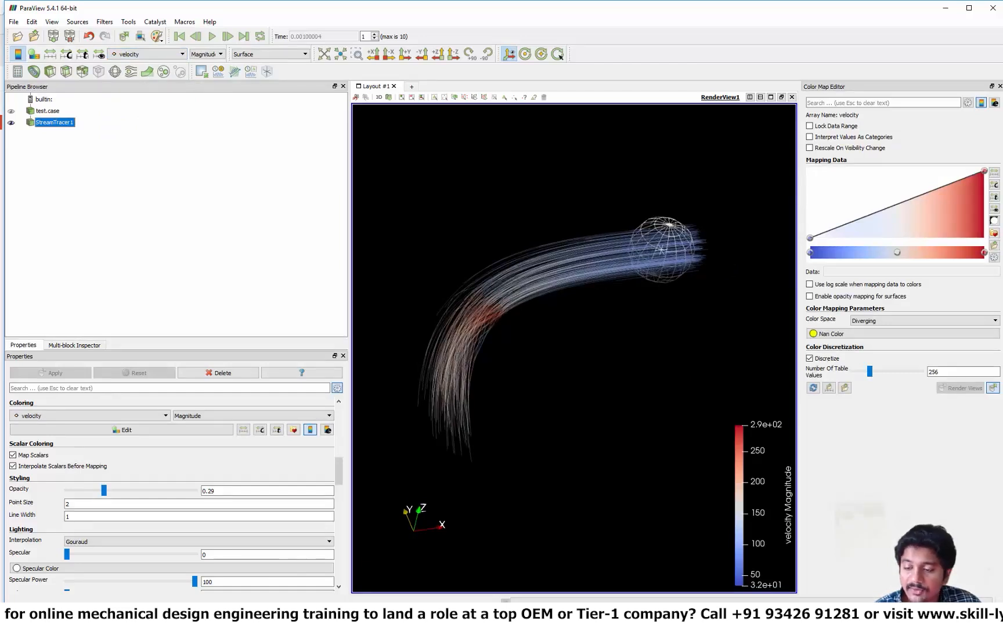
left_click(994, 185)
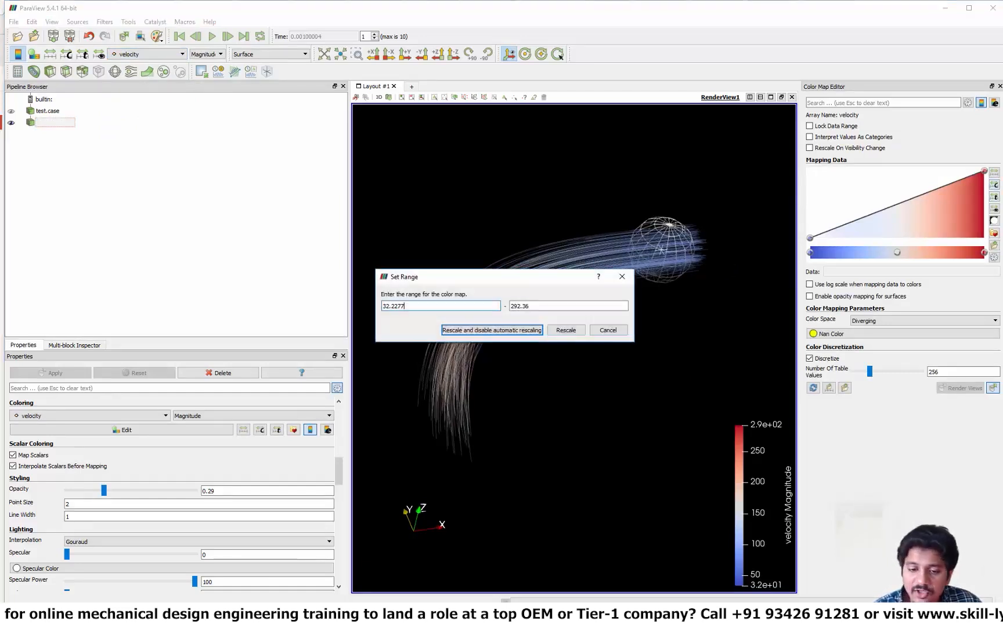
key("Escape")
left_click(994, 232)
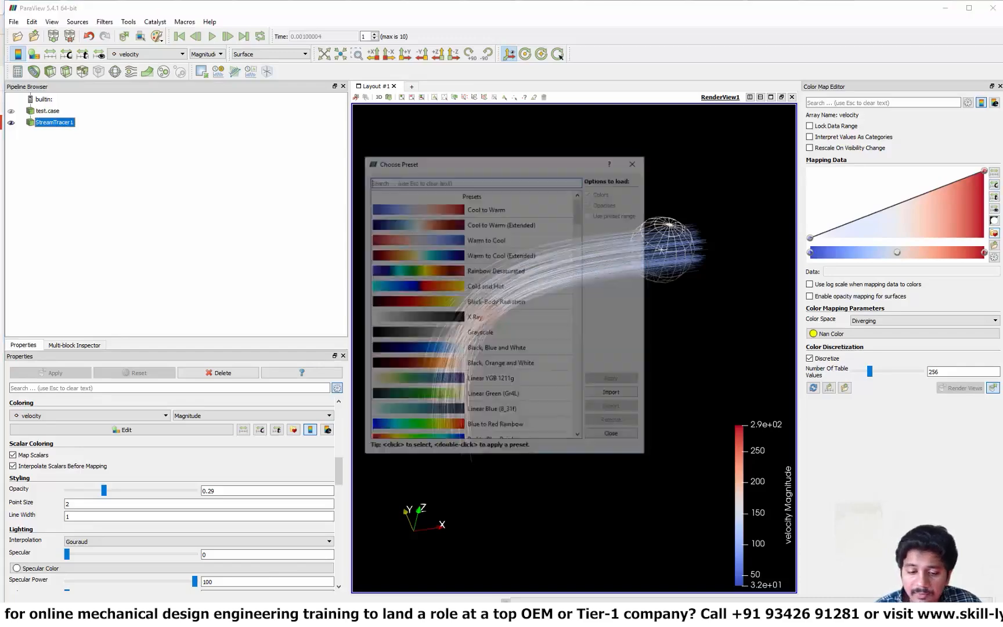
double_click(495, 426)
left_click(635, 161)
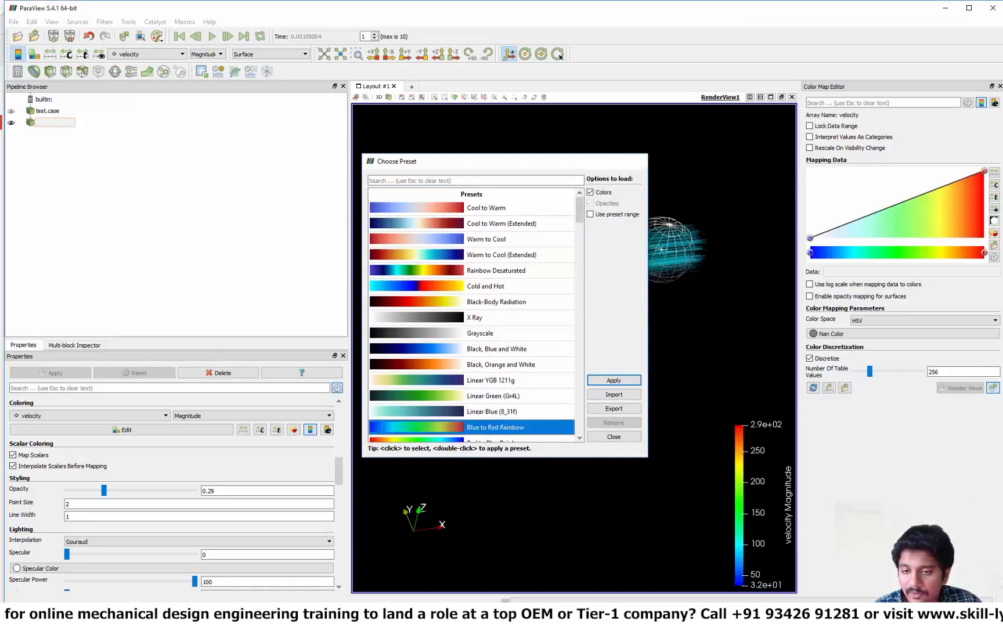
left_click_drag(574, 313, 633, 361)
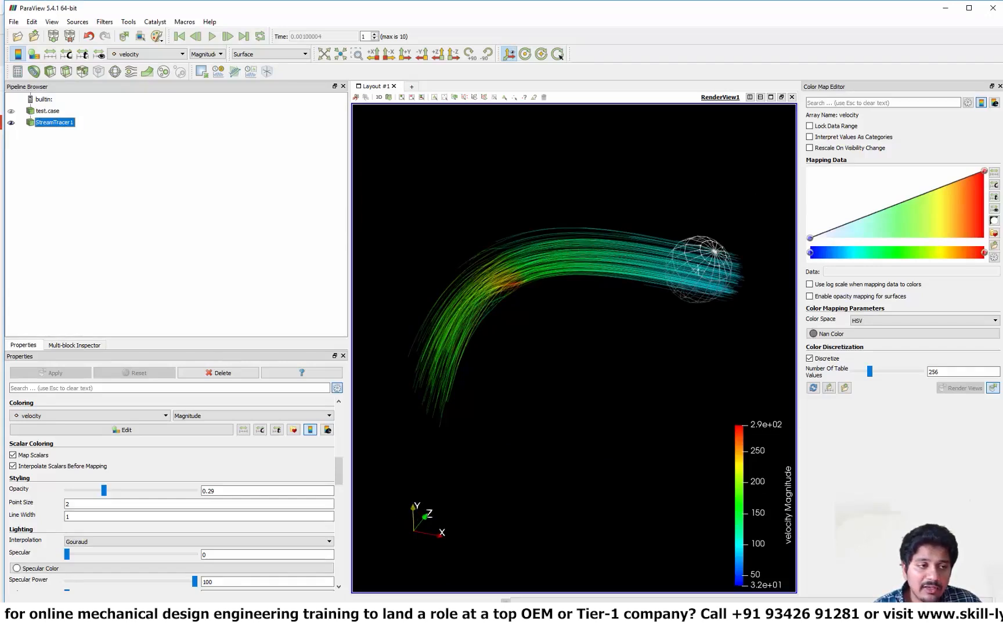
Show the test.case geometry together with the streamlines and lower the opacity of its ELBOW WALL boundary further.
left_click(47, 110)
left_click(11, 110)
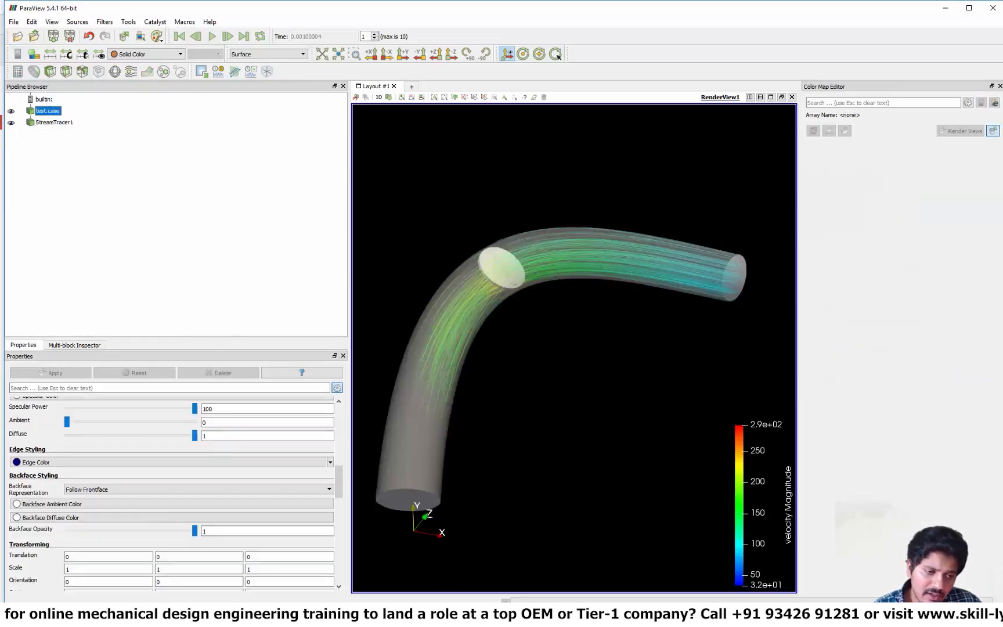
left_click(74, 345)
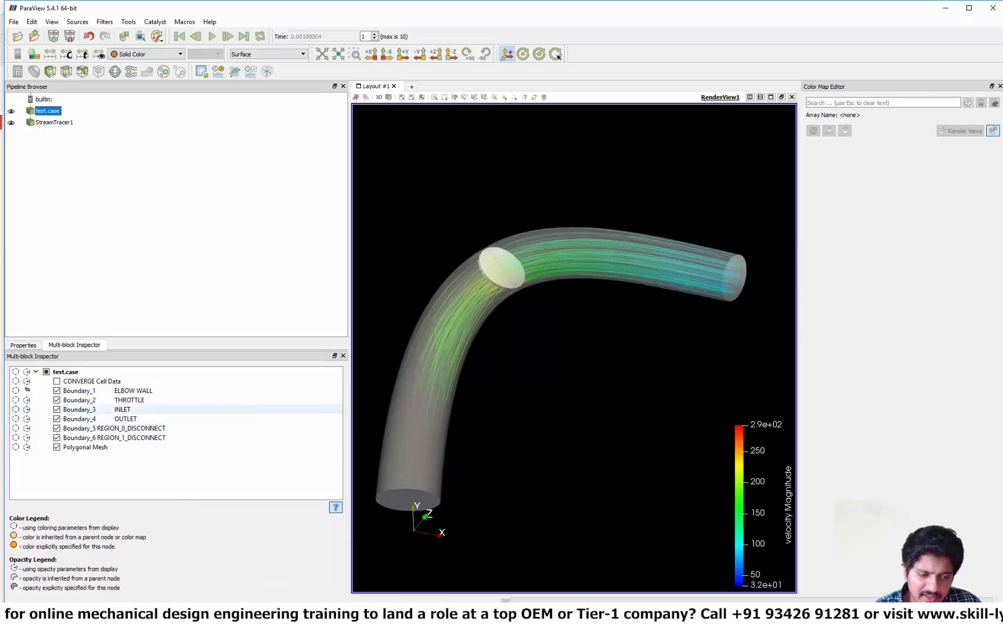
double_click(27, 390)
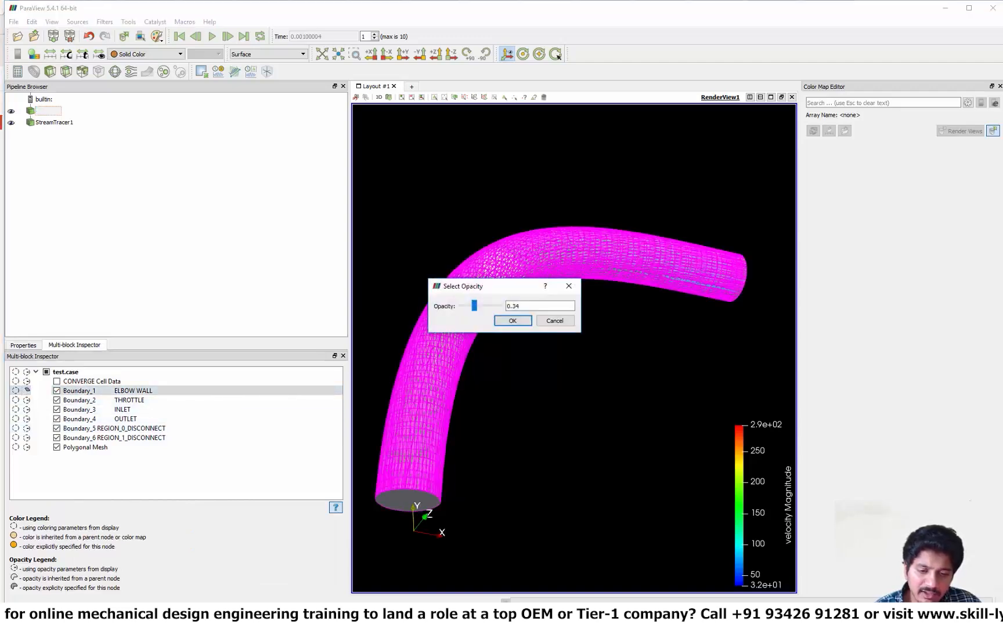
left_click_drag(474, 305, 464, 305)
key("Return")
left_click(54, 121)
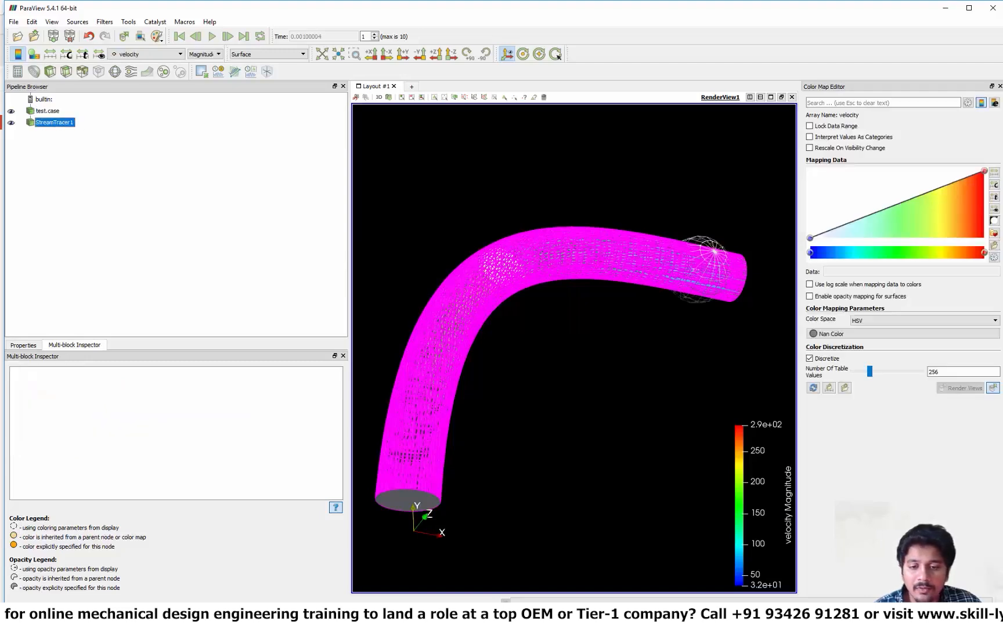
left_click(47, 110)
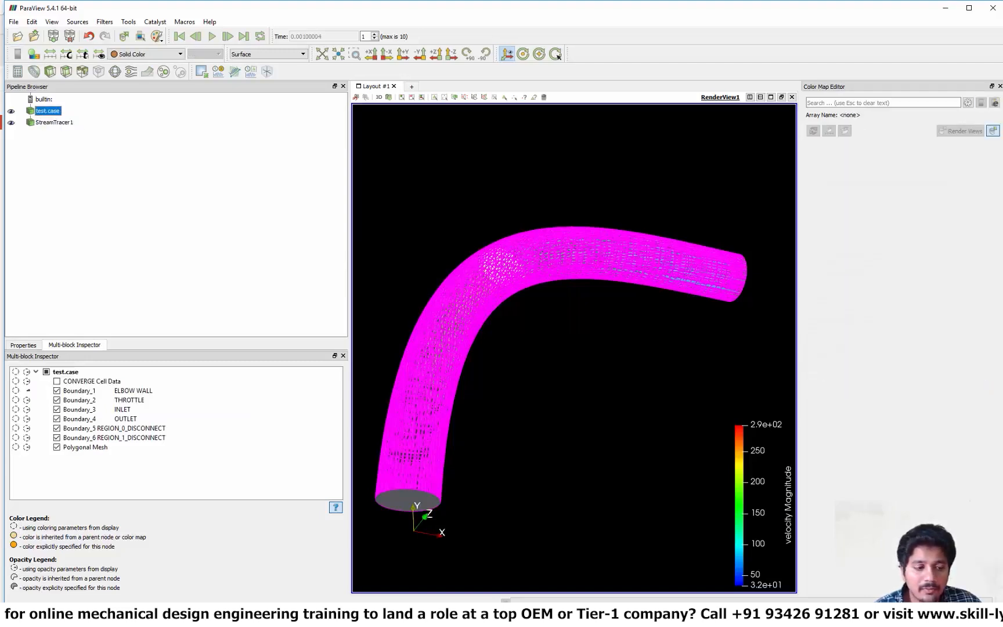
left_click(65, 371)
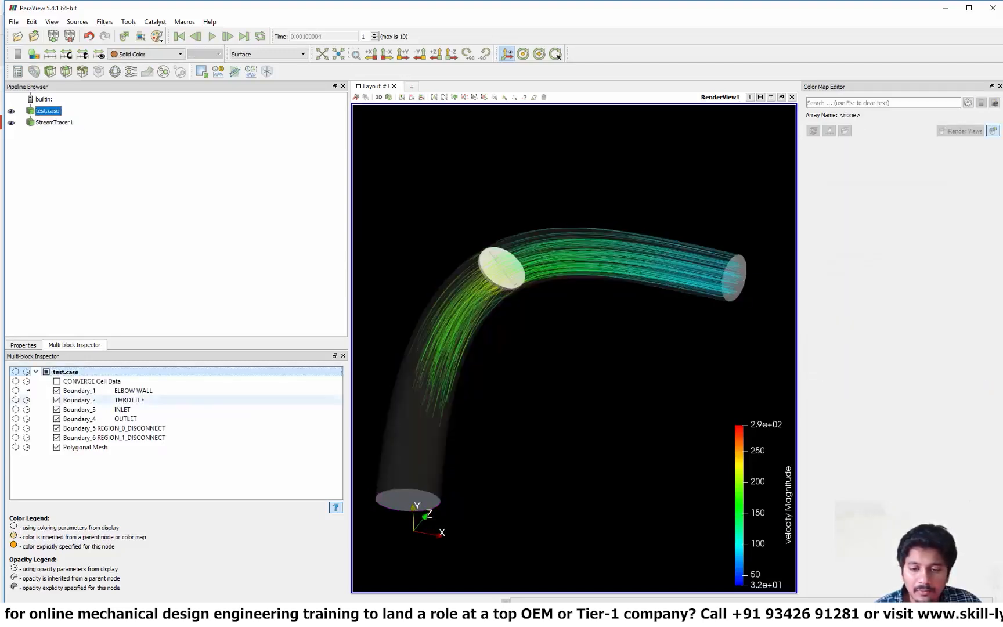
left_click_drag(575, 371, 559, 293)
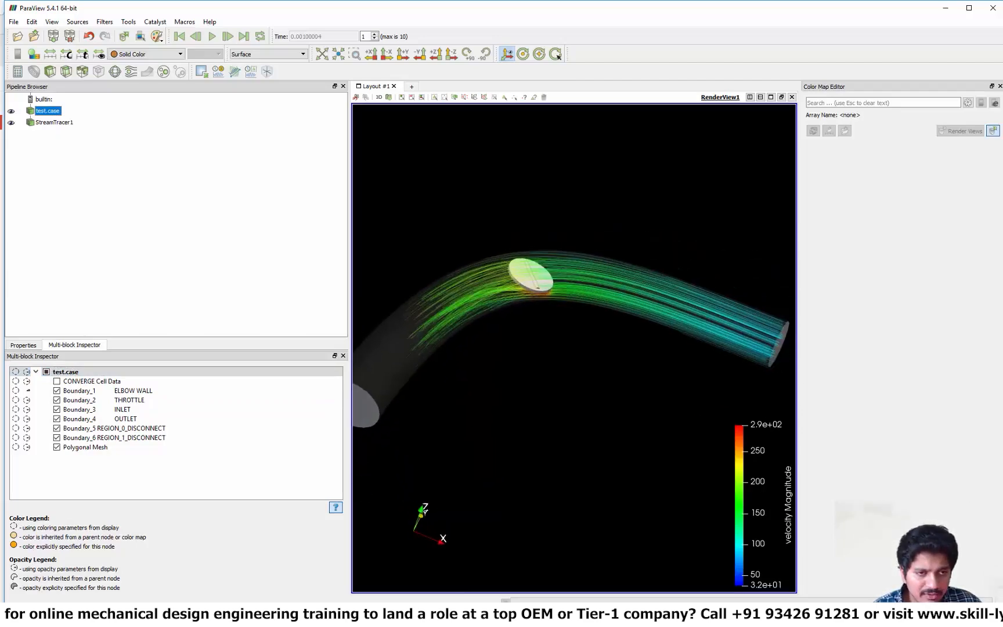
Hide the seed sphere of the StreamTracer1 streamlines.
left_click(54, 122)
left_click(22, 345)
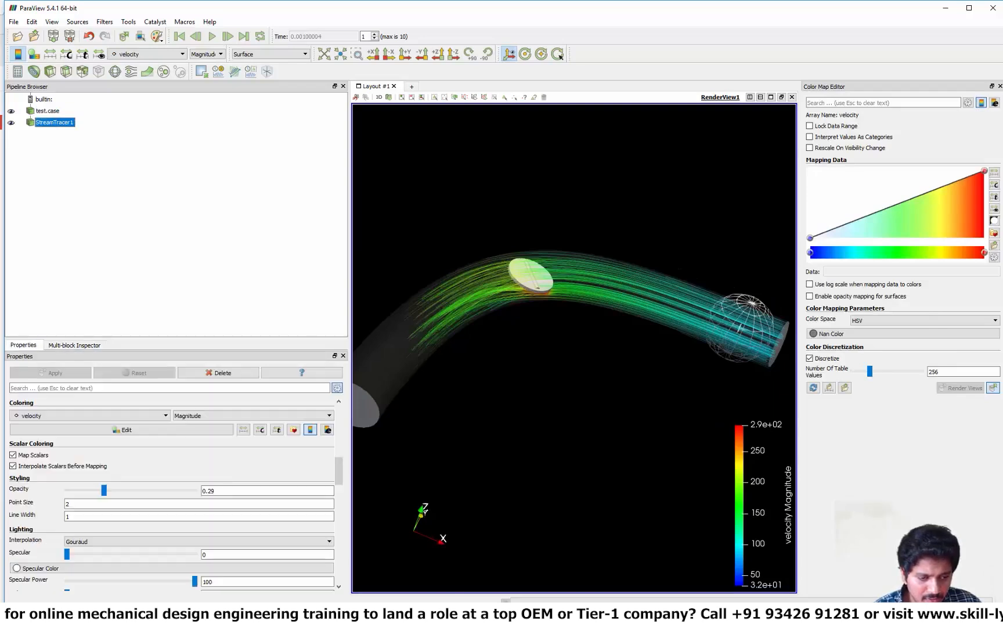
scroll(174, 494, "up", 5)
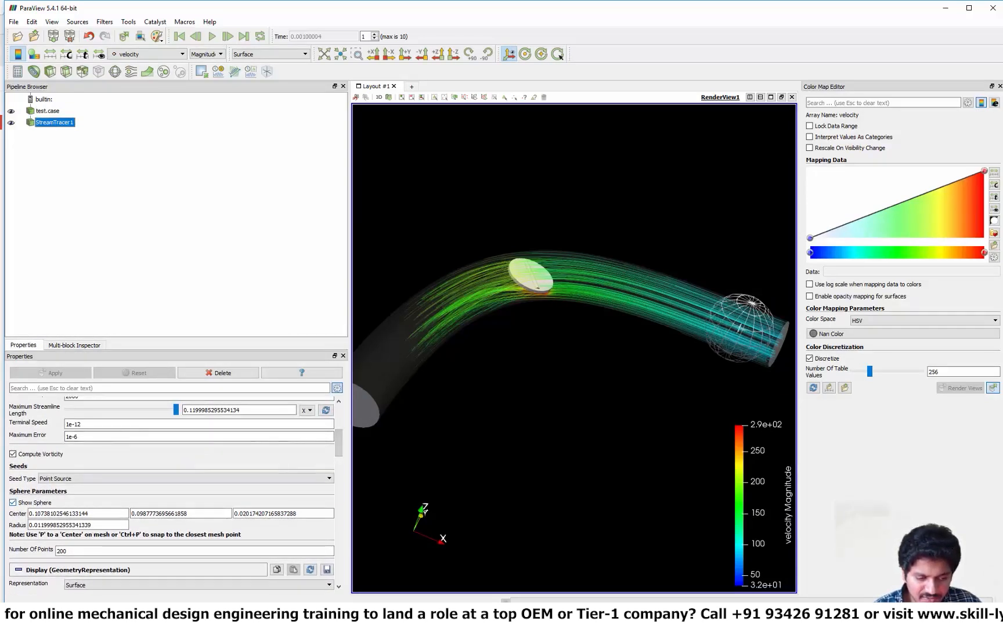
left_click(13, 503)
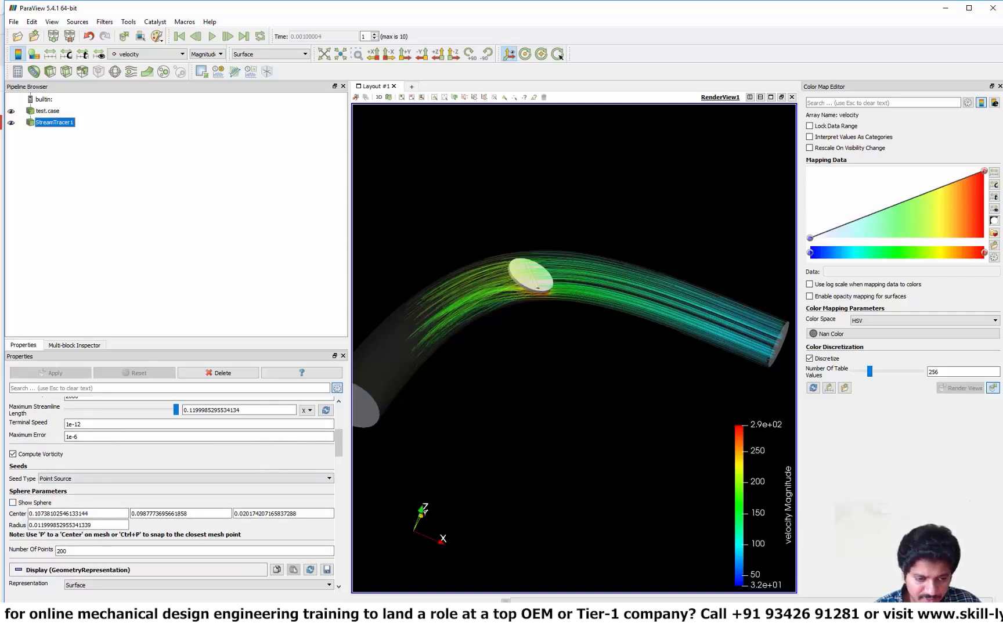
Set the line width of the StreamTracer1 streamlines to 1.5.
scroll(174, 493, "down", 6)
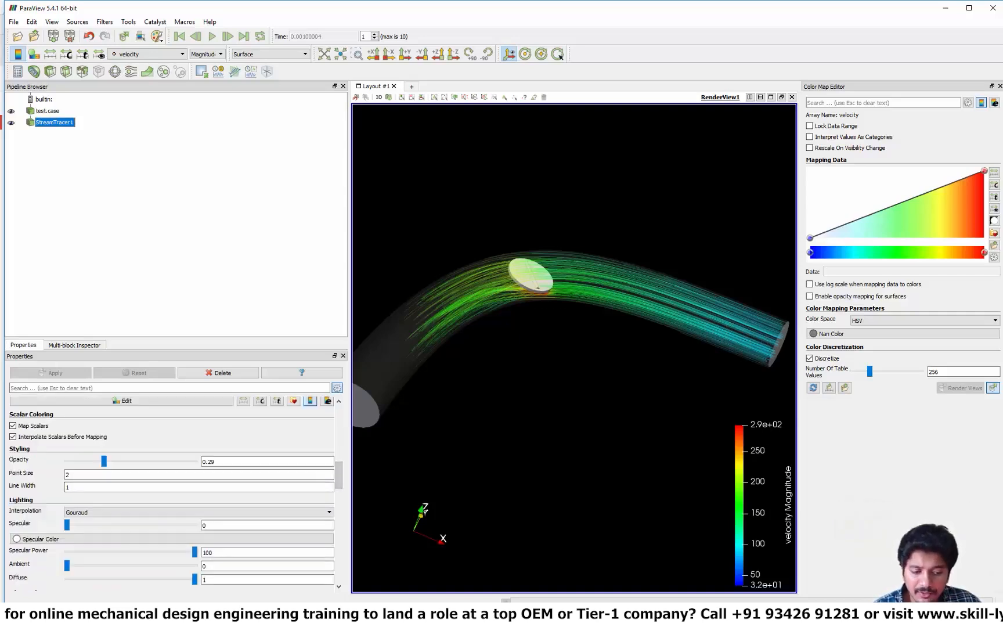
double_click(68, 487)
type("1.5")
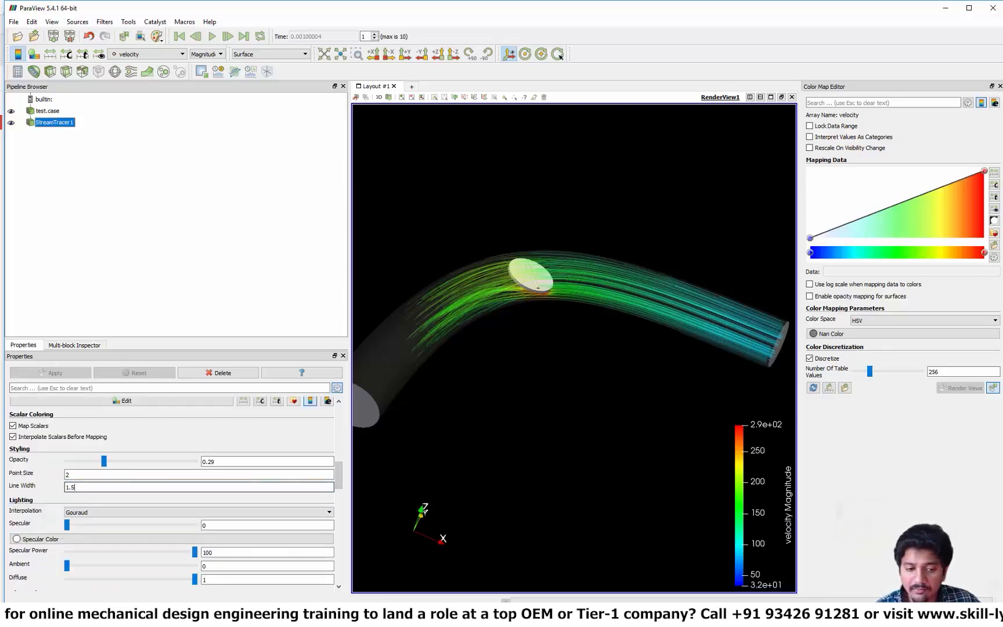
left_click(71, 474)
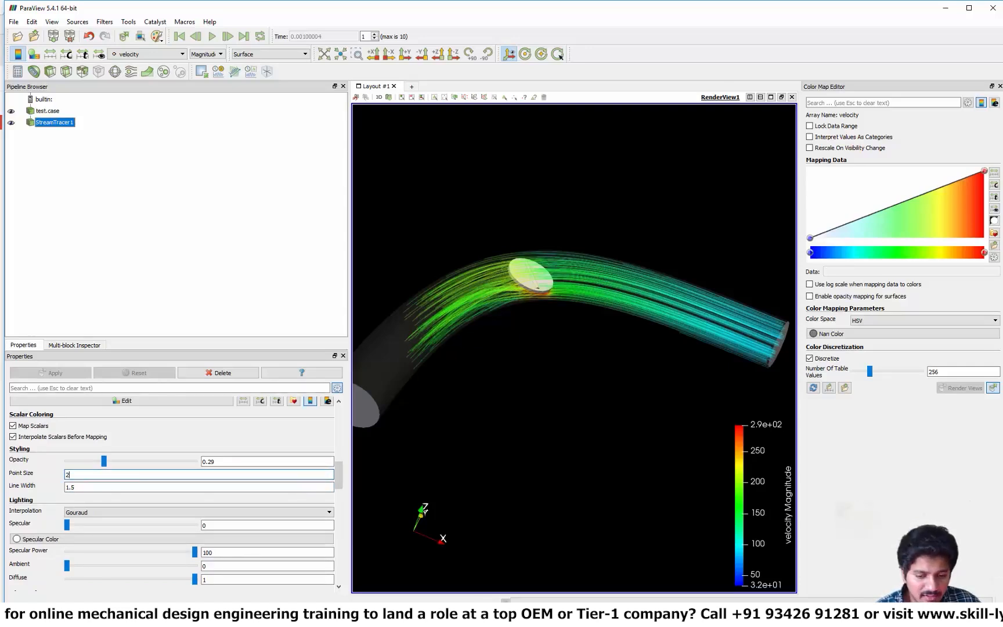
left_click_drag(338, 475, 338, 419)
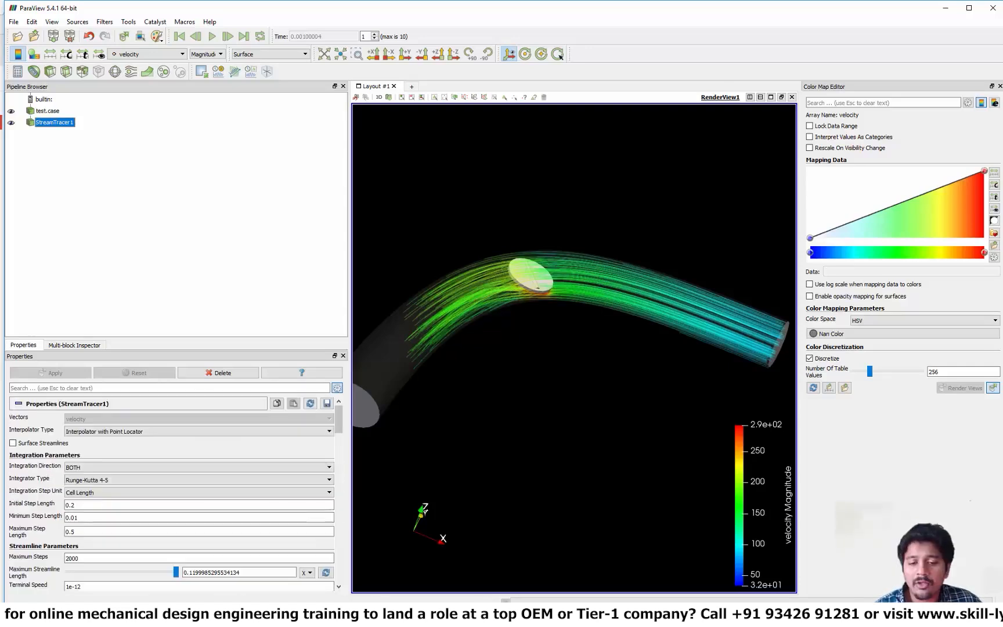
Examine the velocity-coloured streamlines around the throttle plate at time step 1 from several angles.
left_click_drag(573, 348, 573, 249)
scroll(573, 347, "down", 6)
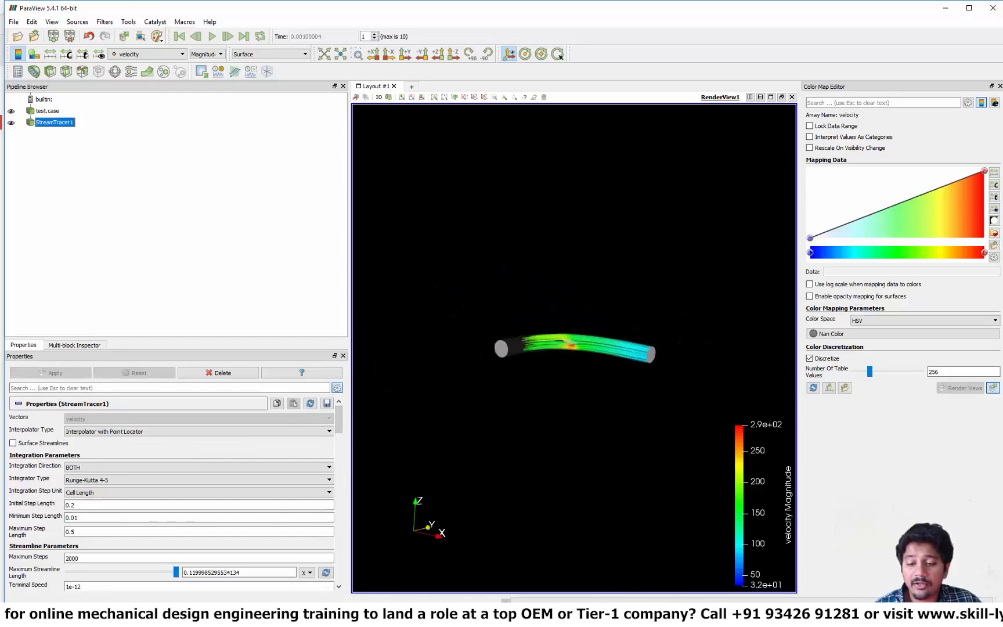
scroll(573, 346, "up", 11)
left_click_drag(573, 346, 537, 359)
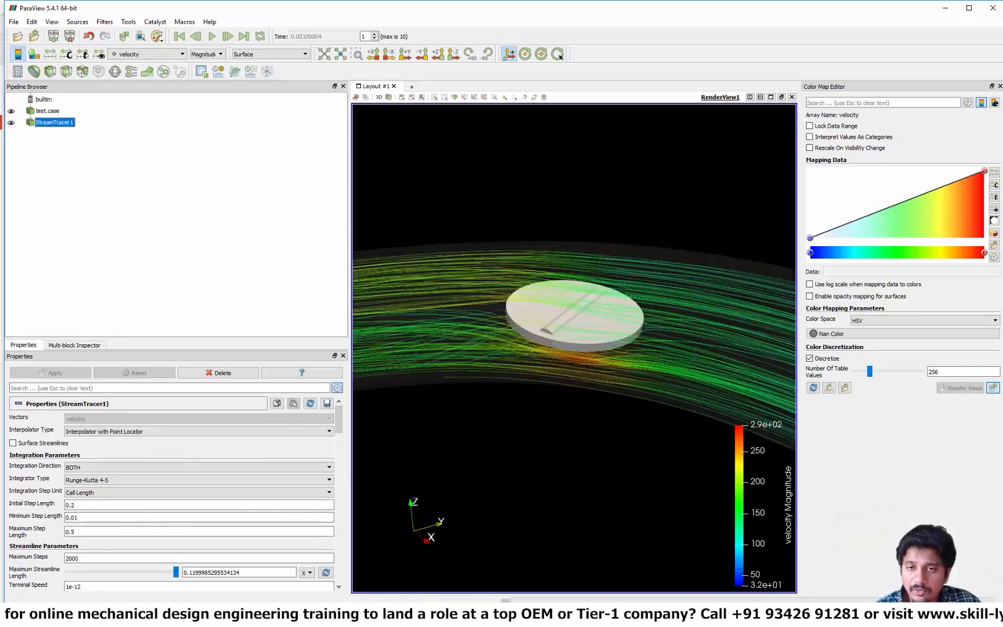
left_click(575, 313)
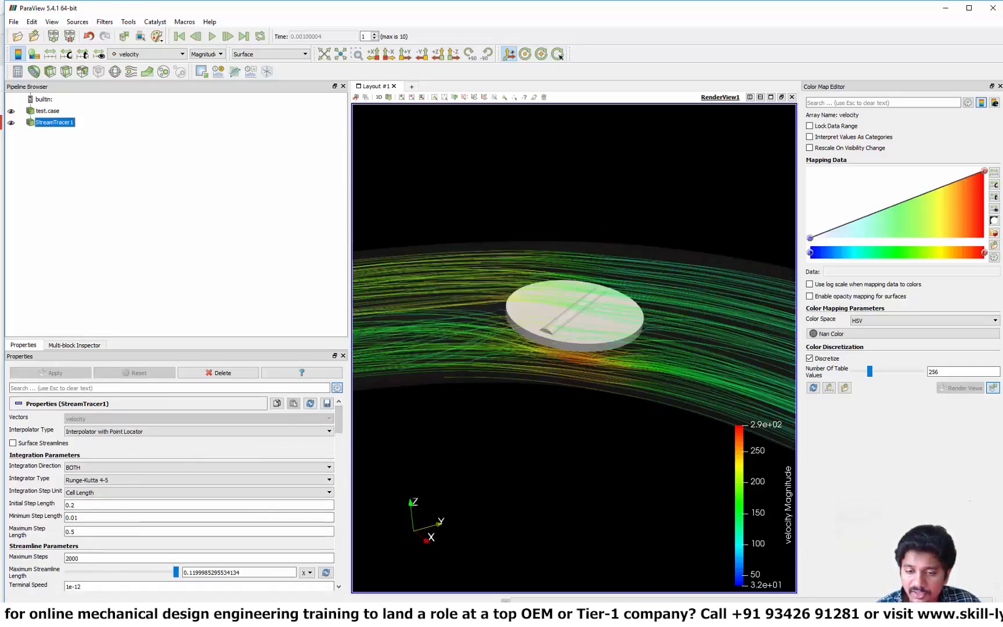
left_click_drag(574, 313, 598, 319)
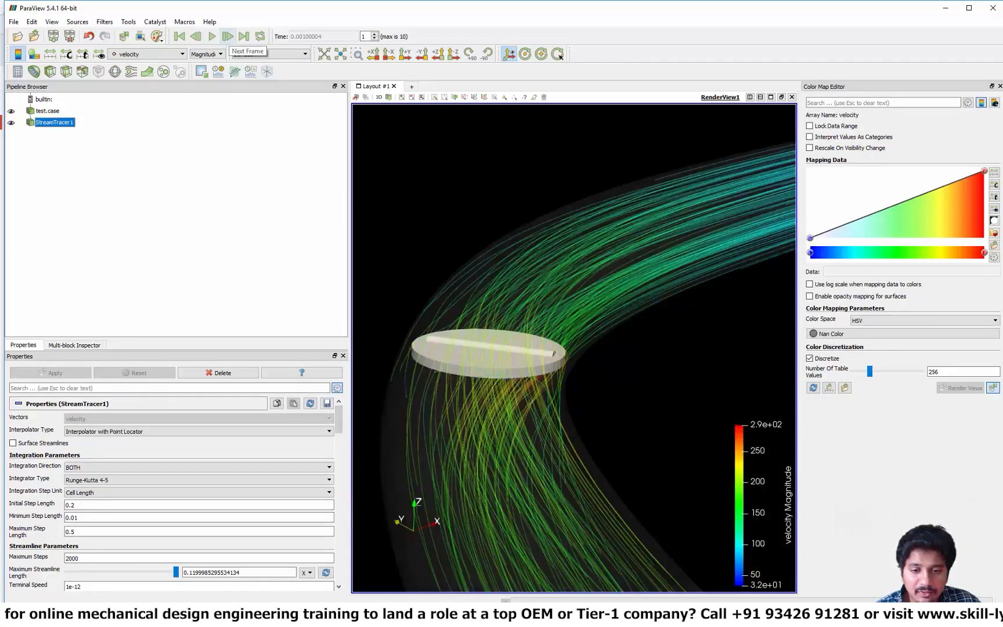
Advance to time step 2 and examine how the streamlines pass around the throttle plate from several angles.
left_click(227, 37)
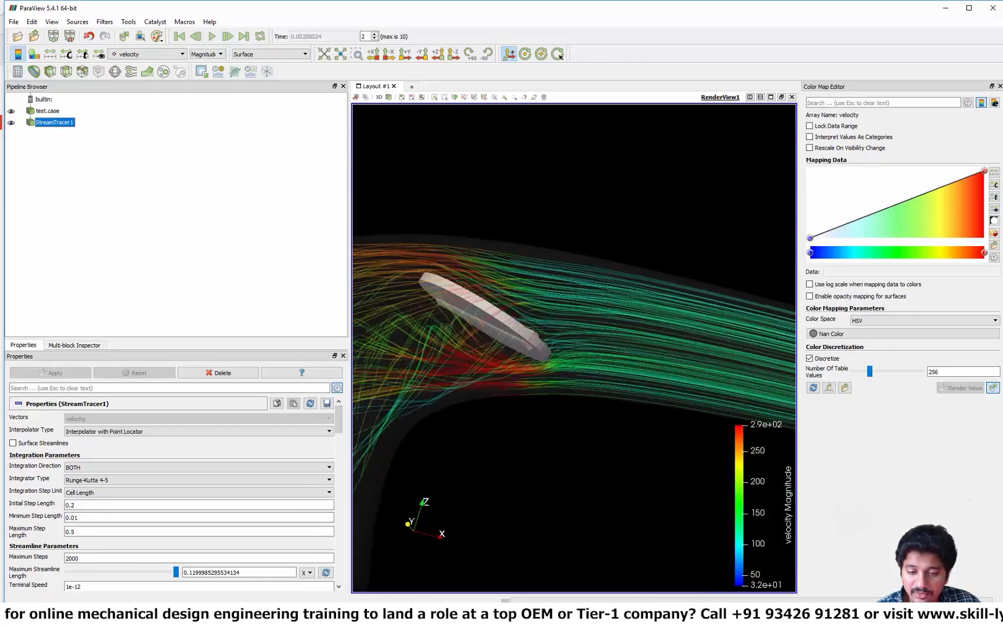
left_click_drag(574, 313, 502, 331)
scroll(573, 348, "down", 3)
scroll(574, 348, "up", 3)
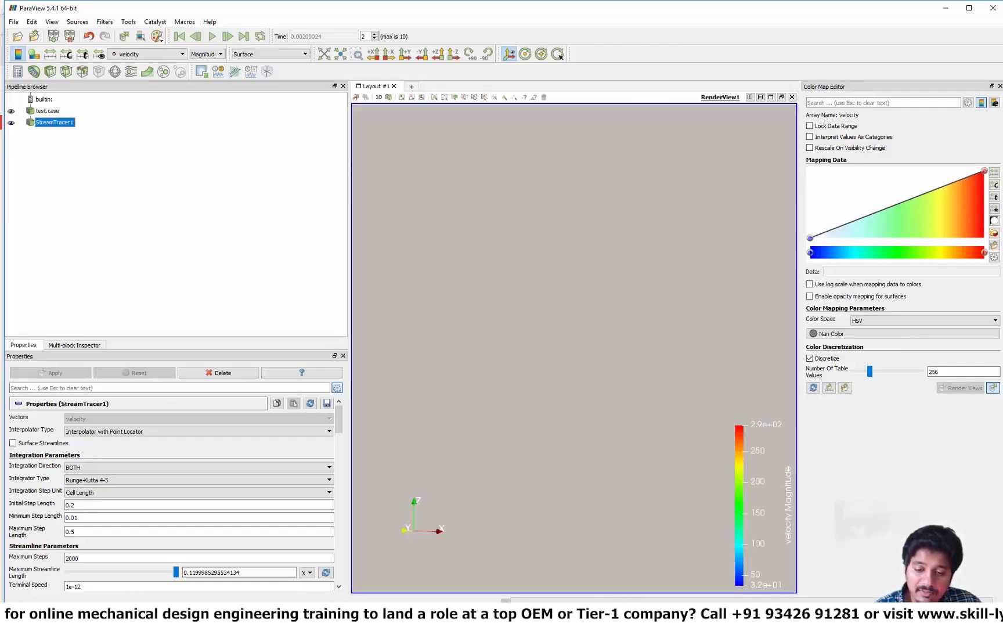
scroll(574, 348, "down", 3)
scroll(574, 348, "up", 1)
left_click_drag(545, 331, 528, 357)
scroll(574, 349, "down", 3)
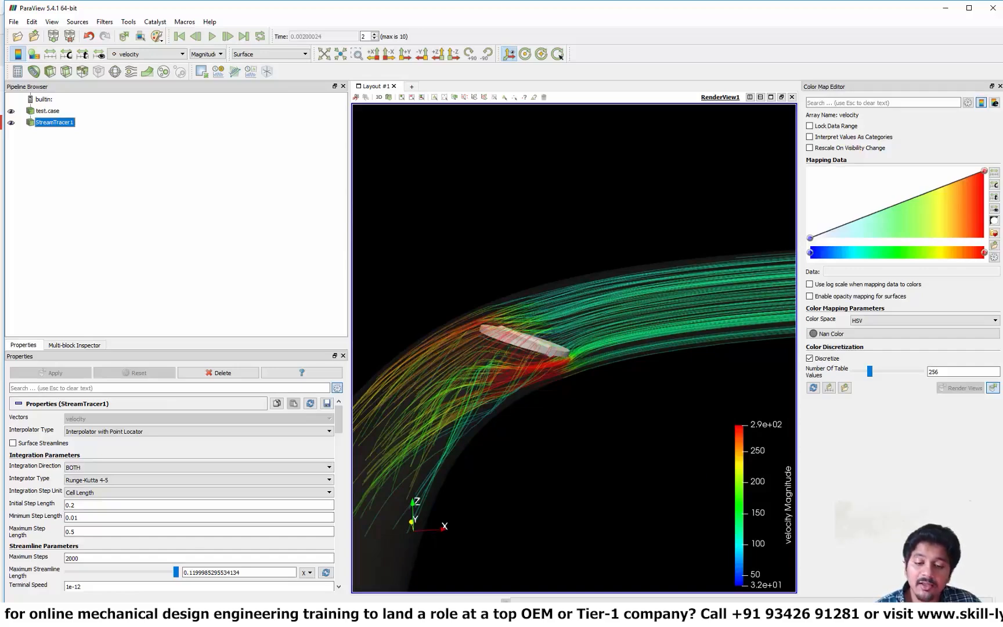
left_click_drag(545, 331, 516, 363)
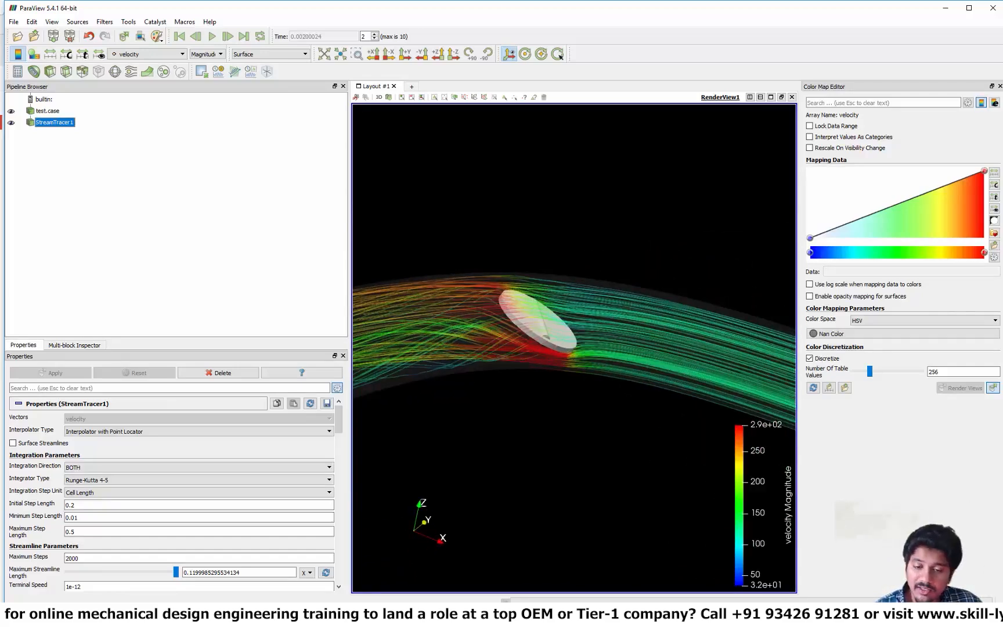
scroll(574, 348, "up", 2)
scroll(574, 349, "down", 1)
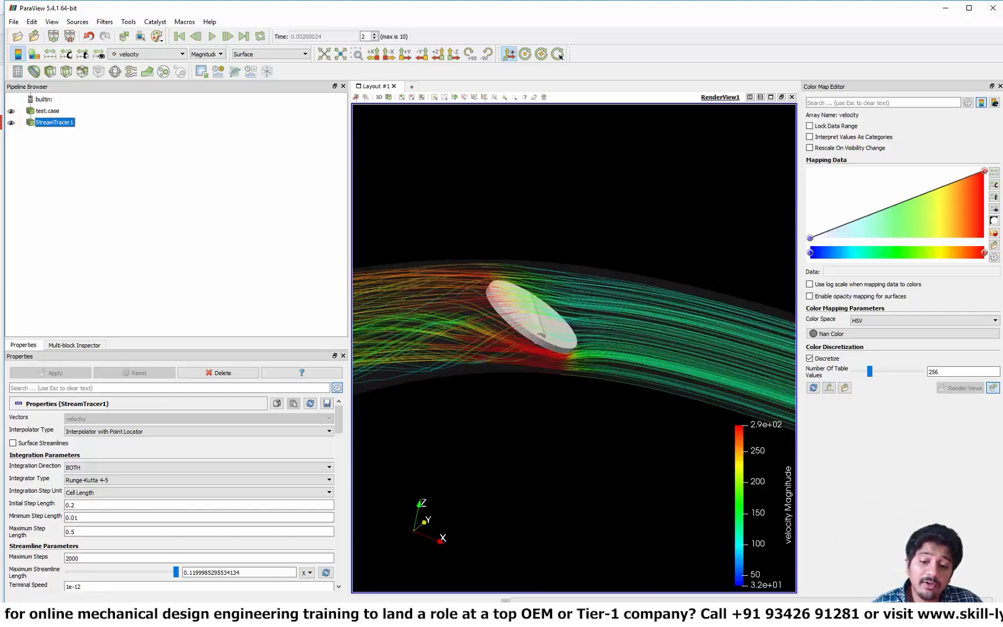
left_click_drag(545, 331, 493, 394)
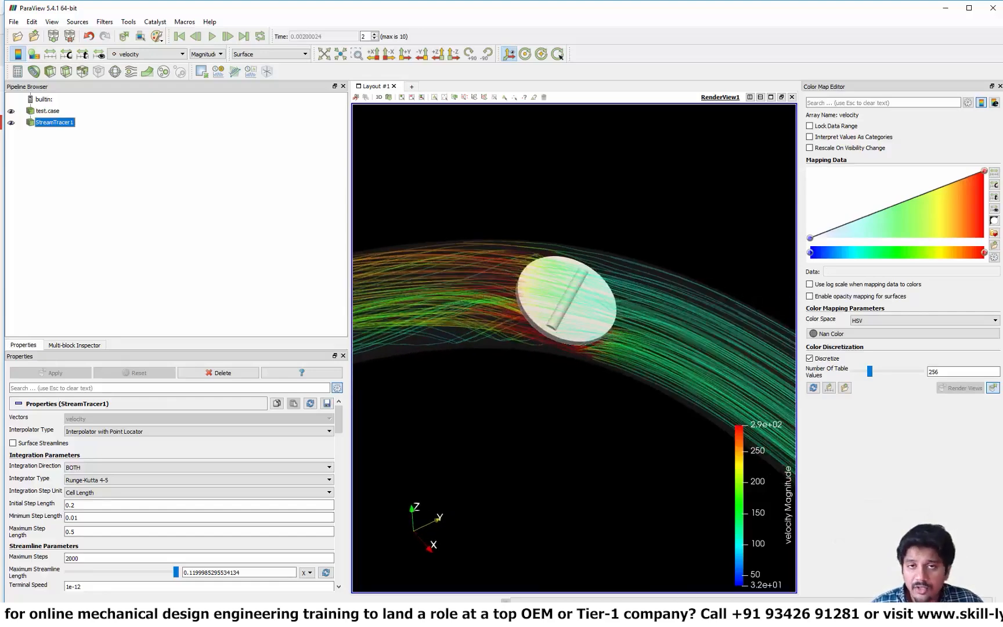